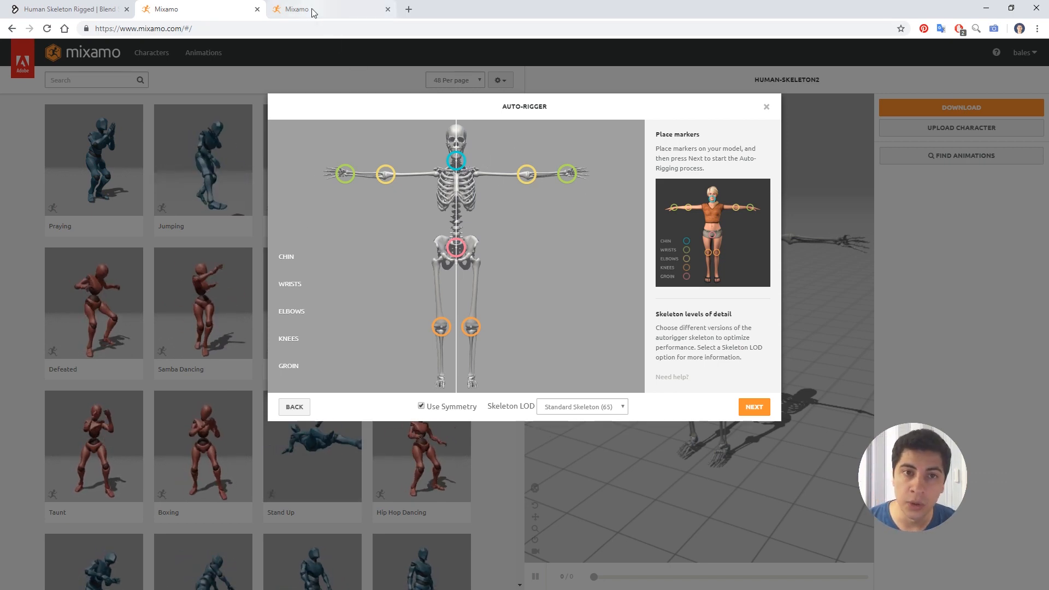
- Preview the Standing Walk Forward animation on the skeleton in the other Mixamo page and open its download settings
left_click(350, 10)
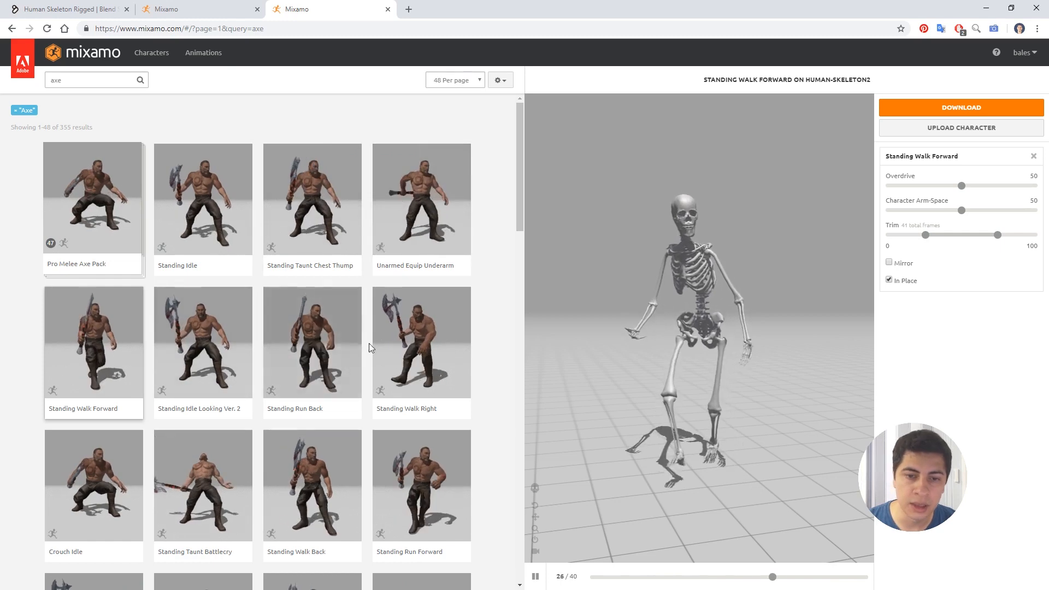
left_click_drag(594, 398, 680, 403)
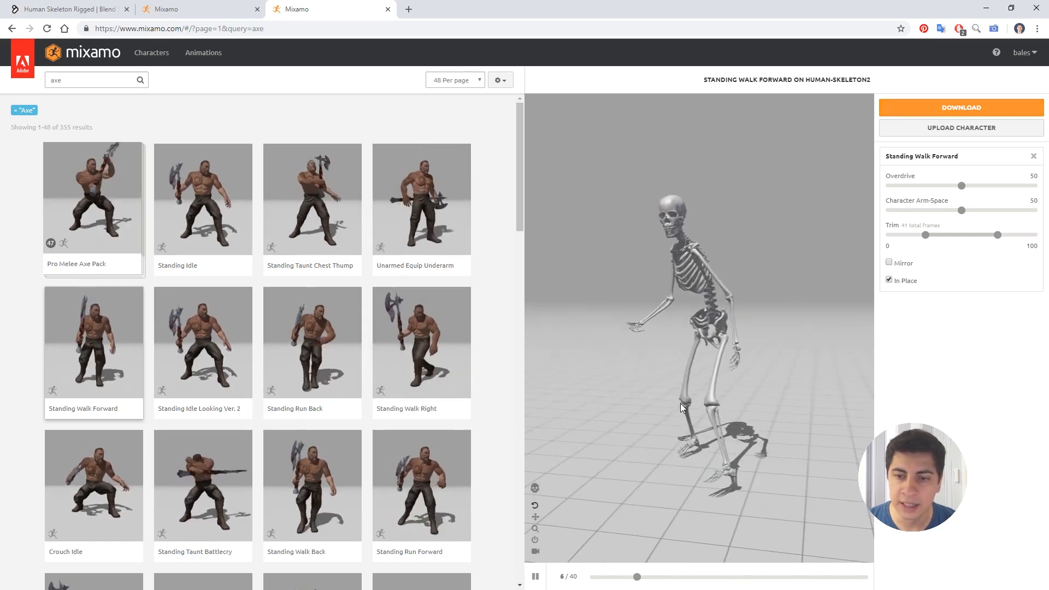
right_click_drag(681, 404, 672, 355)
left_click_drag(672, 355, 687, 383)
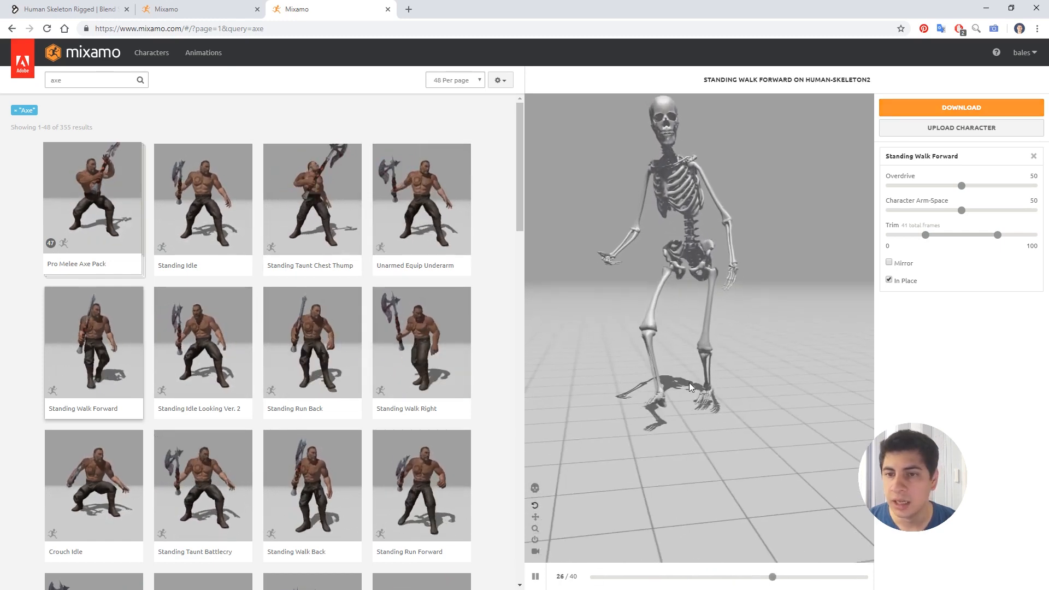
scroll(689, 382, "down", 3)
mouse_move(736, 342)
left_mouse_down()
mouse_move(635, 343)
mouse_move(741, 336)
left_mouse_up()
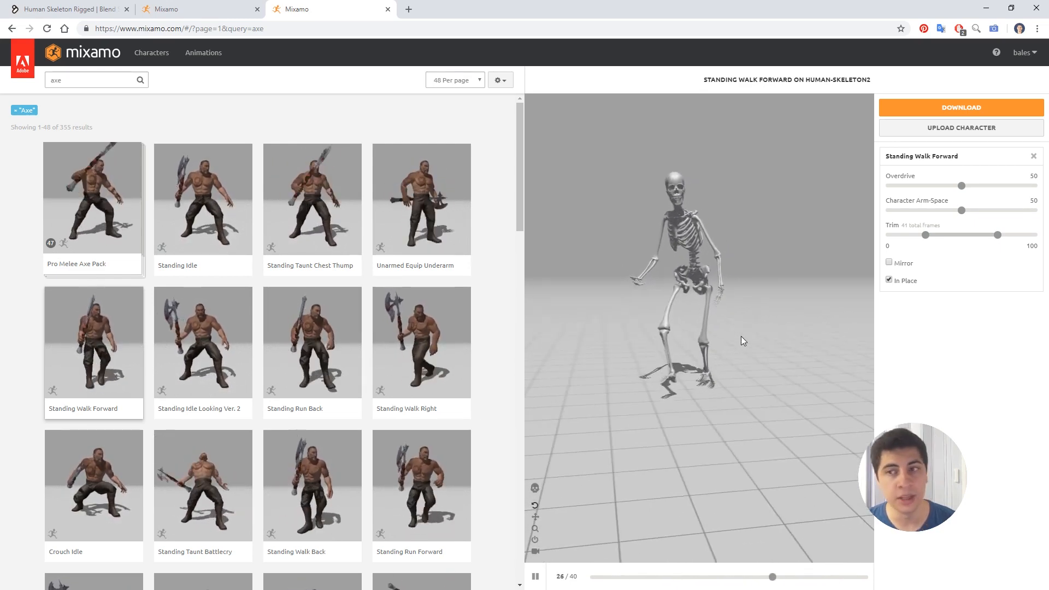
left_click(923, 109)
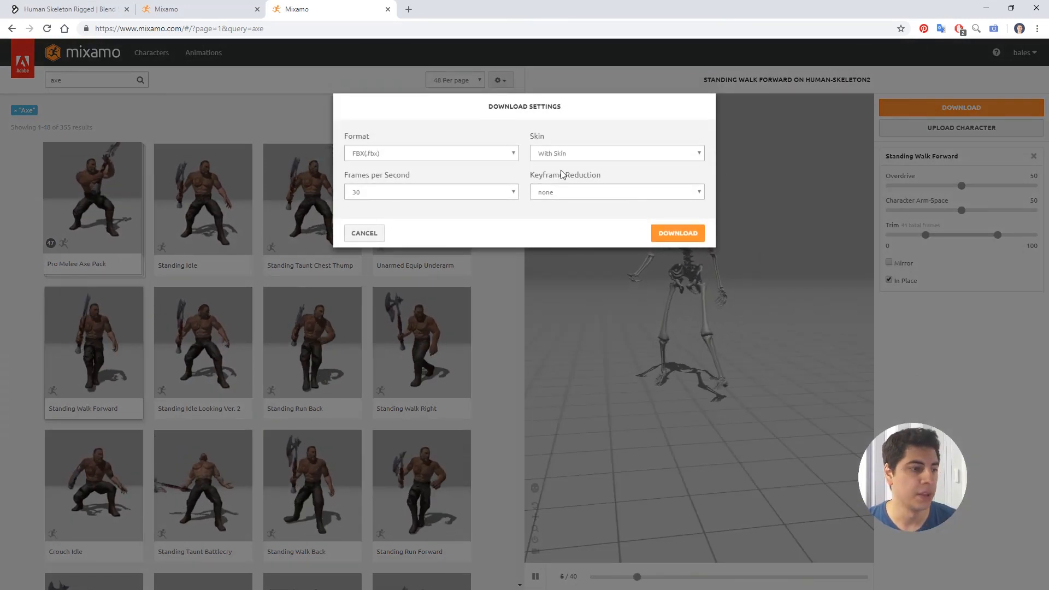
- Switch to Blender, display the layer with the imported Mixamo armature, select the armature and scrub its walk animation to frame 11
key("alt+Tab")
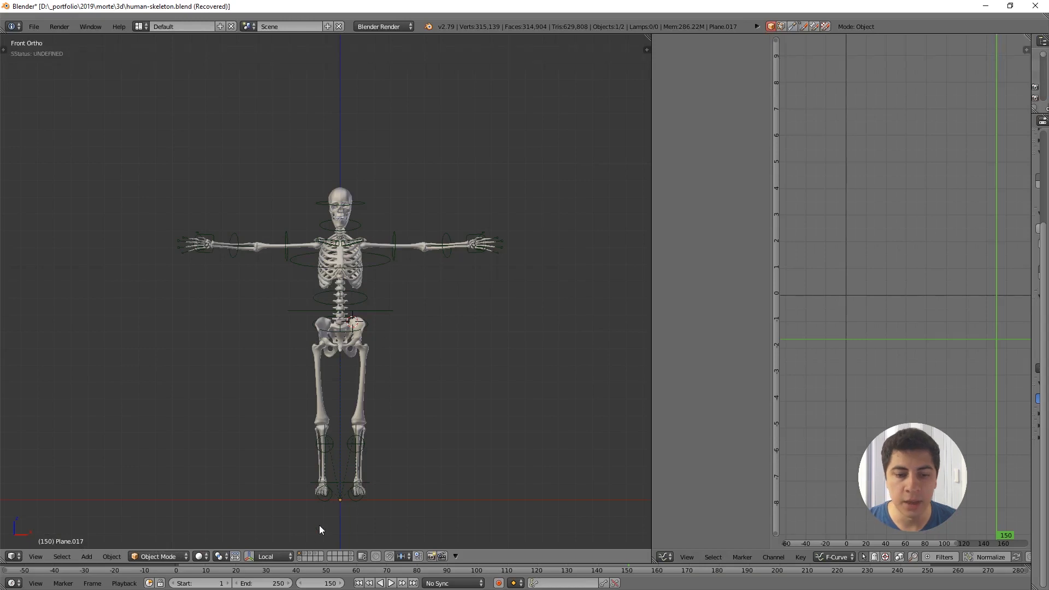
left_click(304, 555)
right_click(372, 342)
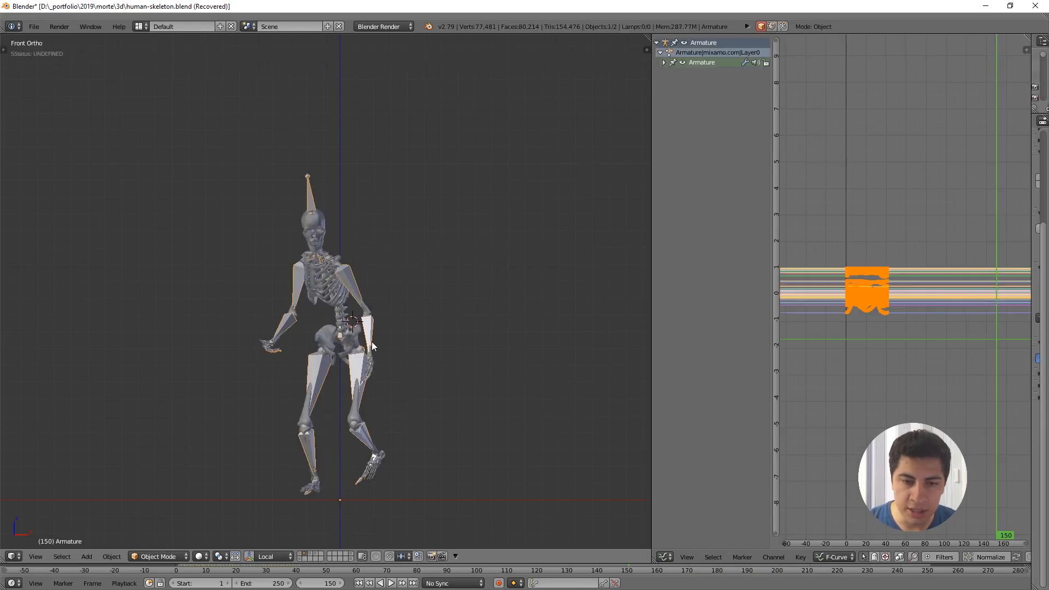
left_click_drag(880, 321, 857, 317)
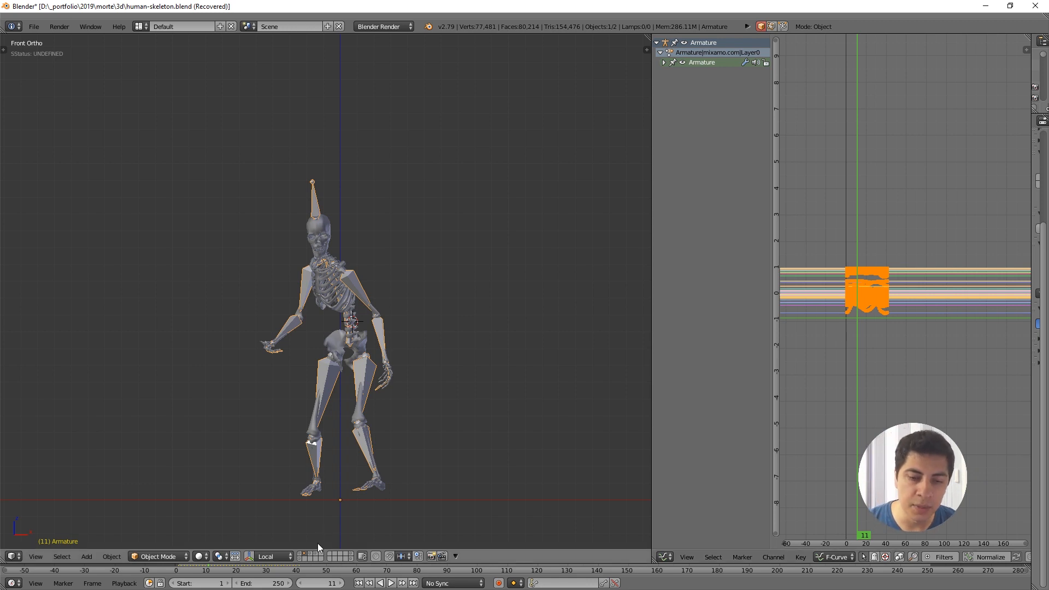
- Display the adjusted armature copy, select its left arm bone, and review the T-pose-to-walk transition between frames 0 and 15
key("Delete")
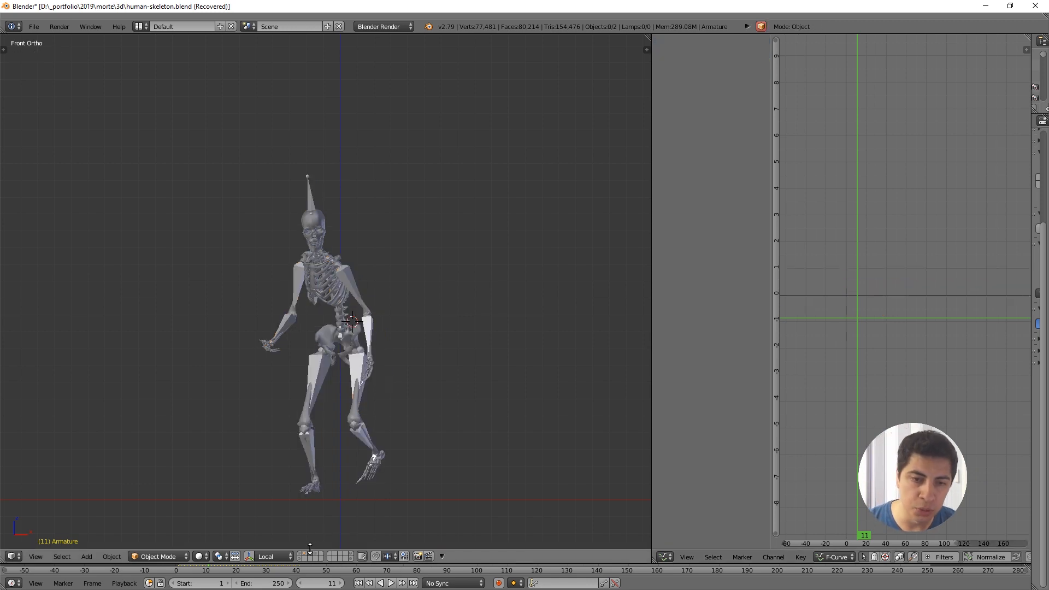
right_click(352, 268)
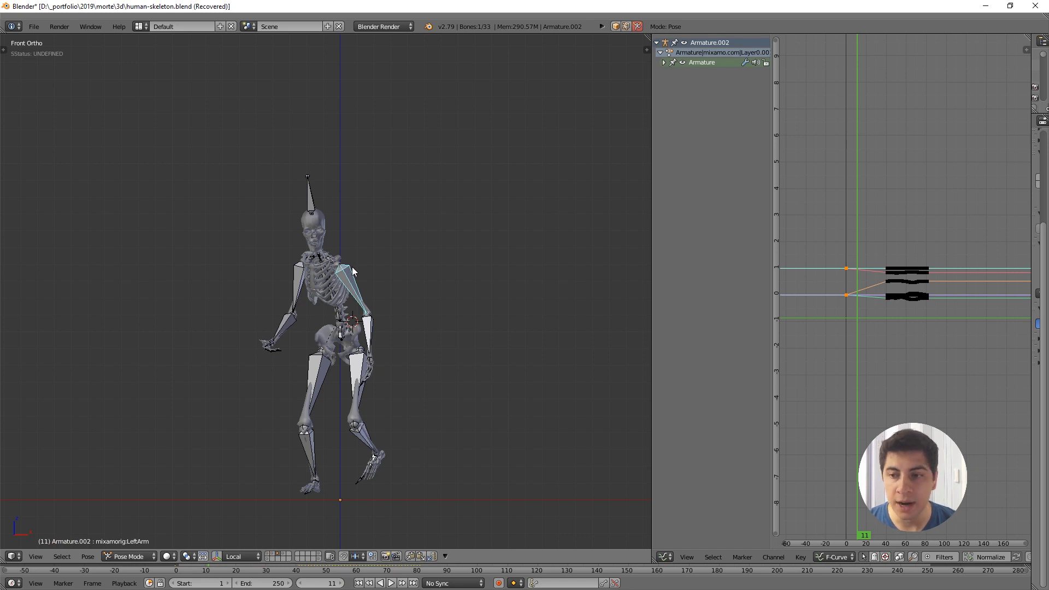
left_click_drag(851, 305, 837, 308)
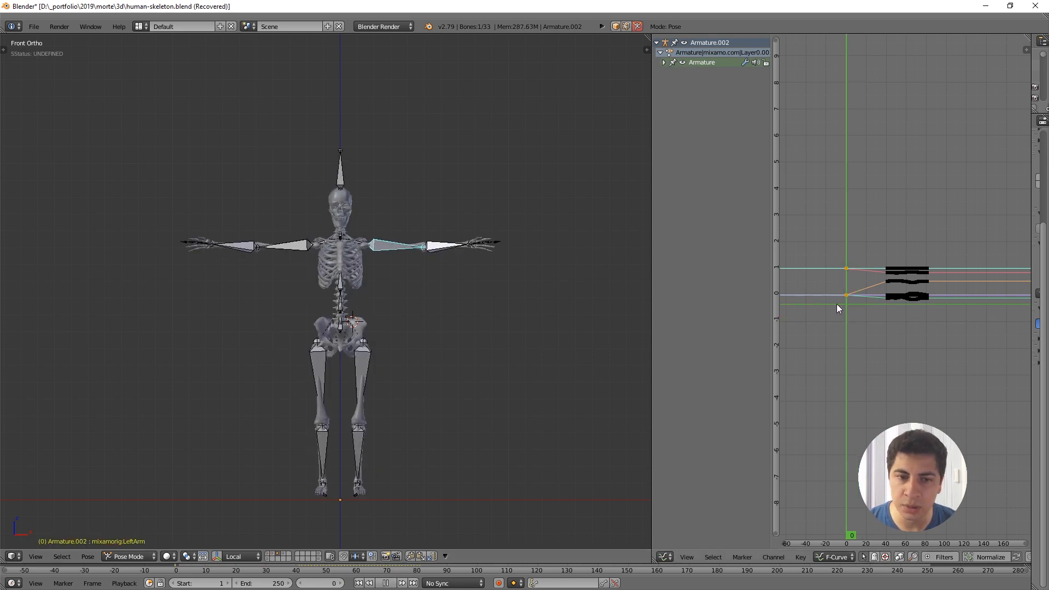
key("alt+a")
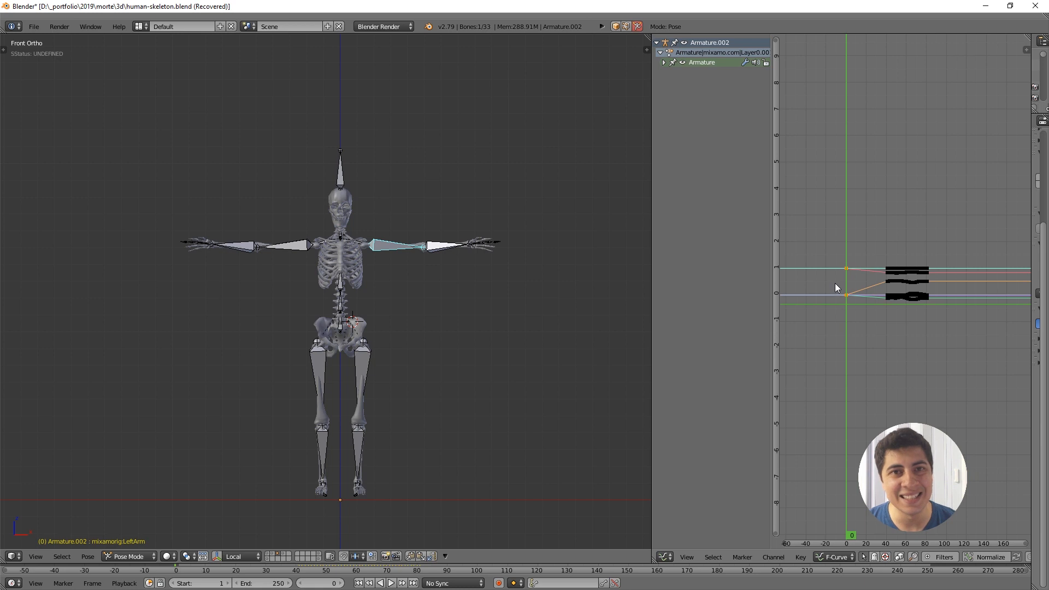
key("alt+a")
key("alt+a")
left_click(861, 313)
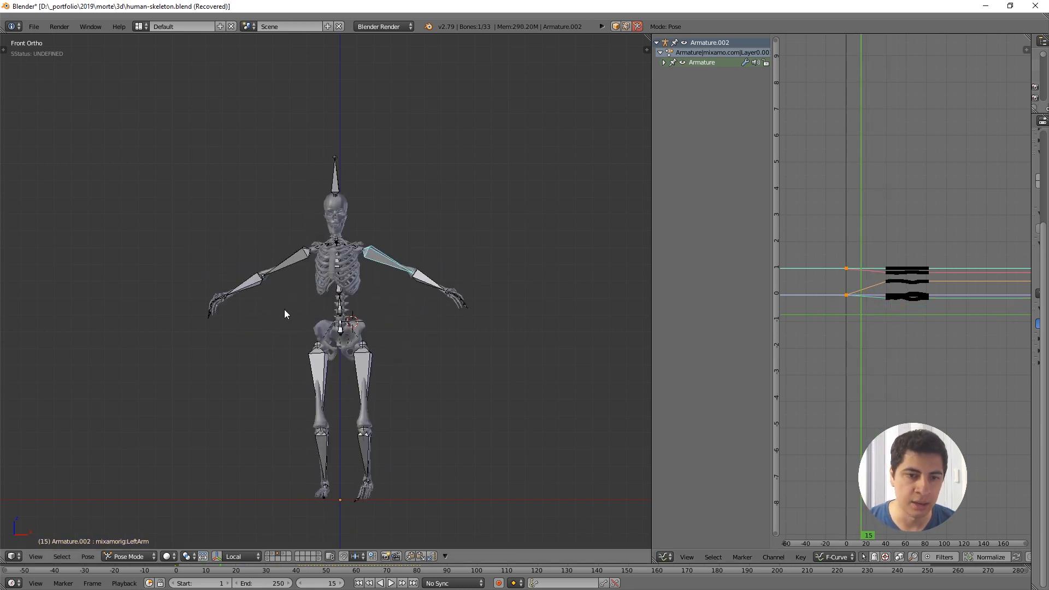
- Select all bones of the armature, delete their T-pose keyframes at frame 0, and return to frame 0
key("a")
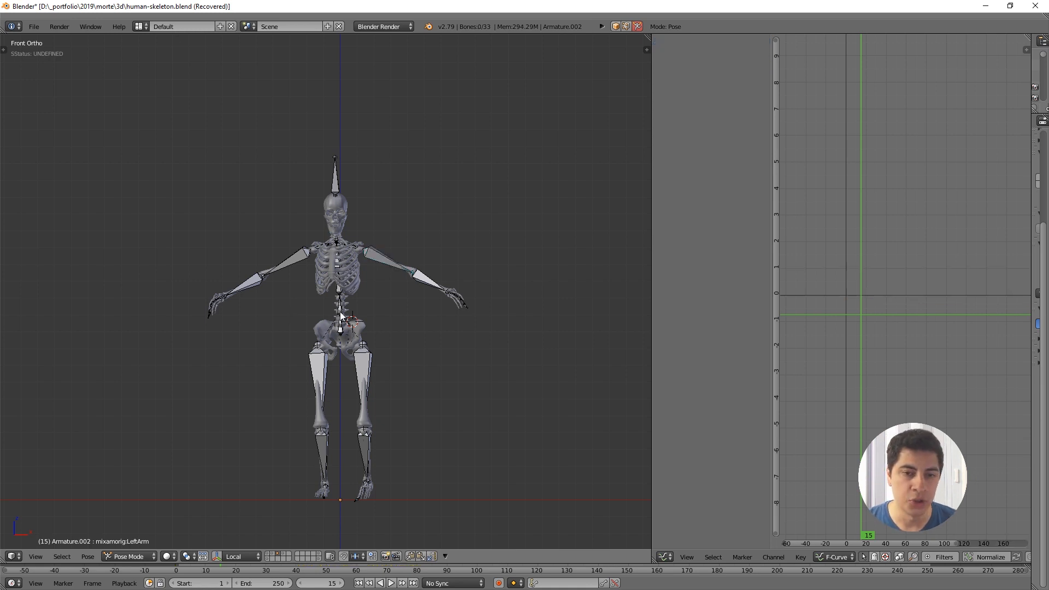
key("a")
key("a")
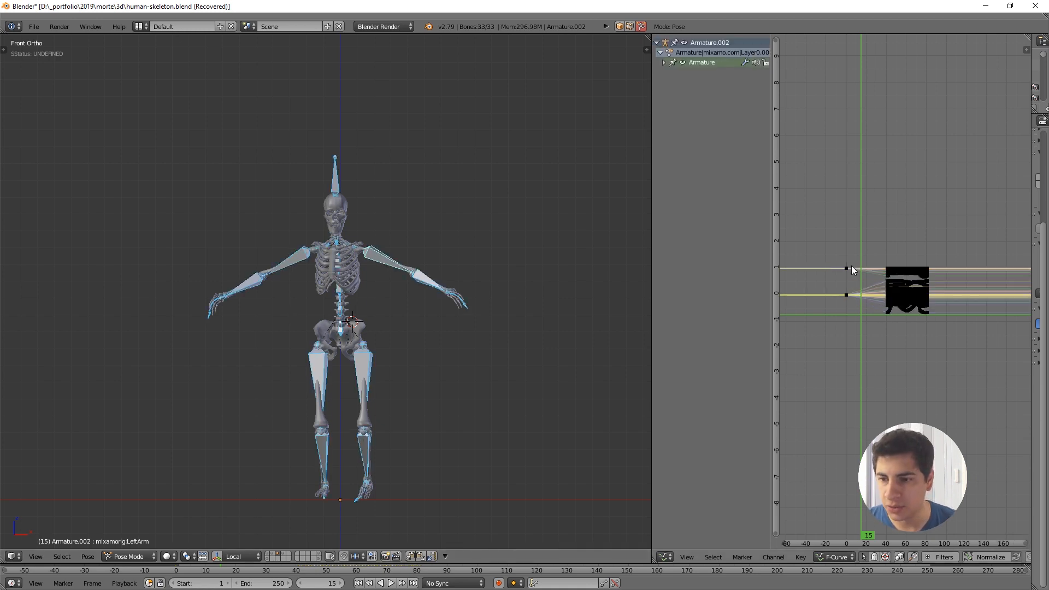
key("b")
left_click_drag(856, 254, 812, 333)
key("x")
left_click(814, 332)
left_click_drag(884, 309, 789, 327)
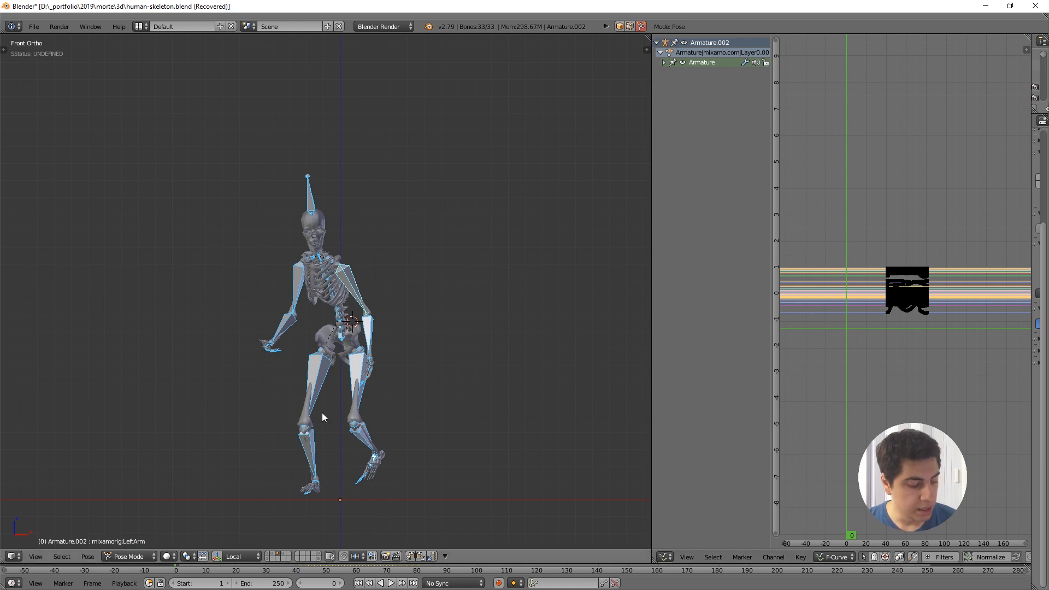
- Reset the rotation and location of all bones to the rest pose and insert an Available keyframe at frame 0
key("alt+r")
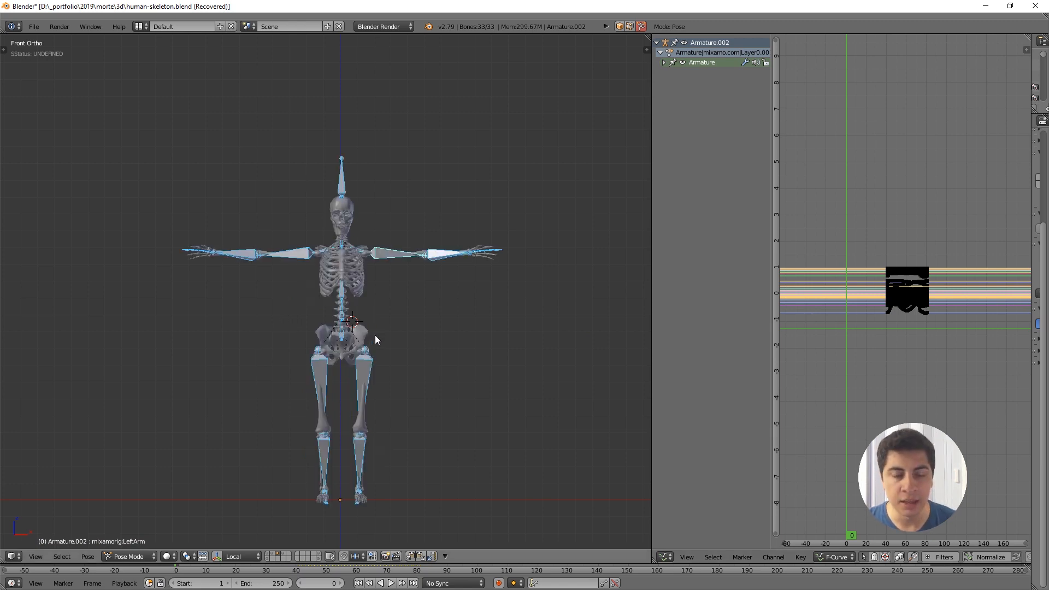
key("alt+g")
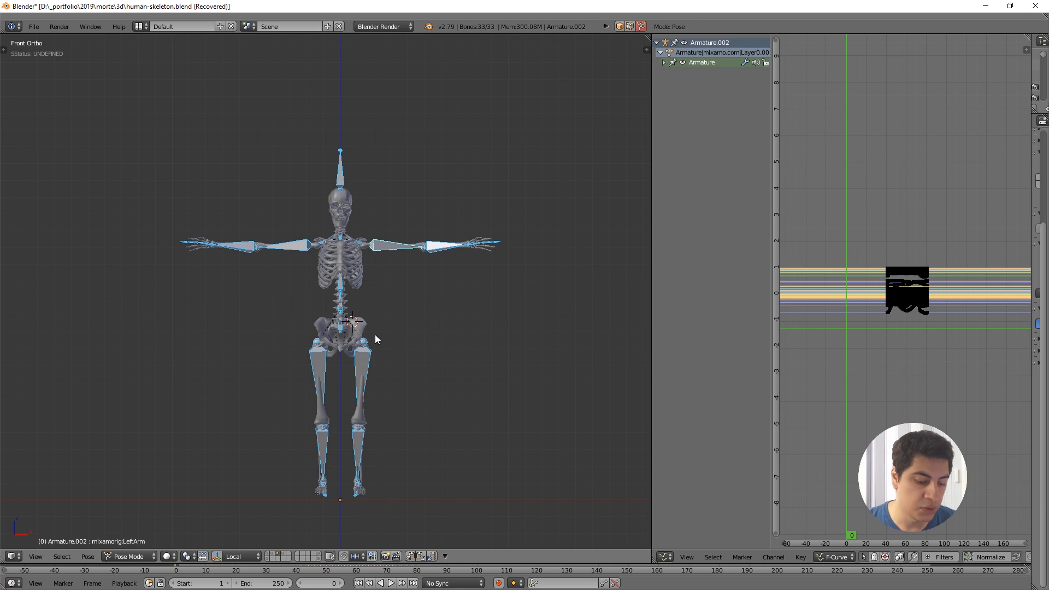
key("i")
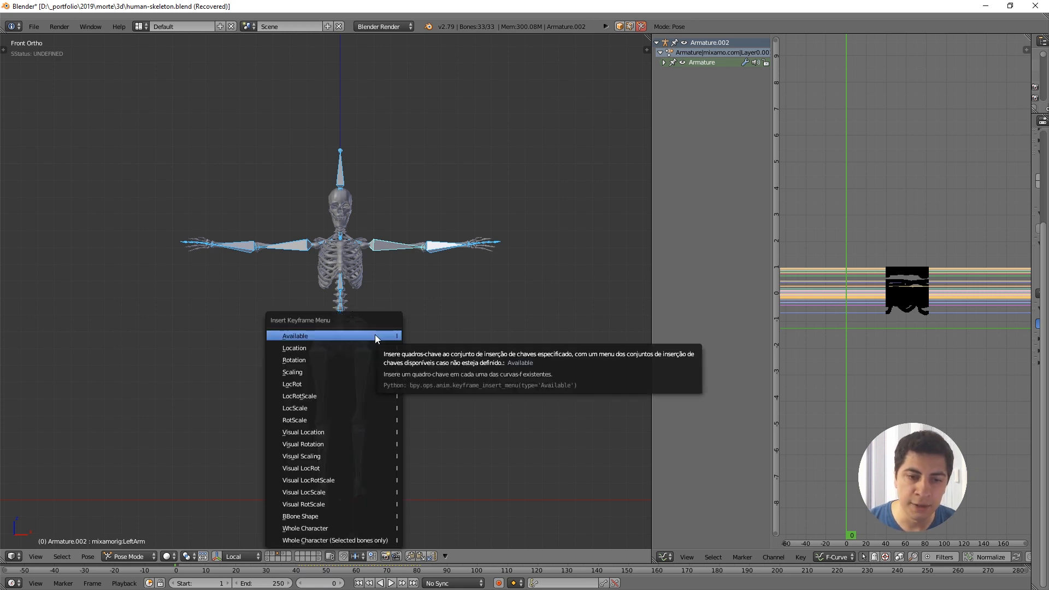
left_click(374, 334)
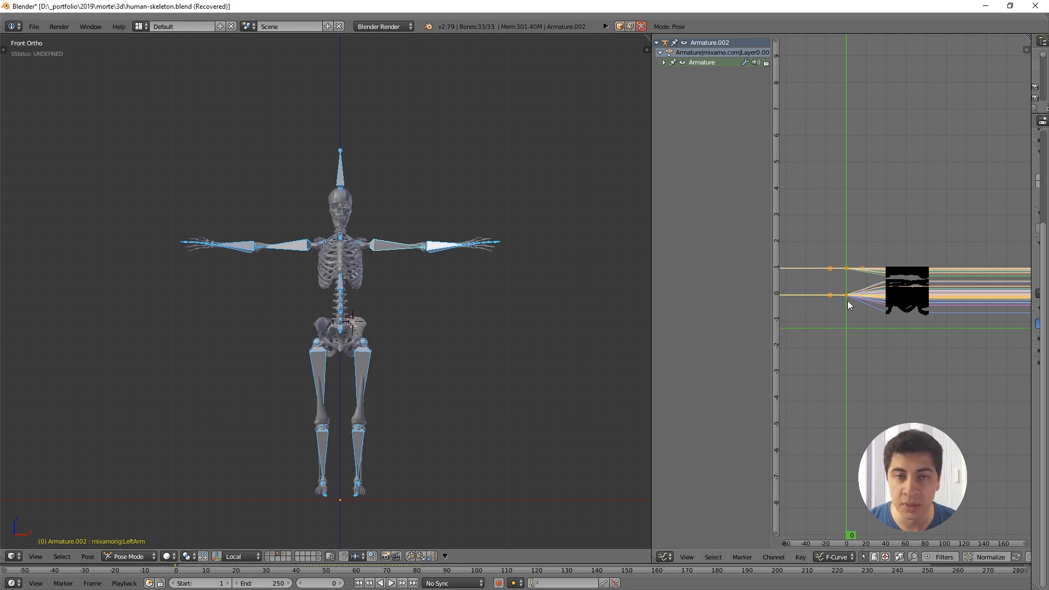
- Scrub to frame 58, select the block of walk keyframes in the F-Curve editor, and play the animation
left_click_drag(848, 312, 904, 316)
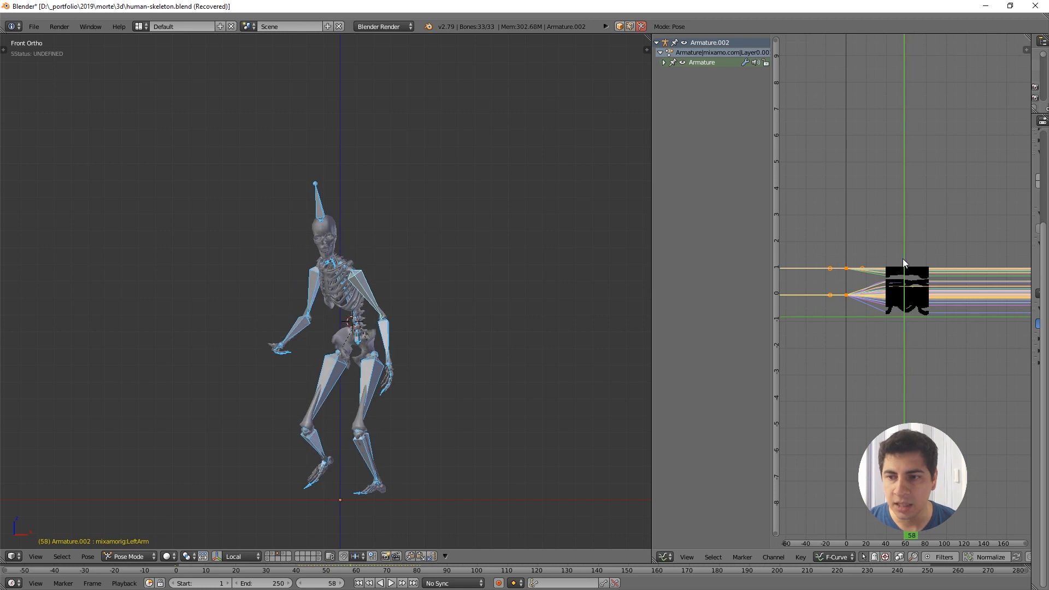
key("b")
left_click_drag(873, 253, 916, 311)
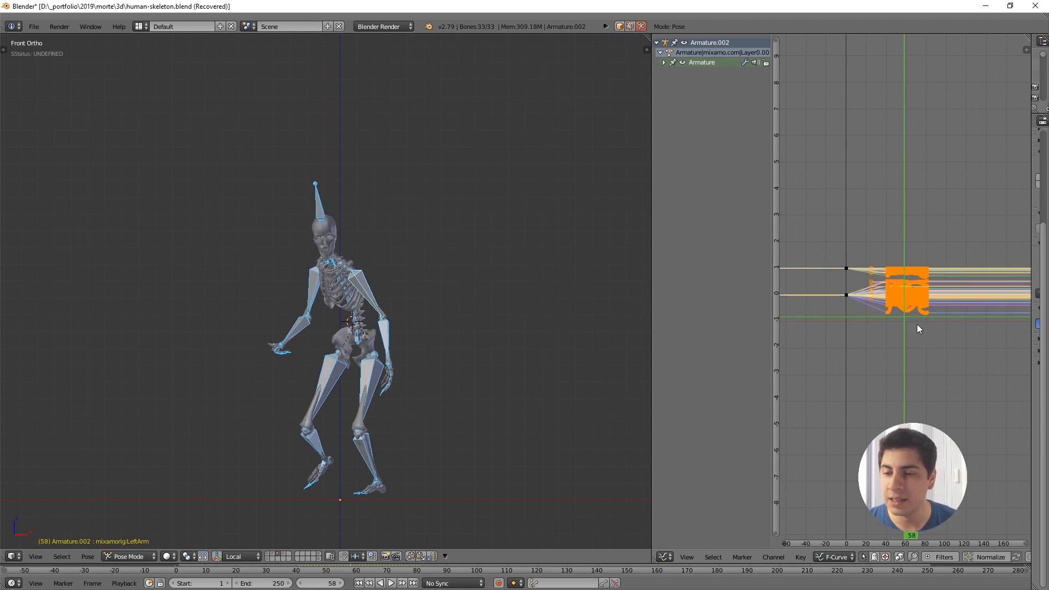
key("alt+a")
key("alt+a")
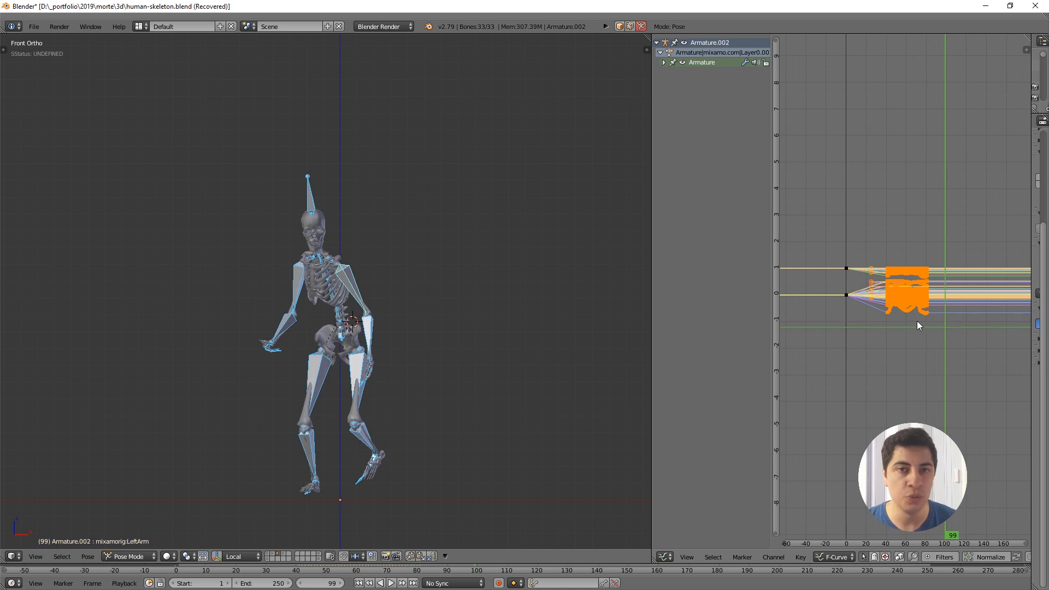
- Select the detailed skeleton mesh and examine its spine, ribs, shoulder blades and skull up close in the walking pose
key("alt+Tab")
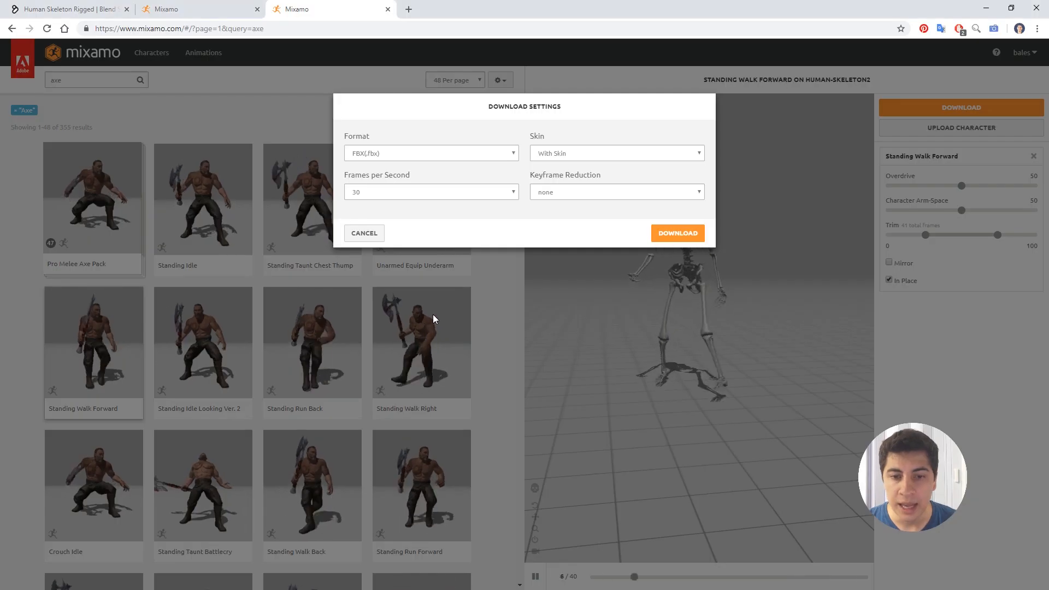
key("alt+Tab")
middle_click_drag(403, 307, 340, 271)
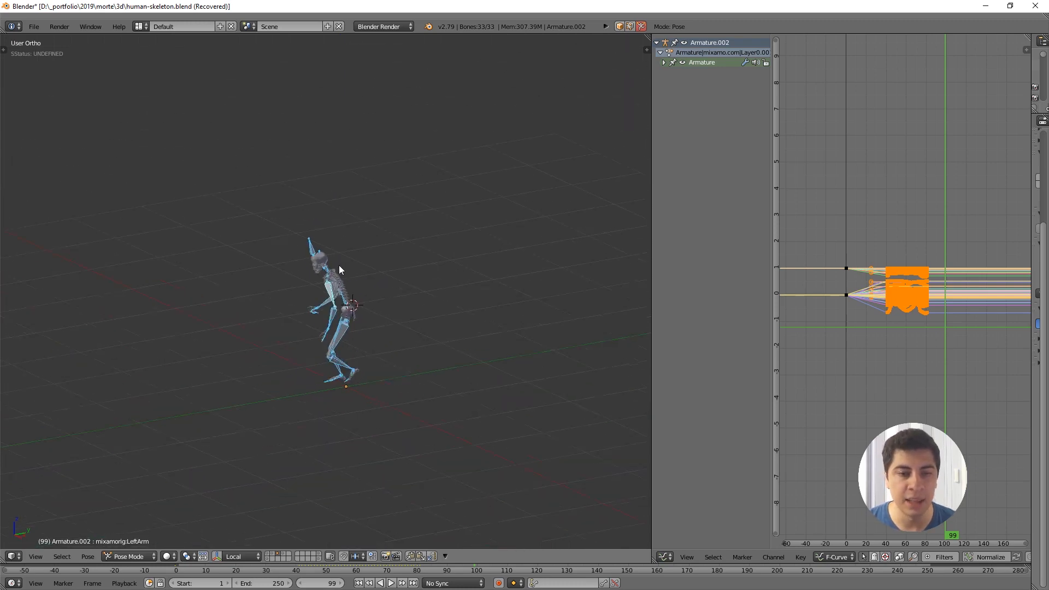
scroll(339, 271, "up", 8)
scroll(340, 267, "up", 3)
right_click(438, 244)
key("g")
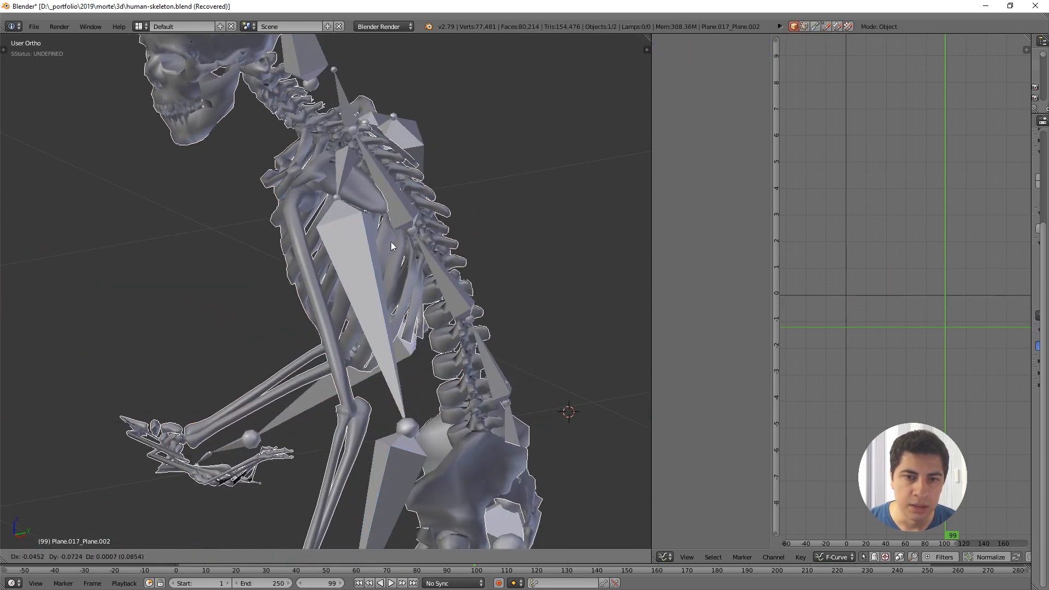
right_click(392, 242)
middle_click_drag(394, 241, 388, 157)
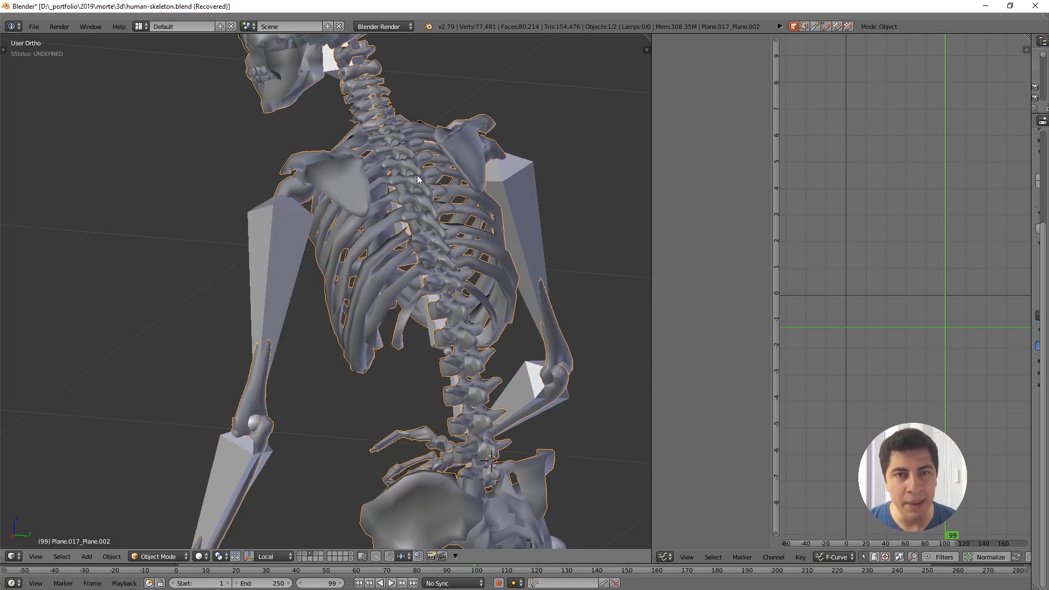
middle_click_drag(198, 251, 267, 282)
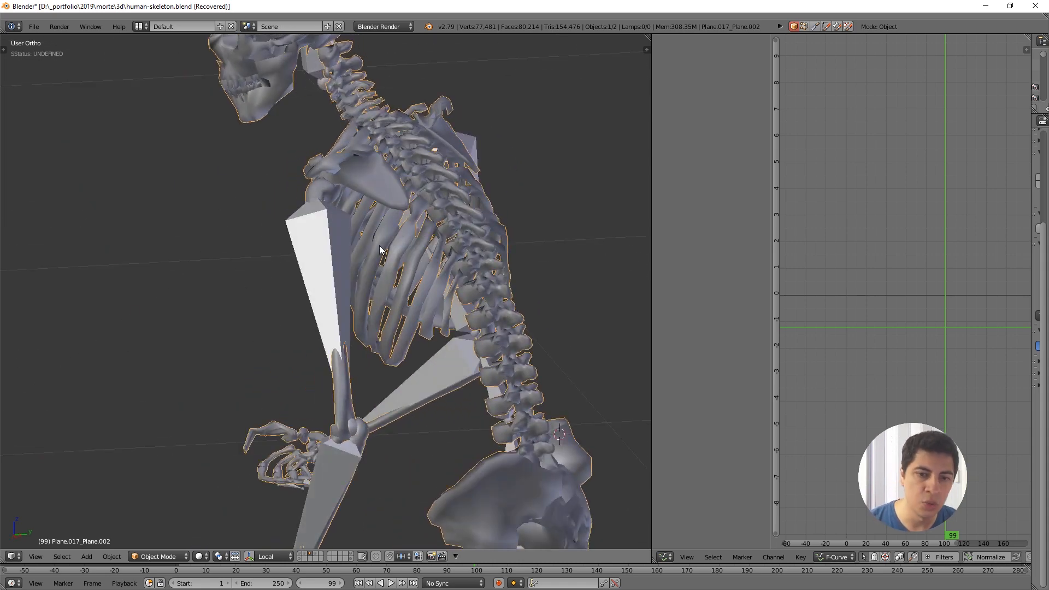
middle_click_drag(379, 244, 464, 394)
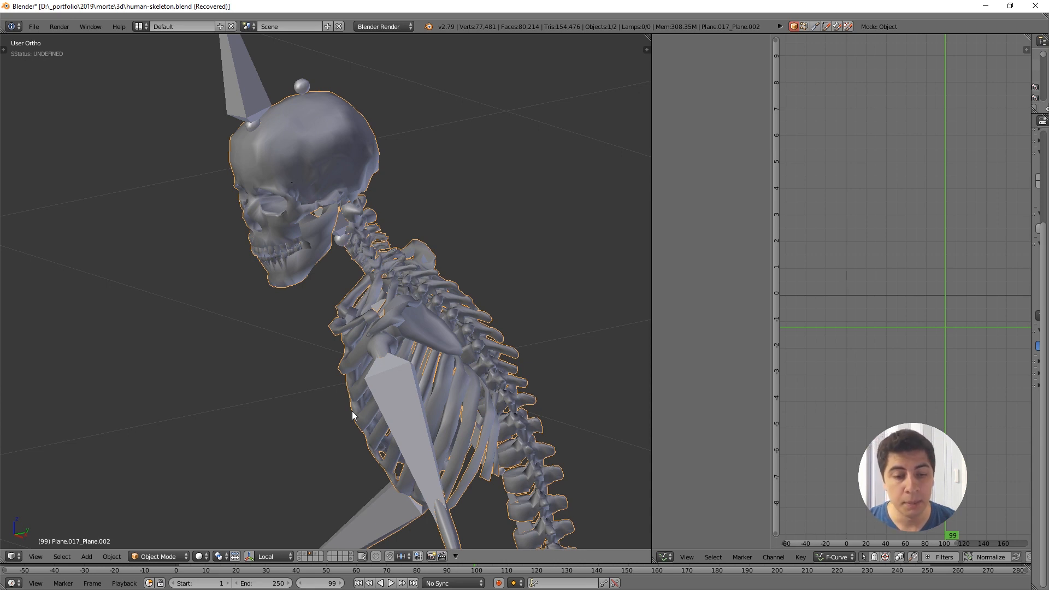
- Display the layer with the simplified body and scythe, select the body, and review the walk animation from several angles
left_click(317, 554)
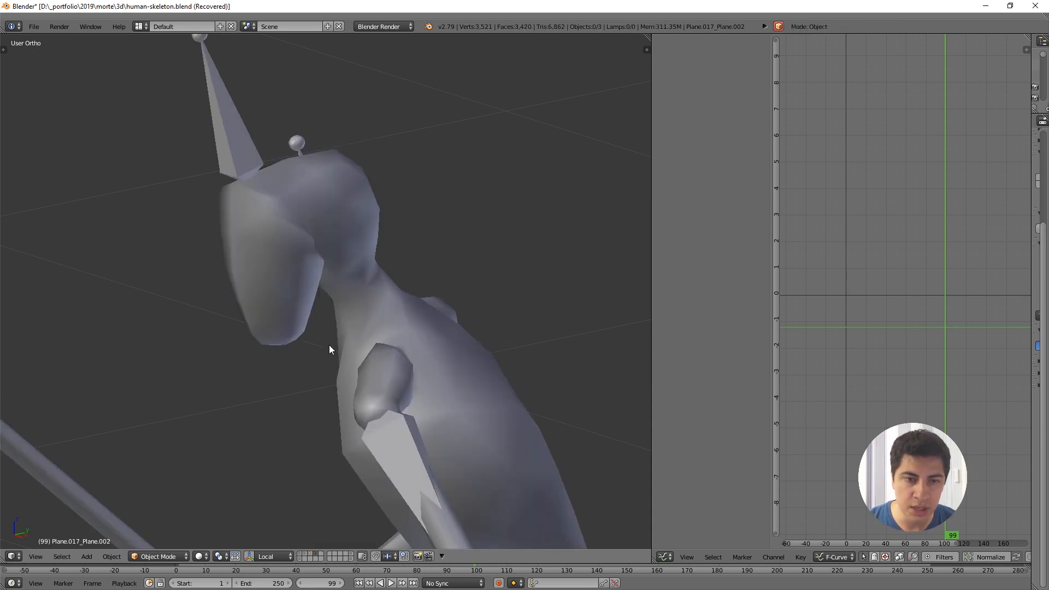
middle_click_drag(330, 350, 336, 217)
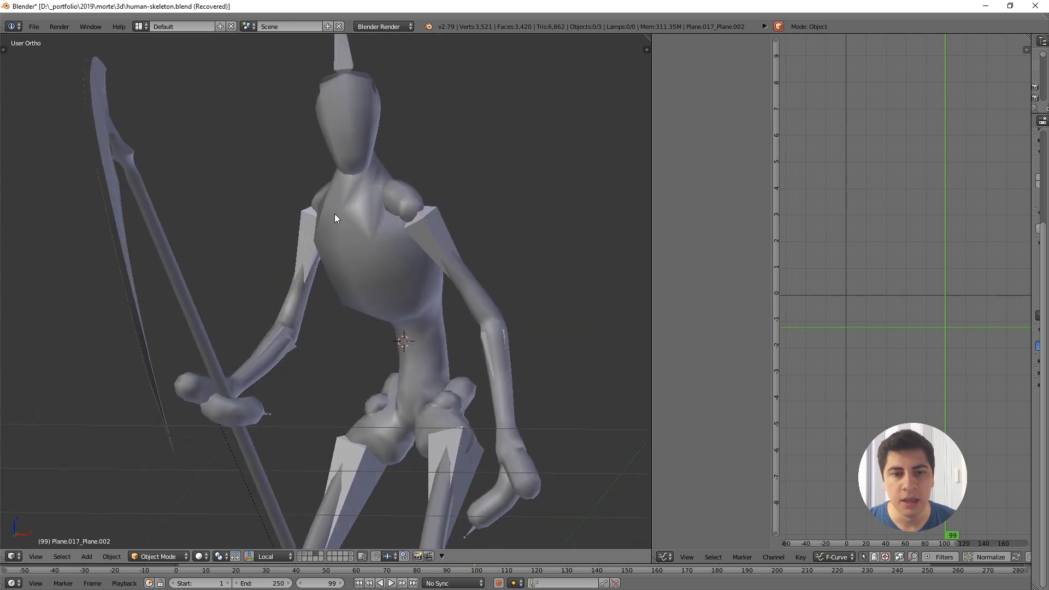
right_click(343, 127)
middle_click_drag(495, 266, 497, 326)
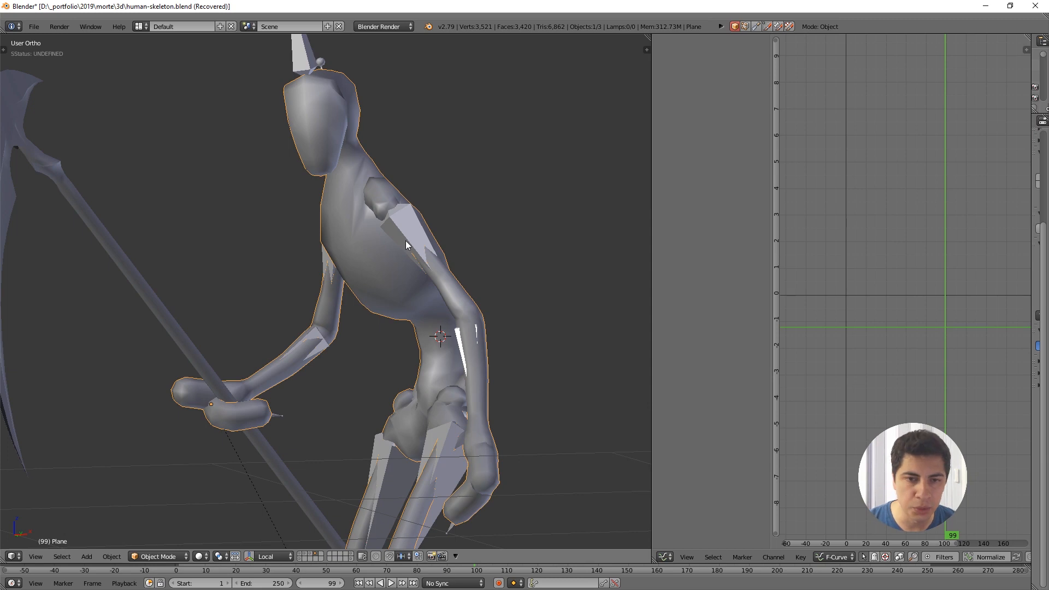
key("alt+a")
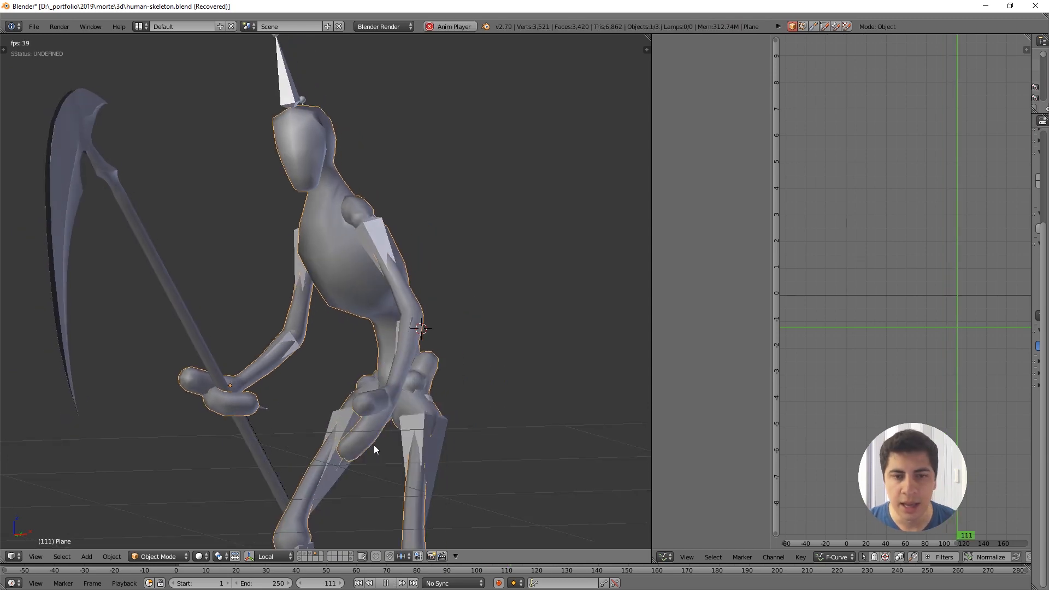
scroll(360, 381, "down", 2)
middle_click_drag(361, 382, 406, 394)
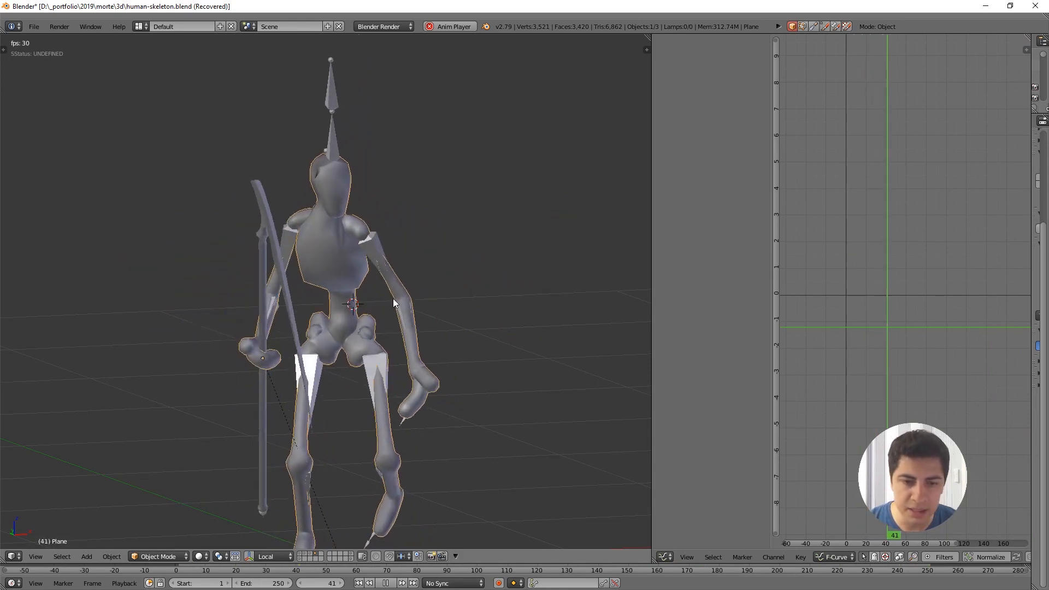
middle_click_drag(418, 312, 328, 293)
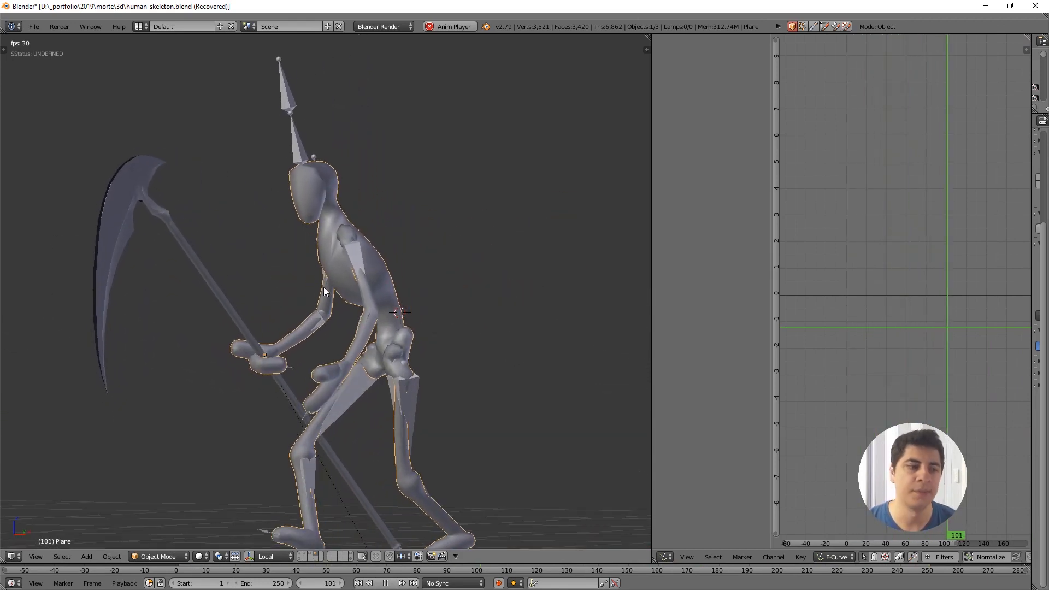
- Stop the walk animation playback and select all objects: the simplified body, the armature and the scythe
key("alt+a")
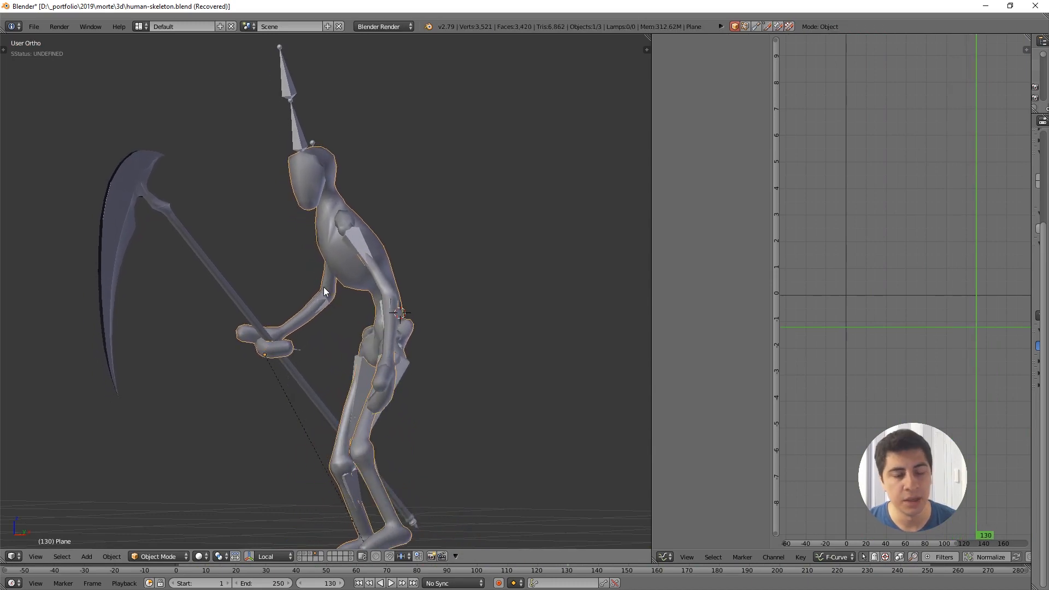
key("alt+Tab")
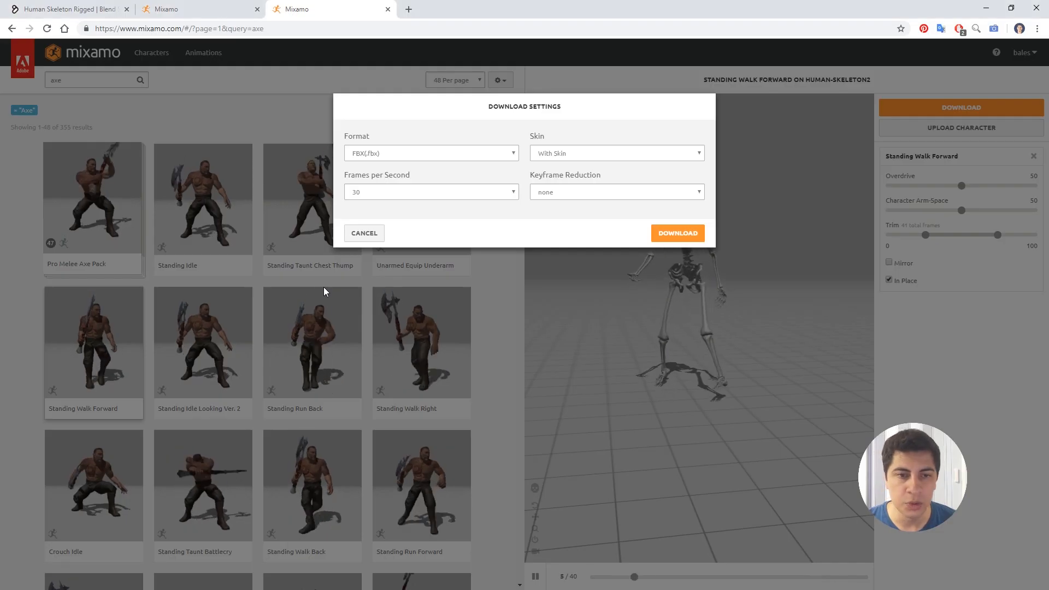
key("alt+Tab")
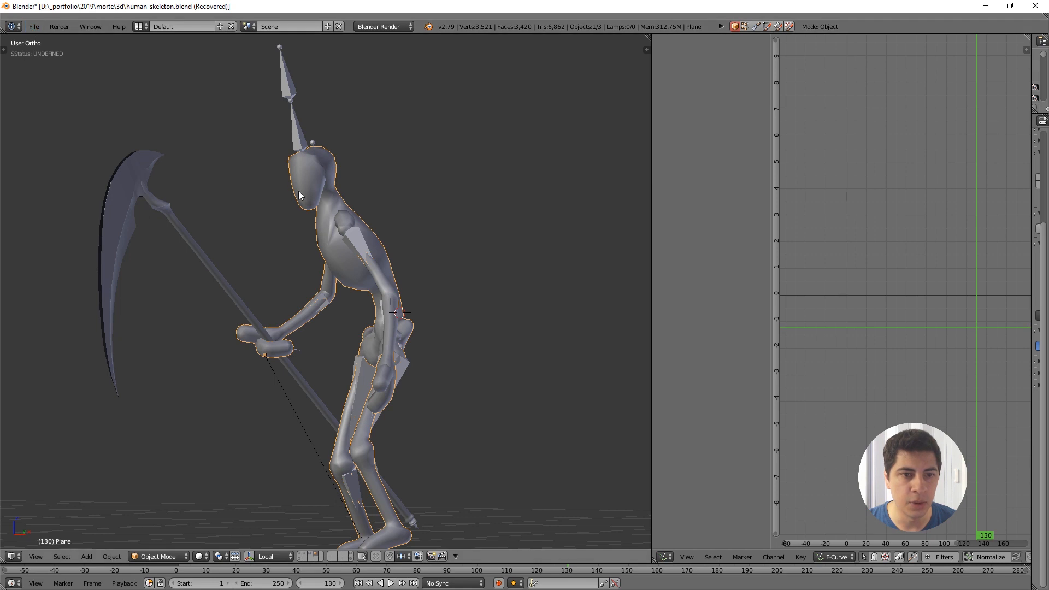
scroll(299, 195, "down", 2)
key("a")
key("a")
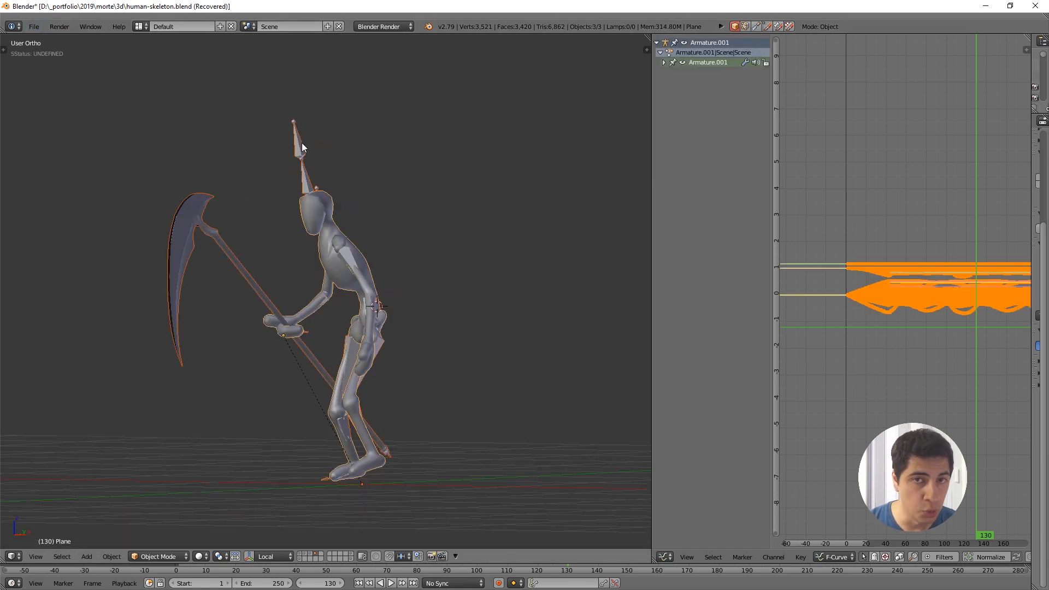
middle_click_drag(309, 293, 375, 300)
- Open the FBX export for the scene and limit it to Selected Objects
left_click(33, 26)
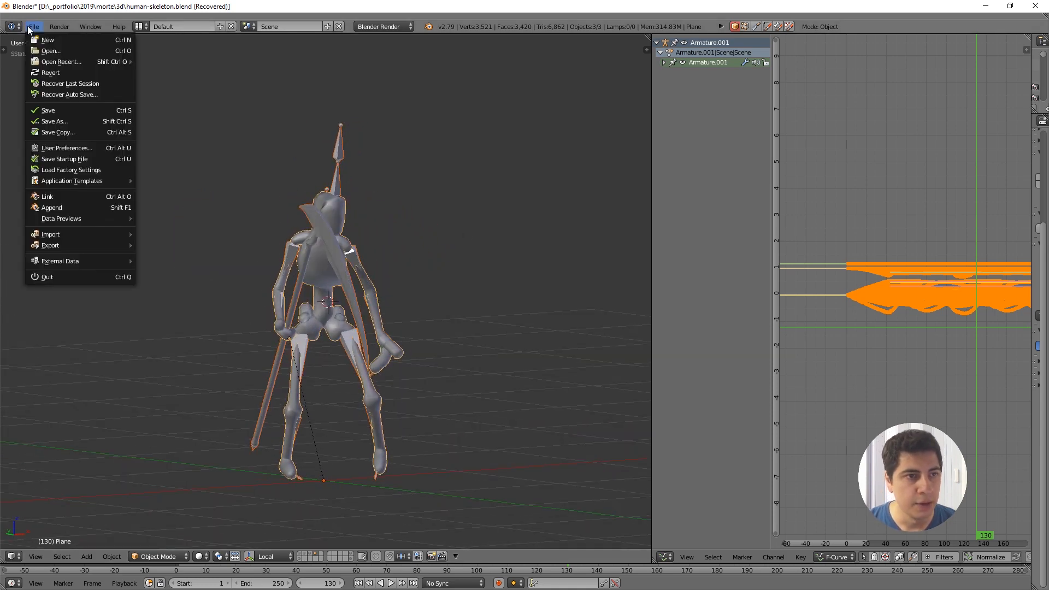
mouse_move(96, 245)
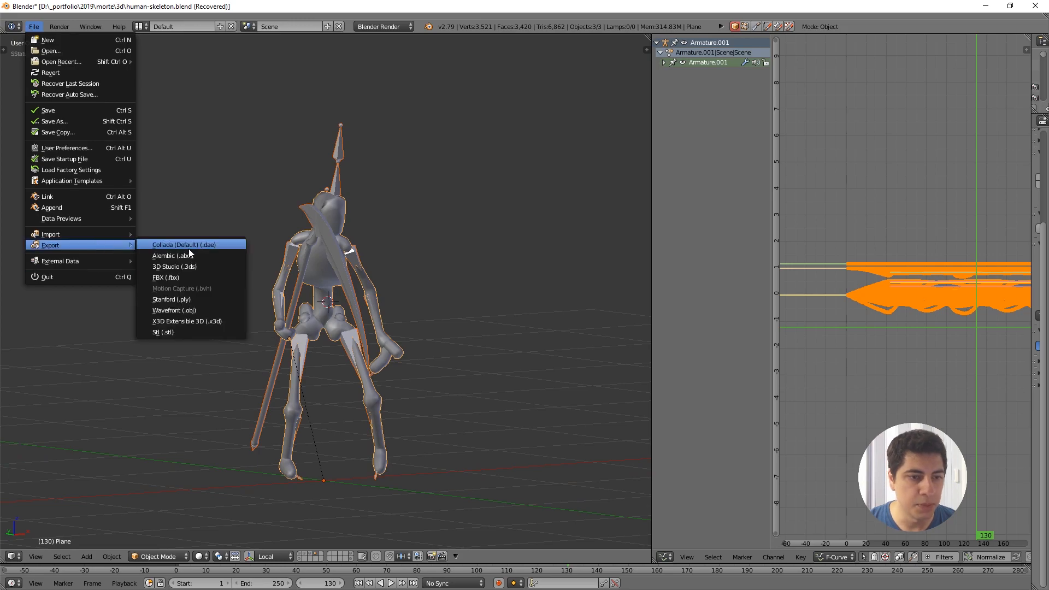
left_click(180, 278)
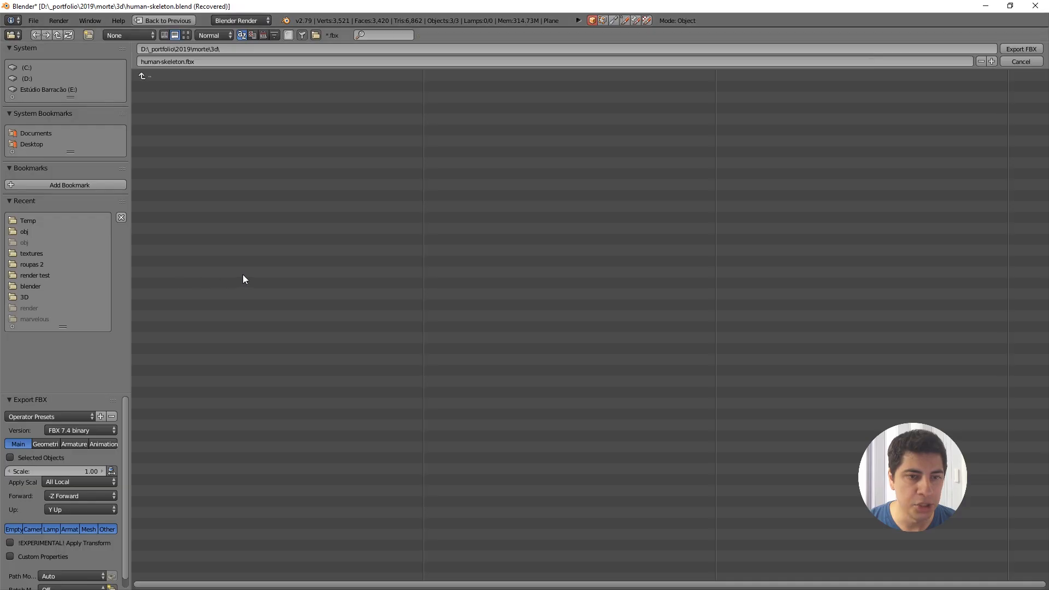
left_click(12, 458)
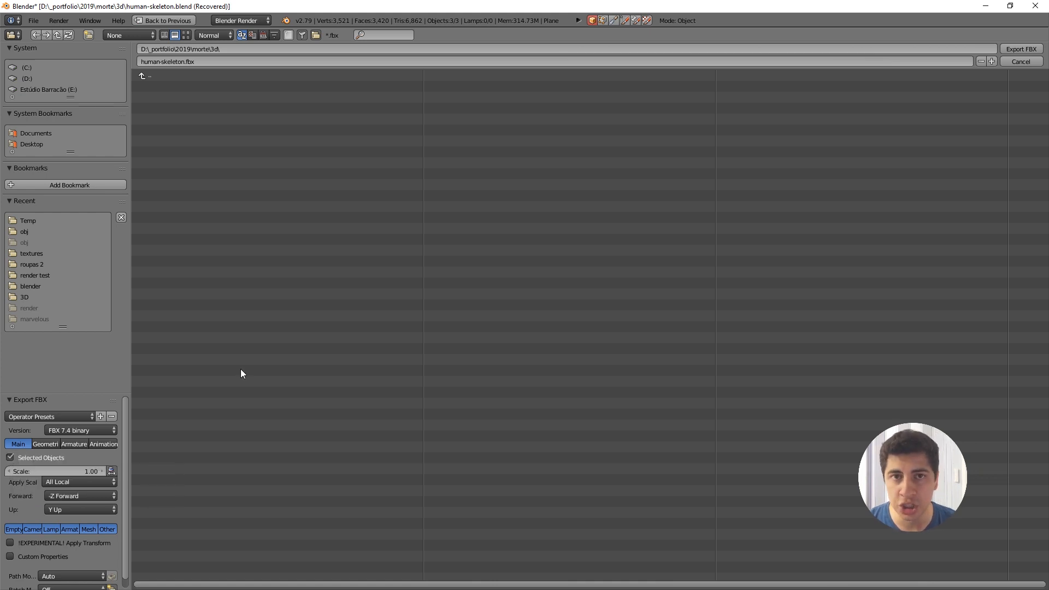
- Disable NLA Strips, All Actions and Force Start/End Keying in the FBX export's animation options
left_click(101, 445)
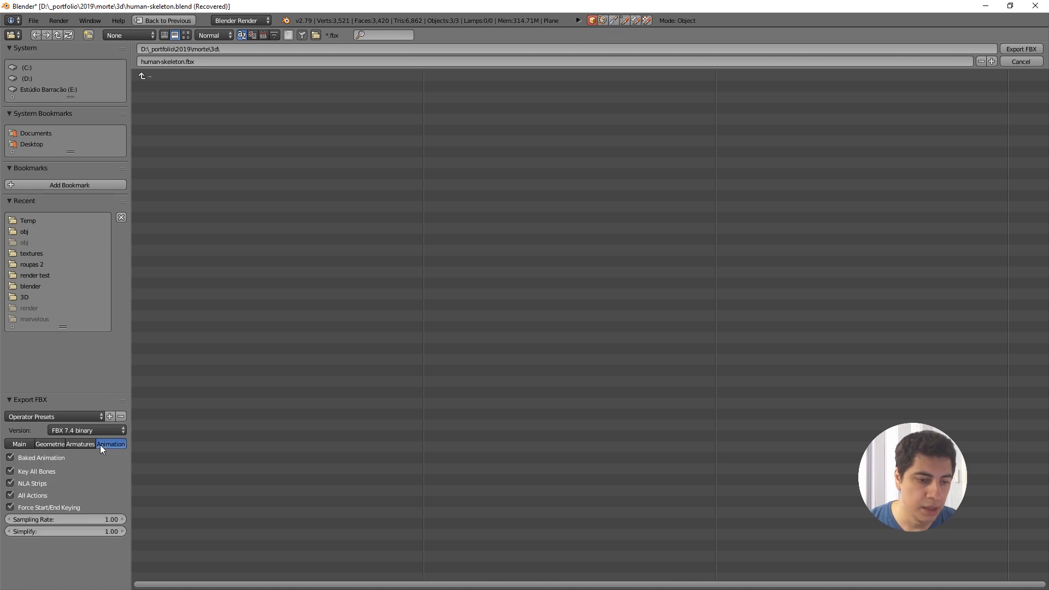
left_click(10, 485)
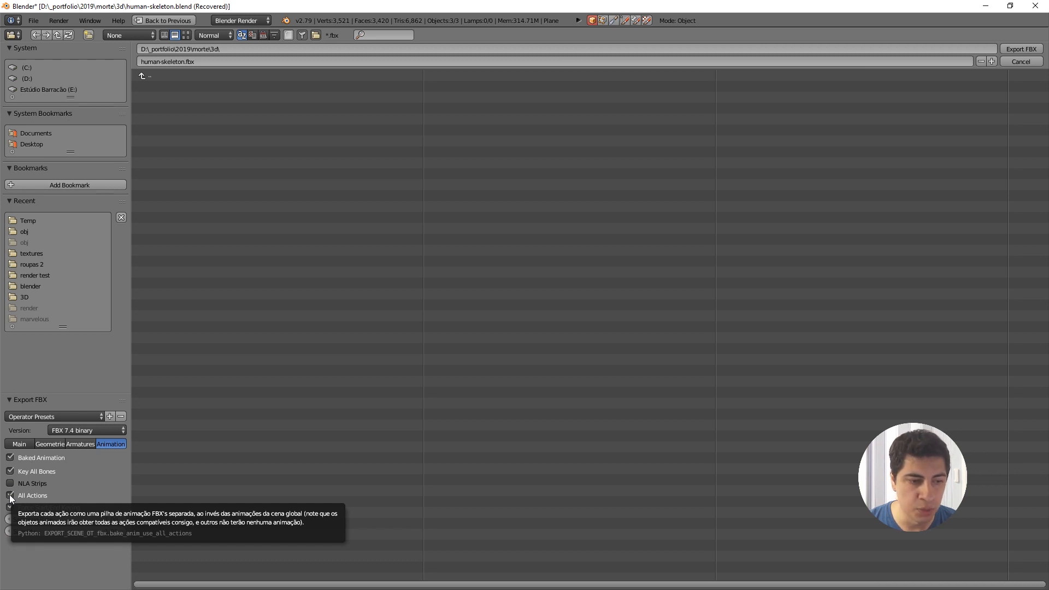
left_click(10, 496)
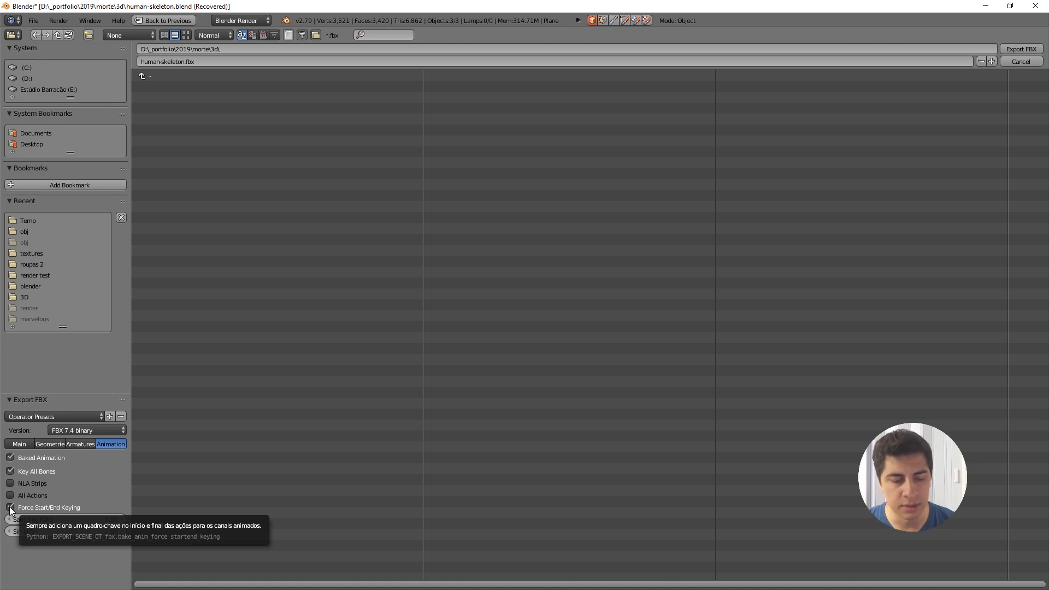
left_click(10, 508)
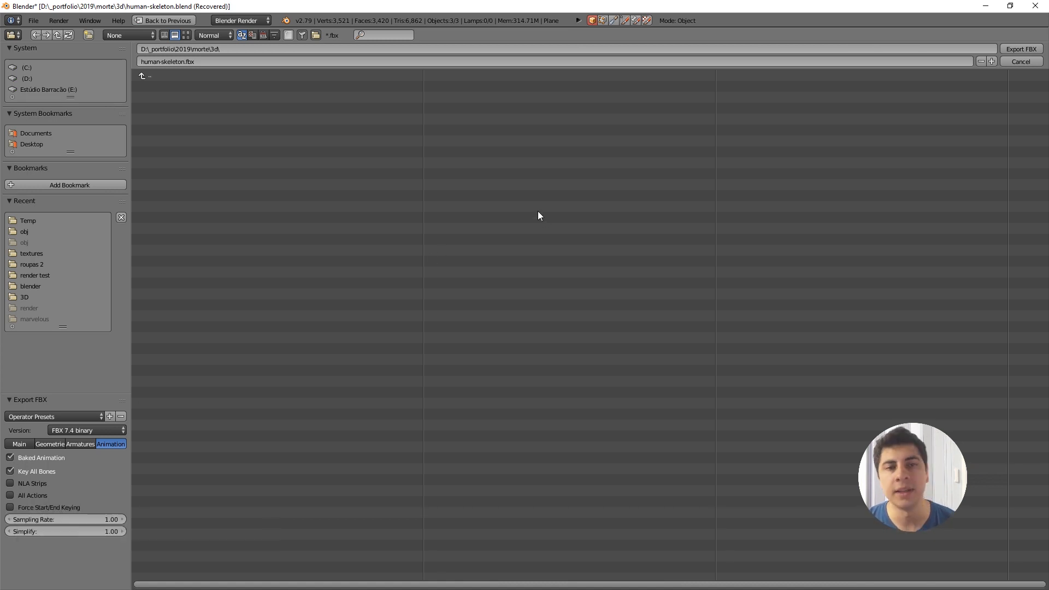
- Switch to Marvelous Designer and import morte5 as FBX at cm (DAZ Studio) scale with Animation, Cache Animation (MC) and automatic arrangement points
key("alt+Tab")
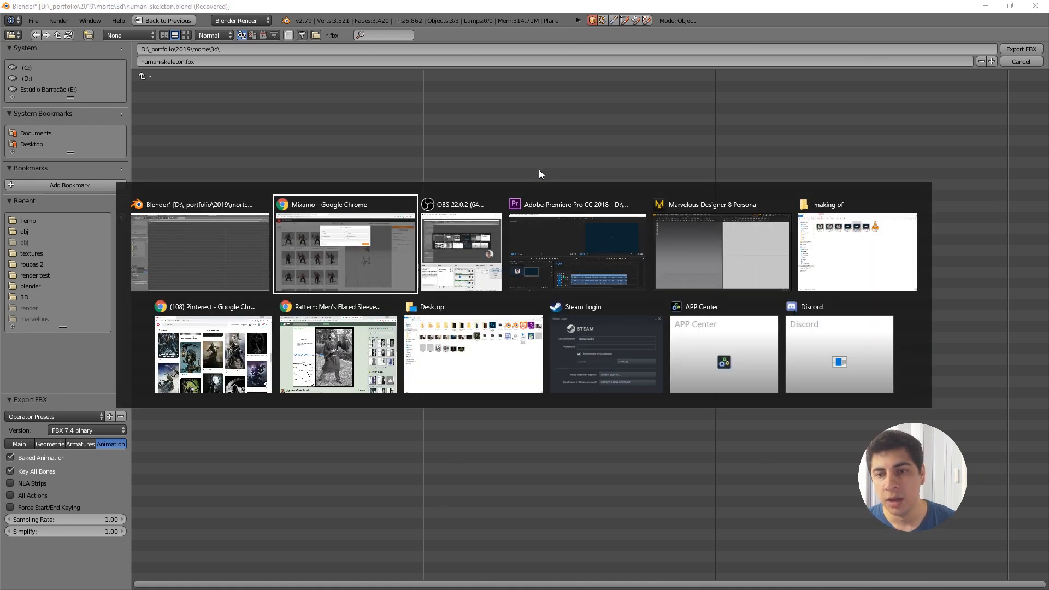
key("alt+Tab")
key("alt+Tab")
key("alt+Tab")
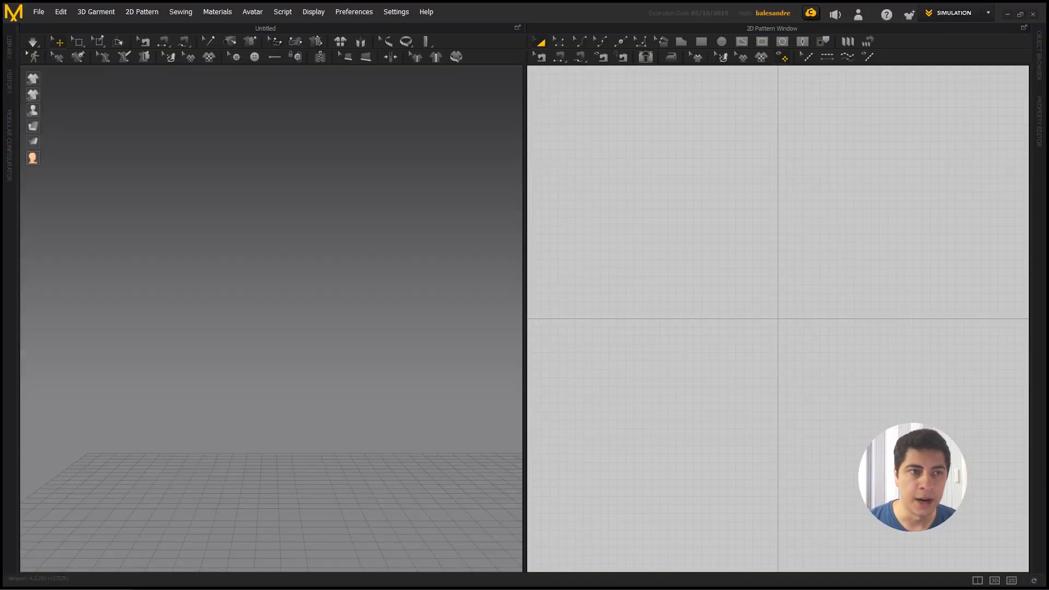
left_click(39, 11)
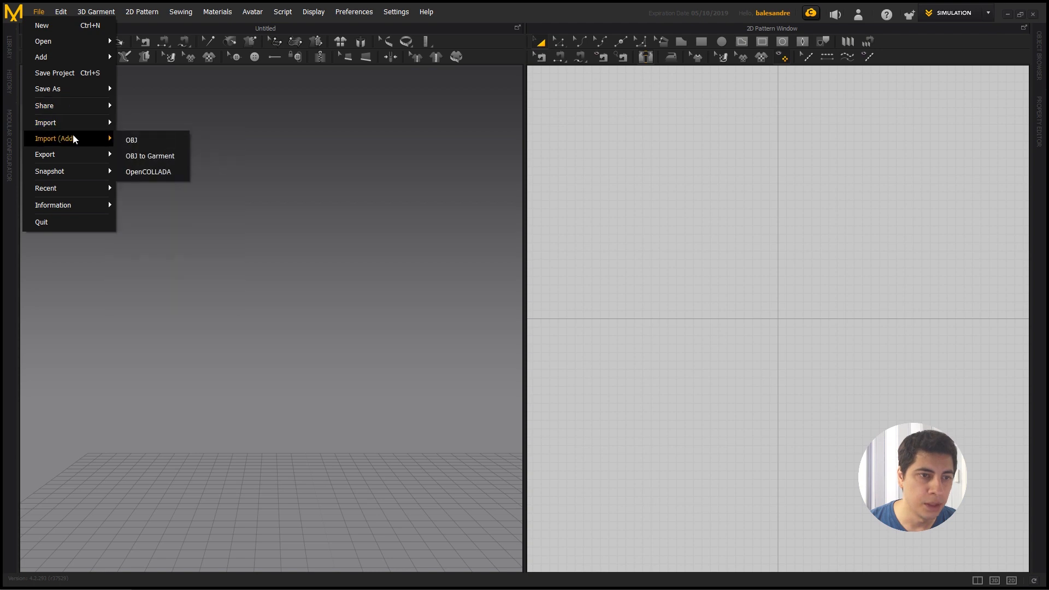
mouse_move(85, 127)
left_click(136, 157)
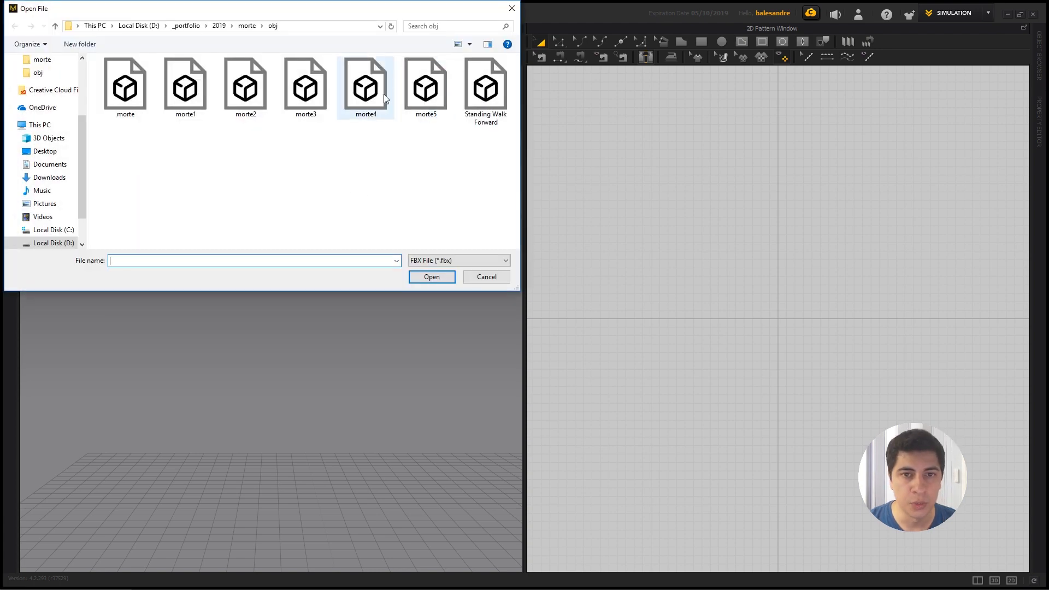
left_click(428, 107)
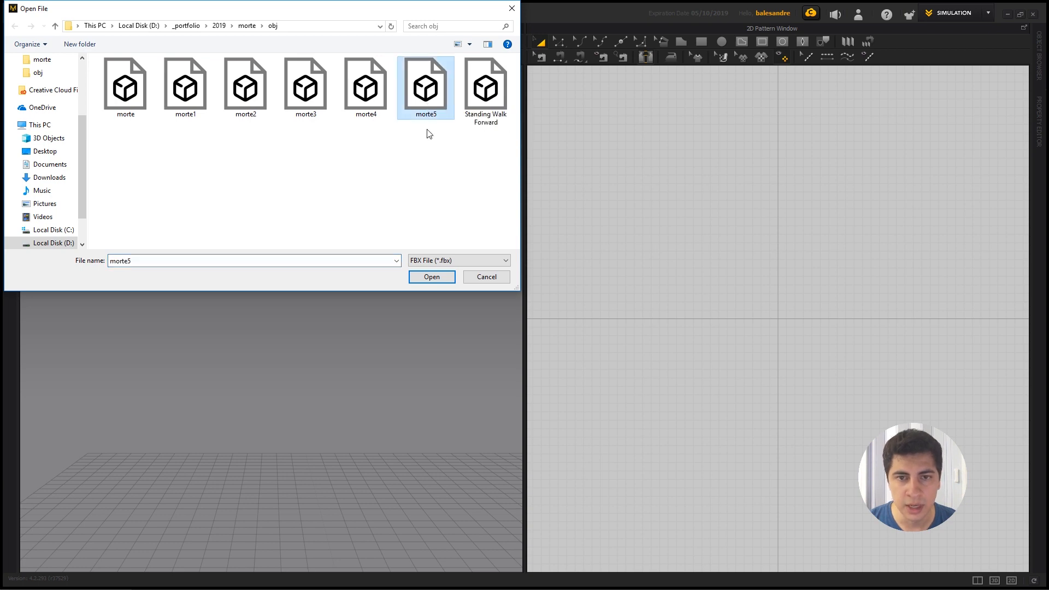
left_click(432, 277)
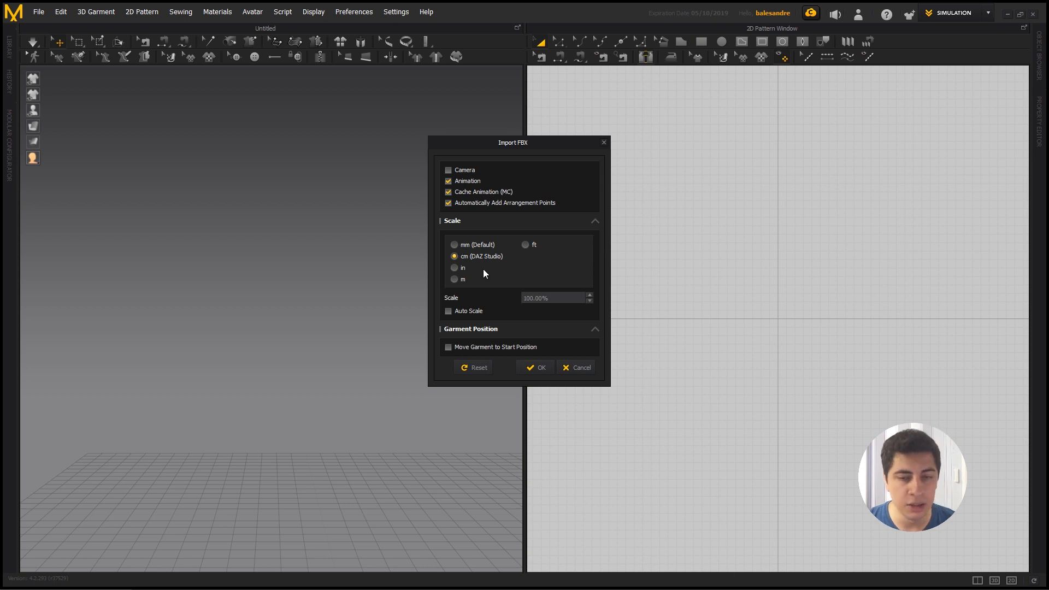
left_click(535, 368)
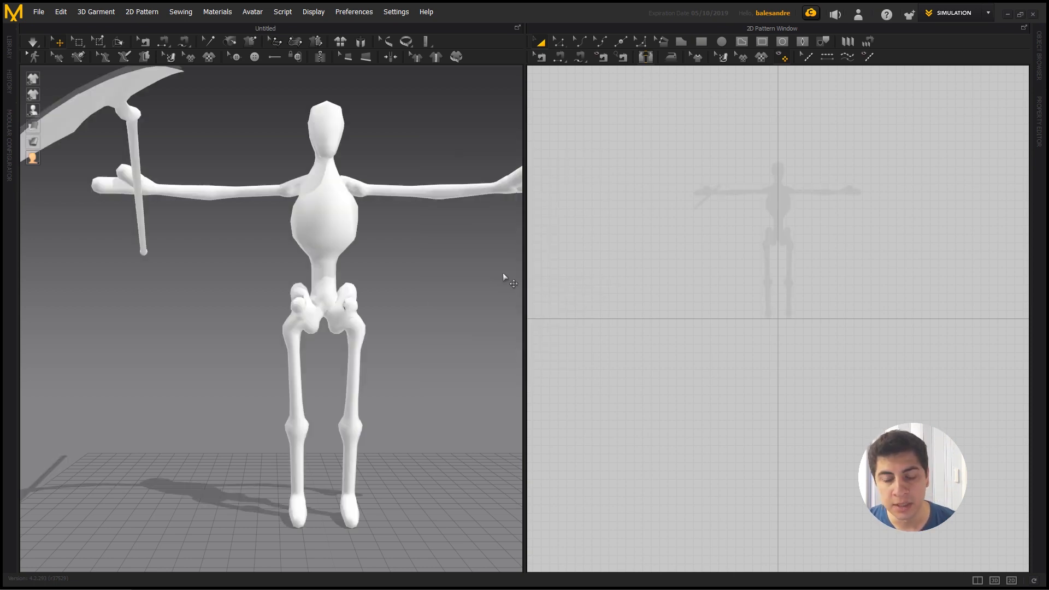
- Select the imported body, focus on it and inspect the avatar and scythe from several angles
scroll(352, 298, "down", 6)
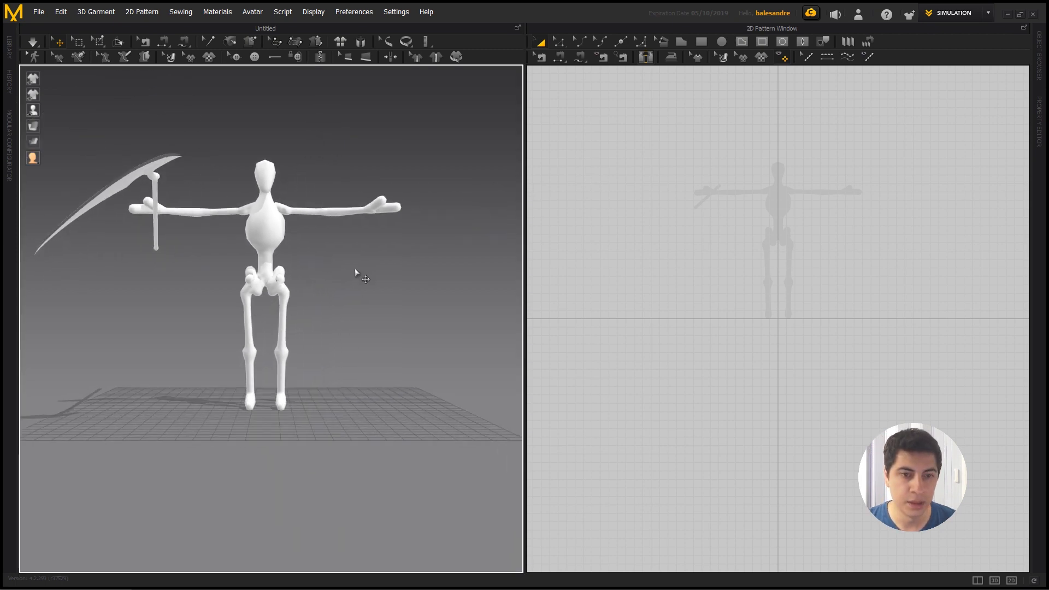
scroll(356, 271, "up", 3)
mouse_move(335, 281)
right_mouse_down()
mouse_move(269, 285)
mouse_move(347, 286)
right_mouse_up()
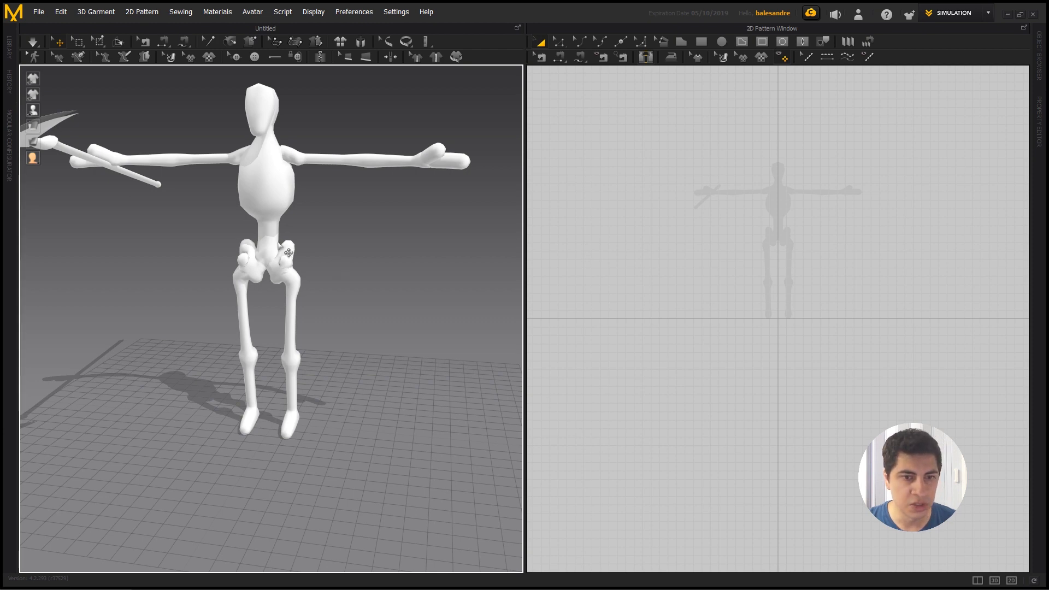
left_click(268, 222)
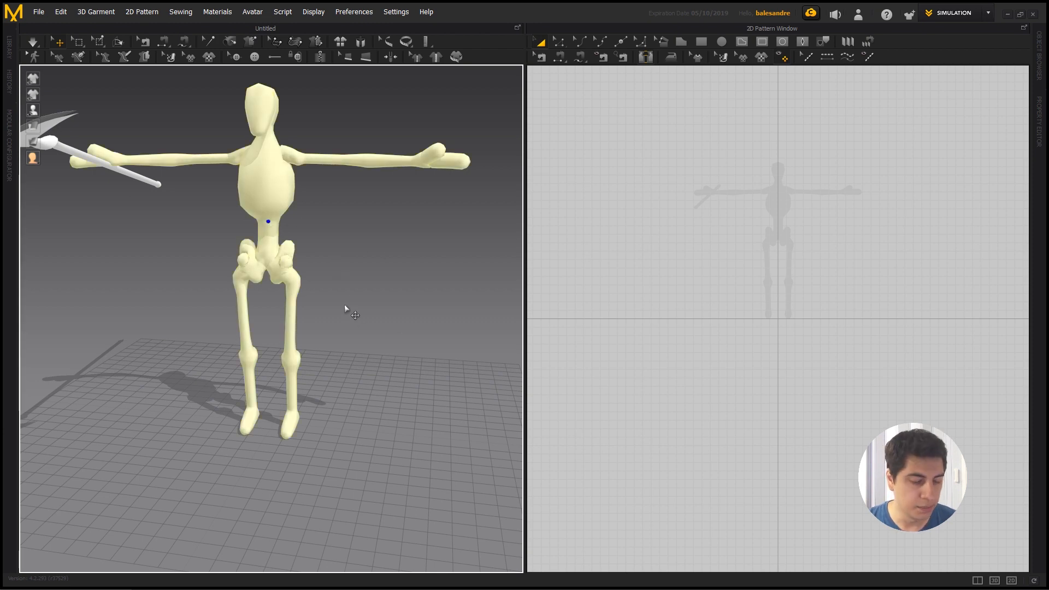
key("f")
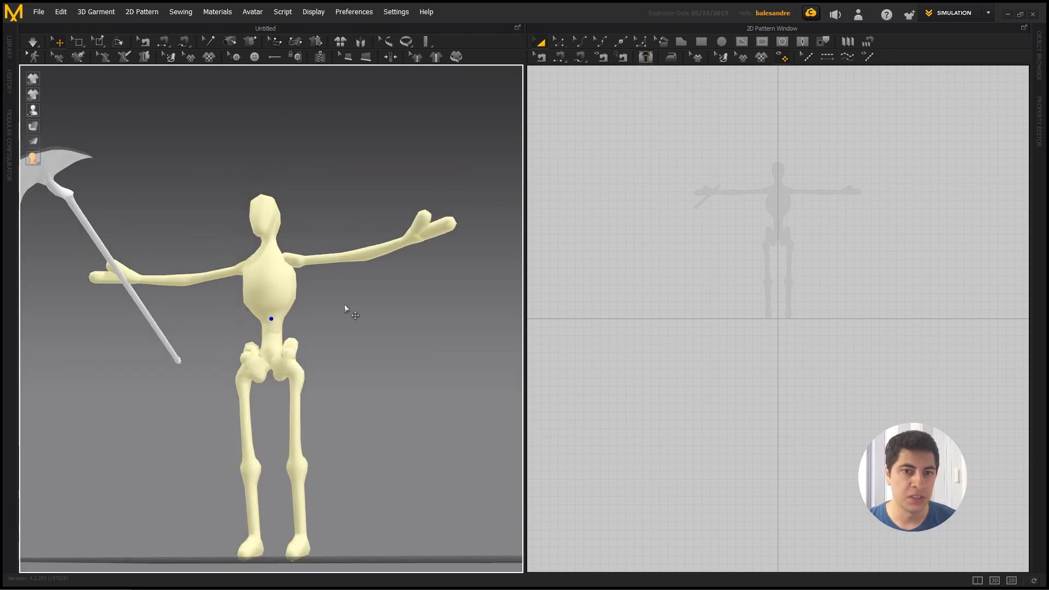
right_click_drag(342, 300, 465, 389)
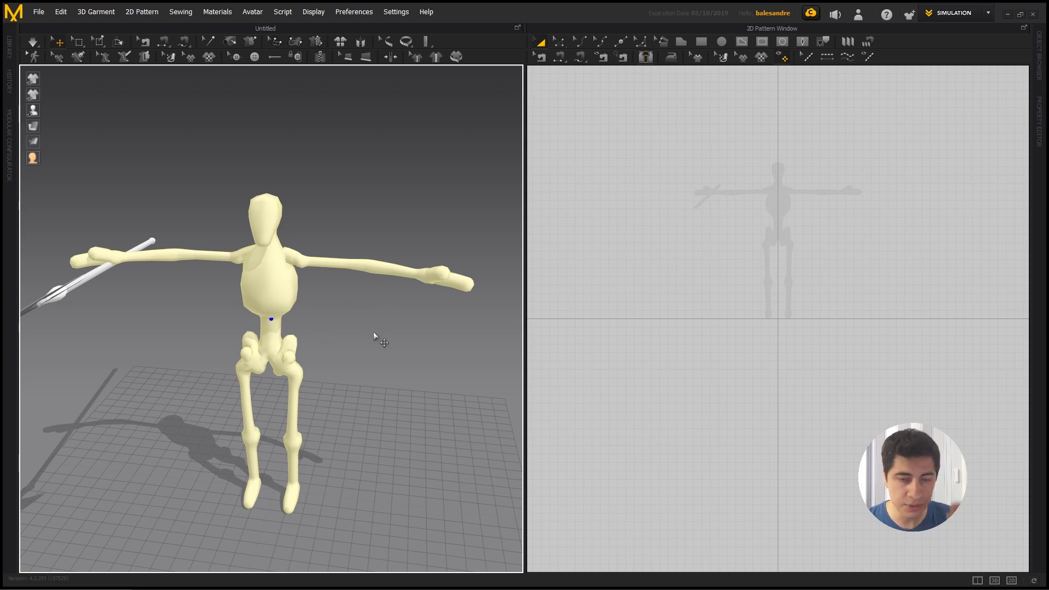
- Draw a wide rectangular pattern over the head of the avatar silhouette in the 2D pattern window
scroll(770, 251, "down", 2)
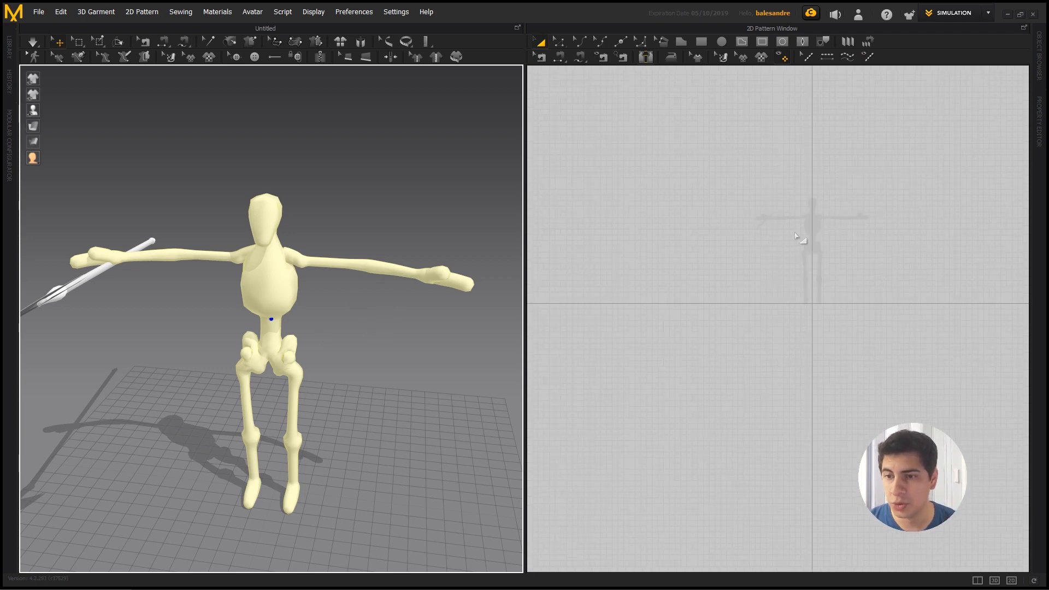
scroll(803, 236, "up", 6)
scroll(877, 231, "down", 3)
scroll(709, 217, "up", 3)
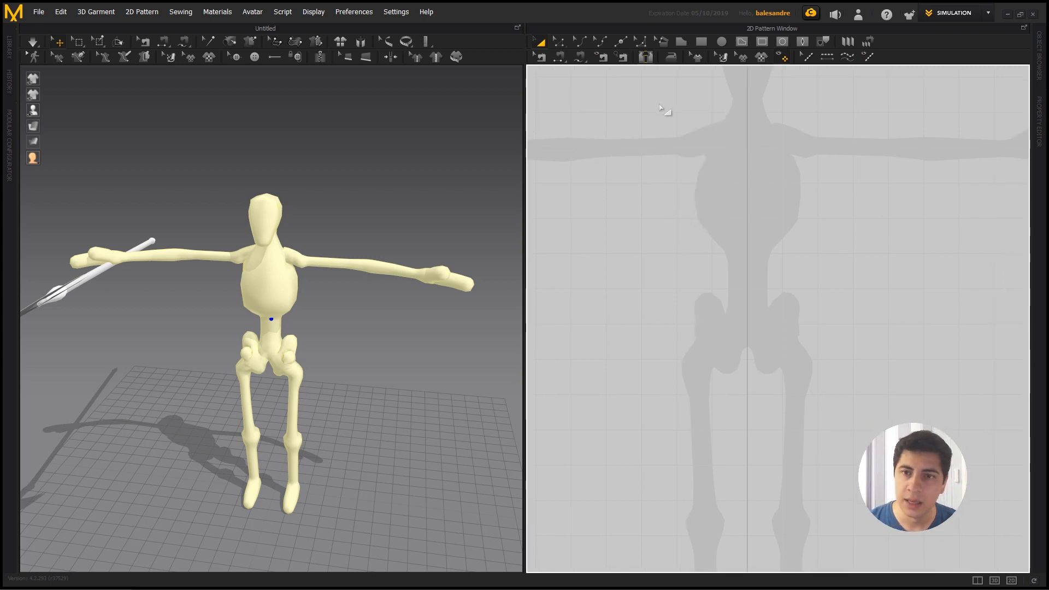
left_click(701, 41)
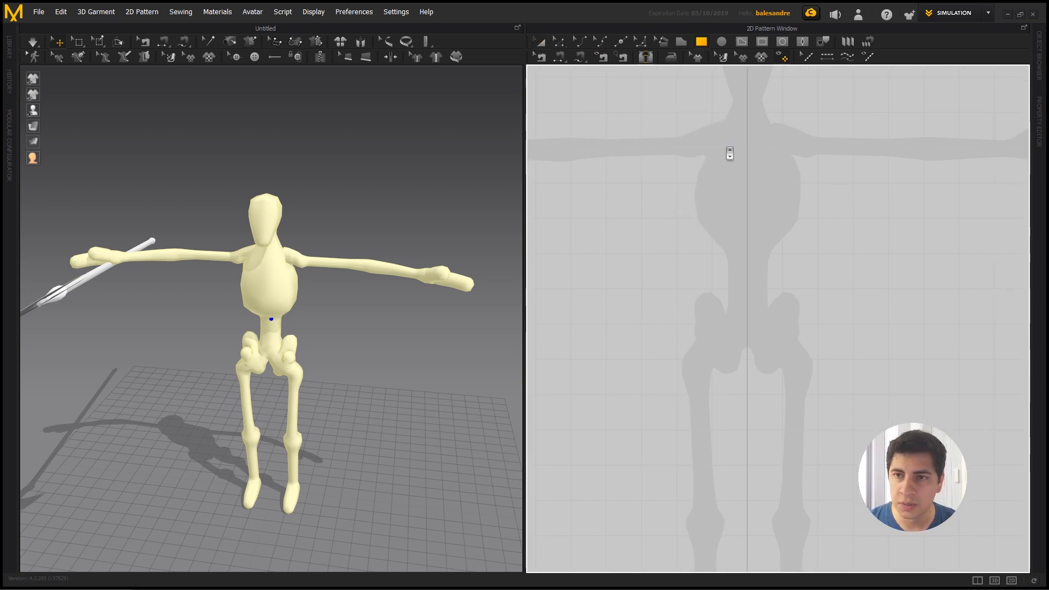
scroll(712, 246, "down", 4)
left_click_drag(634, 172, 784, 233)
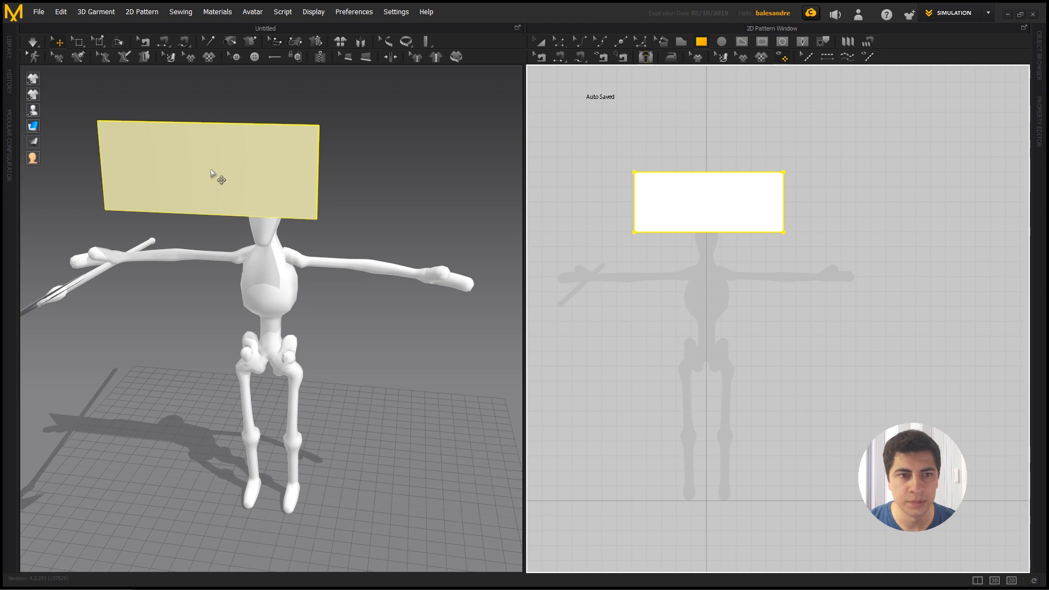
- Rotate the rectangular pattern in 3D to lie flat and position it above the avatar's head
left_click(211, 174)
left_click_drag(208, 133, 206, 53)
right_click_drag(206, 53, 225, 344)
left_click_drag(218, 182, 266, 148)
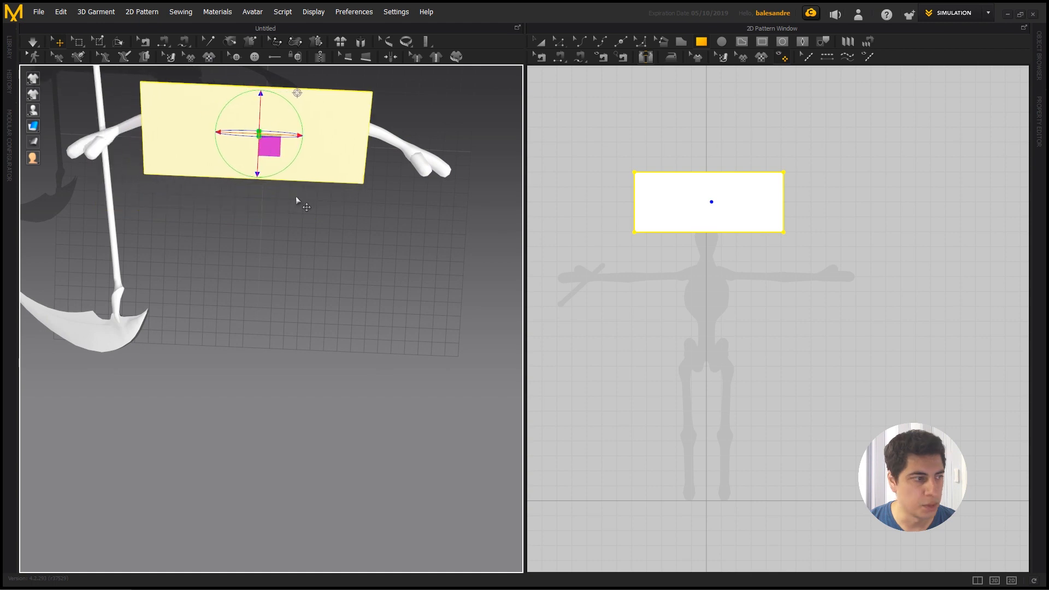
right_click_drag(317, 197, 288, 114)
- Stretch the rectangular pattern's height downward and upward into a nearly square piece
left_click(540, 42)
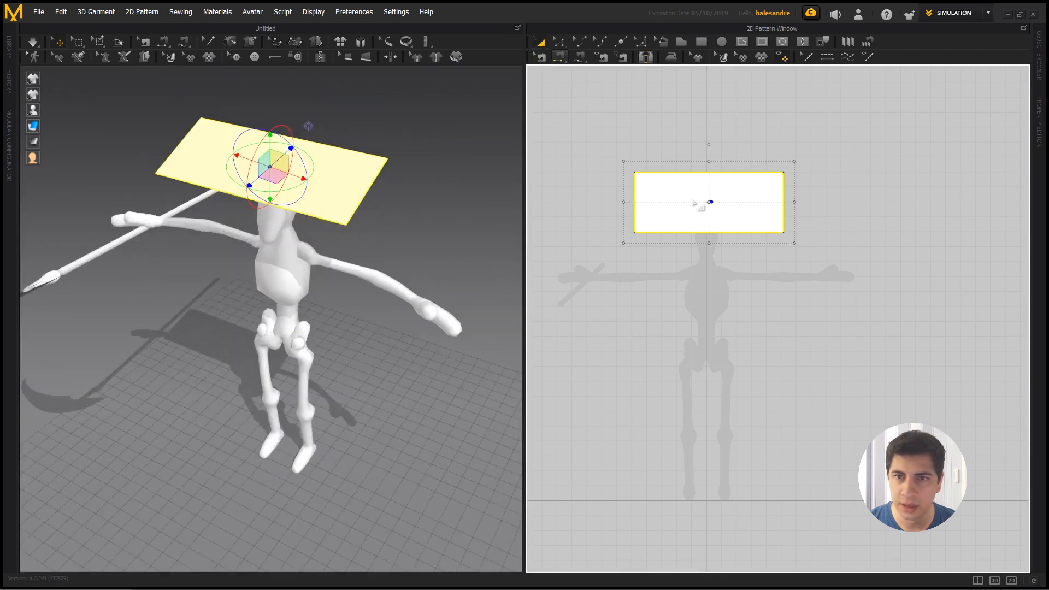
left_click_drag(709, 243, 709, 280)
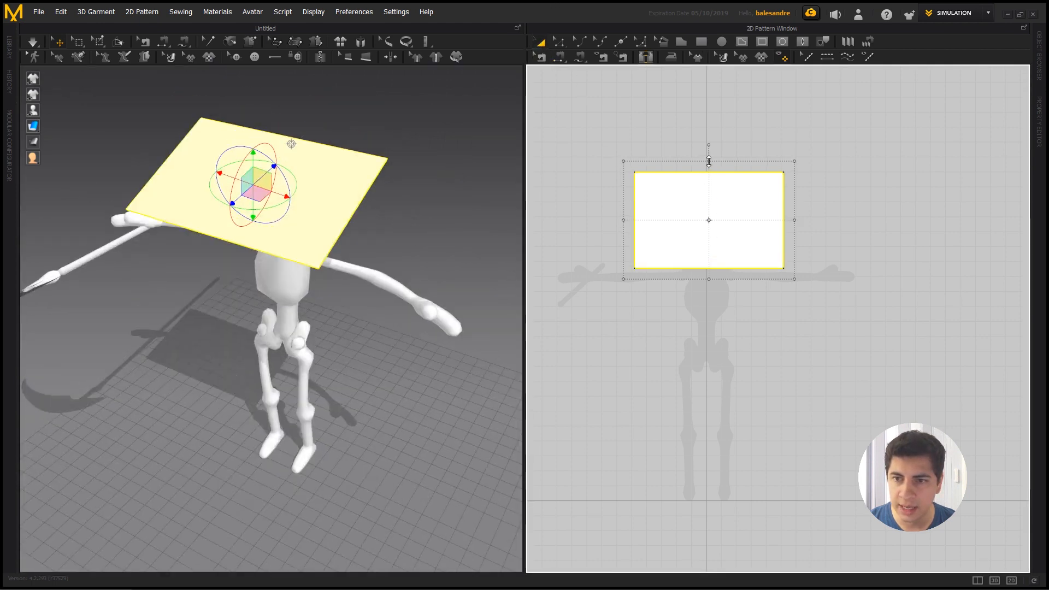
mouse_move(708, 160)
left_mouse_down()
mouse_move(710, 129)
mouse_move(709, 140)
left_mouse_up()
- Deselect the pattern and run the simulation to drape the cloth over the avatar's head
left_click(409, 248)
right_click_drag(391, 232, 411, 193)
key("space")
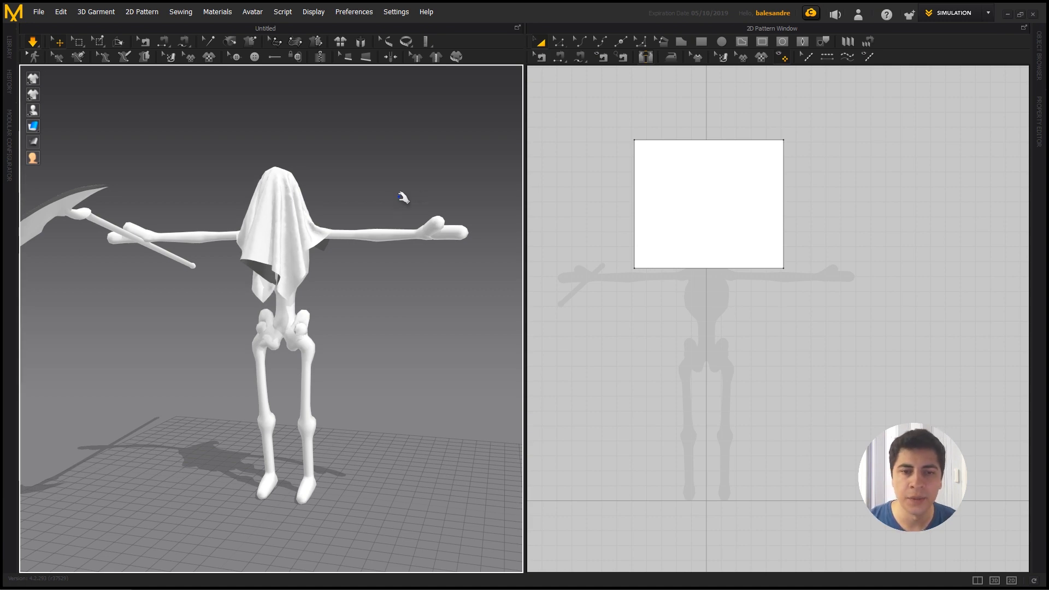
- Examine the draped cloth up close around the head and shoulders, selecting the cloth and the avatar's body
scroll(399, 198, "down", 1)
scroll(393, 202, "up", 5)
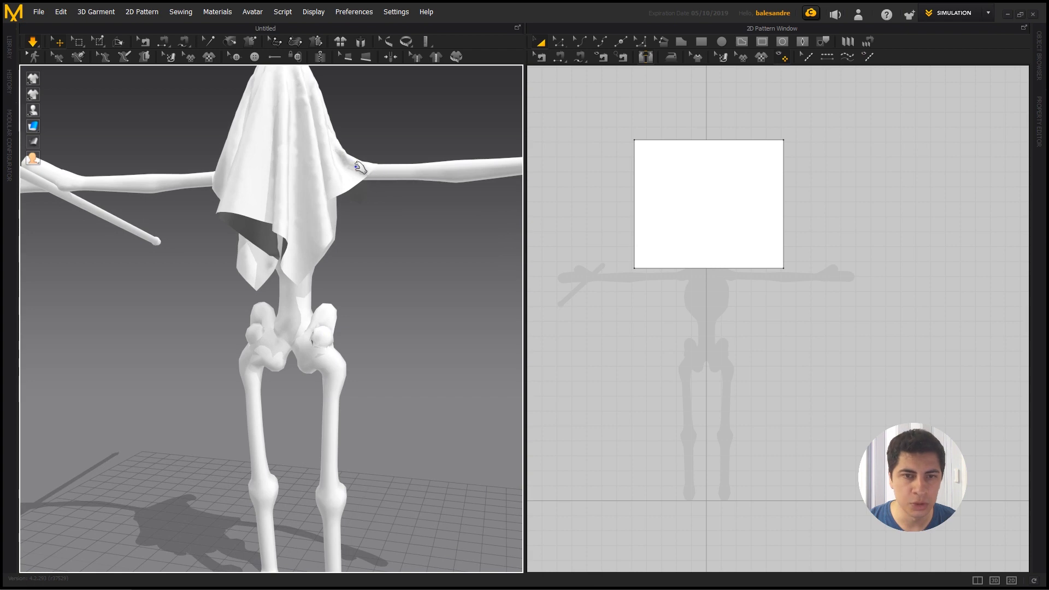
left_click(358, 167)
right_click_drag(358, 166, 127, 323)
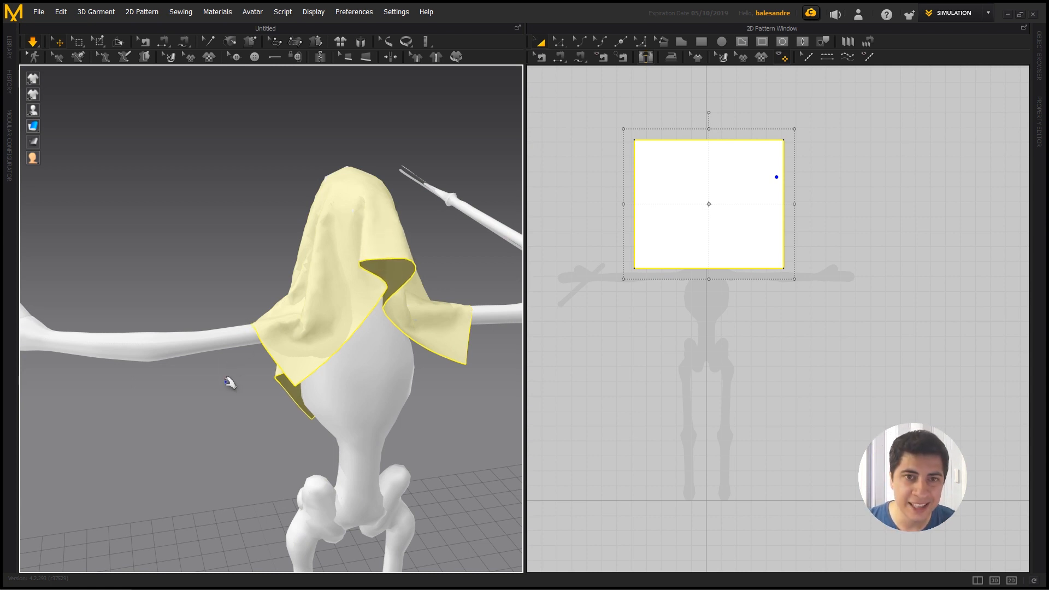
left_click(206, 341)
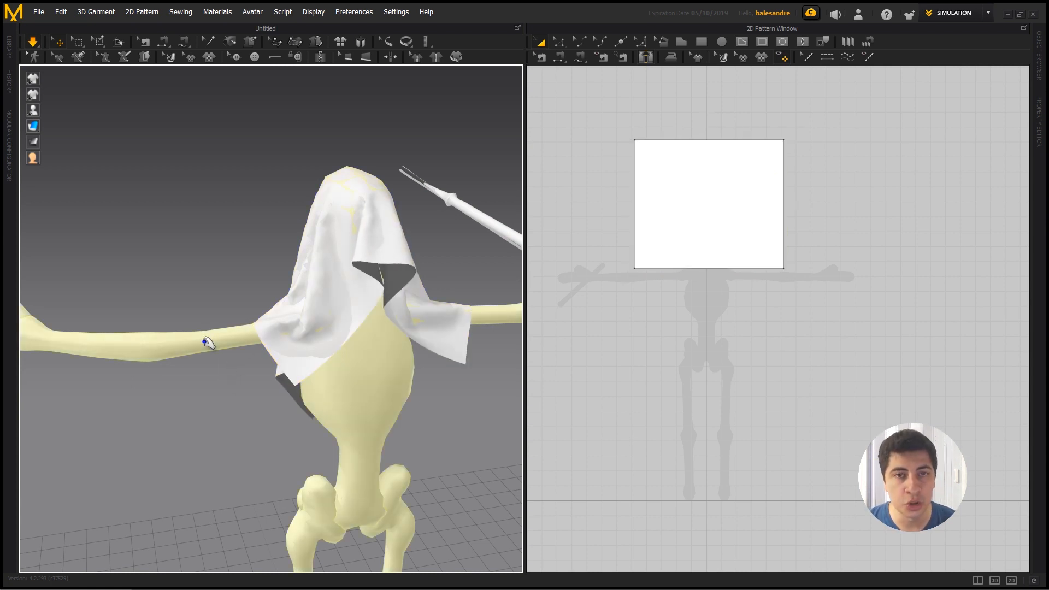
- Set the selected avatar mesh's skin offset to 3 mm
left_click(1040, 108)
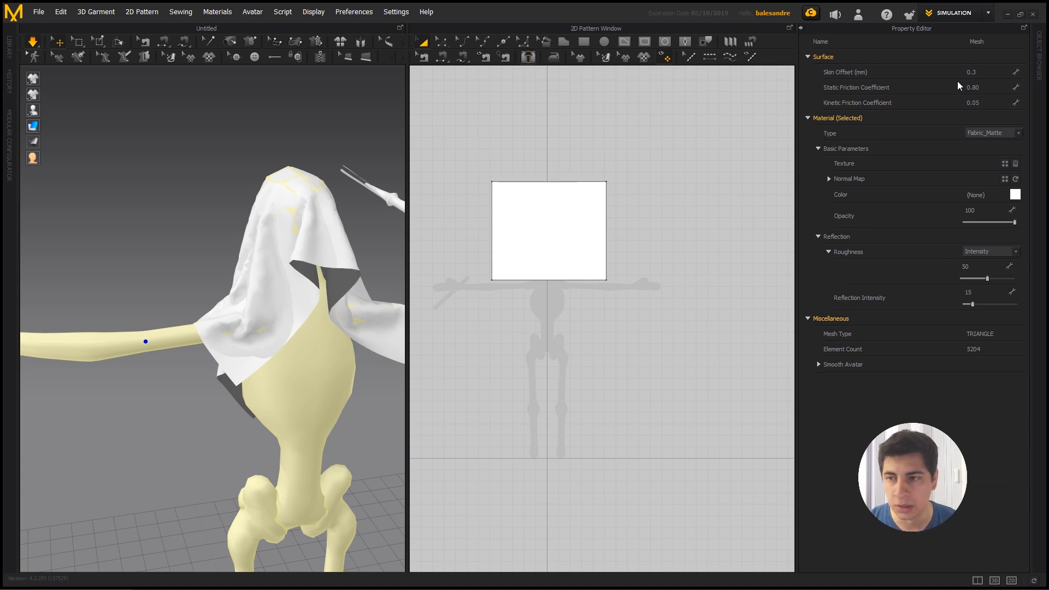
left_click(988, 71)
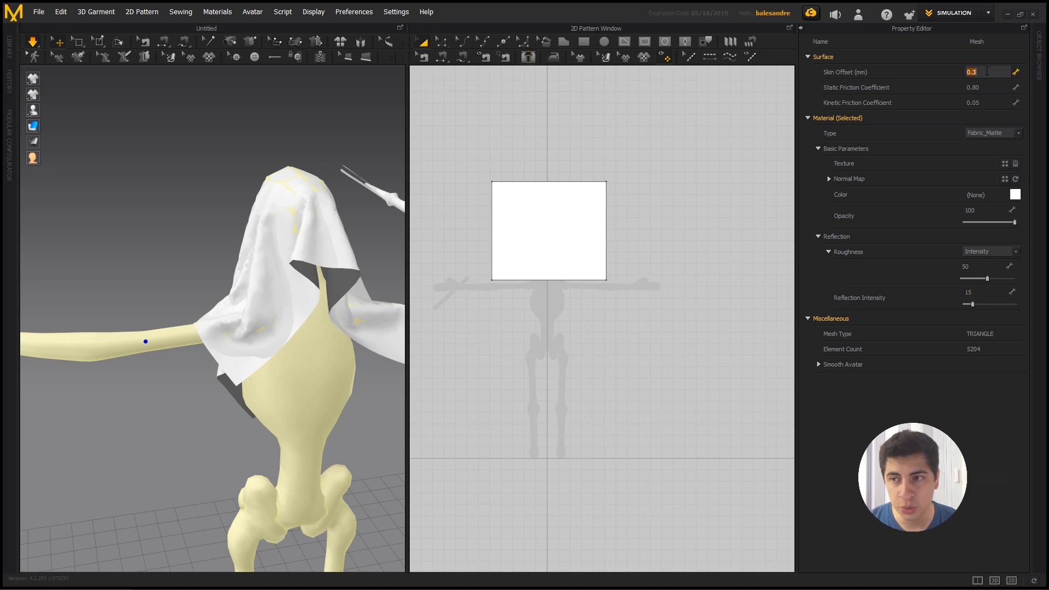
type("3")
key("Return")
- Examine how the draped cloth rests on the avatar's shoulder, arm and torso, up close and from several angles
scroll(188, 343, "up", 5)
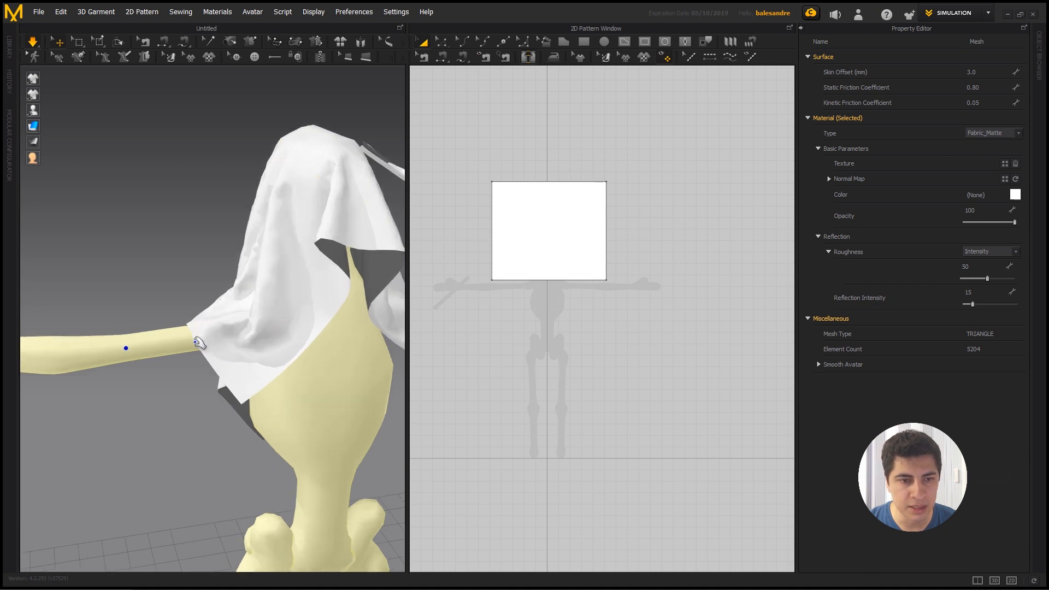
scroll(188, 342, "up", 1)
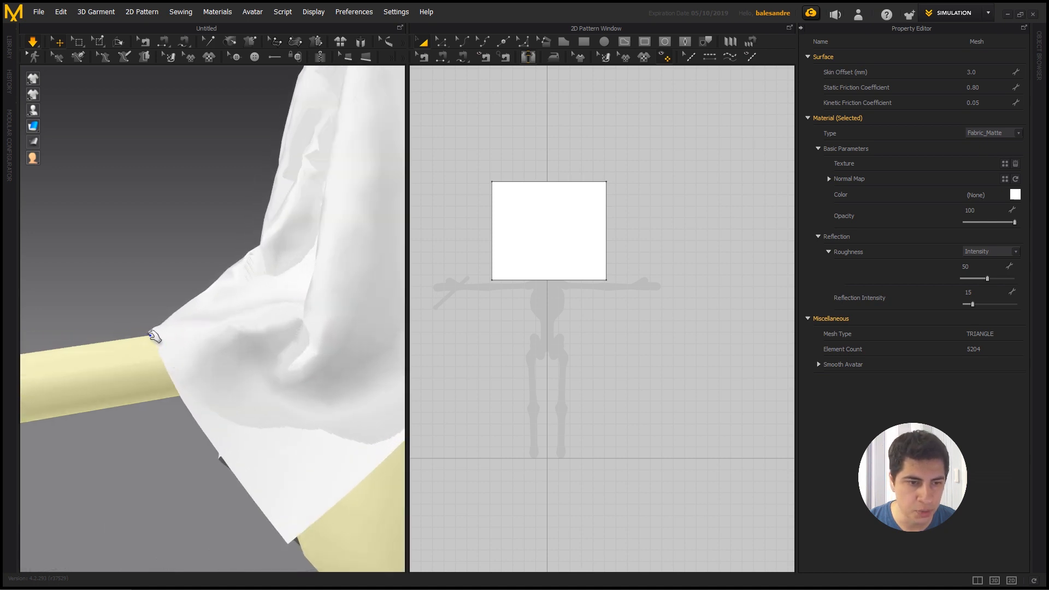
right_click_drag(130, 297, 106, 322)
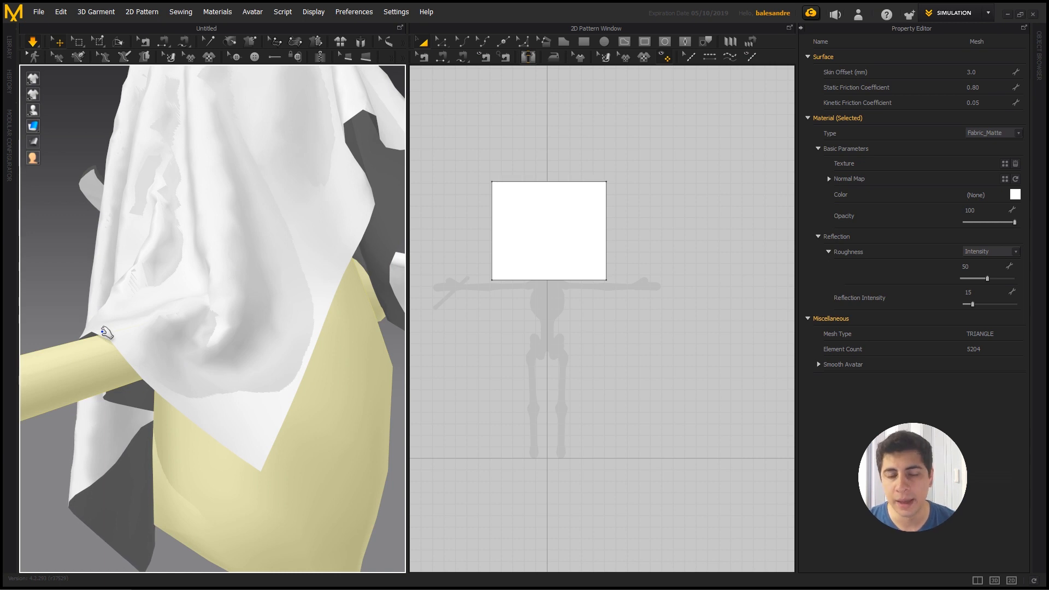
scroll(104, 328, "down", 3)
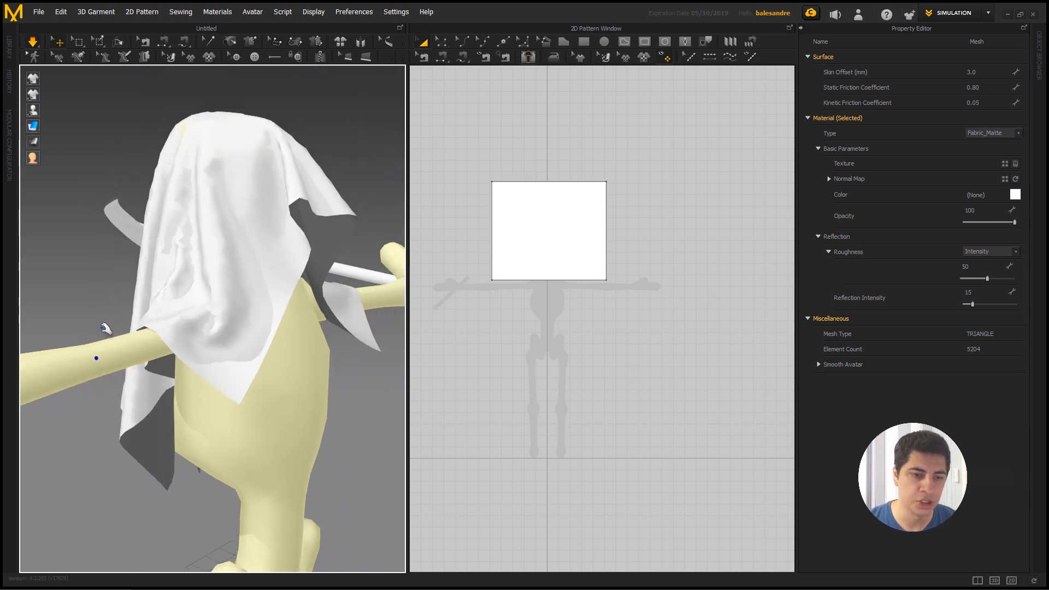
scroll(104, 328, "down", 3)
right_click_drag(101, 328, 273, 329)
right_click_drag(148, 339, 304, 335)
scroll(300, 342, "down", 5)
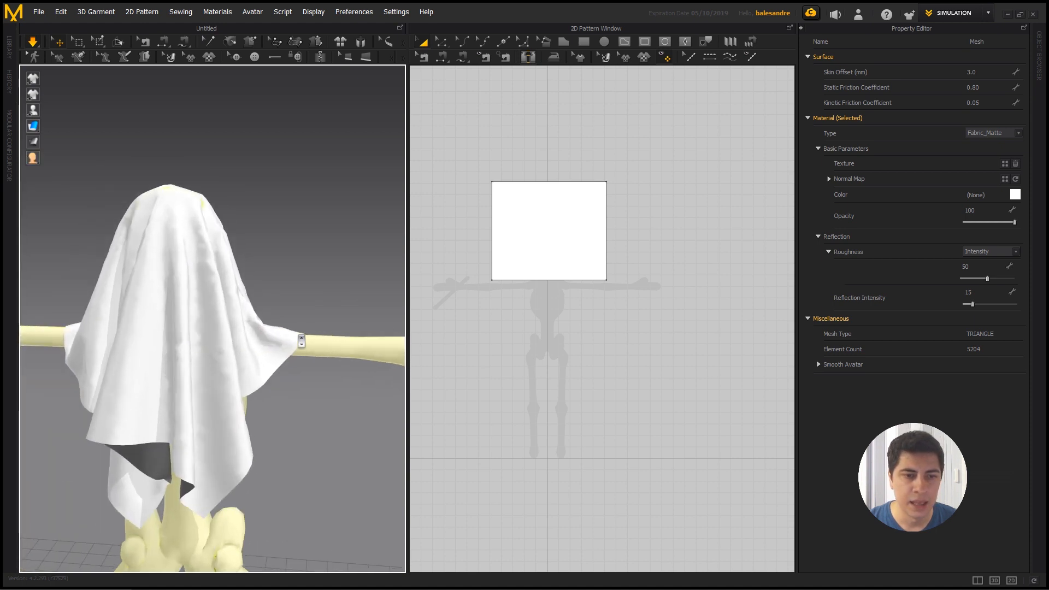
scroll(301, 341, "down", 3)
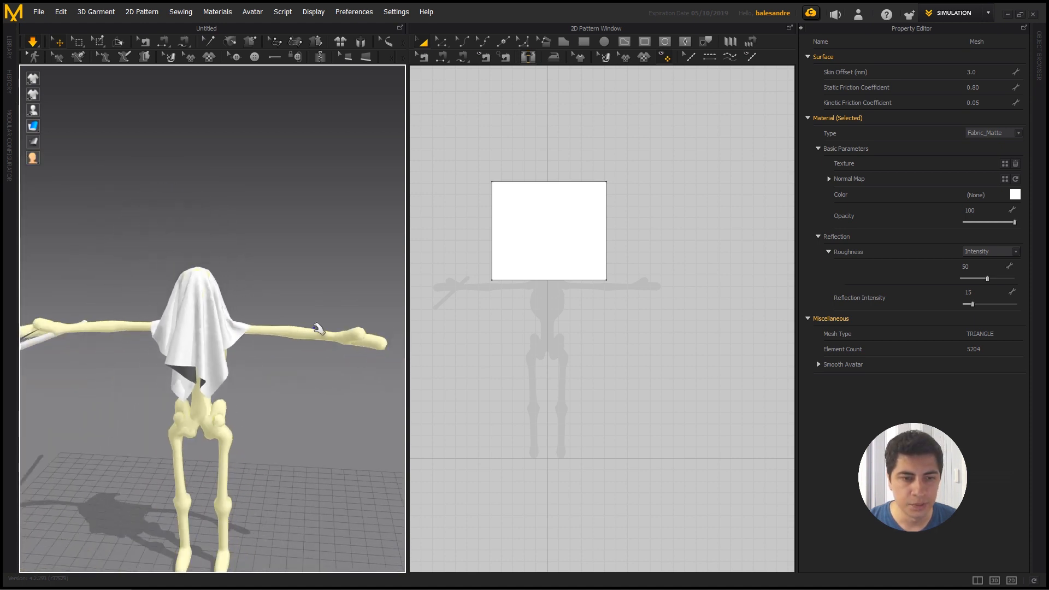
- Switch to the Animation workspace, record part of the cloth simulation on the moving avatar, and return to frame 0
left_click(988, 12)
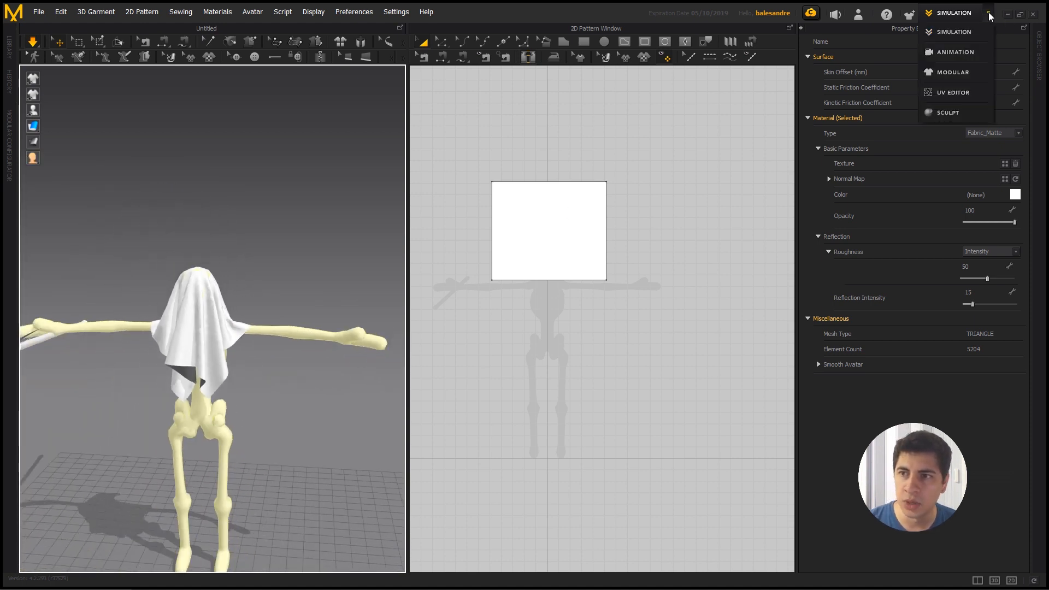
left_click(968, 57)
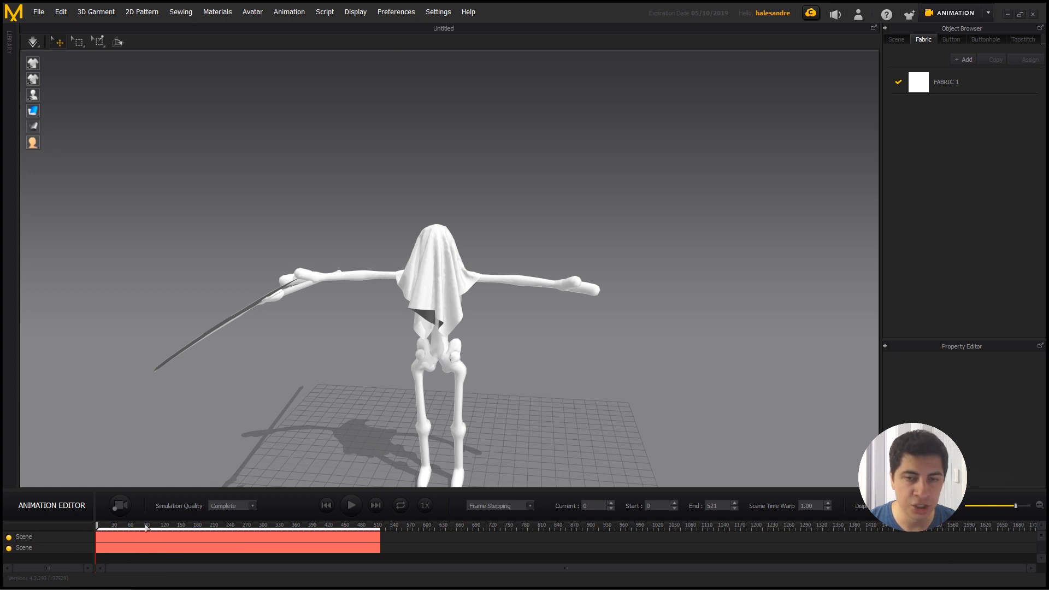
left_click(122, 505)
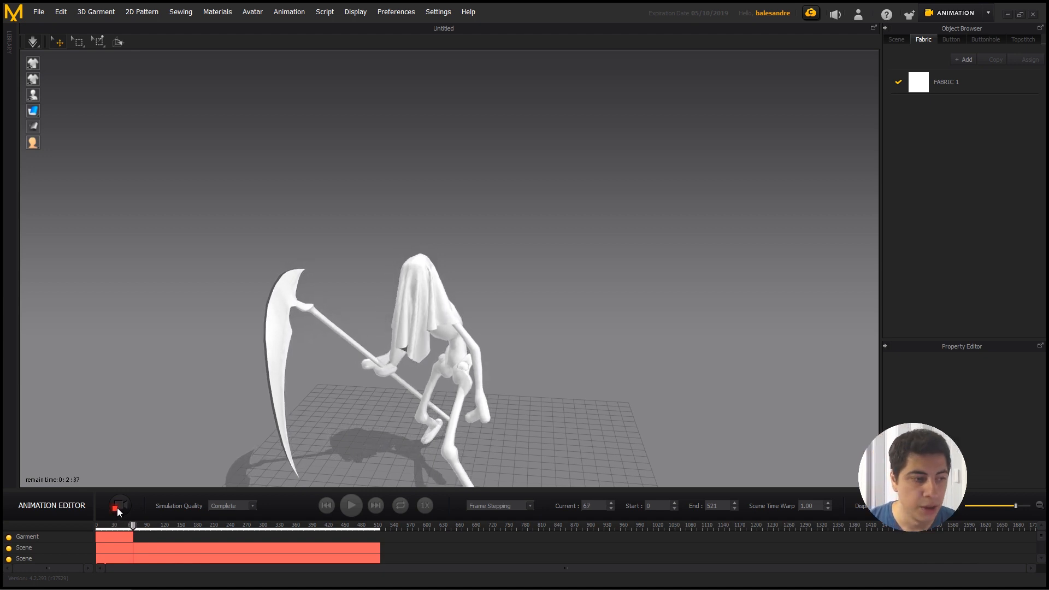
left_click(350, 505)
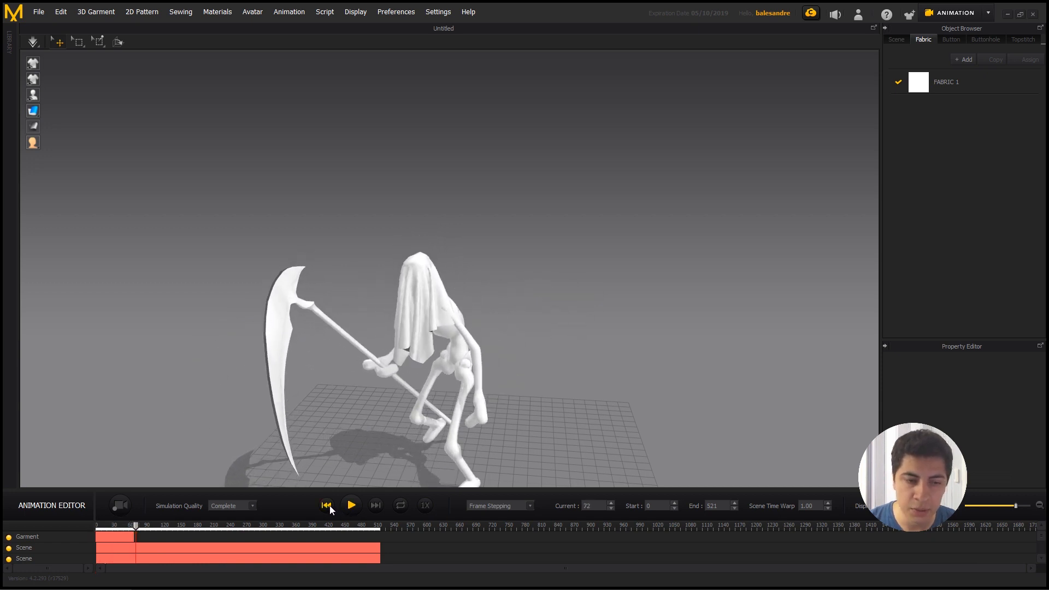
left_click(330, 506)
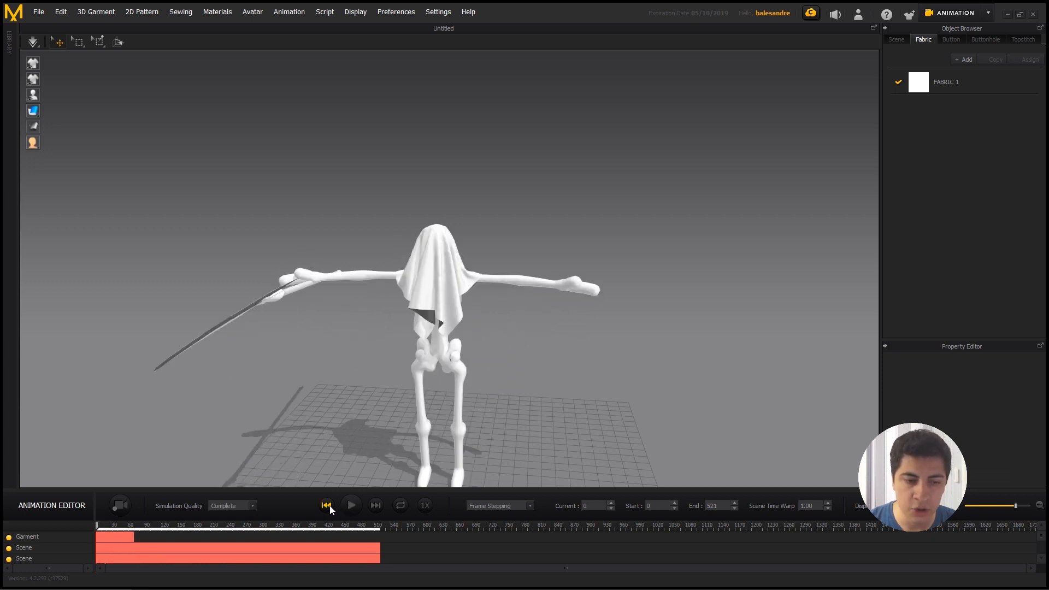
- Return to the Simulation workspace and delete the rectangular test pattern, leaving the Property Editor collapsed
left_click(988, 12)
left_click(972, 32)
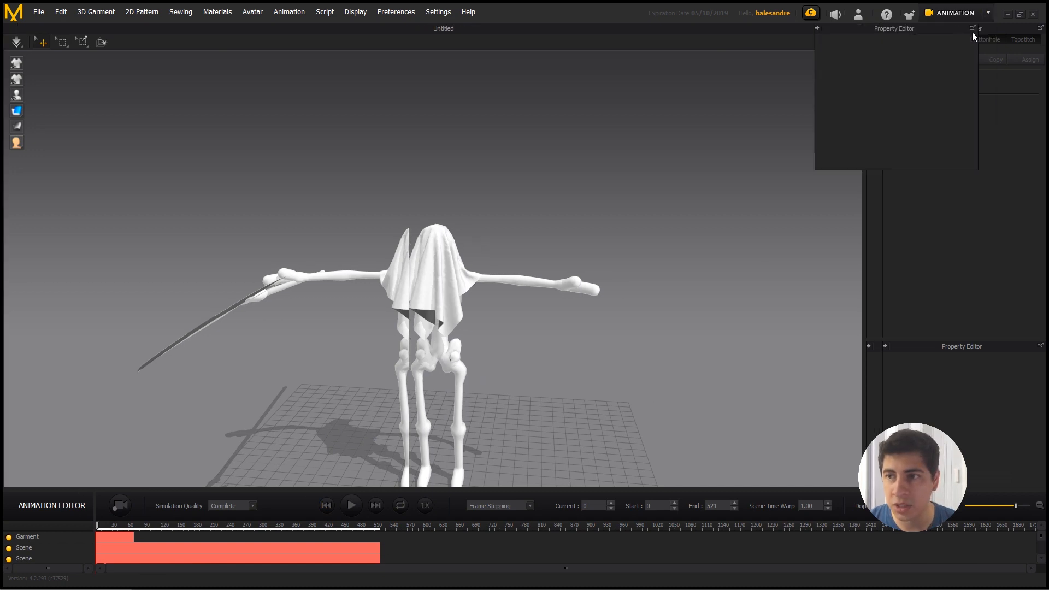
left_click(563, 240)
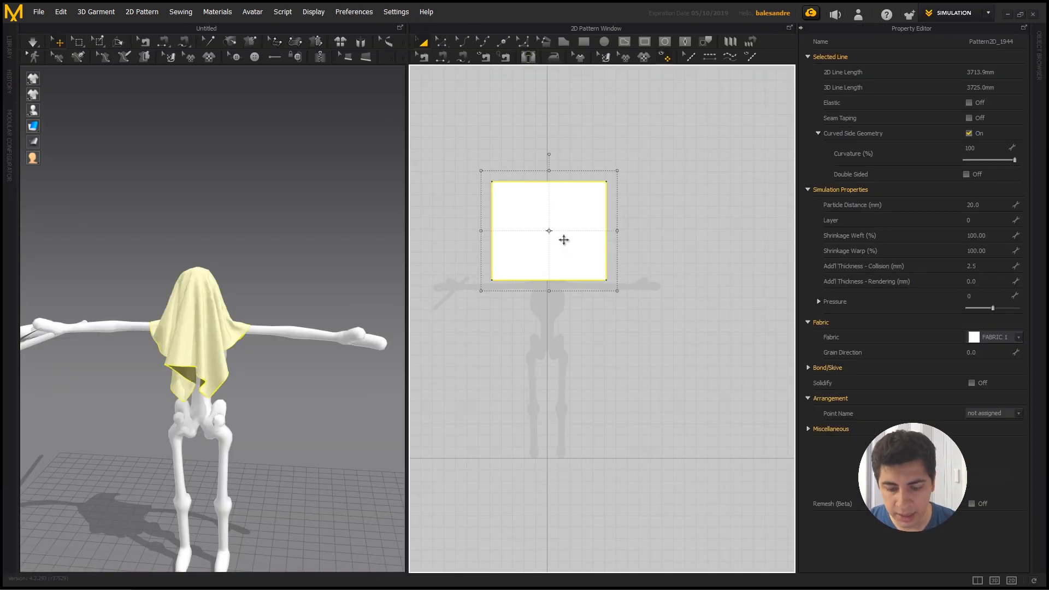
key("Delete")
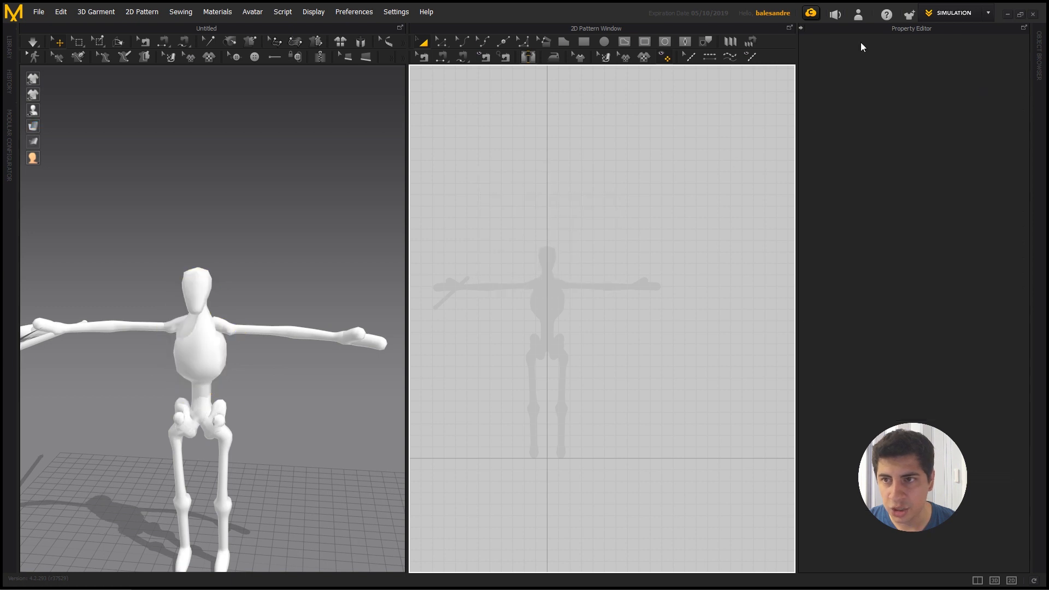
left_click(801, 28)
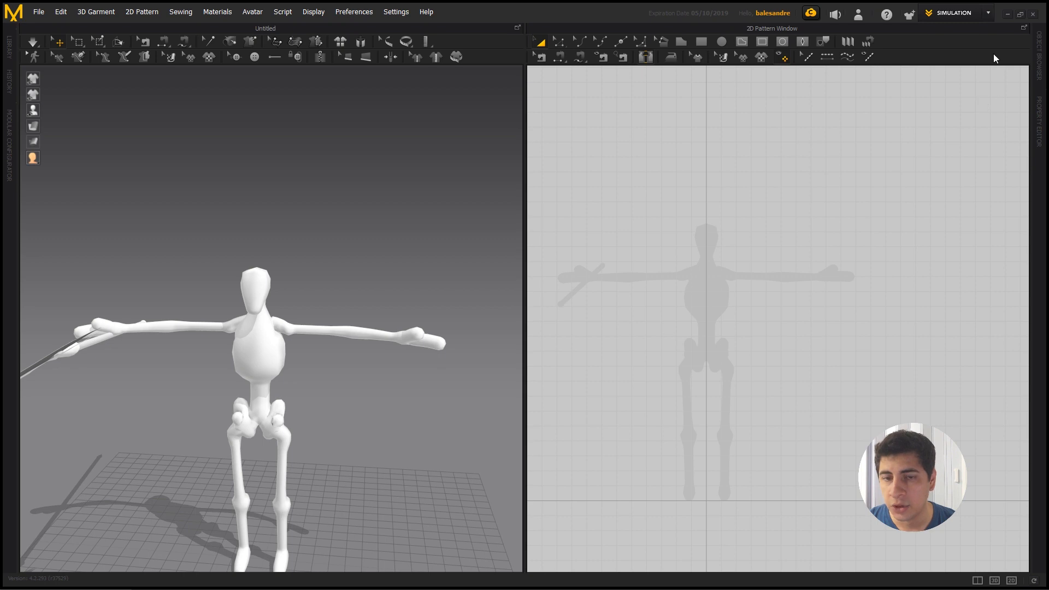
middle_click_drag(284, 335, 278, 252)
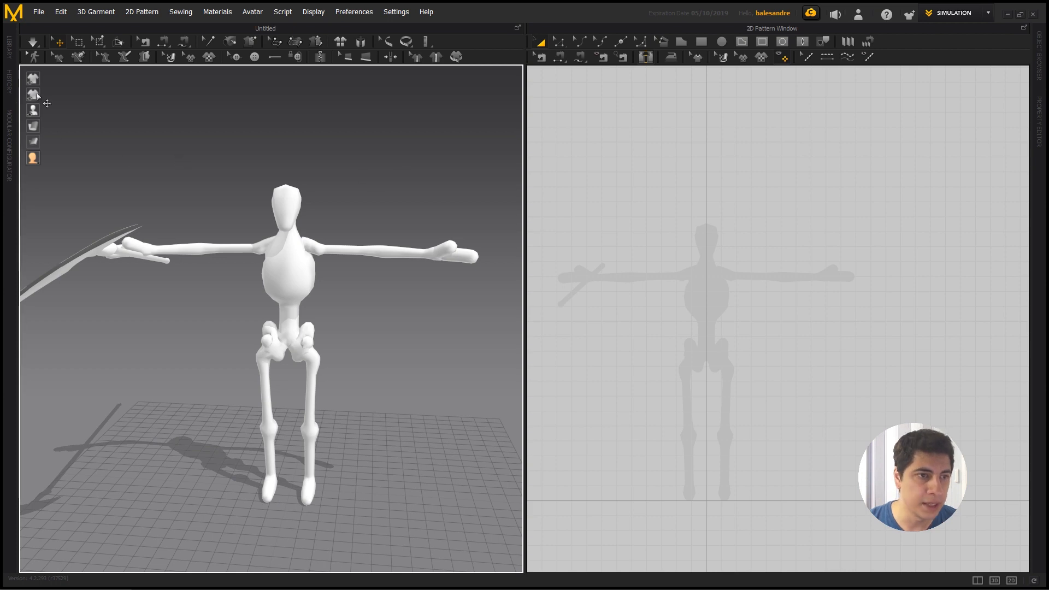
- Switch to Chrome and look at the Men's Flared Sleeved and Women's Tunic sewing patterns on DeviantArt
key("alt+Tab")
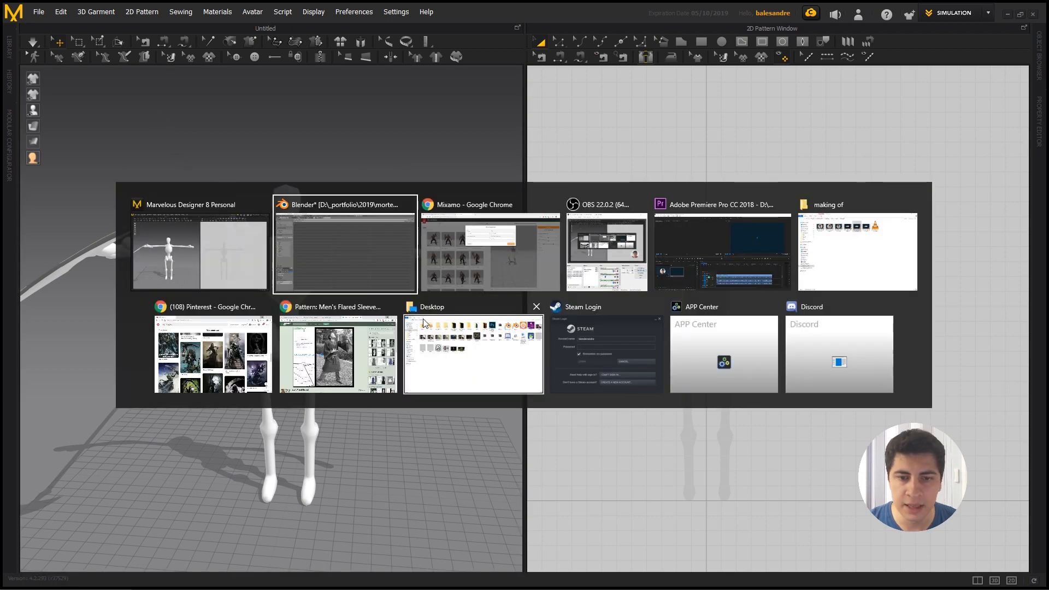
key("Escape")
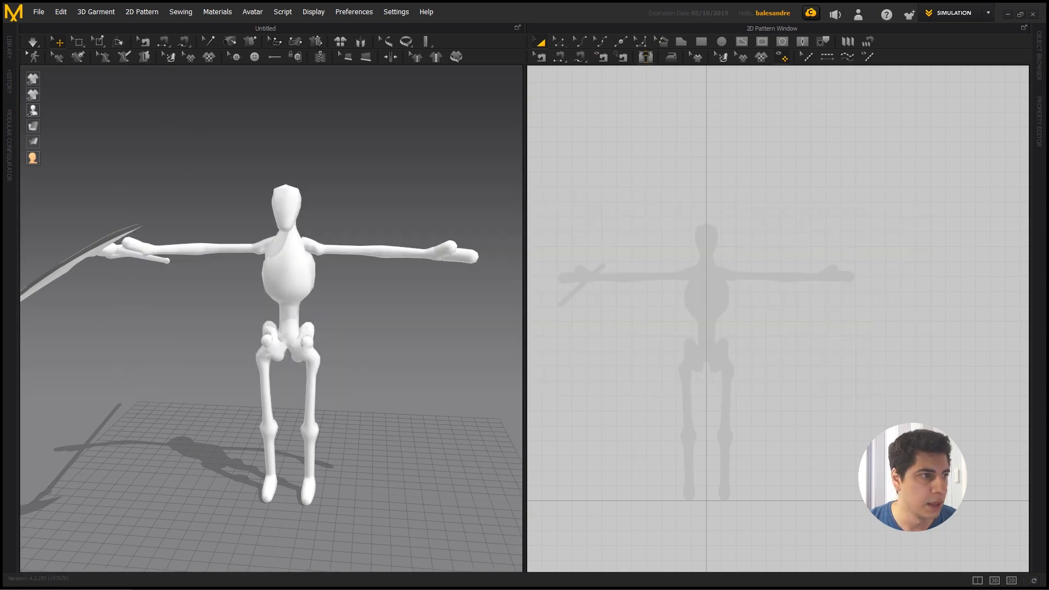
key("alt+Tab")
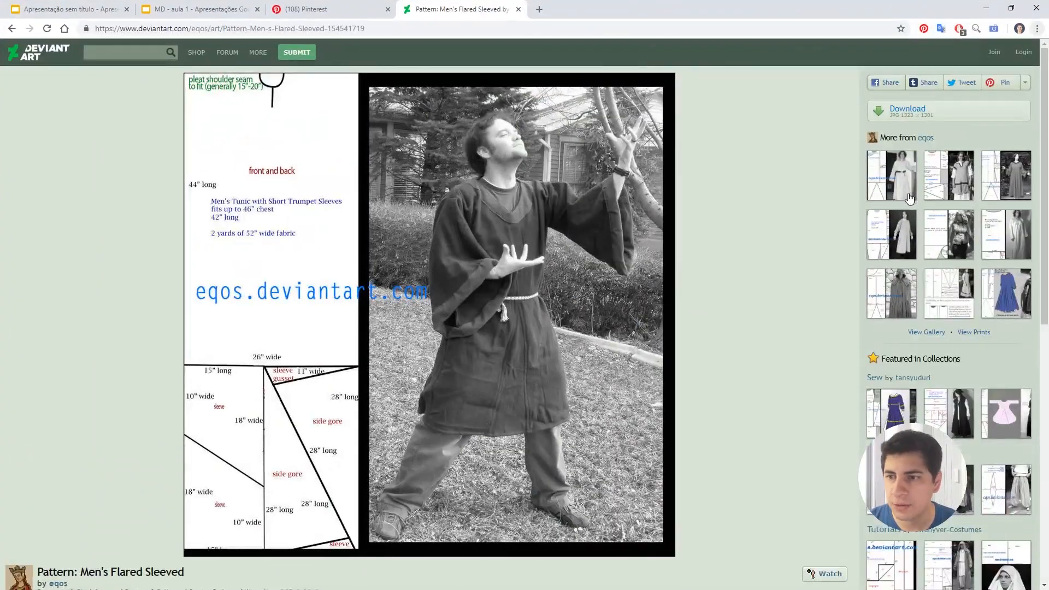
left_click(909, 198)
key("alt+Tab")
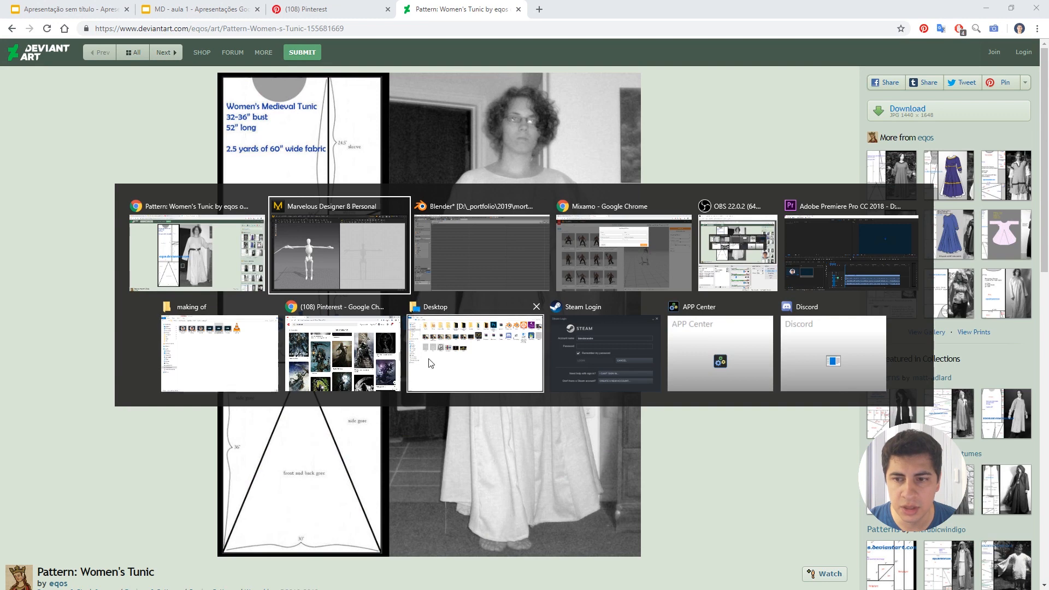
key("Escape")
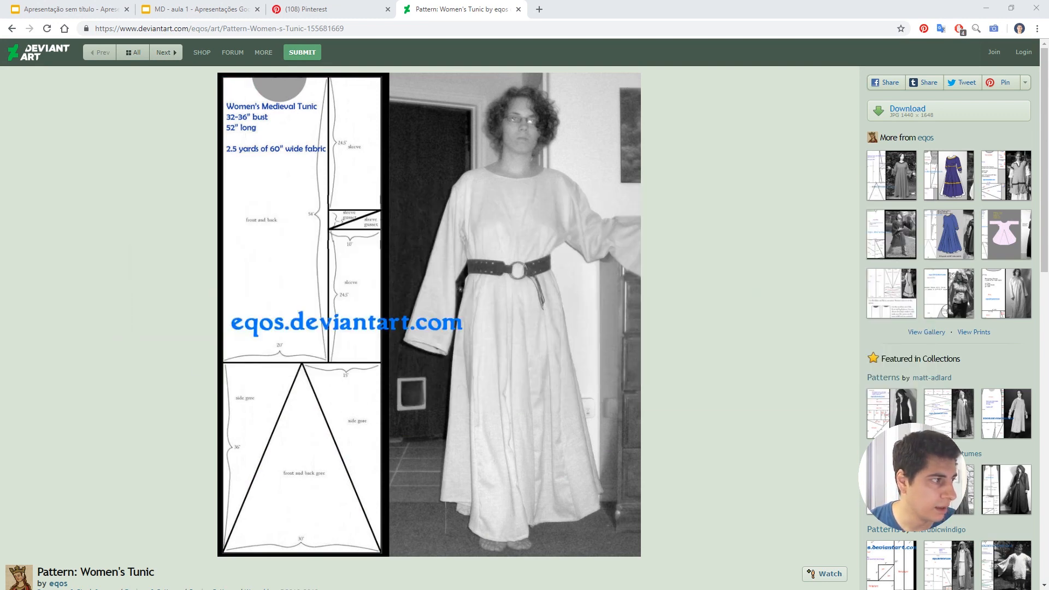
- Open the garment pattern reference Screenshot_1.jpg in Photos and move its window aside, clear of Marvelous Designer
left_click(1003, 178)
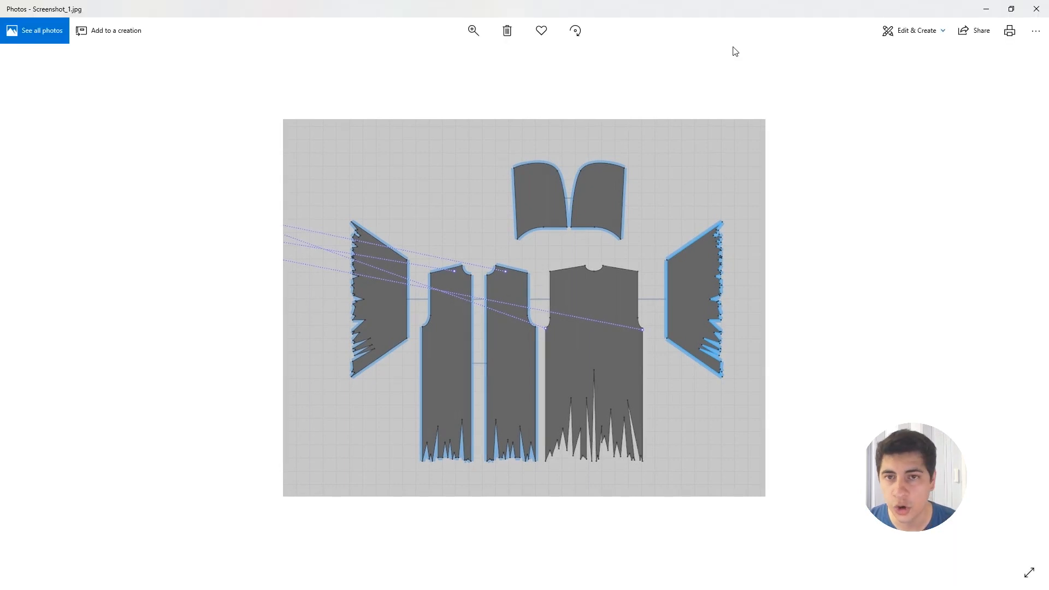
left_click_drag(660, 13, 0, 156)
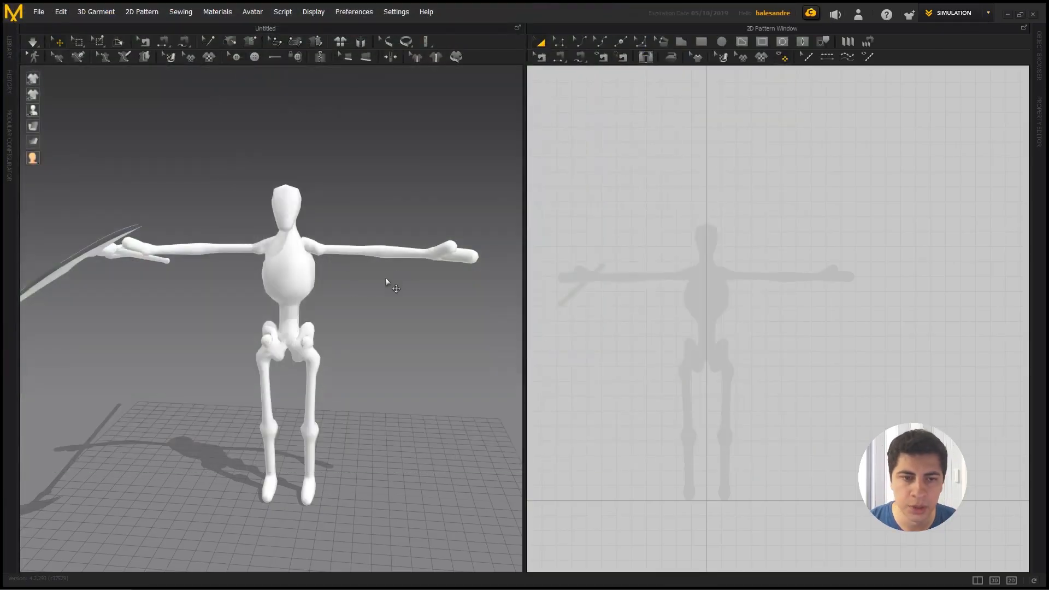
mouse_move(385, 278)
right_mouse_down()
mouse_move(342, 248)
mouse_move(337, 259)
mouse_move(383, 257)
right_mouse_up()
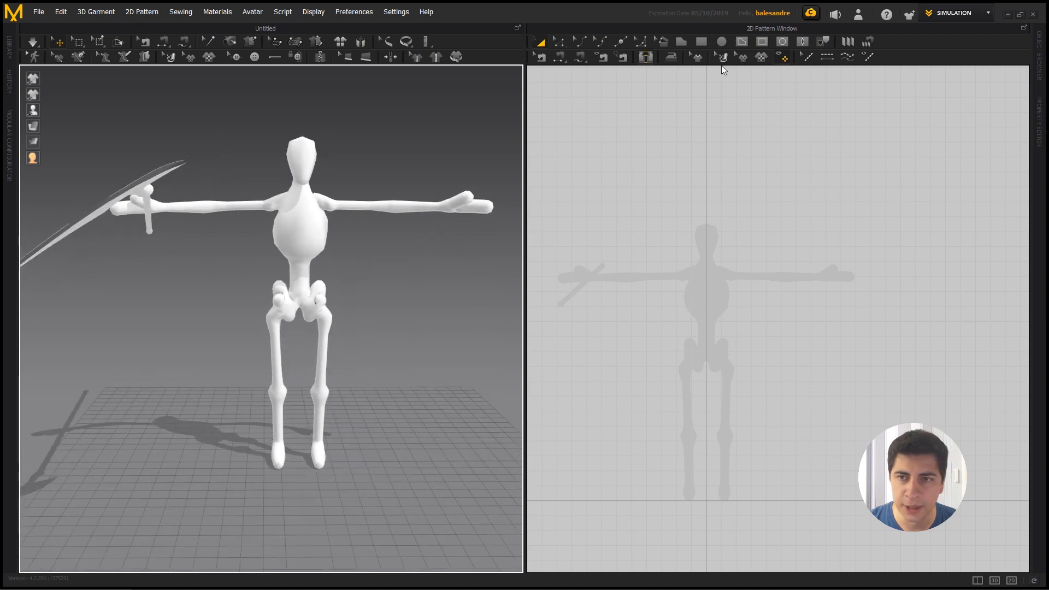
- Start a polygon pattern beside the avatar's neck with a sloped shoulder line about 227 mm long and a curved neckline about 77 mm long
left_click(682, 44)
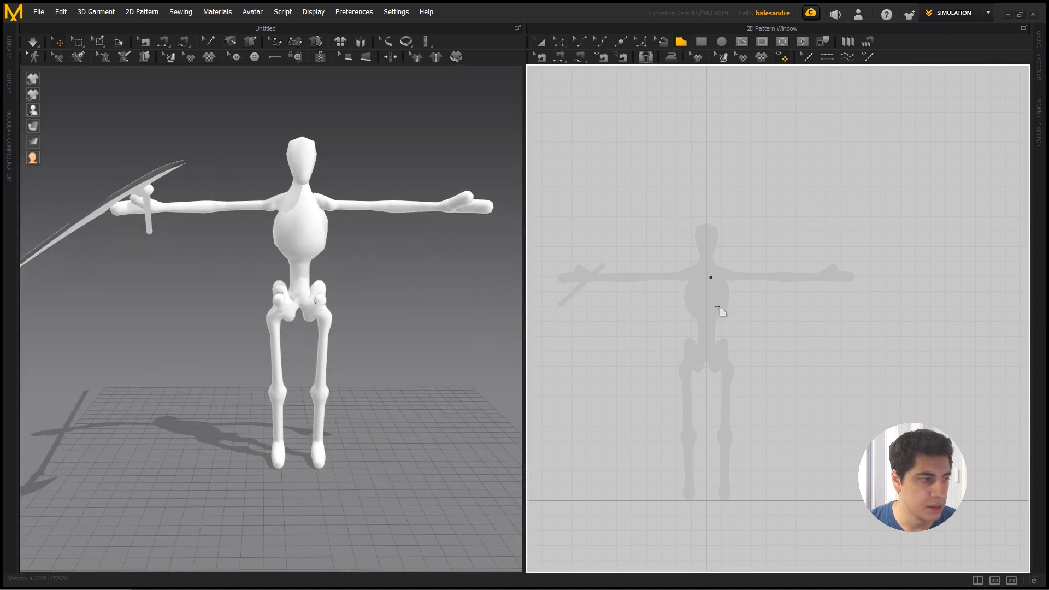
scroll(717, 308, "up", 6)
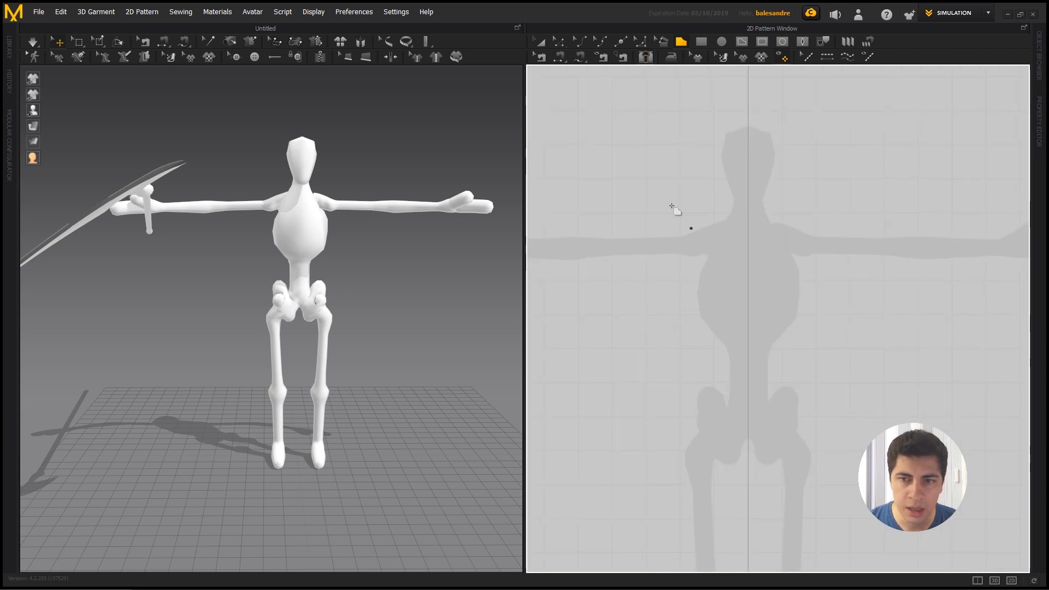
left_click(636, 201)
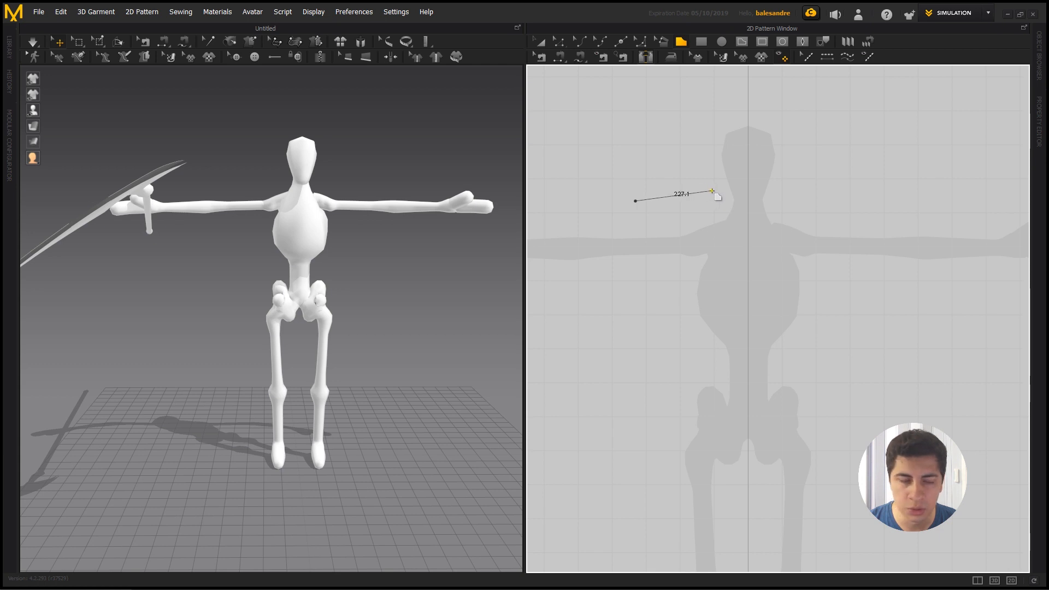
left_click(711, 190)
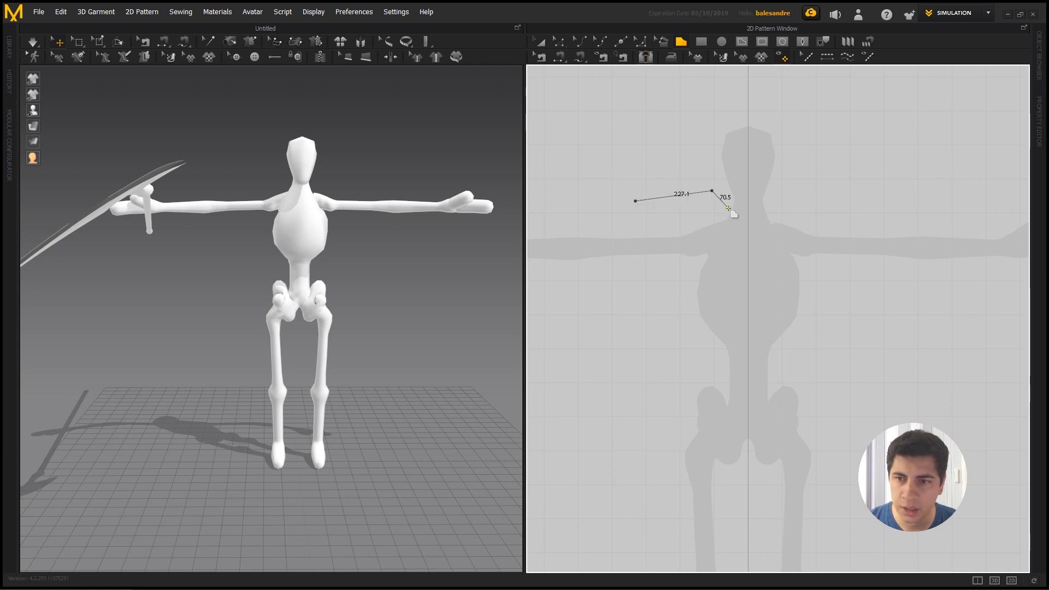
left_click_drag(729, 208, 744, 207)
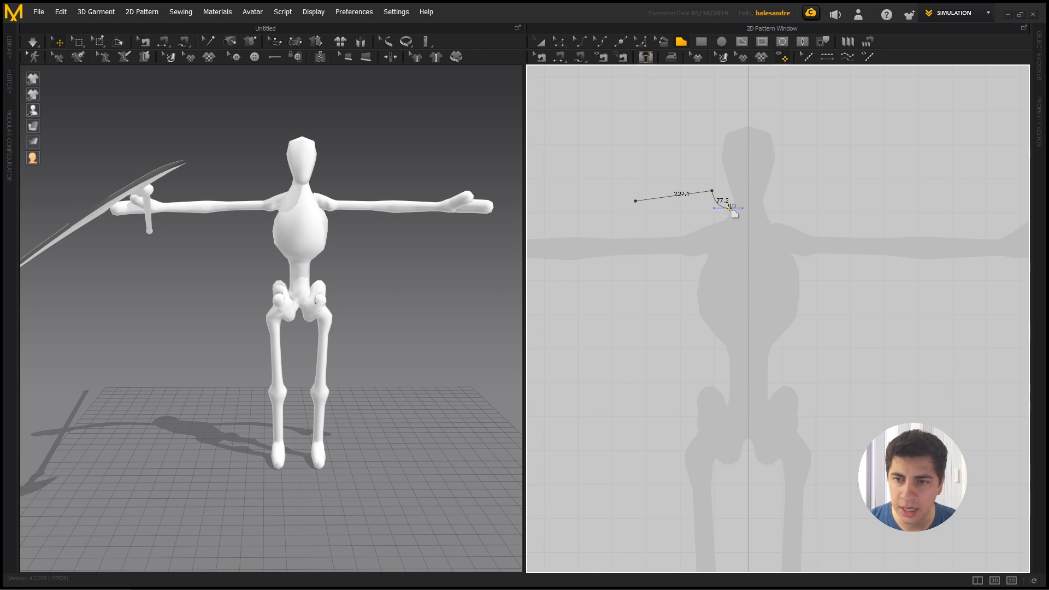
- Extend the polygon pattern with a centre edge about 1480 mm long, a hem about 334 mm wide and a side edge about 1225 mm long
scroll(737, 262, "down", 3)
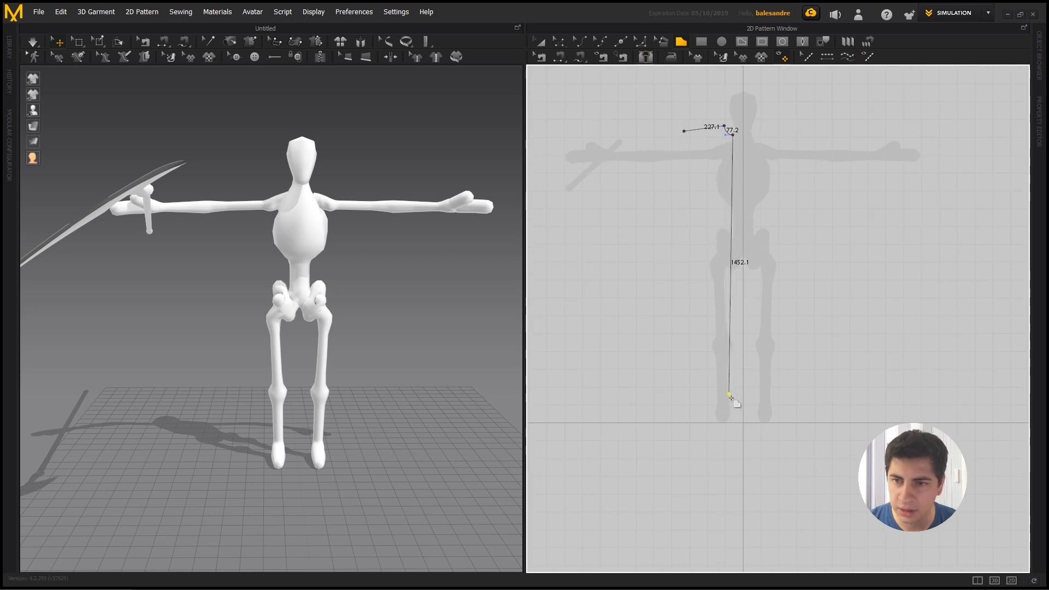
left_click(733, 399)
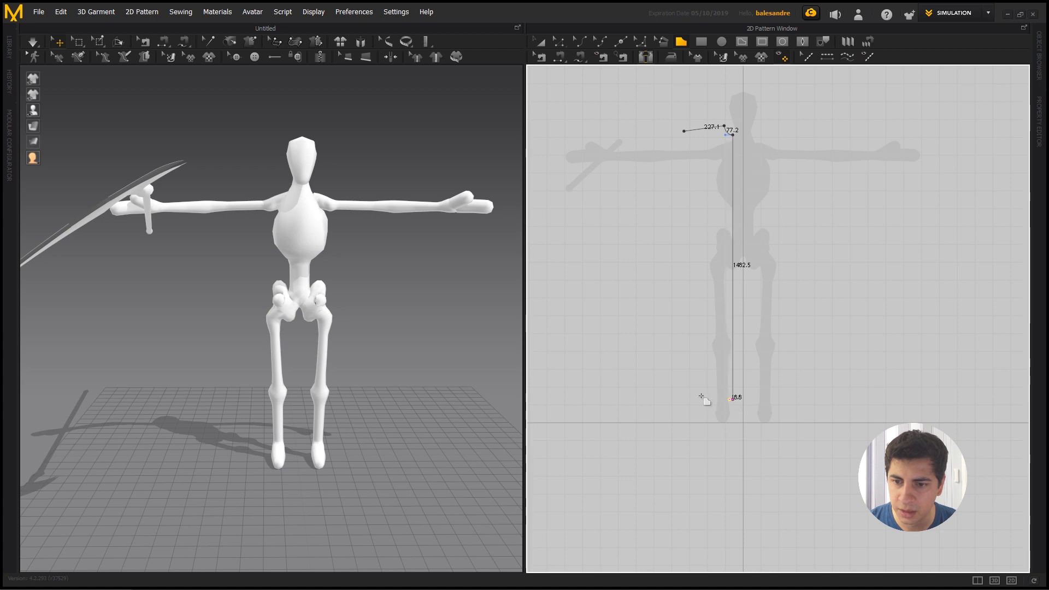
left_click(674, 399)
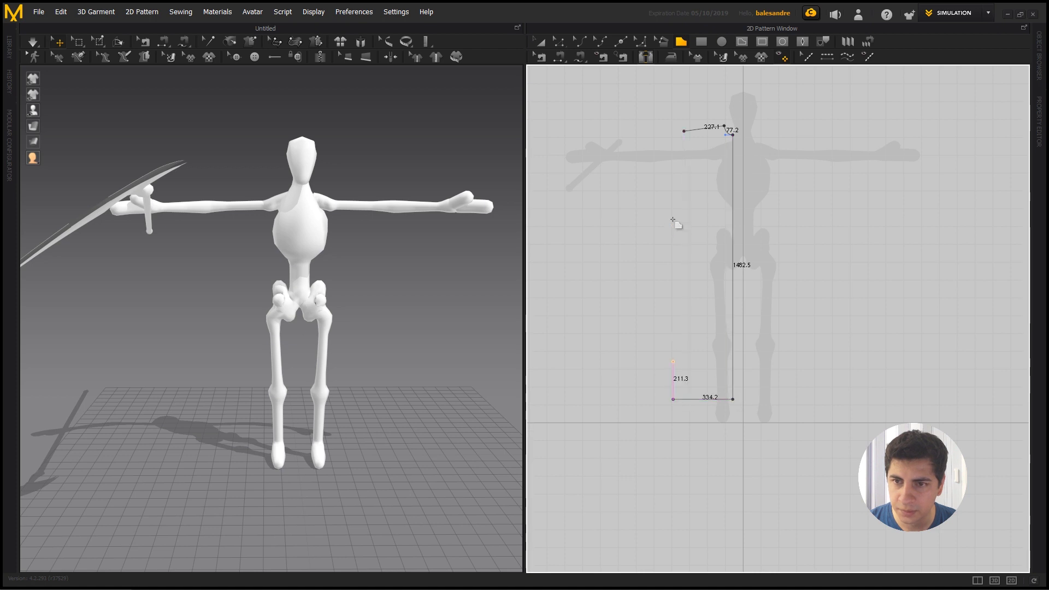
left_click(673, 181)
- Close the polygon pattern with a curved underarm about 89 mm long and a straight armhole edge about 233 mm long up to the shoulder
scroll(680, 189, "up", 5)
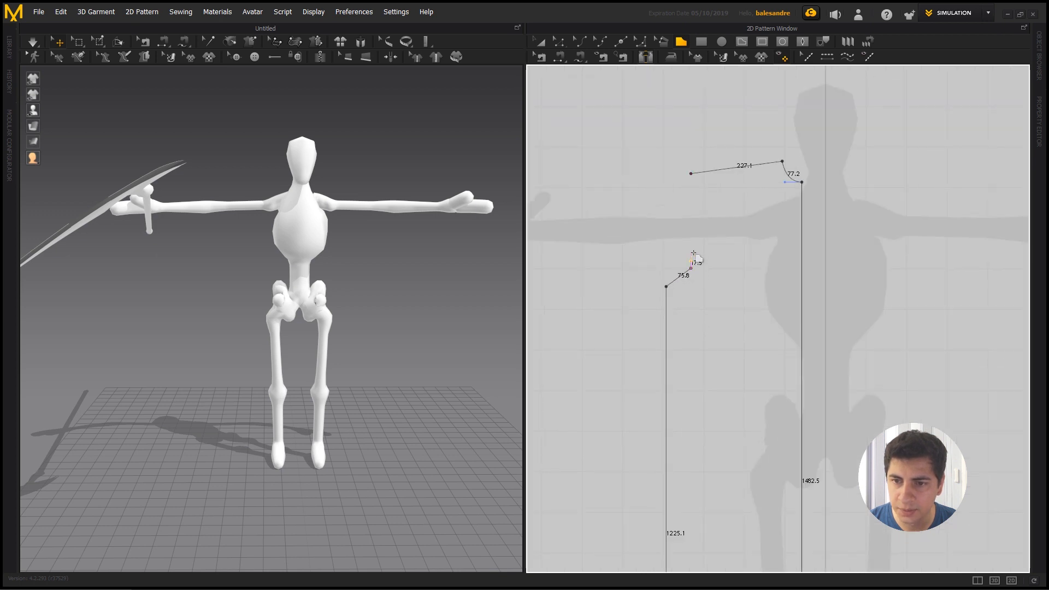
left_click_drag(691, 269, 693, 246)
left_click(691, 174)
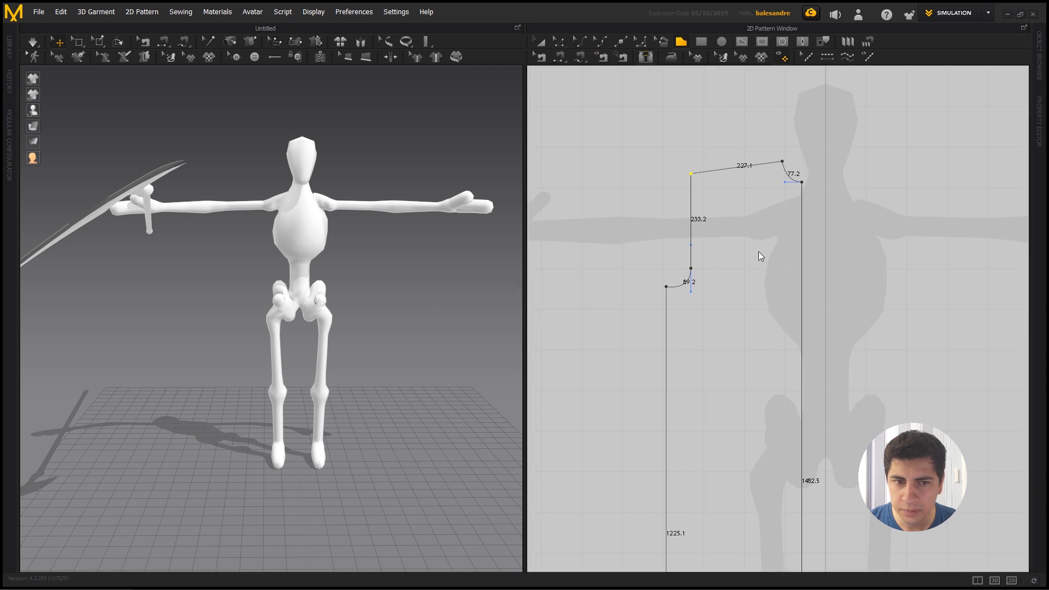
- Create a linked mirrored copy of the front panel and place it beside the original across the avatar's centre line
left_click(548, 48)
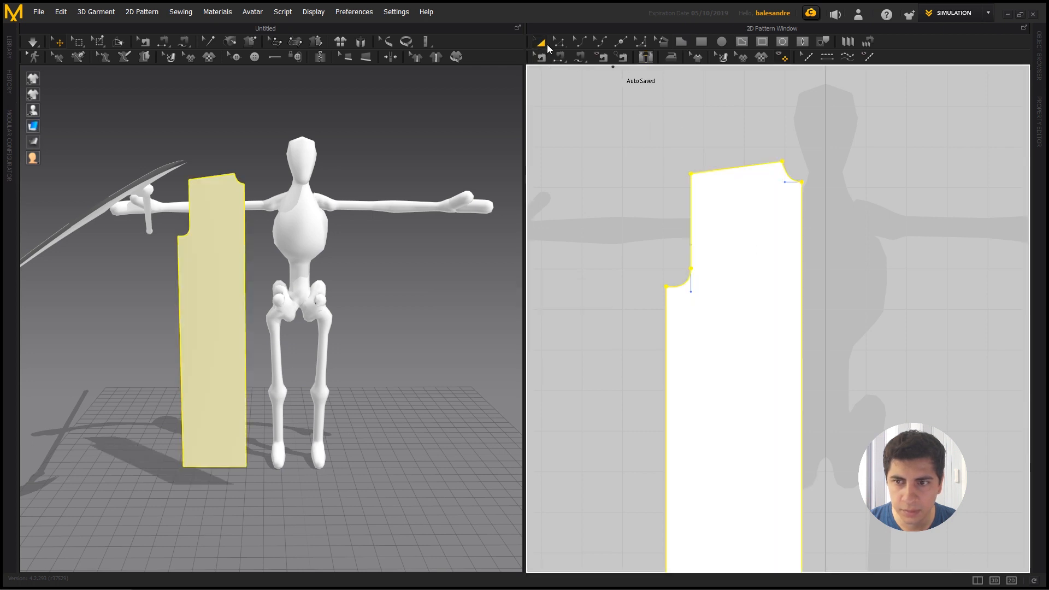
scroll(672, 243, "down", 3)
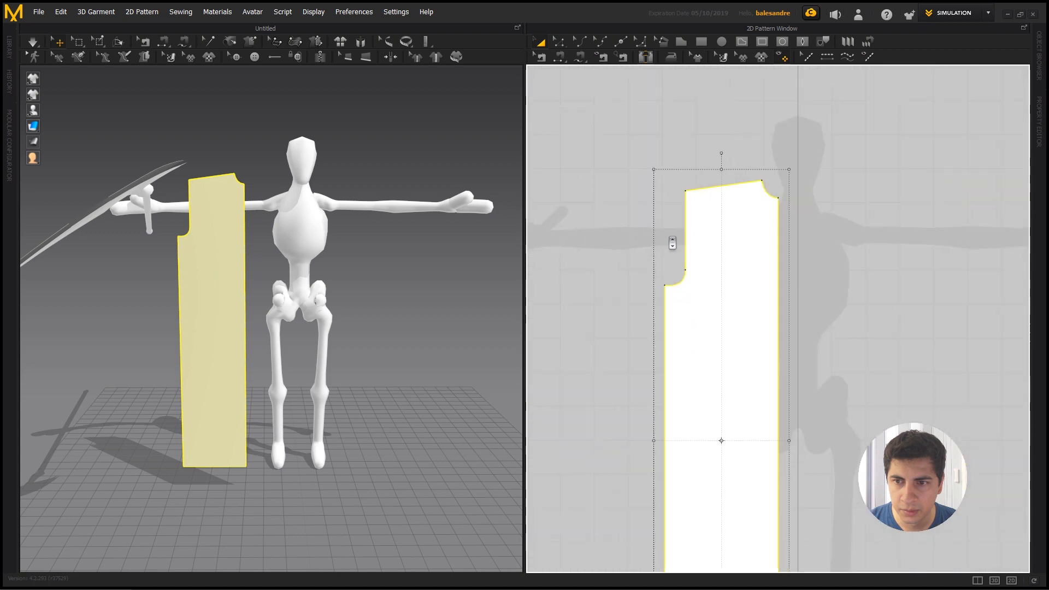
scroll(679, 204, "down", 2)
right_click_drag(300, 344, 303, 306)
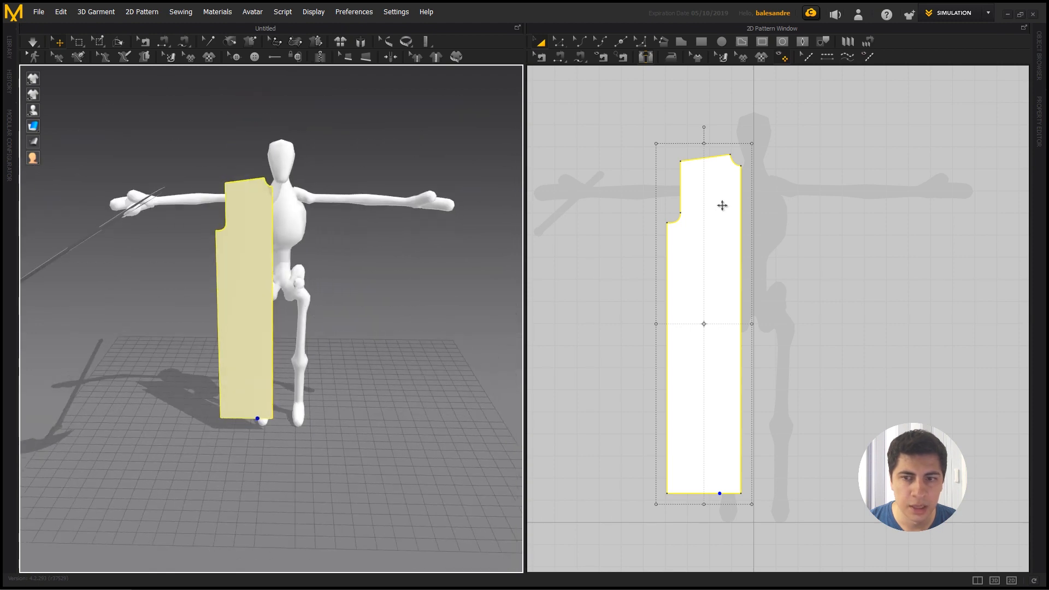
left_click(640, 155)
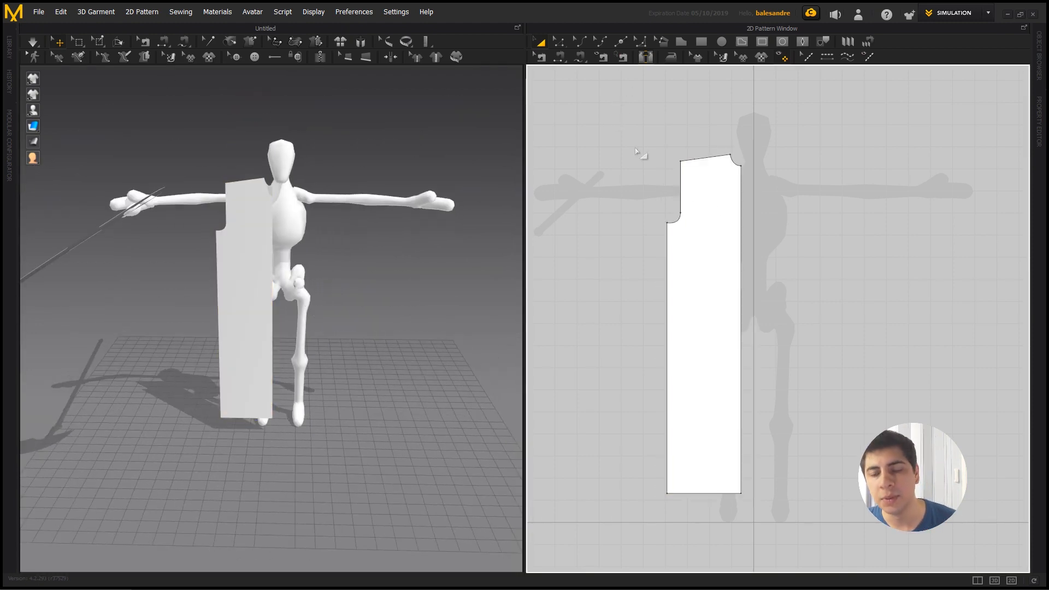
left_click(696, 194)
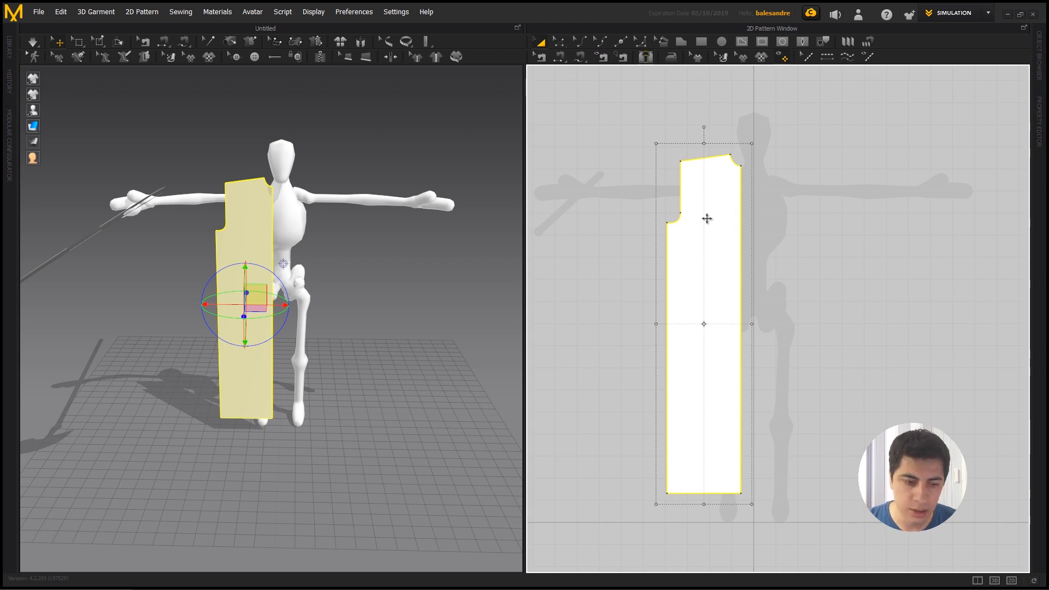
key("ctrl+shift+v")
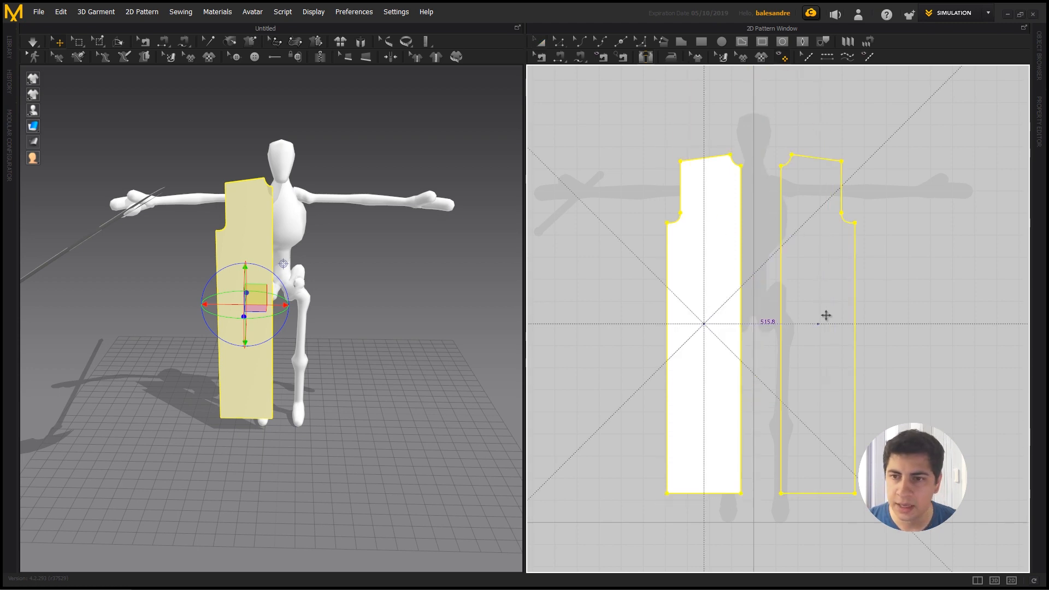
left_click(796, 307)
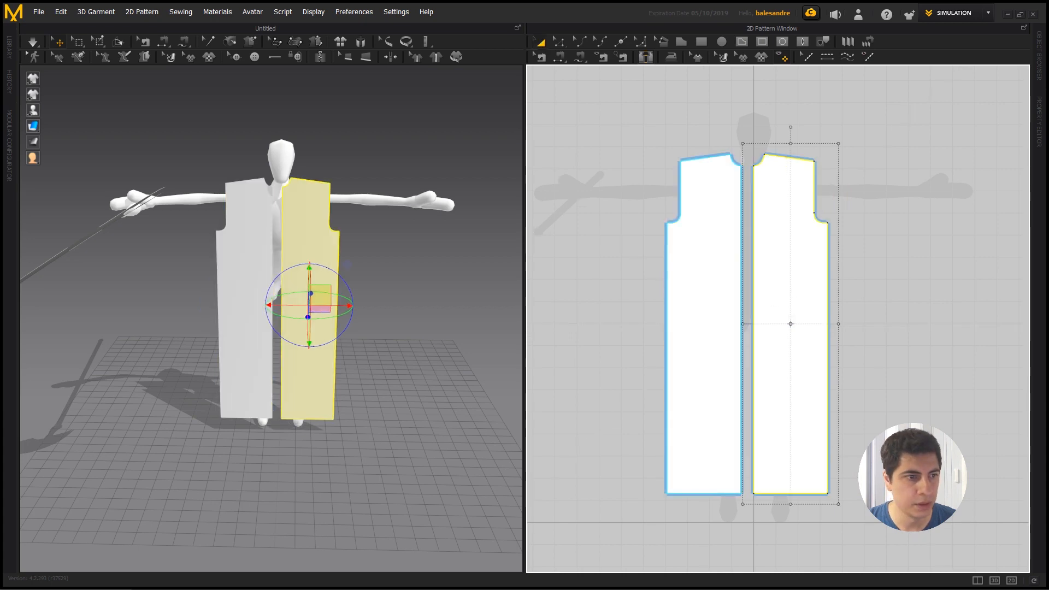
key("super+e")
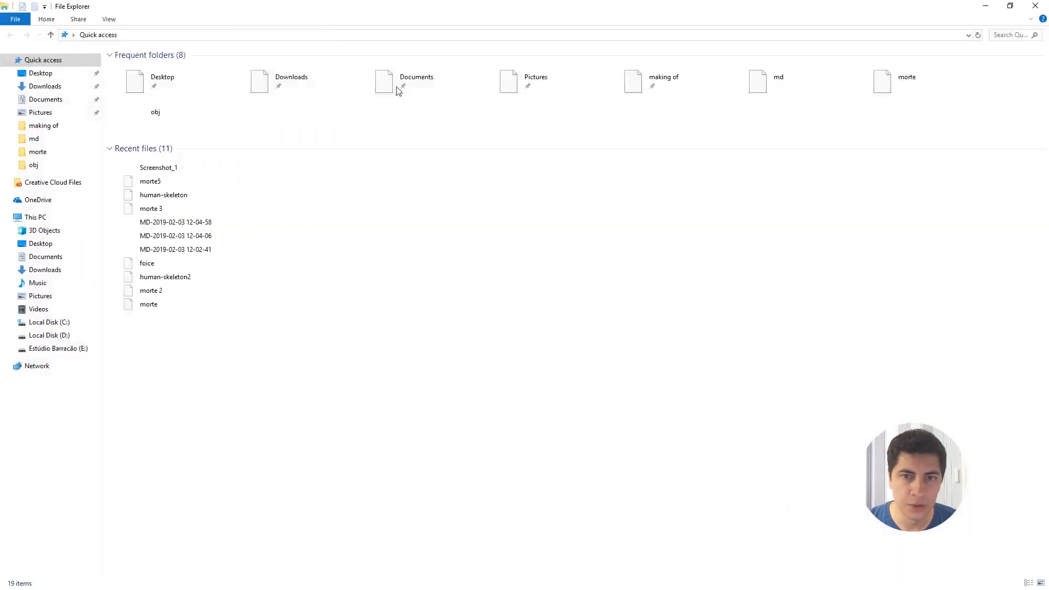
left_click_drag(407, 5, 1, 148)
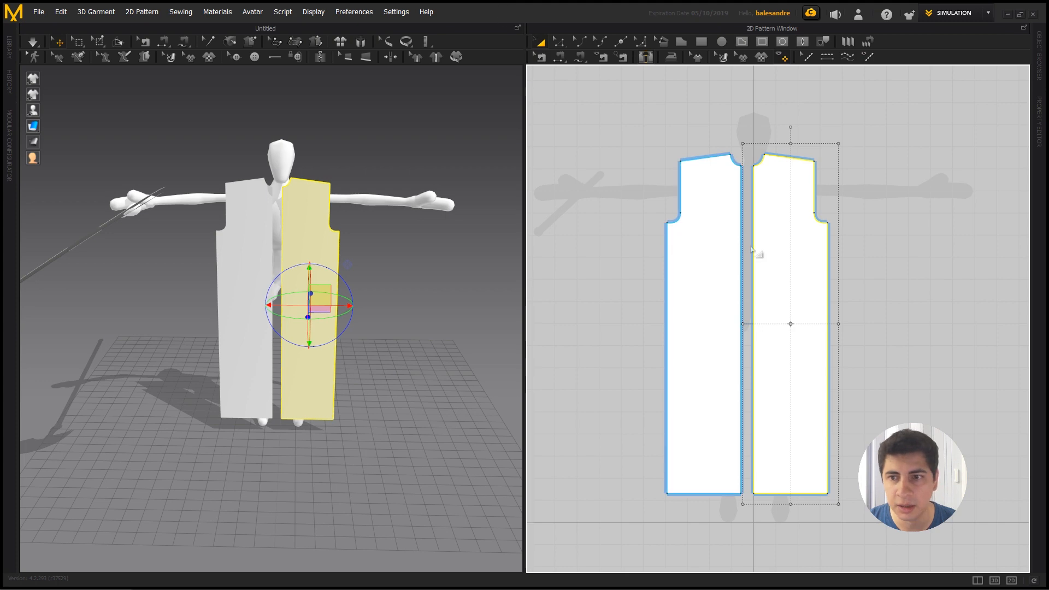
- Shift the mirrored front panel slightly away from the original and widen the 2D Pattern window
left_click_drag(773, 244, 784, 246)
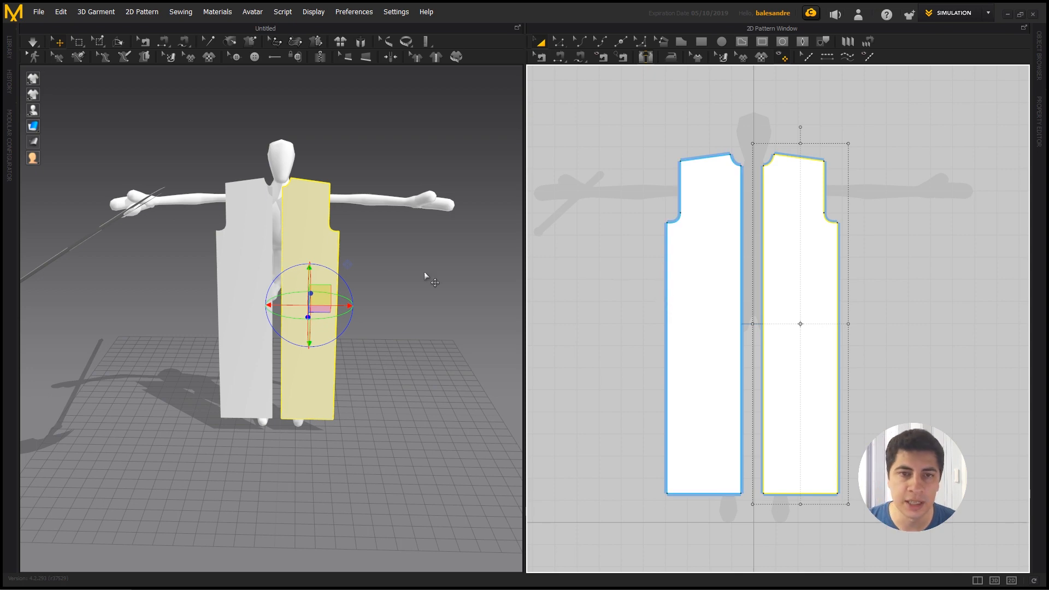
right_click_drag(370, 274, 351, 274)
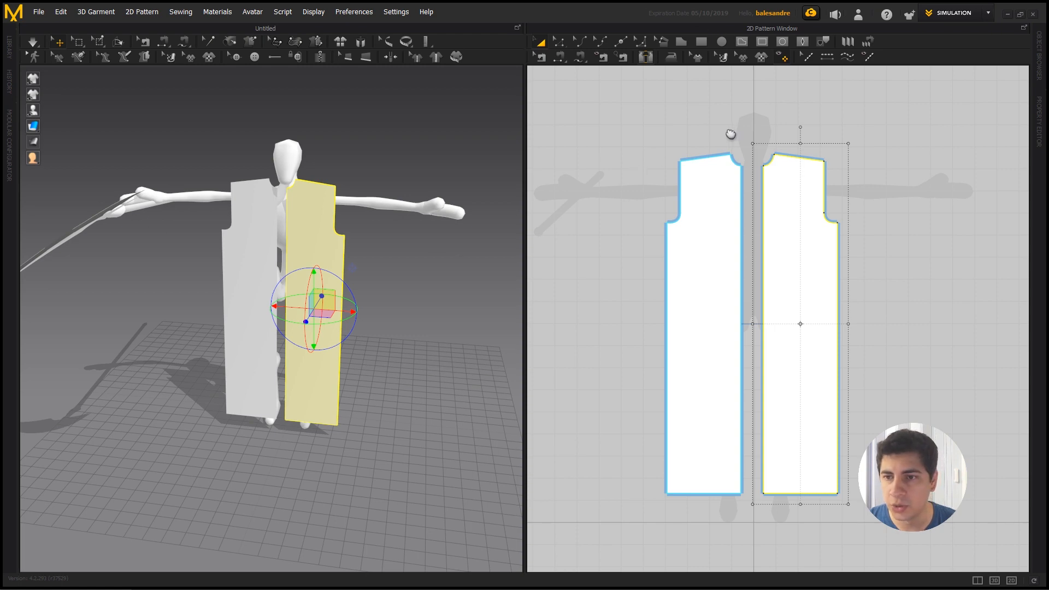
middle_click_drag(732, 134, 517, 171)
left_click_drag(523, 175, 458, 167)
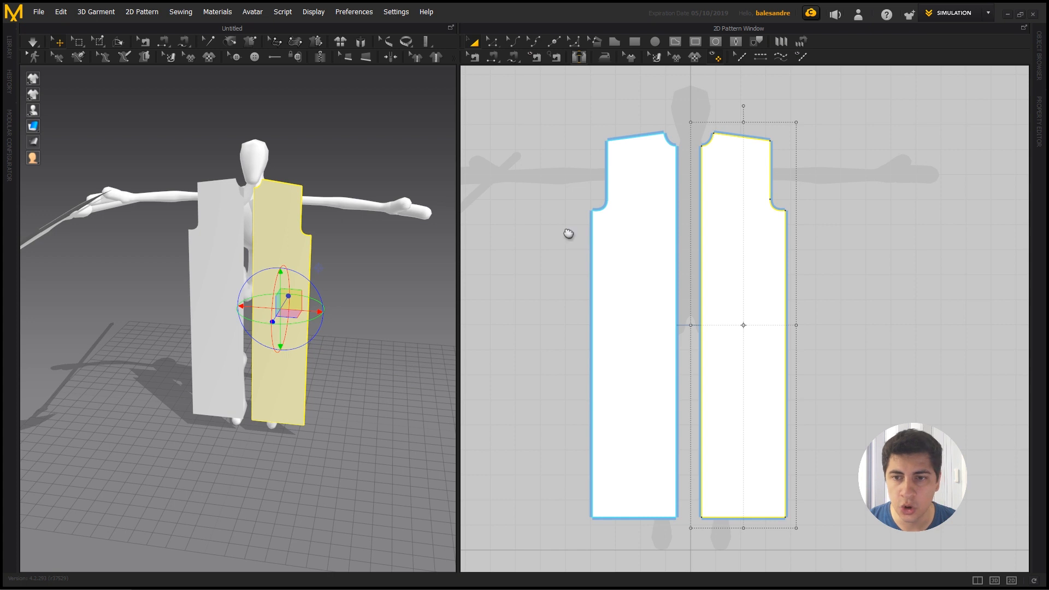
- Copy the original front panel and paste the duplicate well apart from the front pair, level with it
scroll(536, 239, "down", 4)
left_click(535, 243)
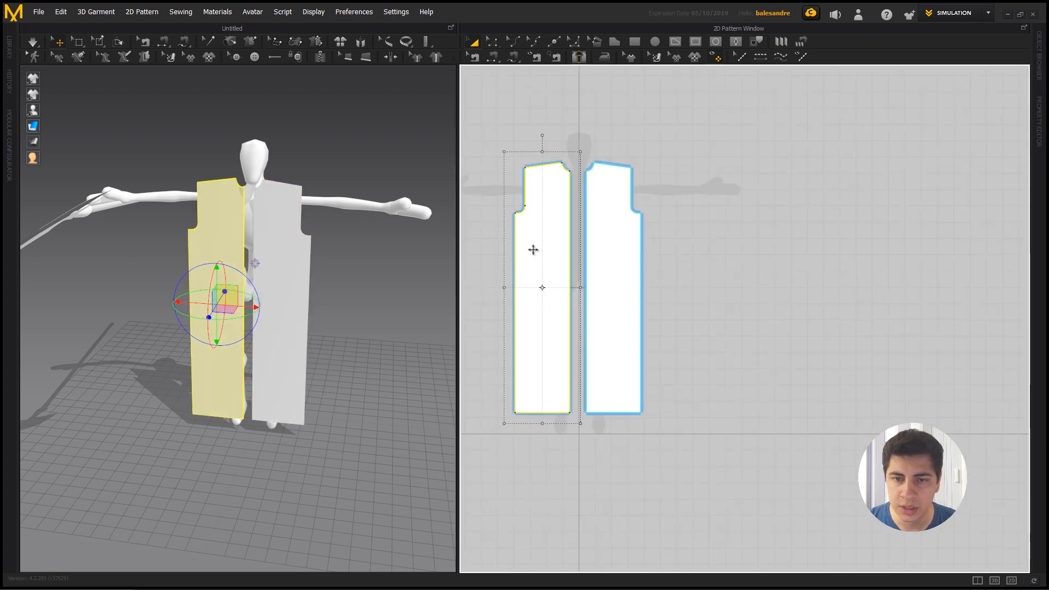
key("ctrl+c")
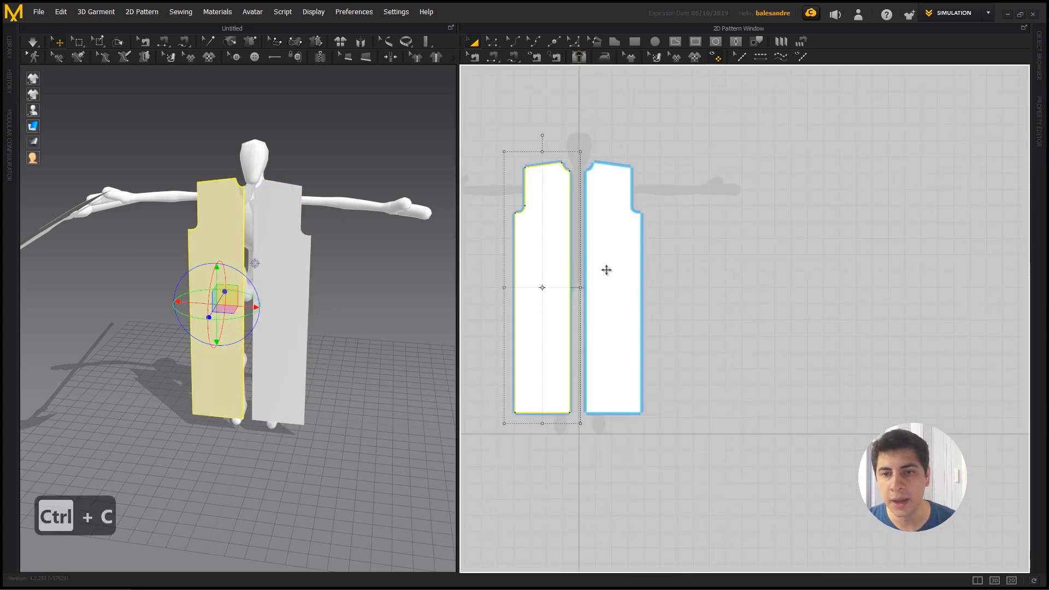
key("ctrl+v")
left_click(747, 312)
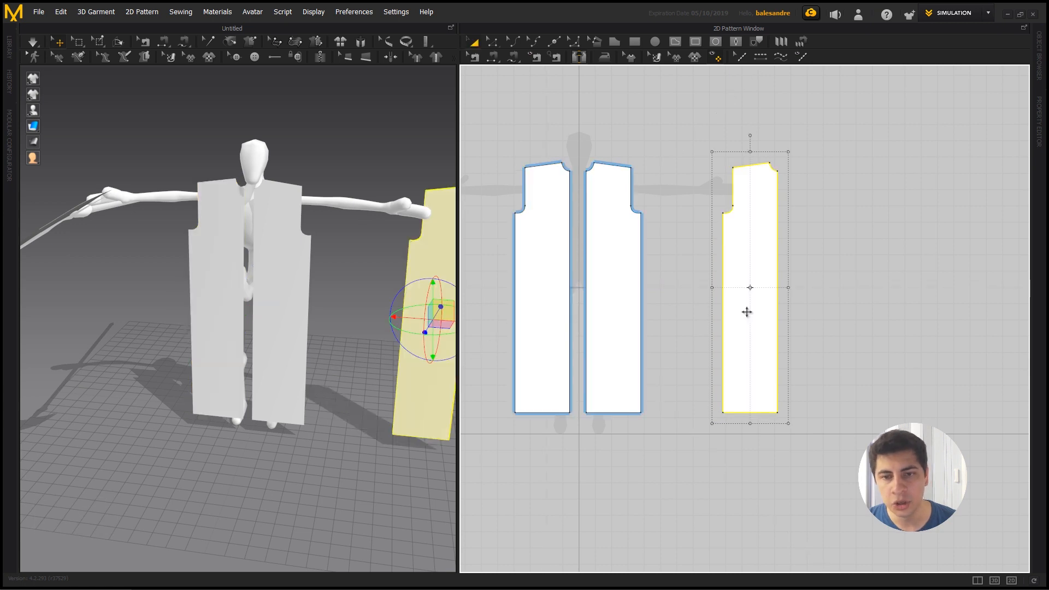
- Move the pasted panel behind the avatar in 3D and flip it horizontally to serve as a back panel
right_click_drag(368, 330, 297, 352)
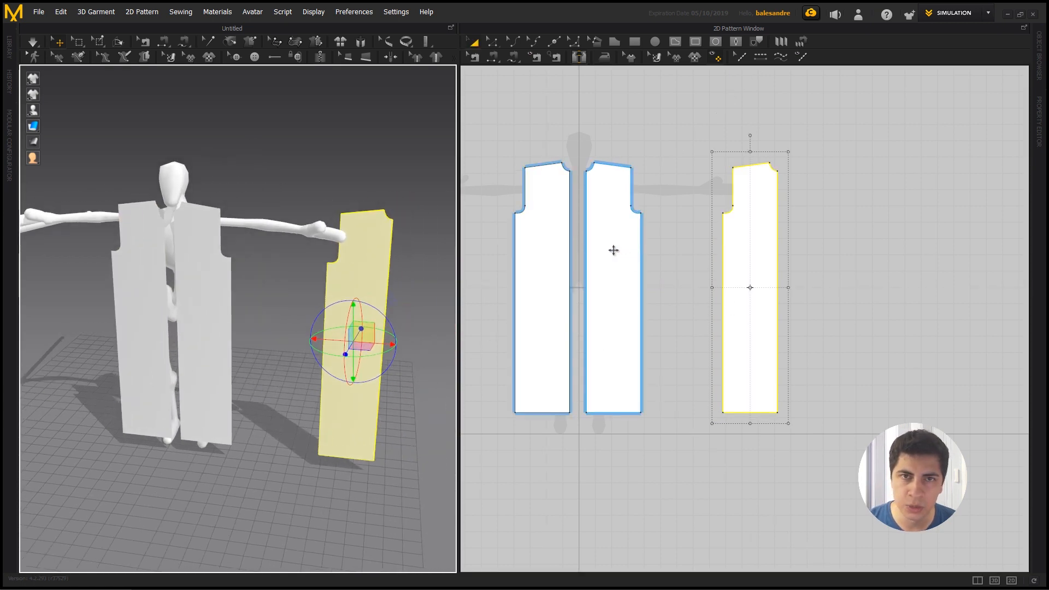
right_click_drag(297, 339, 304, 379)
left_click_drag(362, 375, 285, 311)
right_click_drag(285, 311, 232, 268)
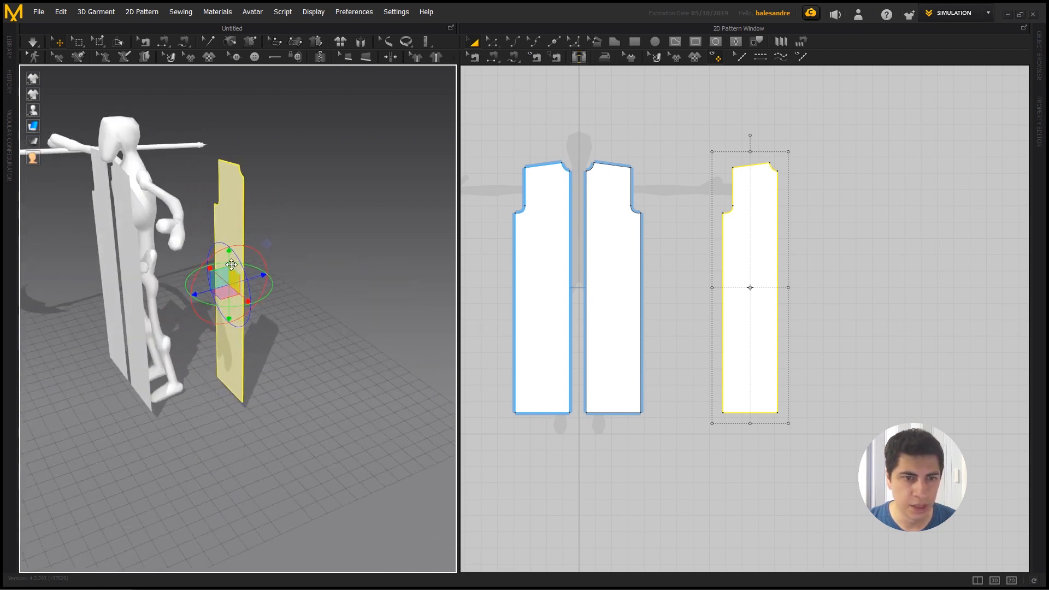
right_click(232, 207)
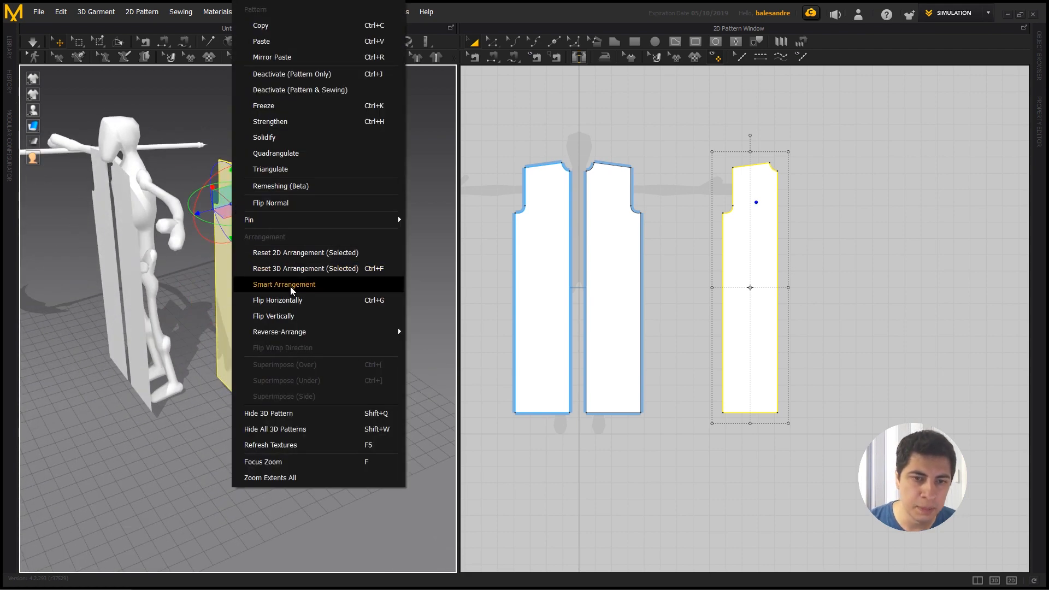
left_click(293, 306)
right_click_drag(286, 288, 234, 192)
- Raise the centre neckline point of the back panel in the 2D pattern to make the neckline shallower
scroll(669, 189, "up", 2)
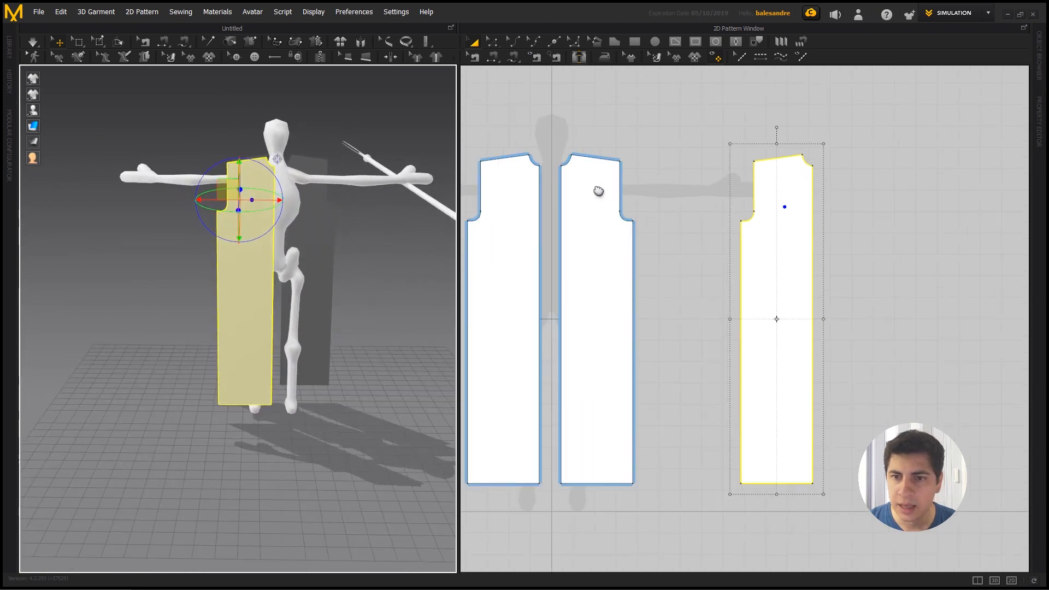
middle_click_drag(599, 191, 472, 211)
scroll(620, 160, "up", 3)
left_click(623, 159)
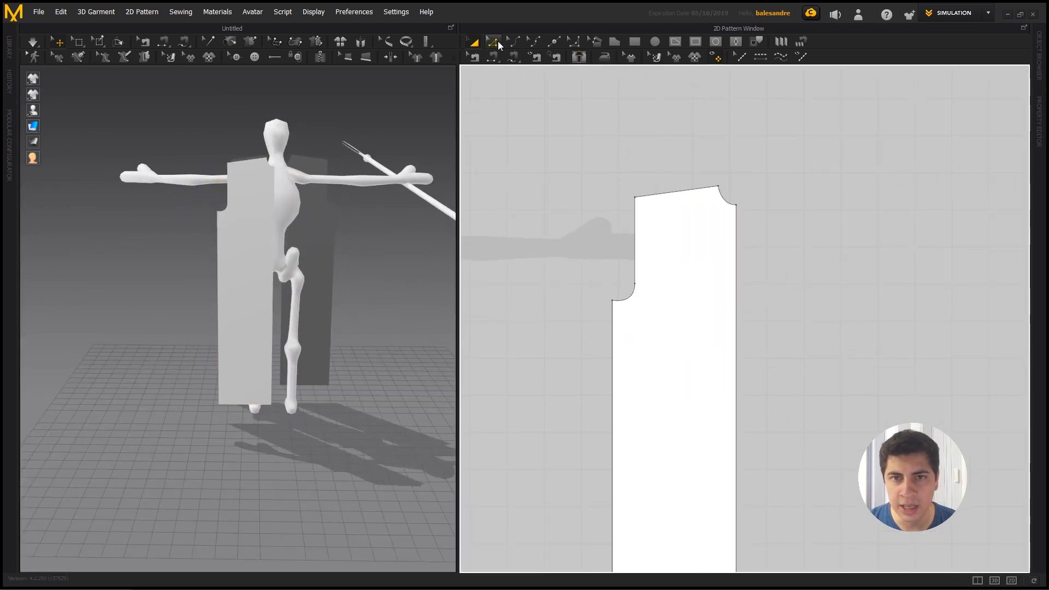
left_click(498, 43)
scroll(752, 198, "up", 3)
left_click(730, 214)
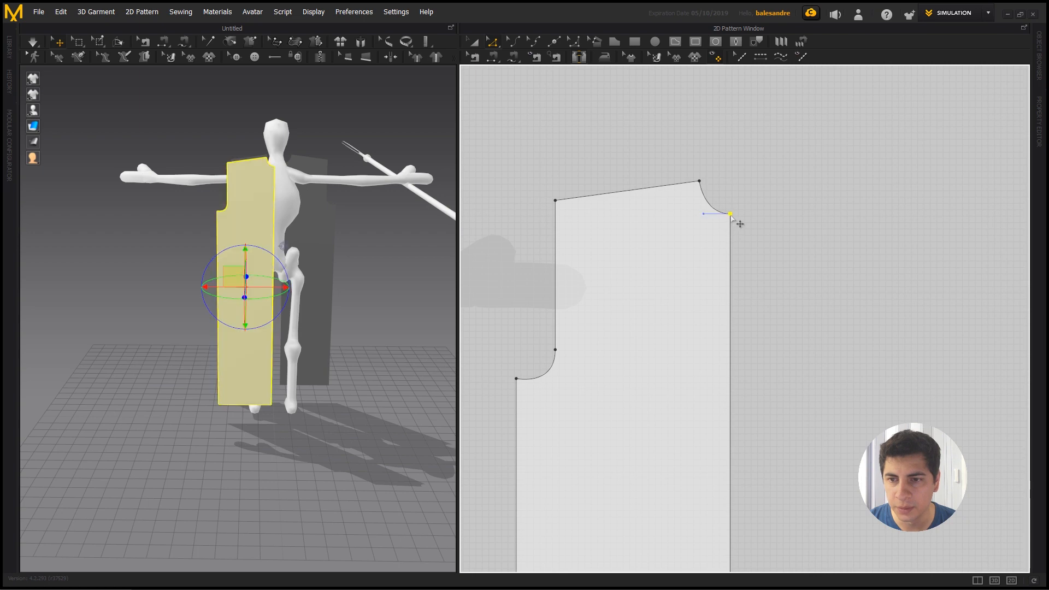
left_click_drag(739, 208, 730, 188)
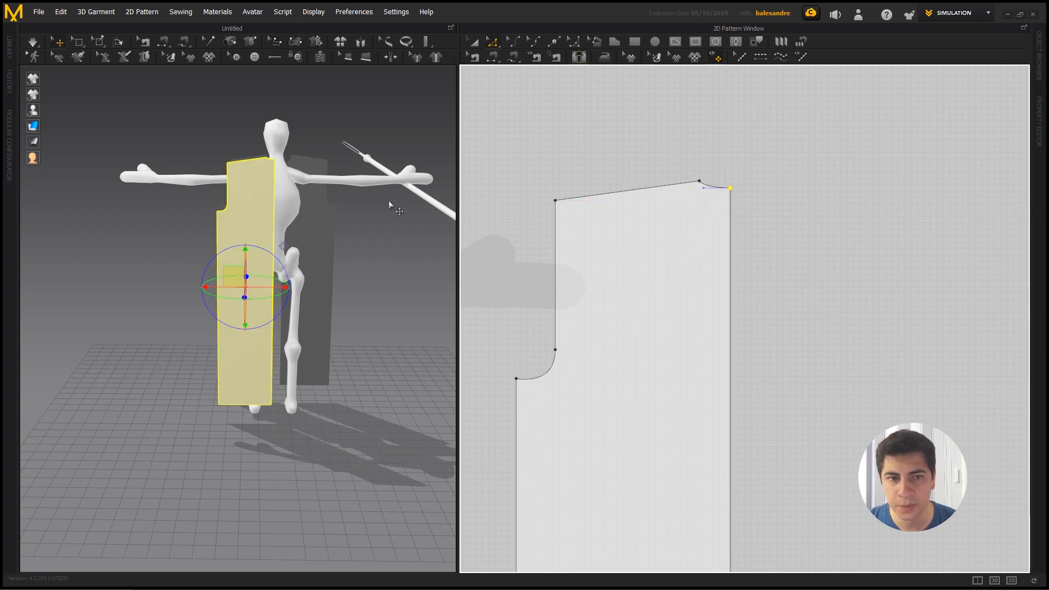
scroll(585, 220, "down", 3)
middle_click_drag(579, 235, 802, 203)
middle_click_drag(749, 235, 577, 239)
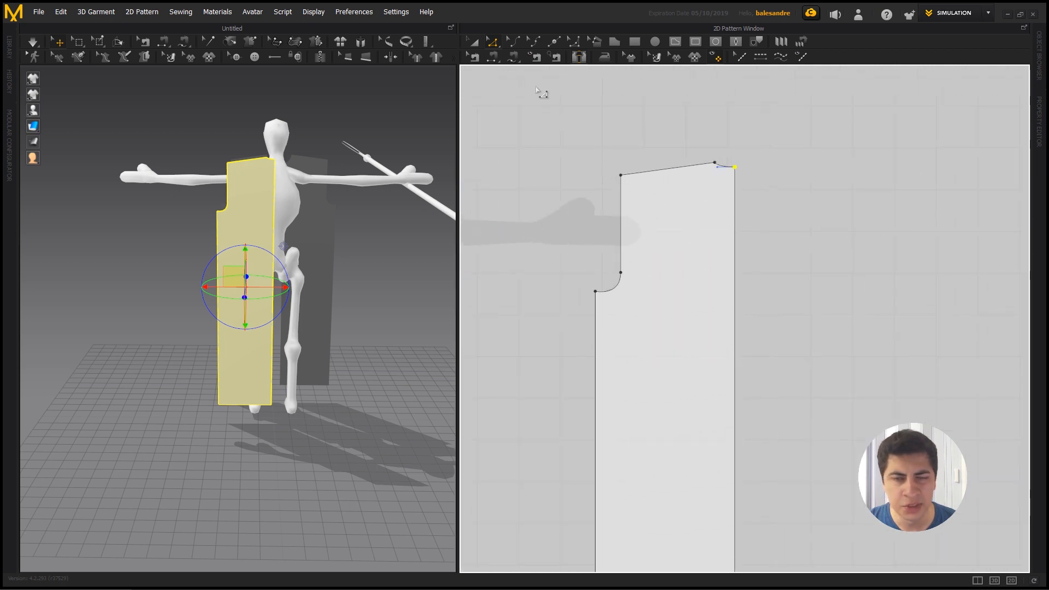
- Create a linked mirrored copy of the back panel and place it beside the original in the 2D layout
left_click(474, 45)
scroll(579, 225, "down", 5)
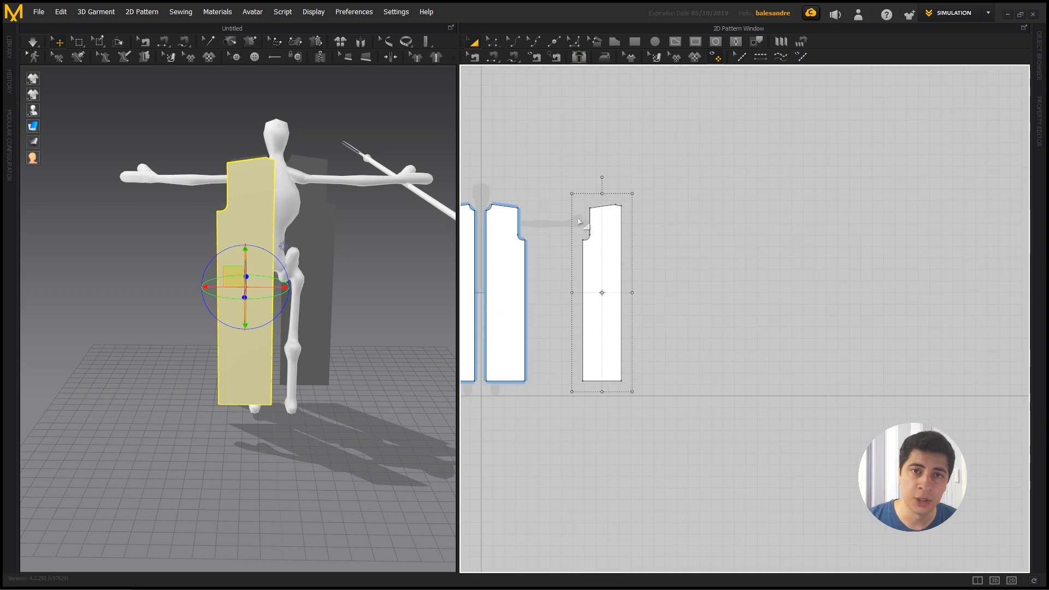
left_click(553, 234)
left_click(605, 251)
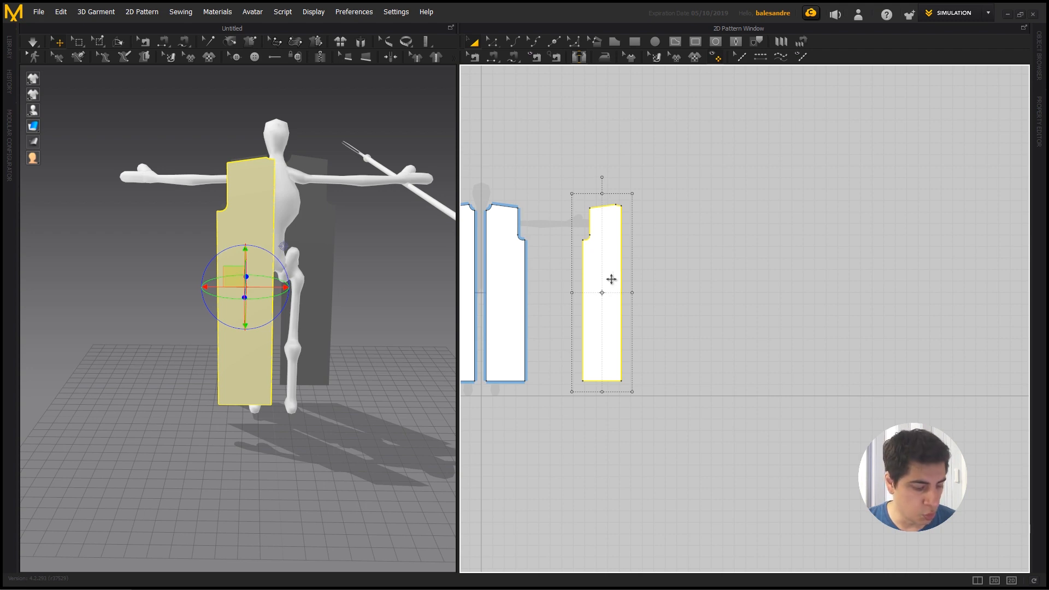
key("ctrl+d")
left_click(651, 293)
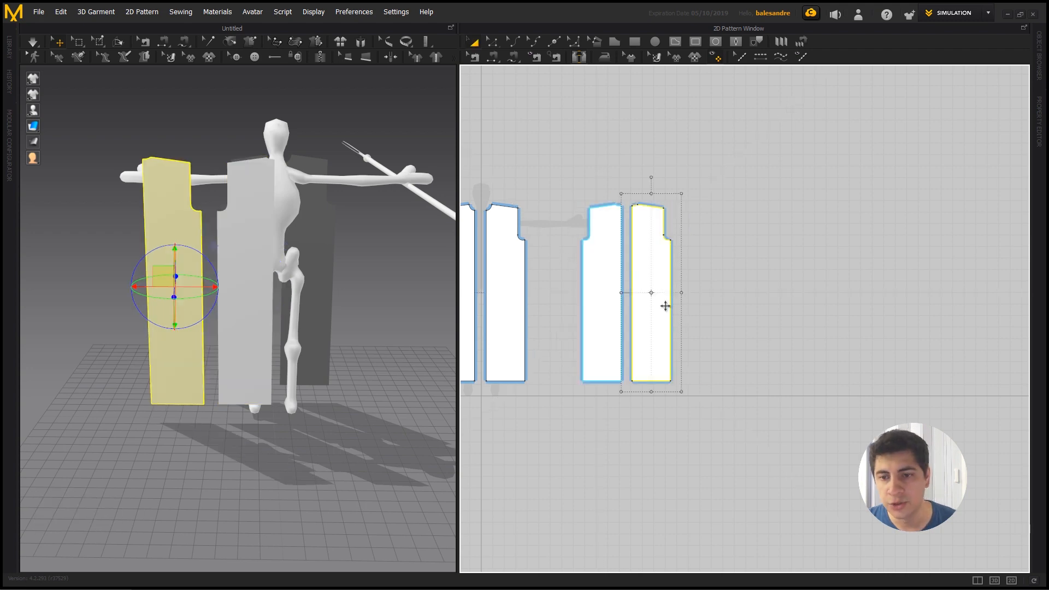
- Move the mirrored back panel in 3D to the other side of the avatar's back, beside the first back panel
left_click_drag(197, 288, 338, 309)
mouse_move(220, 306)
right_mouse_down()
mouse_move(323, 297)
mouse_move(217, 306)
right_mouse_up()
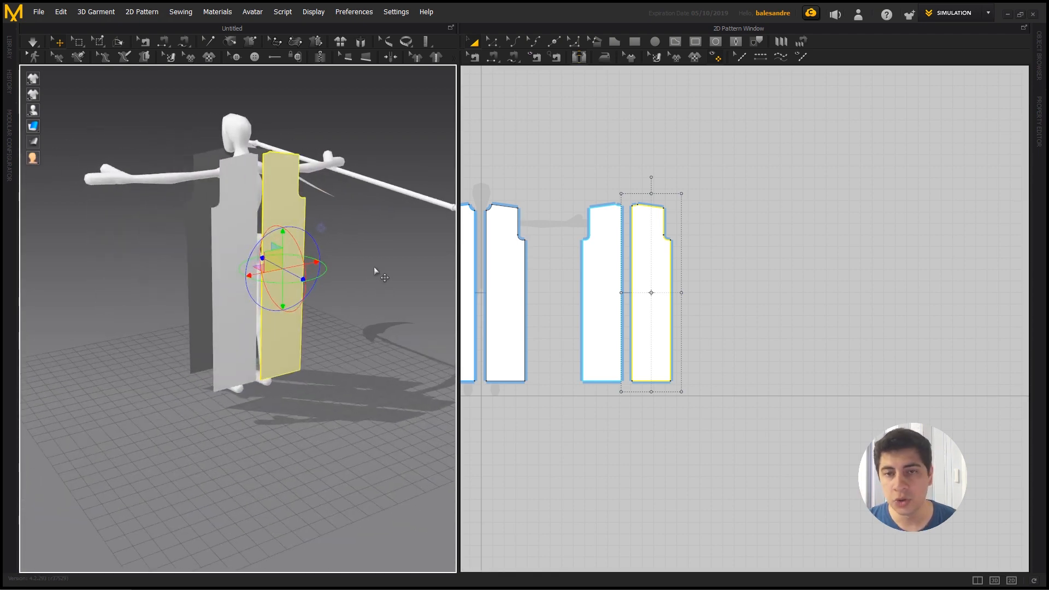
right_click_drag(374, 267, 305, 253)
- Sew the shoulder edges of the front panels to the matching shoulder edges of the back panels
scroll(631, 238, "up", 3)
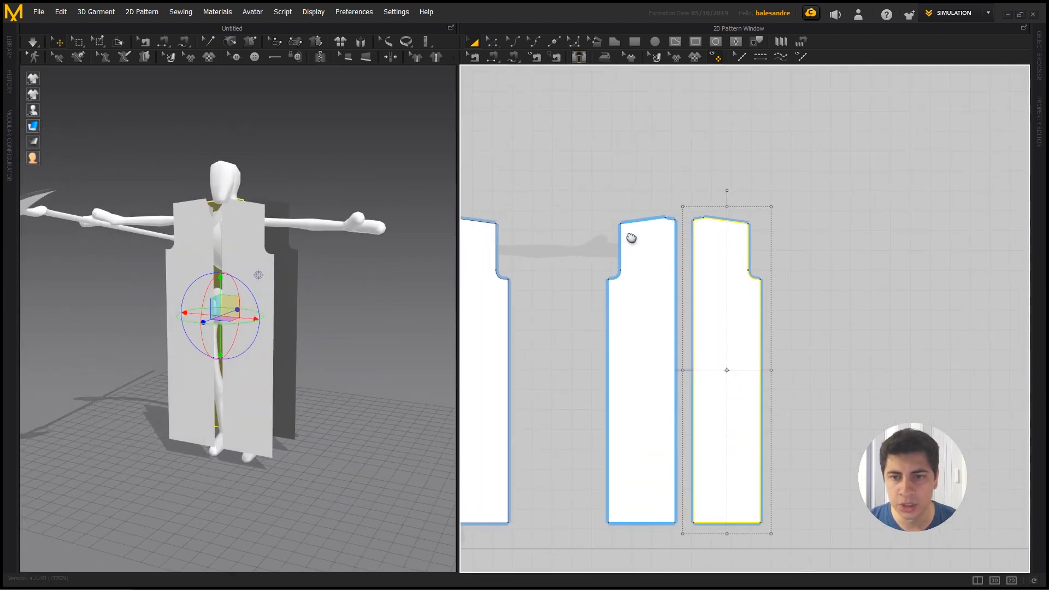
scroll(633, 235, "down", 3)
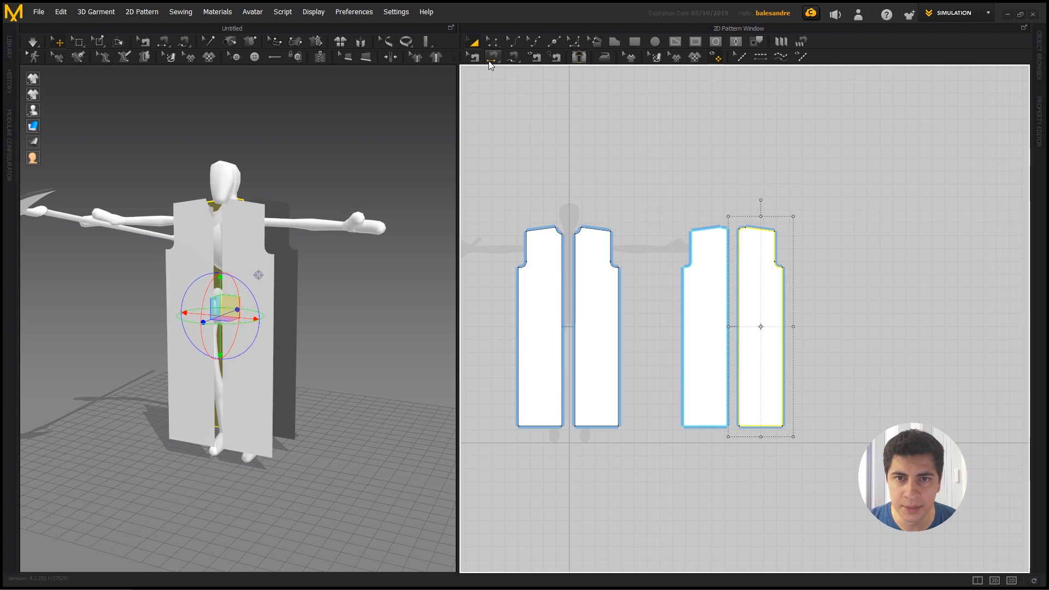
left_click(492, 57)
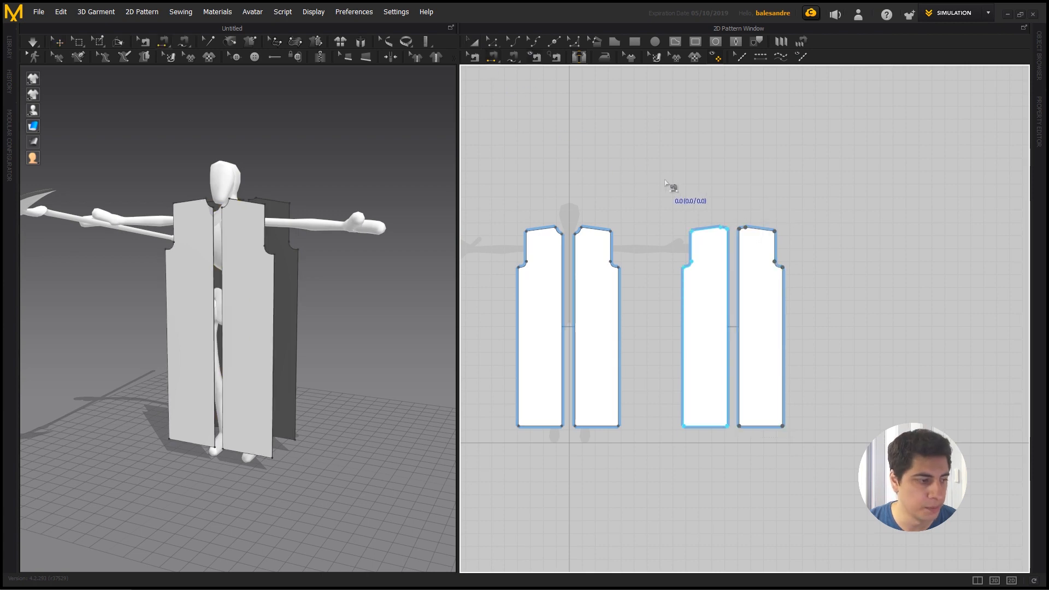
left_click(534, 231)
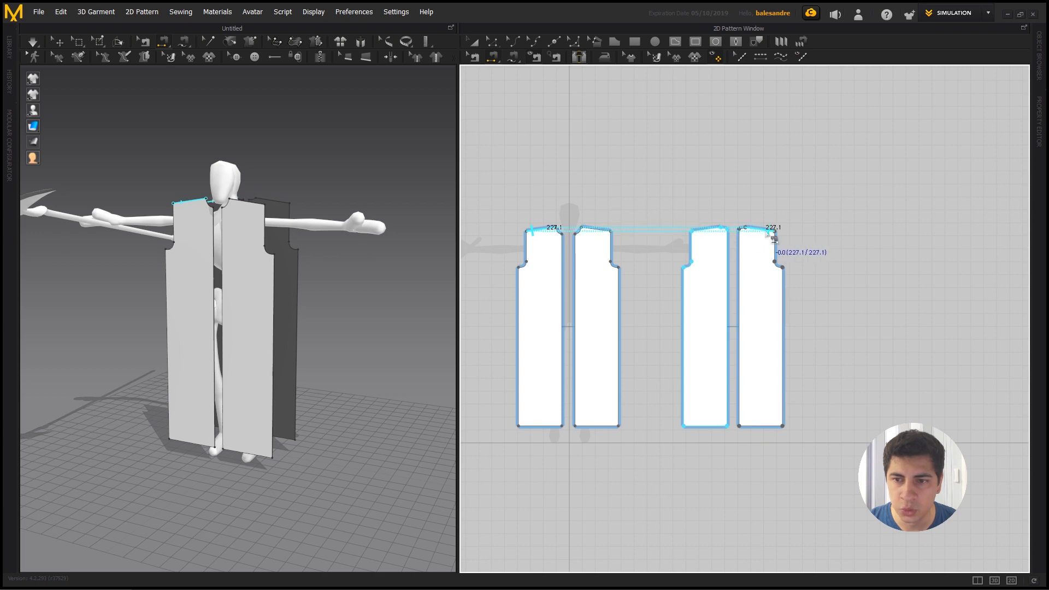
left_click(769, 231)
right_click_drag(217, 233, 235, 278)
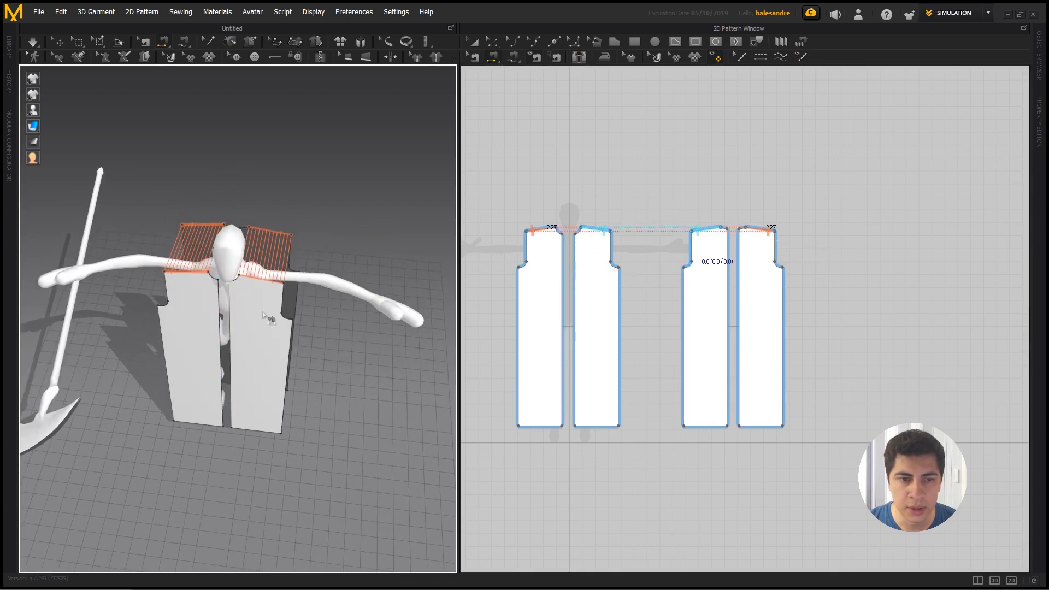
right_click_drag(301, 298, 263, 242)
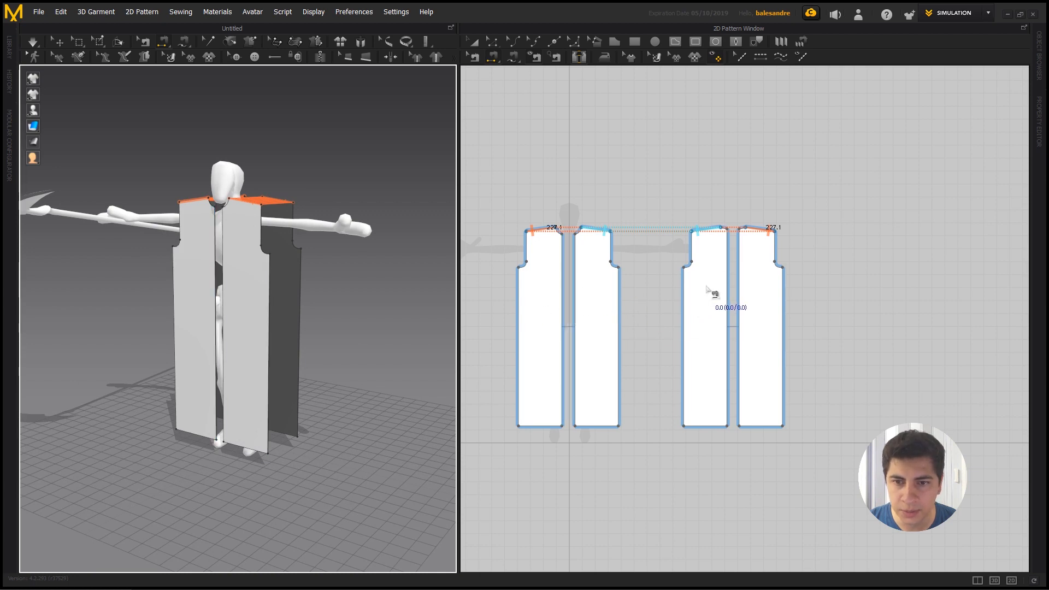
- Sew the two back panels together along their centre edges
left_click(728, 287)
left_click(740, 283)
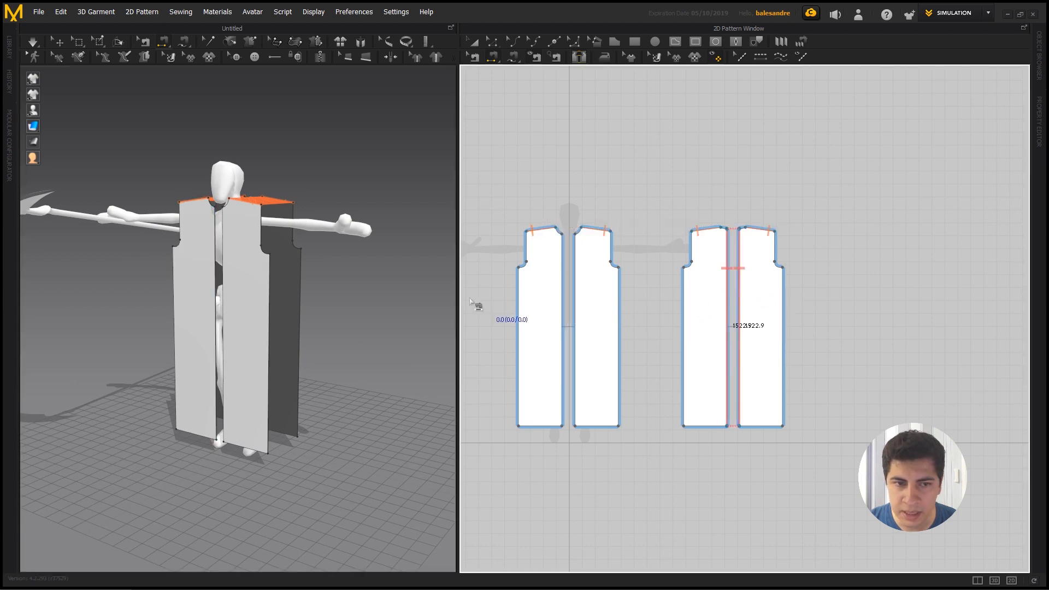
right_click_drag(306, 273, 331, 244)
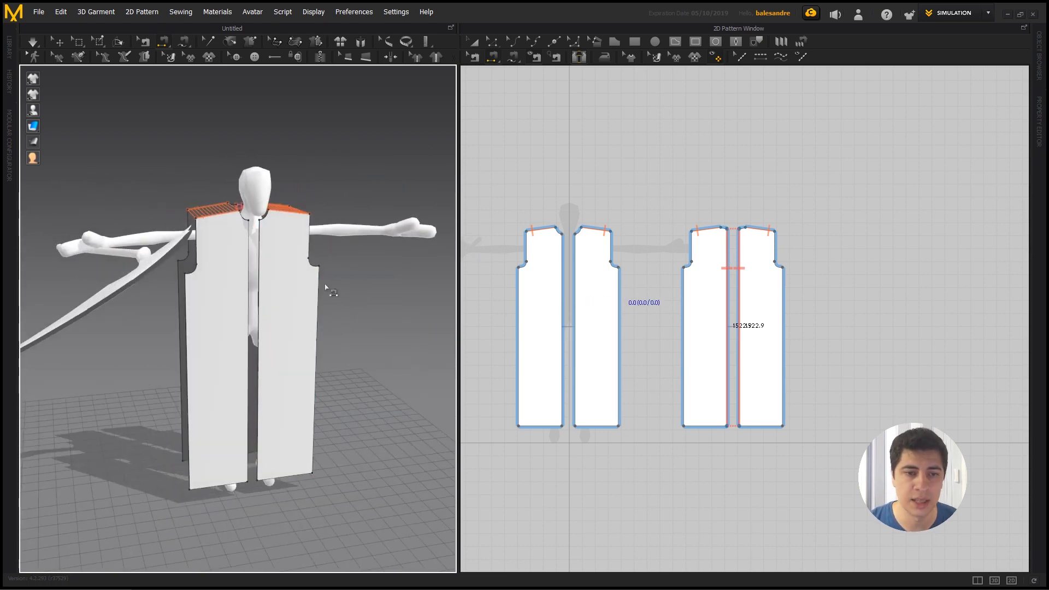
right_click_drag(297, 310, 211, 247)
right_click_drag(229, 456, 177, 353)
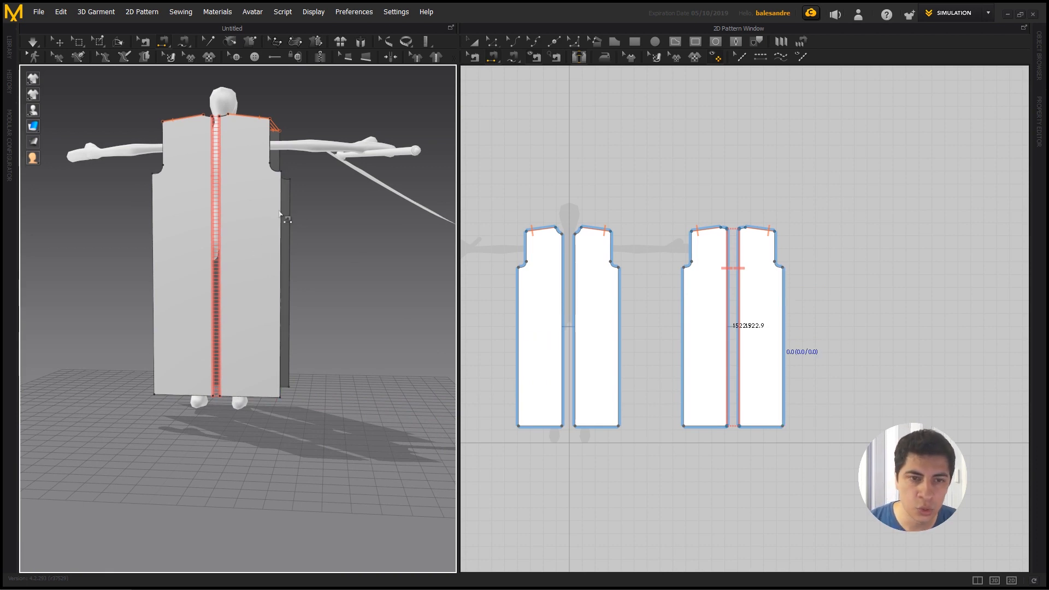
- Sew the front panels' side edges to the back panels' side edges below the armholes and simulate the drape
left_click(518, 299)
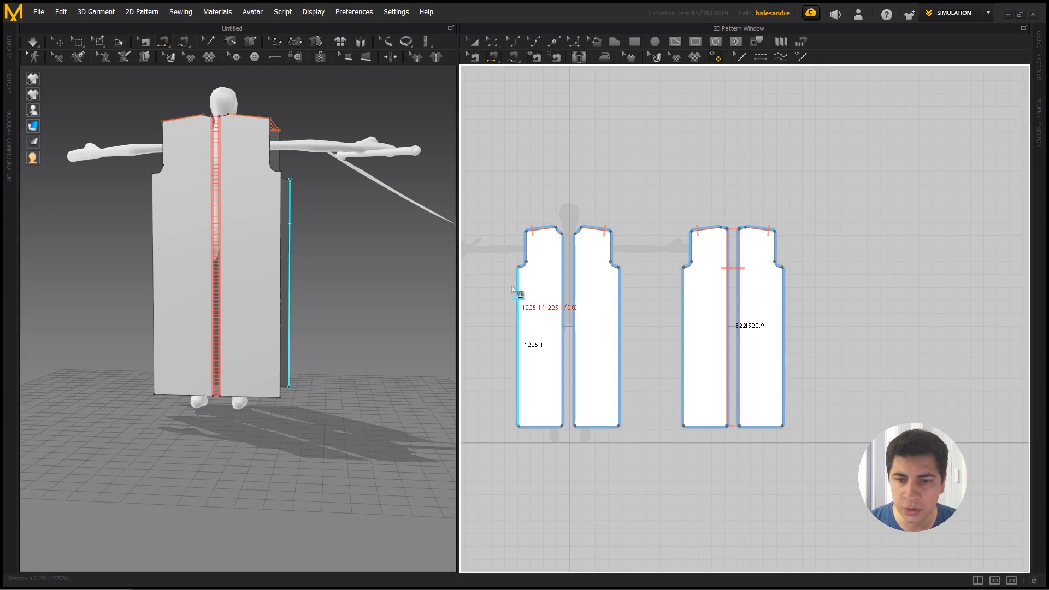
left_click(349, 198)
right_click_drag(350, 198, 225, 224)
key("space")
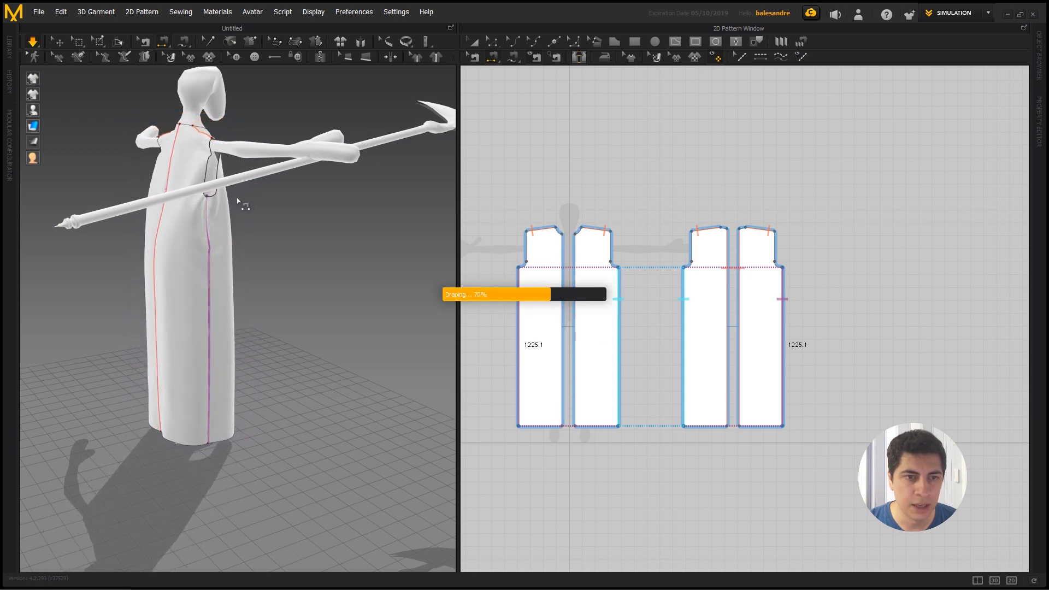
scroll(152, 213, "up", 5)
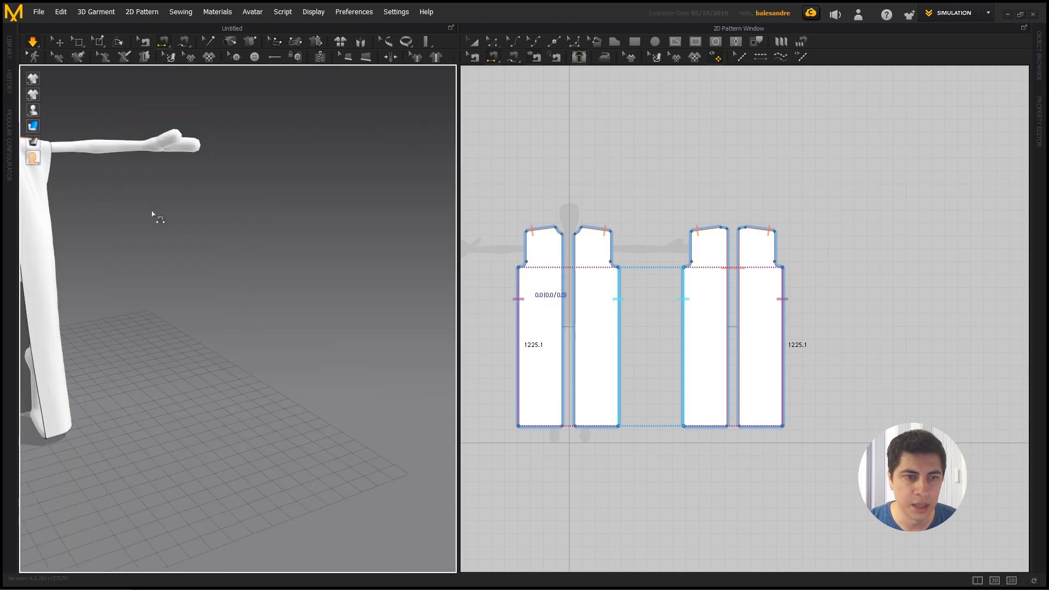
scroll(239, 232, "down", 5)
mouse_move(239, 232)
right_mouse_down()
mouse_move(288, 227)
mouse_move(157, 225)
mouse_move(220, 229)
right_mouse_up()
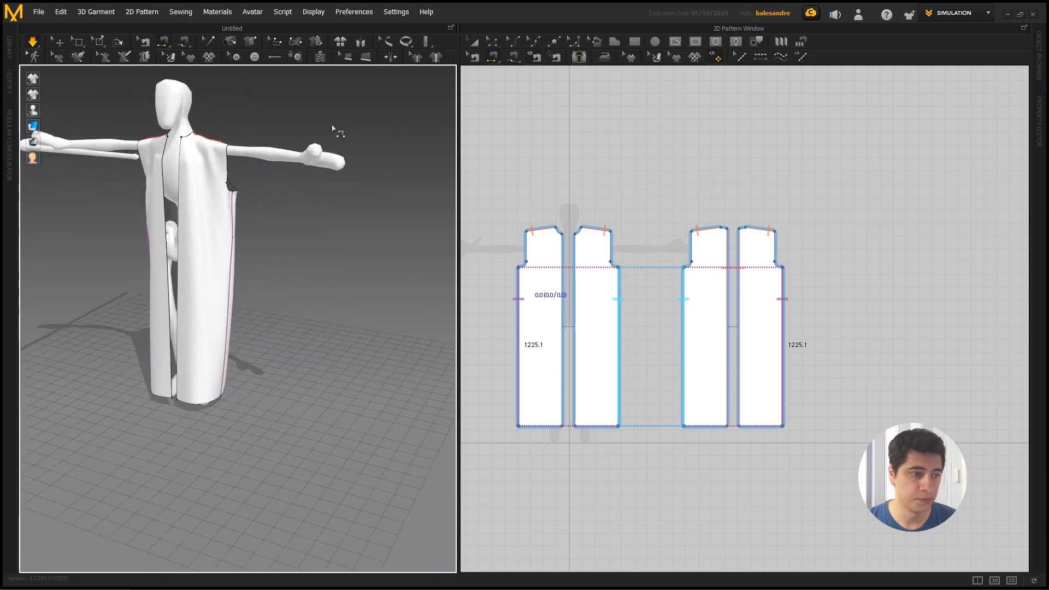
- Select all four panels and set their particle distance to 35 mm
left_click(475, 45)
left_click_drag(499, 199, 841, 447)
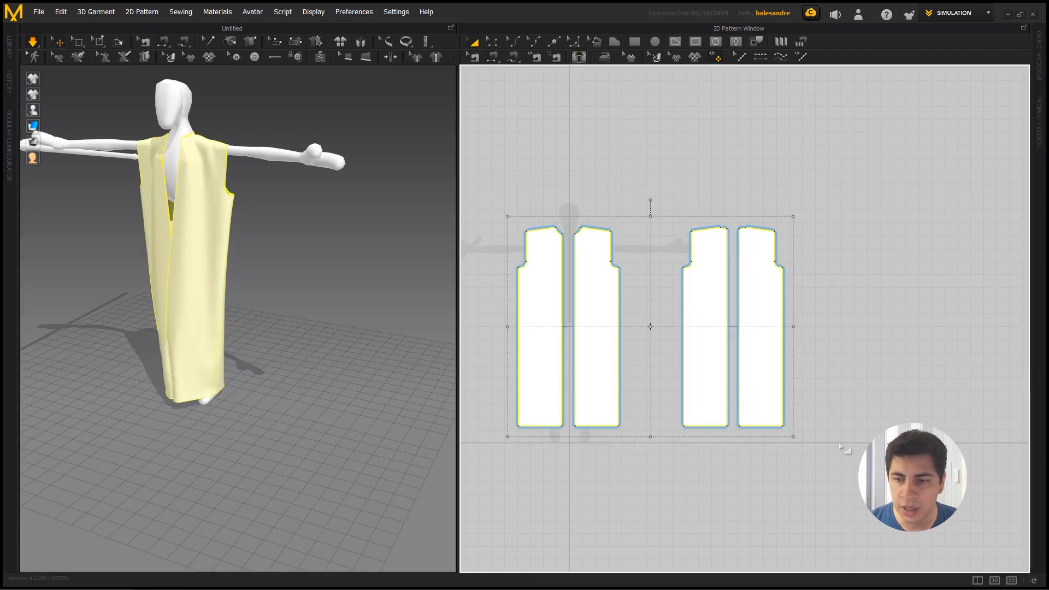
left_click(1044, 127)
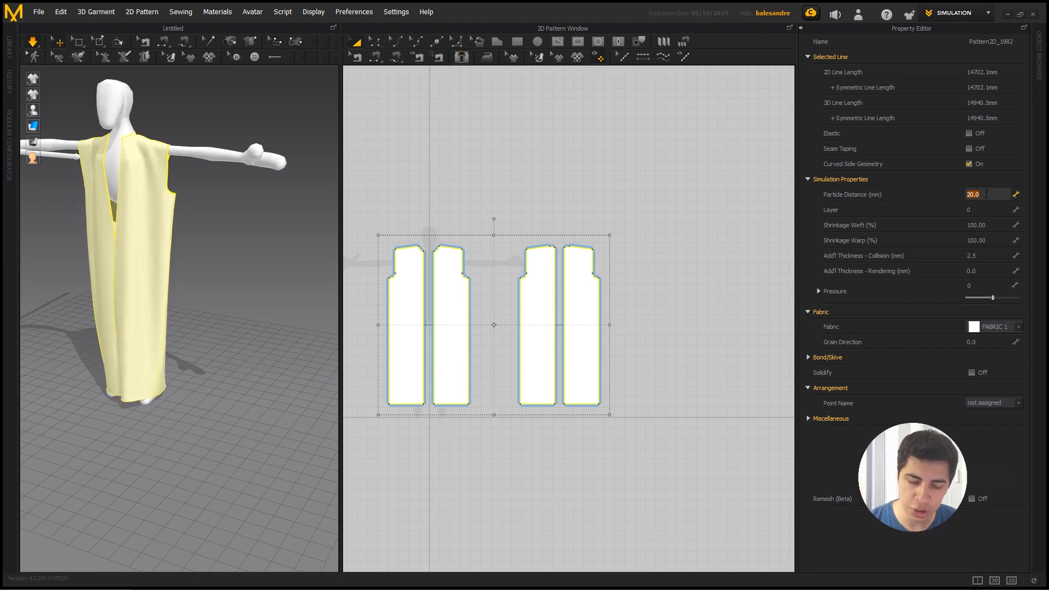
type("35")
key("Return")
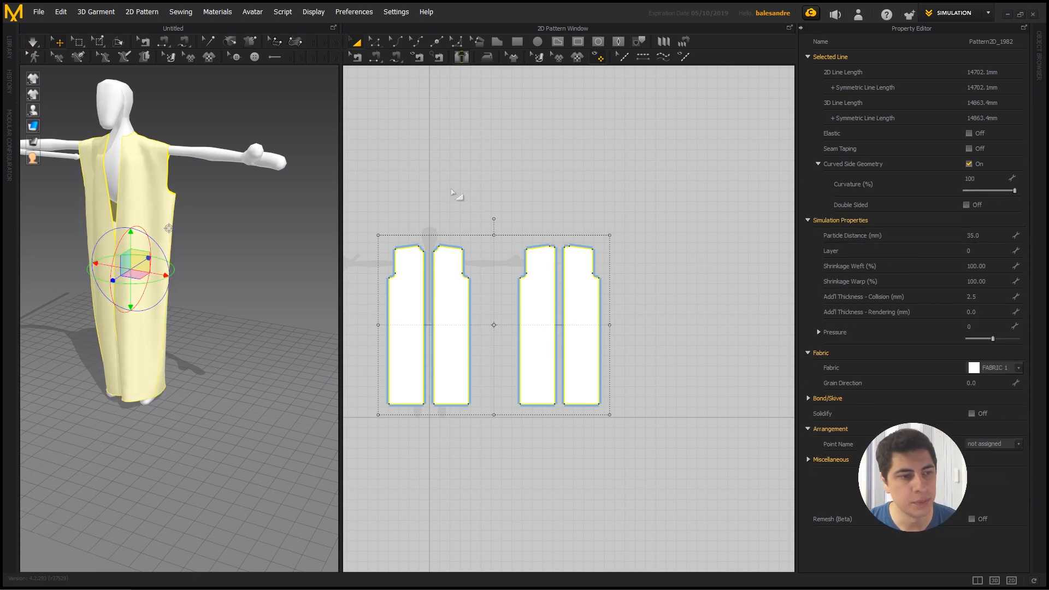
- Simulate the coarser robe and tug the front panels near the hem in 3D to test the drape around the legs
middle_click_drag(193, 229, 223, 246)
key("space")
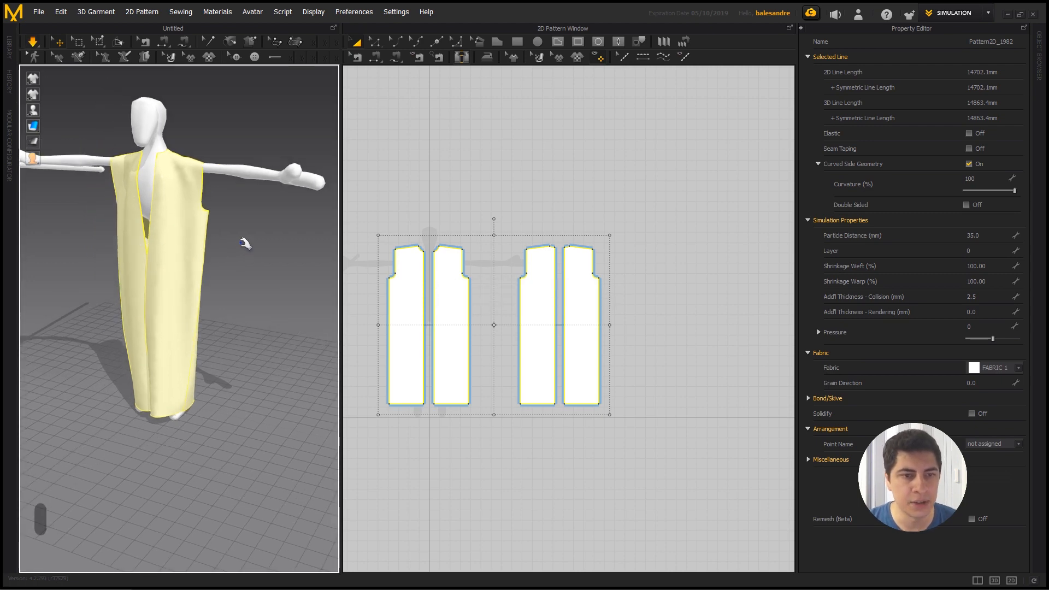
left_click_drag(184, 356, 216, 358)
left_click_drag(138, 381, 192, 387)
right_click_drag(188, 407, 214, 396)
left_click_drag(180, 399, 239, 393)
left_click_drag(153, 397, 106, 400)
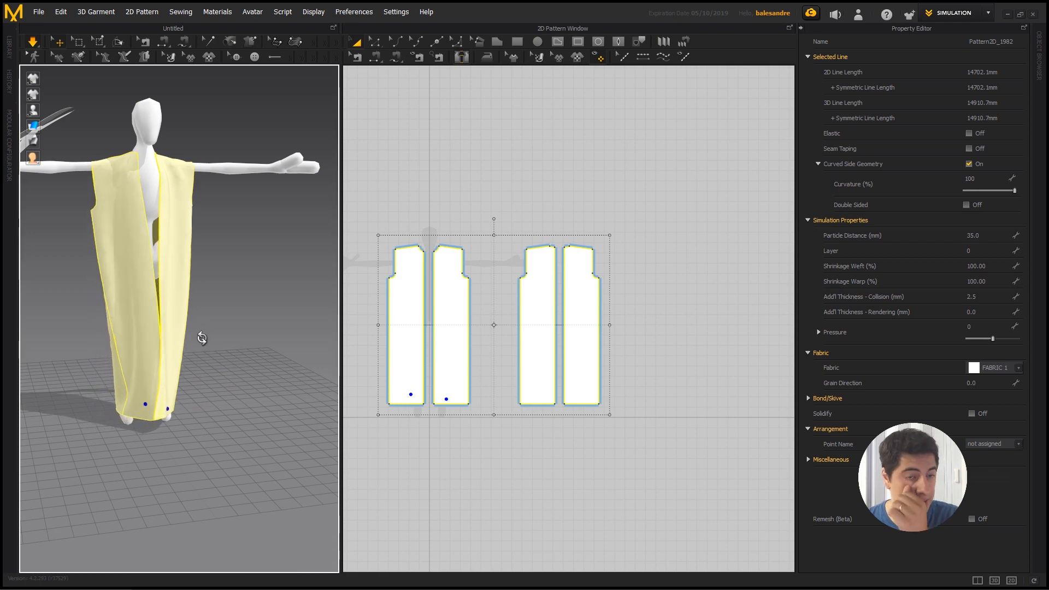
right_click_drag(201, 335, 163, 354)
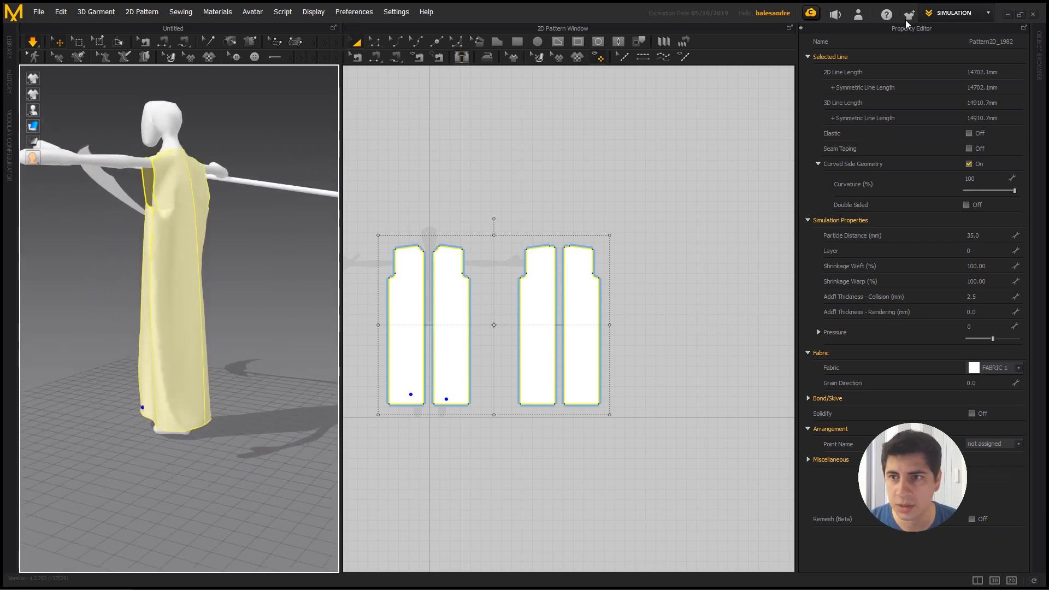
right_click_drag(257, 247, 295, 252)
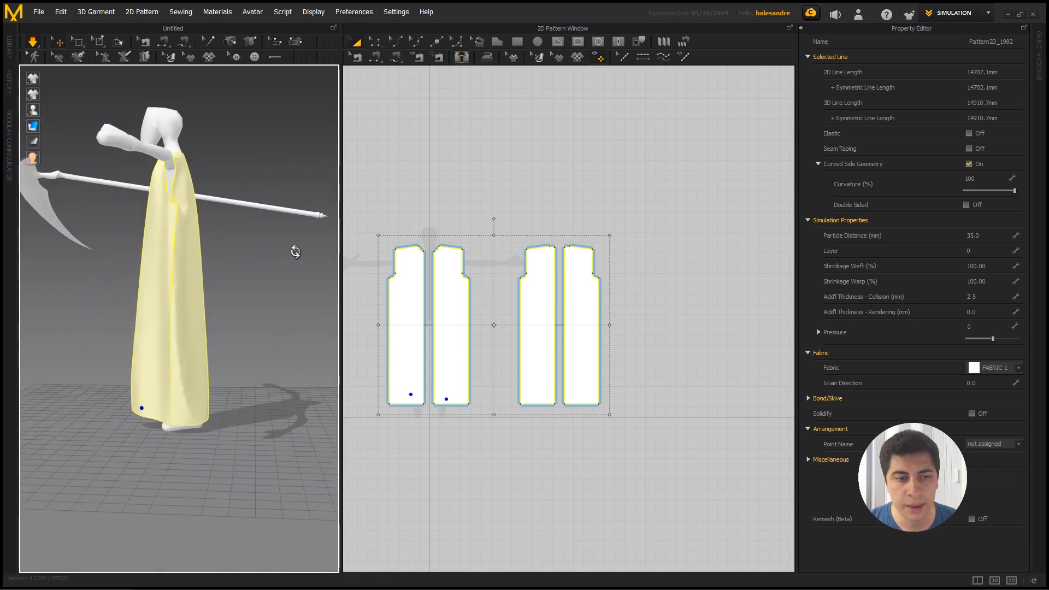
right_click_drag(206, 290, 322, 287)
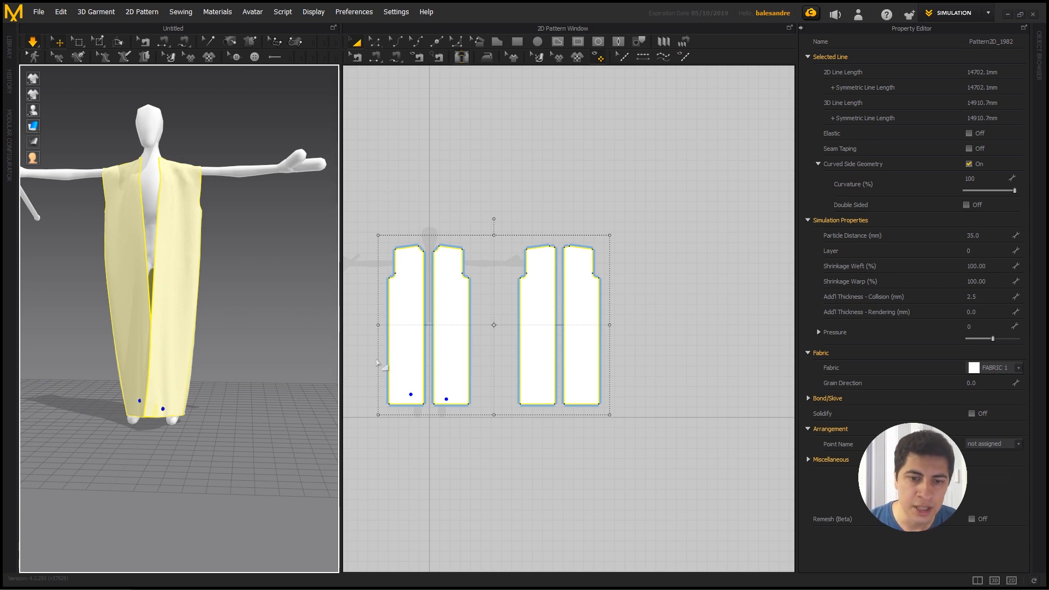
- Shorten the side seams from the hem to about 759.4 mm on both the front and back panels to form side slits
middle_click_drag(420, 343, 475, 322)
scroll(206, 319, "up", 3)
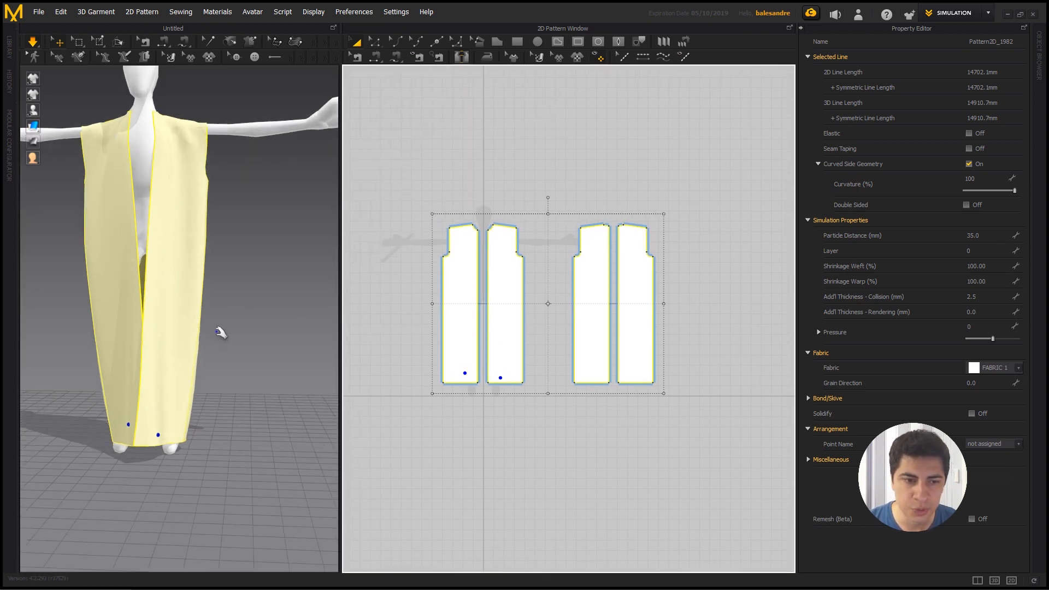
right_click_drag(217, 330, 354, 228)
left_click(356, 56)
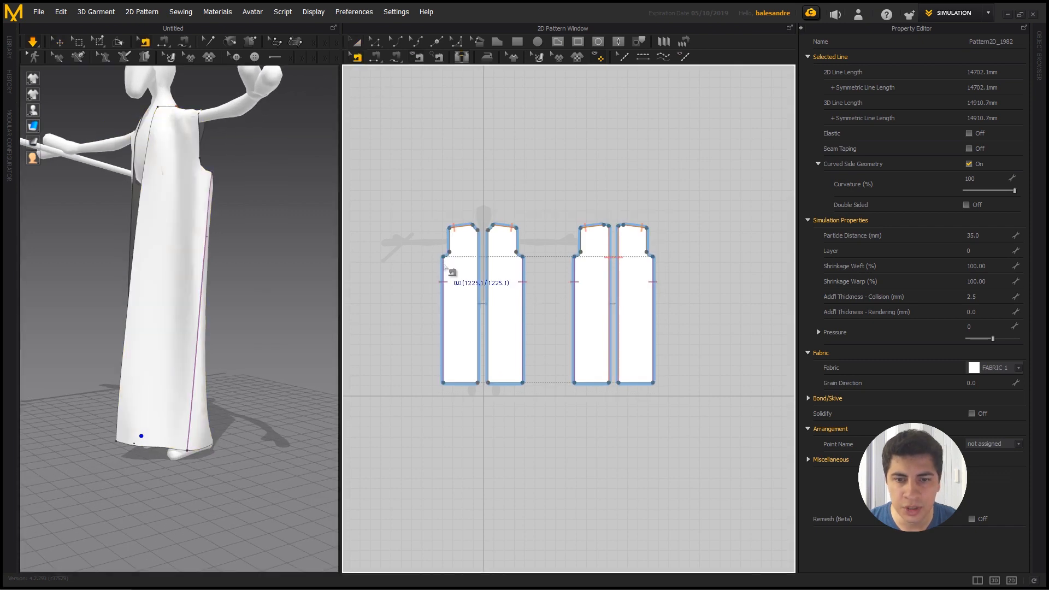
middle_click_drag(547, 320, 550, 306)
scroll(486, 342, "up", 5)
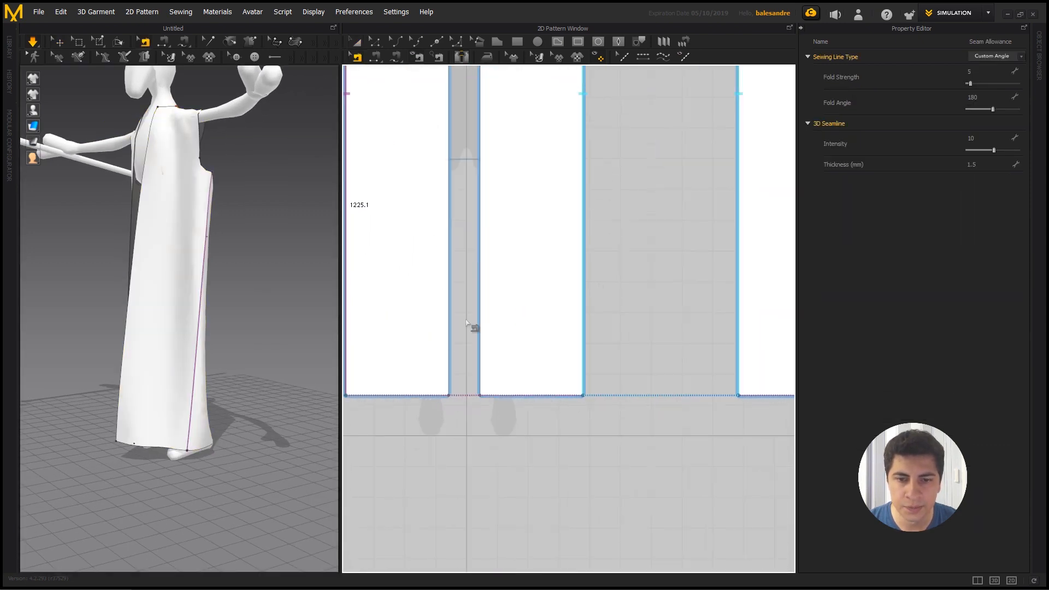
scroll(445, 339, "down", 3)
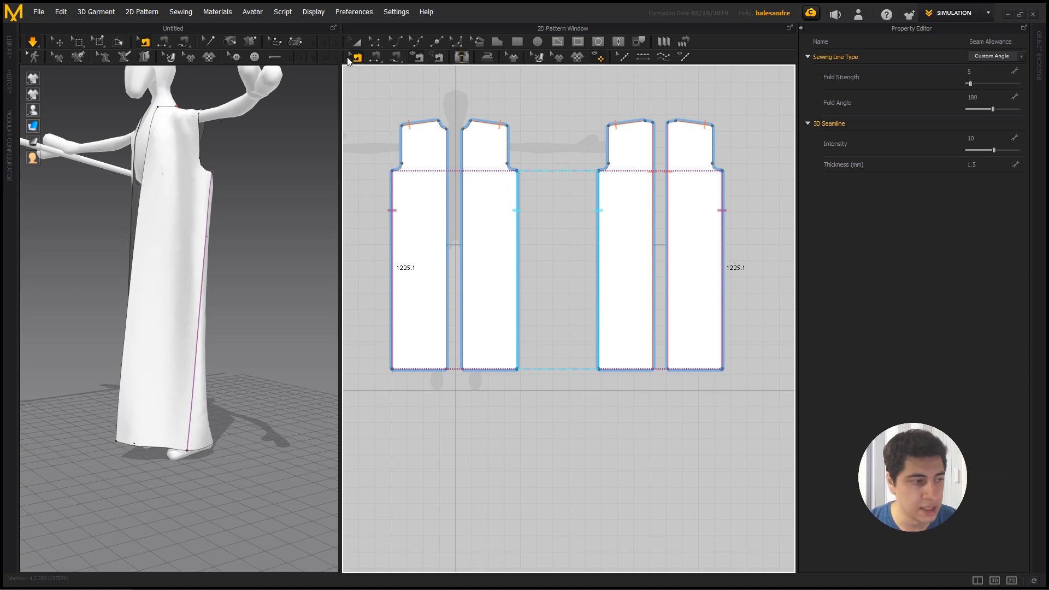
left_click_drag(392, 368, 397, 296)
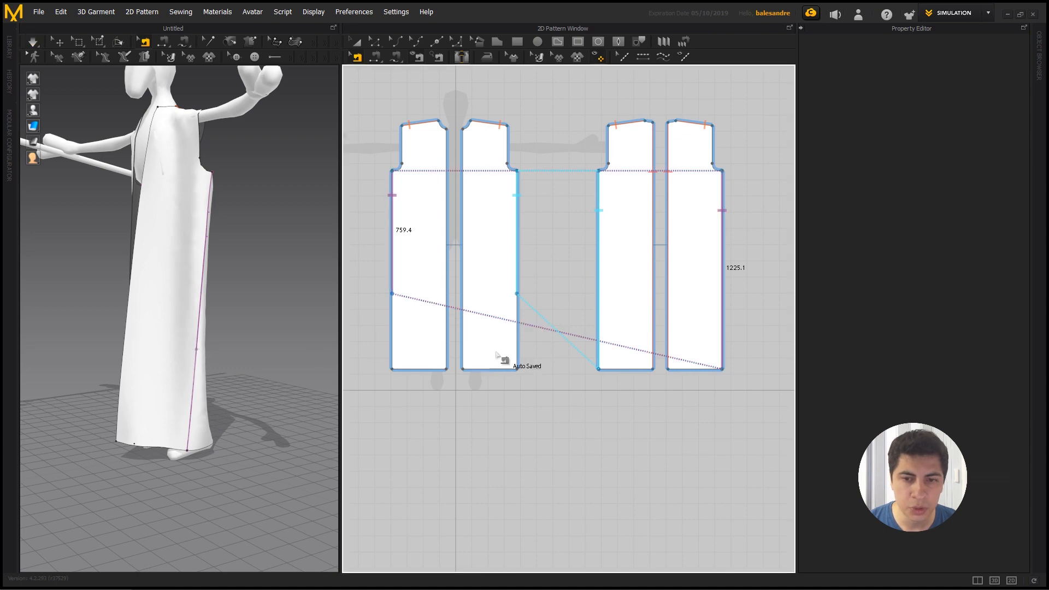
right_click_drag(136, 361, 340, 365)
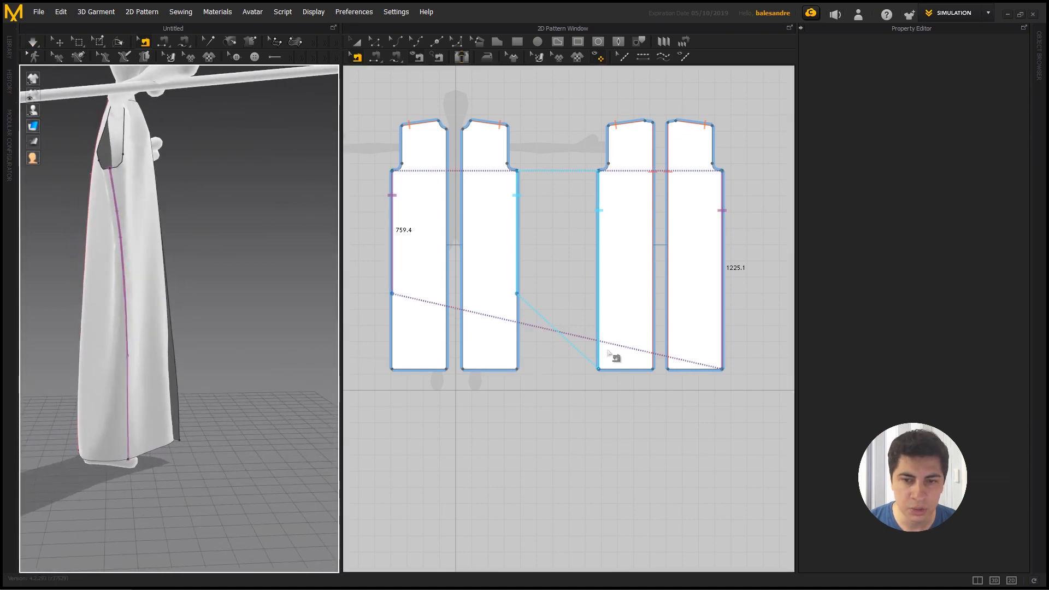
left_click_drag(600, 372, 600, 294)
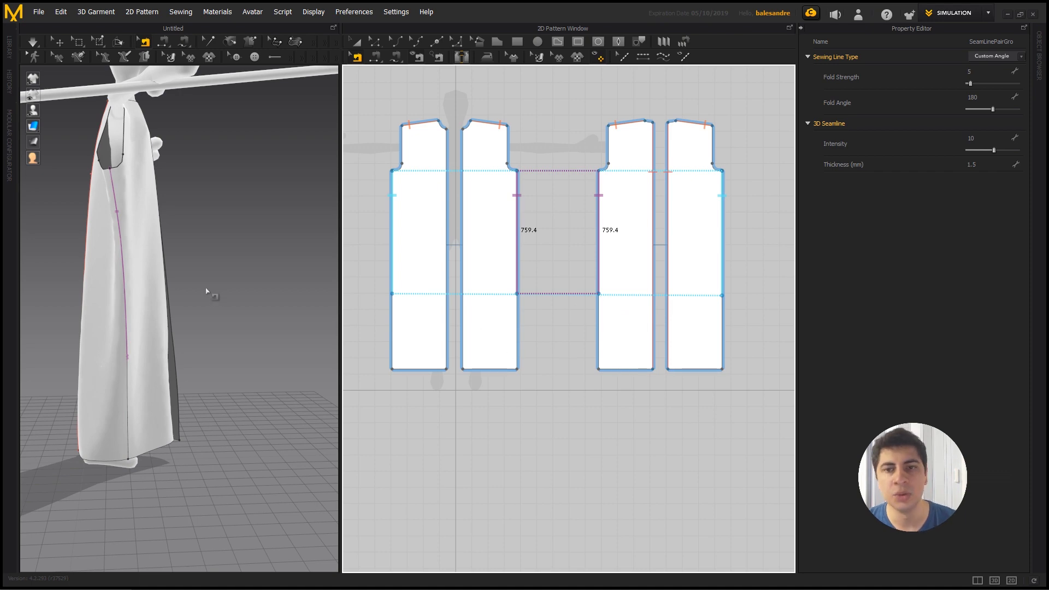
- Shorten the centre back seam from the hem to about 1084.2 mm on both back panels to form a back slit
right_click_drag(209, 278, 36, 295)
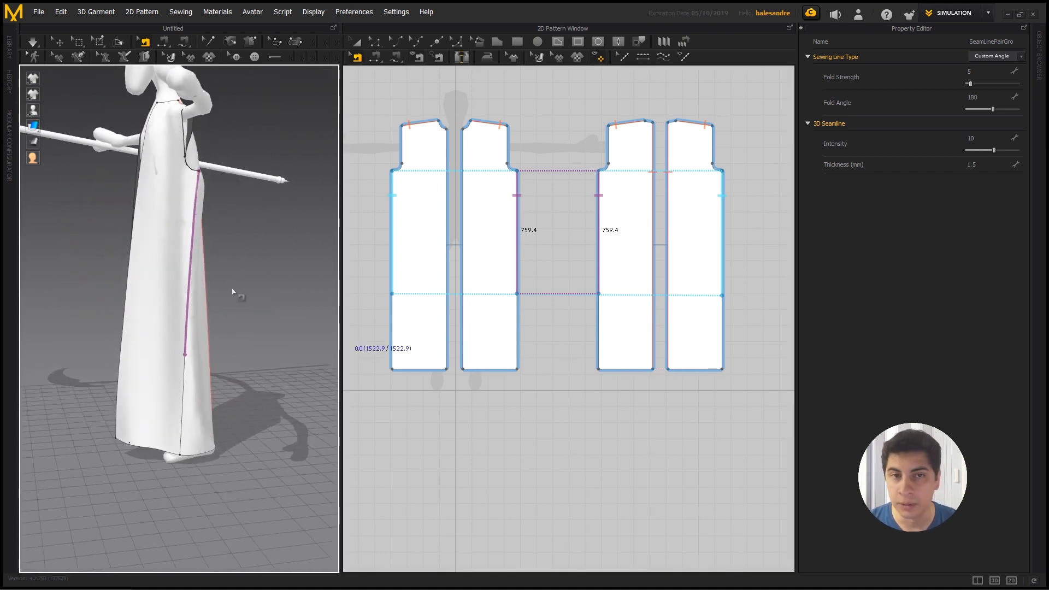
right_click_drag(232, 291, 96, 288)
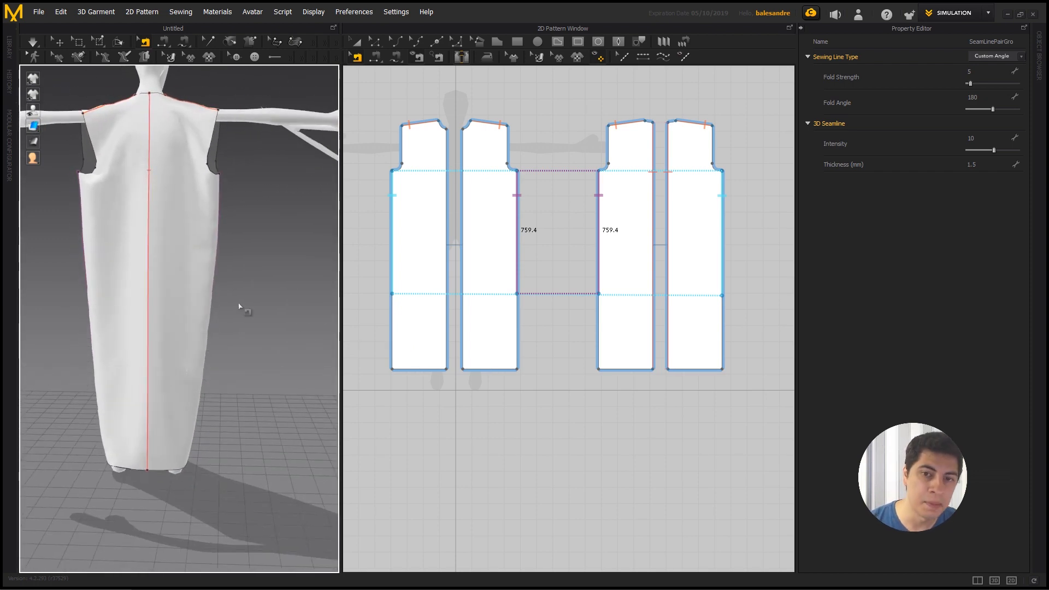
left_click(654, 371)
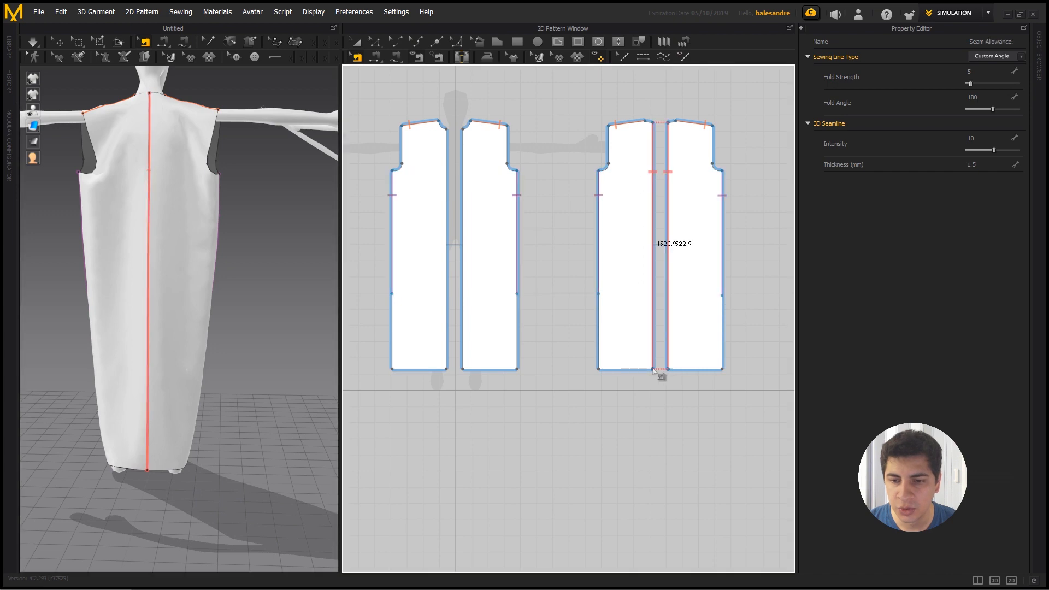
left_click_drag(654, 371, 656, 298)
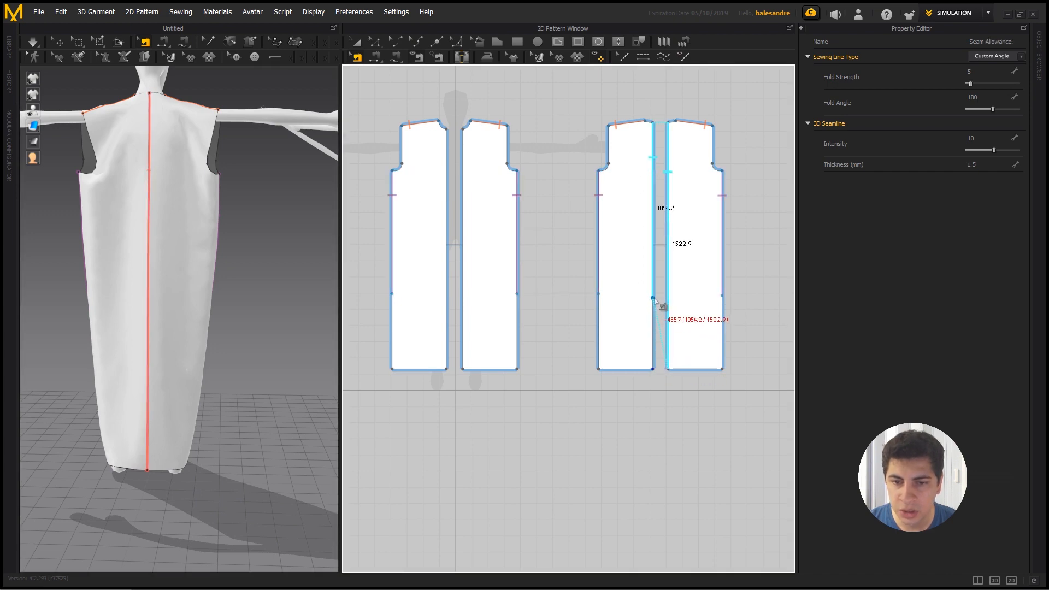
left_click_drag(654, 299, 653, 298)
left_click_drag(668, 370, 667, 299)
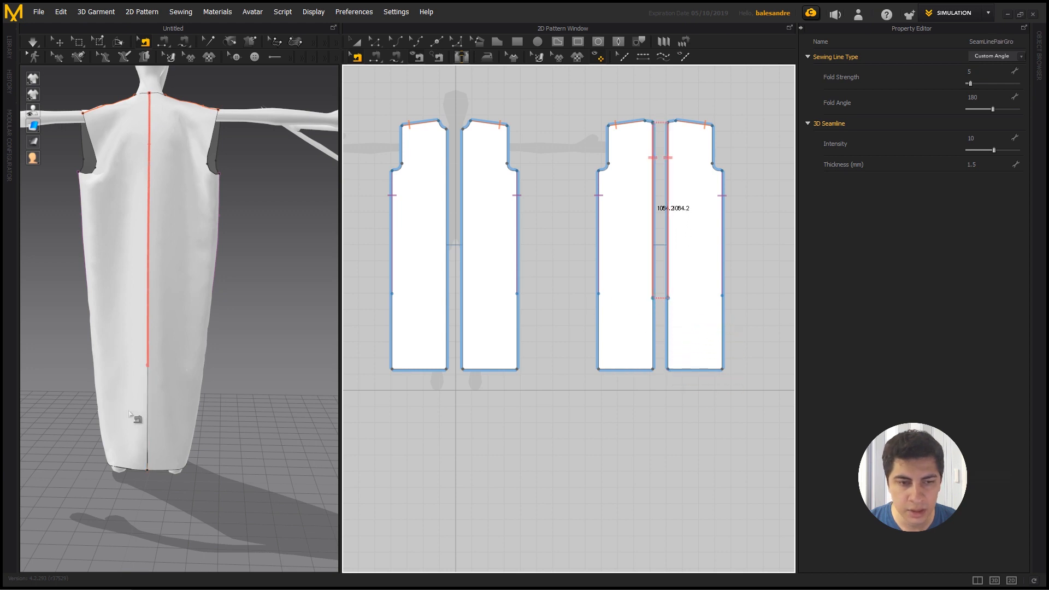
- Simulate the robe and tug the front panels near the hem in 3D to test how the side and back slits open
mouse_move(145, 403)
right_mouse_down()
mouse_move(211, 417)
mouse_move(146, 423)
right_mouse_up()
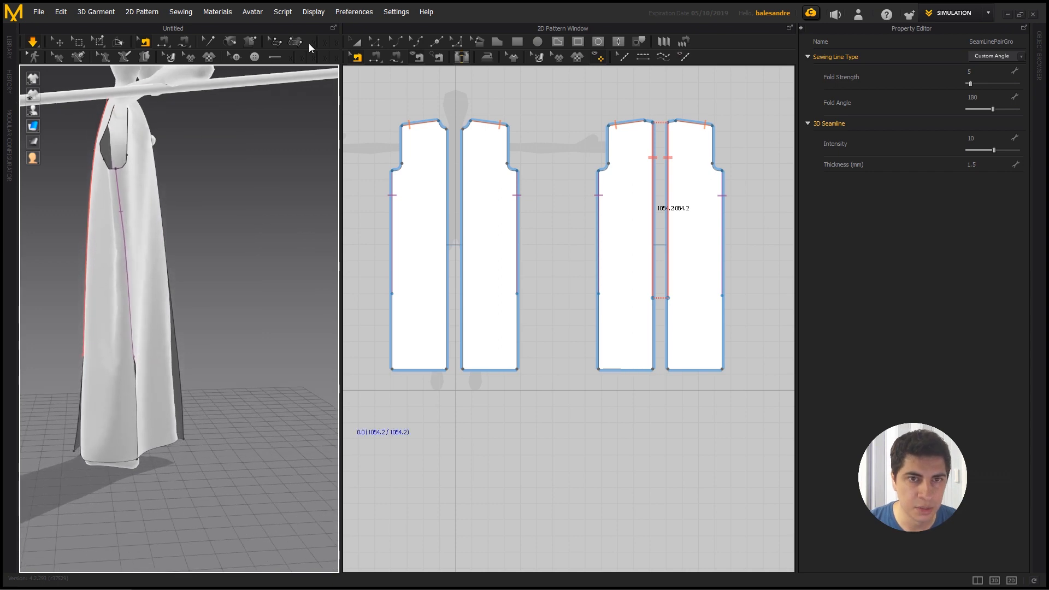
key("a")
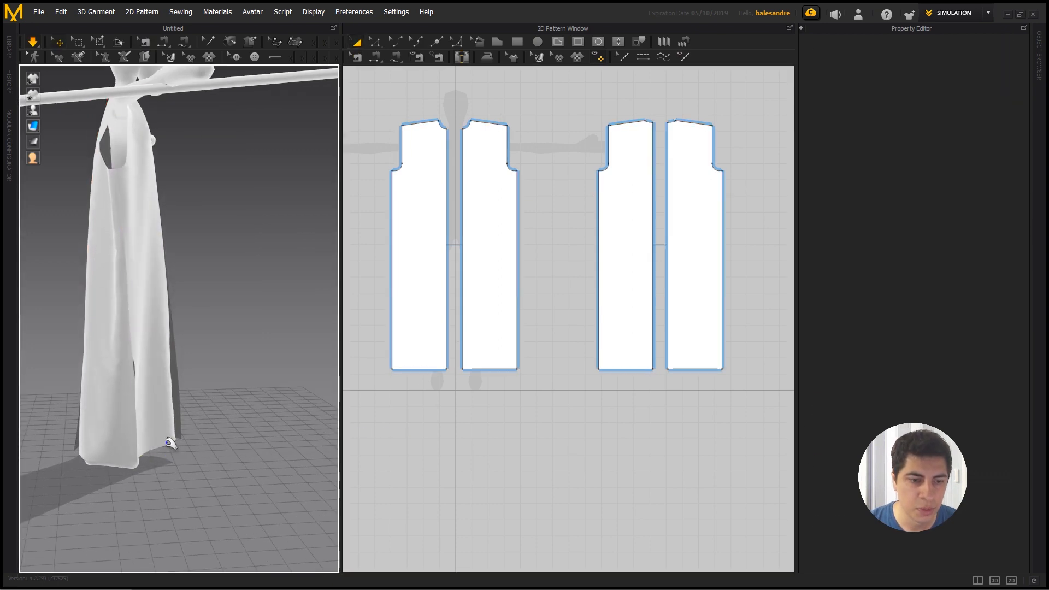
left_click(171, 443)
left_click(84, 453)
right_click_drag(84, 454, 208, 453)
left_click_drag(206, 452, 166, 436)
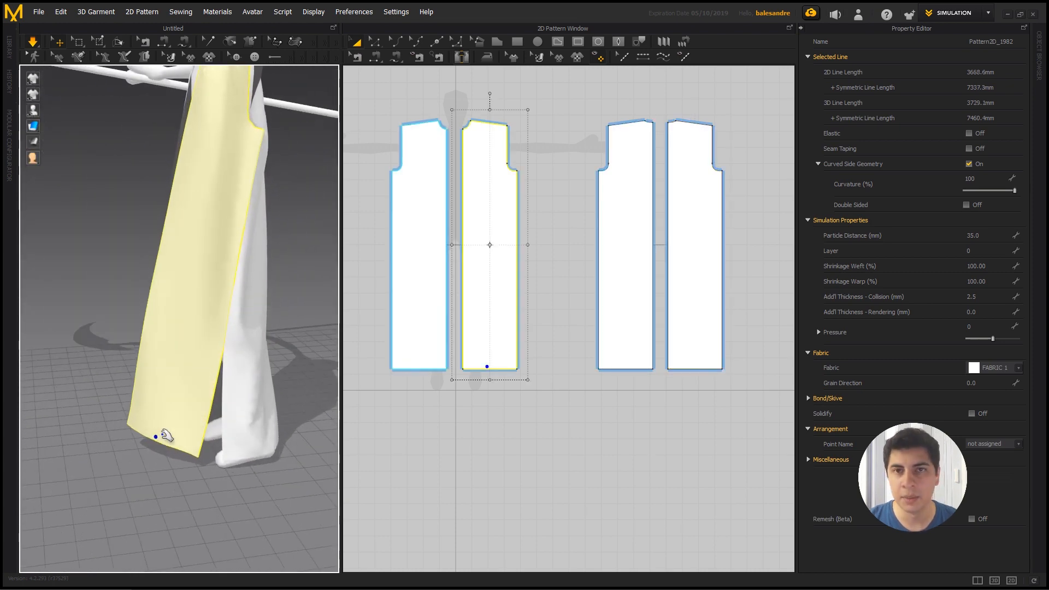
right_click_drag(130, 460, 257, 442)
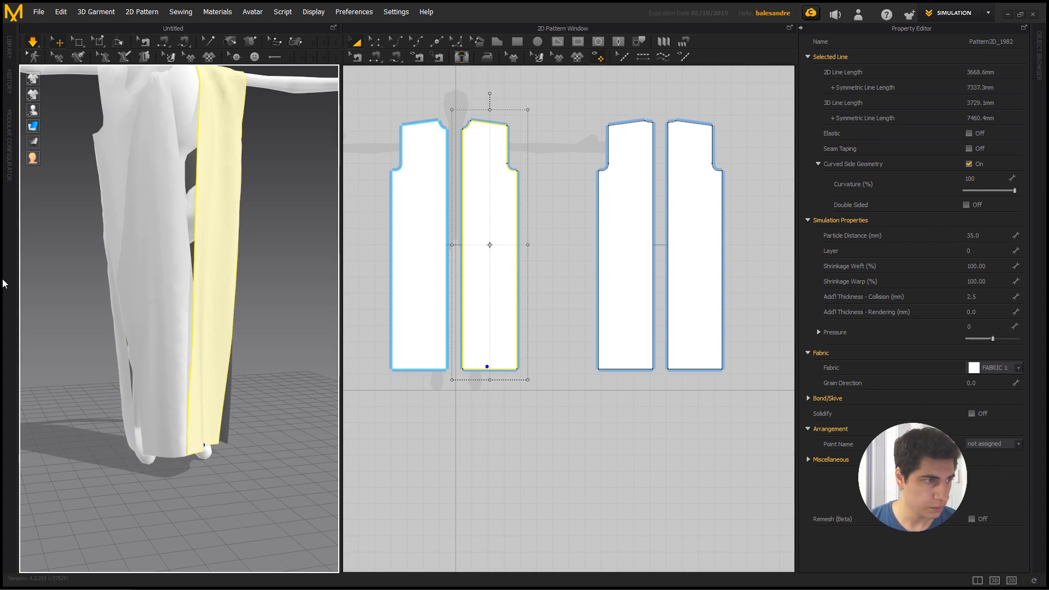
- Collapse the Property Editor to enlarge the 3D and 2D work areas, and frame the whole body and front patterns
left_click(801, 28)
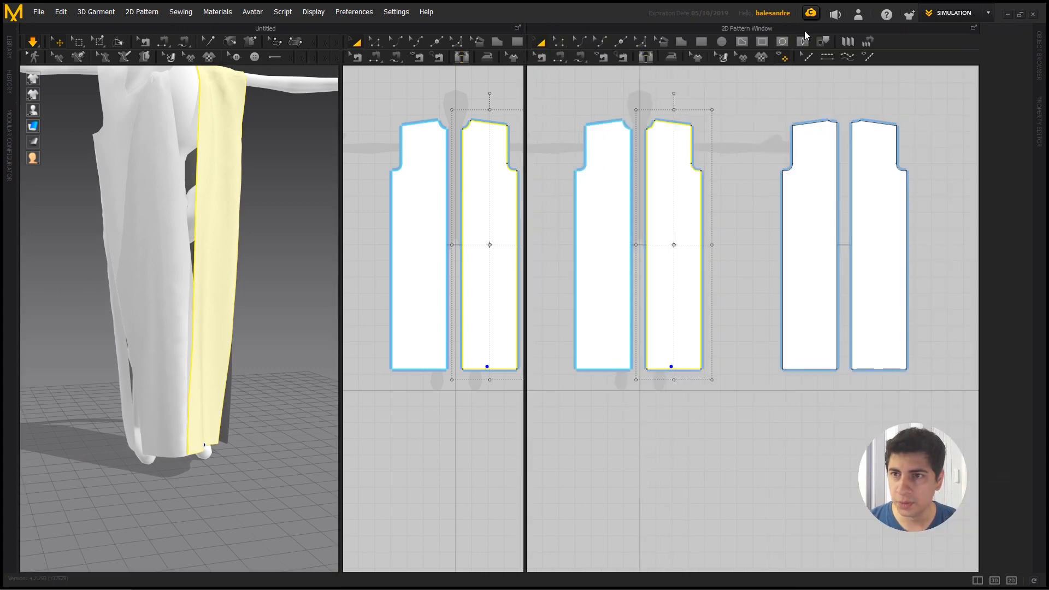
scroll(281, 300, "down", 5)
right_click_drag(280, 300, 312, 286)
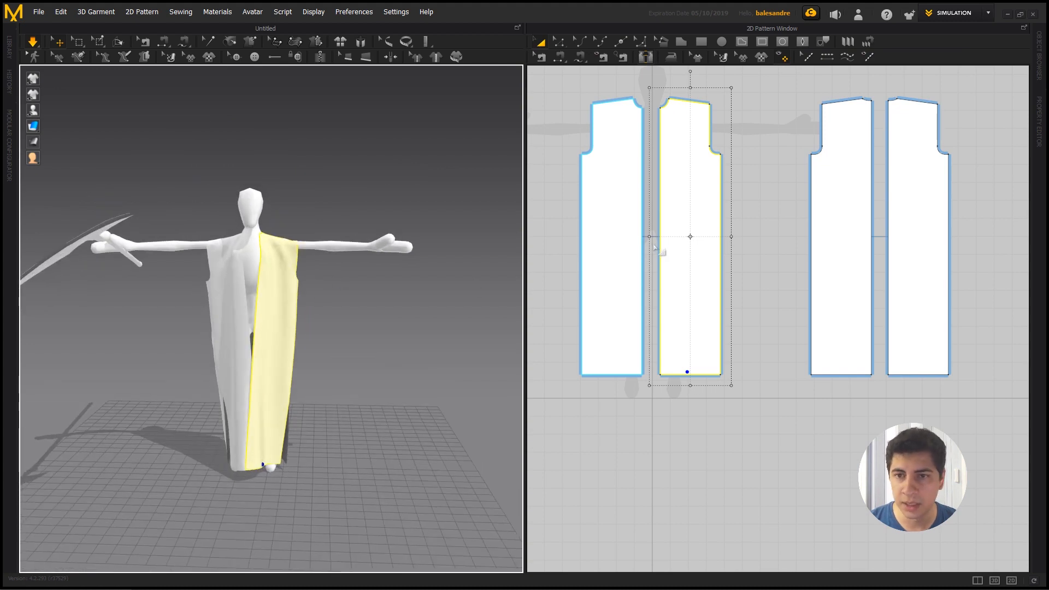
right_click_drag(654, 248, 739, 313)
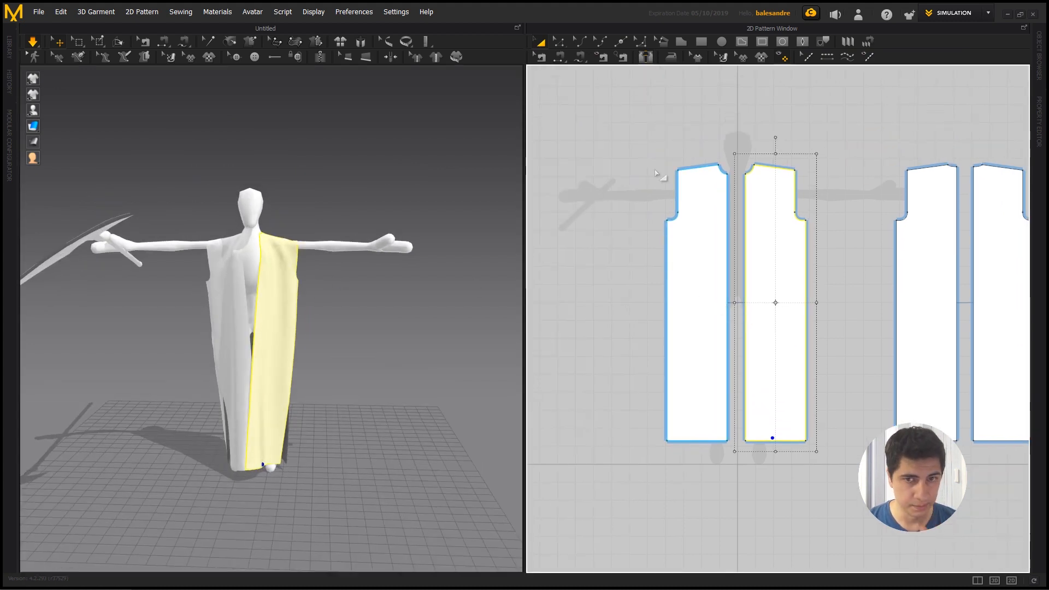
- Draw a rectangular sleeve pattern about 568 mm wide over the avatar's scythe arm, beside the front panels
left_click(702, 43)
middle_click_drag(638, 194, 723, 230)
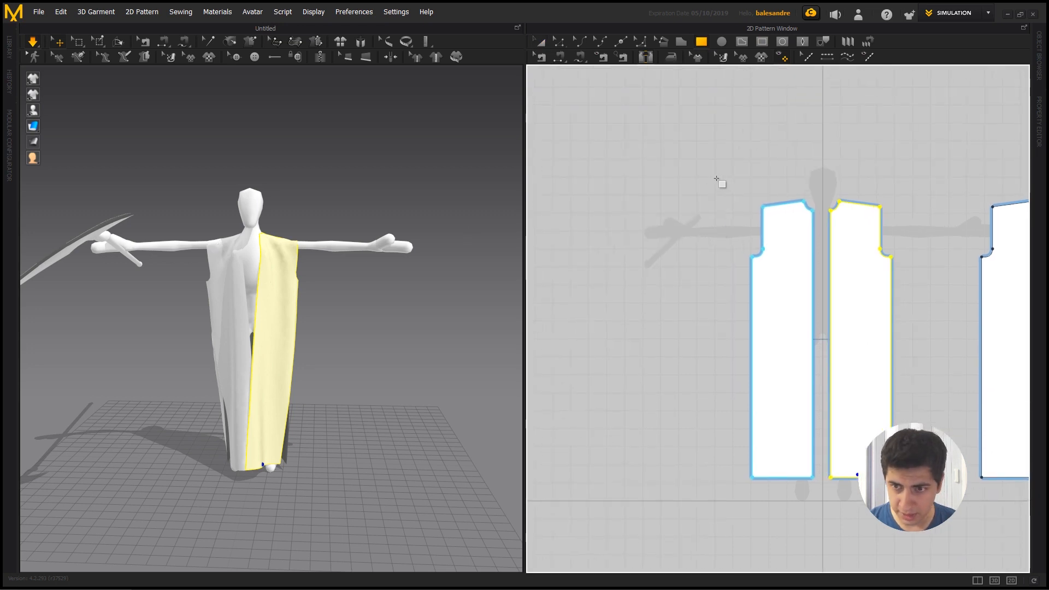
mouse_move(647, 263)
left_mouse_down()
mouse_move(589, 265)
mouse_move(619, 258)
left_mouse_up()
- Move the sleeve rectangle in 3D and rotate it roughly flat so it sits above the arm holding the scythe
right_click_drag(185, 271, 105, 312)
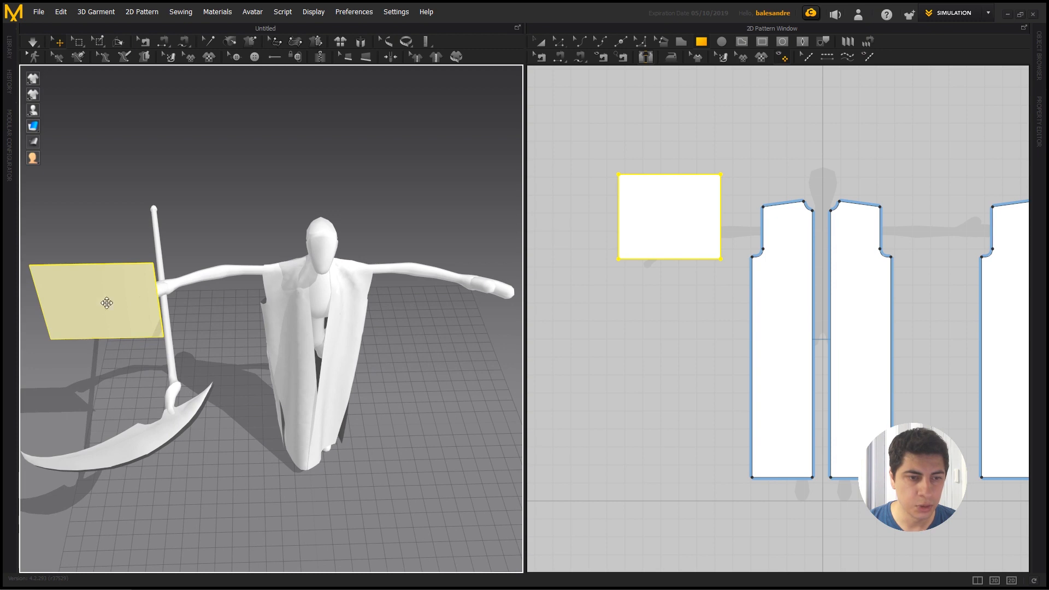
left_click_drag(103, 300, 217, 281)
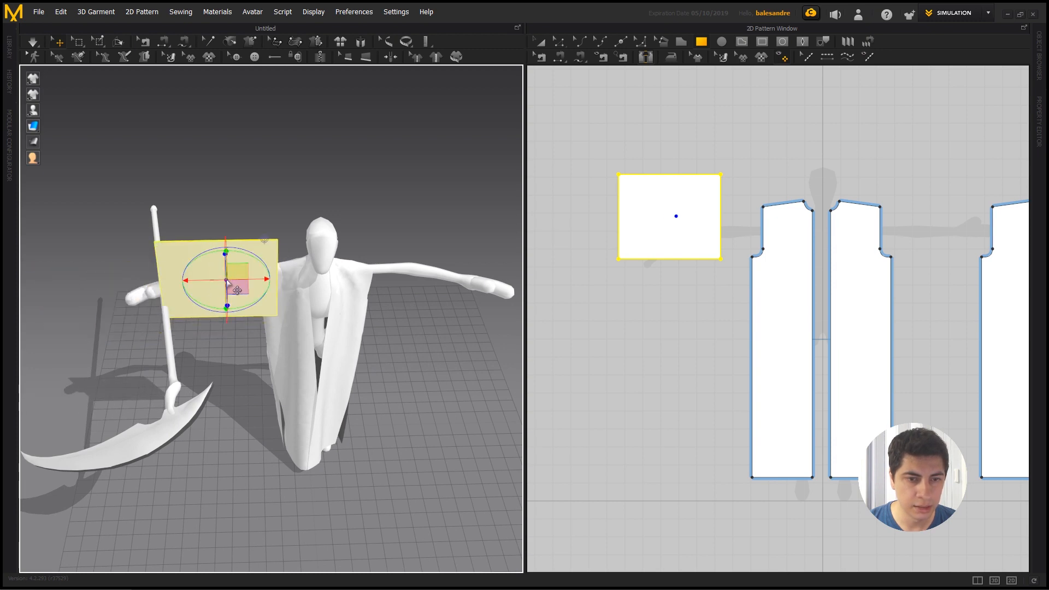
right_click_drag(247, 341, 344, 295)
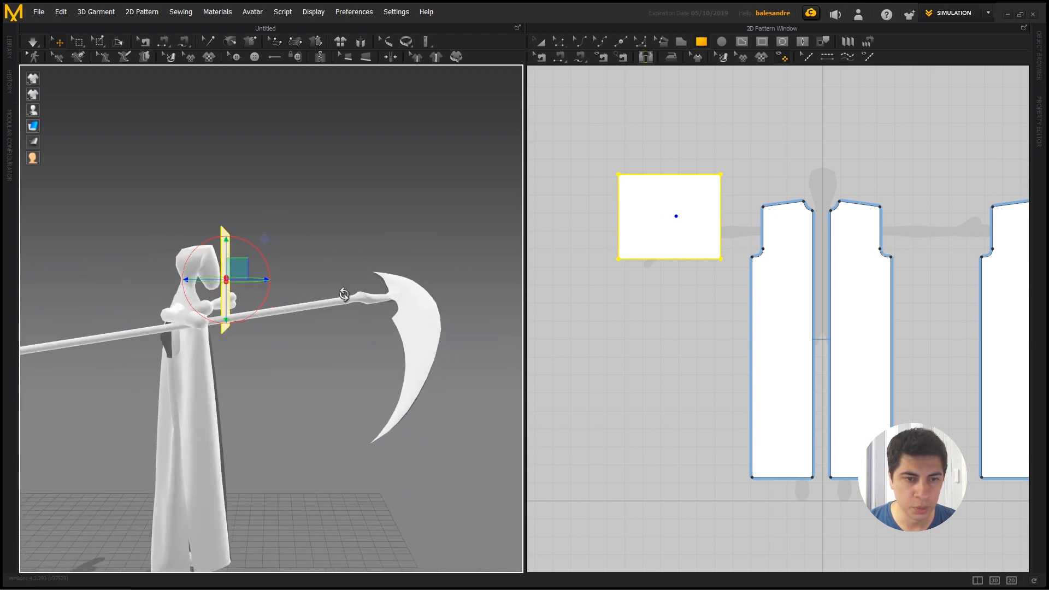
left_click_drag(265, 300, 271, 227)
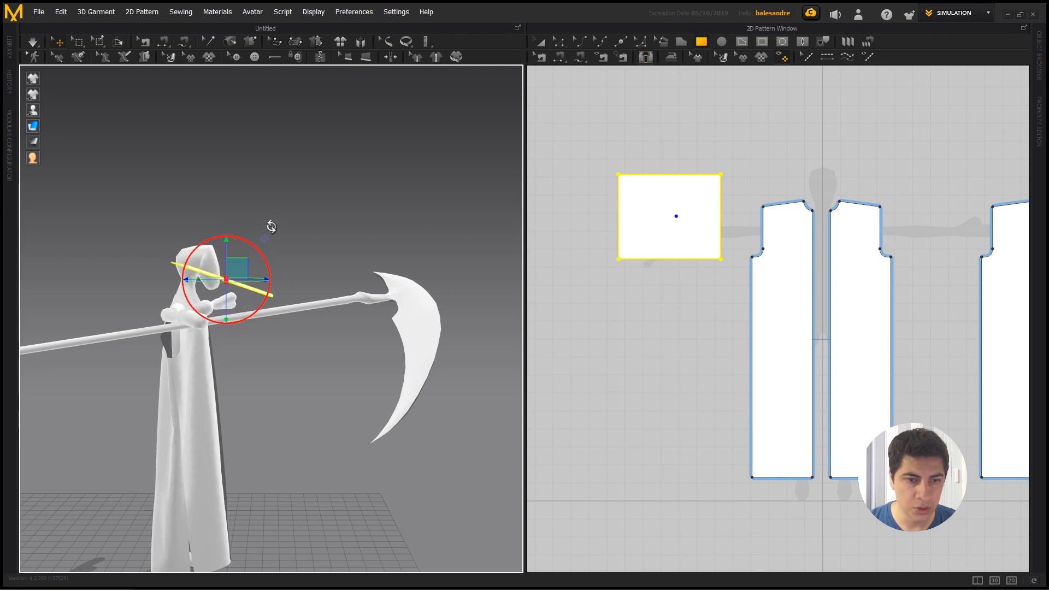
left_click_drag(242, 265, 196, 279)
right_click_drag(269, 282, 138, 322)
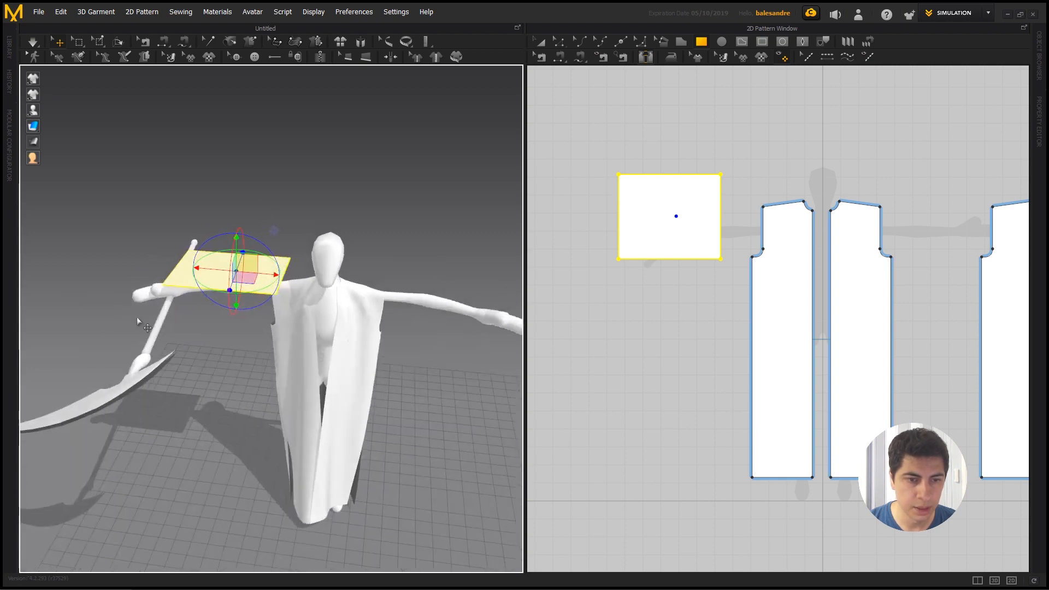
- Simulate briefly to drape the sleeve rectangle over the arm
key("space")
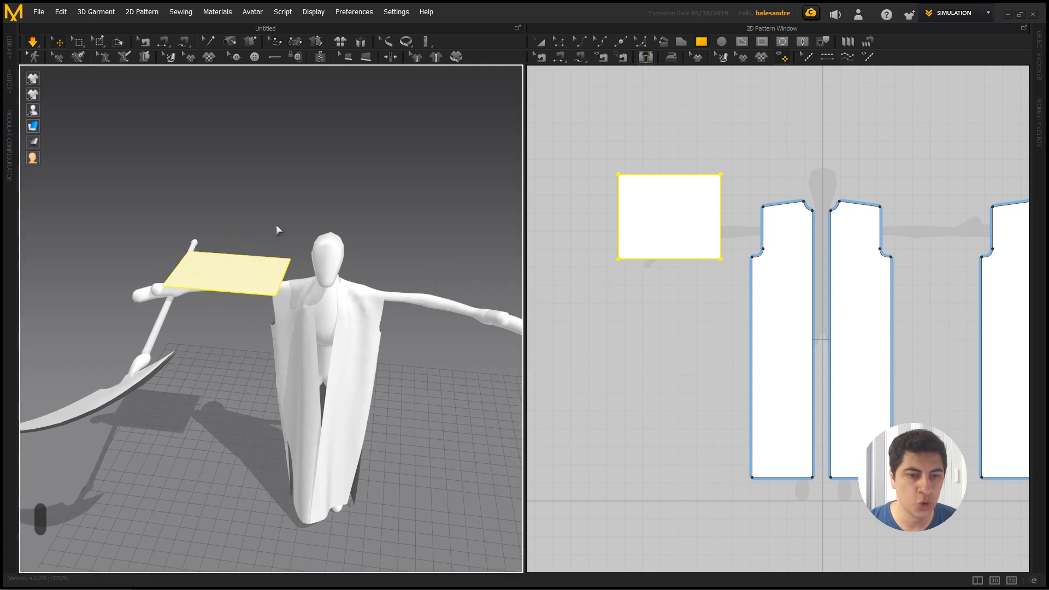
key("space")
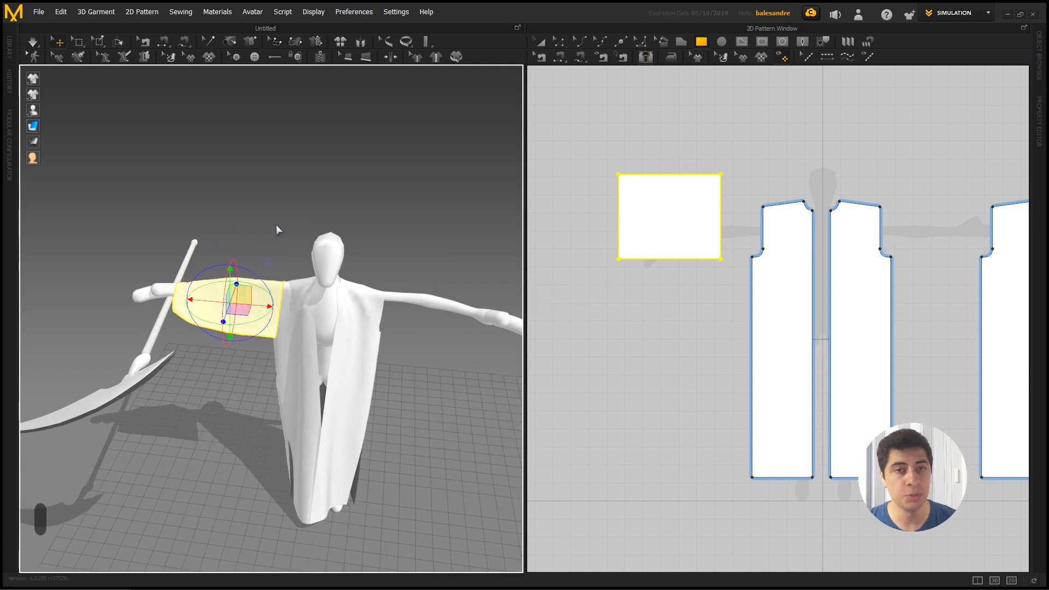
right_click_drag(346, 181, 283, 229)
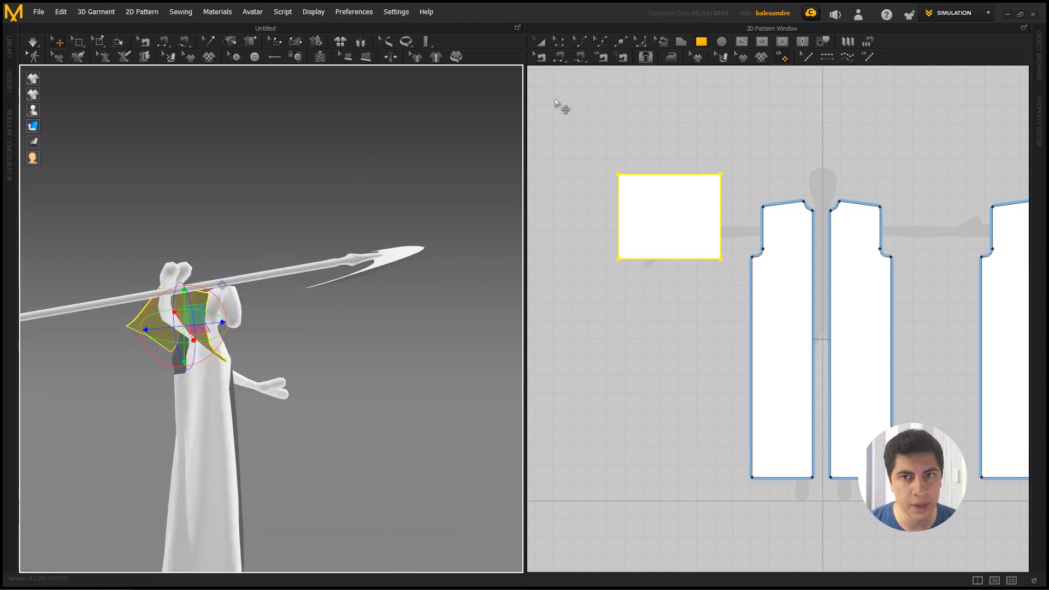
- Sew the sleeve's upper and lower edges together and simulate to close it into a tube around the arm
left_click(557, 58)
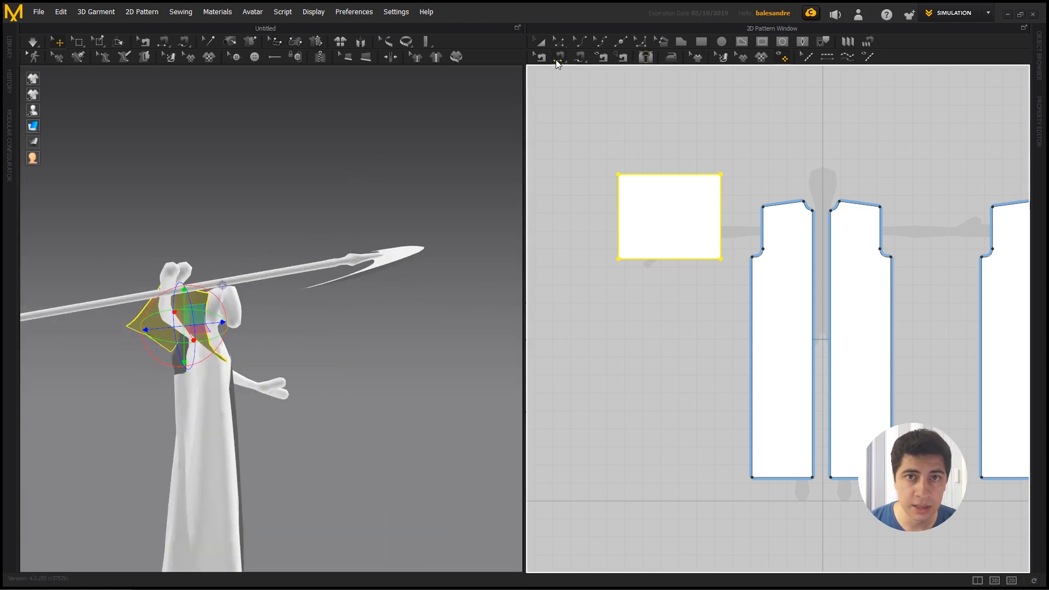
left_click(645, 260)
right_click_drag(269, 328, 177, 351)
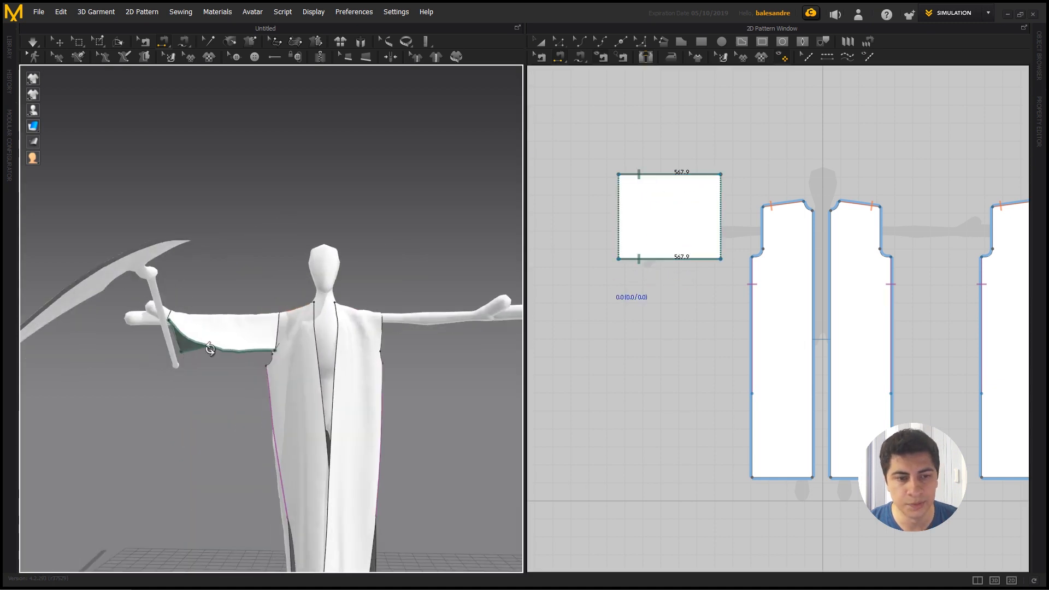
key("space")
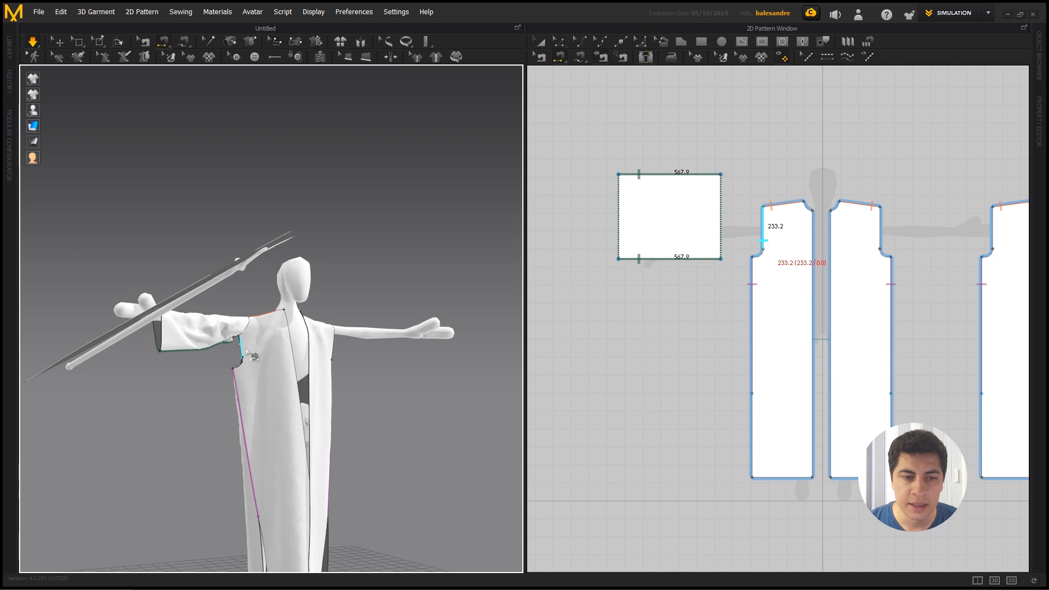
left_click(615, 182)
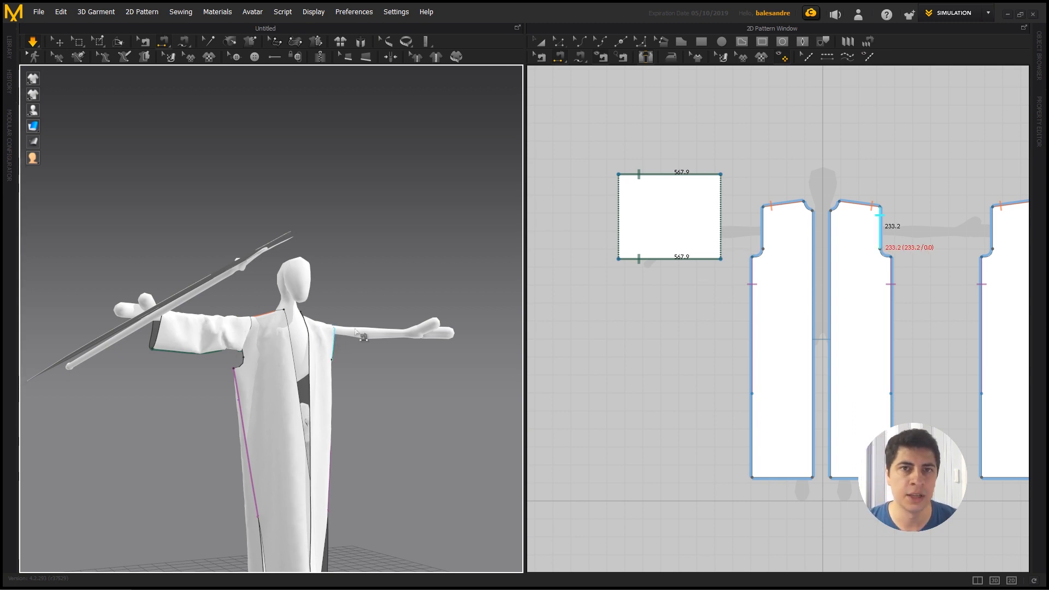
right_click_drag(355, 308, 332, 315)
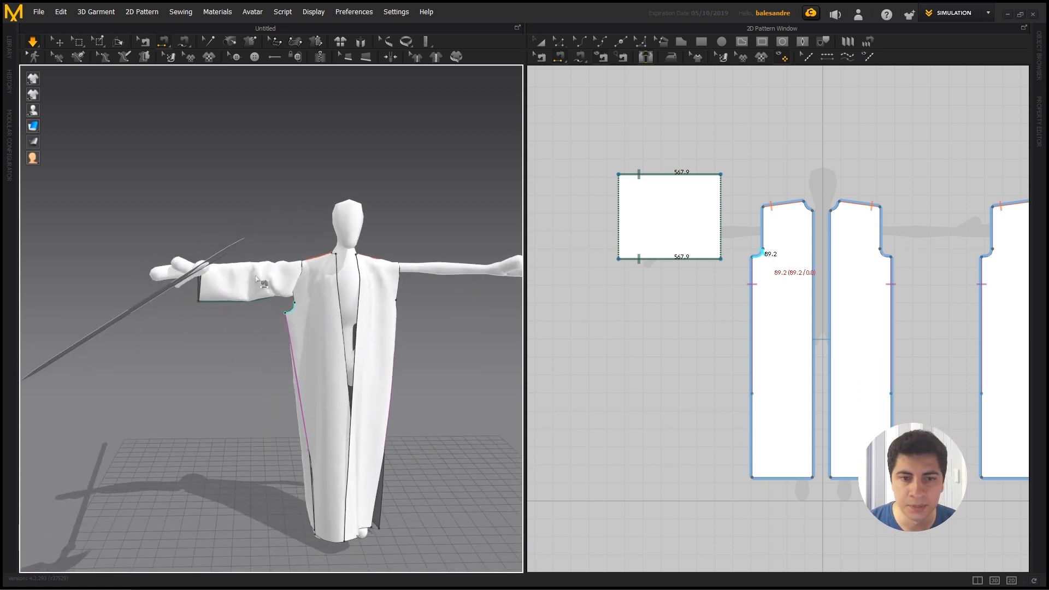
- Extend the sleeve rectangle downward for a looser fit, then simulate and tug it into place on the arm
left_click(539, 41)
left_click(652, 206)
left_click(653, 207)
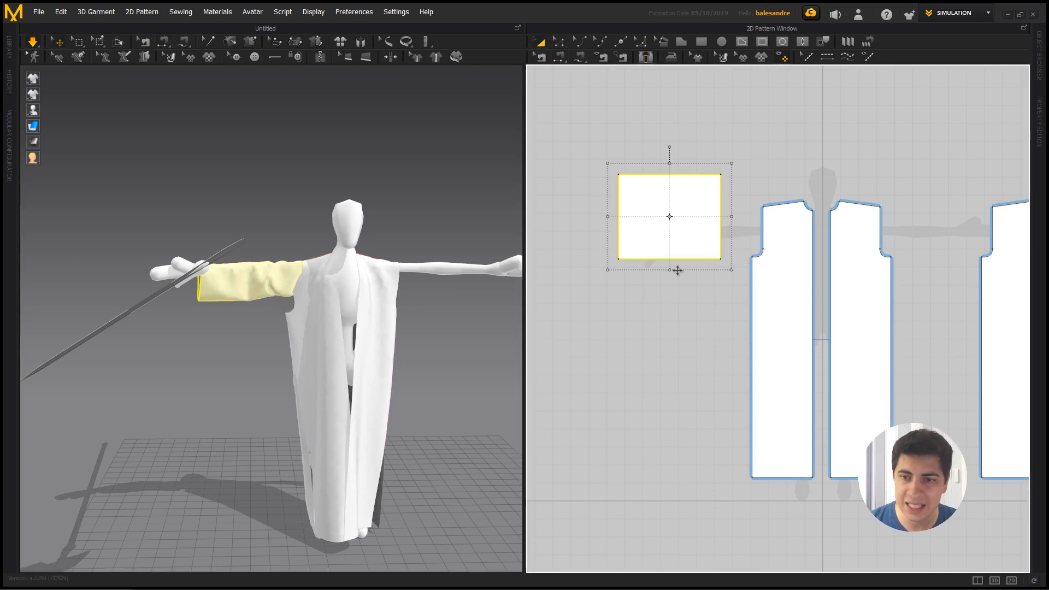
left_click_drag(669, 309, 670, 306)
key("space")
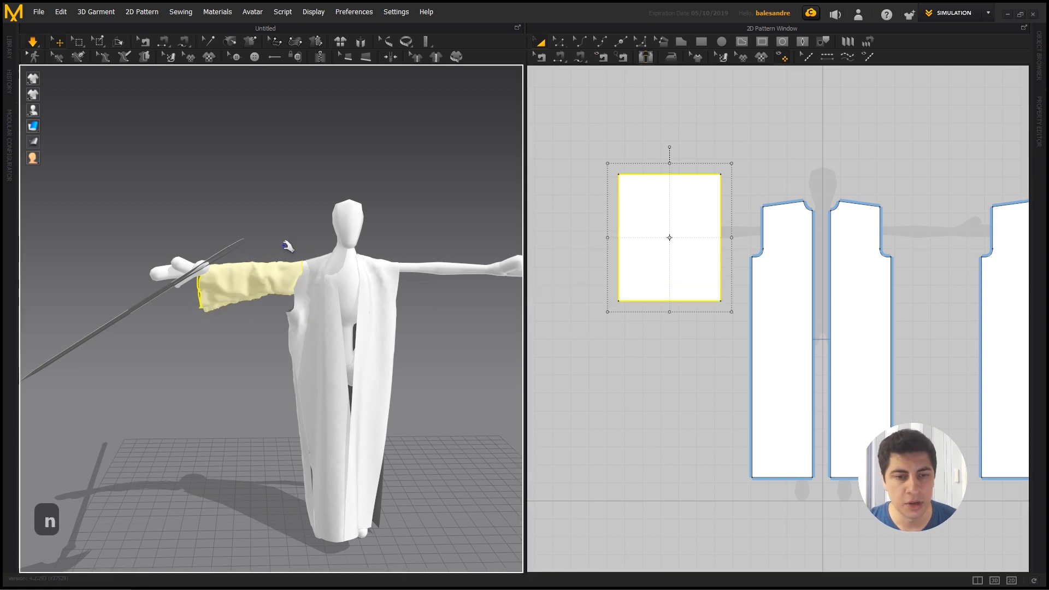
left_click_drag(258, 293, 220, 286)
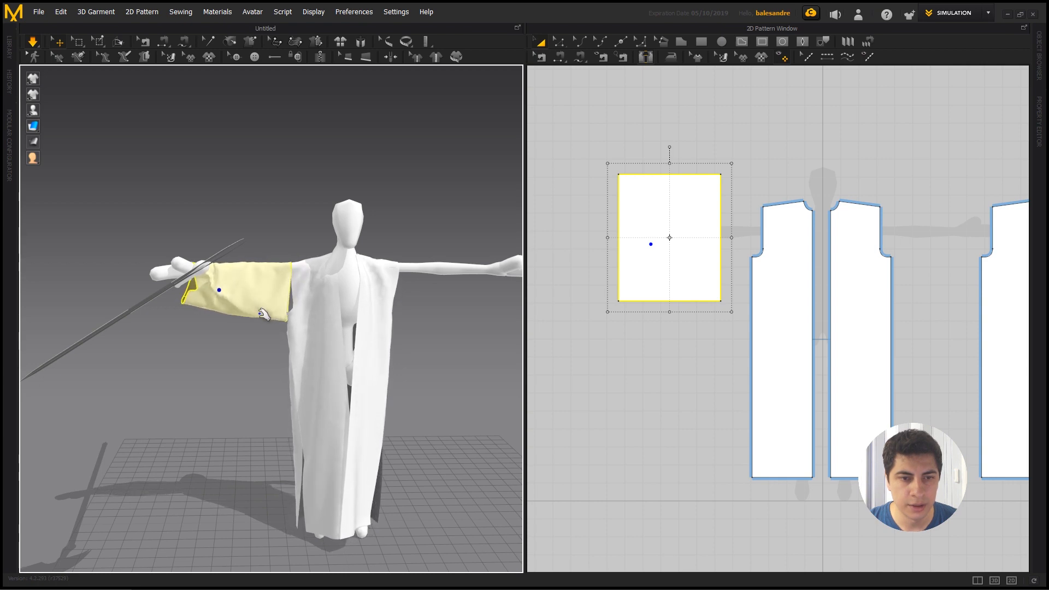
right_click_drag(198, 346, 162, 334)
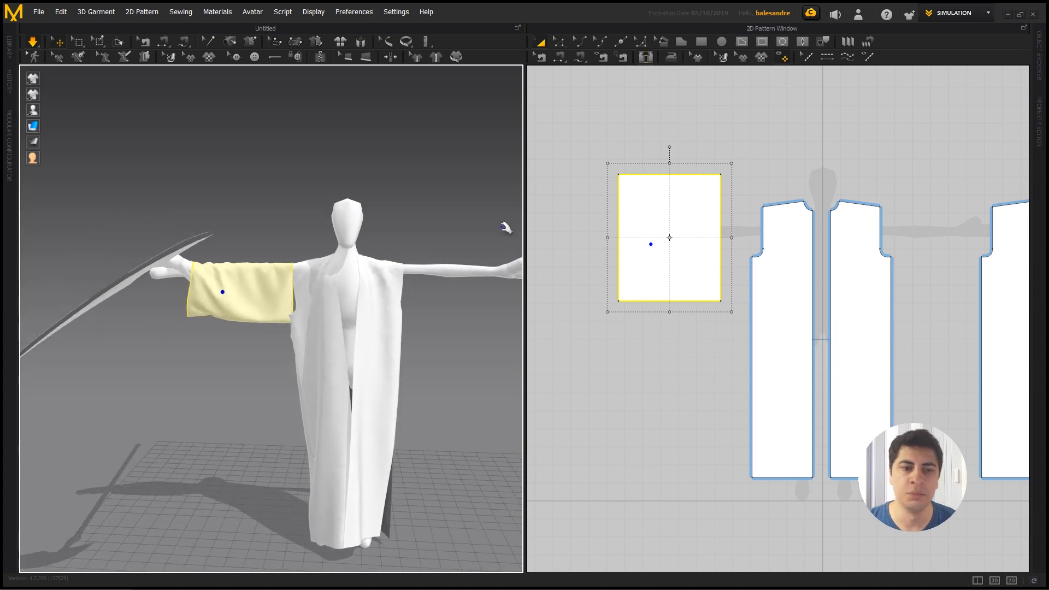
left_click(571, 128)
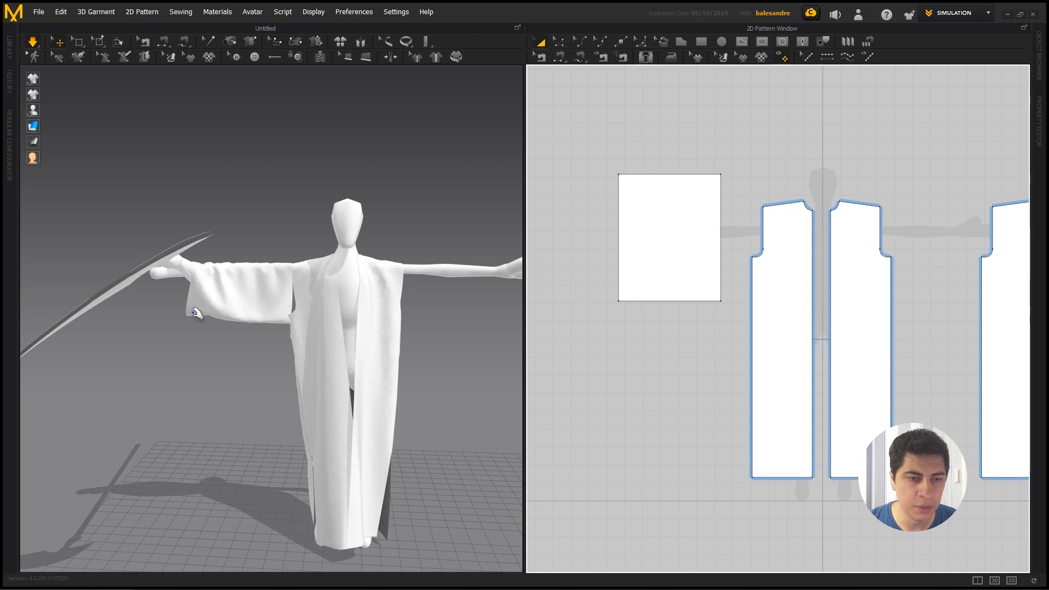
- Flare the sleeve into a trapezoid by moving the lower cuff corner down and the upper cuff corner up
left_click(557, 42)
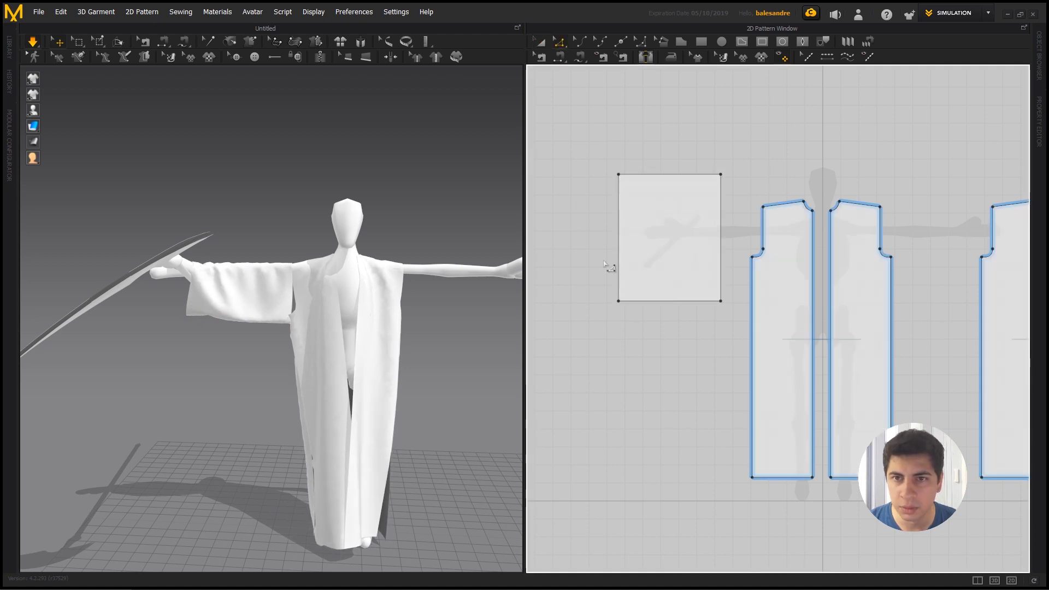
left_click_drag(619, 305, 619, 337)
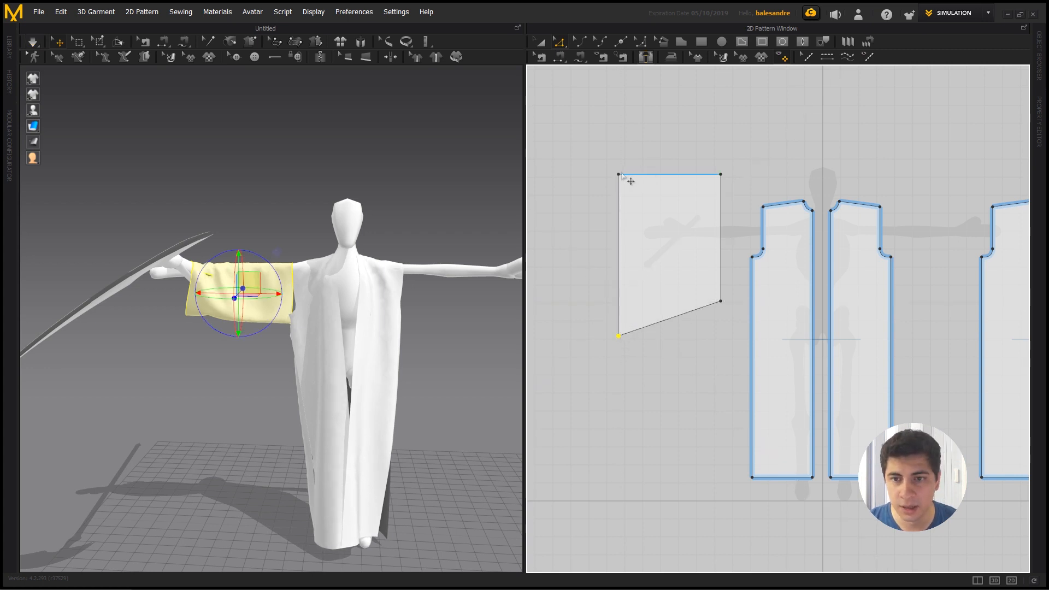
left_click_drag(619, 174, 619, 138)
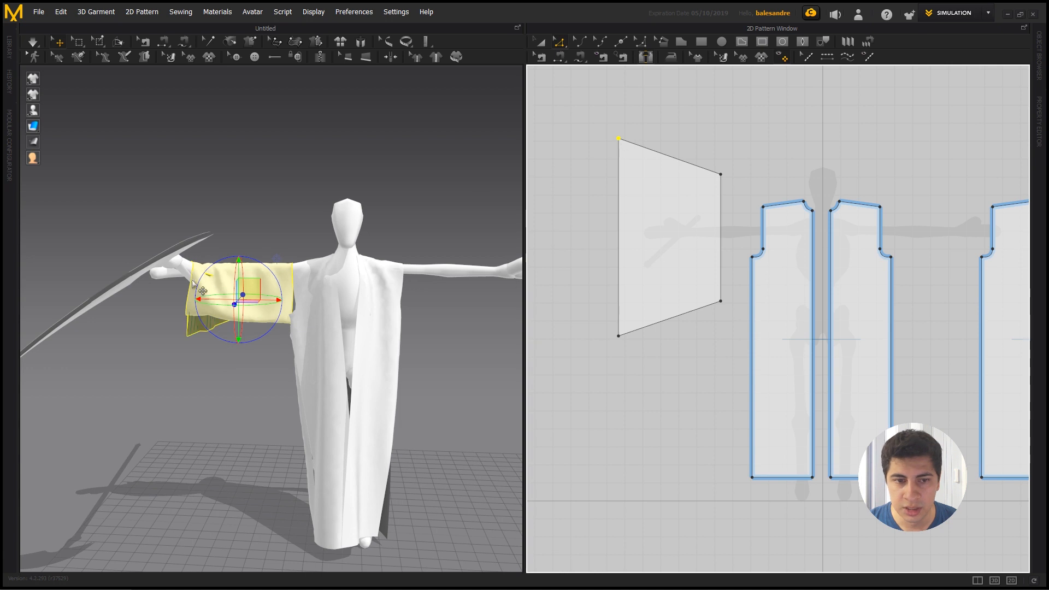
- Simulate the flared sleeve and tug it in 3D near the cuff and shoulder to settle it on the arm
right_click_drag(256, 219, 257, 220)
key("space")
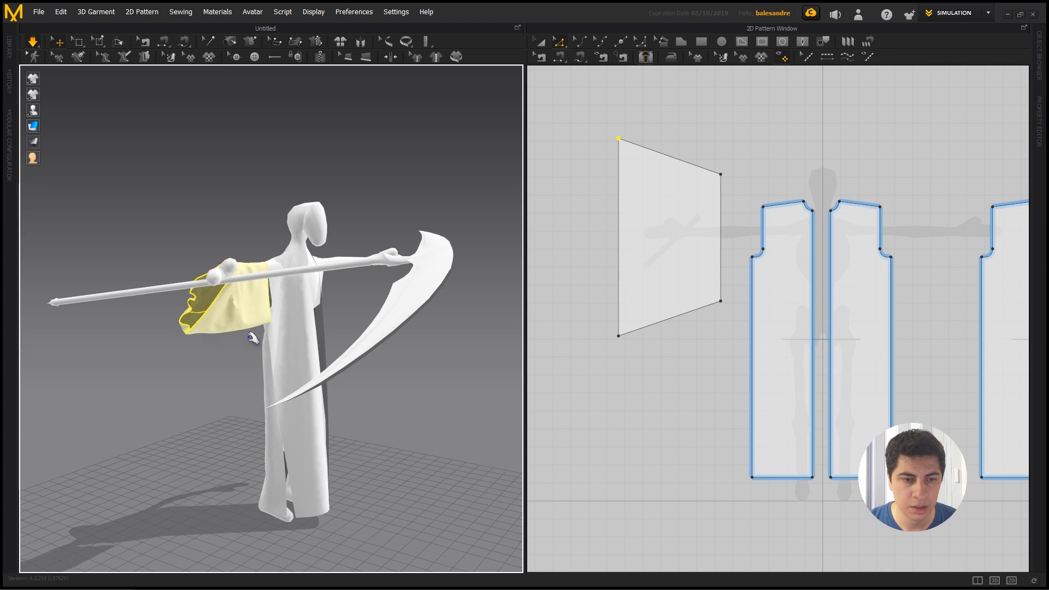
key("2")
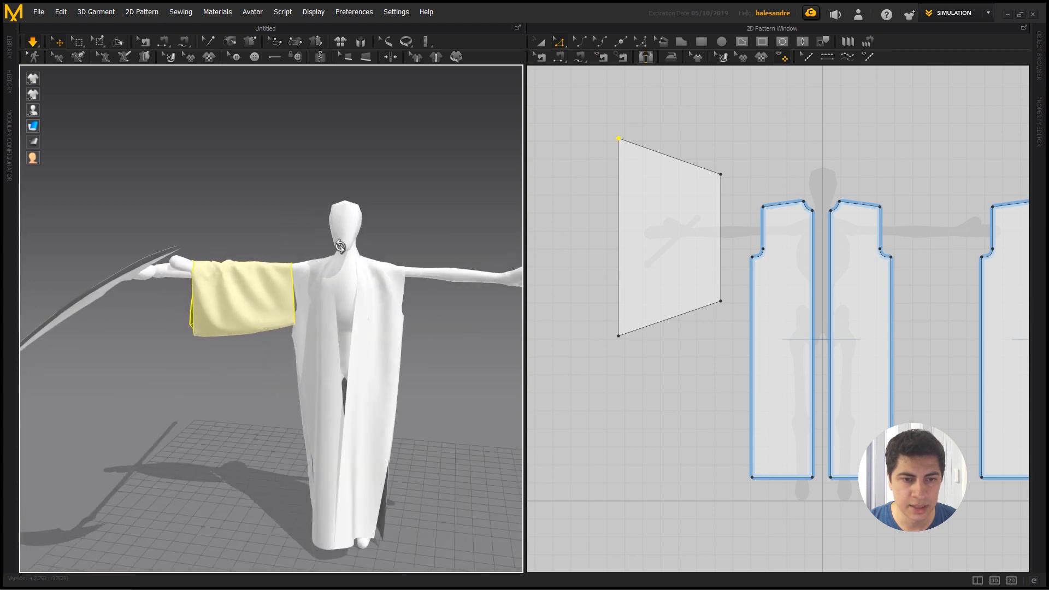
right_click_drag(340, 246, 349, 241)
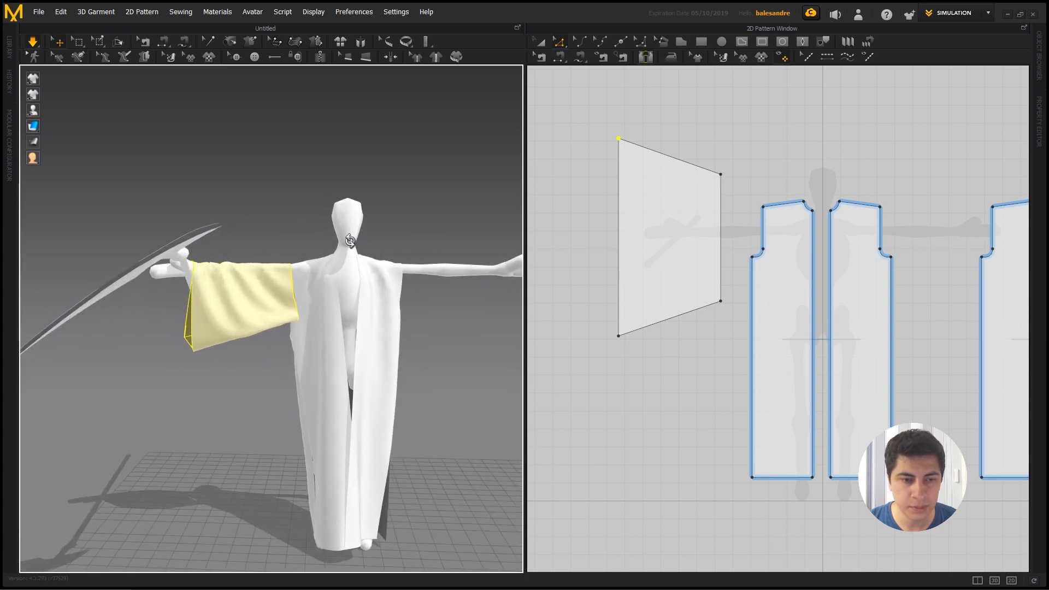
left_click_drag(215, 274, 204, 265)
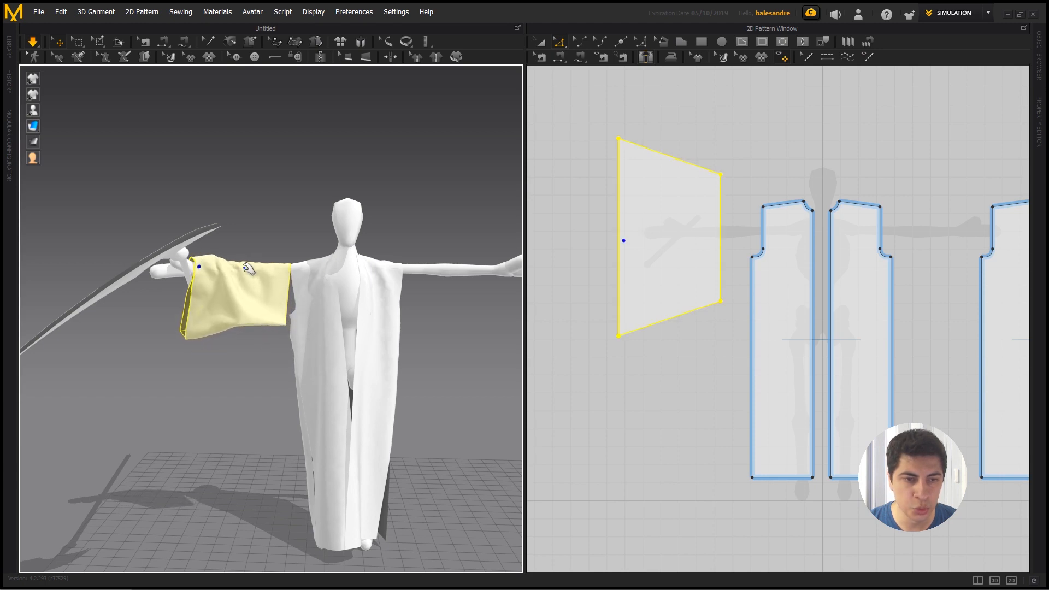
left_click_drag(287, 266, 285, 260)
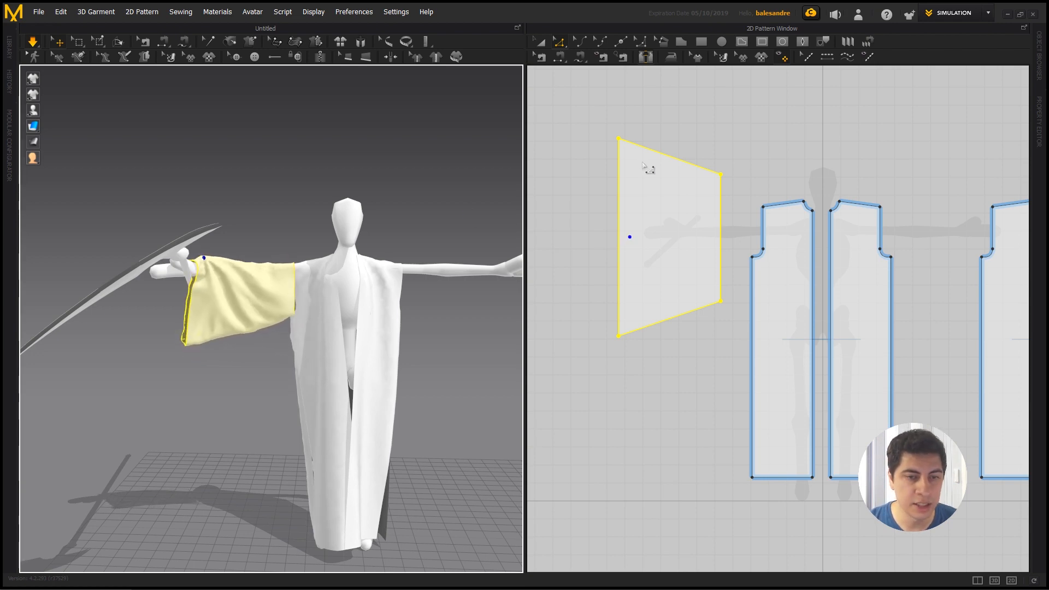
left_click(539, 44)
left_click(579, 94)
scroll(640, 181, "down", 3)
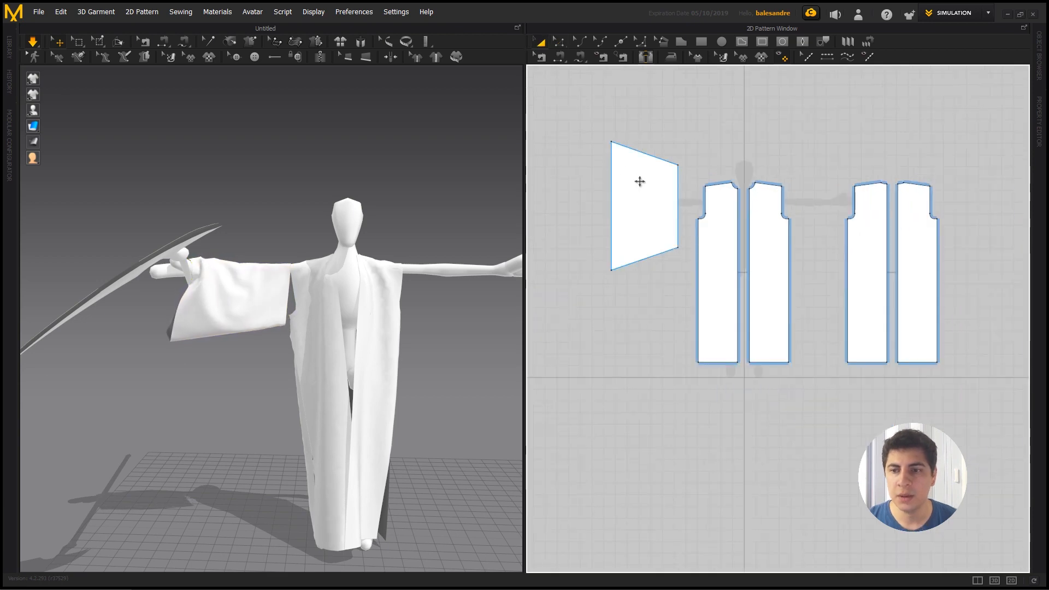
- Create a mirrored, linked copy of the flared sleeve pattern and place it on the opposite side of the body panels
right_click_drag(640, 181, 583, 229)
left_click(592, 236)
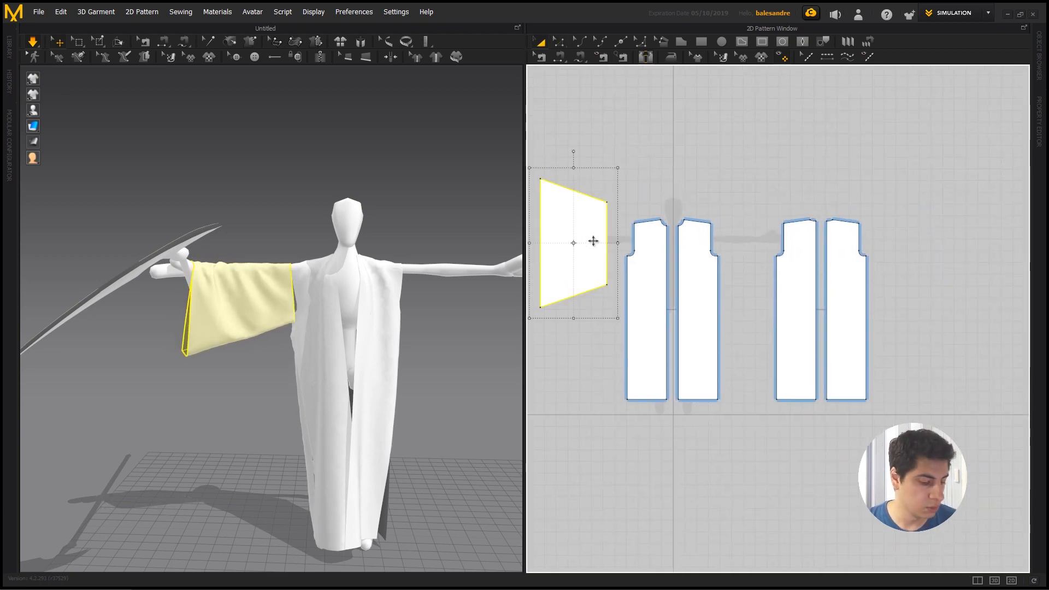
key("ctrl+d")
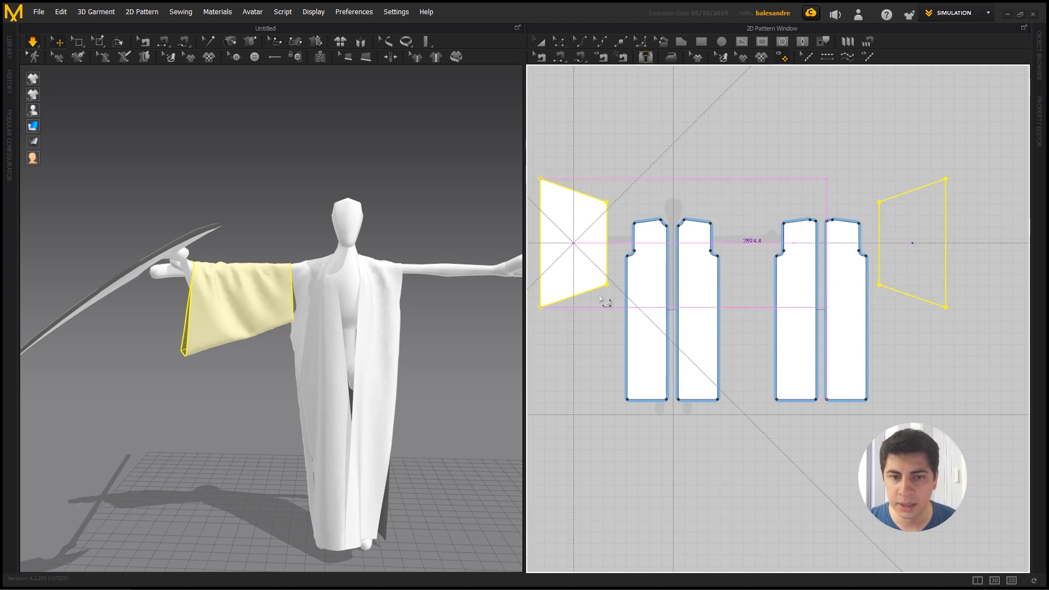
left_click(604, 292)
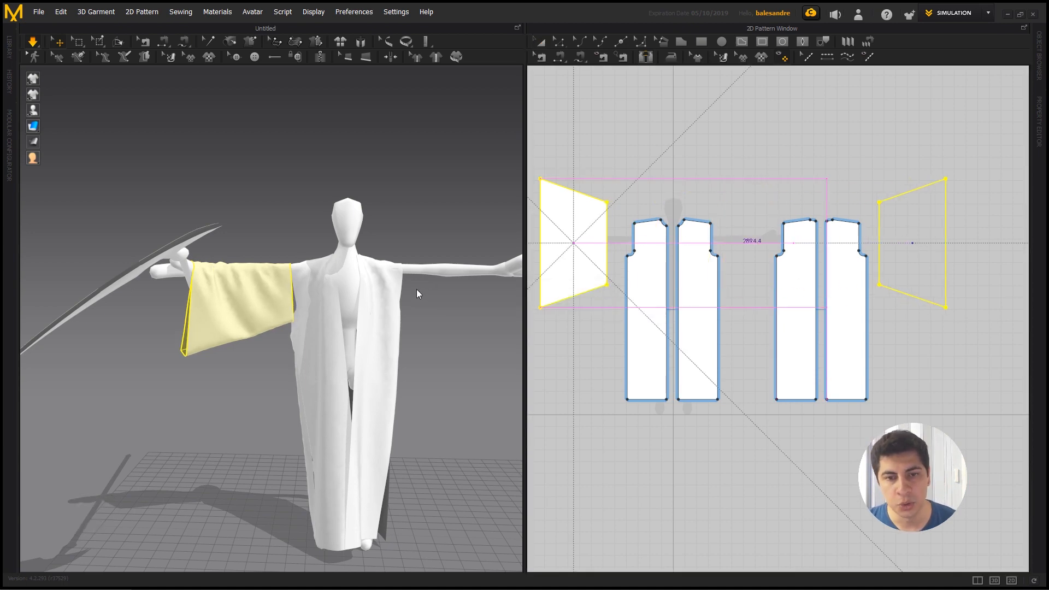
- Move the mirrored sleeve sideways in 3D onto the avatar's bare arm
scroll(414, 291, "down", 8)
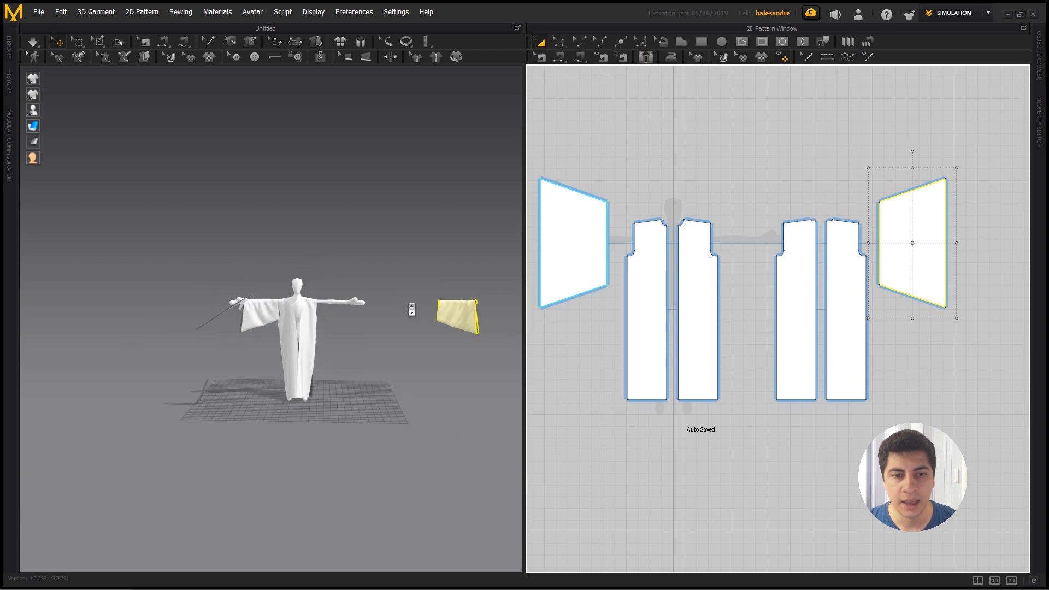
left_click(476, 315)
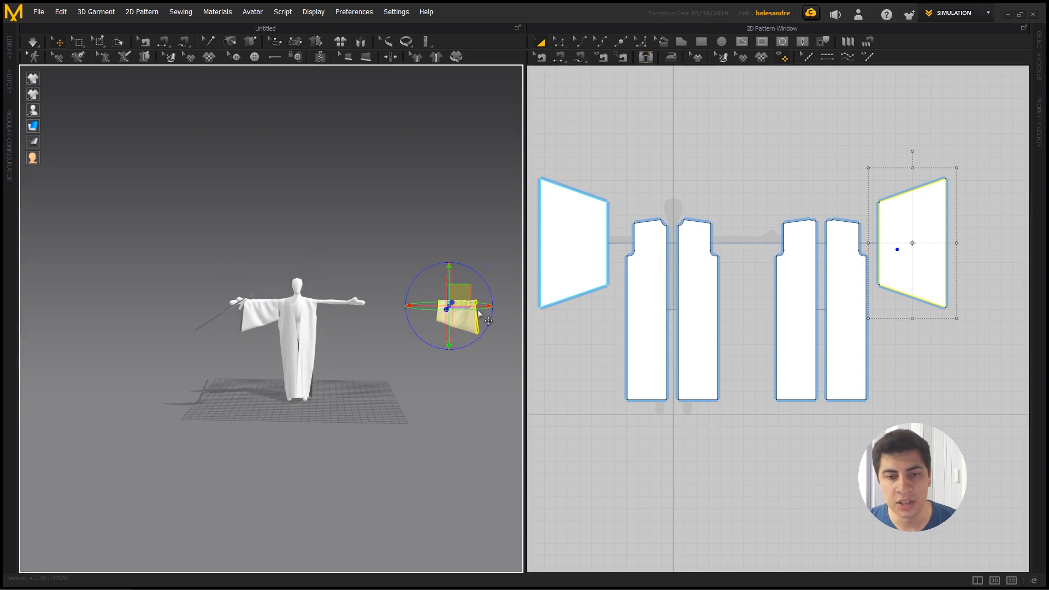
mouse_move(484, 316)
right_mouse_down()
mouse_move(466, 344)
mouse_move(467, 328)
right_mouse_up()
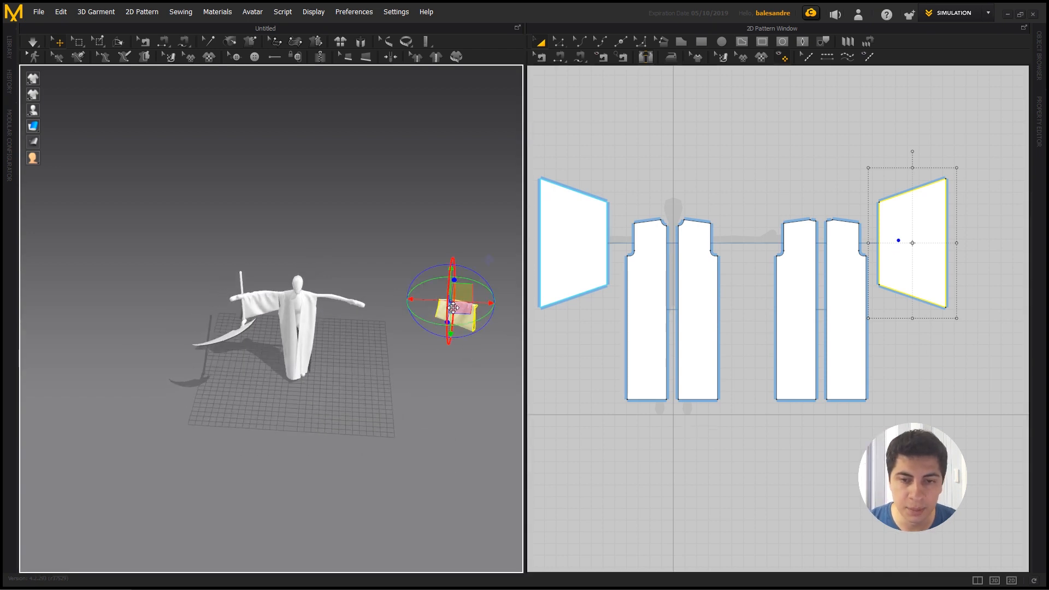
left_click_drag(480, 301, 362, 299)
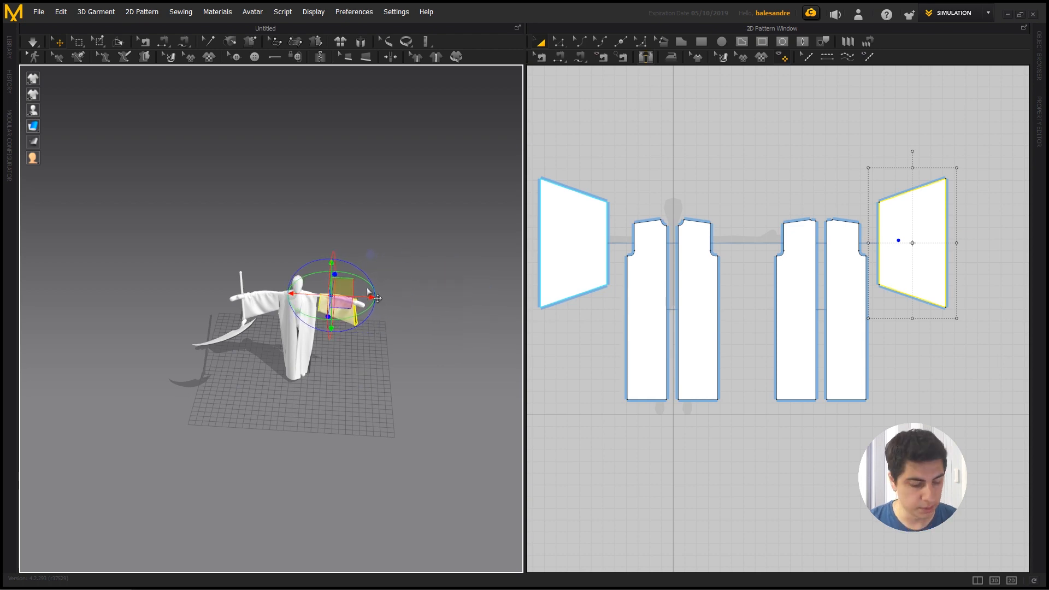
- Adjust the mirrored sleeve's depth in 3D so that it wraps around the arm
scroll(366, 288, "up", 6)
right_click_drag(362, 301, 265, 257)
left_click_drag(280, 370, 272, 354)
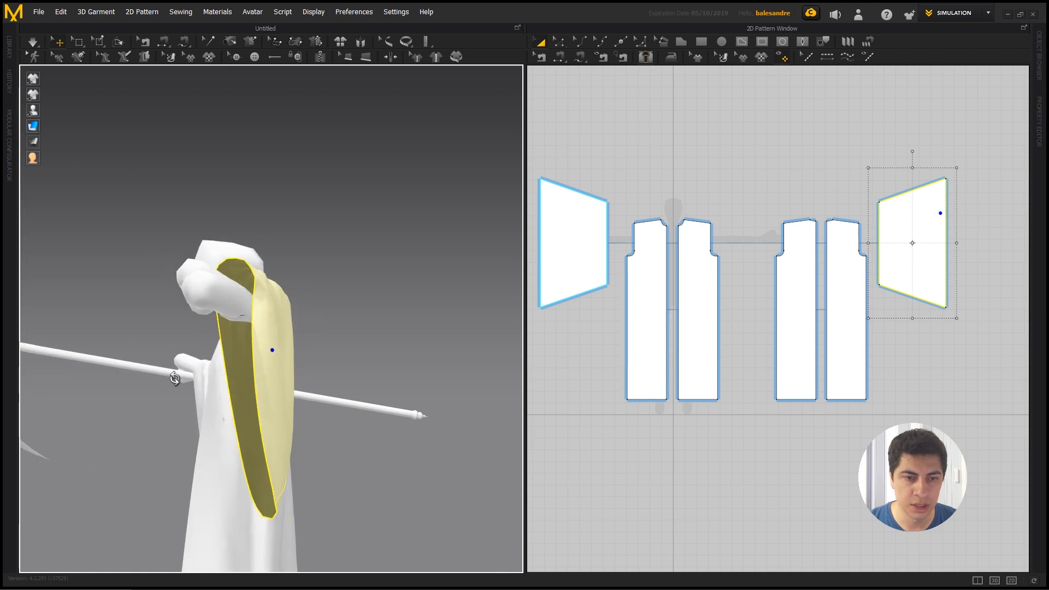
mouse_move(269, 346)
right_mouse_down()
mouse_move(264, 393)
mouse_move(204, 374)
mouse_move(318, 376)
mouse_move(283, 421)
mouse_move(279, 339)
right_mouse_up()
left_click(274, 327)
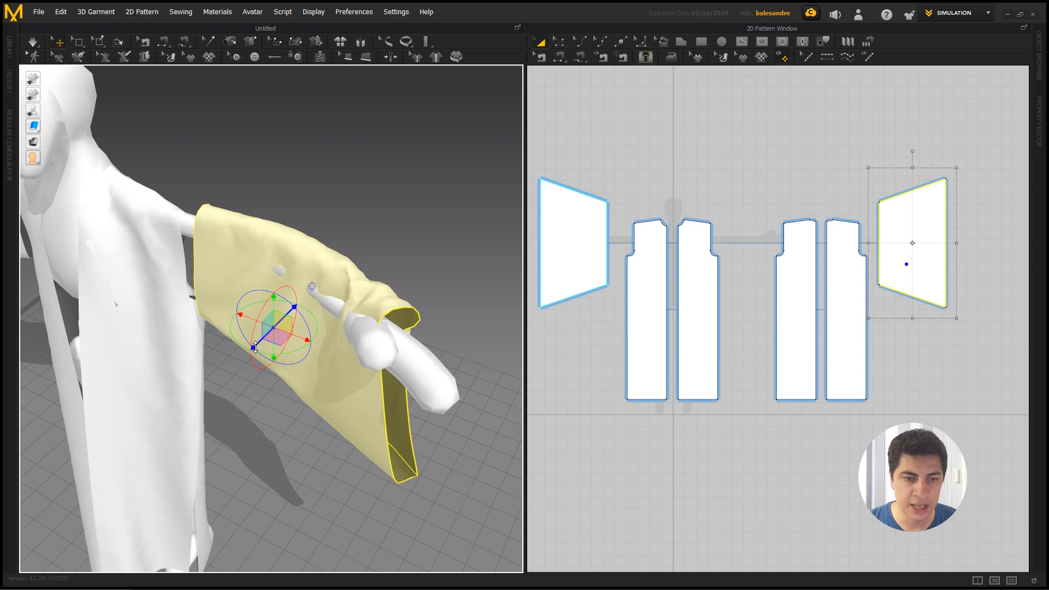
left_click_drag(255, 348, 248, 349)
- Simulate the mirrored sleeve and tug its upper edge toward the shoulder, then stop the simulation
key("space")
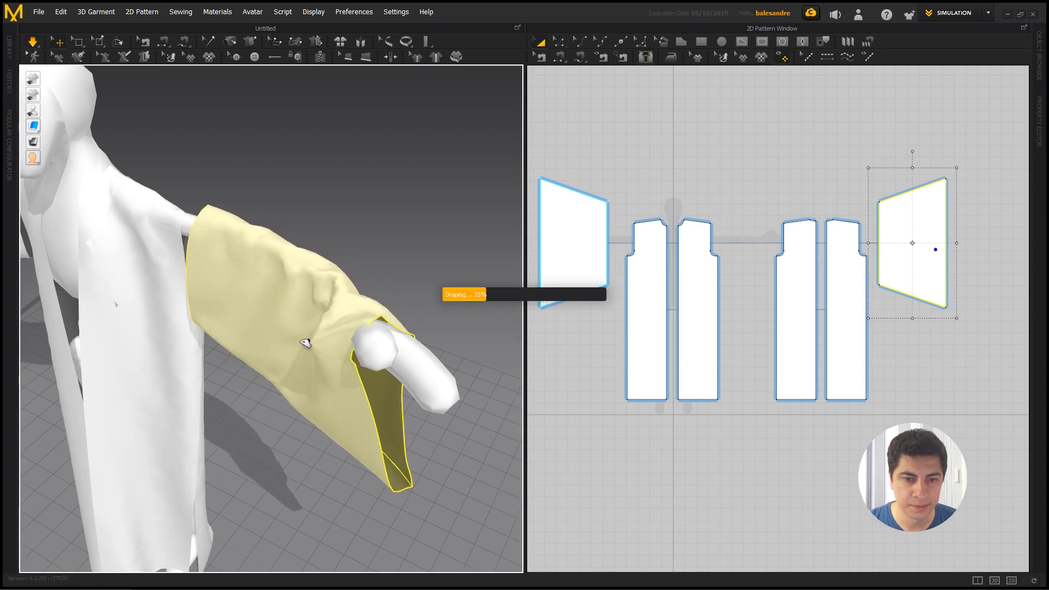
left_click_drag(192, 222, 188, 219)
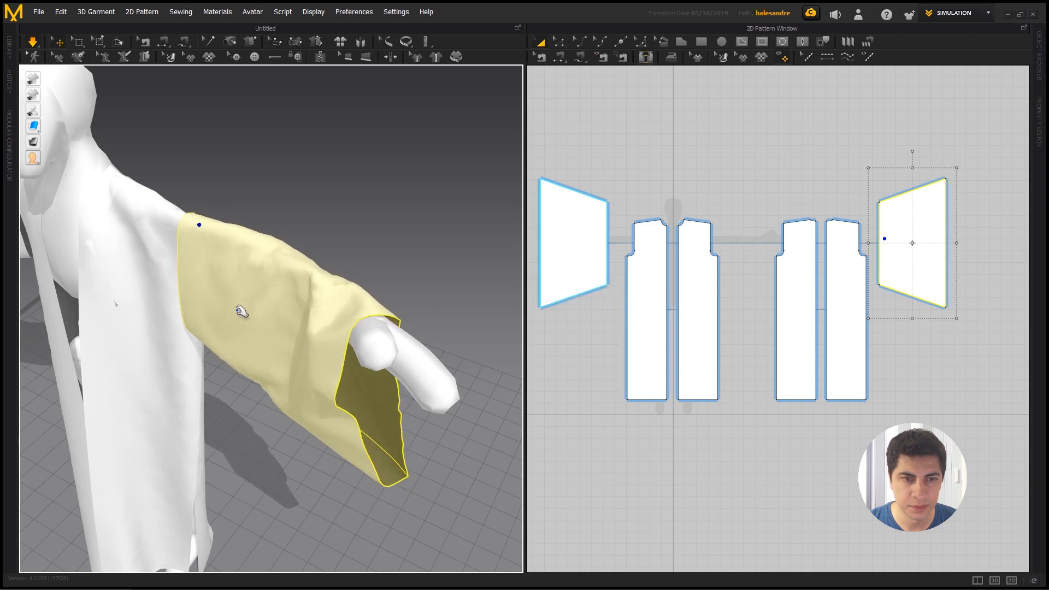
key("space")
right_click_drag(223, 349, 300, 328)
scroll(173, 318, "down", 3)
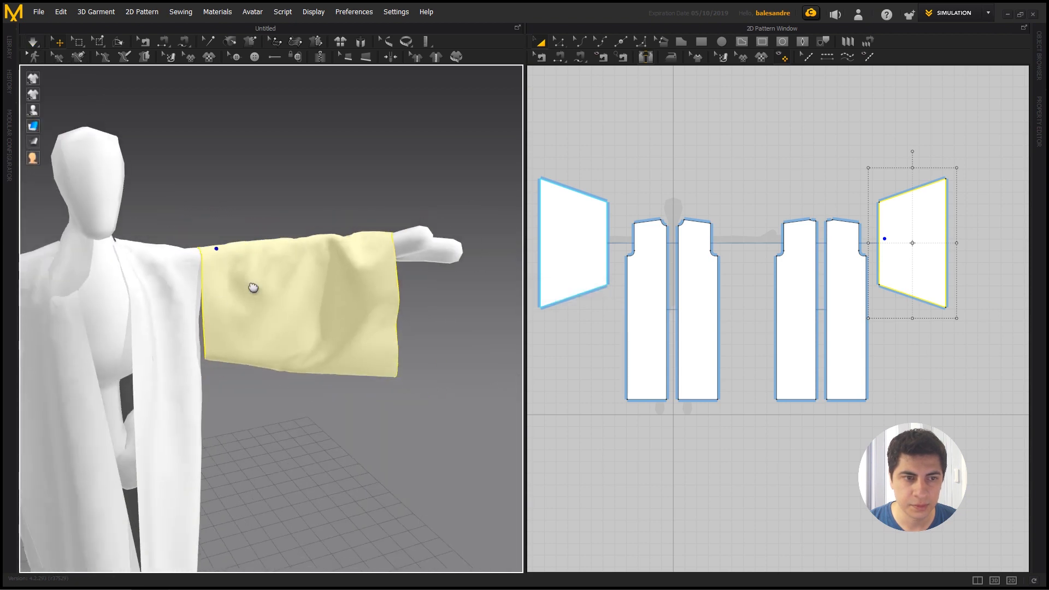
right_click_drag(253, 287, 288, 310)
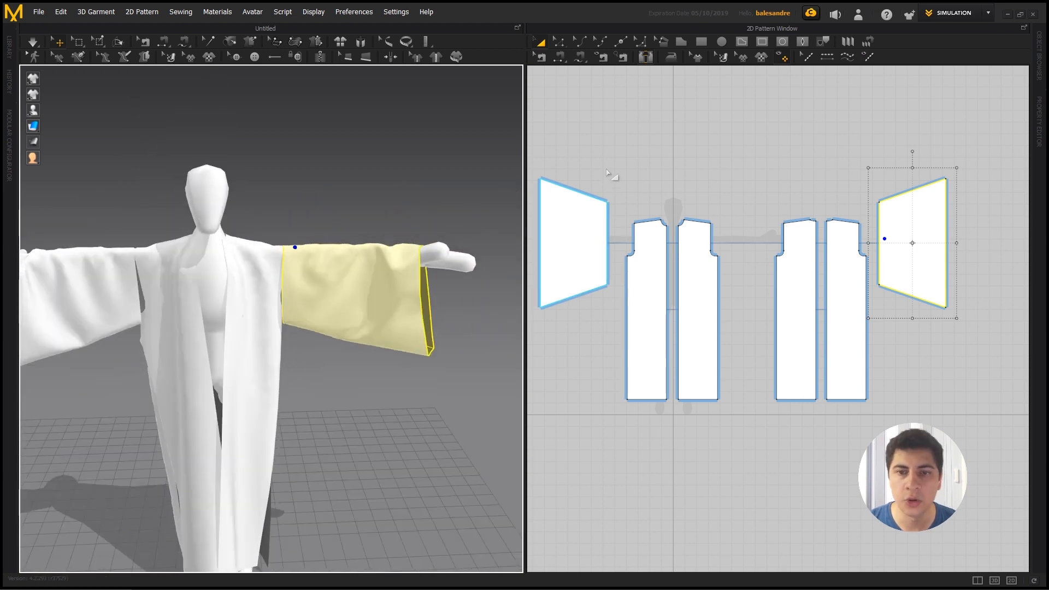
- Free-sew the first sleeve's full shoulder-side edge to the matching front and back panel armholes as one continuous seam
left_click(585, 82)
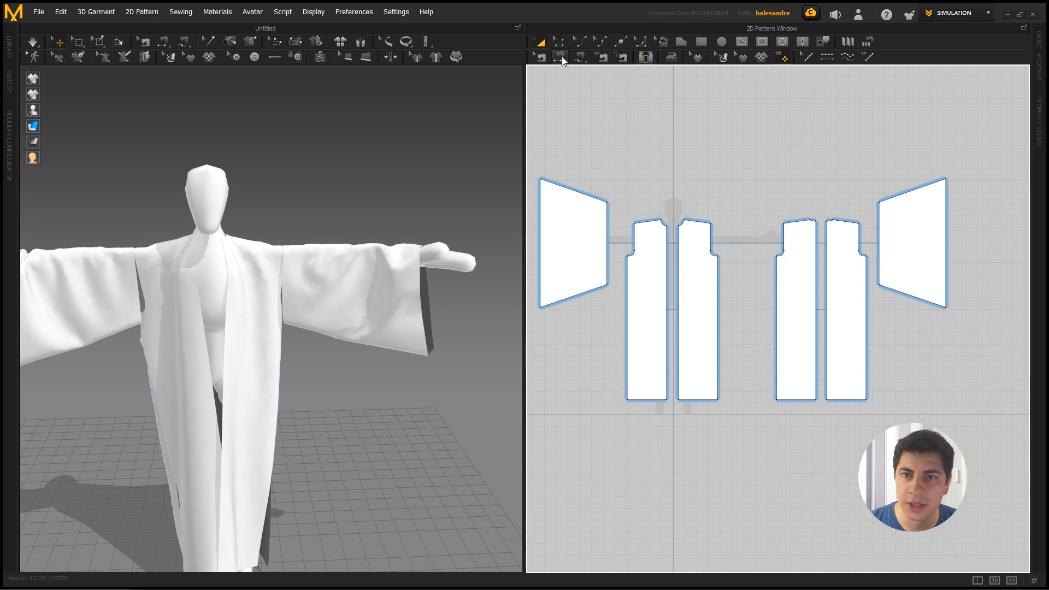
left_click(562, 57)
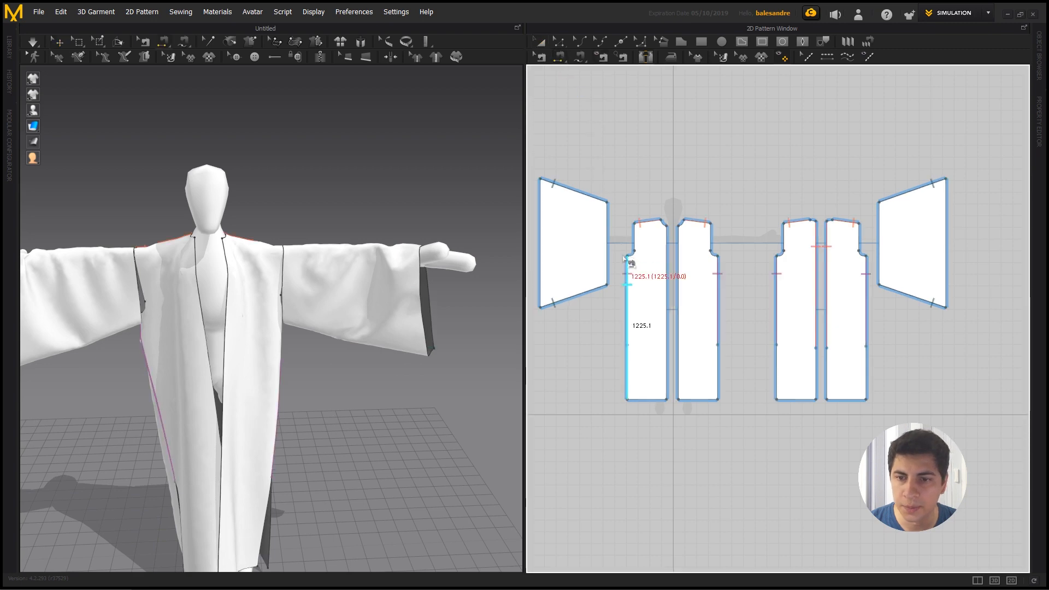
left_click(579, 59)
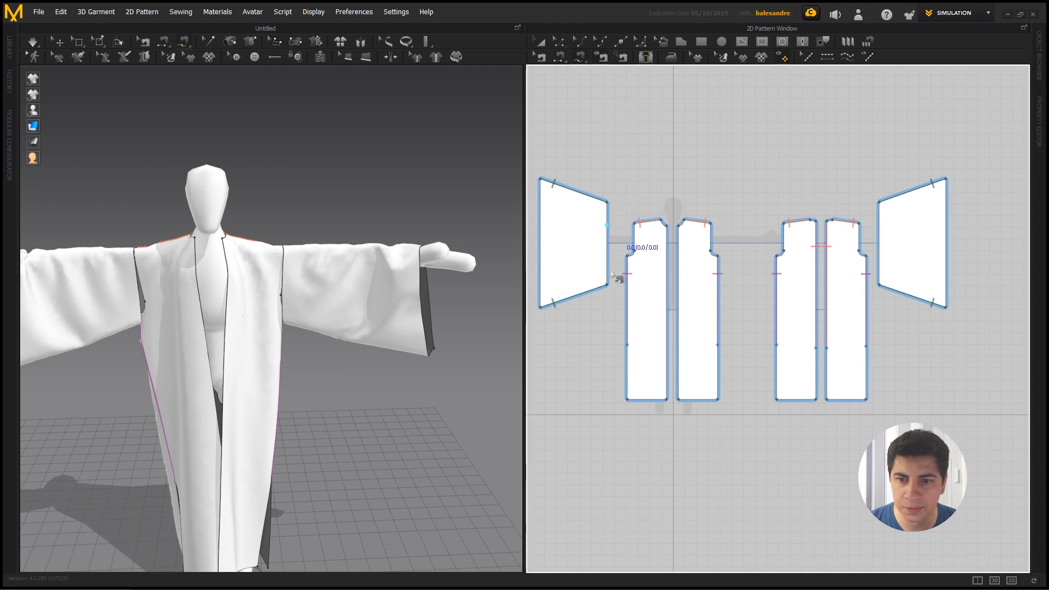
right_click_drag(262, 298, 284, 296)
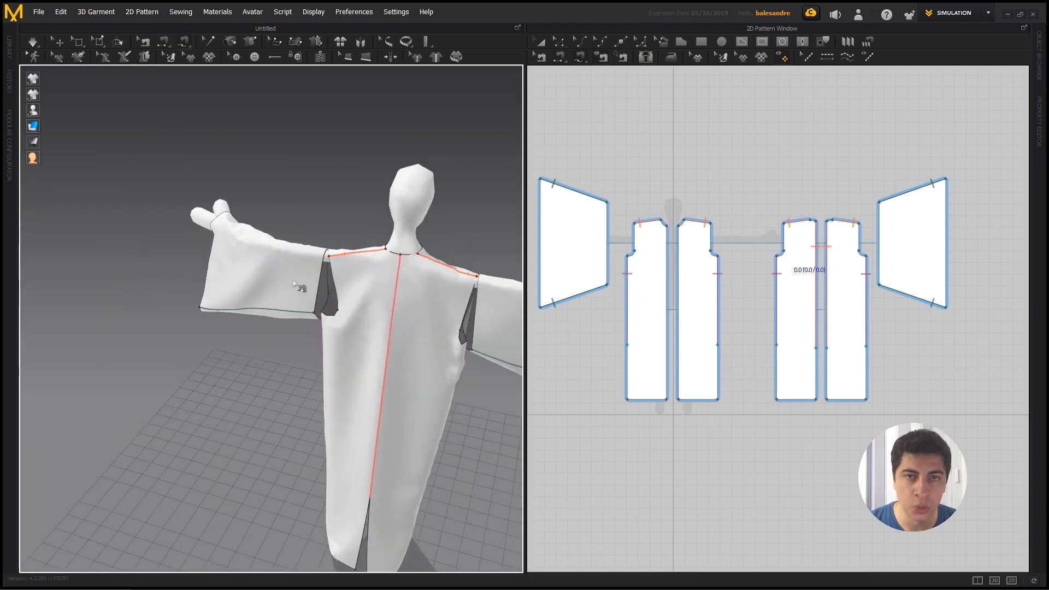
scroll(331, 285, "up", 3)
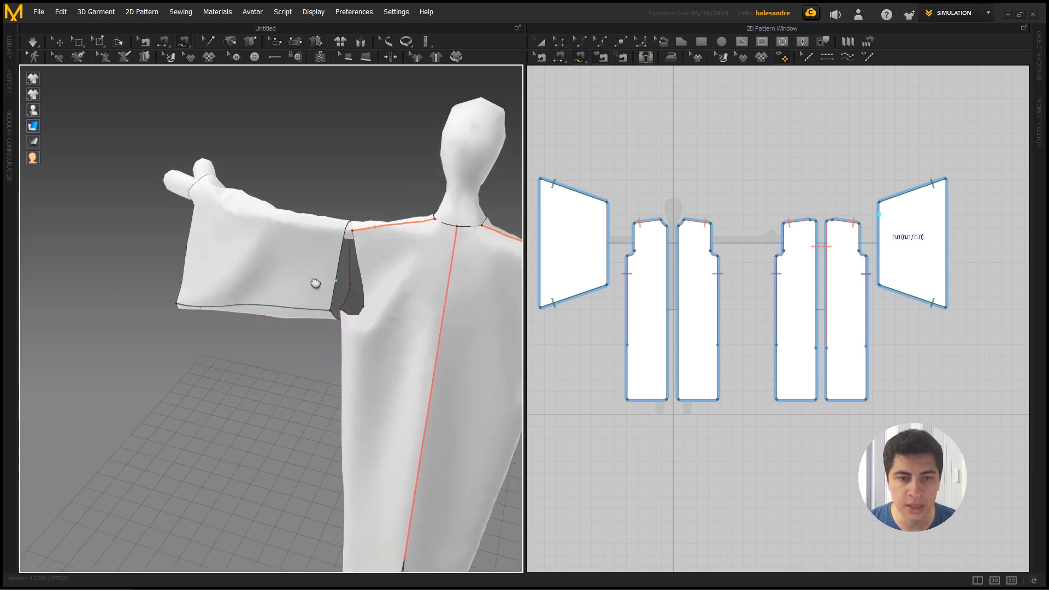
middle_click_drag(316, 283, 232, 291)
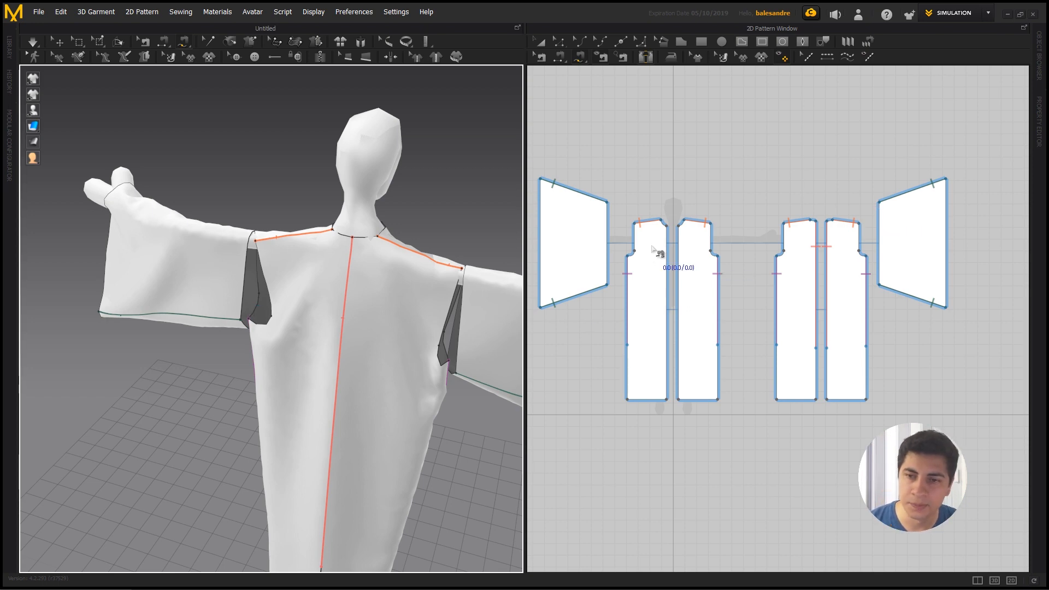
scroll(651, 254, "up", 2)
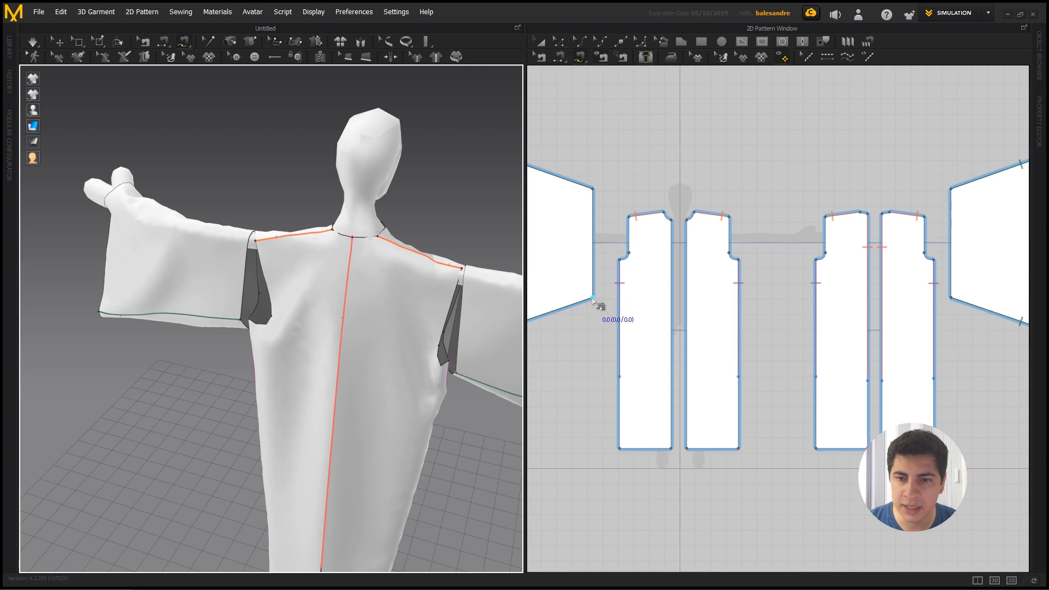
left_click(593, 299)
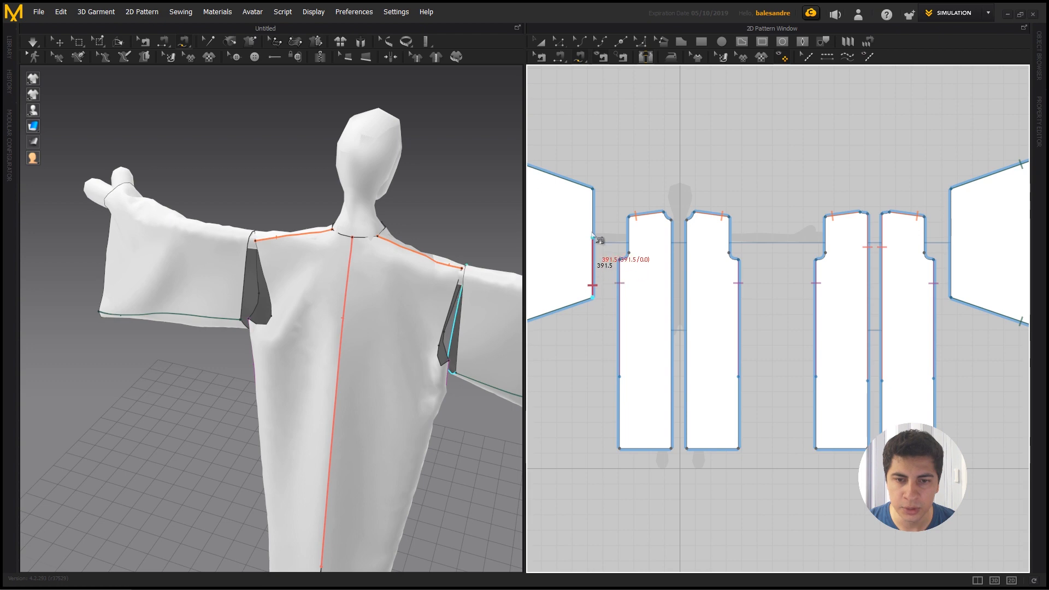
left_click(594, 198)
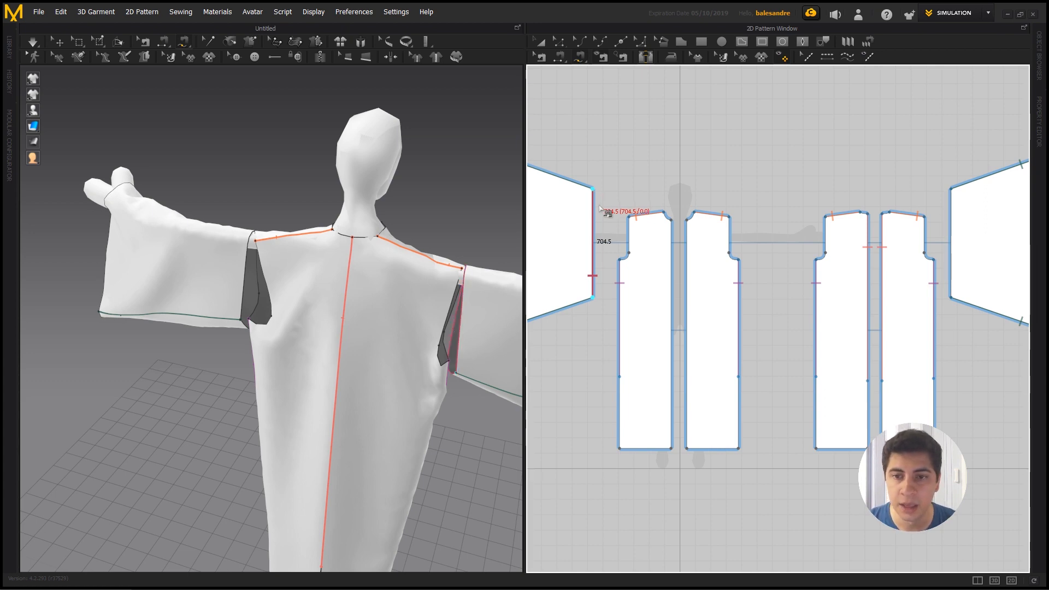
left_click(621, 261)
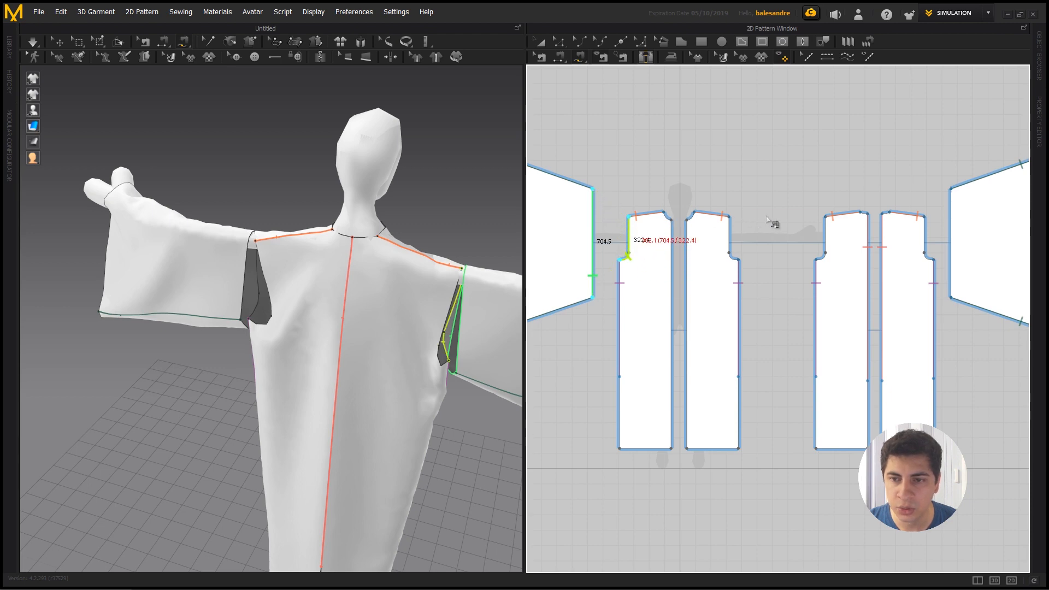
left_click(925, 218)
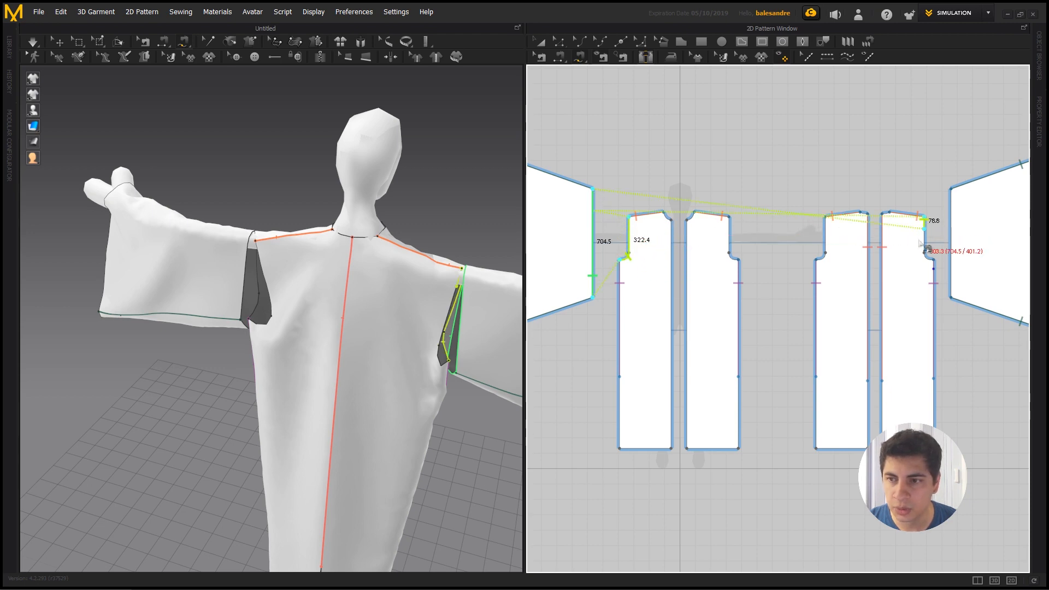
left_click(936, 268)
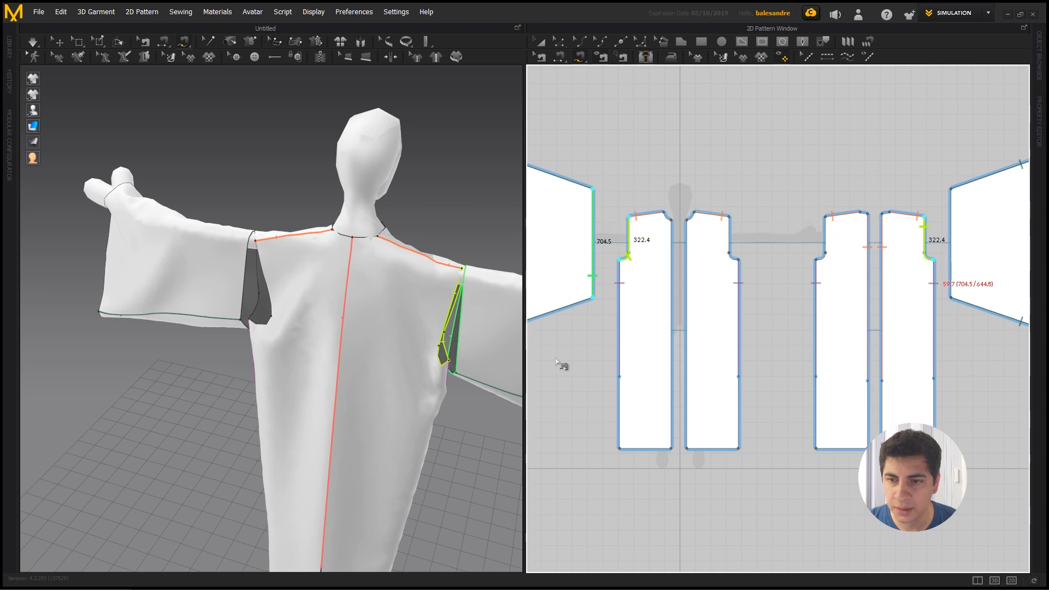
- Simulate the robe with both sleeves attached and tug the back panel near the shoulder to settle it
right_click_drag(413, 310, 412, 285)
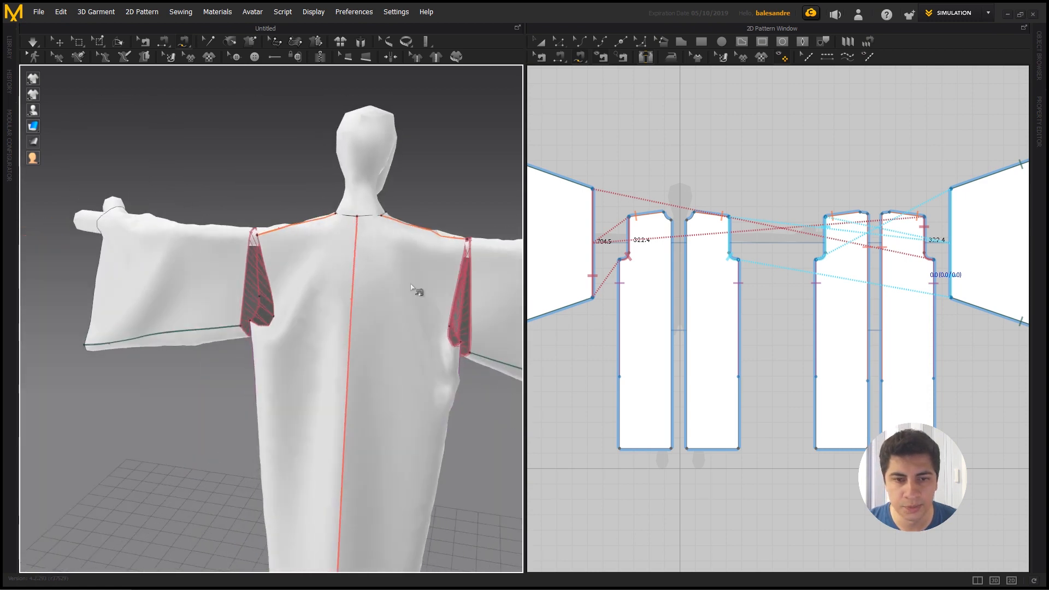
key("space")
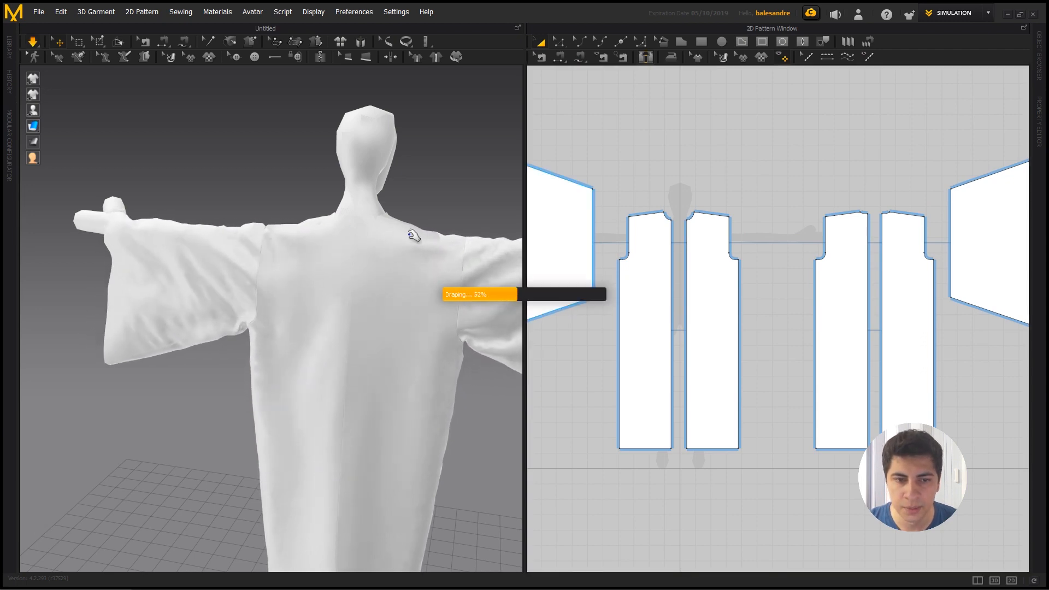
left_click(452, 262)
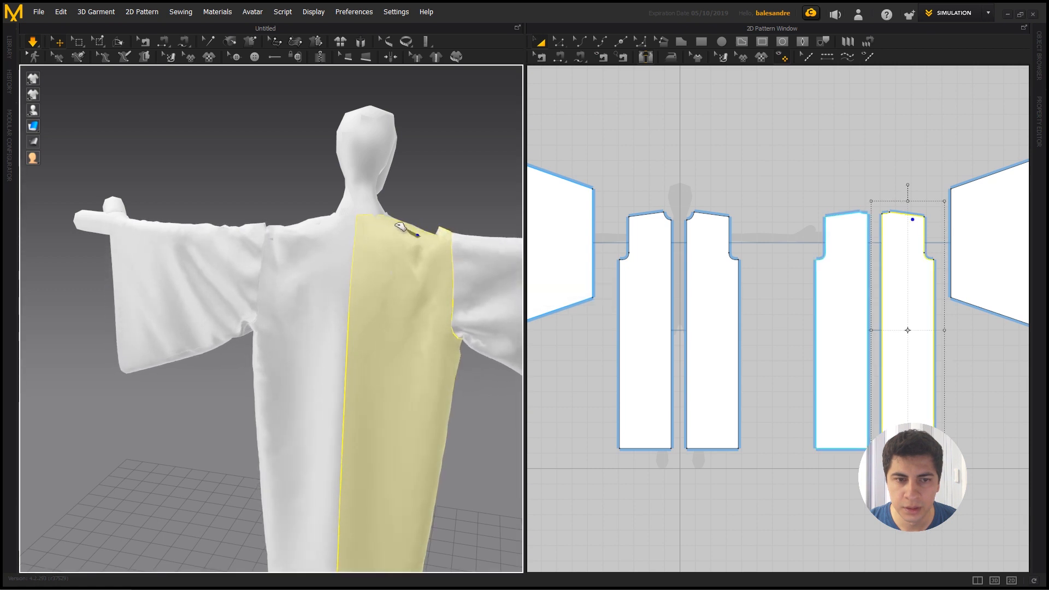
right_click_drag(466, 279, 244, 281)
scroll(331, 277, "down", 2)
middle_click_drag(338, 276, 194, 274)
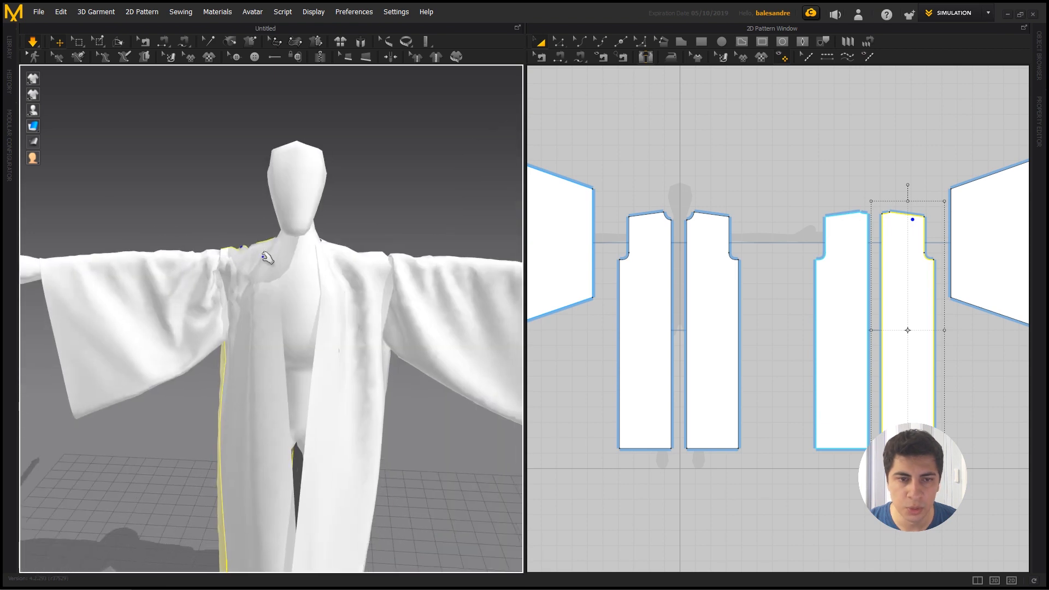
- Tug the front panel at the shoulder and both sleeves inward along the arms while simulating
left_click(291, 242)
left_click(362, 261)
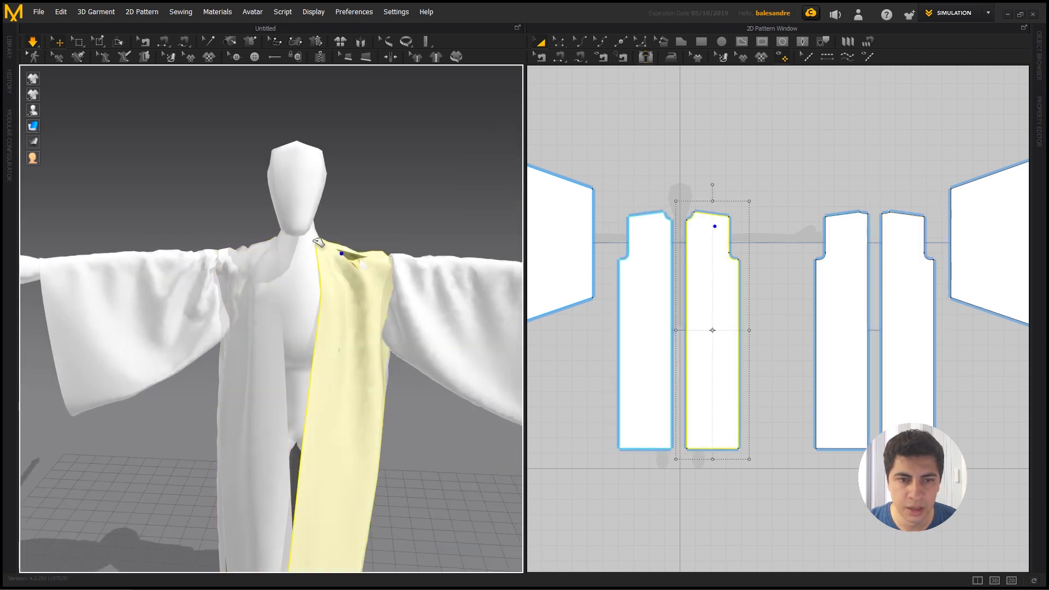
left_click(402, 267)
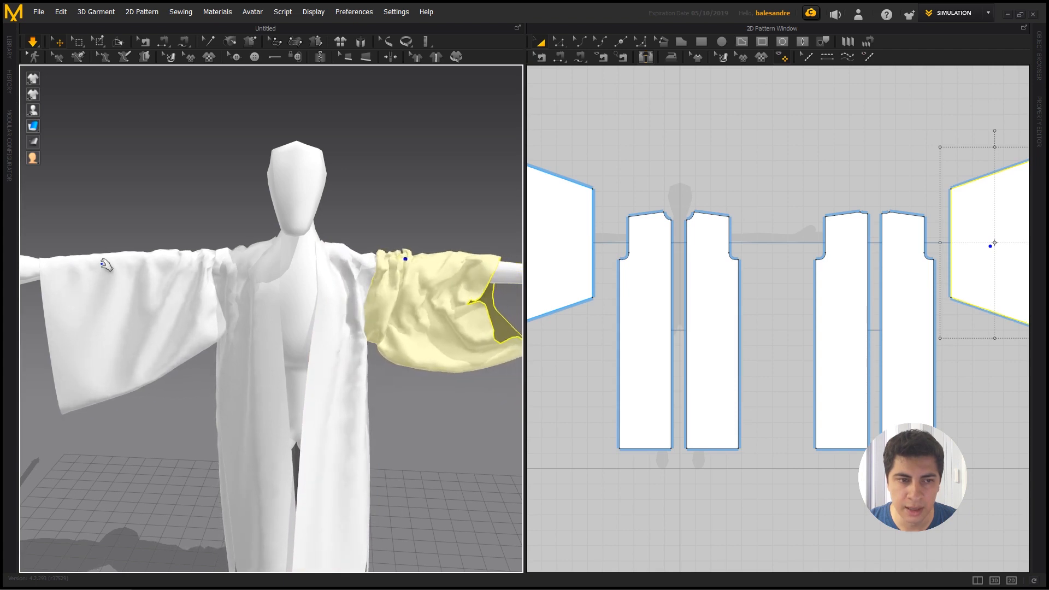
left_click(129, 265)
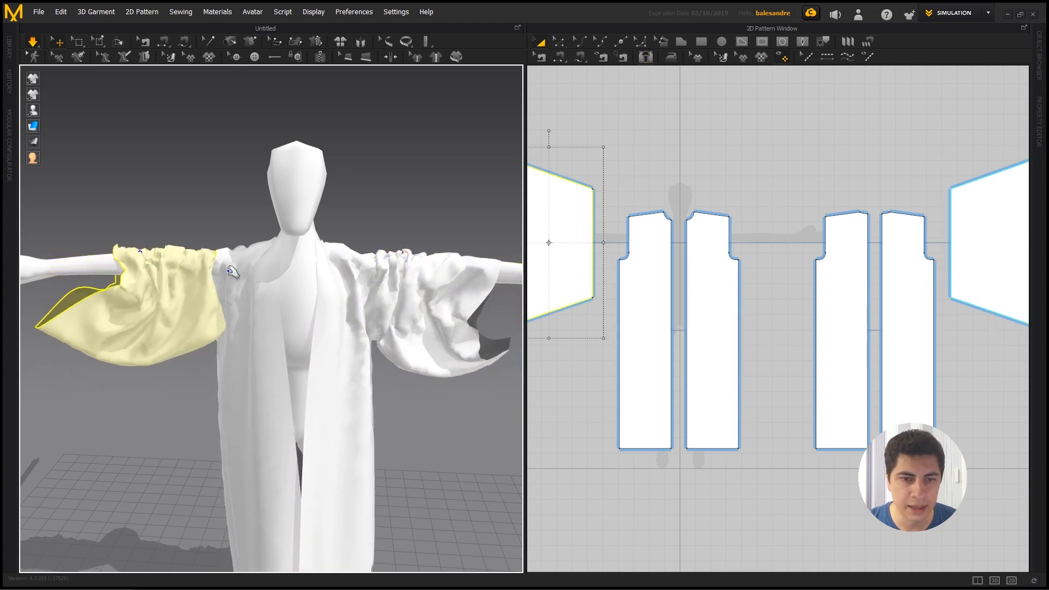
- Tug the first sleeve downward at the underarm and, from behind, along its lower edge to straighten its drape
left_click_drag(222, 324, 215, 375)
scroll(212, 384, "down", 3)
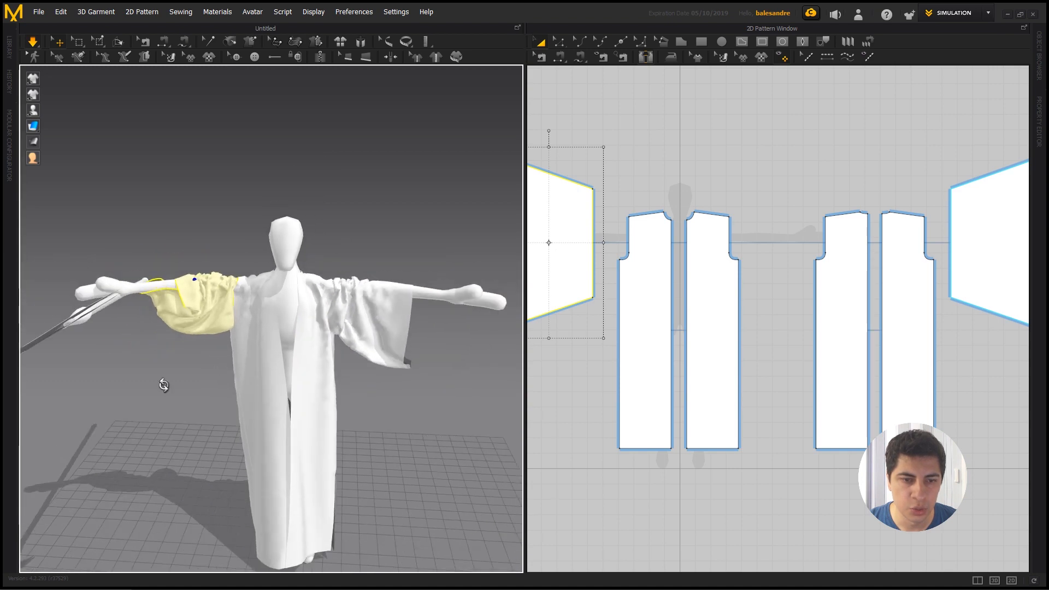
right_click_drag(164, 384, 290, 385)
mouse_move(216, 386)
right_mouse_down()
mouse_move(257, 370)
mouse_move(350, 364)
mouse_move(284, 344)
mouse_move(339, 330)
right_mouse_up()
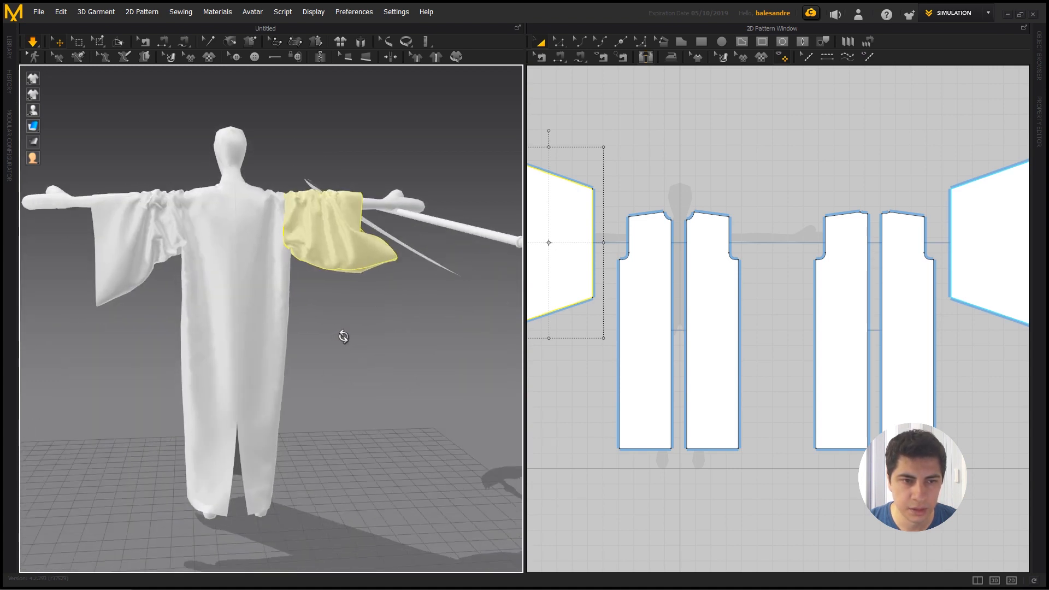
left_click_drag(371, 268, 365, 279)
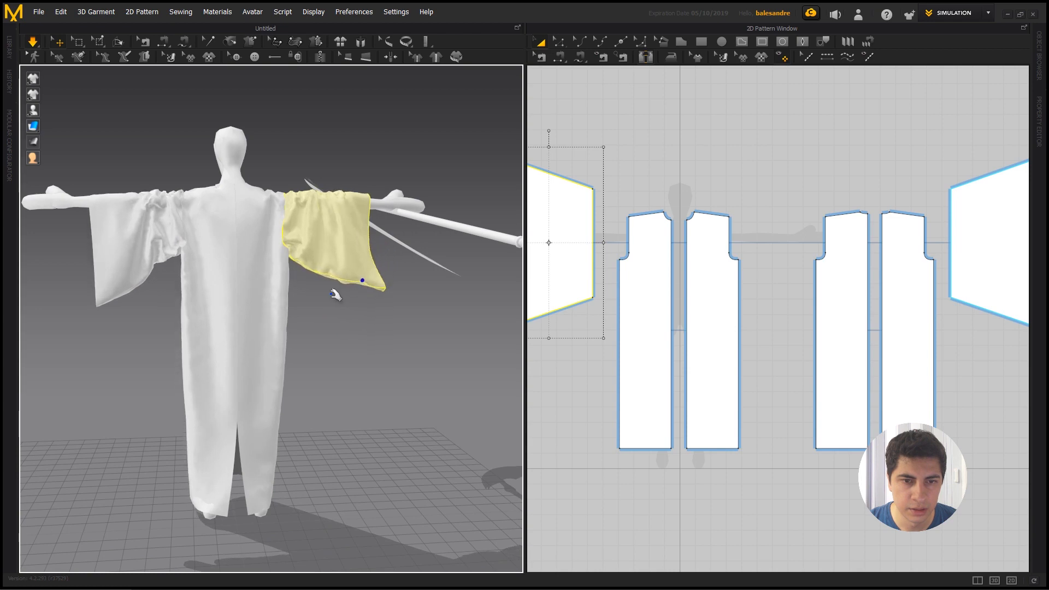
- Check the robe from the front, then bring up the pattern reference image Screenshot_1.jpg and move it aside
left_click(248, 231)
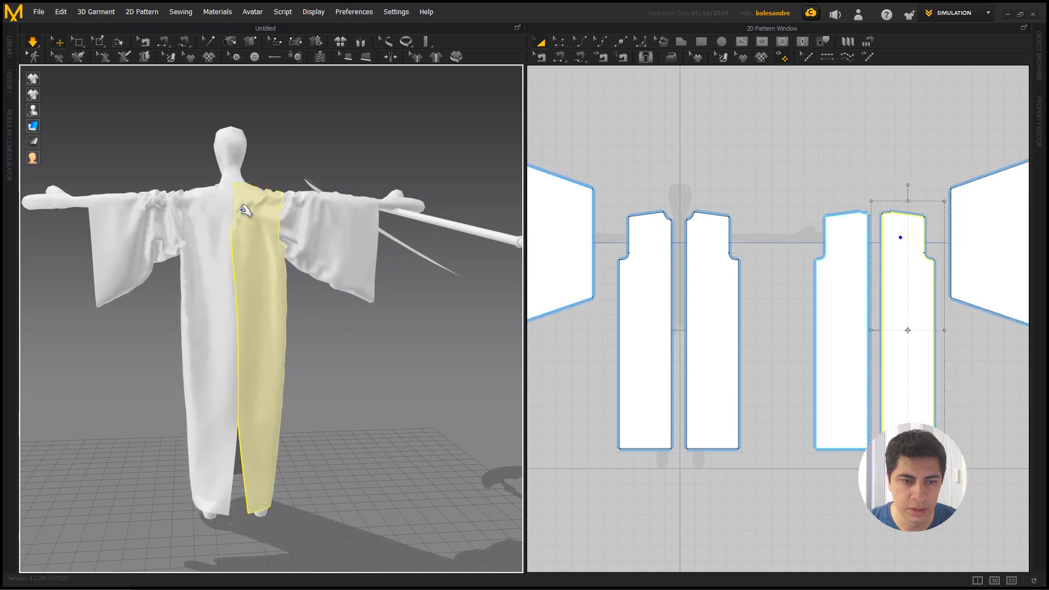
right_click_drag(241, 206, 279, 285)
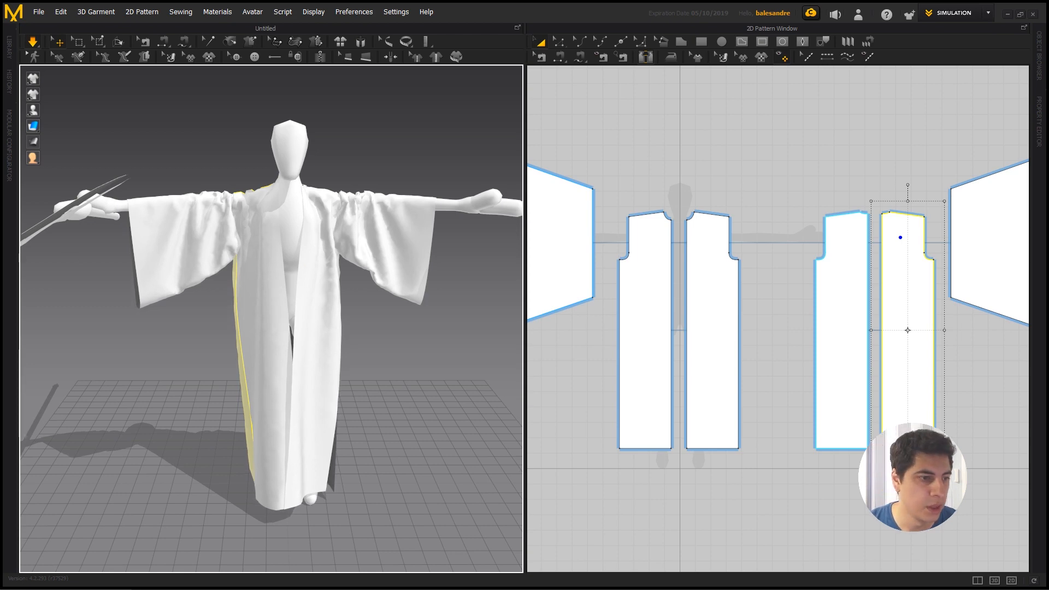
key("alt+Tab")
key("alt+Tab")
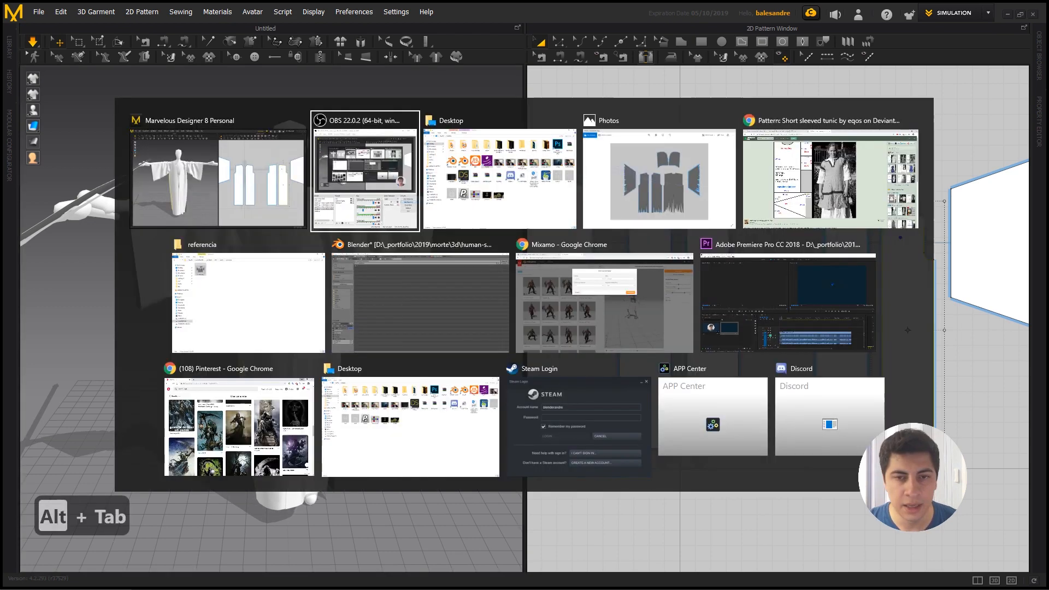
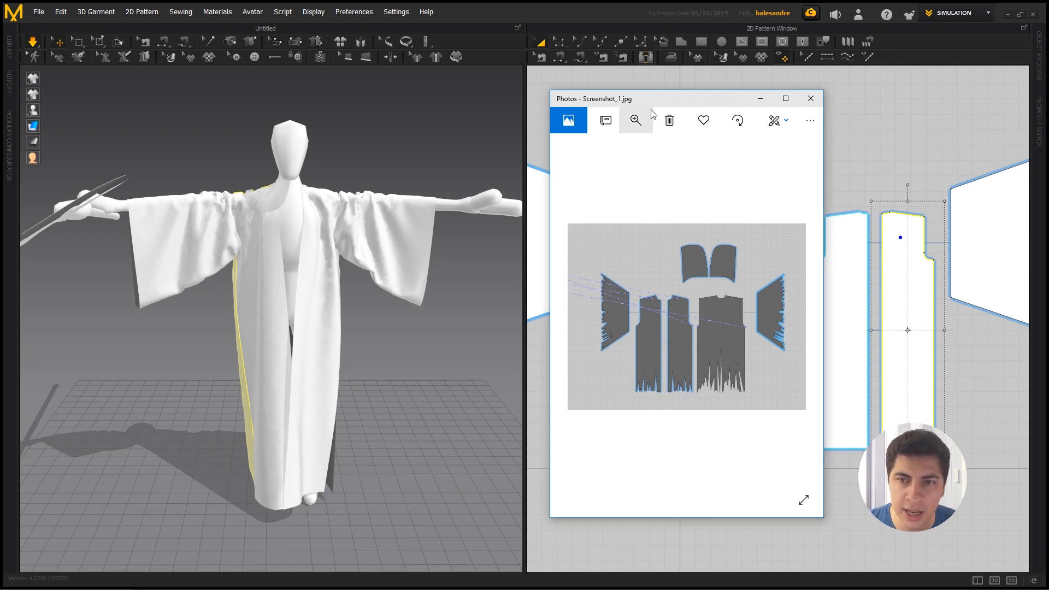
left_click_drag(658, 105, 0, 109)
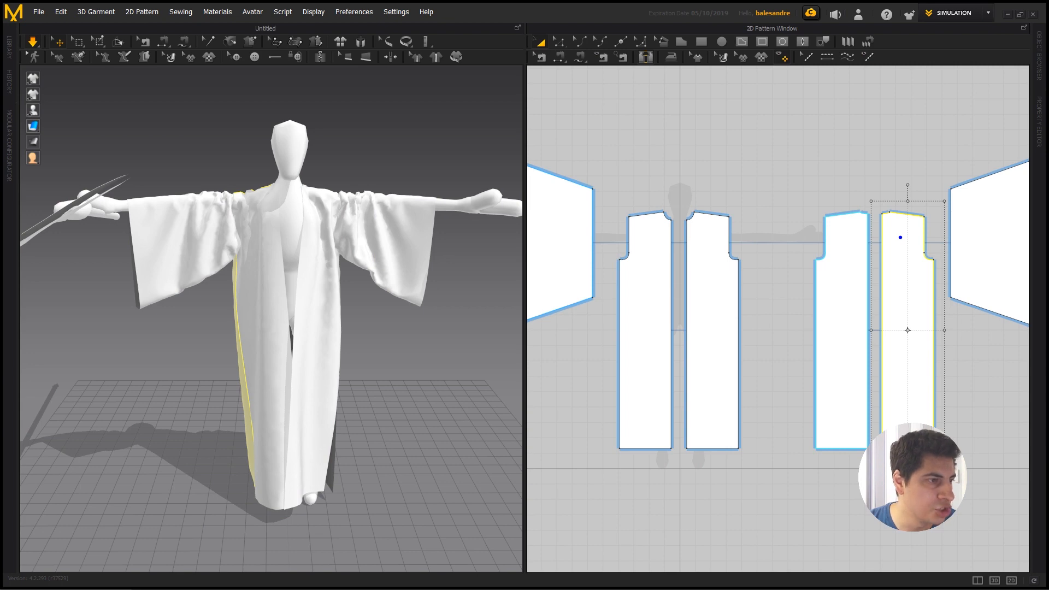
- Draw a curved hood side pattern above the front panels, about 299 mm at the base and 601 mm at the back, and scale it down slightly
left_click(683, 43)
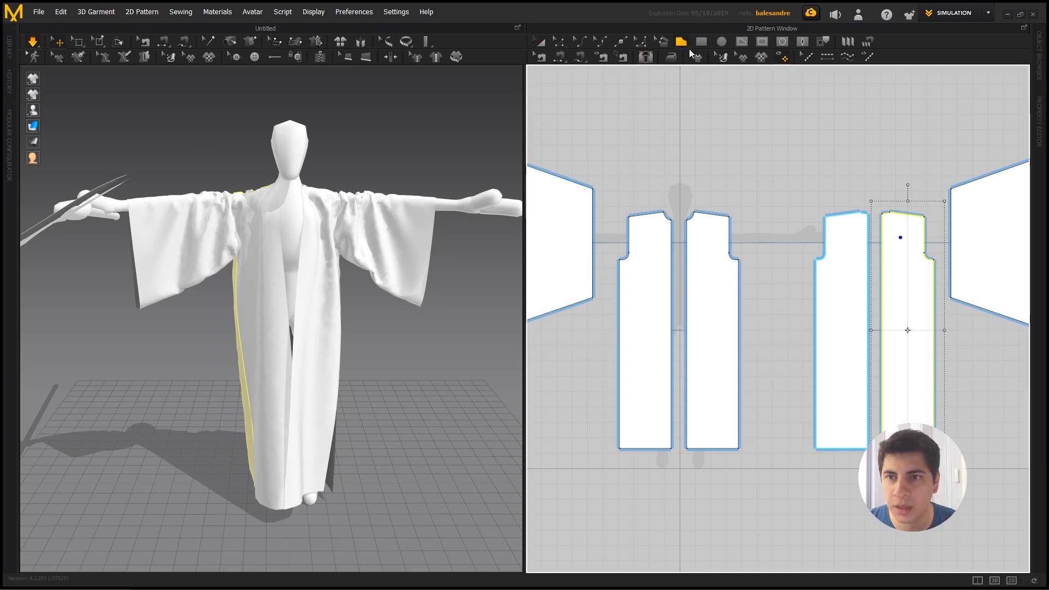
scroll(682, 129, "up", 3)
middle_click_drag(683, 146, 707, 277)
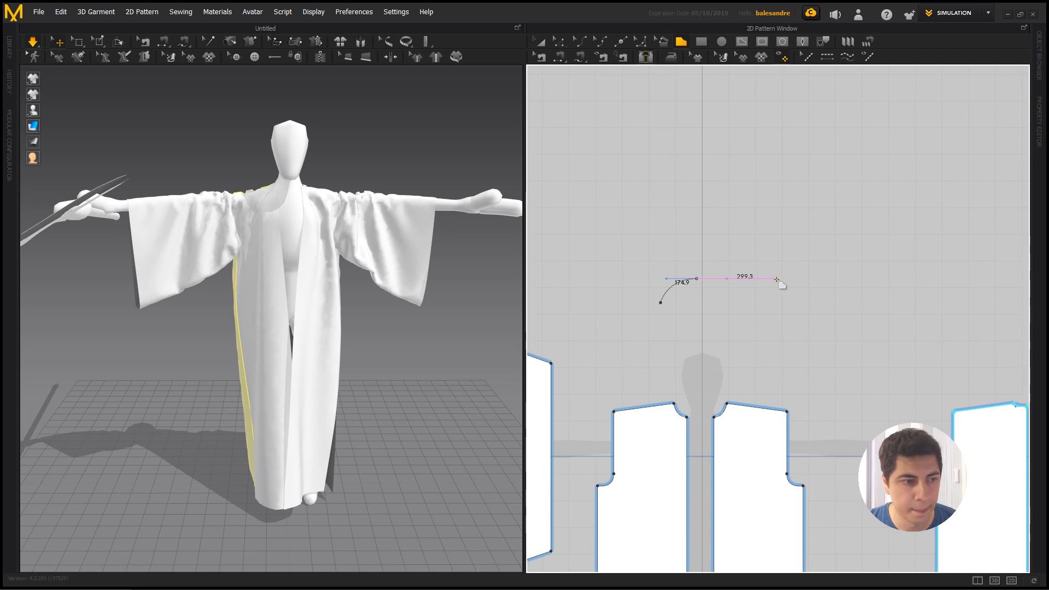
left_click_drag(751, 121, 739, 95)
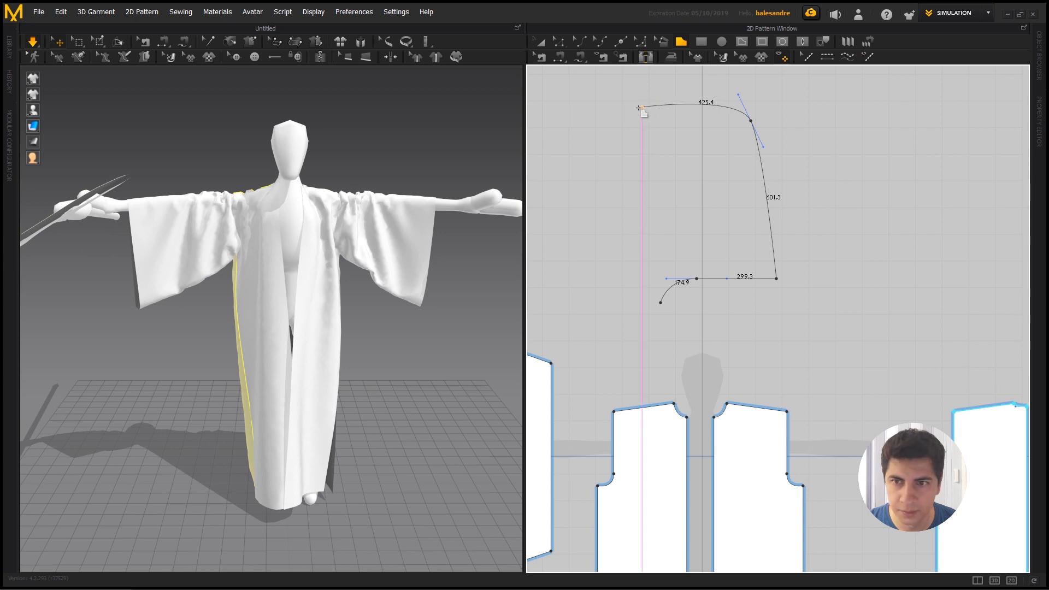
left_click(633, 108)
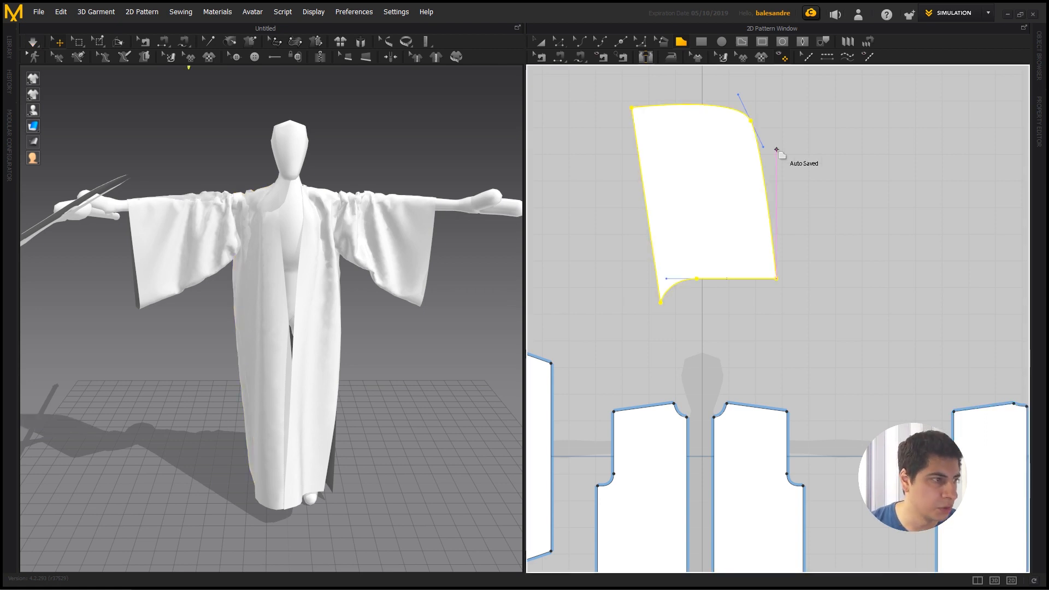
key("a")
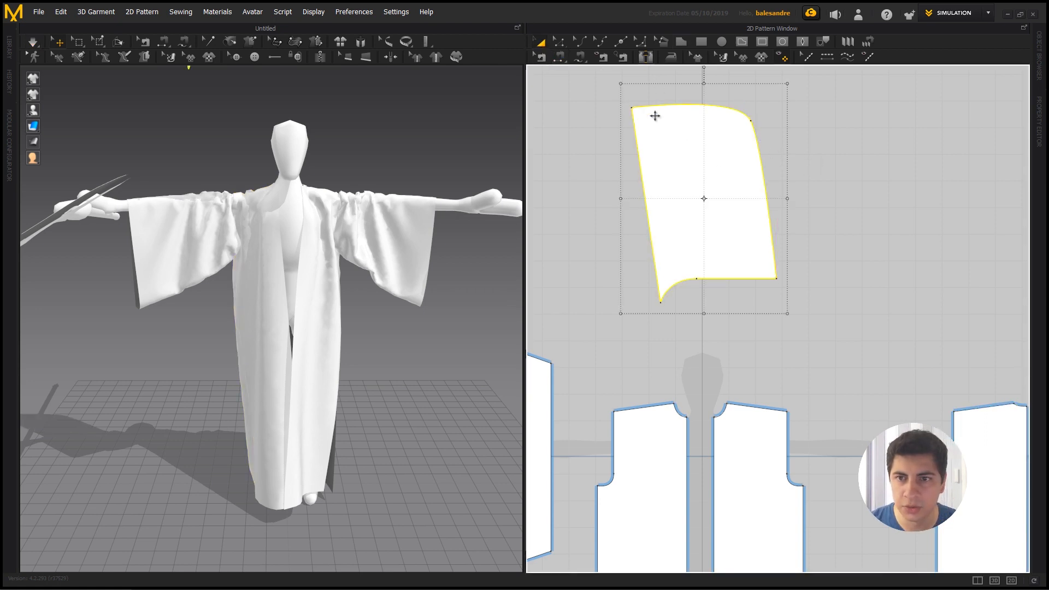
left_click_drag(618, 82, 632, 117)
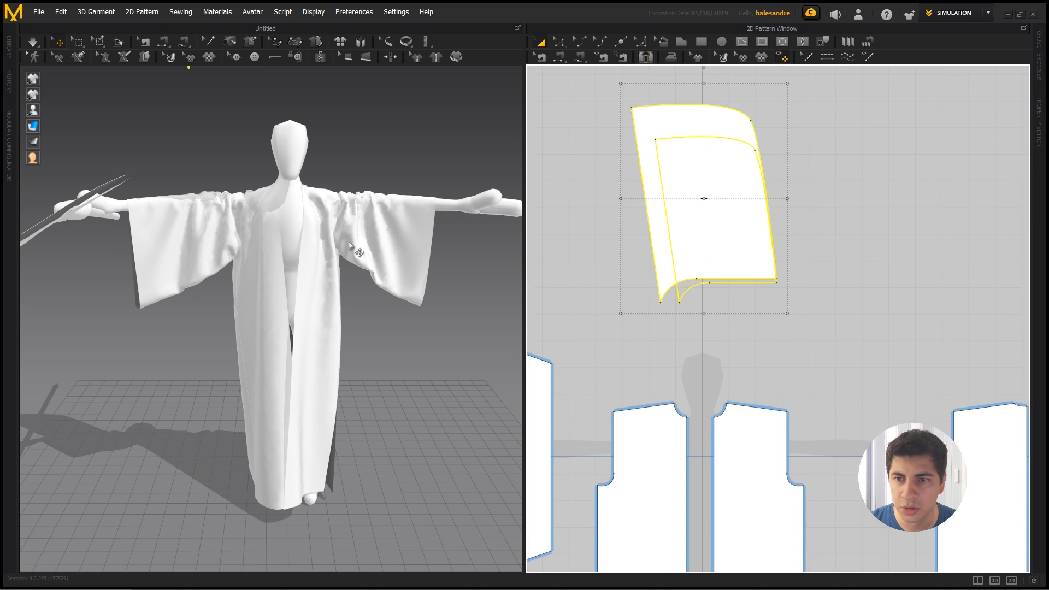
- Rotate the hood piece in 3D so it stands side-on and move it down beside the head
scroll(308, 211, "down", 6)
right_click_drag(269, 182, 269, 219)
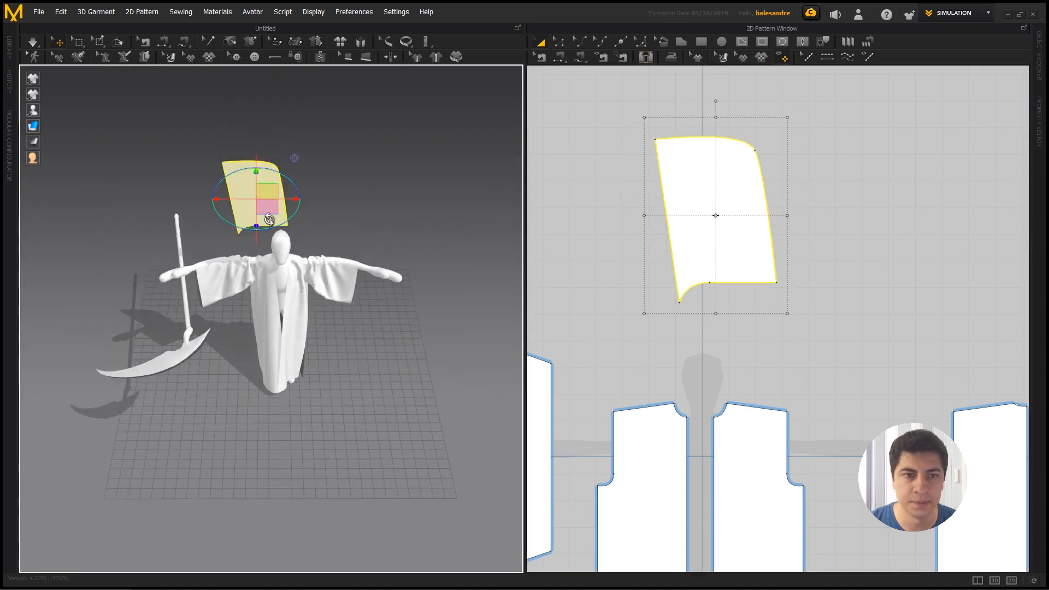
left_click_drag(270, 219, 322, 188)
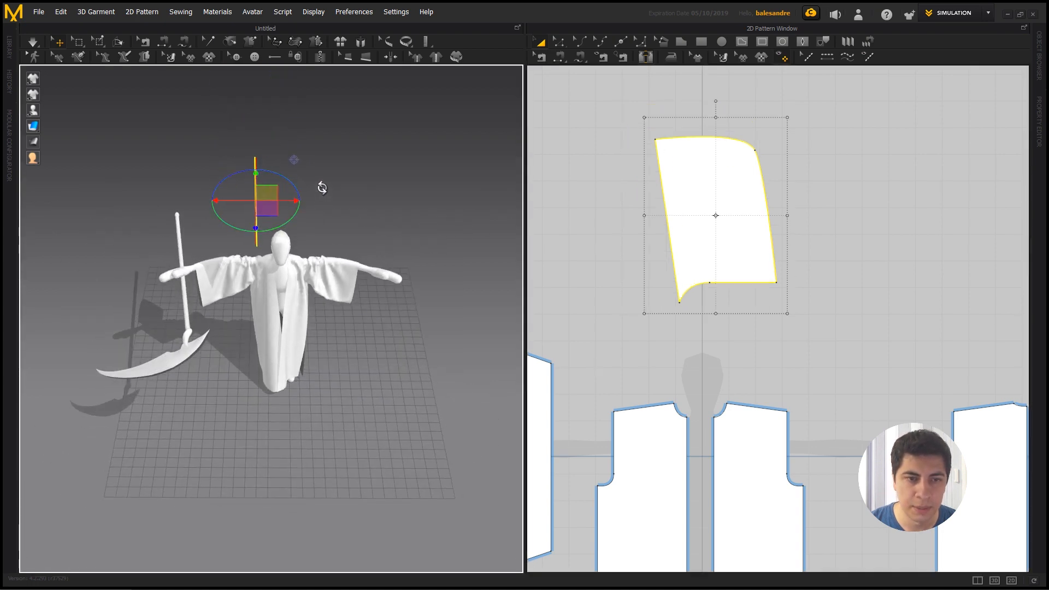
left_click_drag(269, 213, 321, 242)
right_click_drag(321, 242, 207, 200)
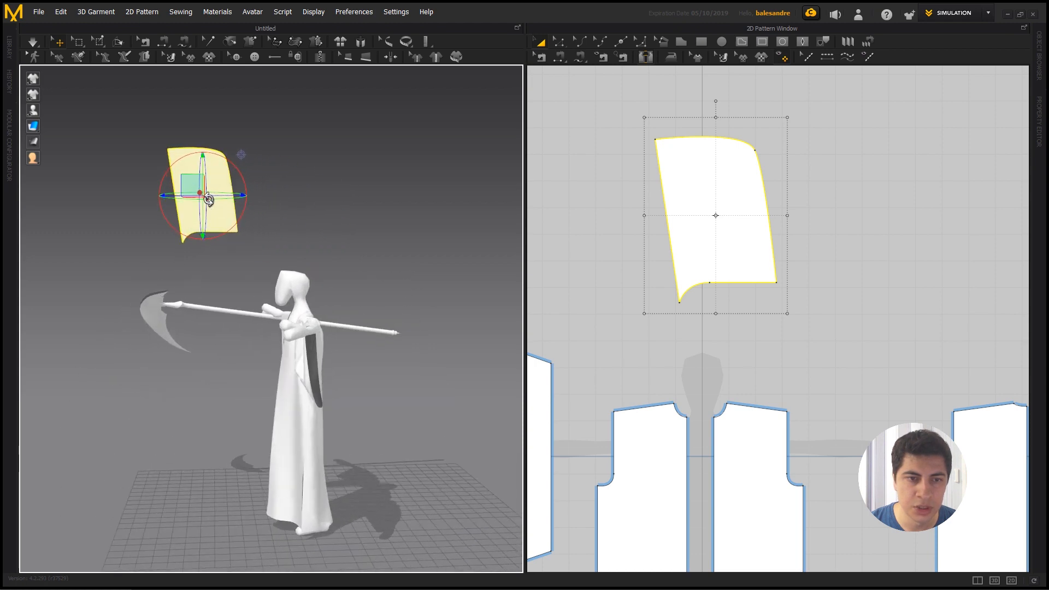
left_click_drag(191, 186, 282, 264)
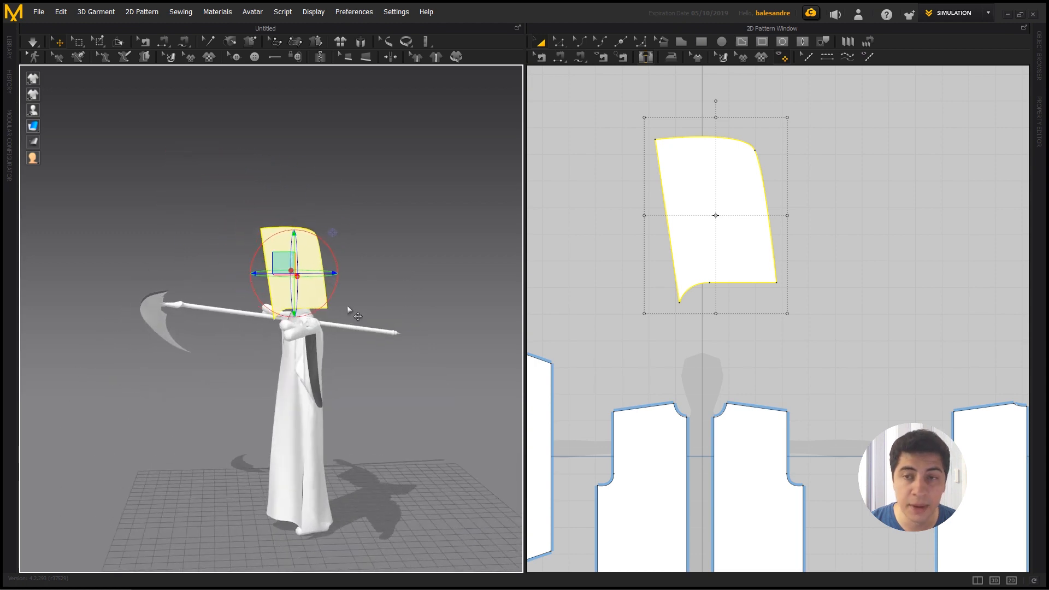
right_click_drag(348, 306, 461, 304)
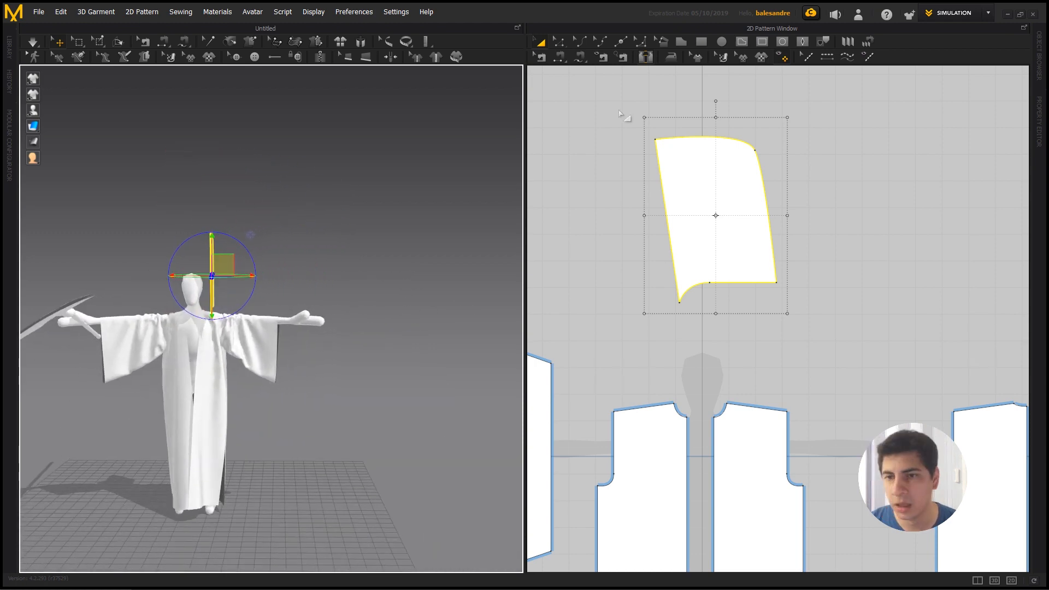
- Pull the hood's upper back point outward, round its top curve to about 543 mm, and realign the piece beside the head
left_click(619, 113)
key("z")
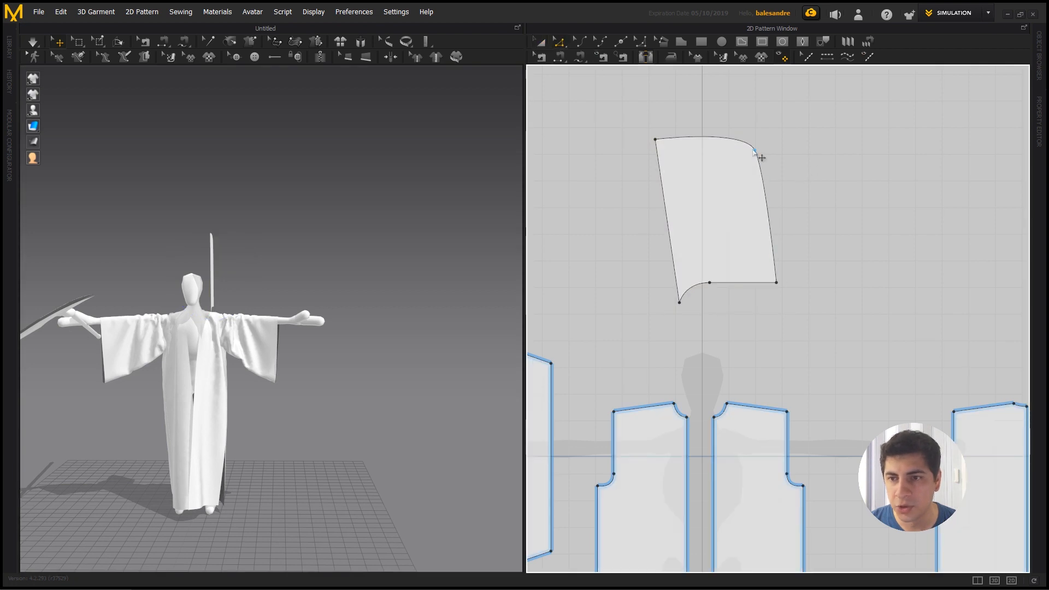
left_click_drag(754, 151, 754, 114)
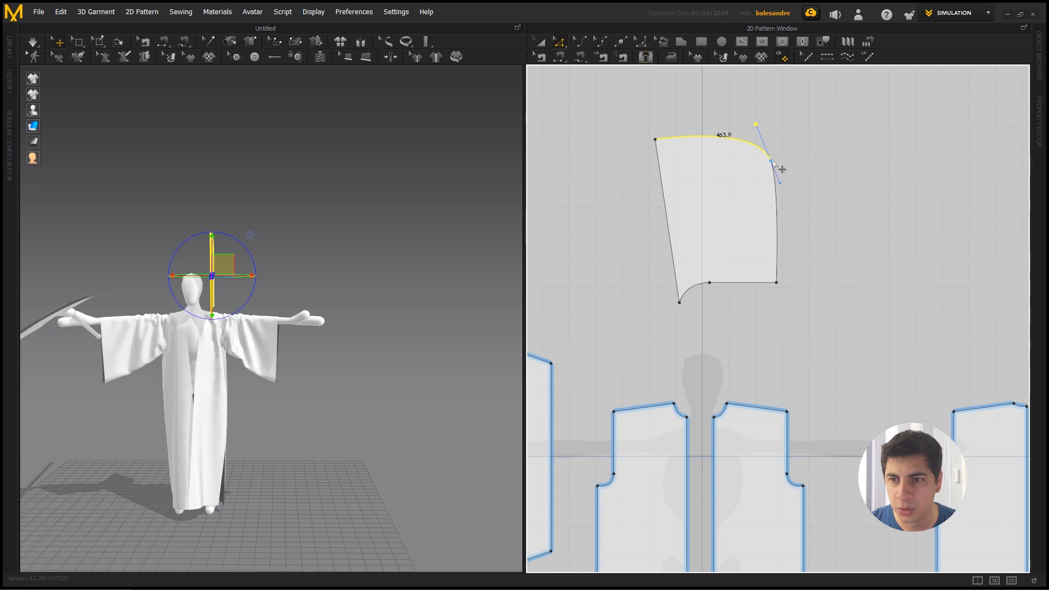
left_click_drag(772, 161, 787, 170)
left_click_drag(771, 133, 761, 114)
right_click_drag(462, 255, 165, 299)
left_click_drag(293, 265, 298, 268)
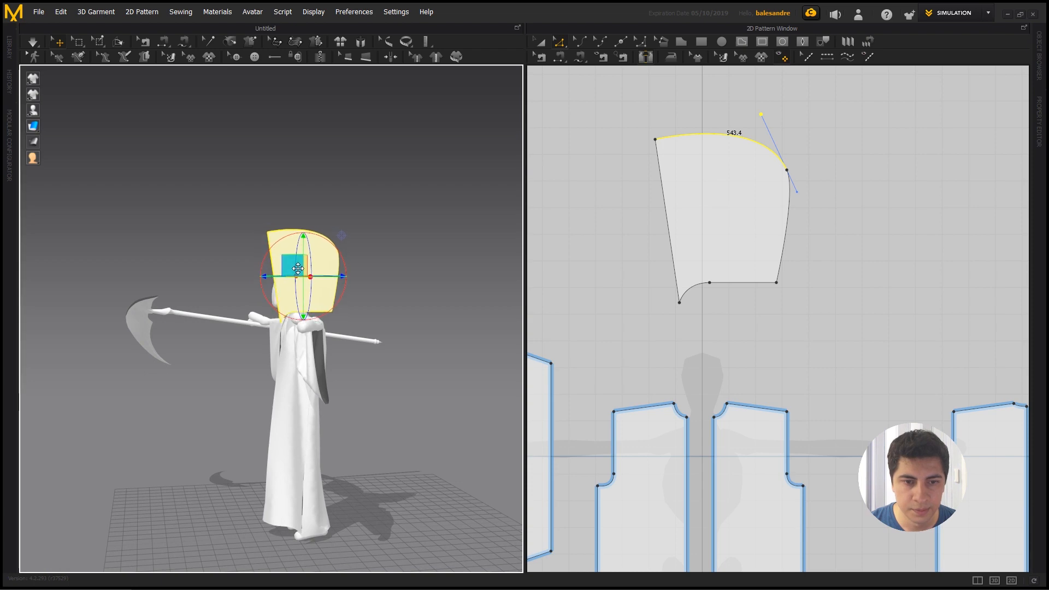
right_click_drag(230, 342, 373, 358)
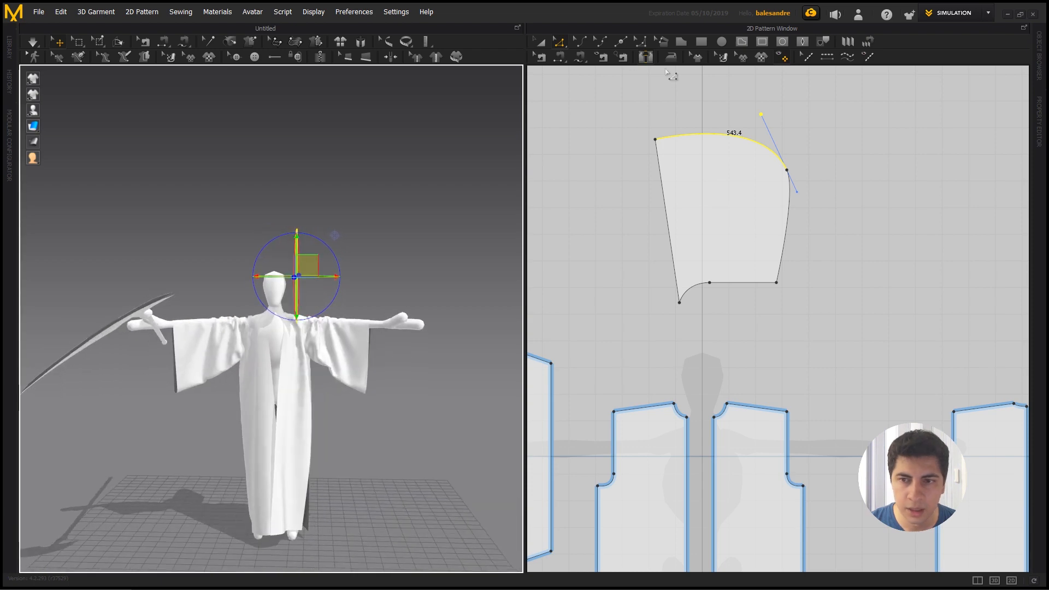
- Make a mirrored symmetric copy of the hood pattern and place it beside the original in the 2D layout
left_click(545, 44)
left_click(625, 228)
left_click(697, 252)
middle_click_drag(703, 261, 803, 275)
scroll(804, 275, "down", 2)
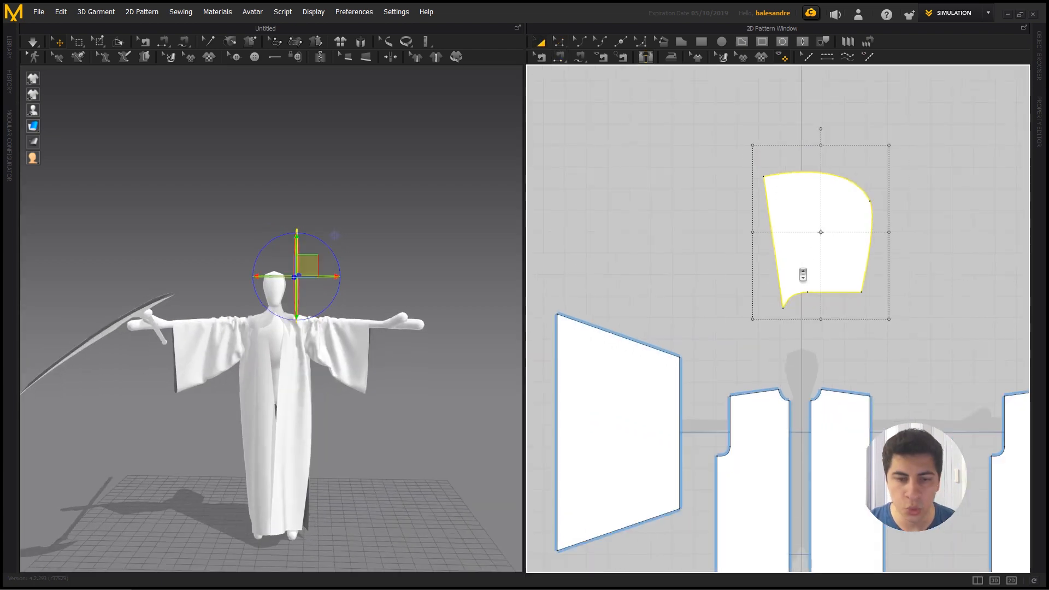
key("ctrl+d")
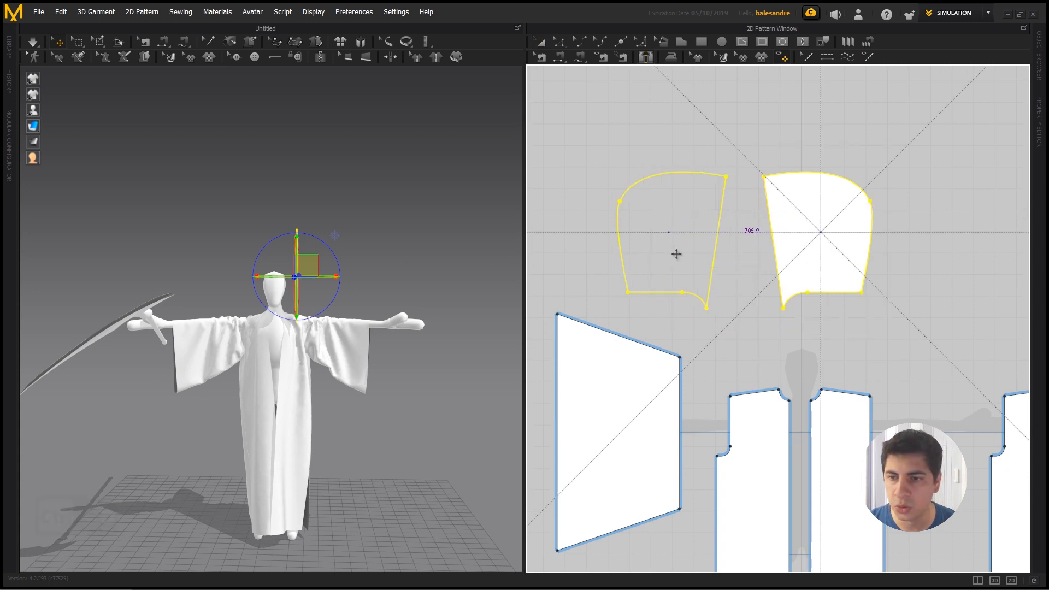
left_click(694, 295)
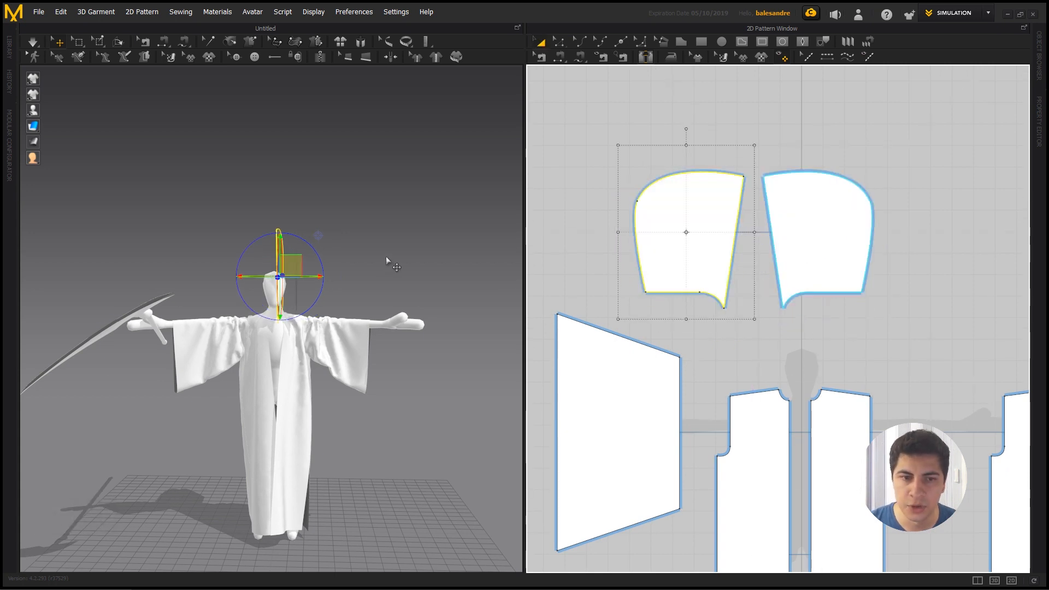
- Position the mirrored hood piece in 3D on the opposite side of the head from the original
right_click_drag(387, 261, 376, 267)
right_click_drag(298, 285, 322, 343)
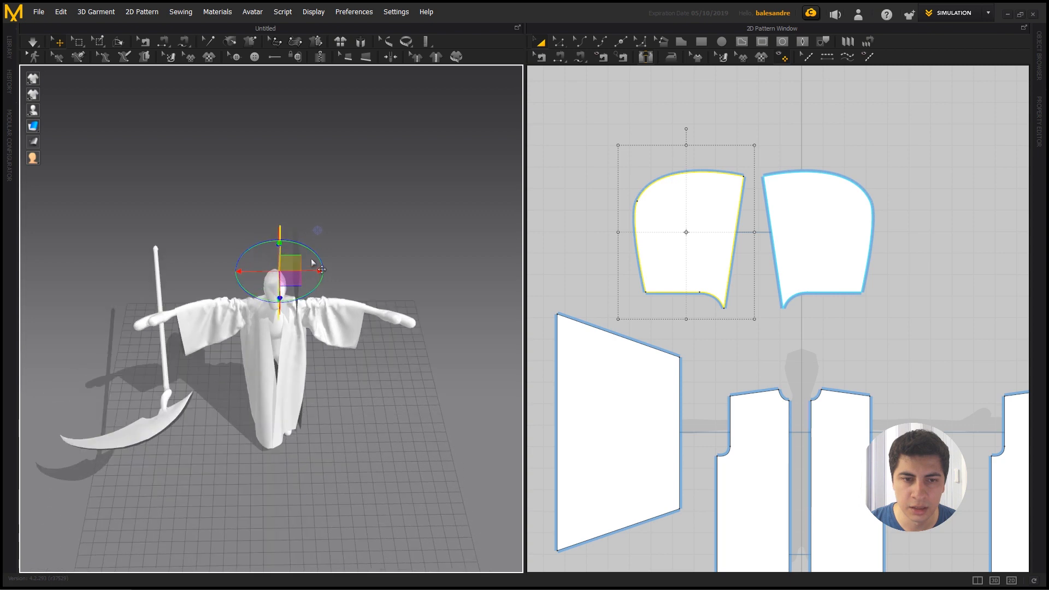
right_click_drag(323, 287, 429, 244)
scroll(343, 262, "up", 4)
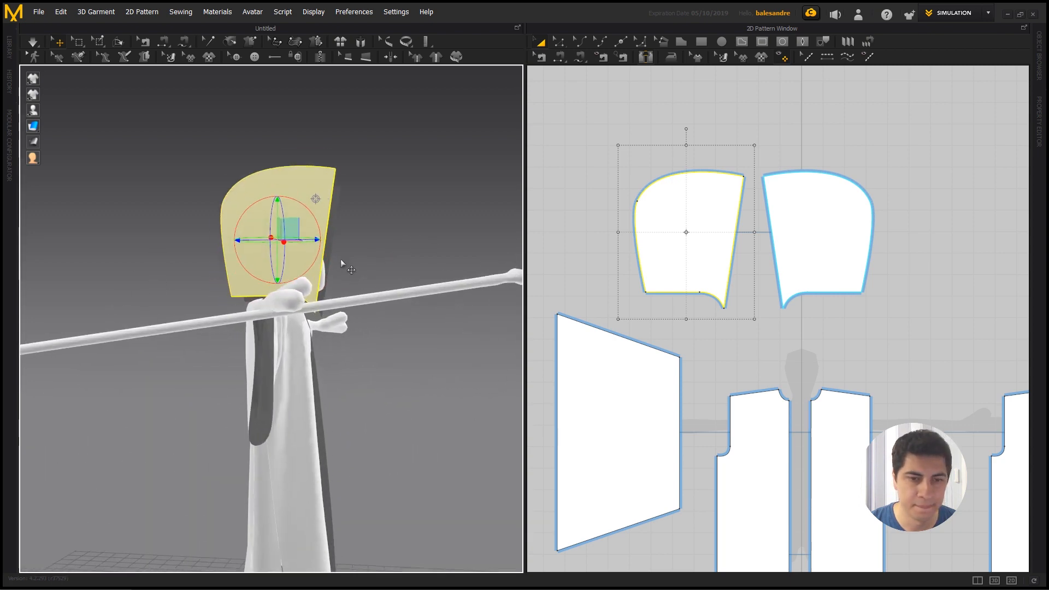
right_click_drag(343, 262, 421, 284)
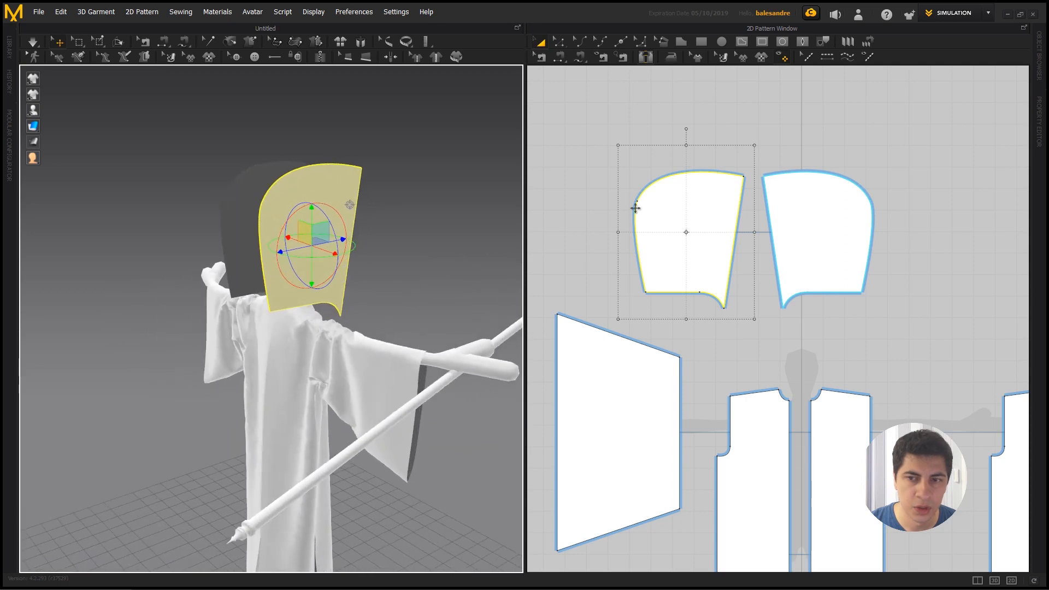
- Free-sew the two hood halves together along their back and top curves, from the back neck corner to the front top corner
left_click(574, 86)
left_click(565, 60)
left_click(578, 60)
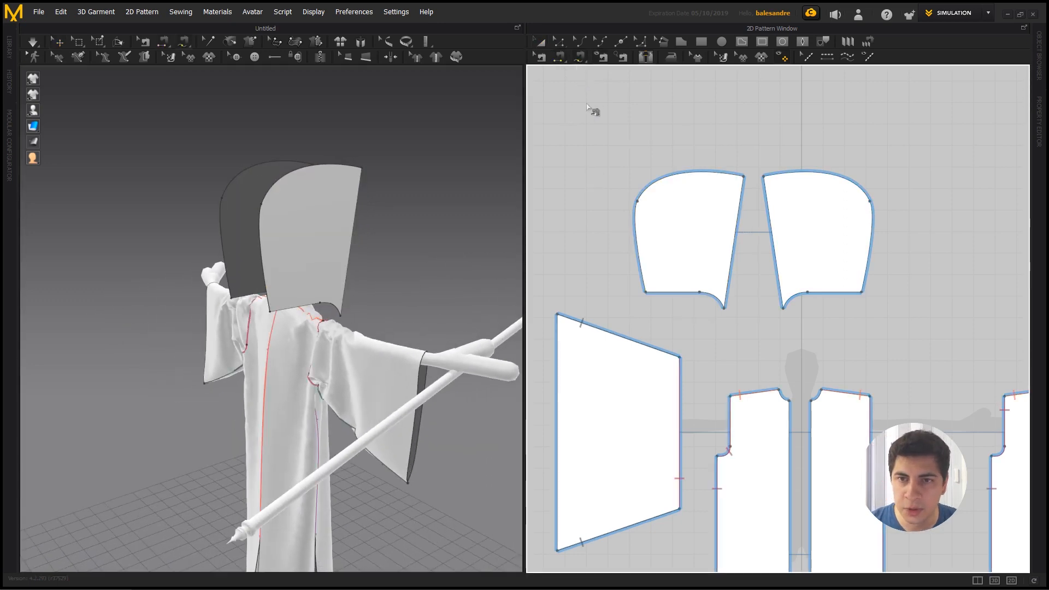
left_click(646, 293)
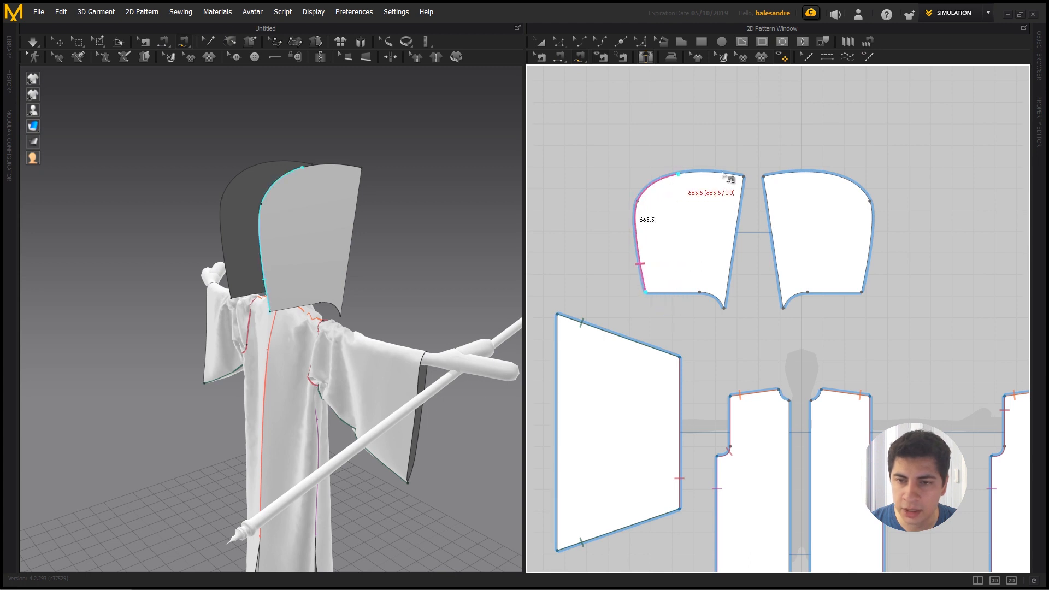
left_click(743, 177)
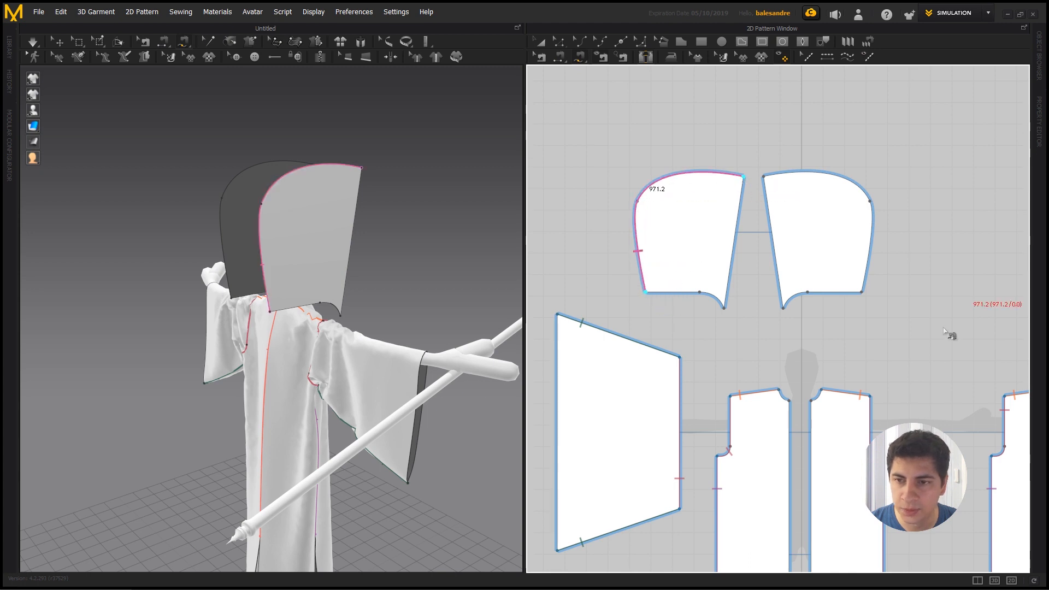
left_click(863, 291)
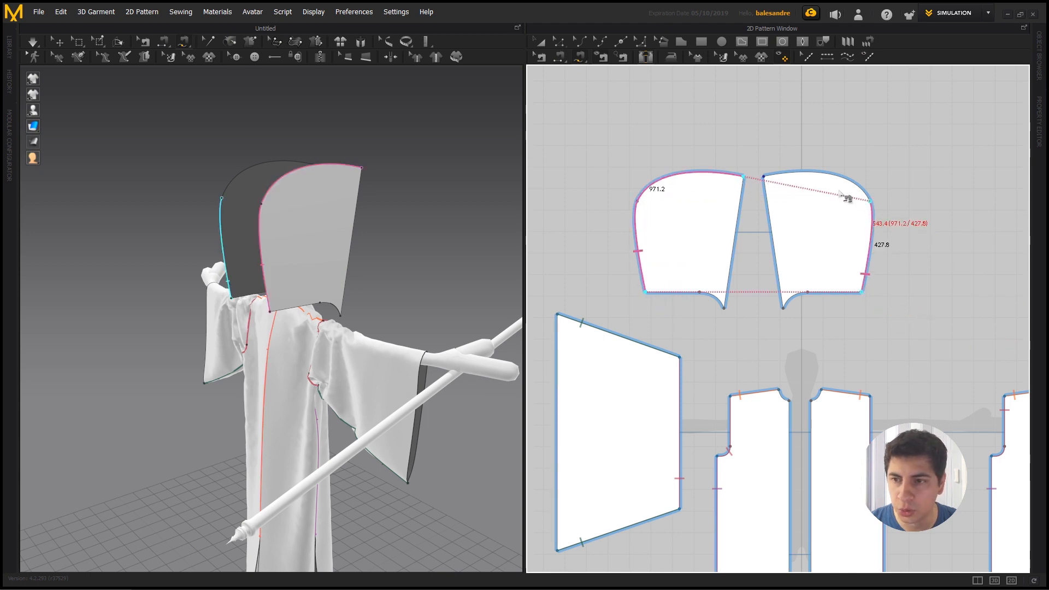
left_click(763, 177)
- Free-sew one hood half's lower edge, from front corner to back corner, to the matching front neckline curve and back neckline segment
right_click_drag(382, 268, 205, 295)
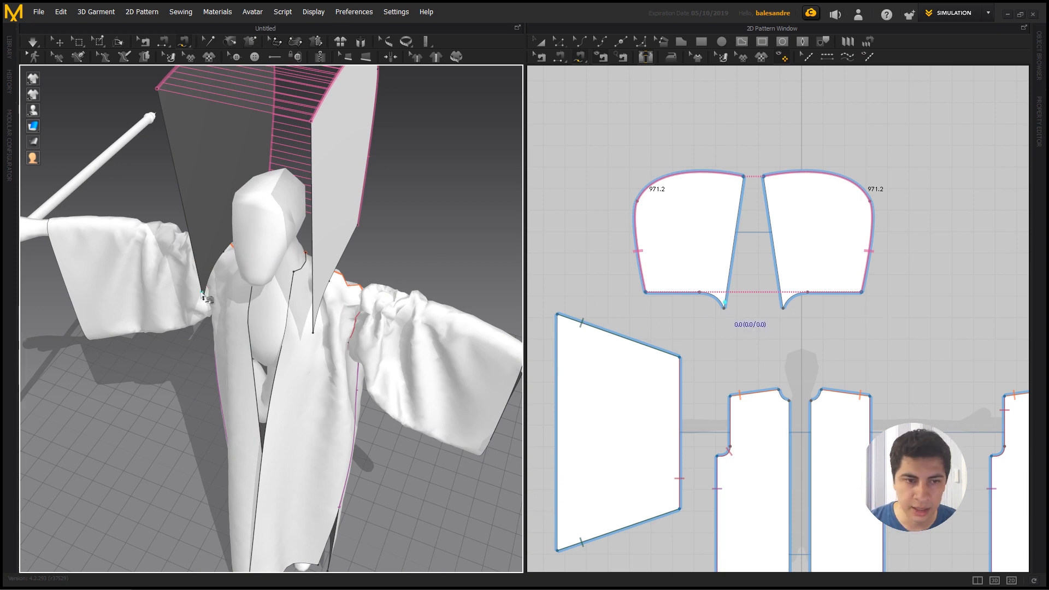
right_click_drag(211, 290, 217, 311)
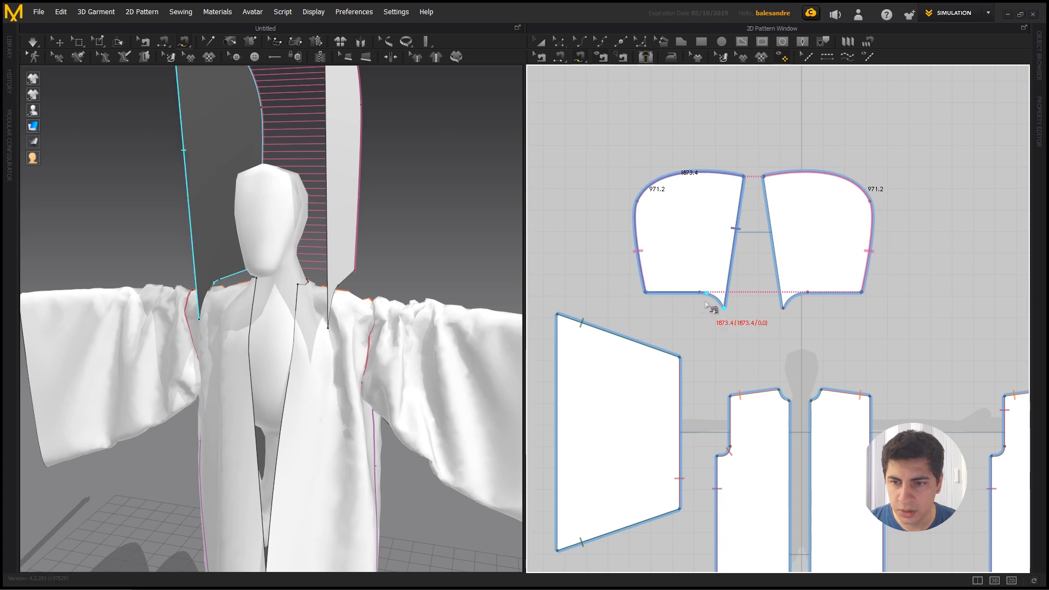
key("Escape")
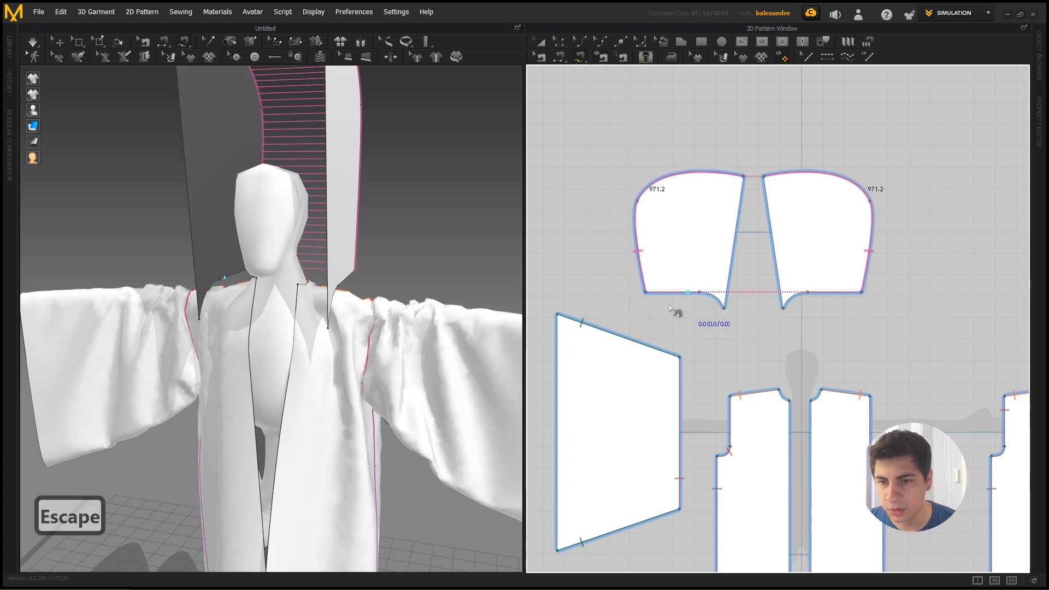
left_click(723, 306)
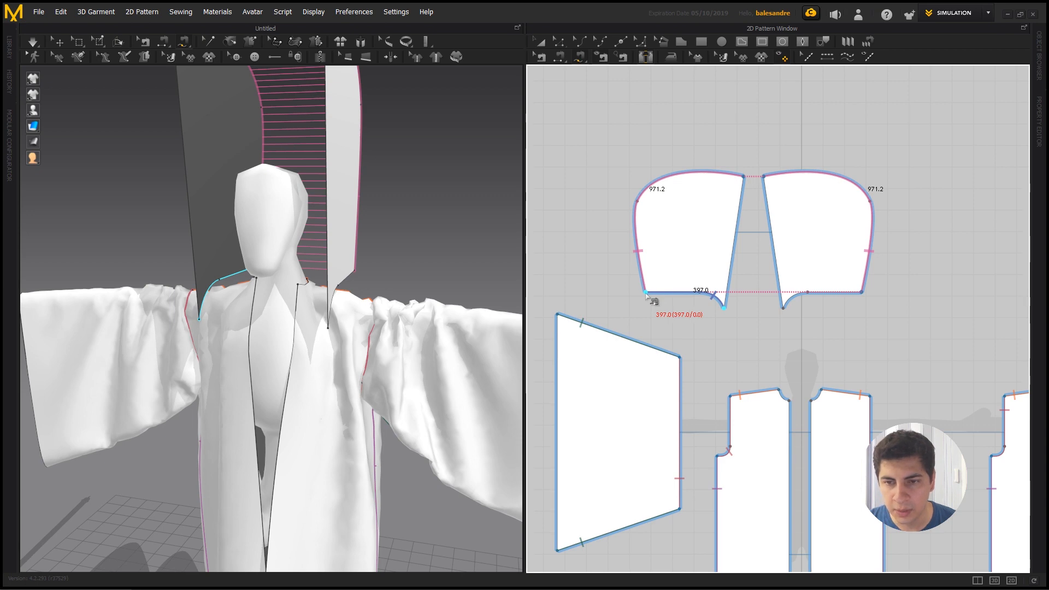
right_click_drag(378, 333, 261, 283)
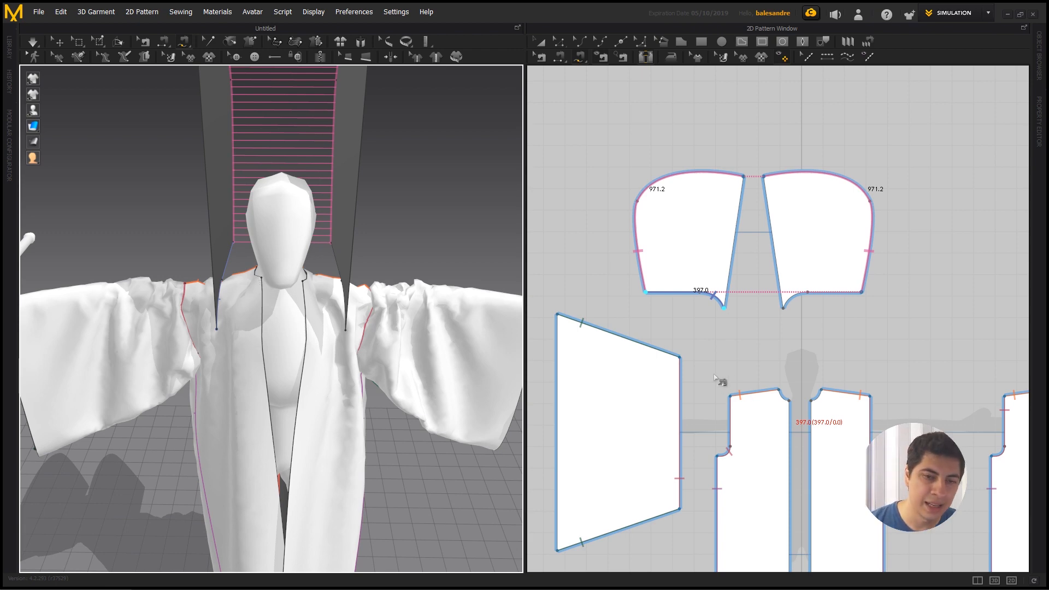
middle_click_drag(728, 378, 505, 305)
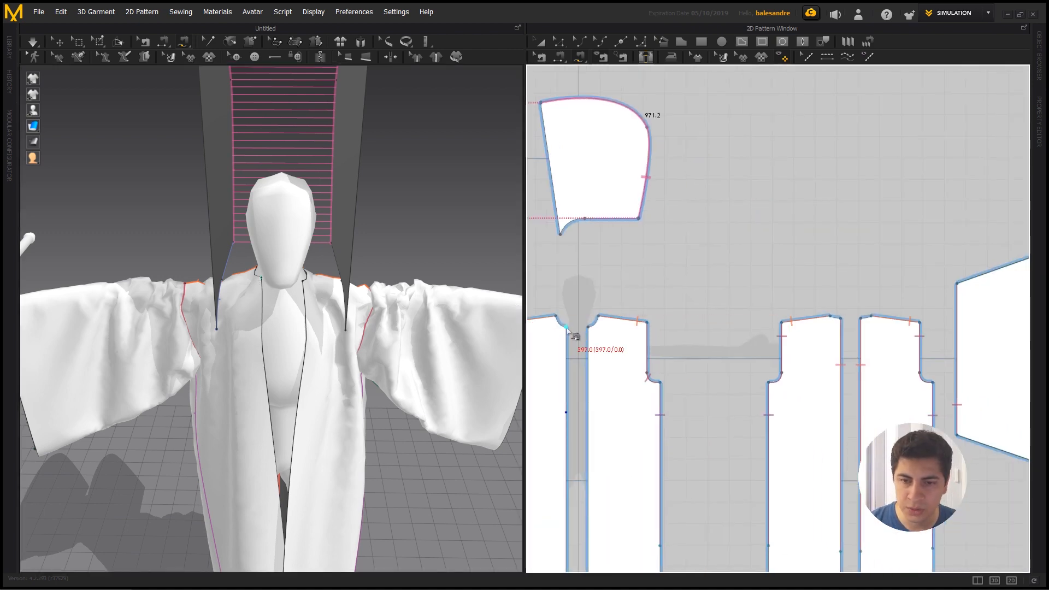
left_click(567, 328)
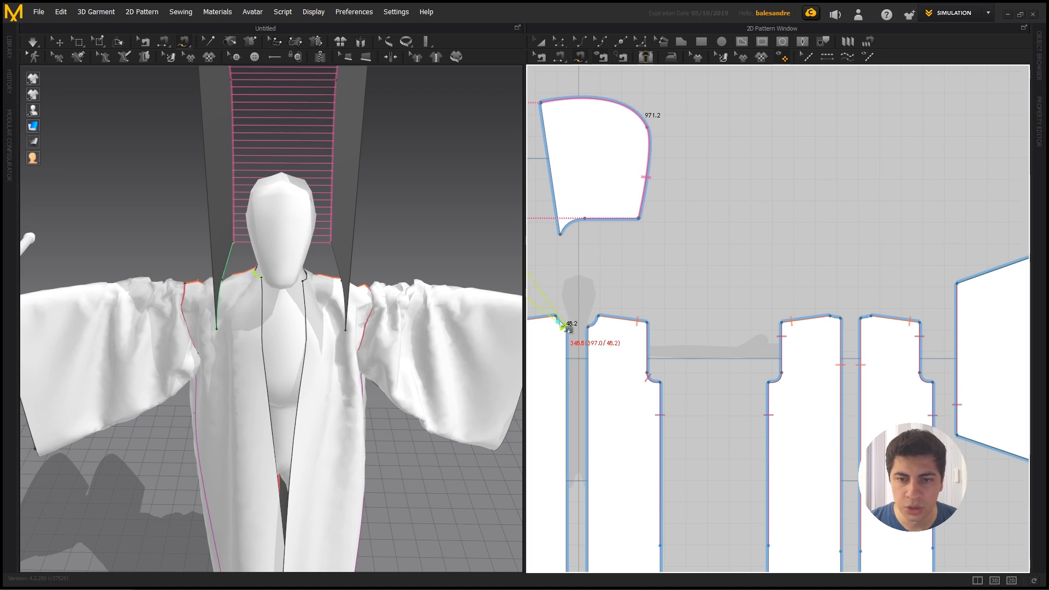
left_click(567, 327)
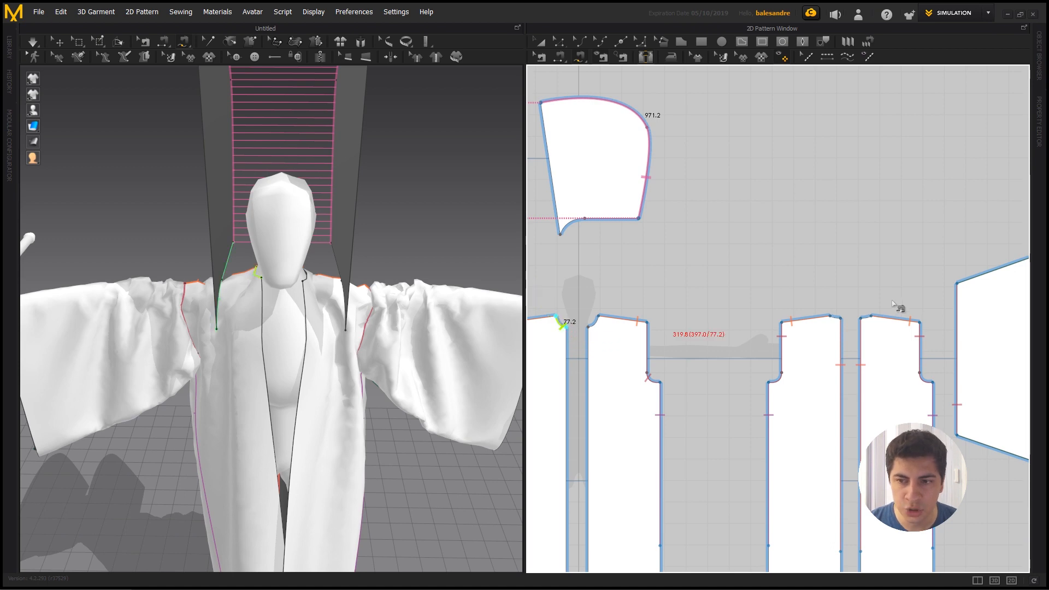
left_click(864, 323)
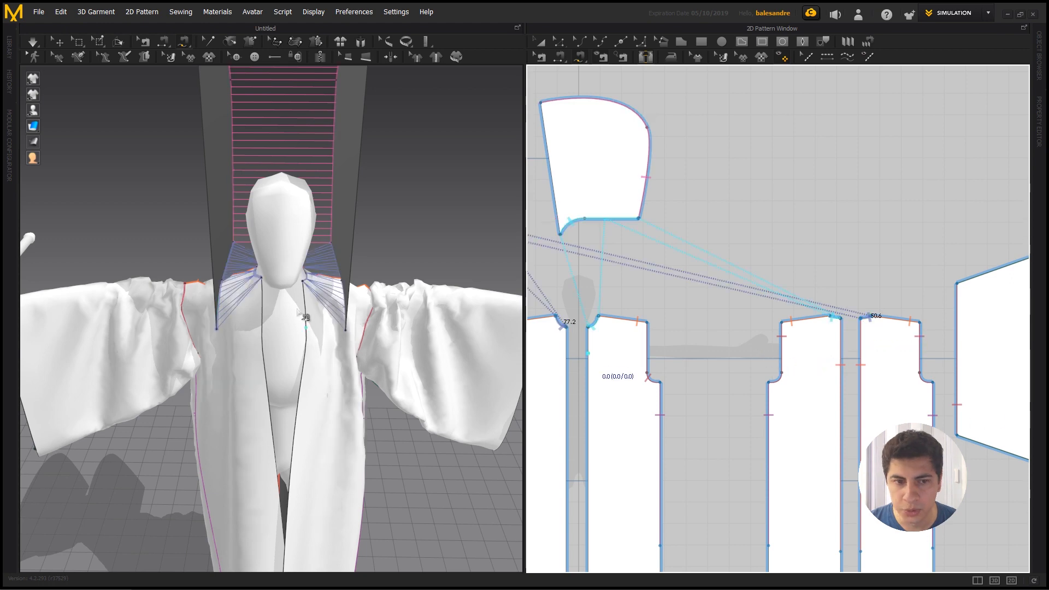
- Check the neckline seams in 3D and simulate the garment so the sewn hood drapes over the head
right_click_drag(302, 312, 293, 394)
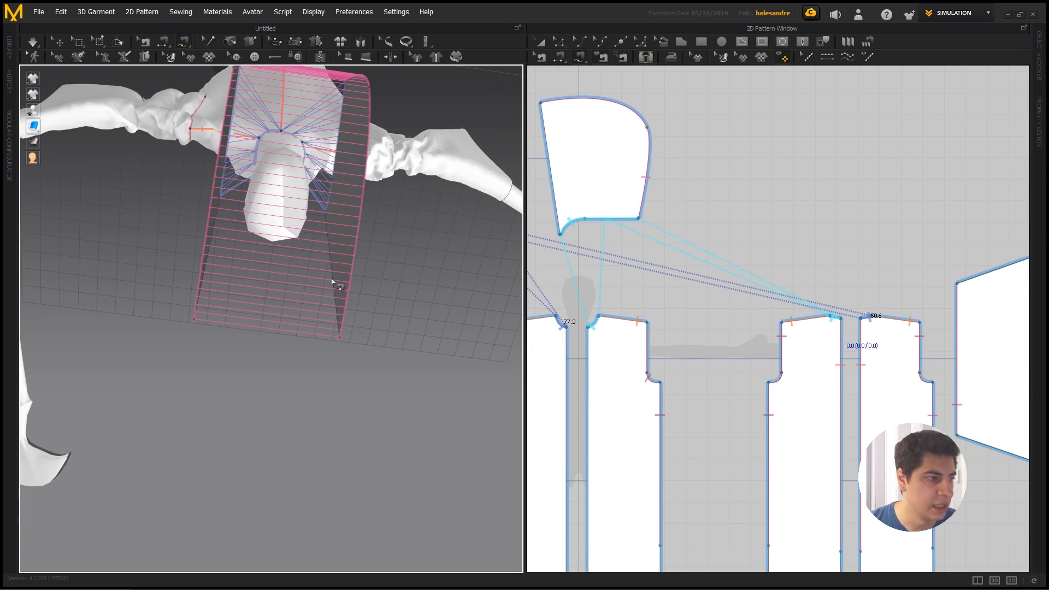
right_click_drag(332, 283, 390, 225)
key("q")
key("space")
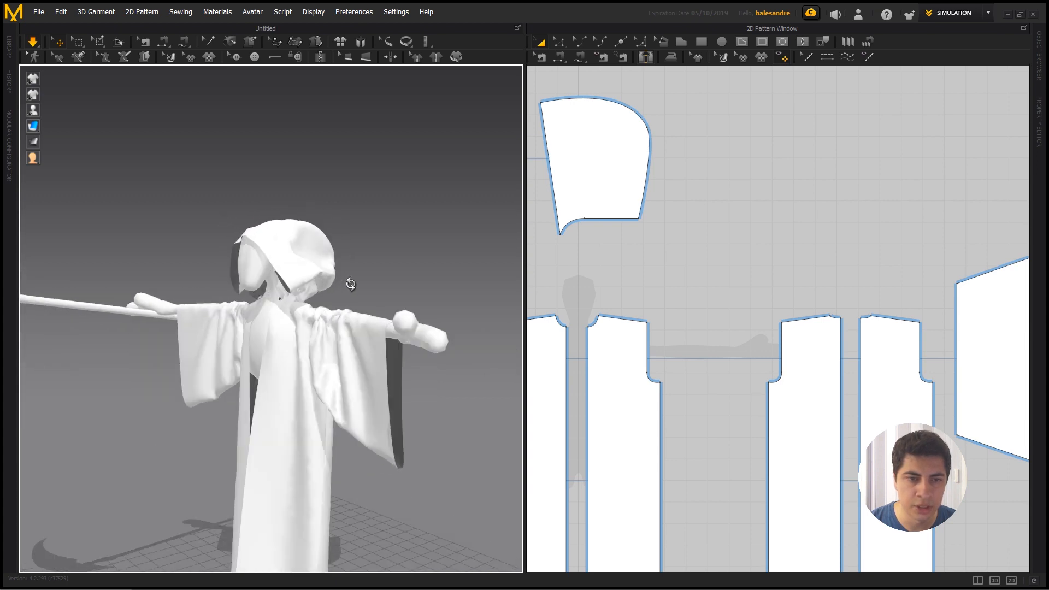
- Tug one hood half at its side and front edge during simulation to bring it forward beside the face
left_click(322, 300)
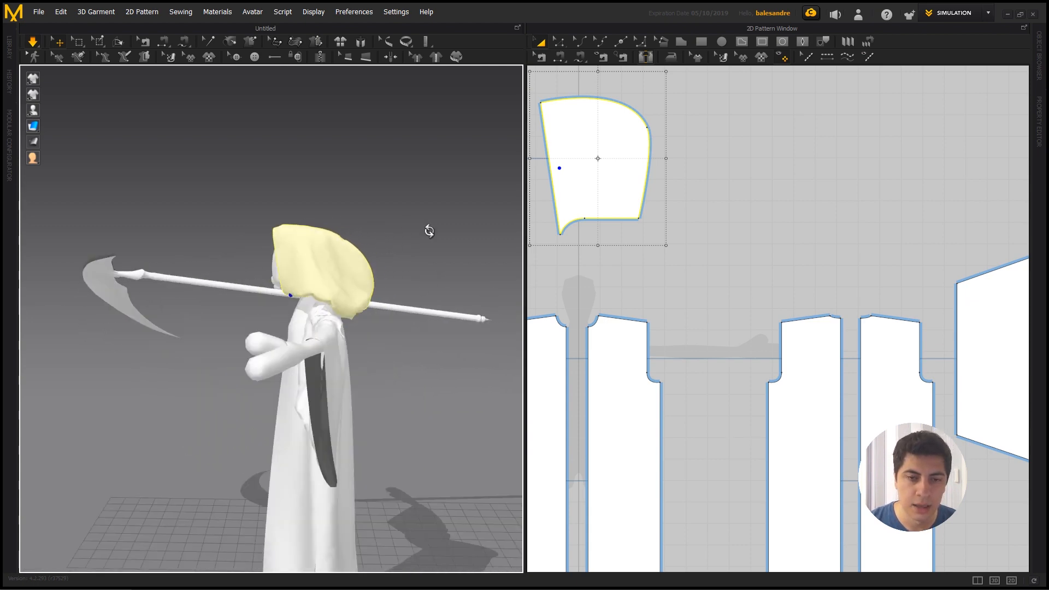
right_click_drag(429, 231, 299, 225)
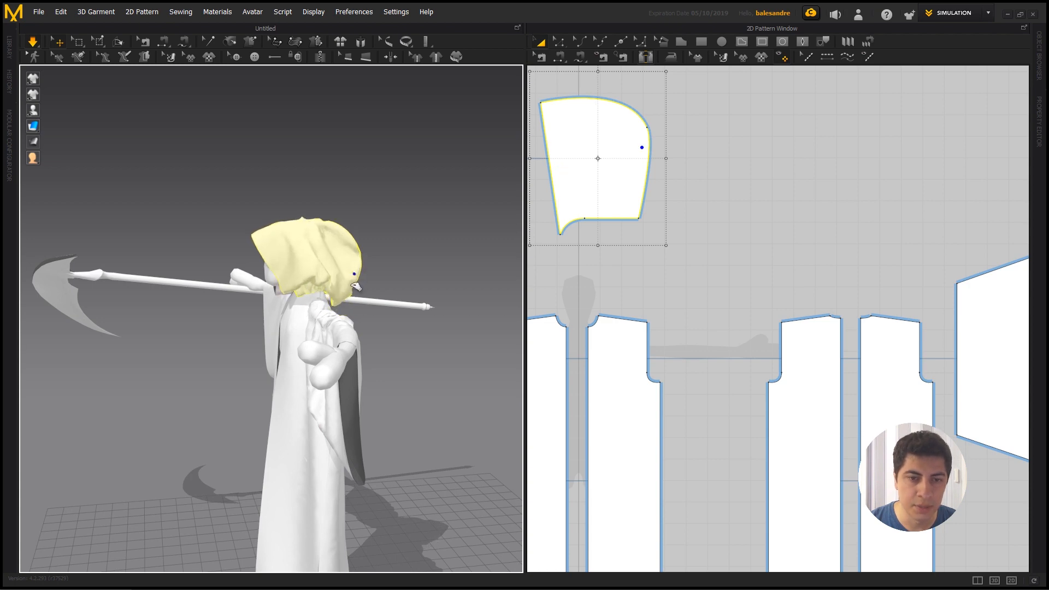
left_click_drag(356, 286, 354, 288)
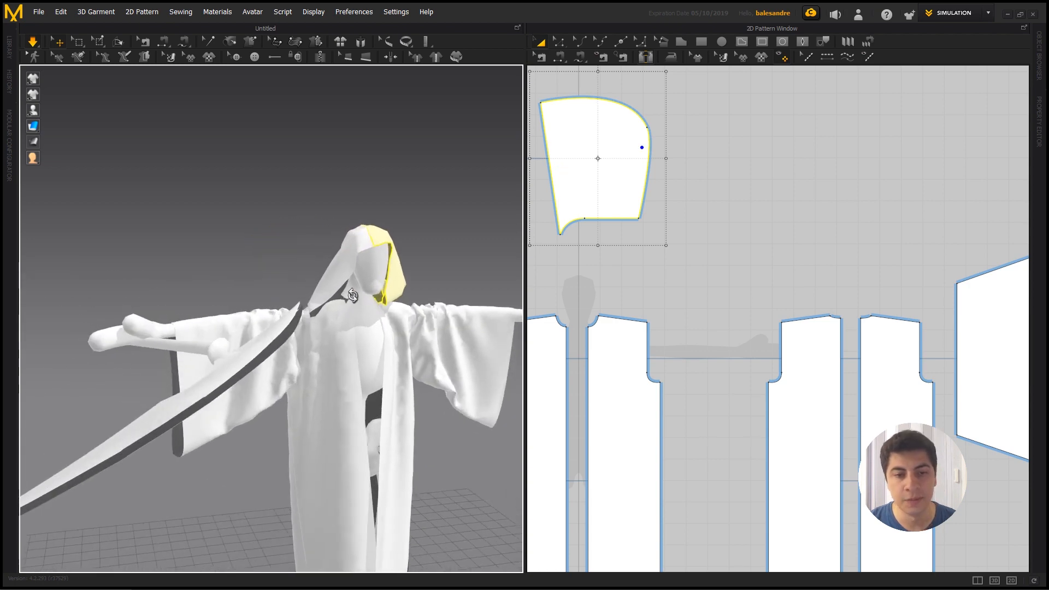
right_click_drag(355, 290, 335, 290)
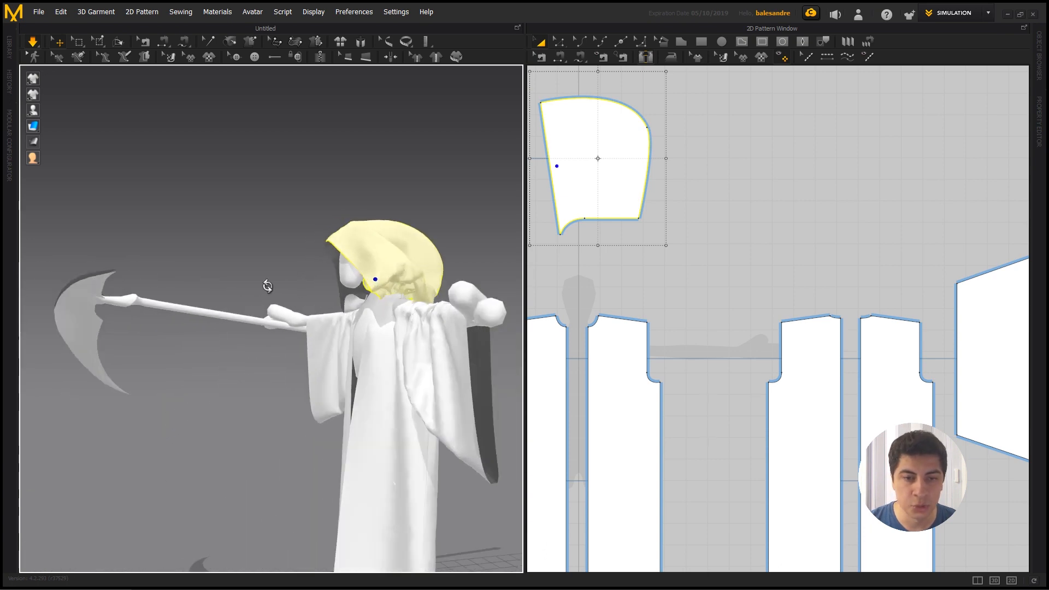
right_click_drag(265, 286, 371, 289)
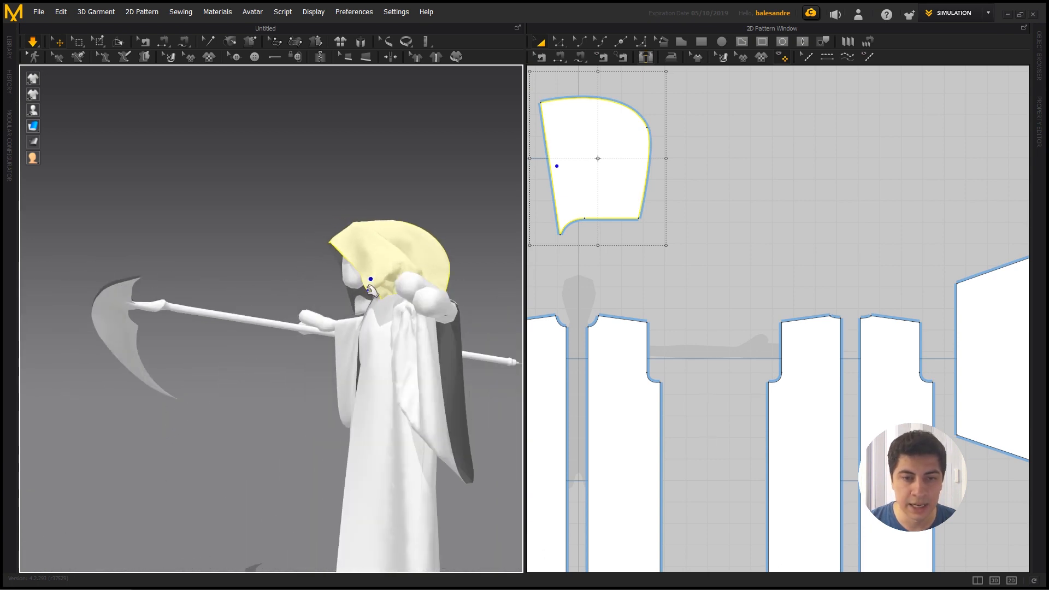
left_click_drag(351, 310, 357, 313)
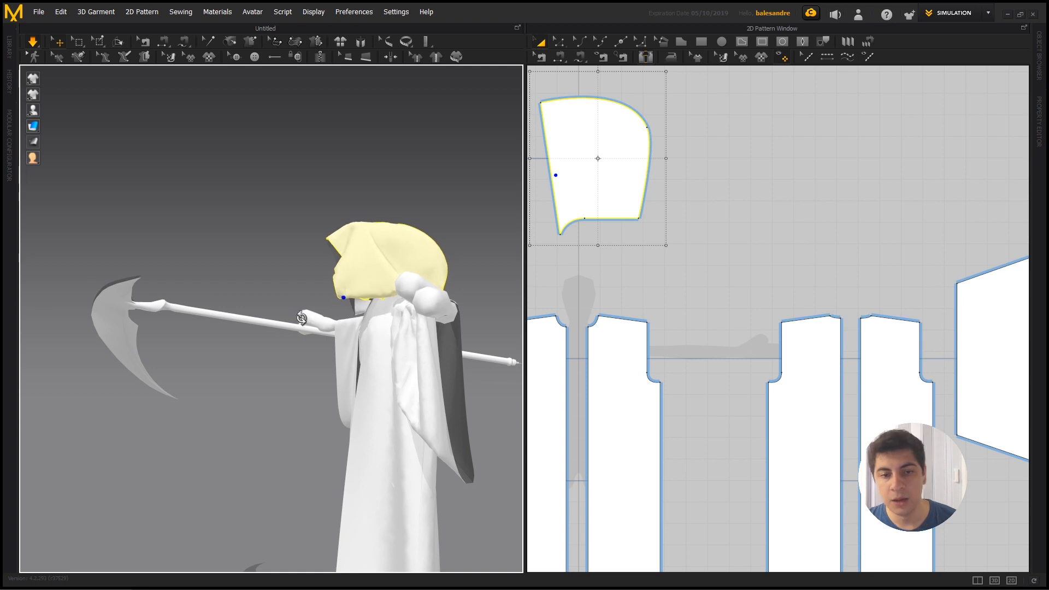
- Pull the hood's back, top and front edge during simulation to settle it over the head and open it around the face
right_click_drag(301, 318, 418, 292)
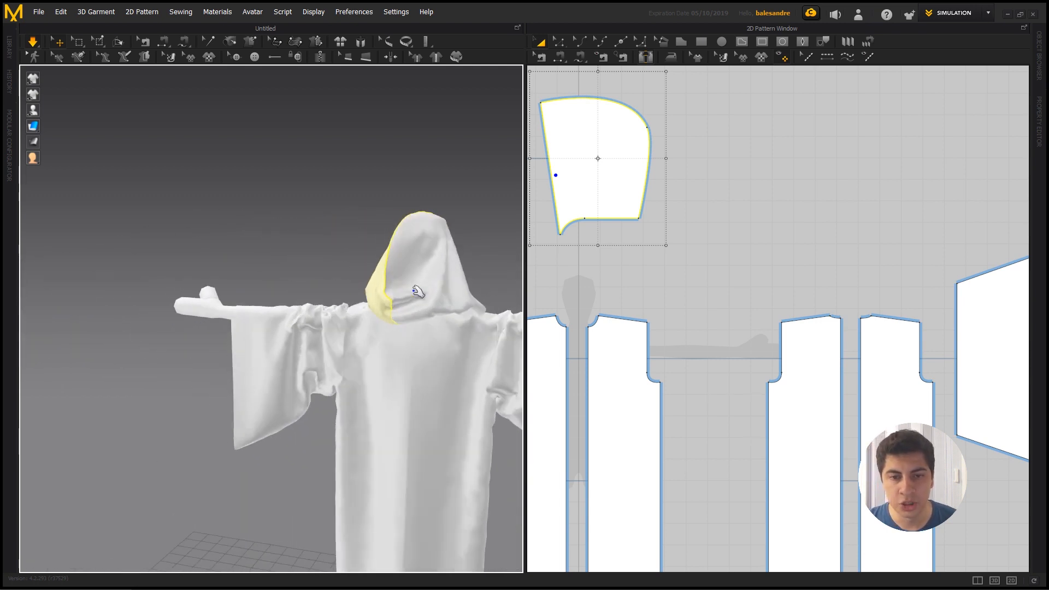
left_click_drag(438, 293, 425, 272)
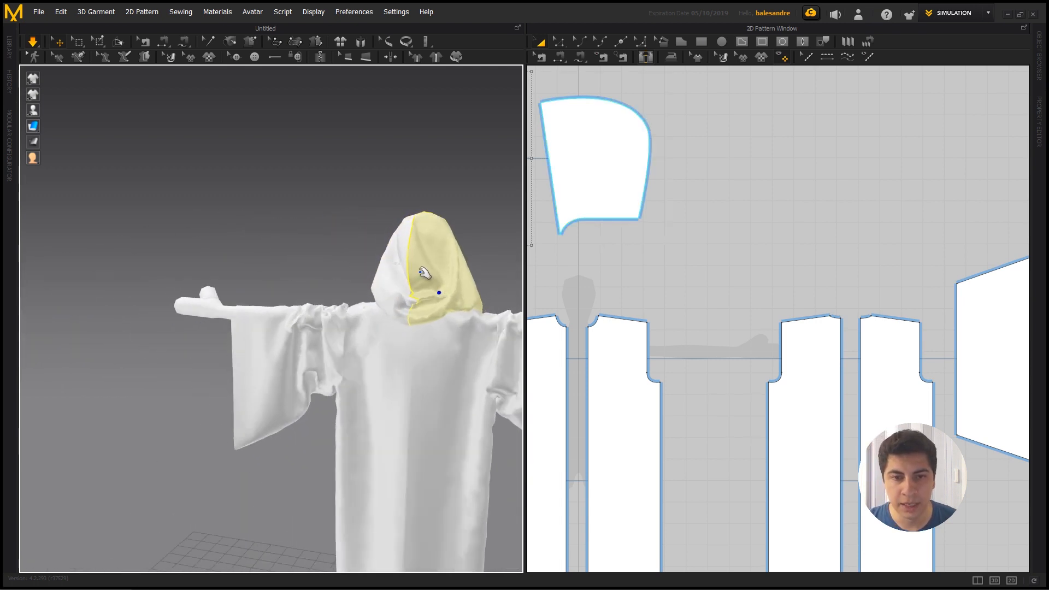
left_click(387, 290)
right_click_drag(383, 289, 402, 307)
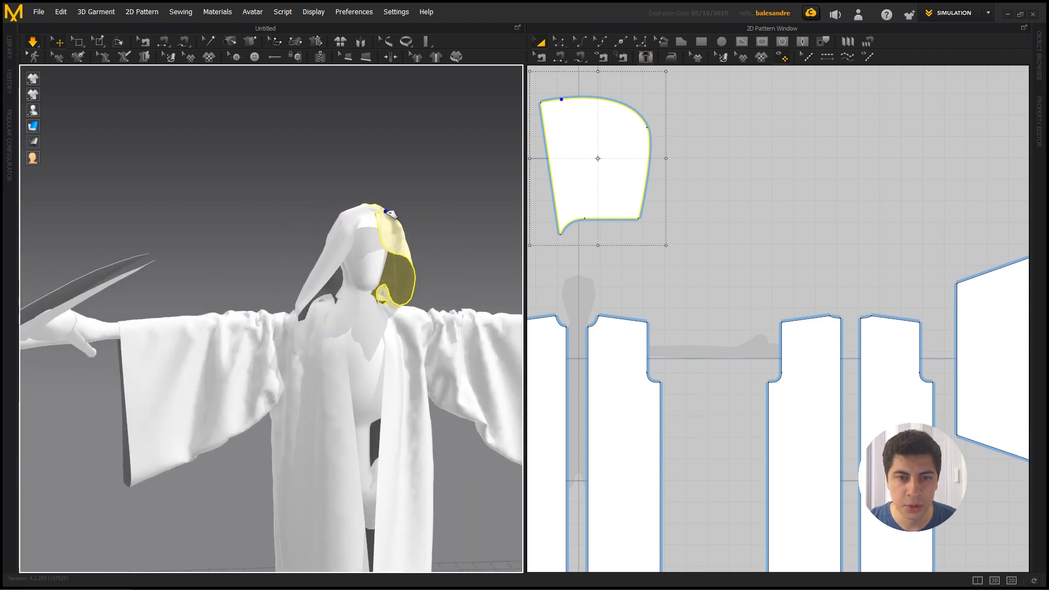
right_click_drag(391, 215, 370, 226)
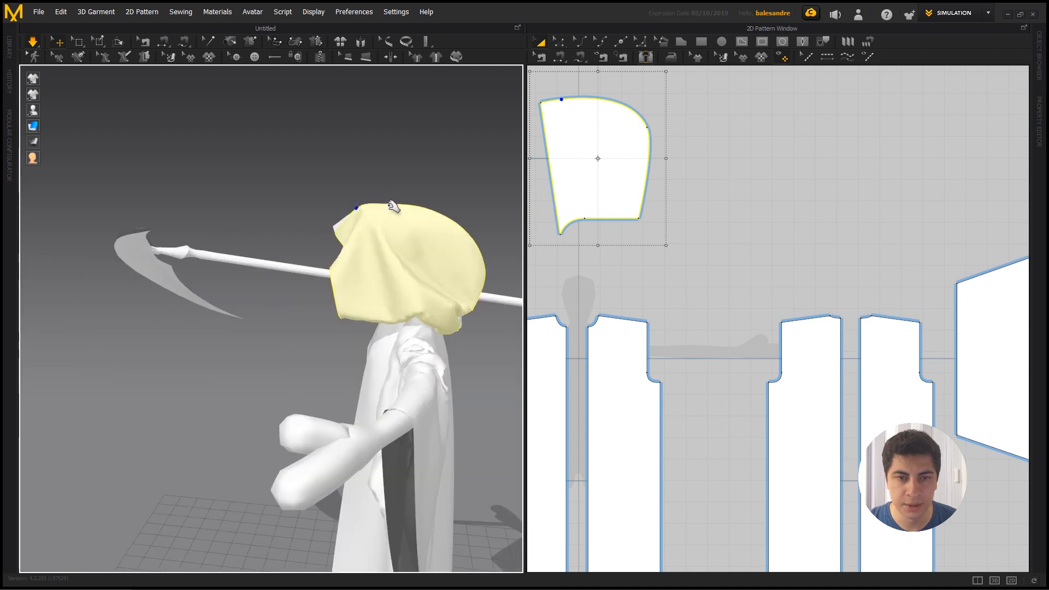
right_click_drag(277, 288, 393, 282)
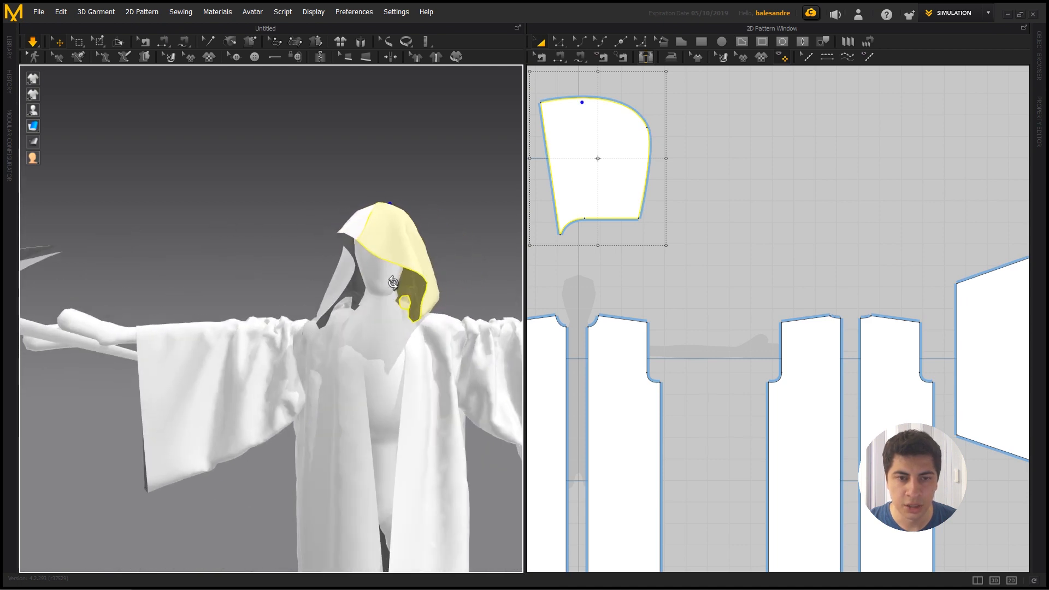
left_click_drag(447, 246, 420, 263)
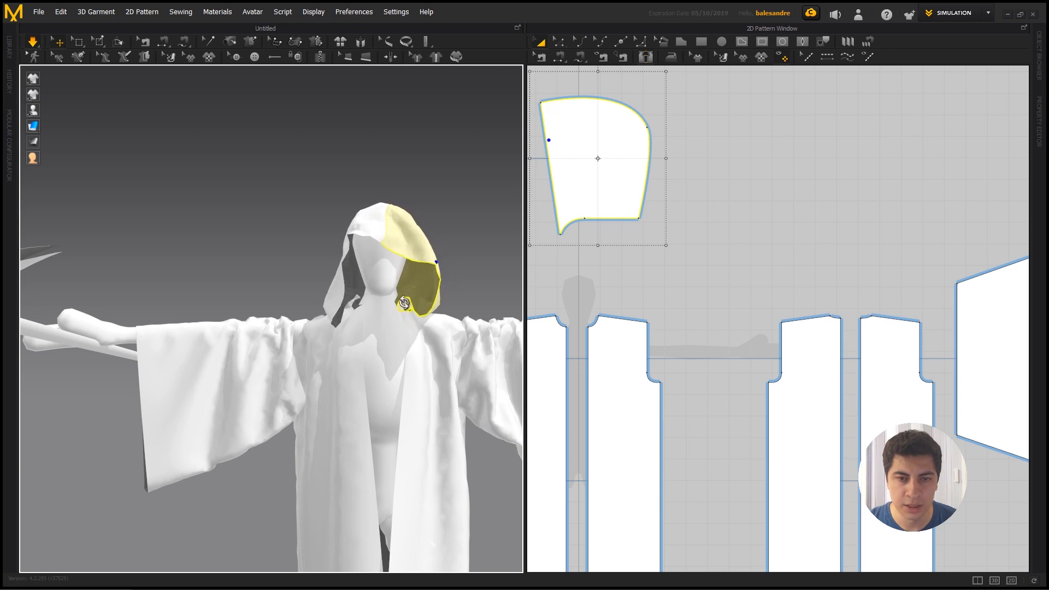
- Tug the upper front of both hood halves during simulation to even the opening above the face
right_click_drag(404, 303, 431, 243)
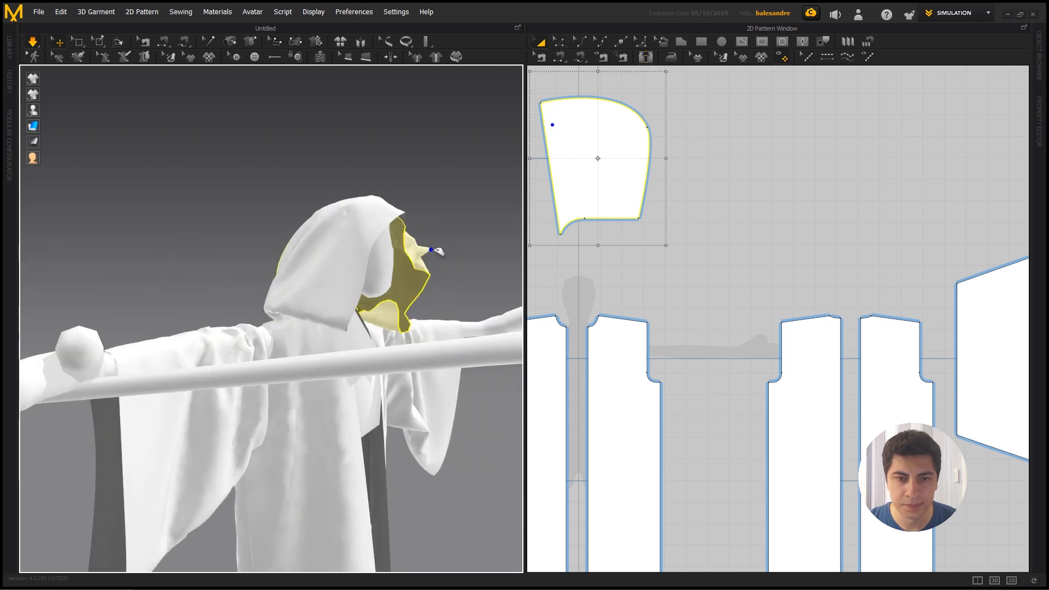
left_click_drag(374, 203, 437, 220)
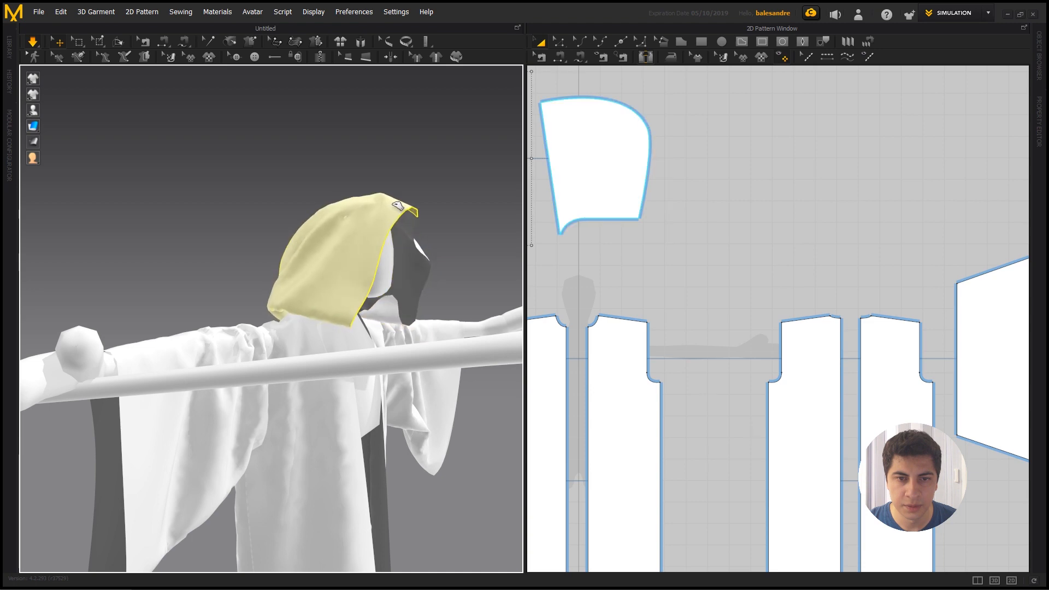
right_click_drag(438, 220, 392, 241)
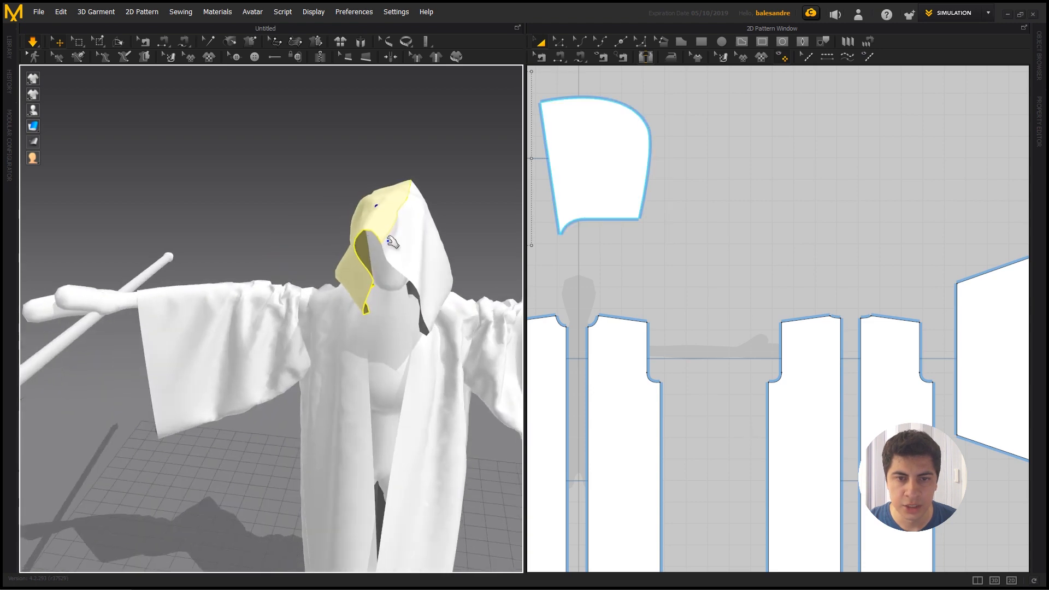
left_click_drag(441, 234, 449, 213)
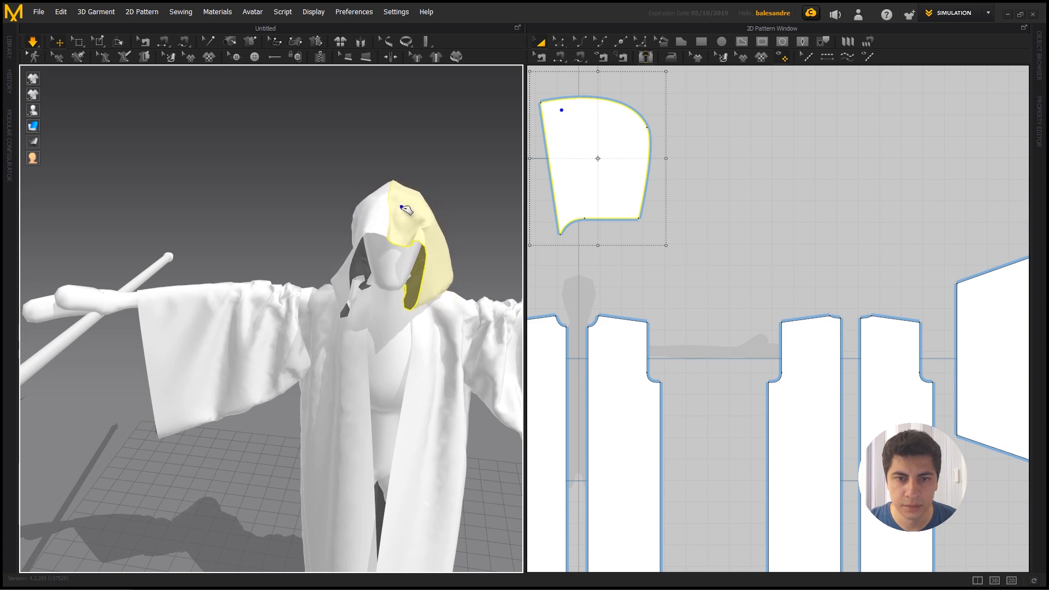
left_click_drag(436, 207, 418, 232)
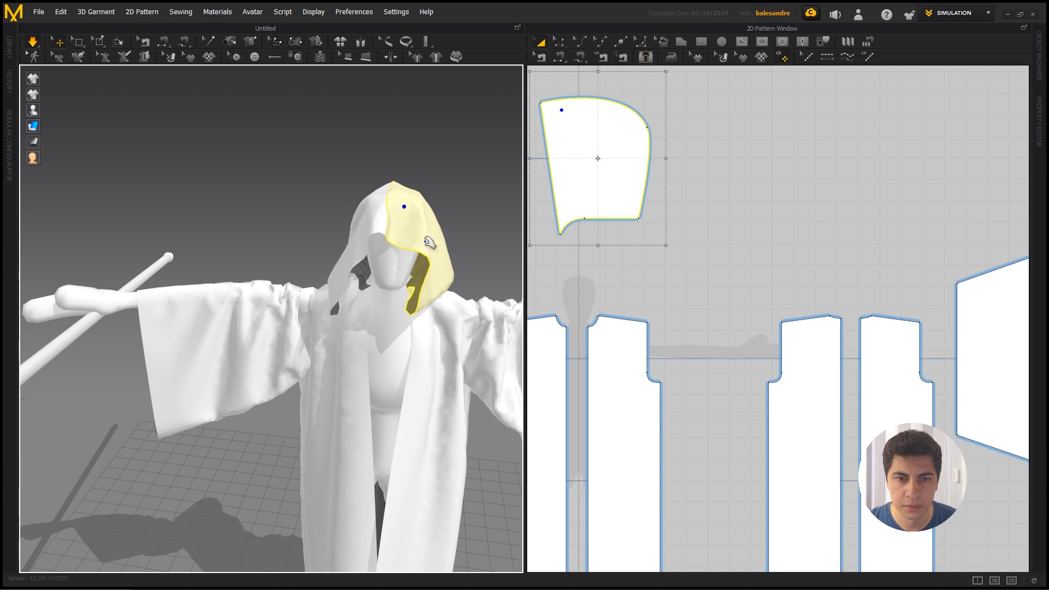
scroll(429, 244, "down", 2)
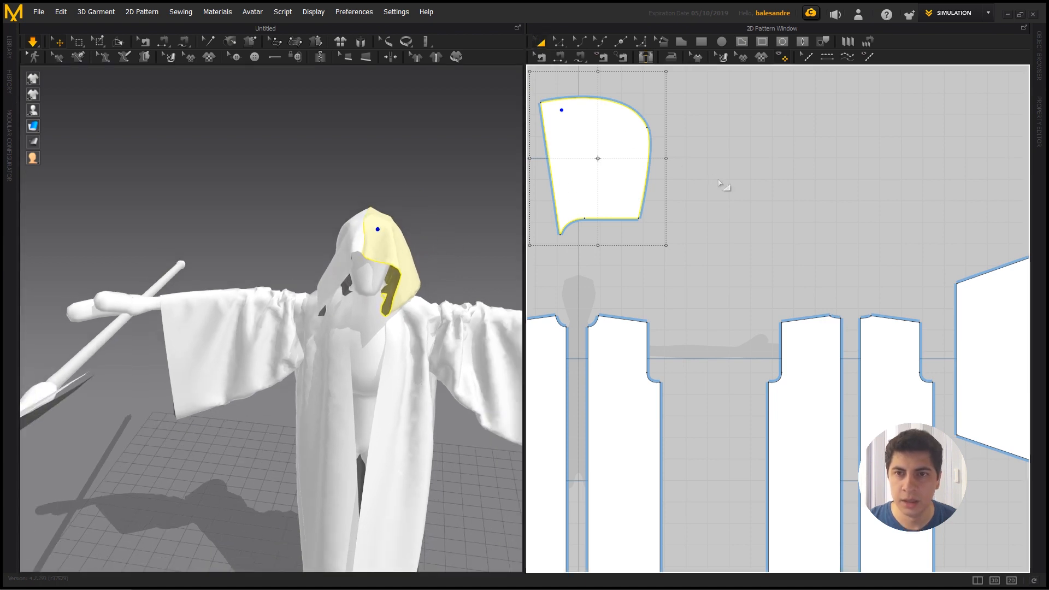
- Set the particle distance of both hood pieces to 15 mm
left_click(677, 175)
scroll(677, 167, "down", 2)
middle_click_drag(676, 167, 810, 183)
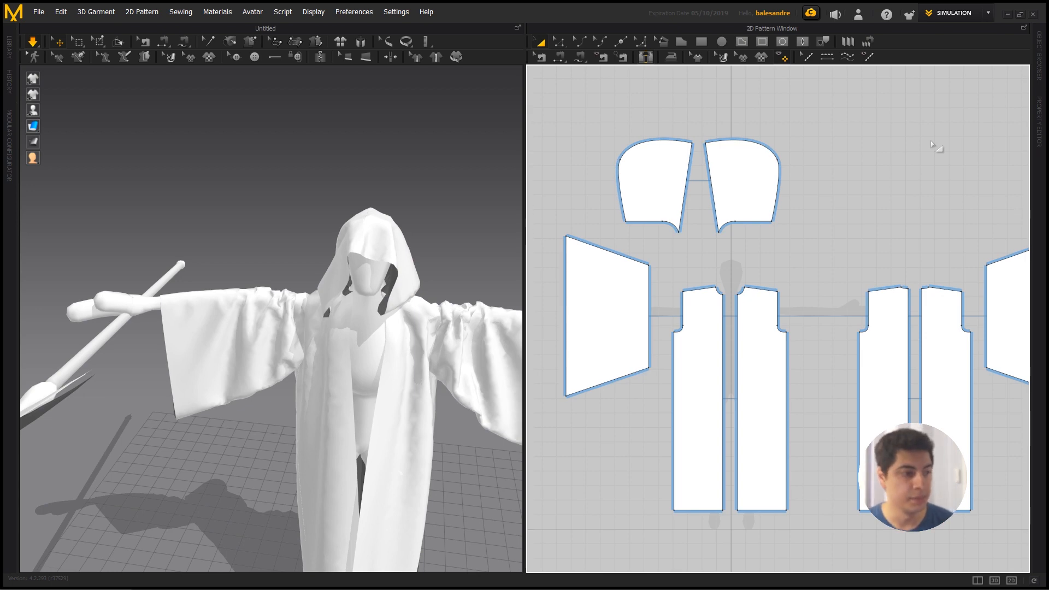
left_click(1040, 129)
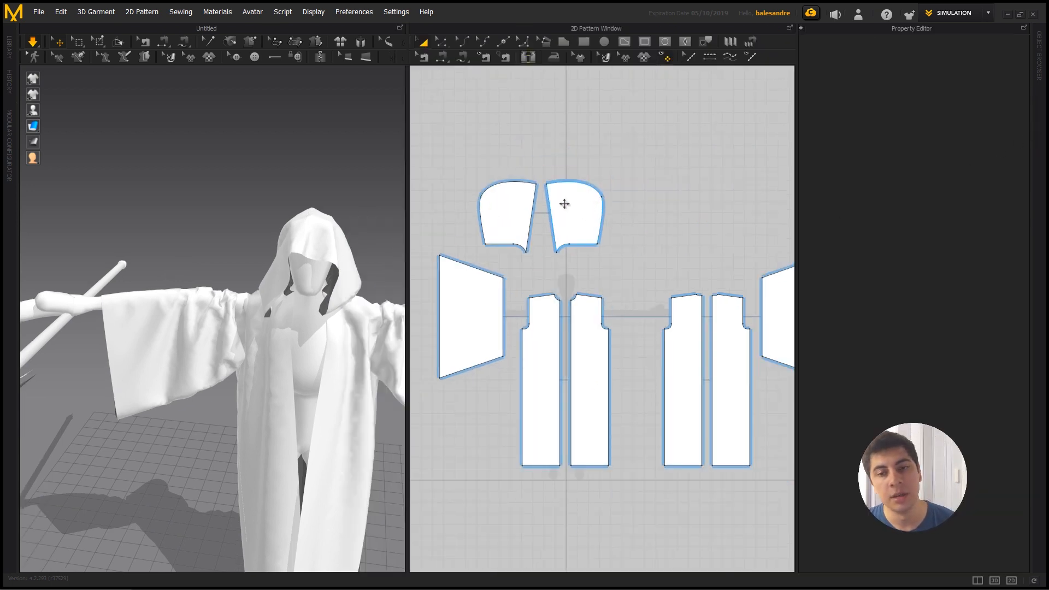
left_click(521, 204)
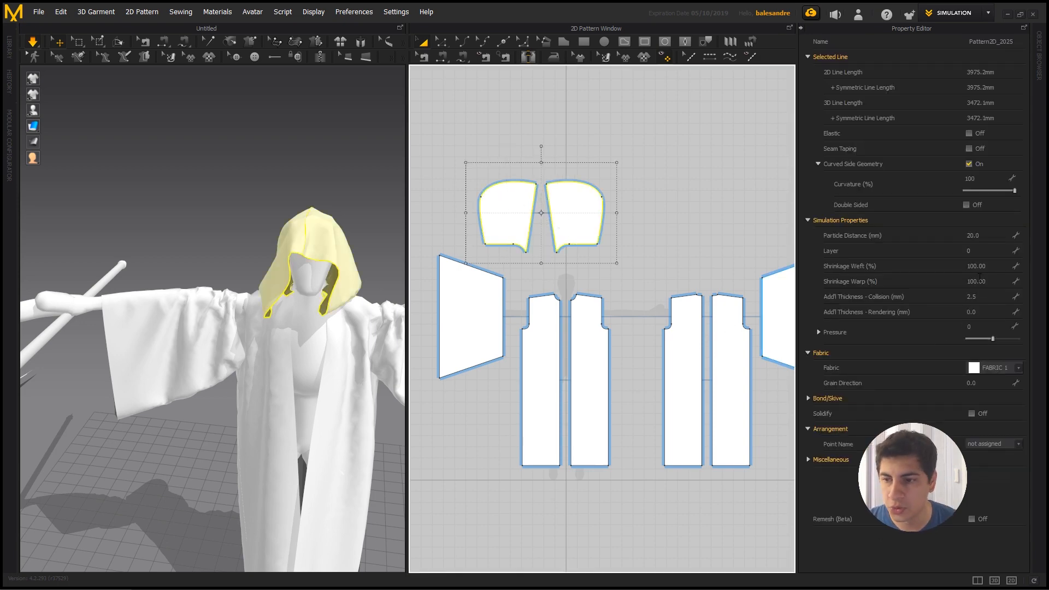
left_click(978, 235)
type("15")
key("Return")
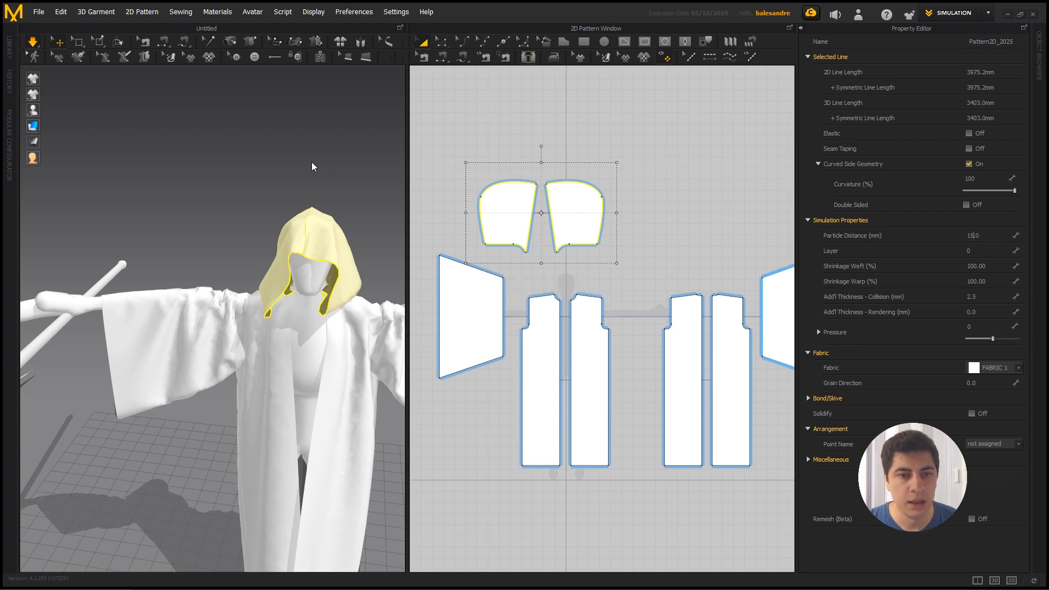
- Stop and restart the simulation to drape the hood with its finer mesh
key("space")
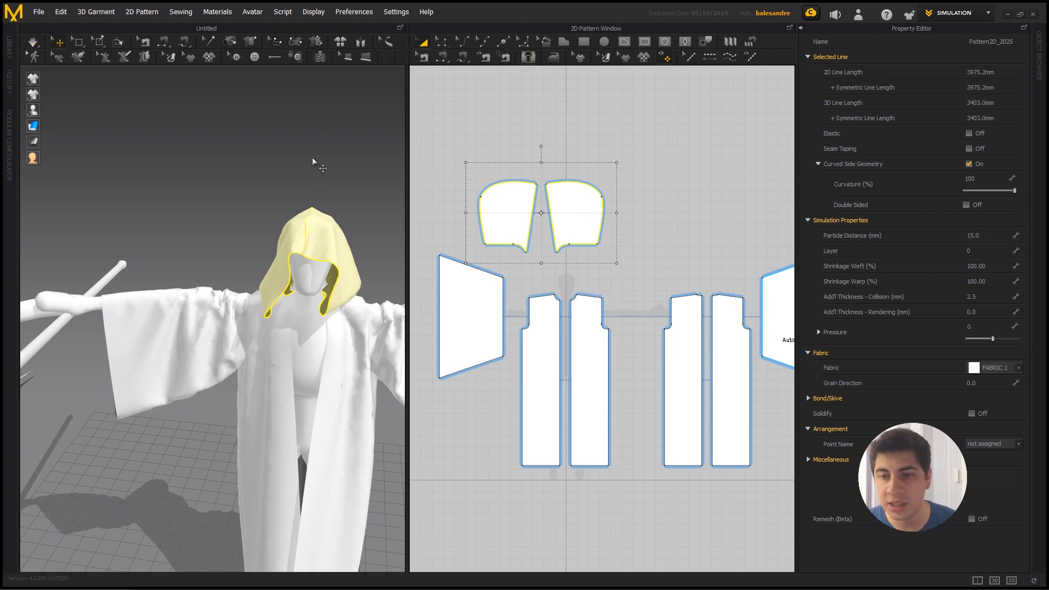
left_click(312, 158)
key("space")
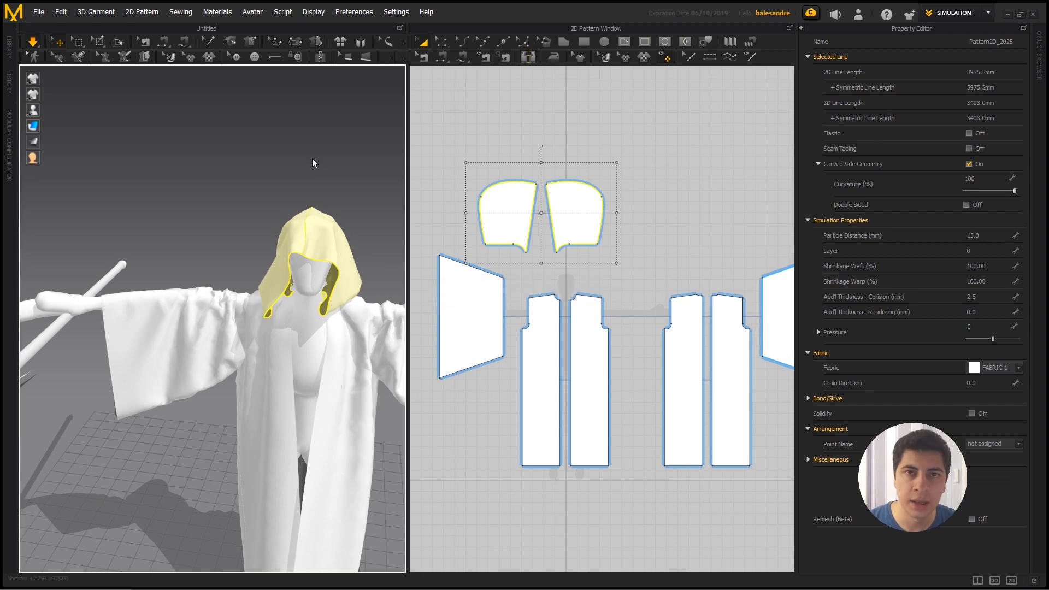
- Set the particle distance of both hood pieces to 10 mm and simulate the hood with the finer mesh
right_click_drag(342, 188, 232, 186)
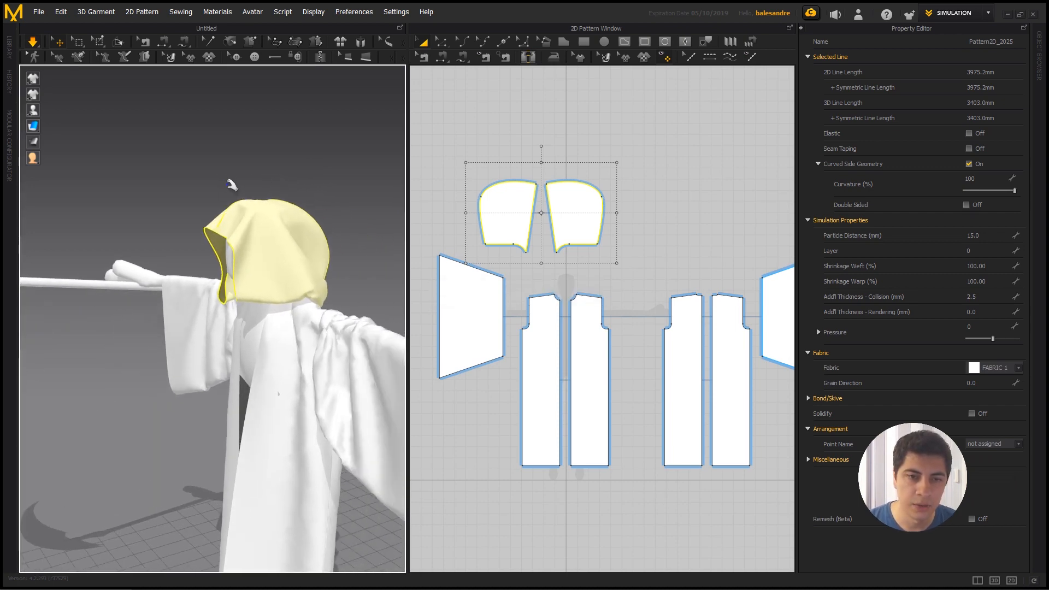
left_click(992, 236)
type("10")
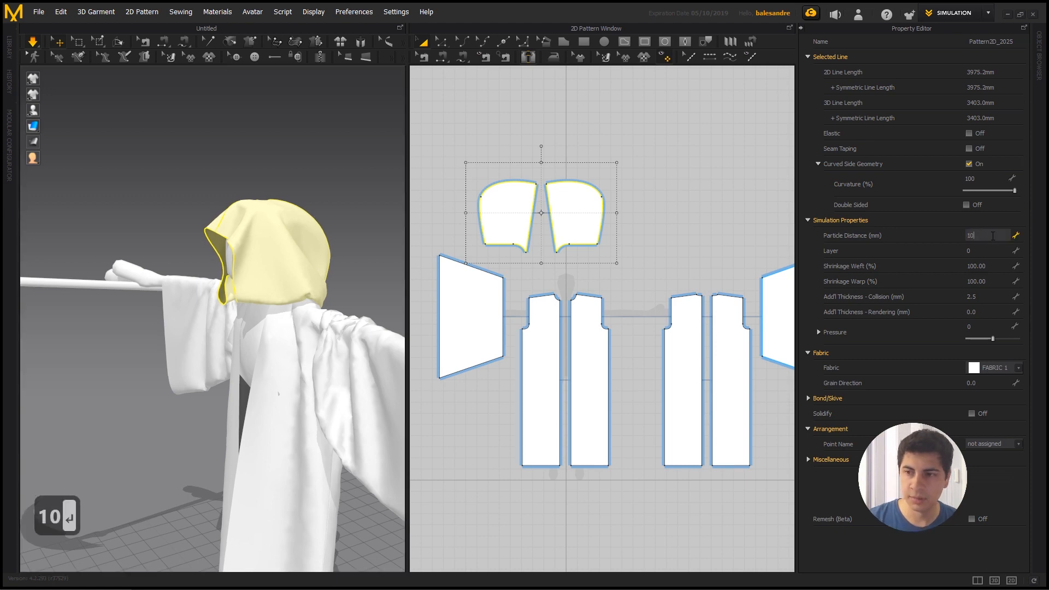
key("Return")
key("space")
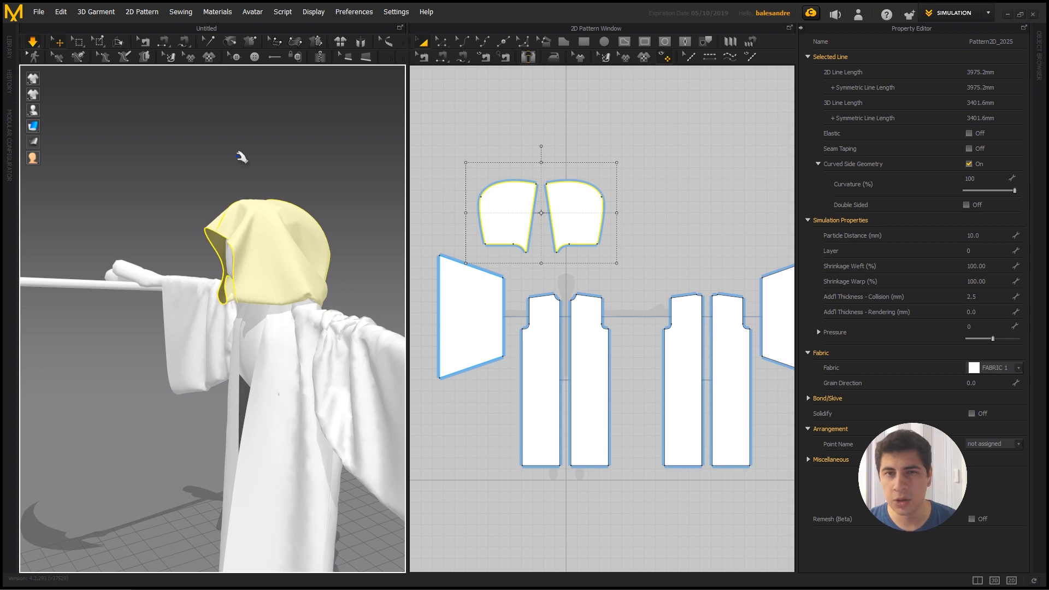
- Tug the upper front of the hood sideways during simulation to adjust its drape over the head
right_click_drag(218, 188, 273, 197)
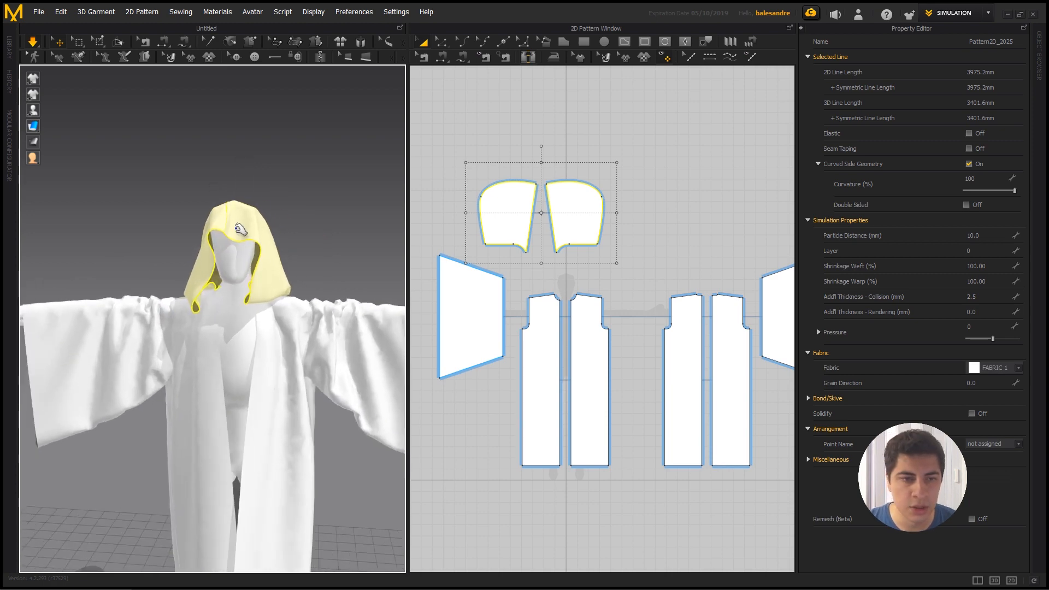
left_click_drag(255, 223, 319, 227)
scroll(300, 260, "down", 2)
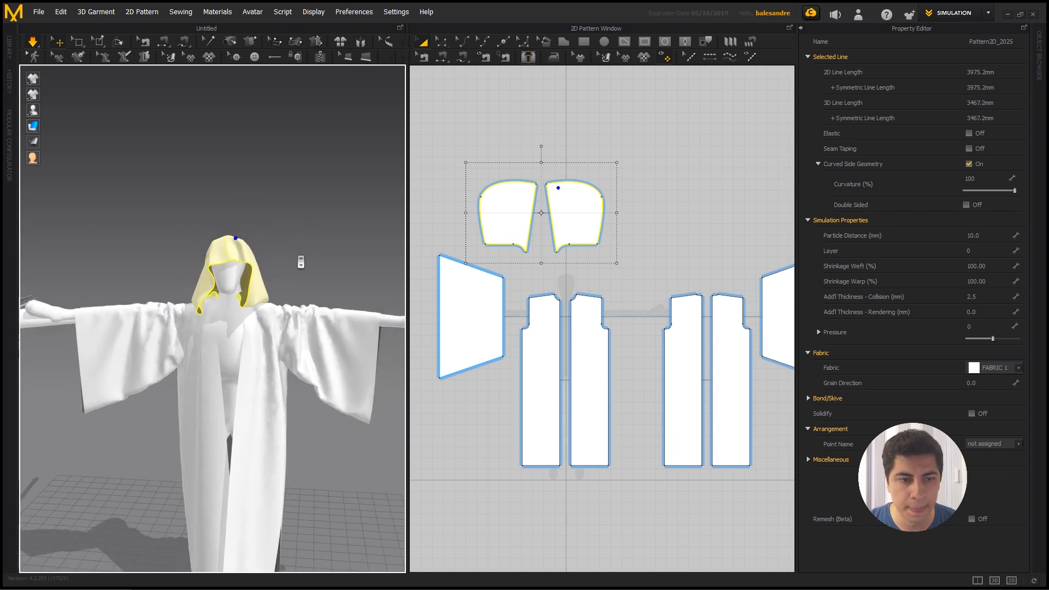
mouse_move(297, 265)
right_mouse_down()
mouse_move(128, 264)
mouse_move(161, 297)
mouse_move(96, 283)
mouse_move(302, 285)
mouse_move(98, 308)
mouse_move(257, 276)
mouse_move(103, 269)
mouse_move(314, 270)
right_mouse_up()
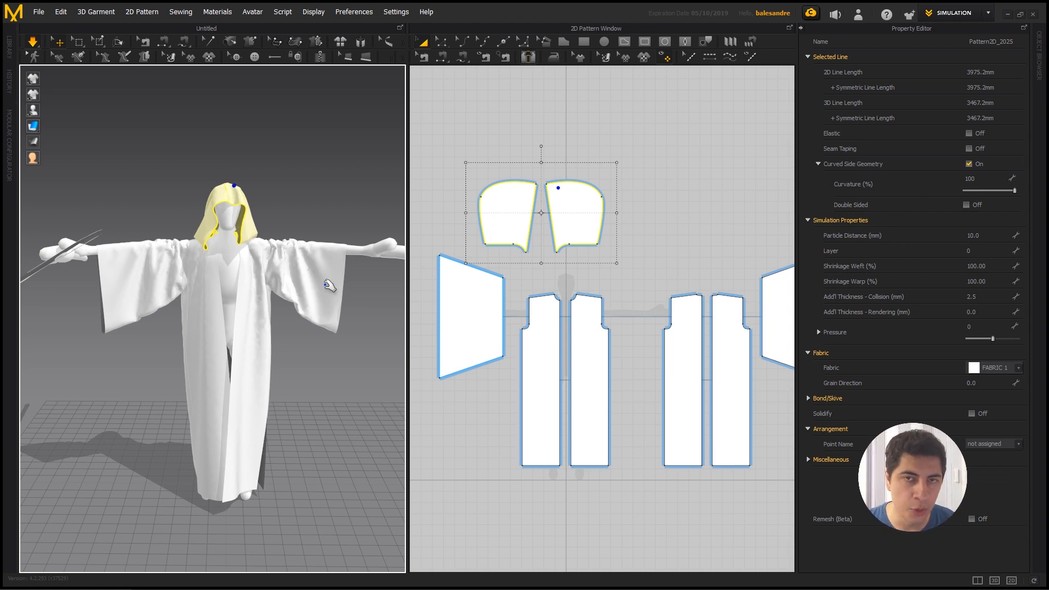
- Switch to the animation workspace and record the robe's cloth simulation over the character animation
left_click(990, 14)
left_click(965, 51)
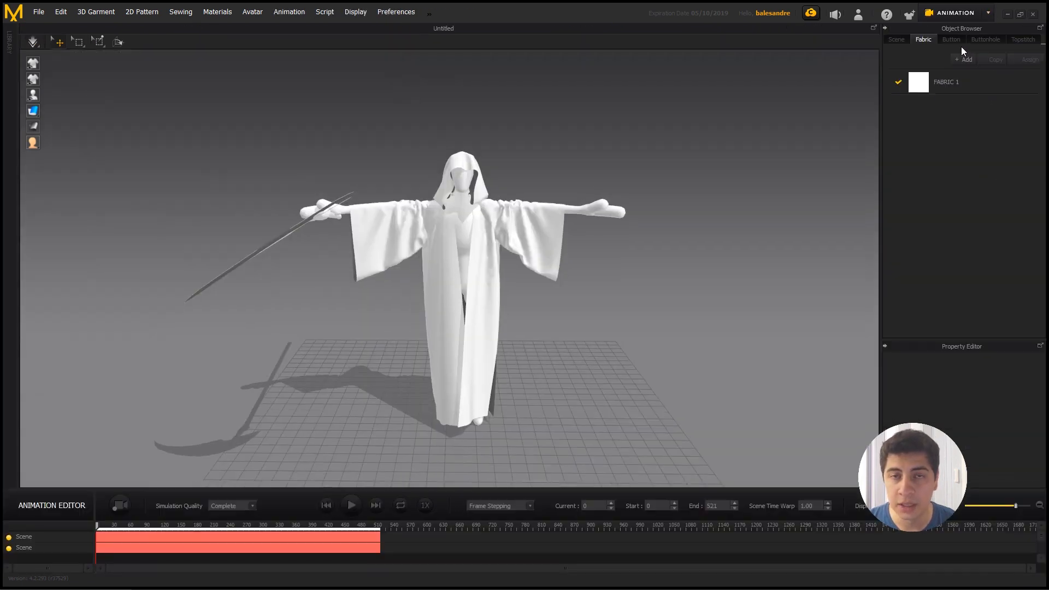
left_click(117, 509)
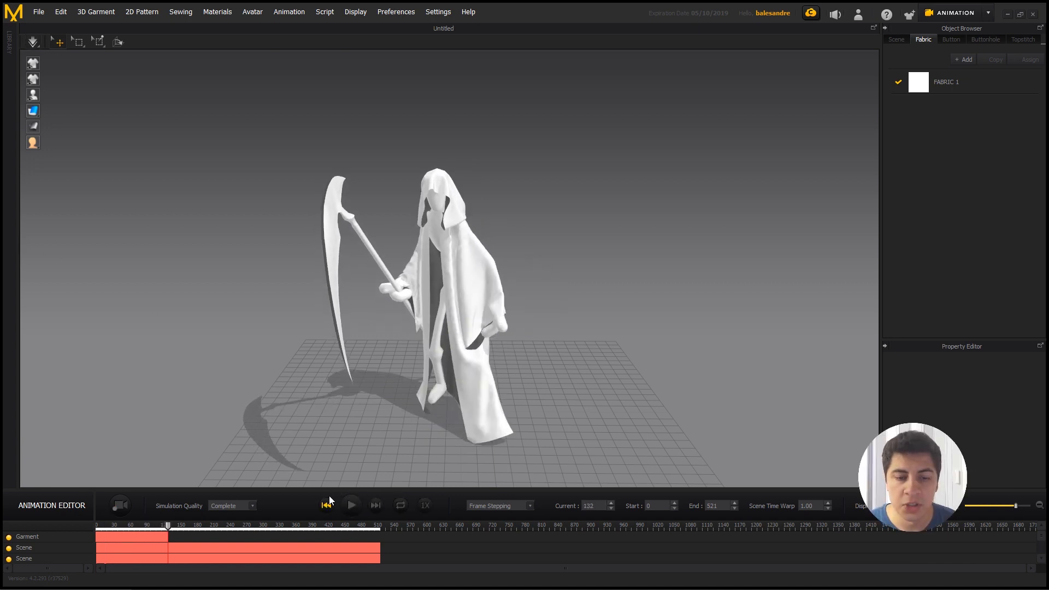
- Return to the start of the timeline and play back the recorded garment animation
left_click(325, 505)
left_click(351, 505)
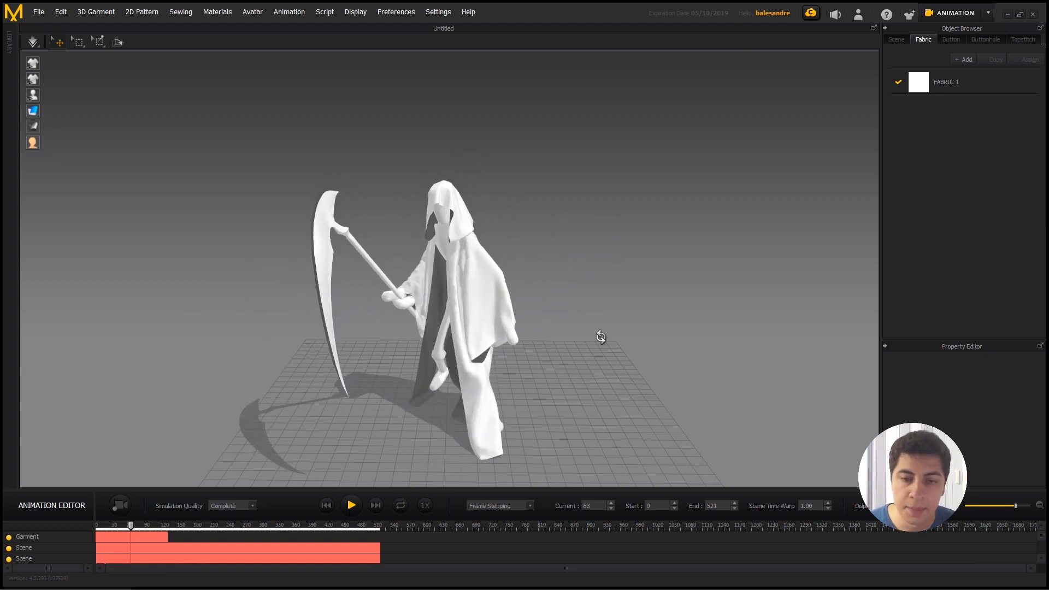
- Play back and scrub the recorded animation from its first frame to examine how the robe moves with the walking character
right_click_drag(599, 337, 478, 344)
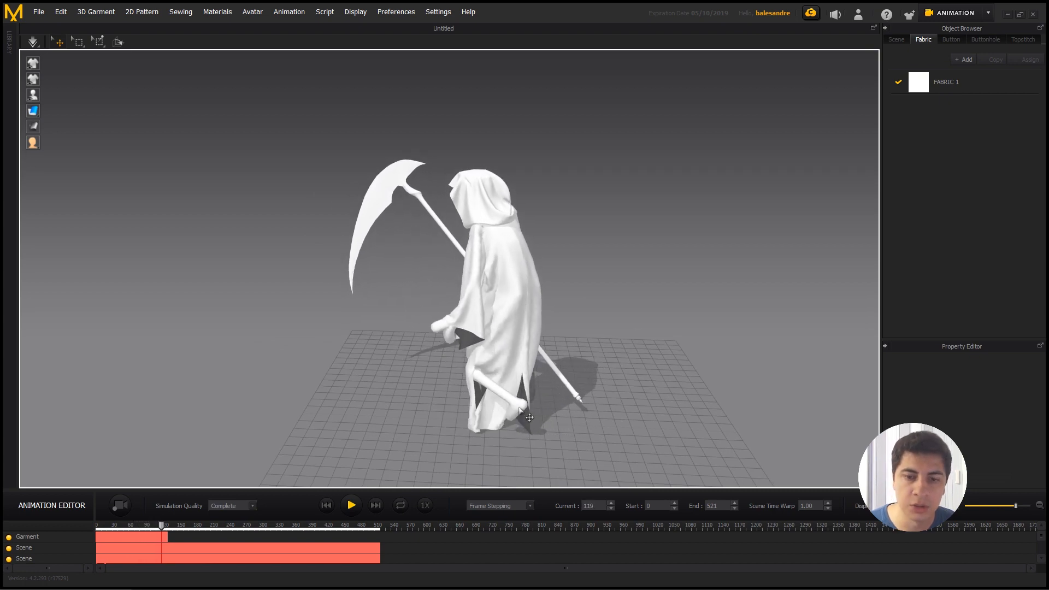
scroll(590, 295, "up", 5)
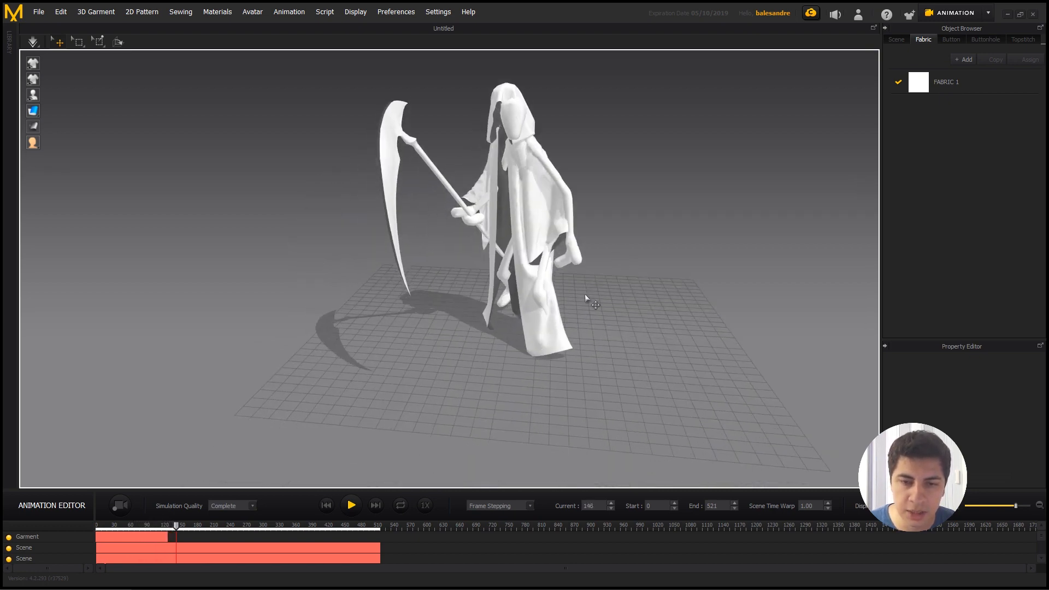
left_click(330, 508)
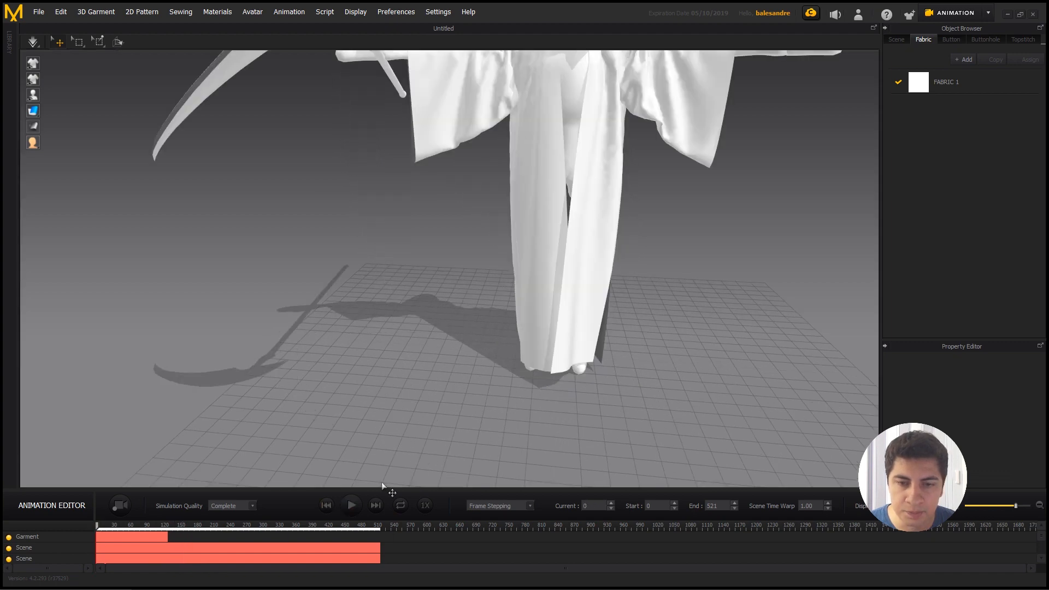
left_click(359, 509)
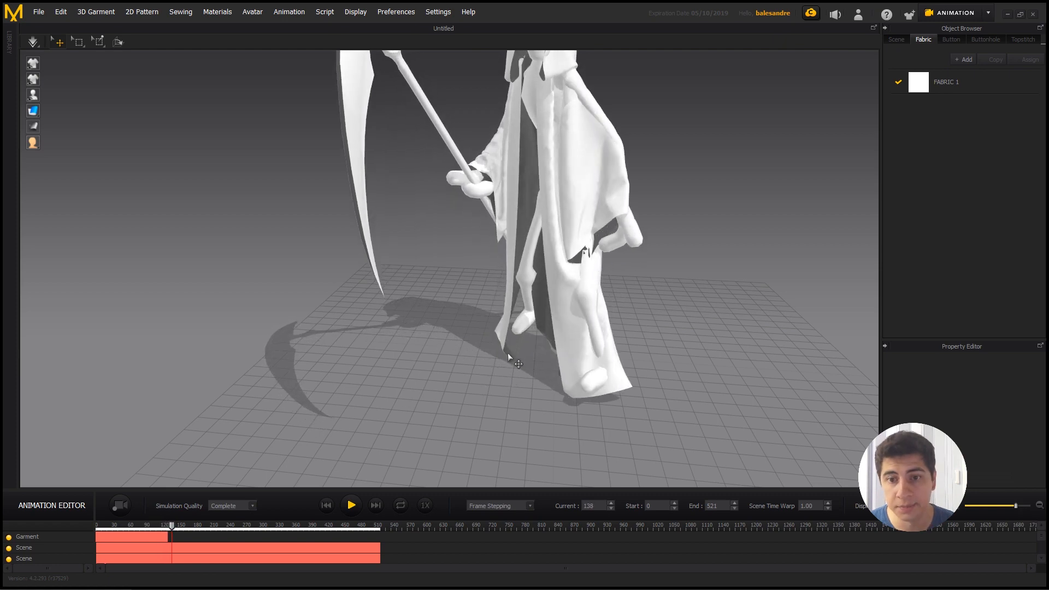
left_click(326, 507)
left_click(989, 13)
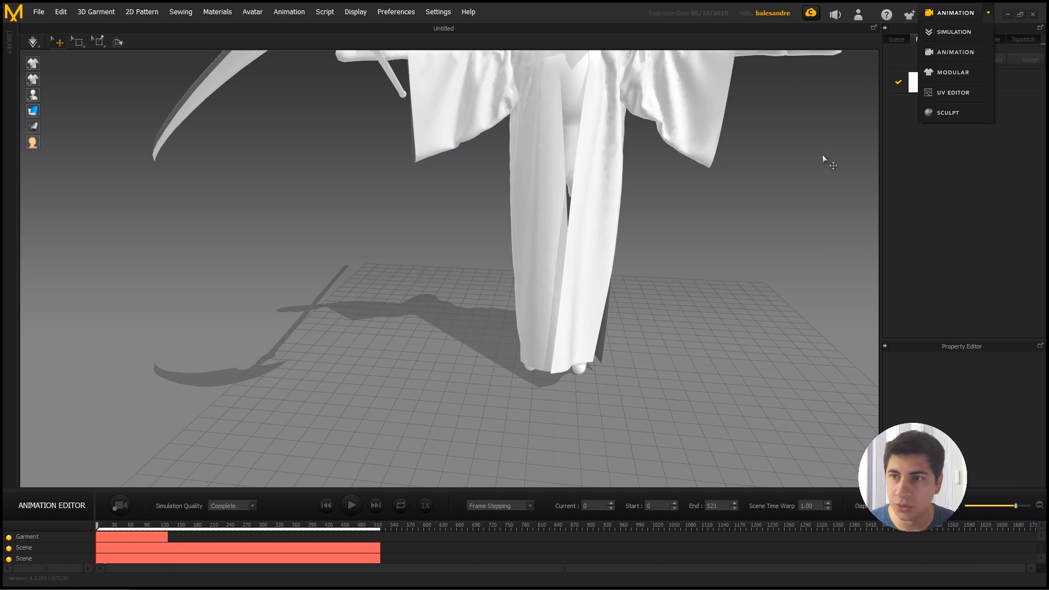
left_click(117, 526)
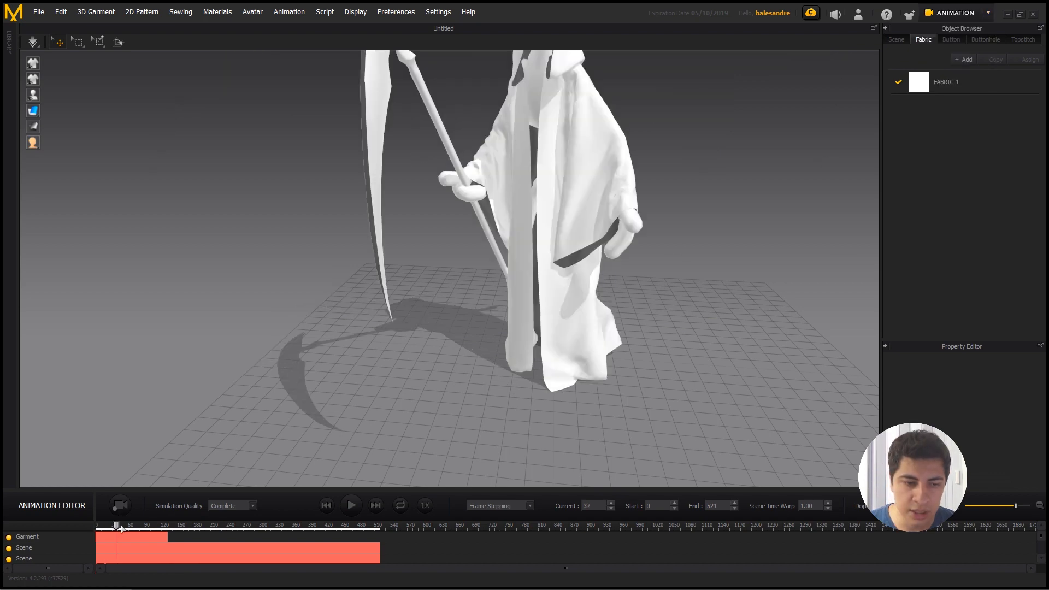
left_click_drag(118, 528, 159, 528)
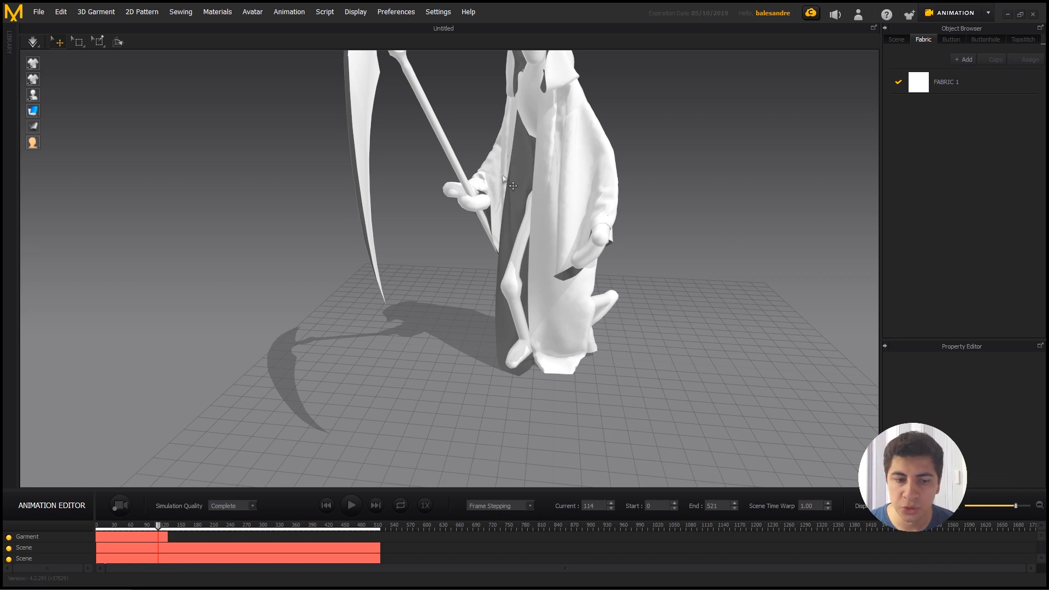
left_click(325, 506)
scroll(651, 226, "down", 3)
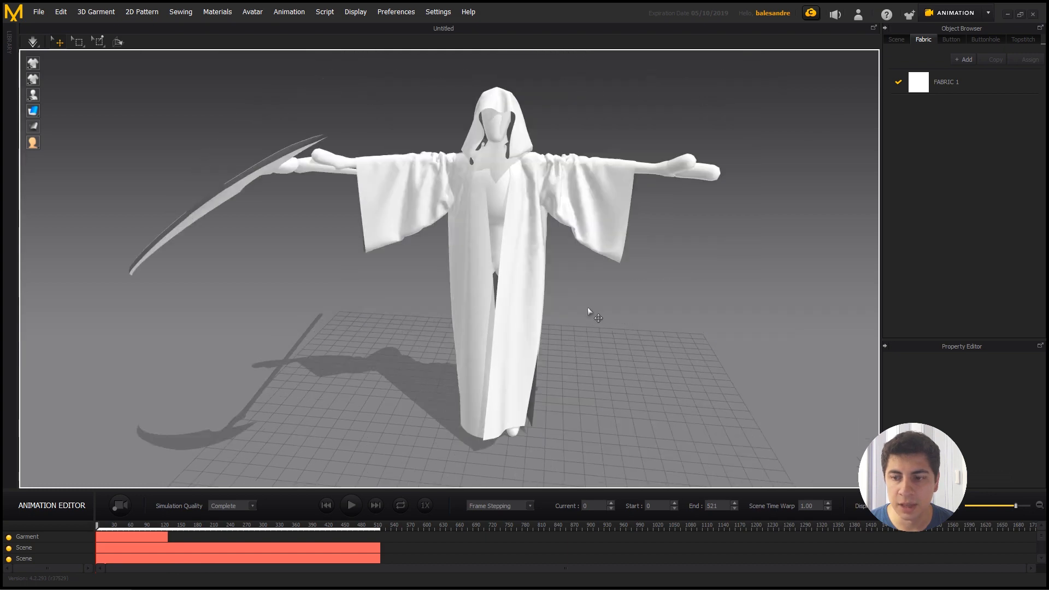
- Switch to the Simulation workspace and shorten the front and back body panels of the robe by raising their bottom edges
left_click(984, 12)
left_click(969, 34)
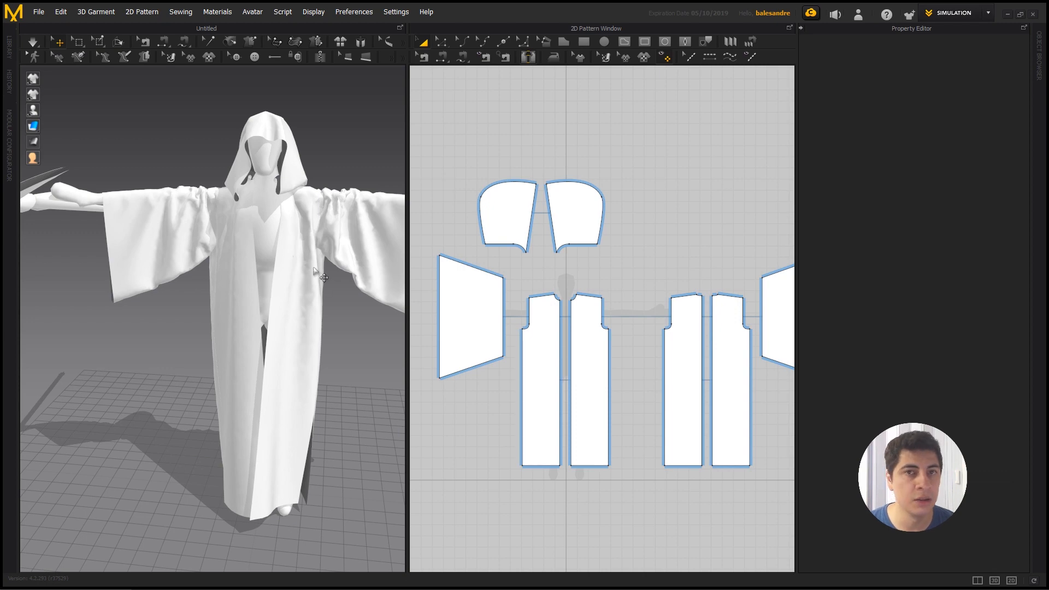
left_click(442, 43)
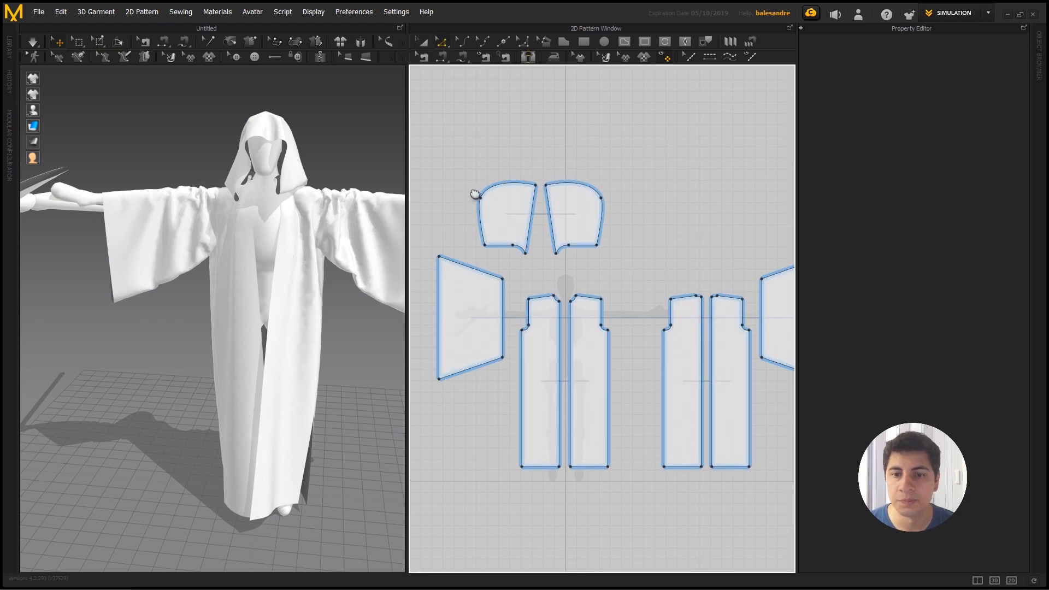
middle_click_drag(476, 195, 437, 130)
left_click_drag(468, 405, 710, 398)
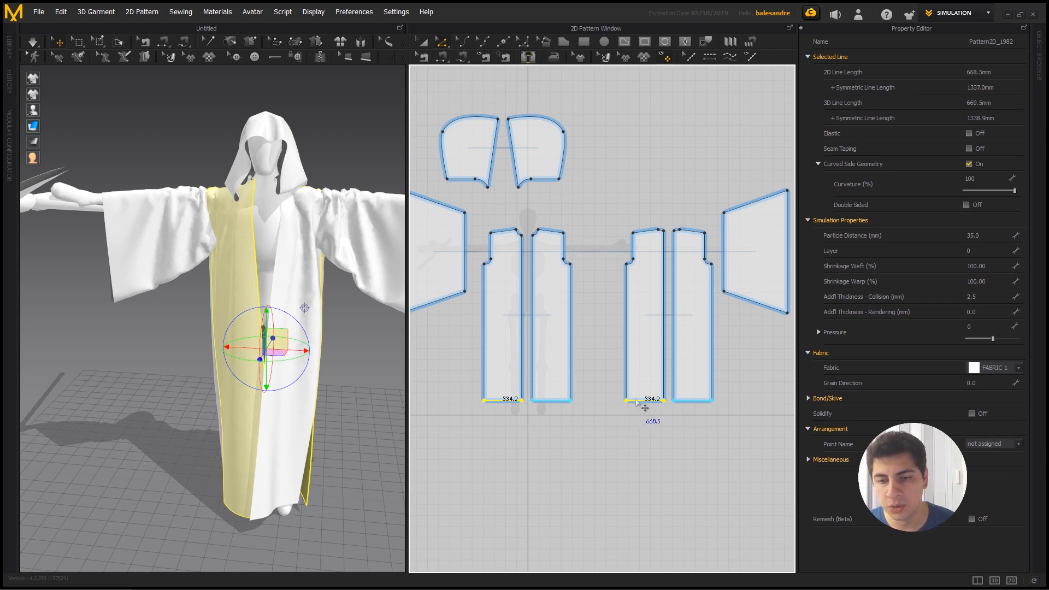
left_click_drag(636, 400, 636, 384)
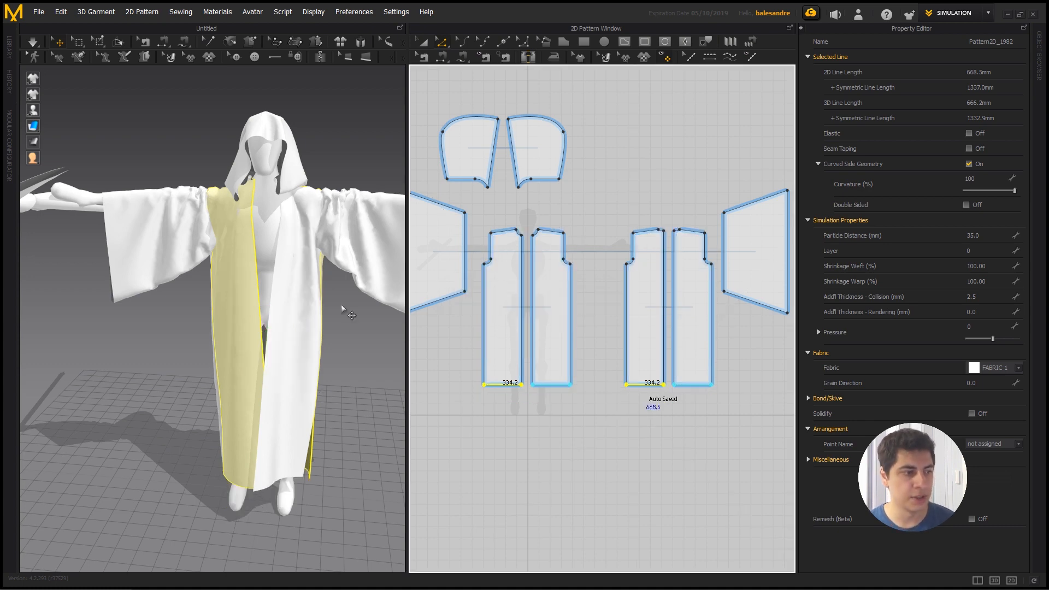
- Start simulating the shortened robe, check its fit from the front and side, and clear the pattern selection
key("space")
scroll(344, 319, "up", 5)
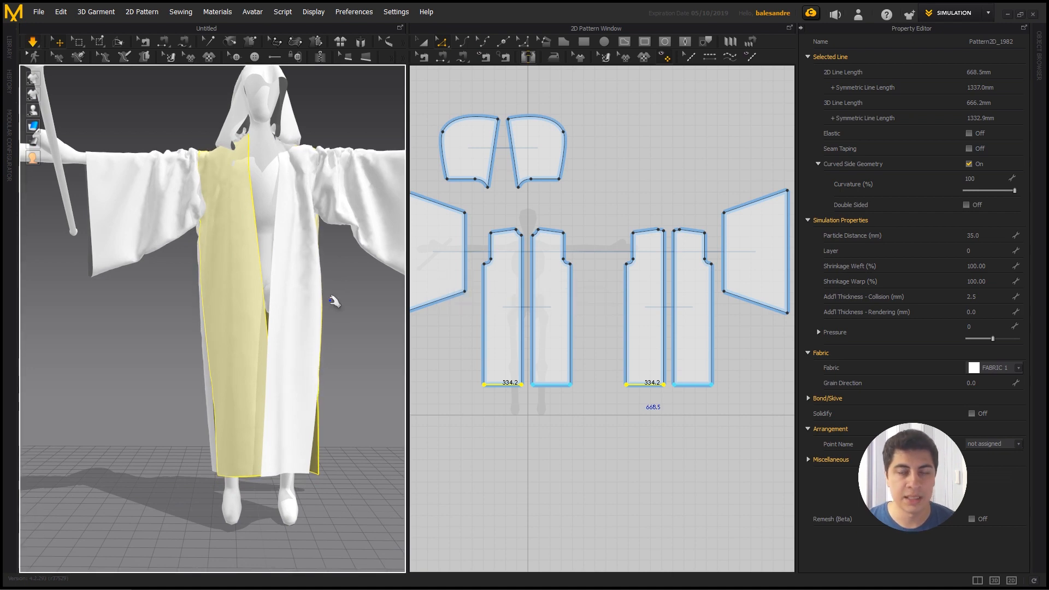
scroll(336, 328, "down", 4)
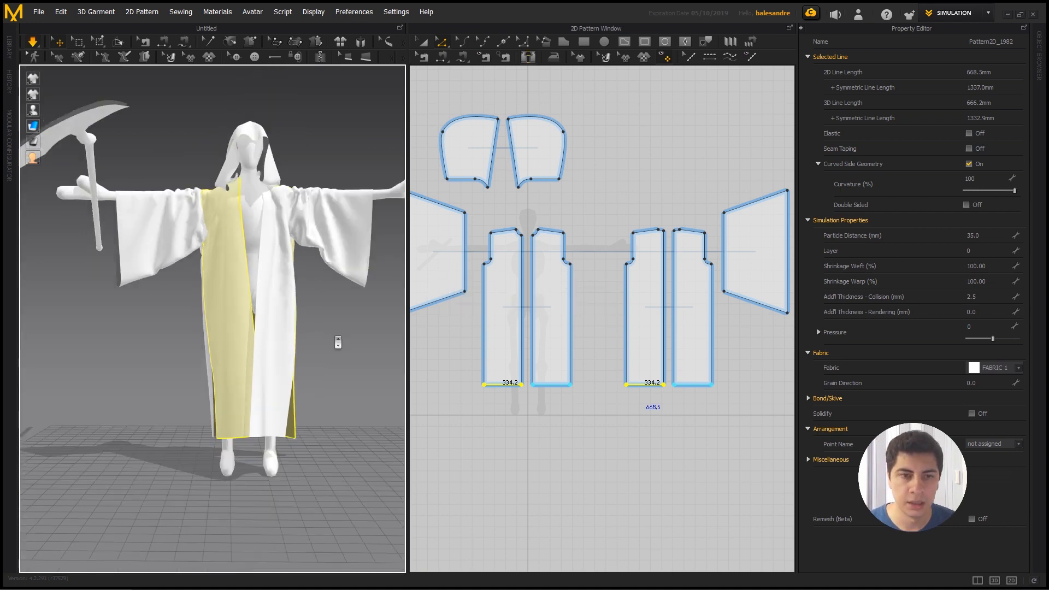
right_click_drag(333, 338, 299, 352)
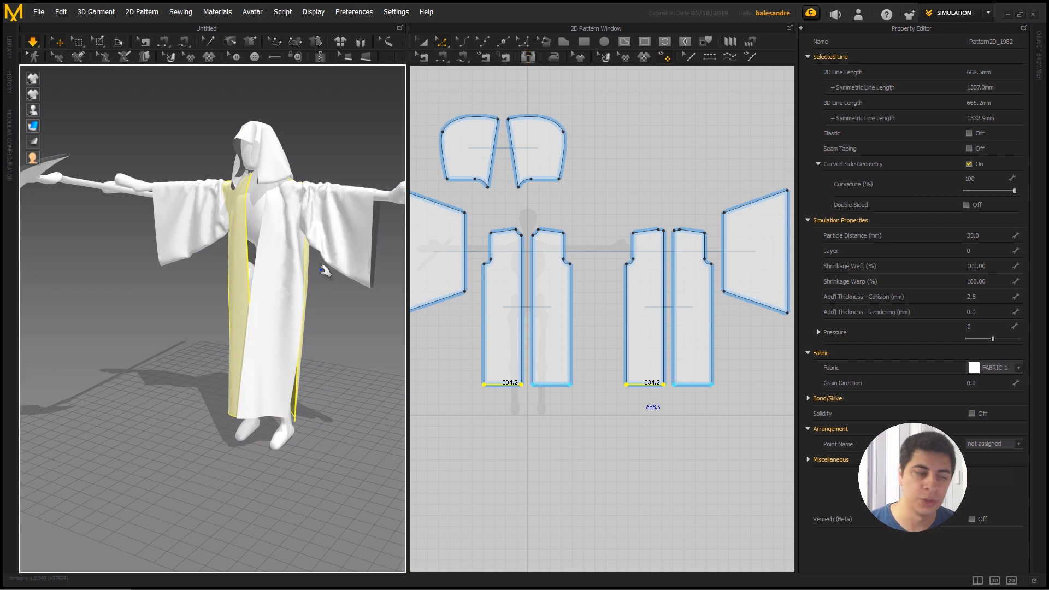
left_click(200, 286)
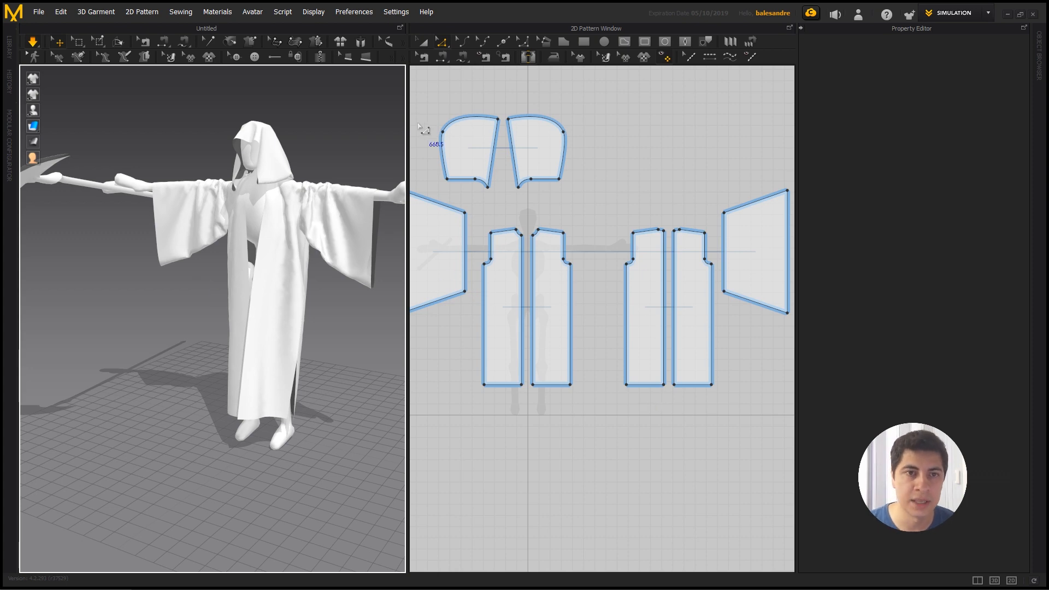
- Show the wind controller in the 3D environment, select it and activate the wind
left_click(315, 13)
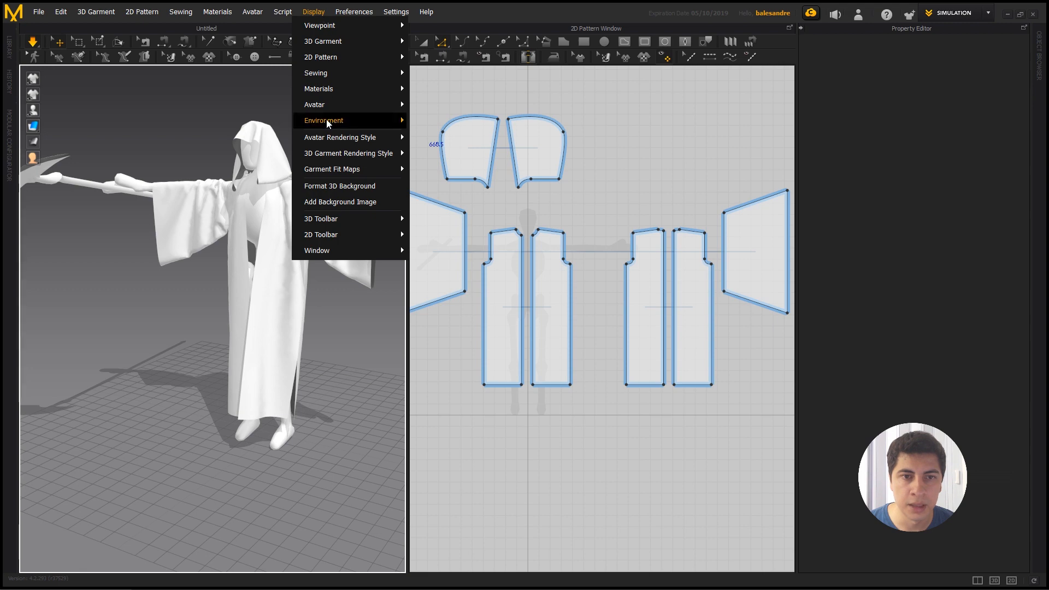
mouse_move(328, 123)
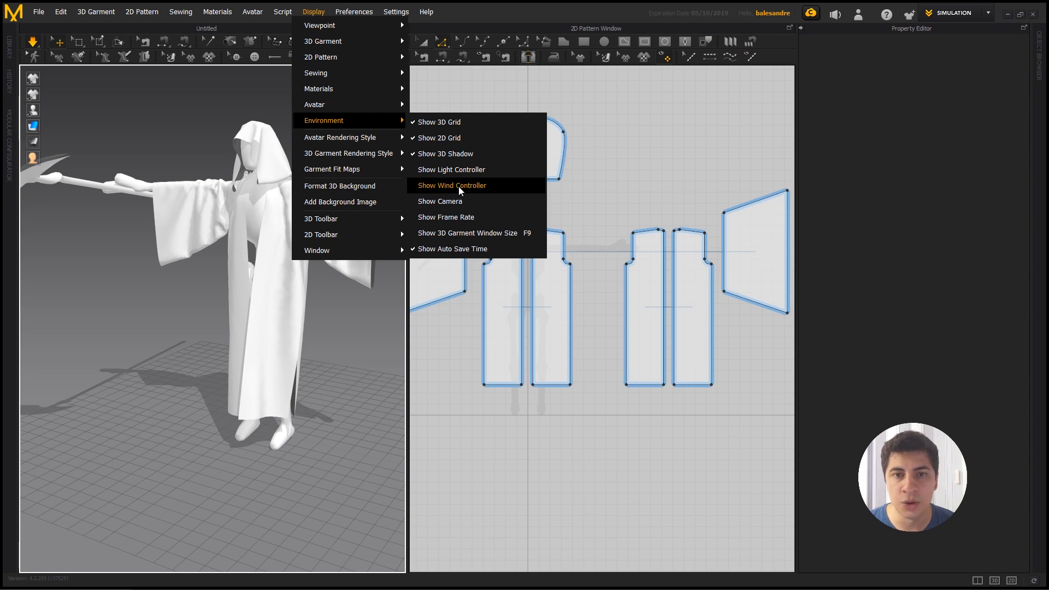
left_click(458, 186)
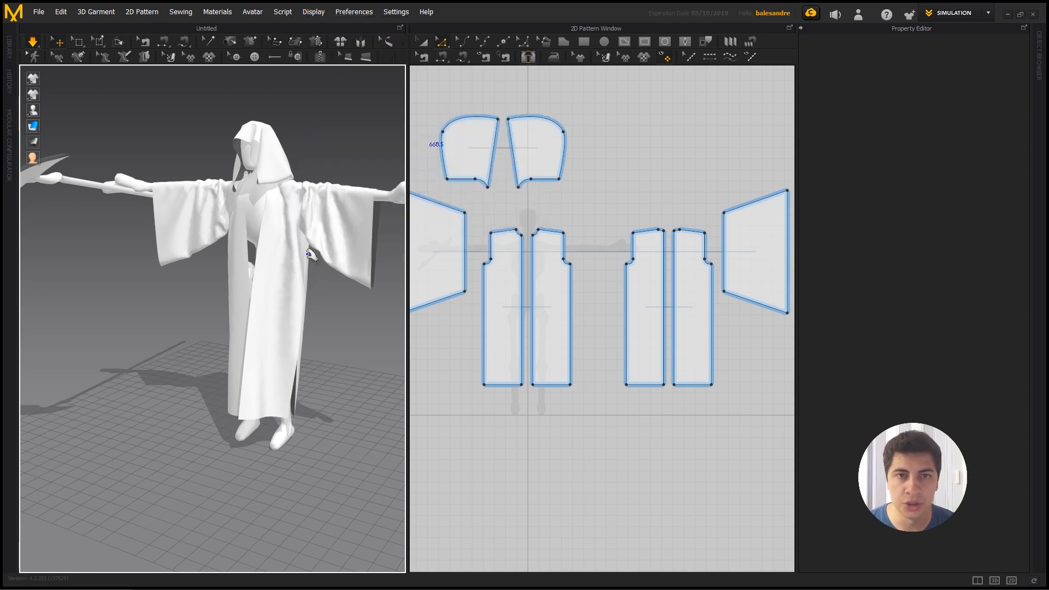
scroll(211, 275, "down", 5)
right_click_drag(198, 292, 213, 459)
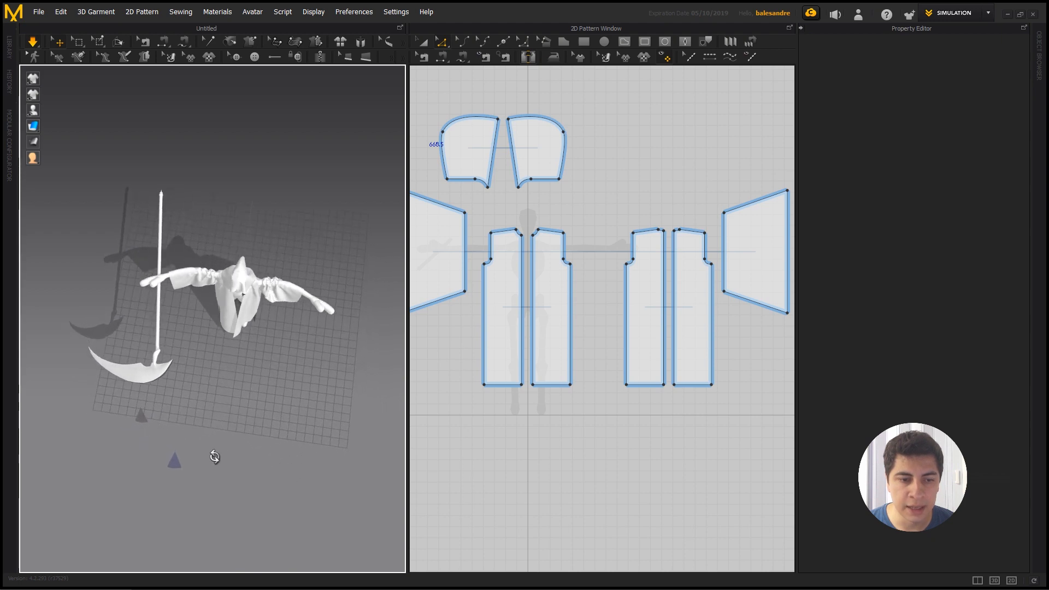
left_click(176, 464)
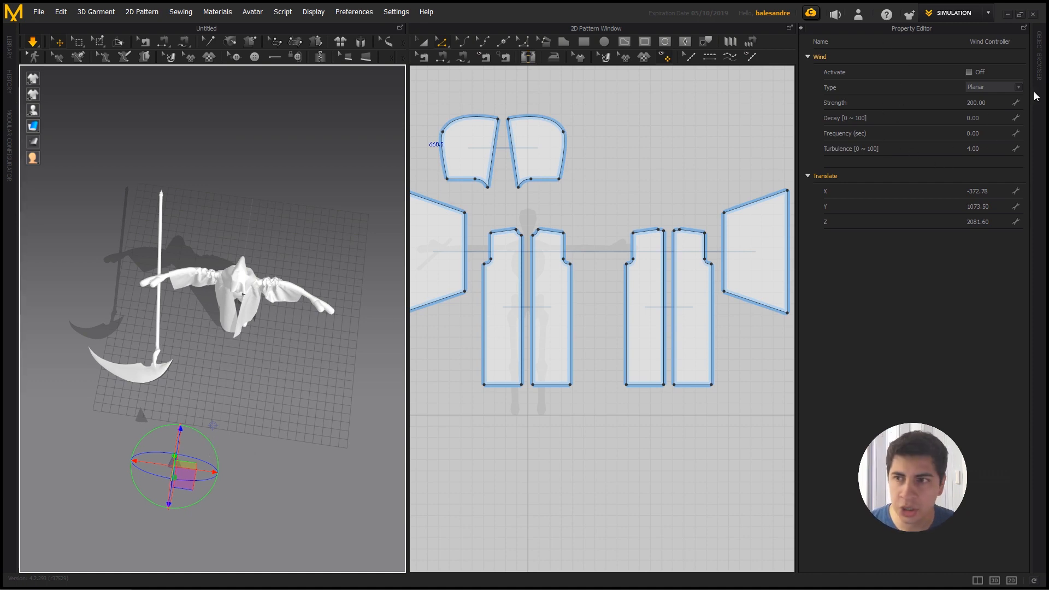
left_click(968, 72)
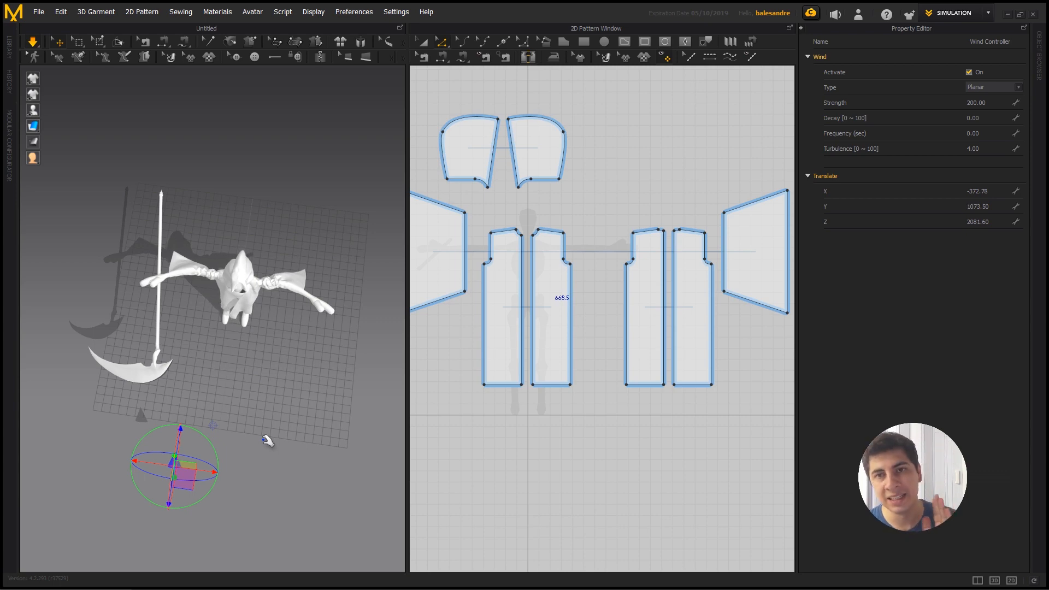
- Keep the wind type as Planar and set the wind strength to 250
left_click(1018, 88)
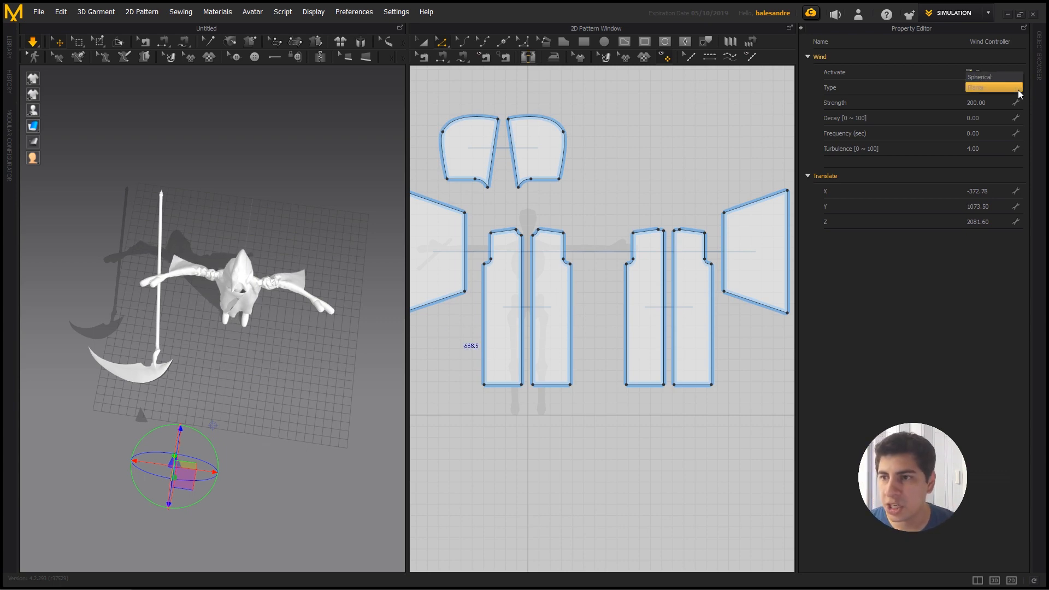
left_click(1019, 89)
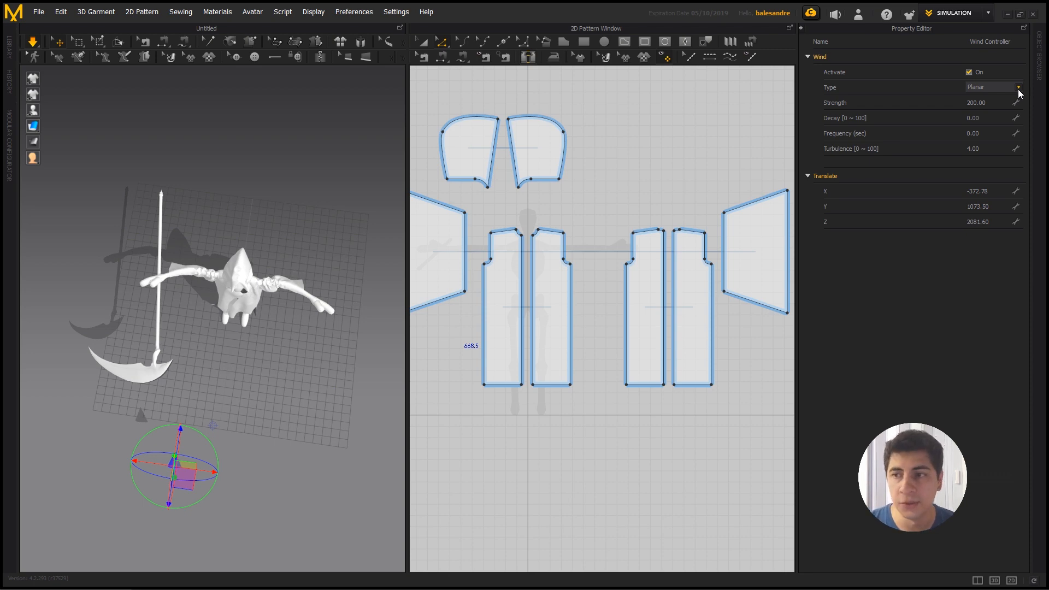
left_click(993, 103)
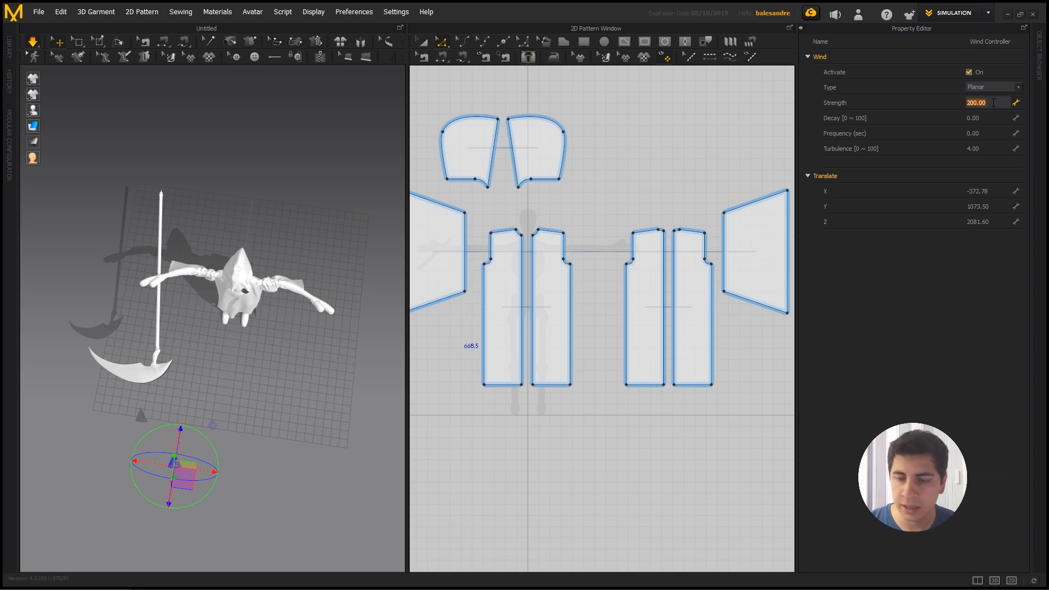
type("250")
key("Return")
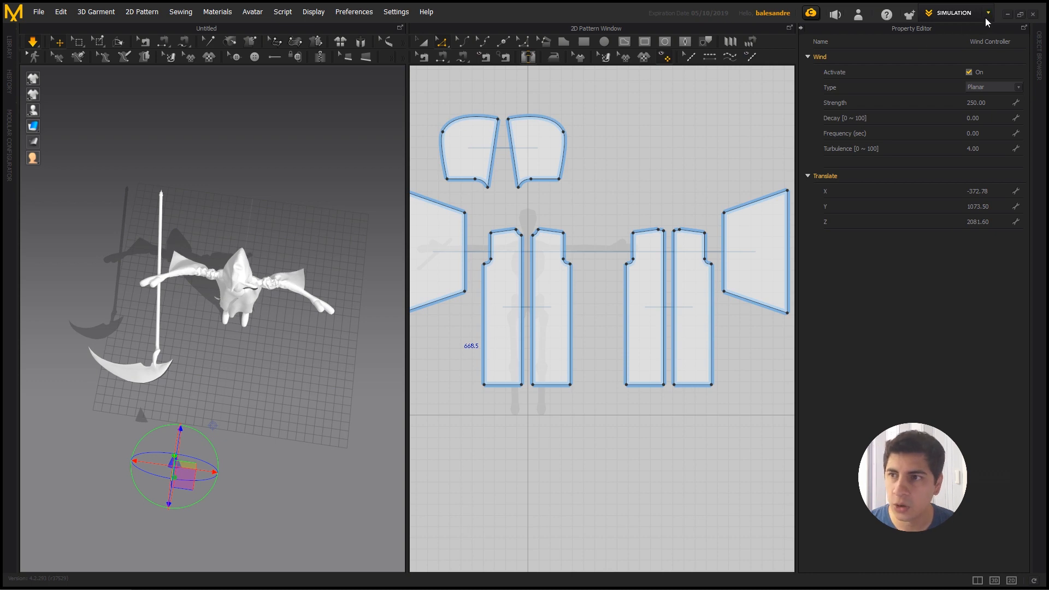
- Examine how the wind affects the robe, hood and sleeves from several angles, including a close-up of one sleeve
right_click_drag(290, 344, 200, 231)
middle_click_drag(200, 231, 169, 183)
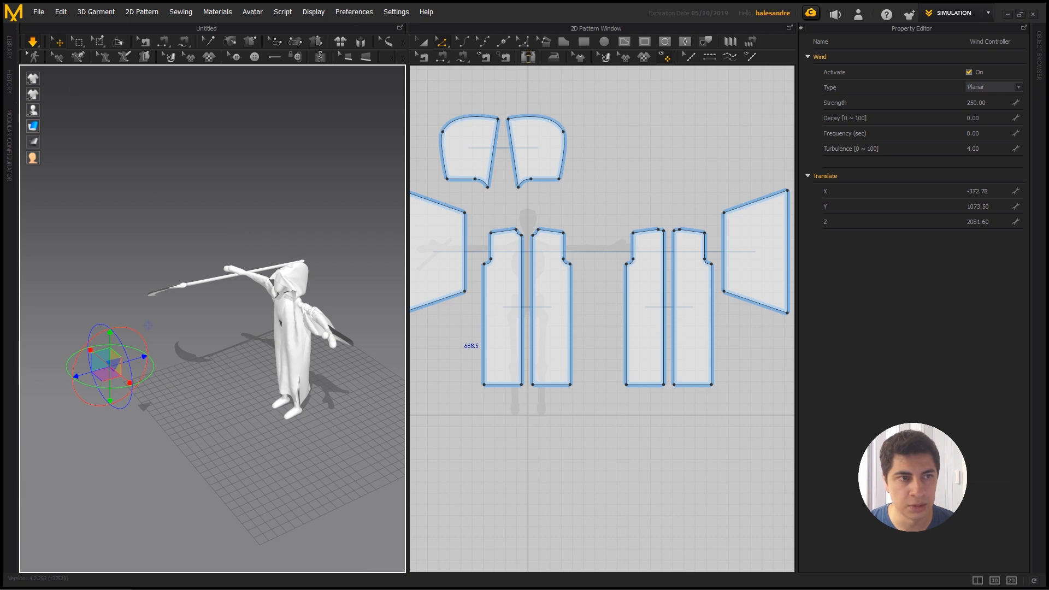
right_click_drag(218, 222, 250, 240)
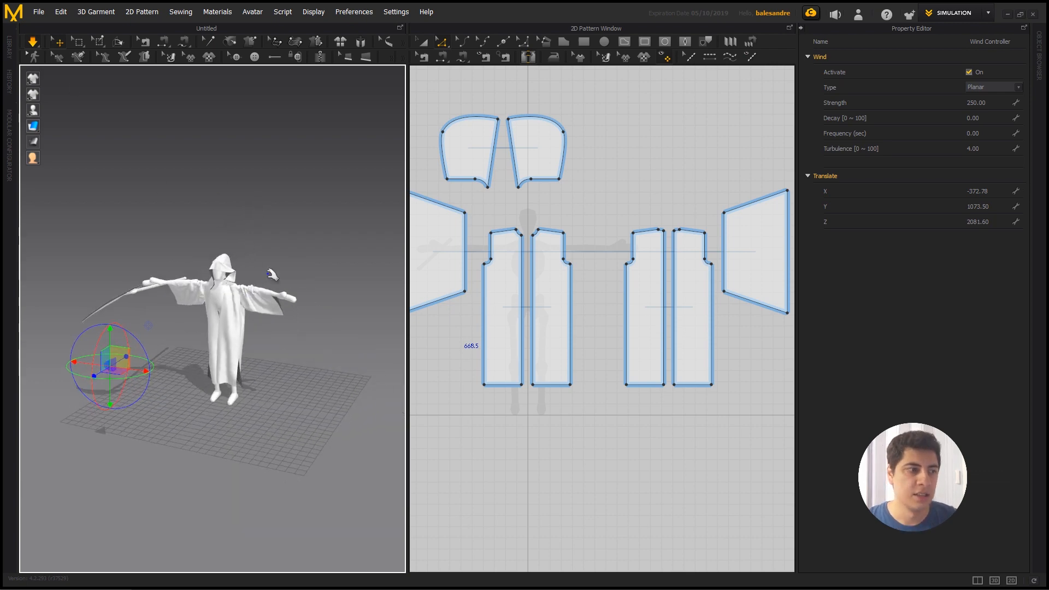
scroll(270, 274, "up", 2)
left_click(267, 294)
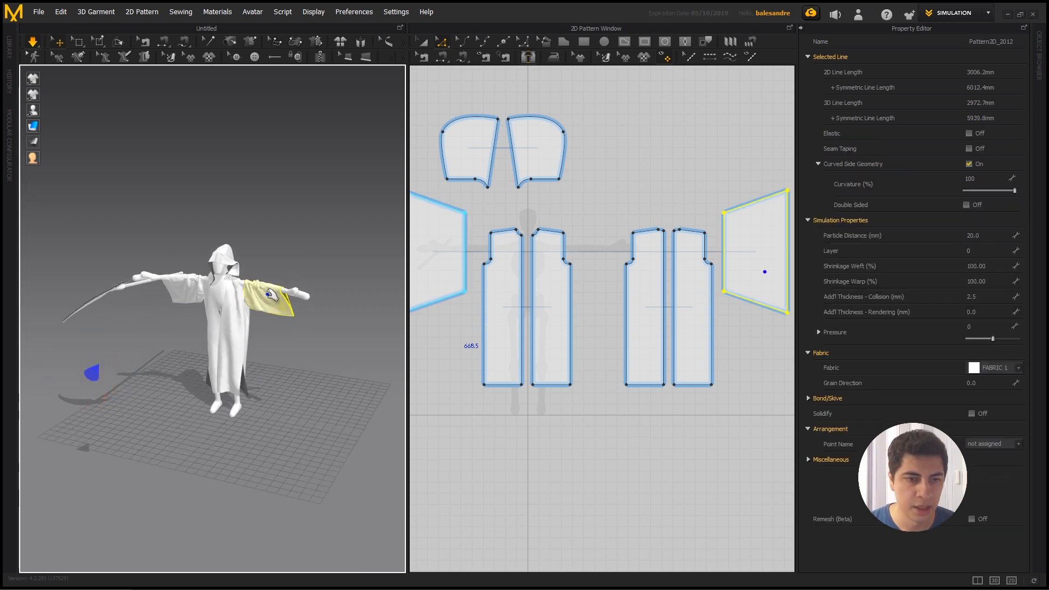
key("f")
scroll(236, 275, "down", 2)
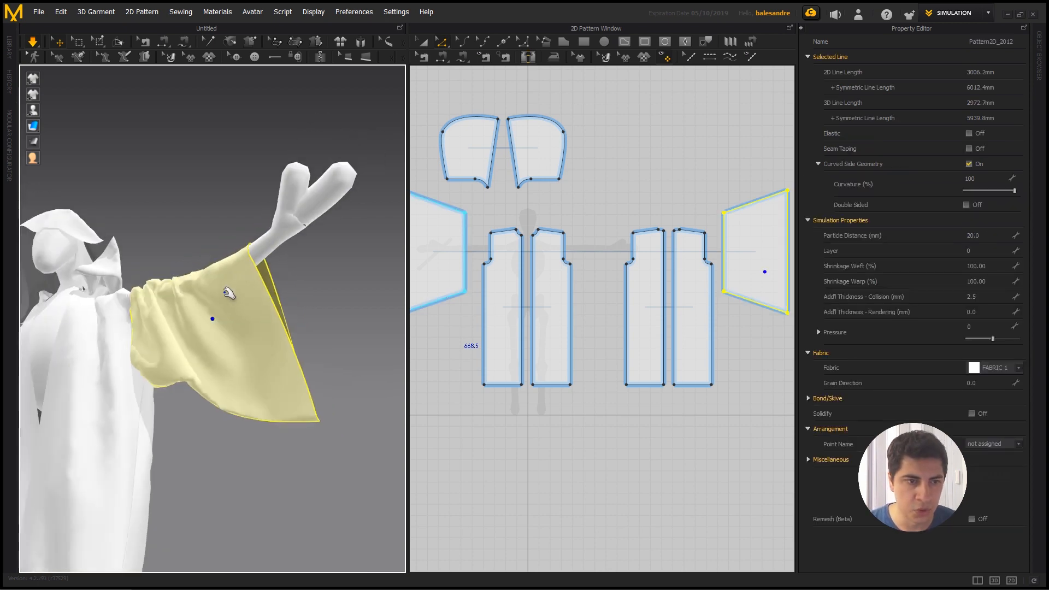
right_click_drag(230, 294, 44, 311)
right_click_drag(295, 302, 135, 302)
middle_click_drag(167, 325, 168, 290)
right_click_drag(219, 290, 125, 291)
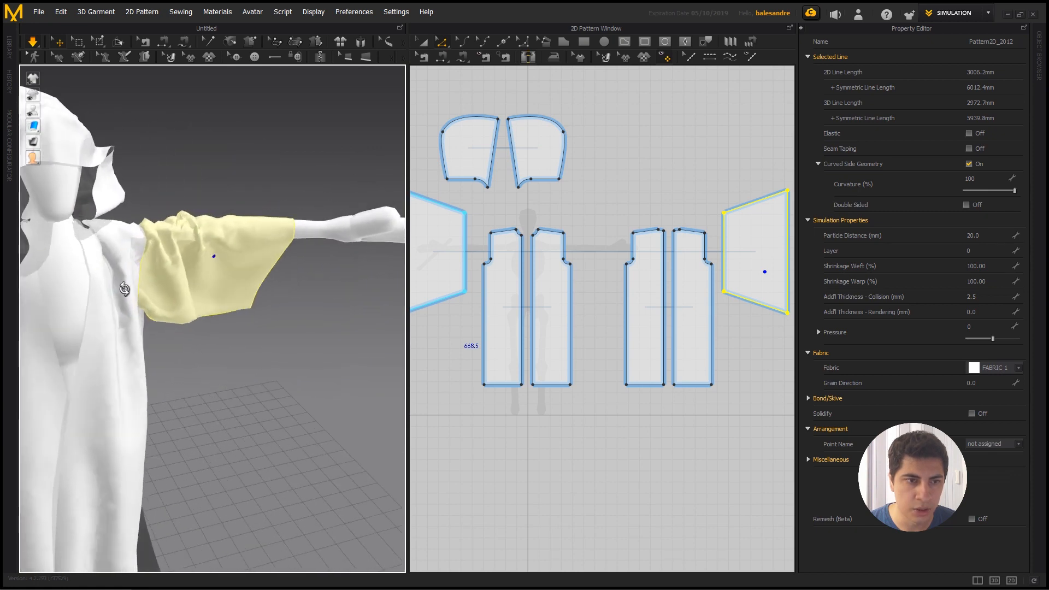
middle_click_drag(125, 290, 326, 302)
right_click_drag(301, 307, 264, 301)
scroll(264, 301, "down", 5)
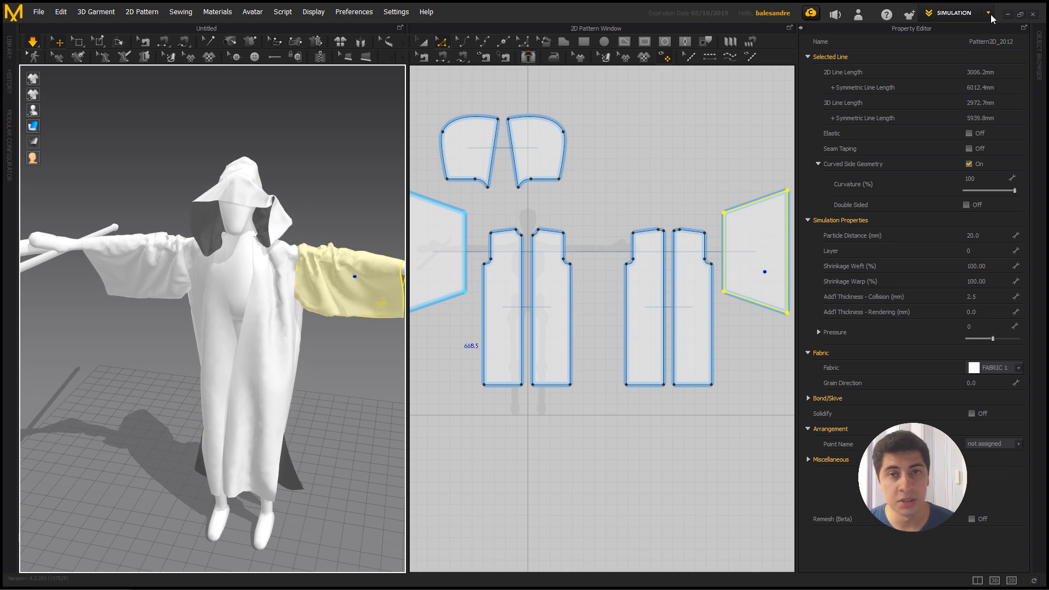
left_click(301, 206)
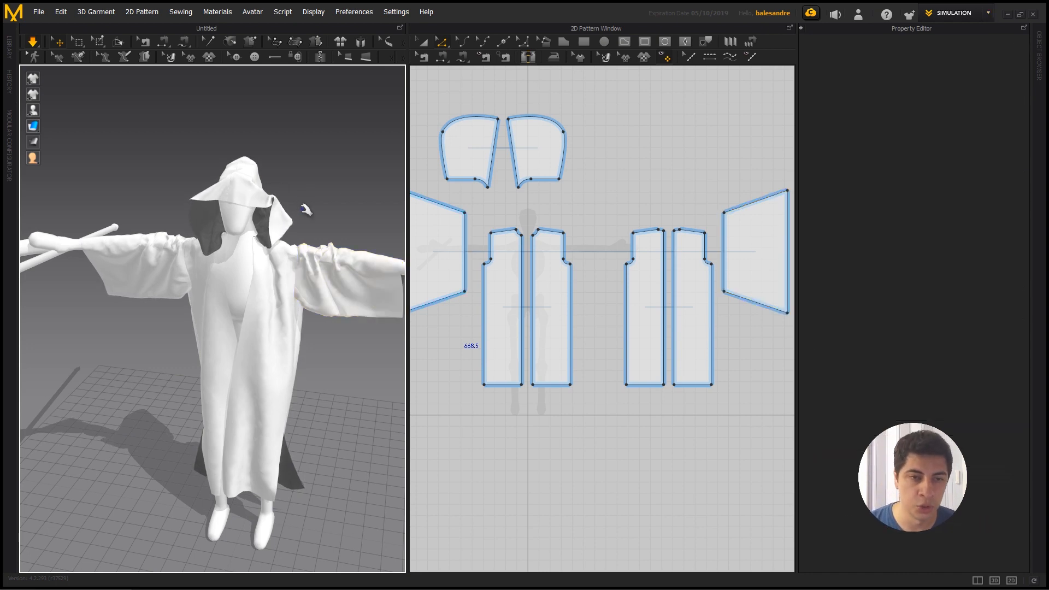
- Pull the hood panels into place around the head in the running simulation, and stop the simulation
right_click_drag(301, 207, 300, 202)
left_click(275, 226)
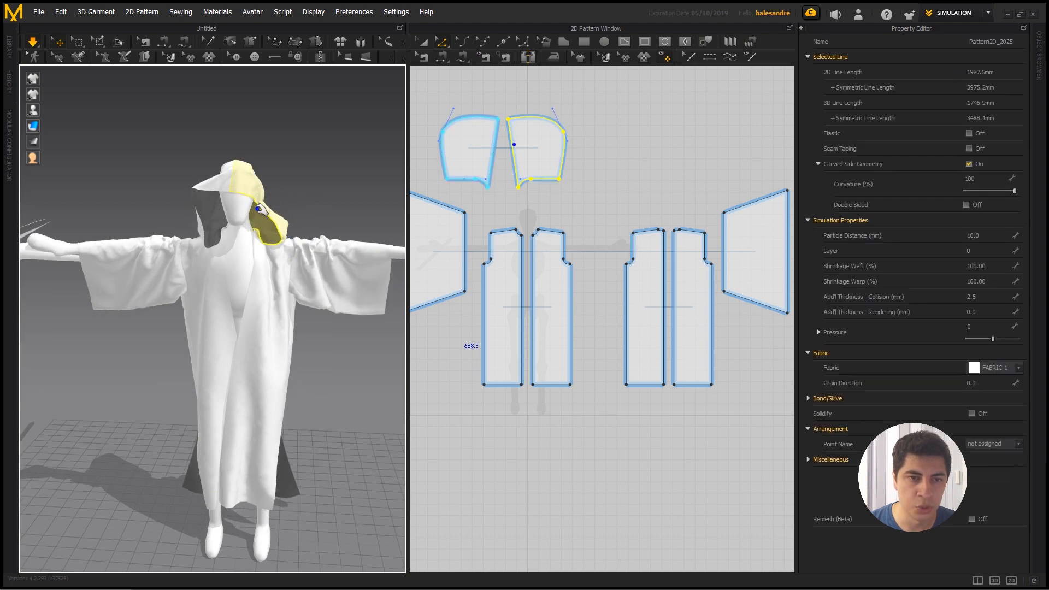
left_click(198, 224)
left_click_drag(198, 224, 224, 200)
right_click_drag(138, 225, 242, 230)
key("space")
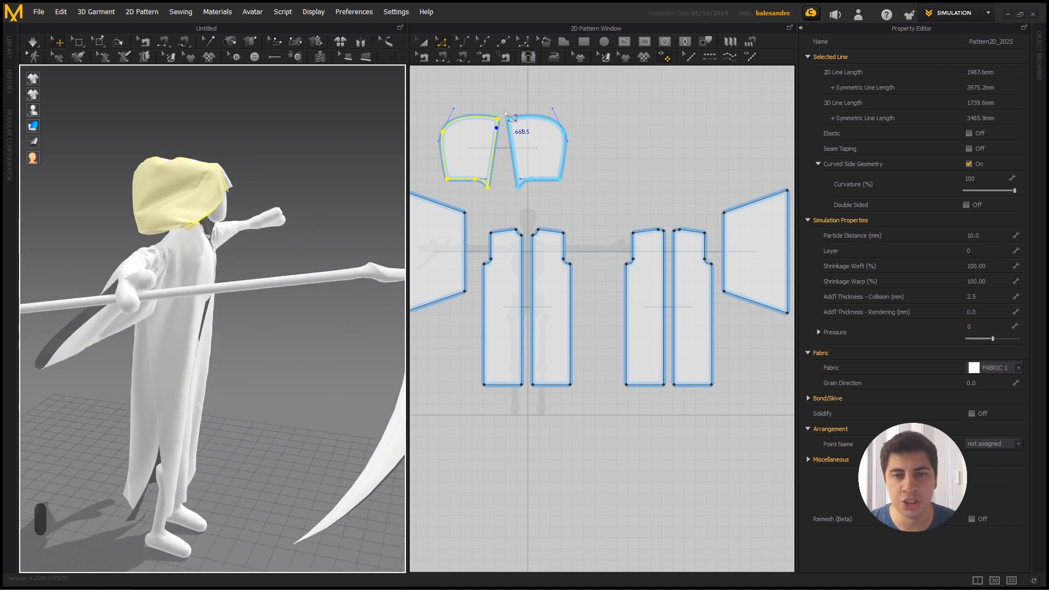
- Scale both hood panels down together in the 2D pattern layout to a 2D line length of about 1581 mm each
middle_click_drag(505, 113, 557, 151)
left_click(423, 42)
left_click(519, 184)
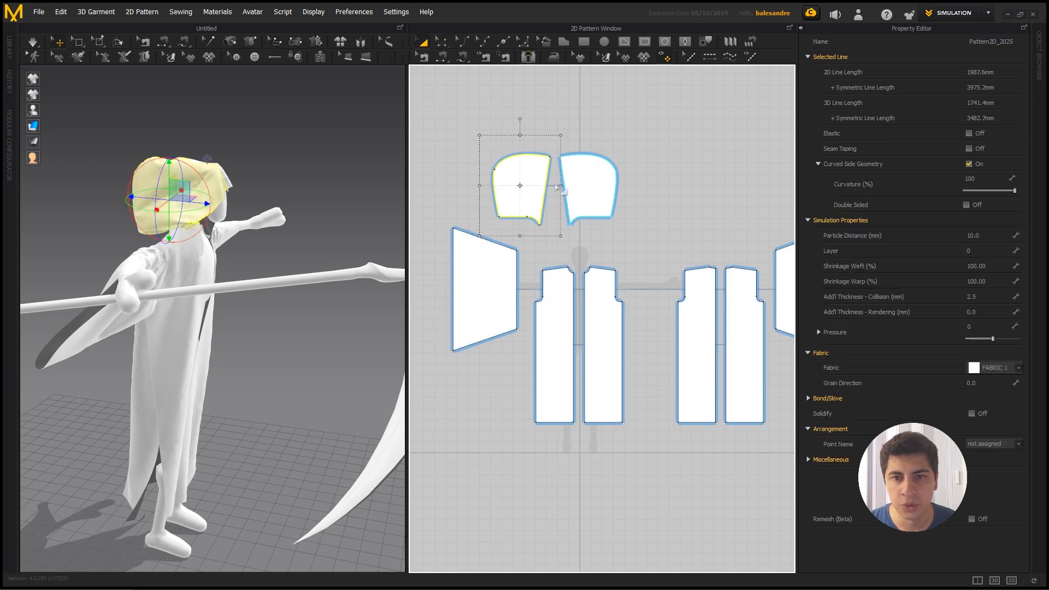
left_click(573, 184, "shift")
scroll(540, 153, "up", 3)
left_click_drag(443, 130, 455, 141)
left_click(267, 150)
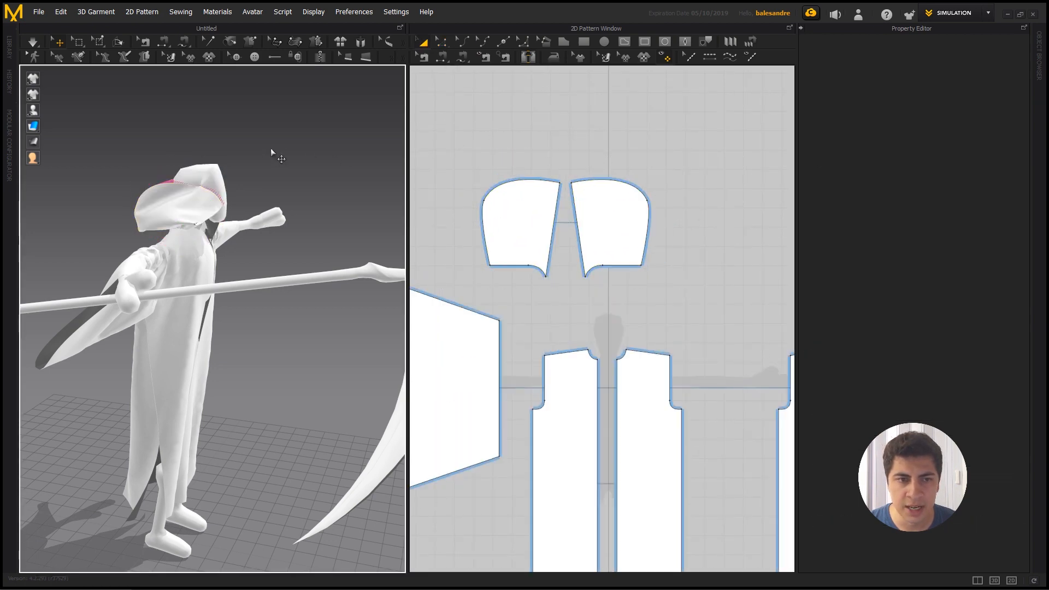
- Run the simulation and pull the smaller hood's panels into place over the head and away from the face
right_click_drag(270, 149, 195, 143)
key("space")
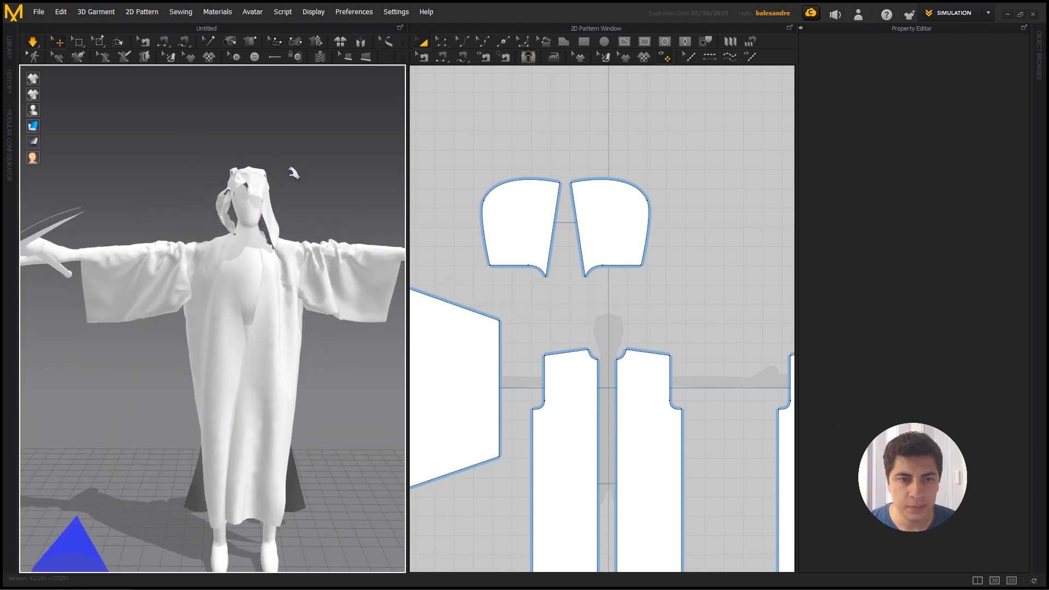
right_click_drag(295, 168, 182, 187)
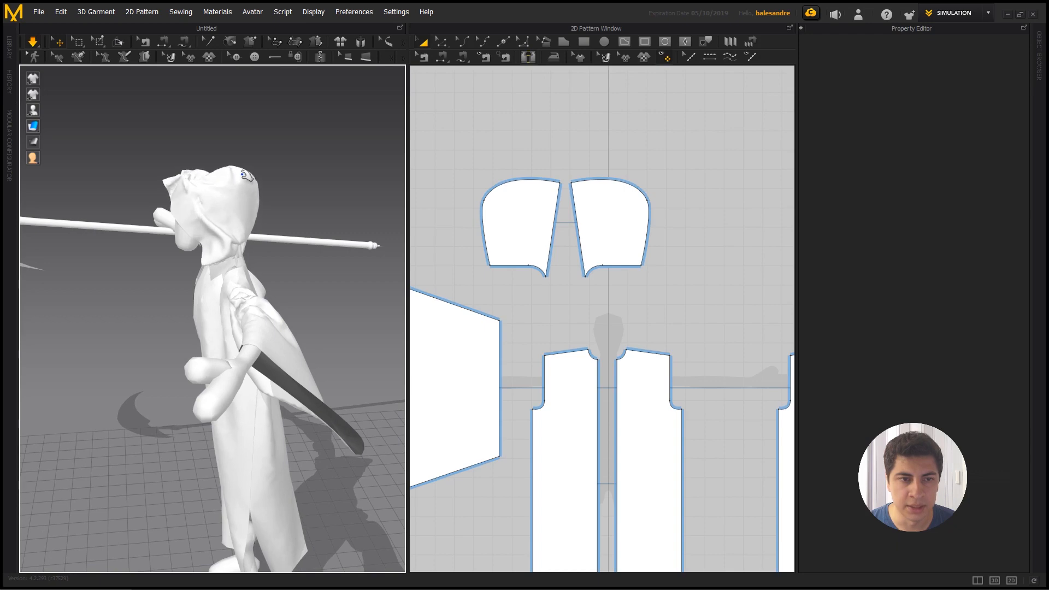
left_click_drag(250, 181, 255, 189)
right_click_drag(277, 187, 348, 180)
right_click_drag(252, 206, 276, 196)
left_click(276, 196)
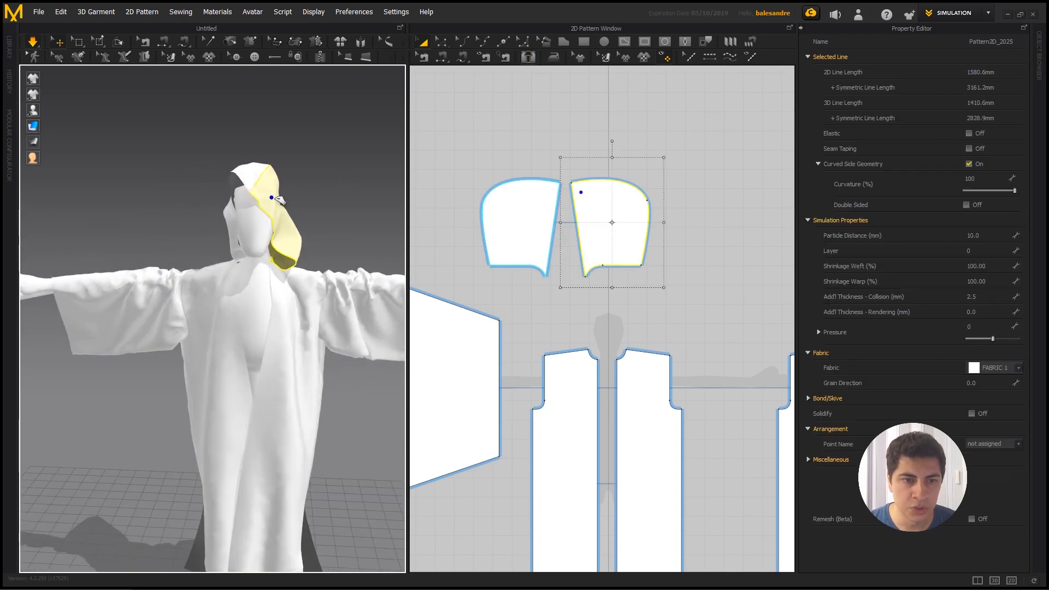
left_click_drag(228, 226, 214, 229)
right_click_drag(261, 199, 218, 168)
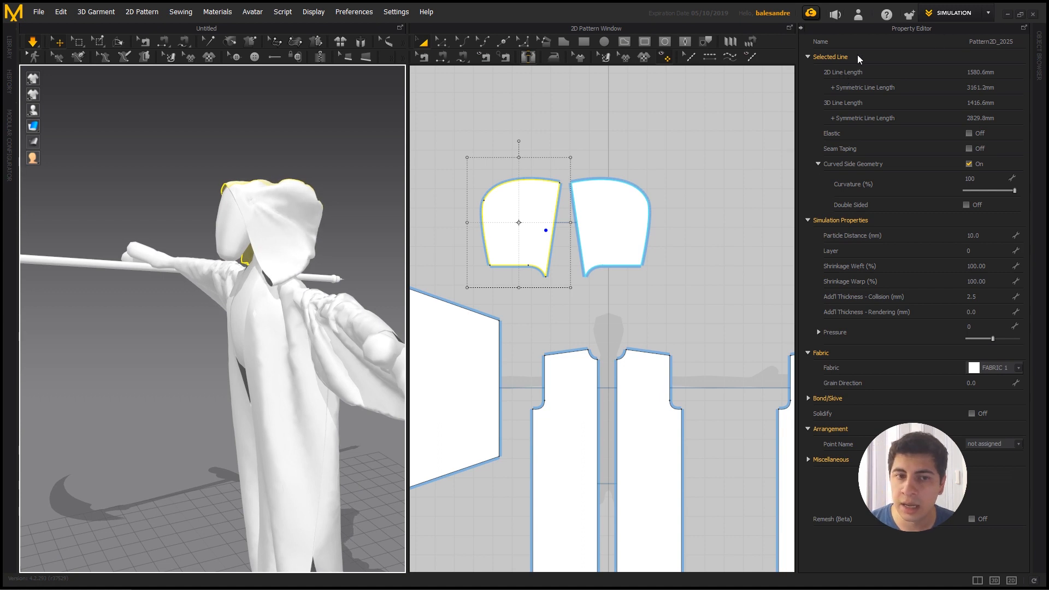
right_click_drag(370, 169, 259, 172)
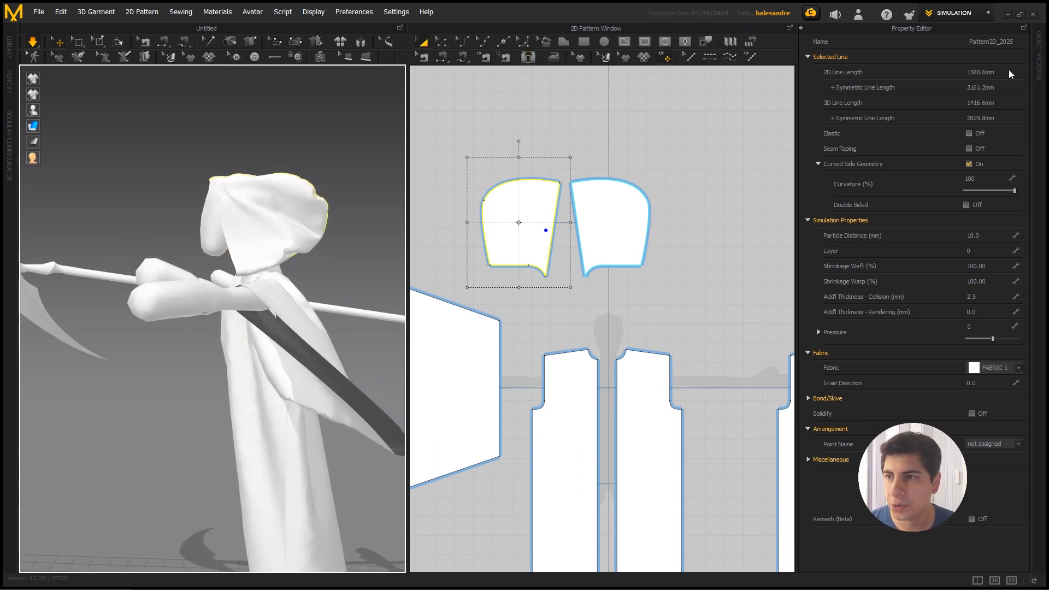
- Open the scene's Simulation Property settings under 3D Simulation and set the gravity to -9800
left_click(1036, 56)
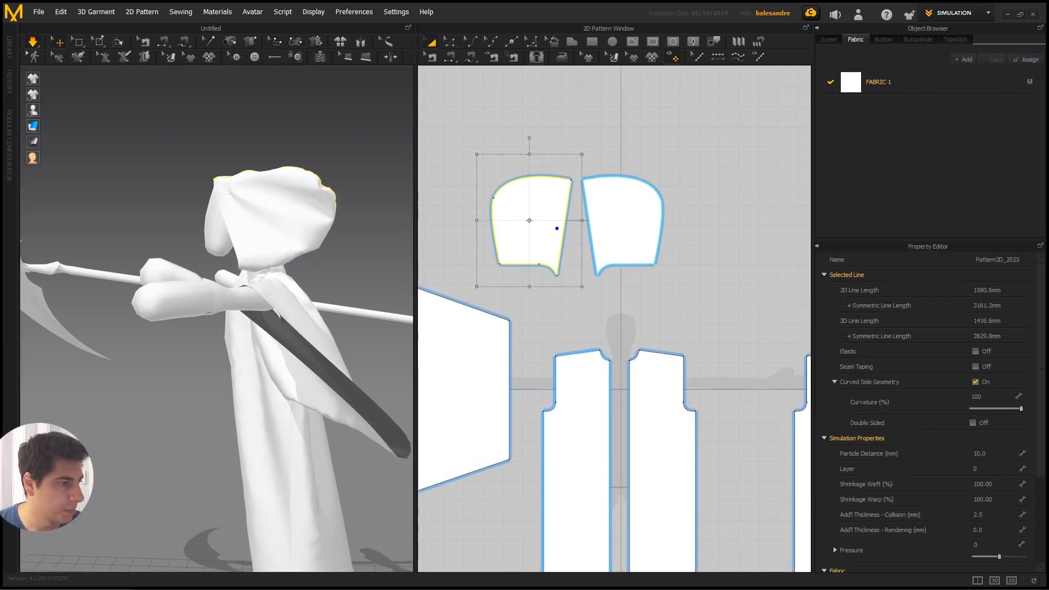
left_click(832, 40)
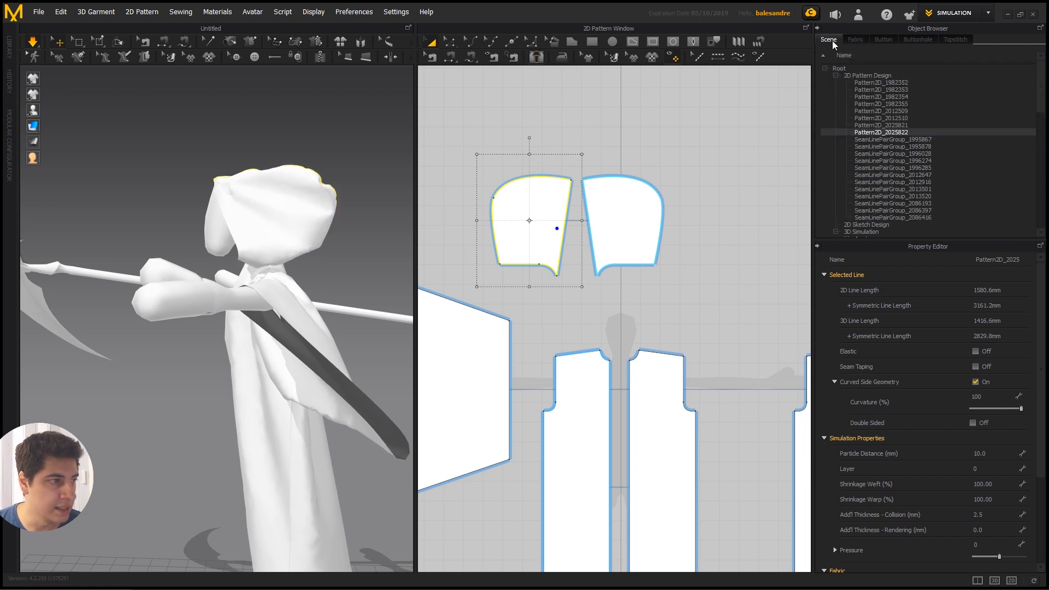
left_click(835, 76)
left_click(835, 88)
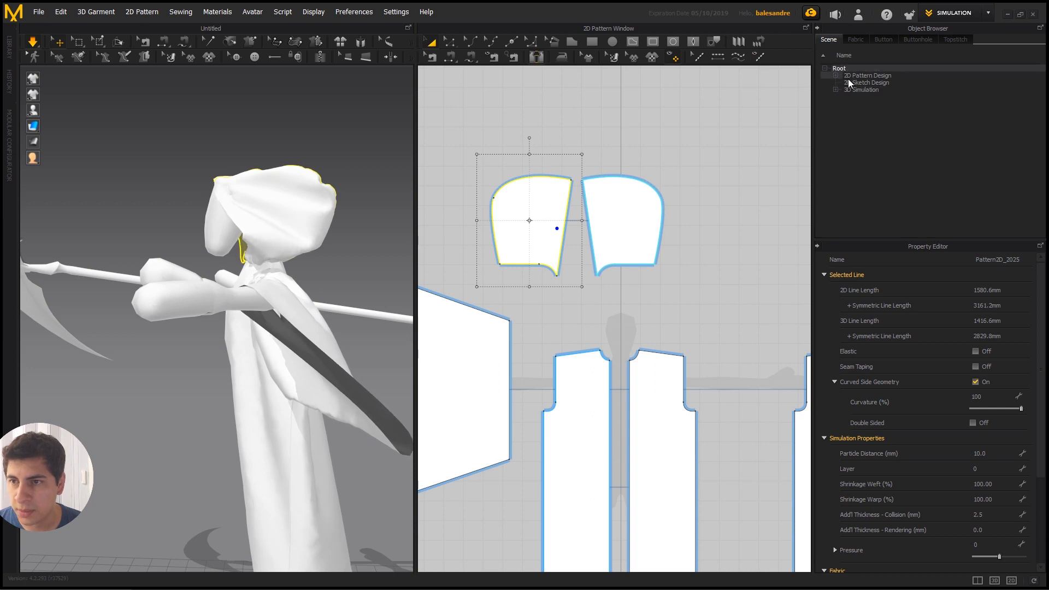
left_click(856, 90)
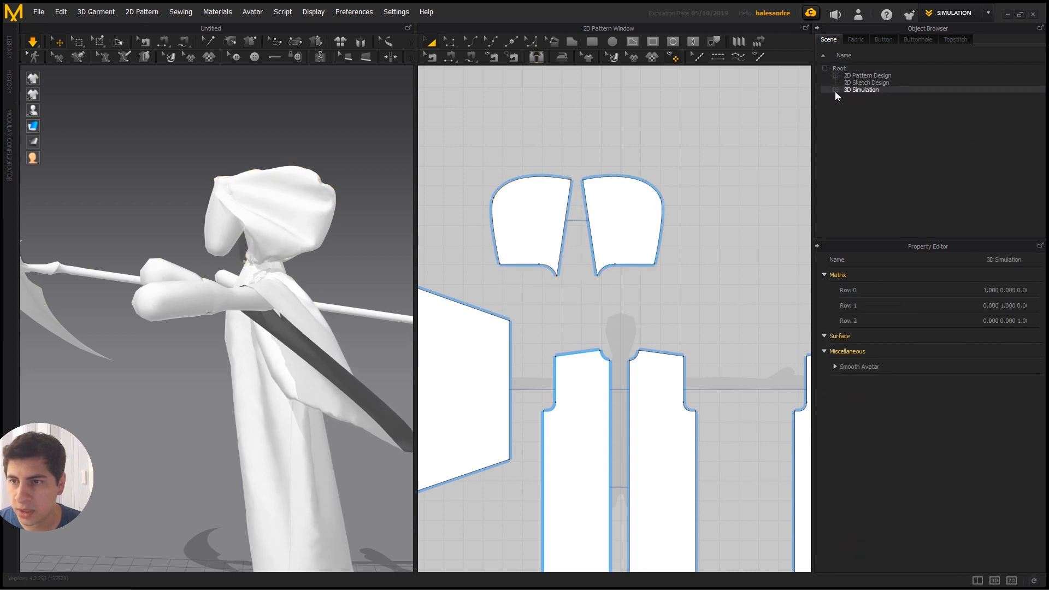
left_click(834, 89)
left_click(845, 96)
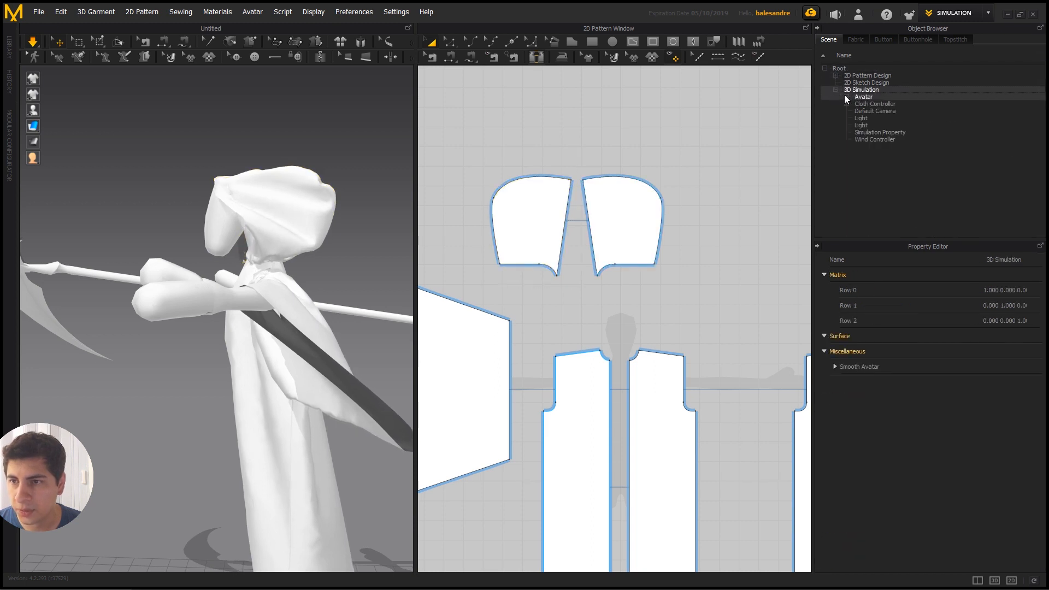
left_click(876, 133)
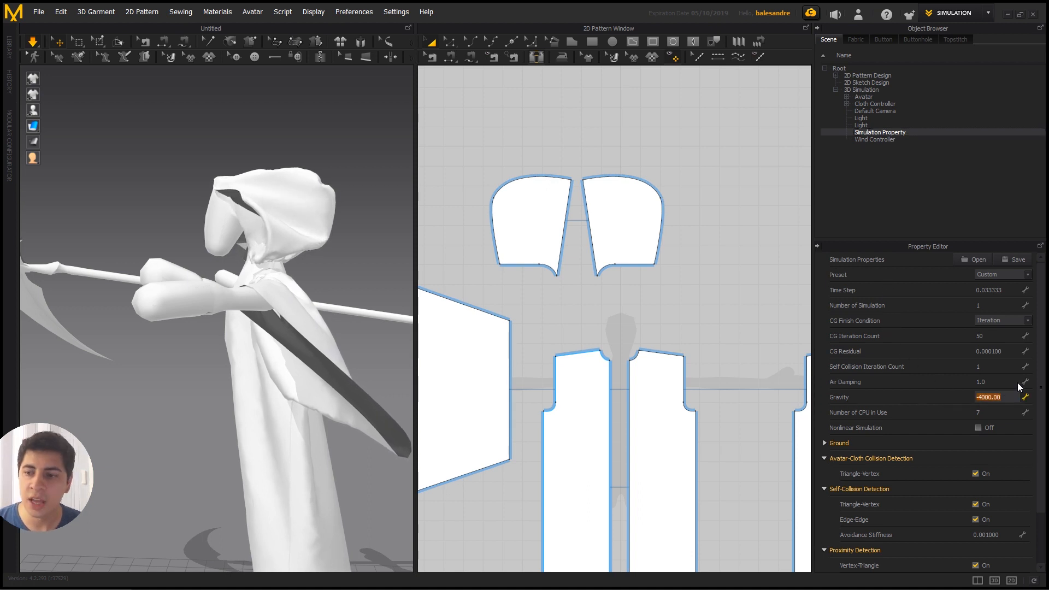
type("-")
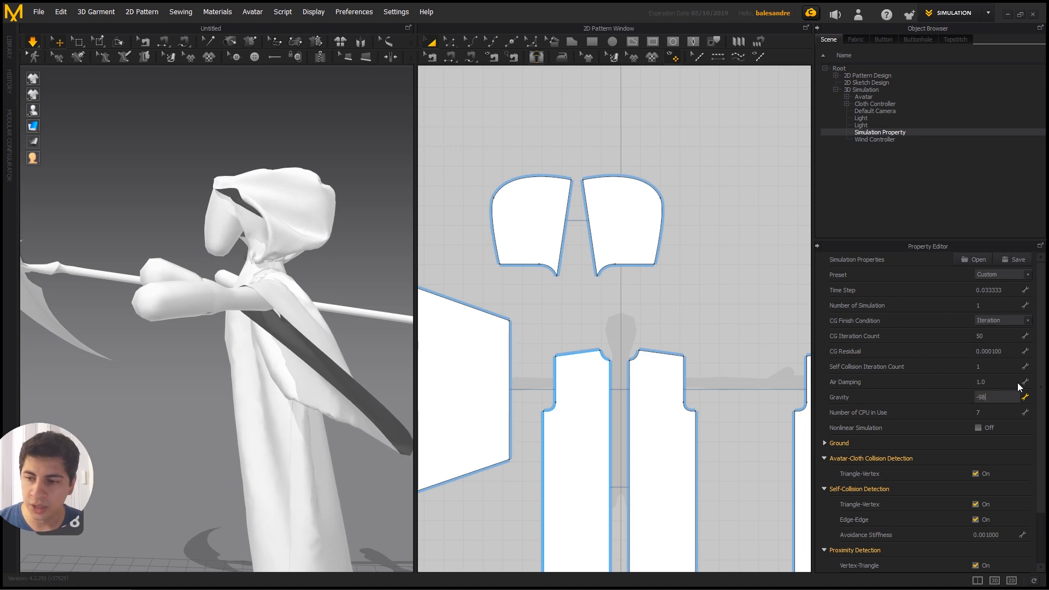
type("98")
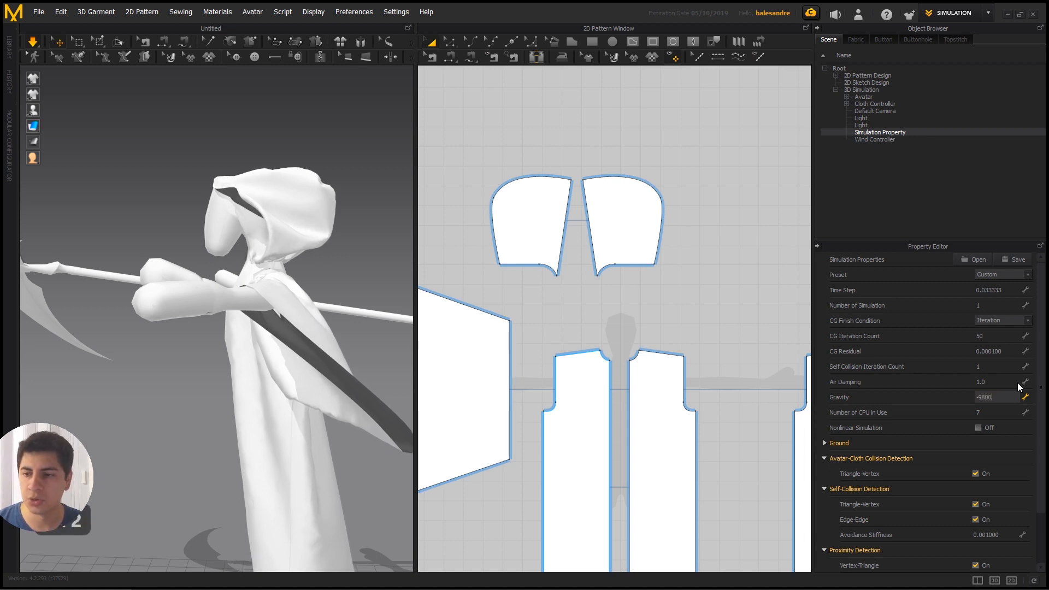
type("00")
key("Return")
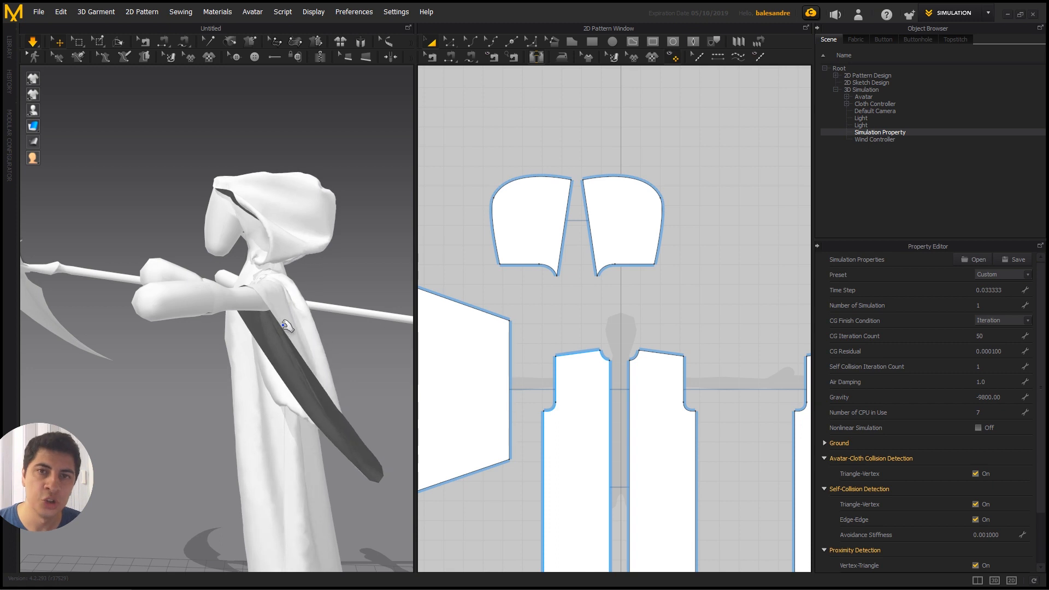
- Pull the top and front edge of the character's left hood panel forward over the head in the running simulation
mouse_move(240, 208)
right_mouse_down()
mouse_move(201, 206)
mouse_move(227, 218)
right_mouse_up()
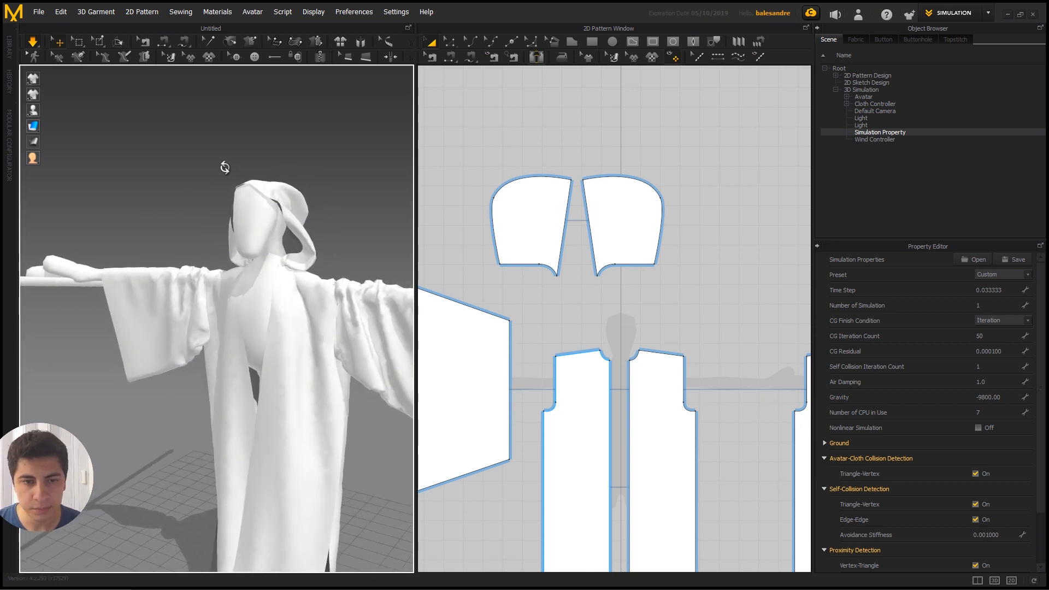
right_click_drag(224, 169, 234, 186)
left_click(234, 186)
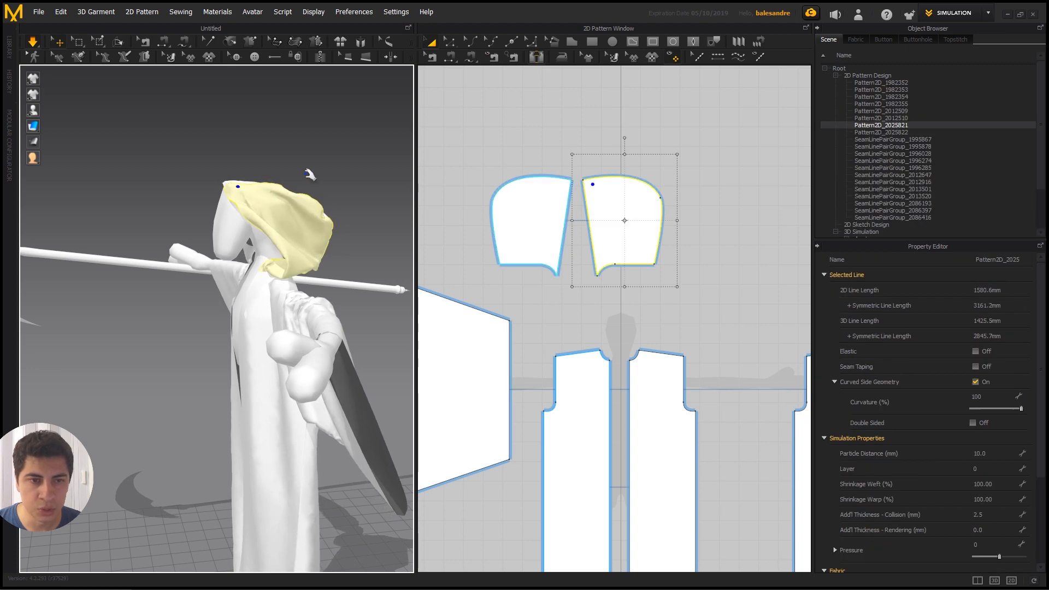
right_click_drag(304, 181, 276, 180)
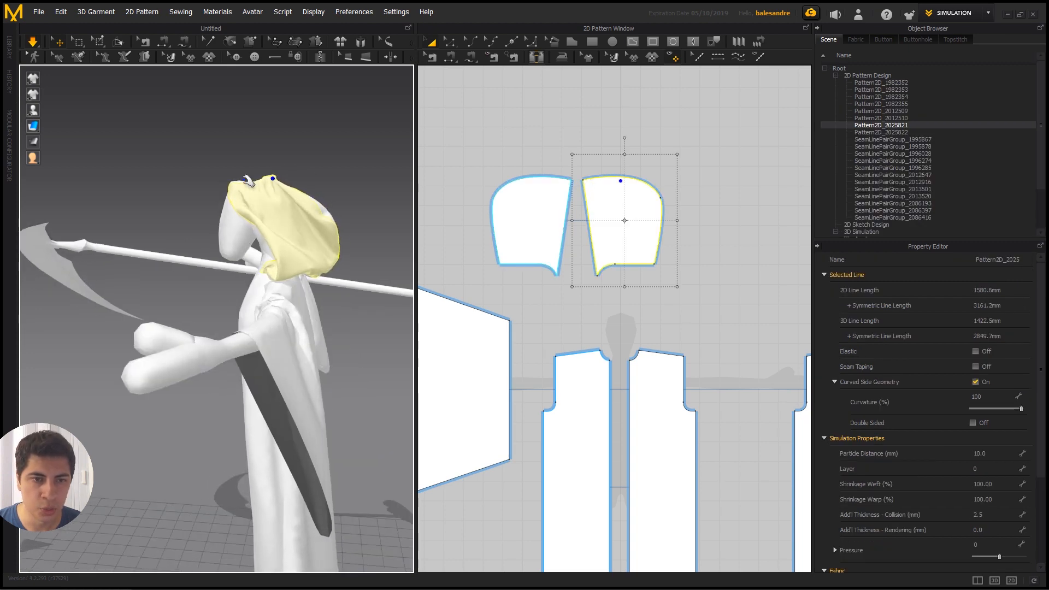
left_click_drag(225, 182, 231, 182)
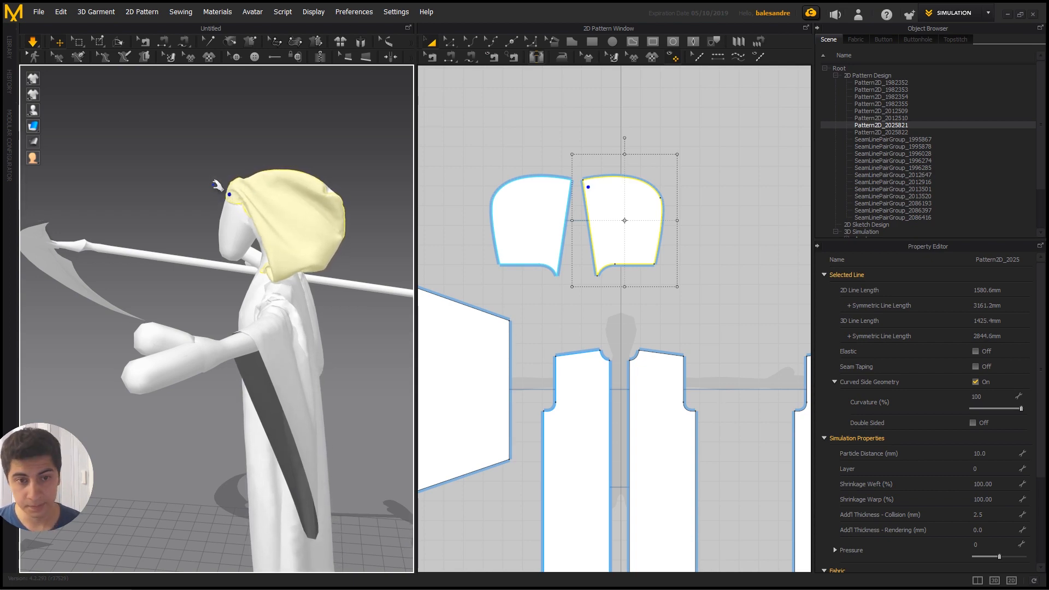
- Pull the right hood panel into shape, and adjust the left panel's lower front and back around the head
right_click_drag(218, 186, 335, 225)
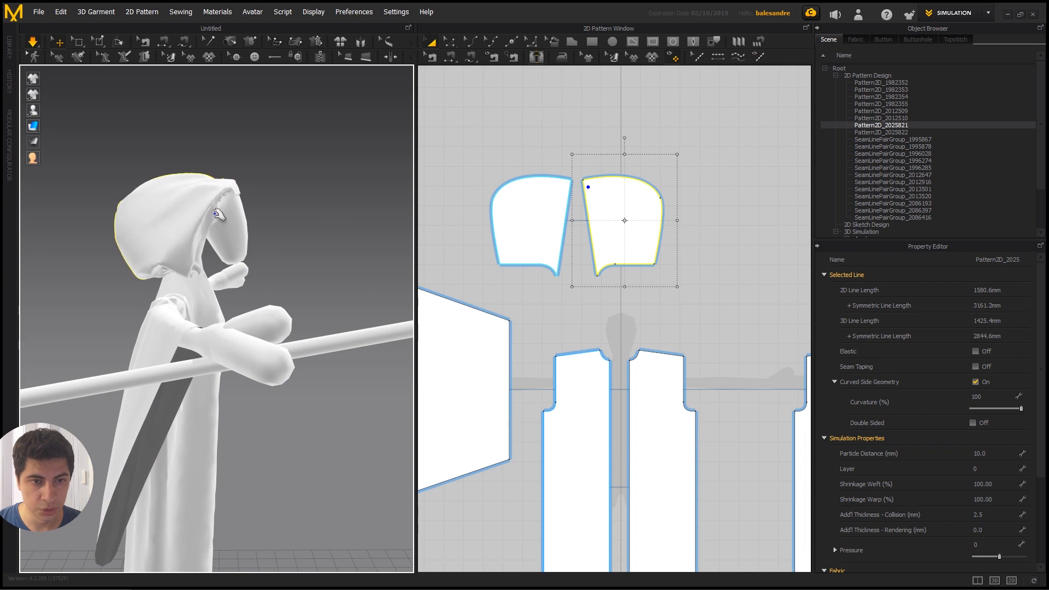
left_click_drag(217, 213, 152, 198)
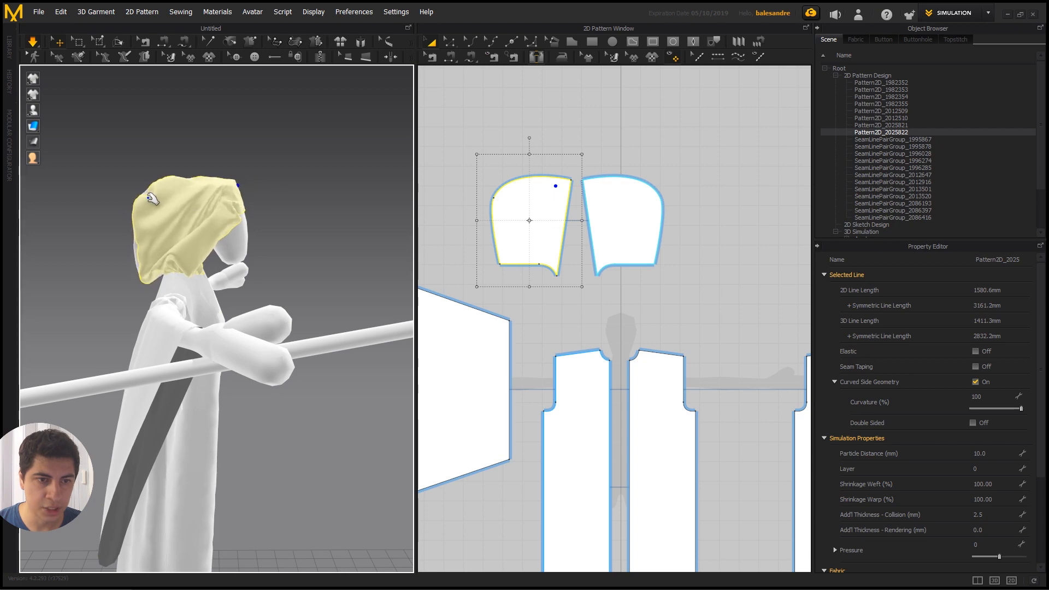
right_click_drag(224, 205, 137, 209)
right_click_drag(270, 253, 272, 275)
left_click(274, 274)
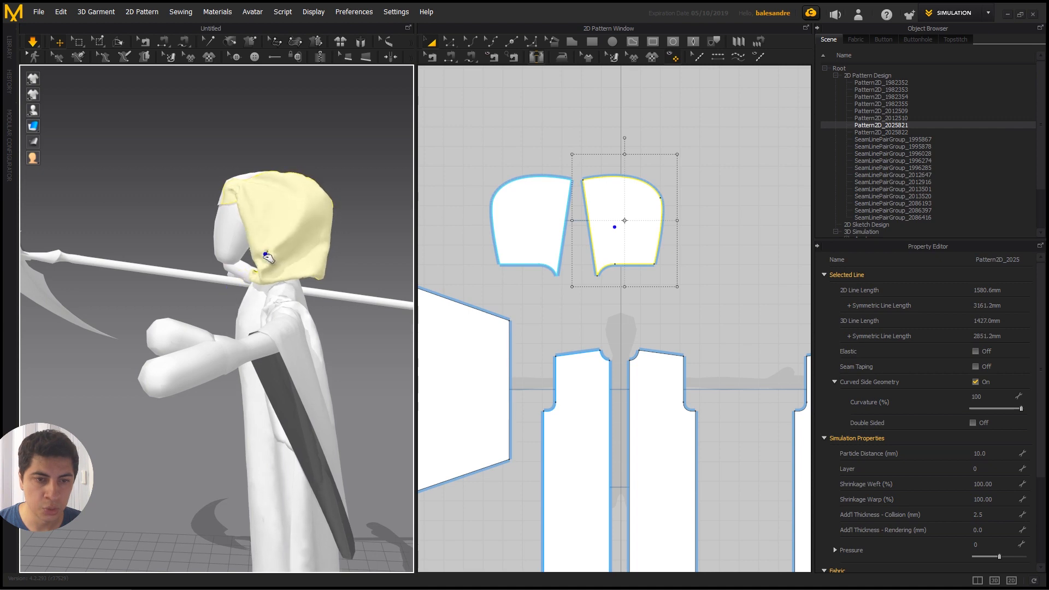
left_click(316, 242)
right_click_drag(316, 242, 301, 261)
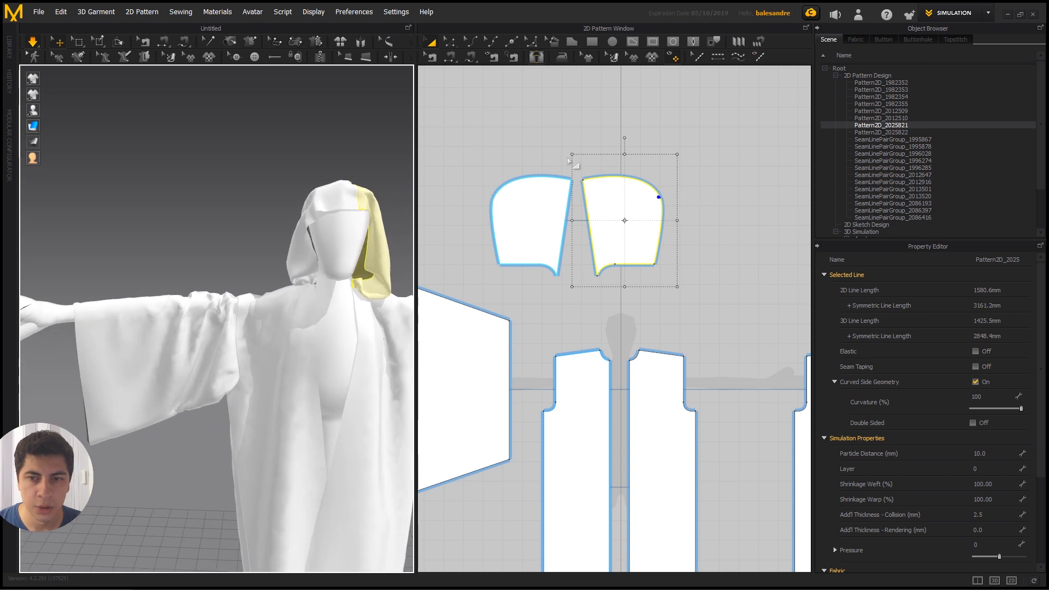
- Move the curve point on the outer edge of the mirrored hood panels inward to make the hood shallower, and update the simulation
left_click(445, 154)
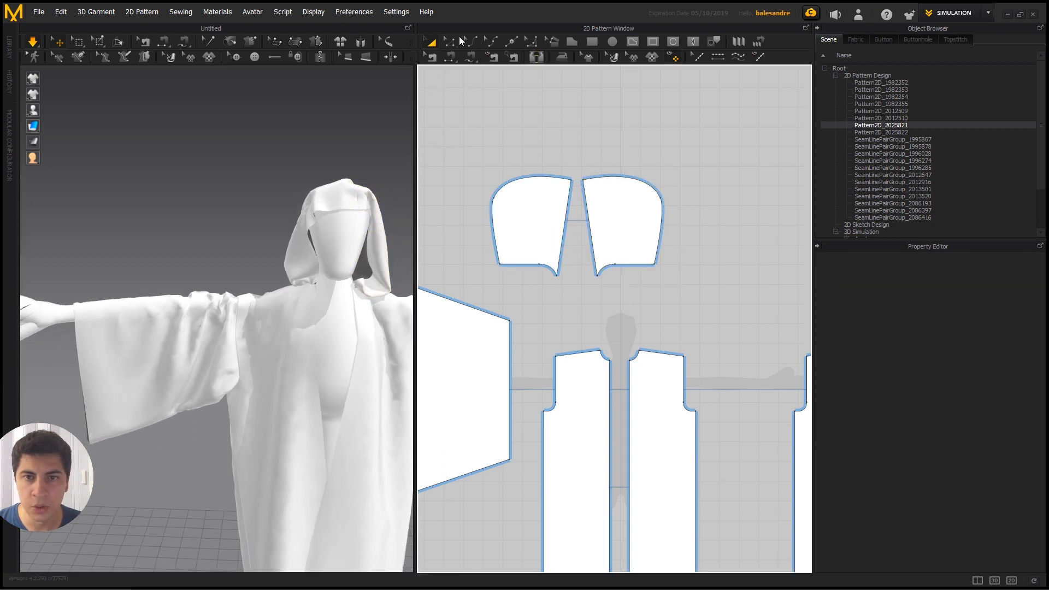
key("z")
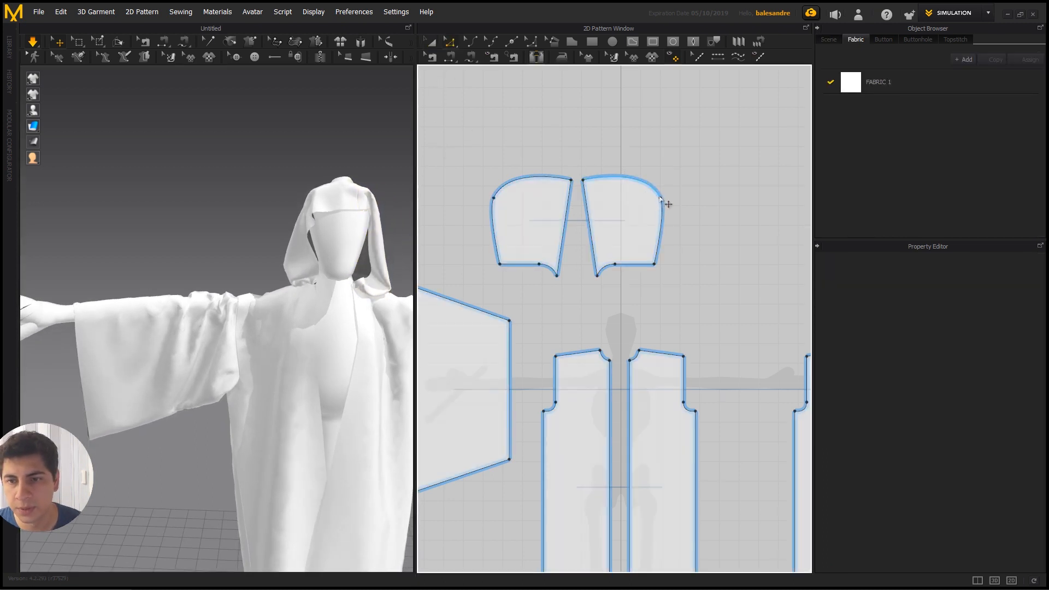
left_click_drag(660, 198, 646, 205)
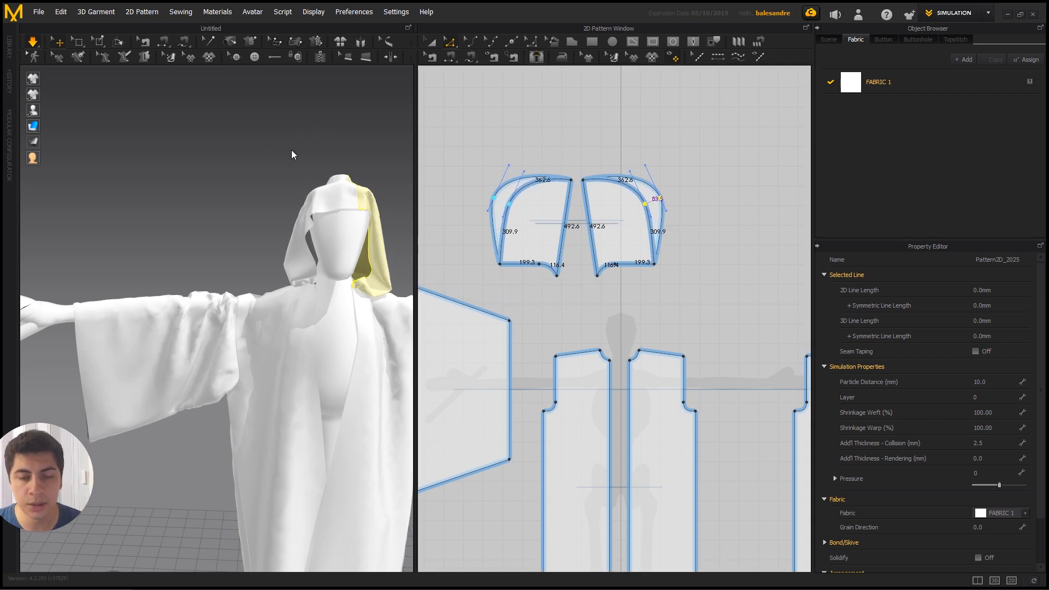
right_click_drag(290, 150, 247, 153)
key("space")
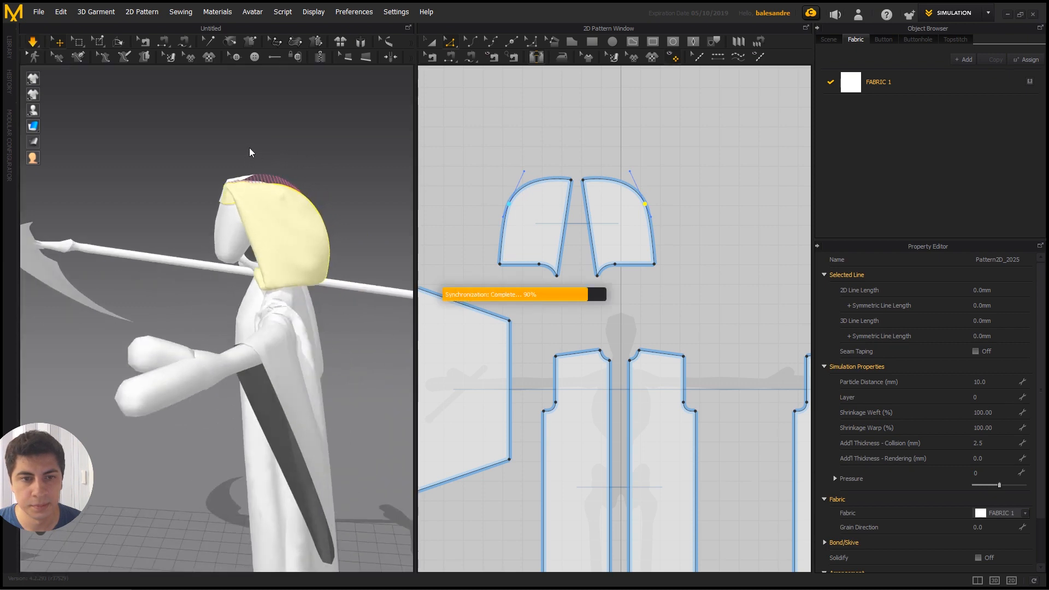
- Pull the reshaped hood's brim and the left panel's lower front edge forward around the face
right_click_drag(258, 203, 249, 297)
left_click(248, 297)
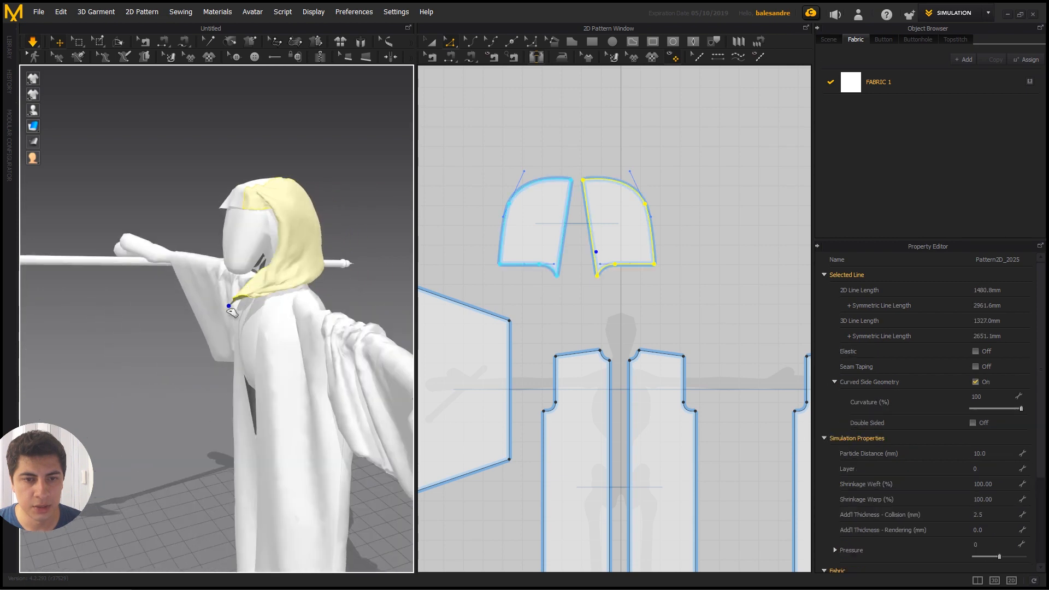
right_click_drag(262, 267, 244, 213)
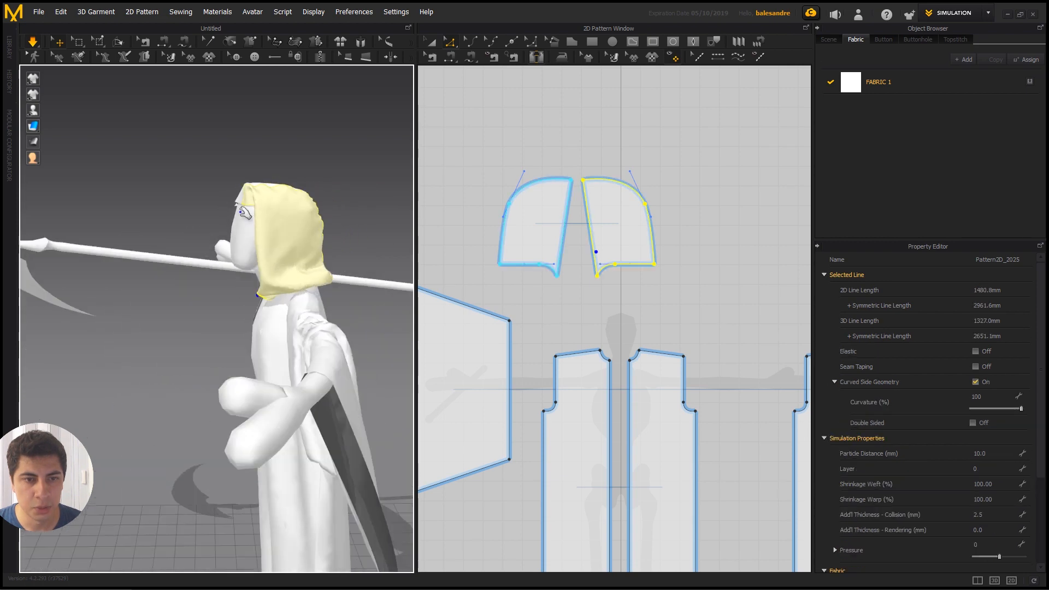
left_click_drag(245, 199, 180, 178)
left_click_drag(259, 280, 238, 284)
right_click_drag(229, 298, 295, 309)
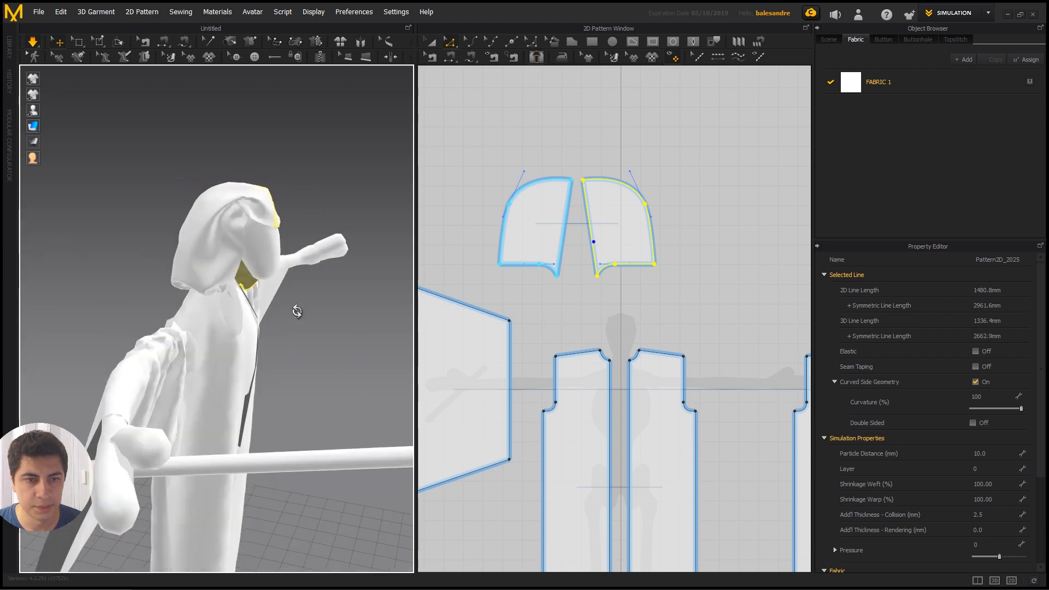
- Pull the right hood panel's front edge and the brim forward, stop the simulation, and switch to transforming whole patterns
left_click_drag(237, 261, 282, 297)
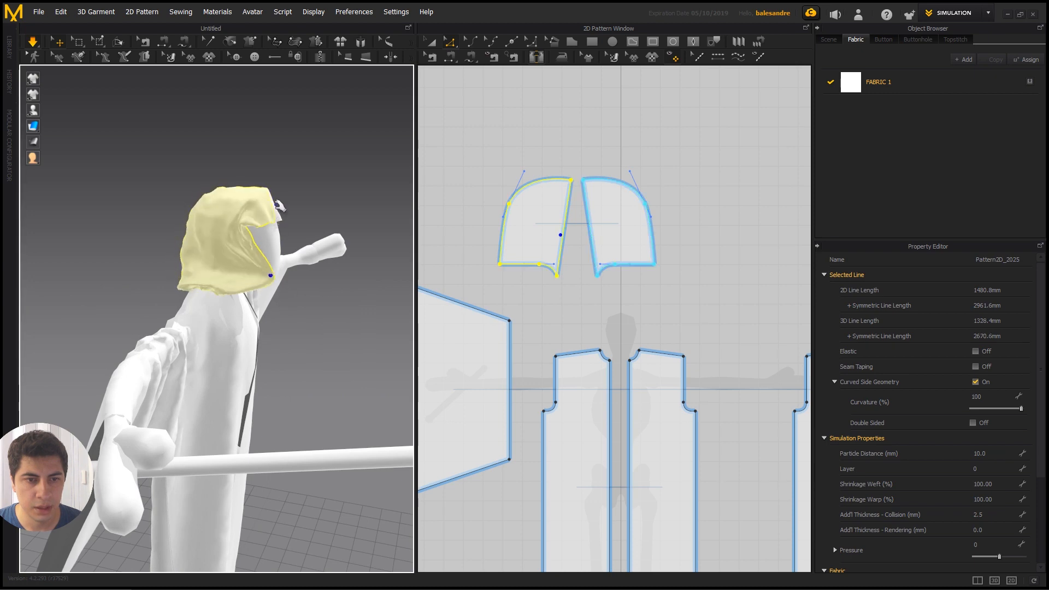
right_click_drag(273, 210, 285, 206)
left_click_drag(285, 206, 319, 219)
left_click_drag(256, 239, 271, 264)
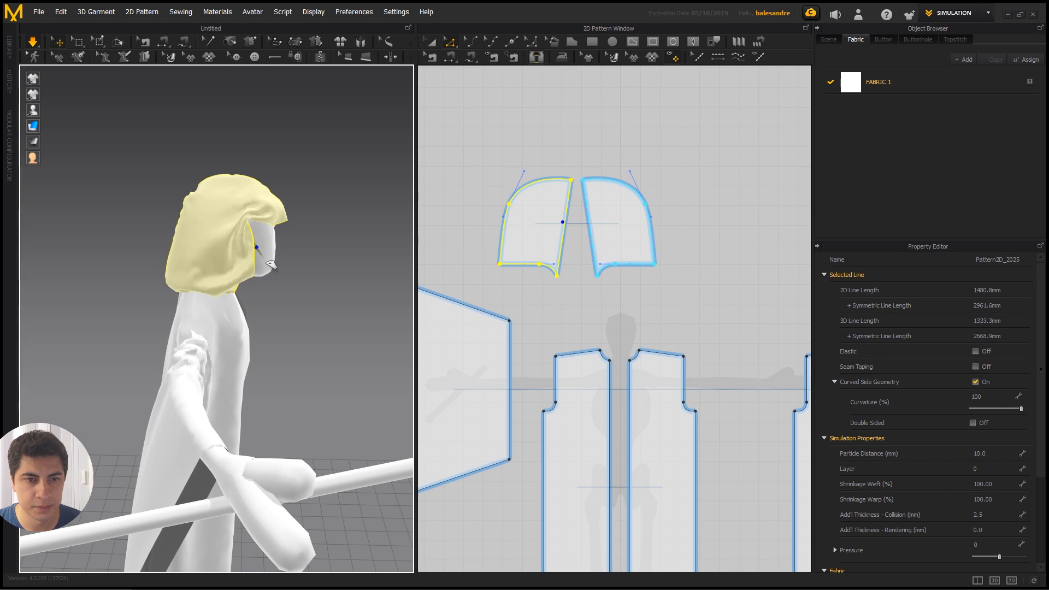
right_click_drag(297, 211, 268, 217)
right_click_drag(331, 265, 343, 215)
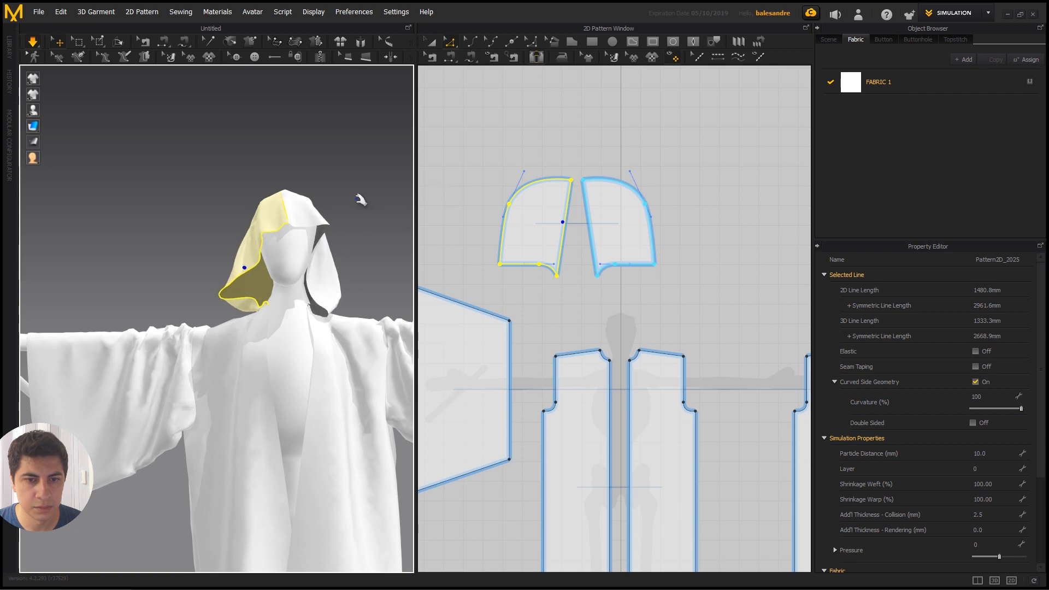
left_click(430, 42)
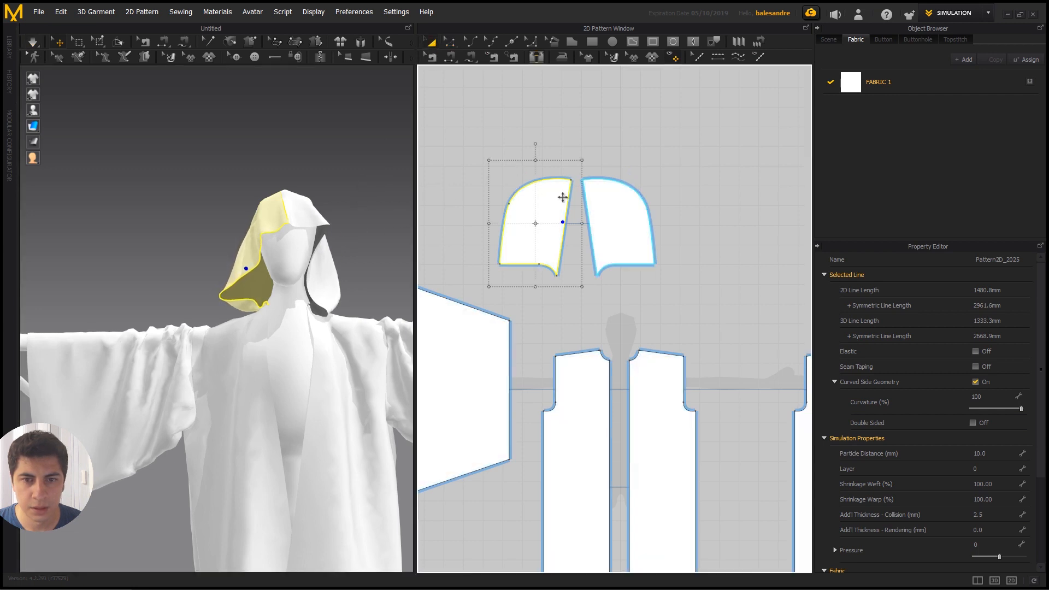
- Raise the inner top corner of the mirrored hood panels to make the hood more pointed, and start the simulation
left_click(450, 42)
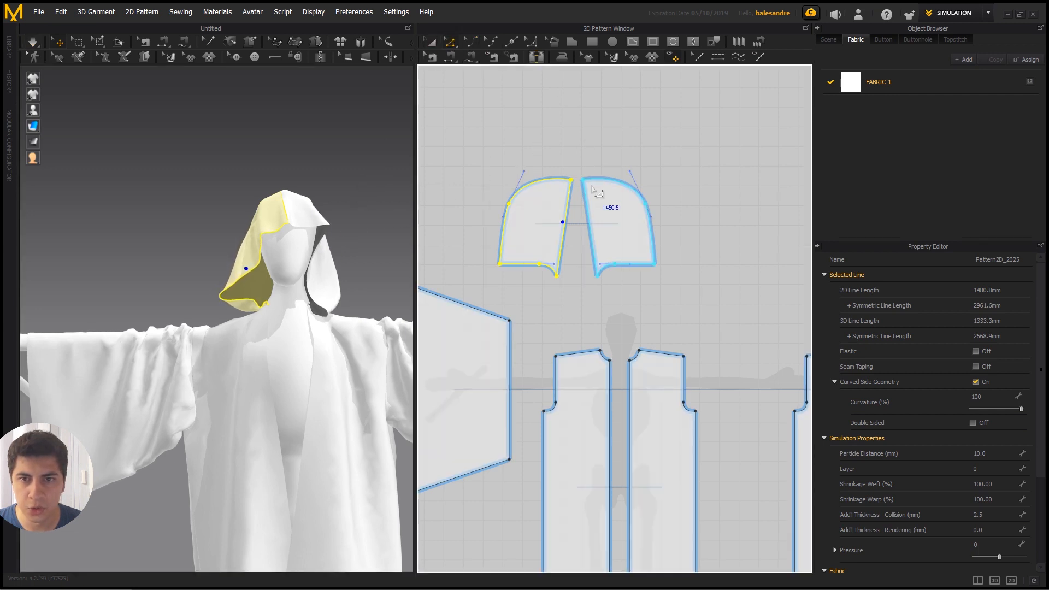
left_click(571, 164)
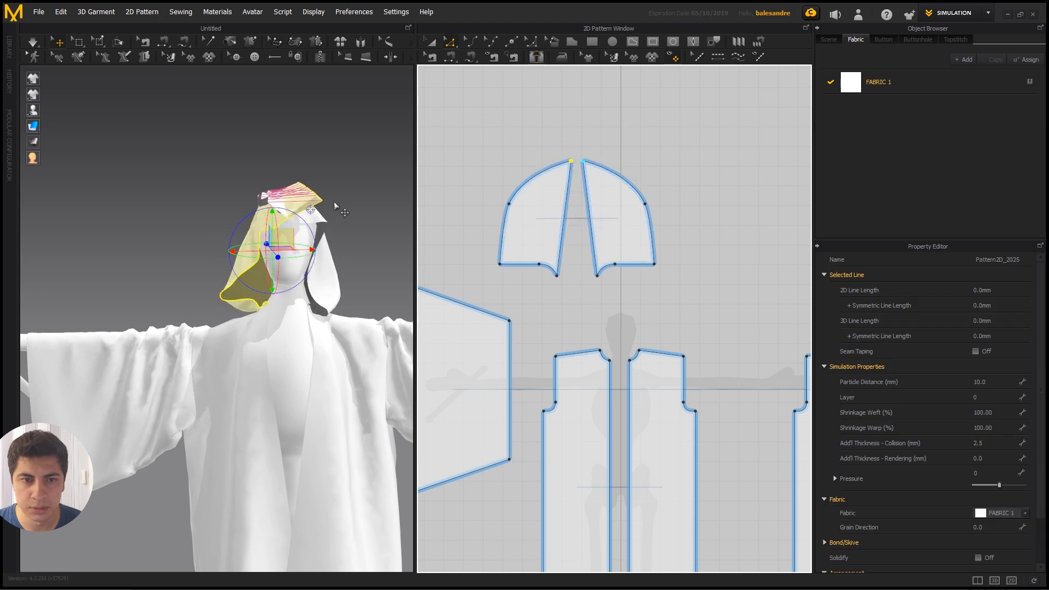
key("space")
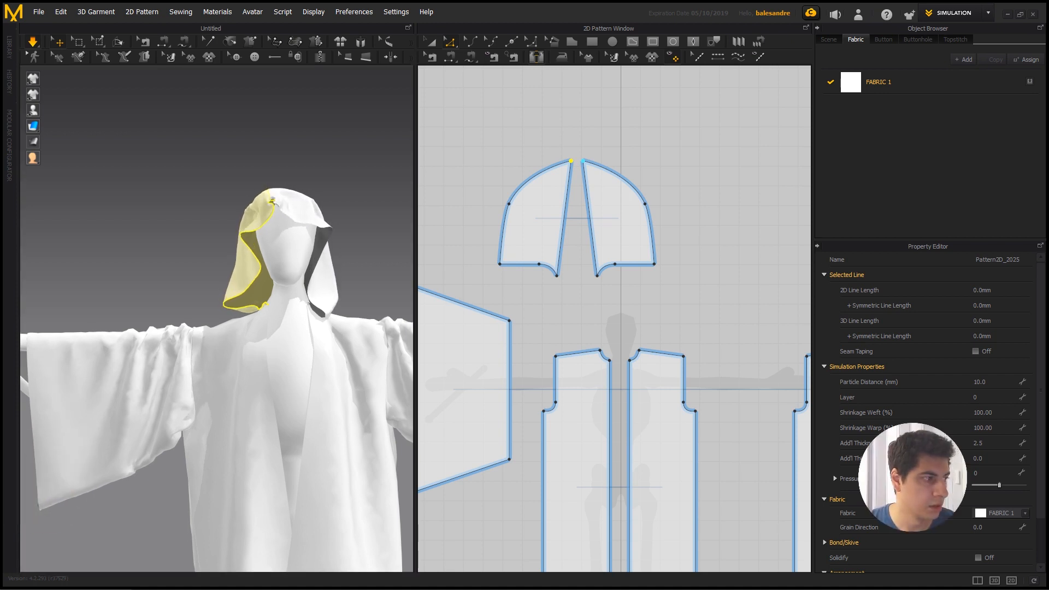
- Pull the right hood panel into place at the crown, and pull the left panel's front edge and brim forward over the head
left_click(312, 194)
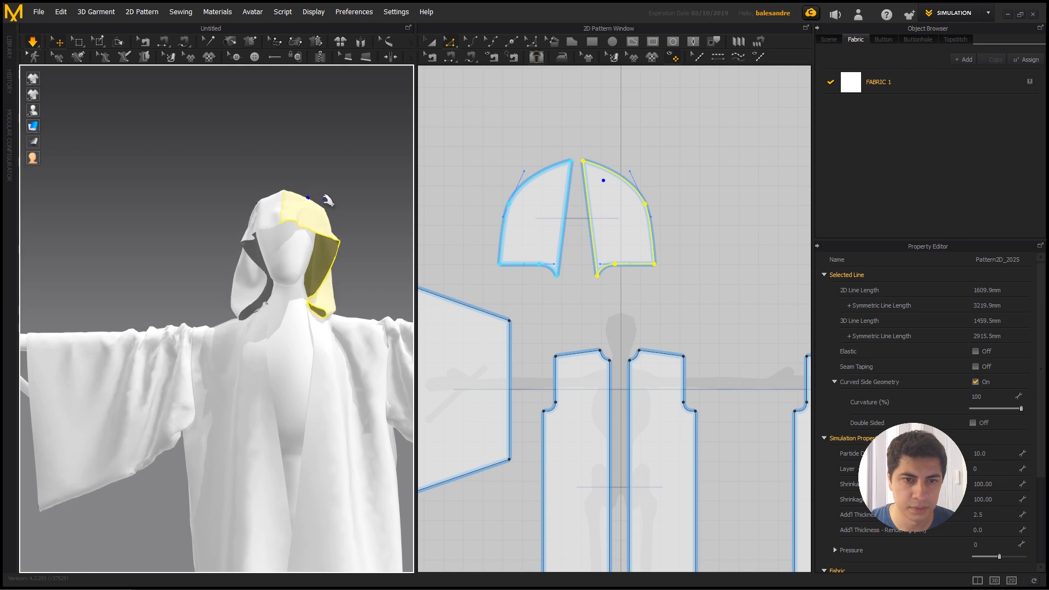
mouse_move(306, 217)
right_mouse_down()
mouse_move(218, 221)
mouse_move(324, 254)
mouse_move(392, 292)
mouse_move(370, 305)
mouse_move(301, 229)
right_mouse_up()
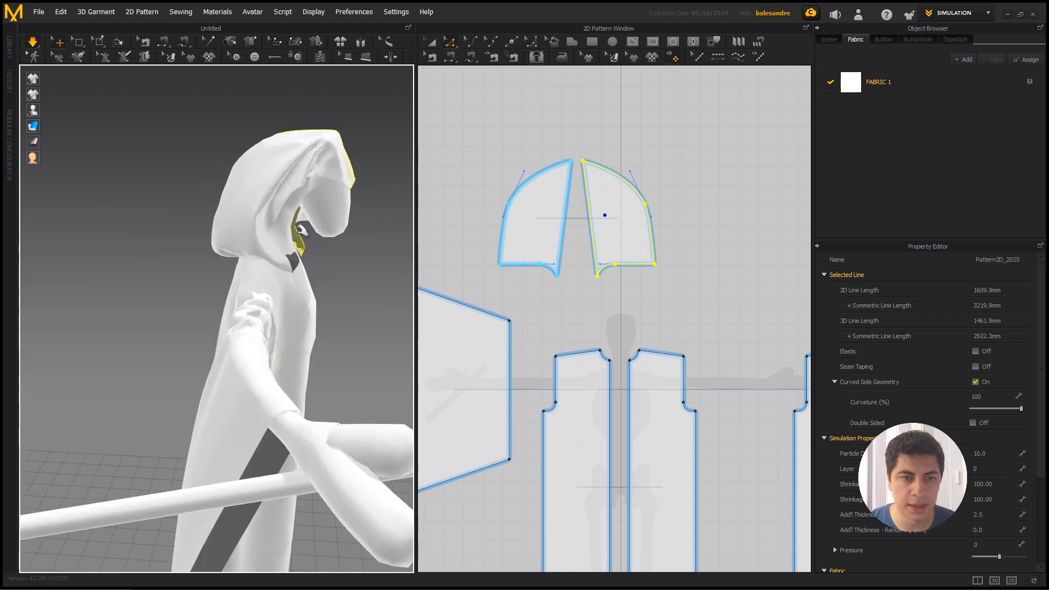
left_click(286, 203)
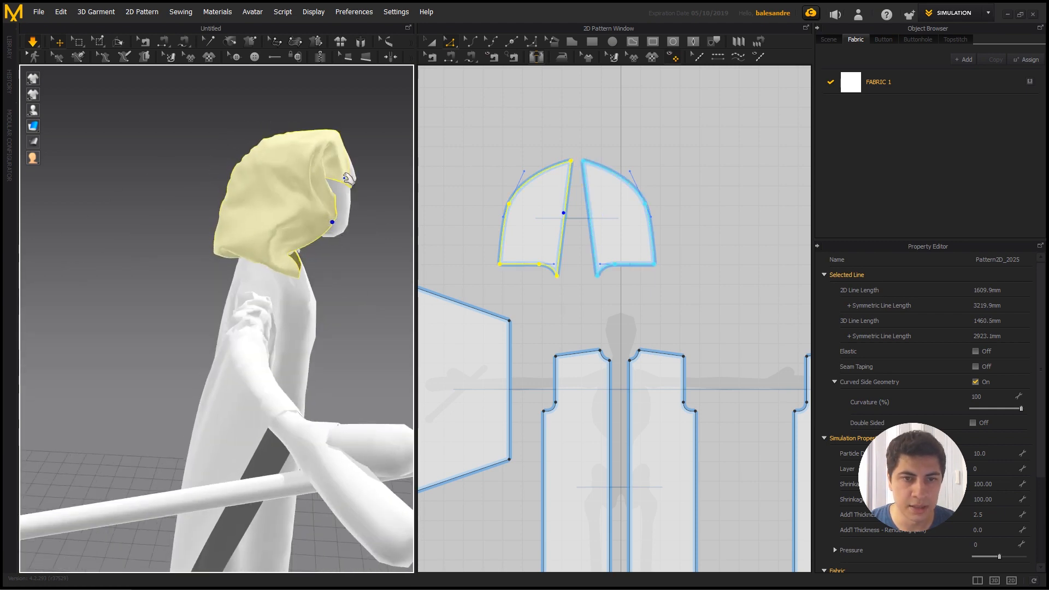
left_click_drag(361, 158, 350, 141)
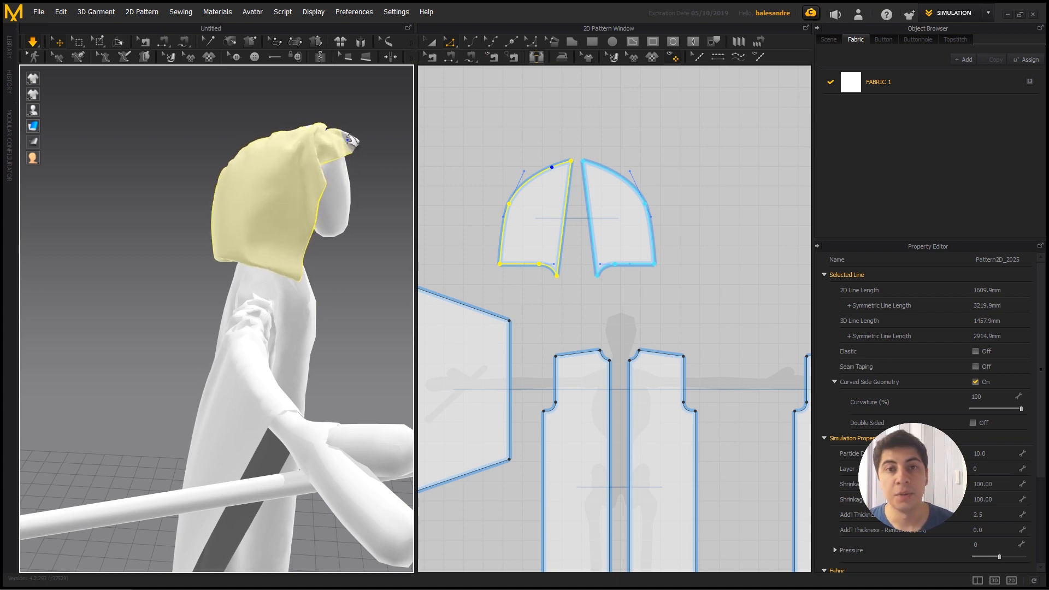
- Pull the right hood panel's brim forward over the forehead
right_click_drag(307, 150, 282, 143)
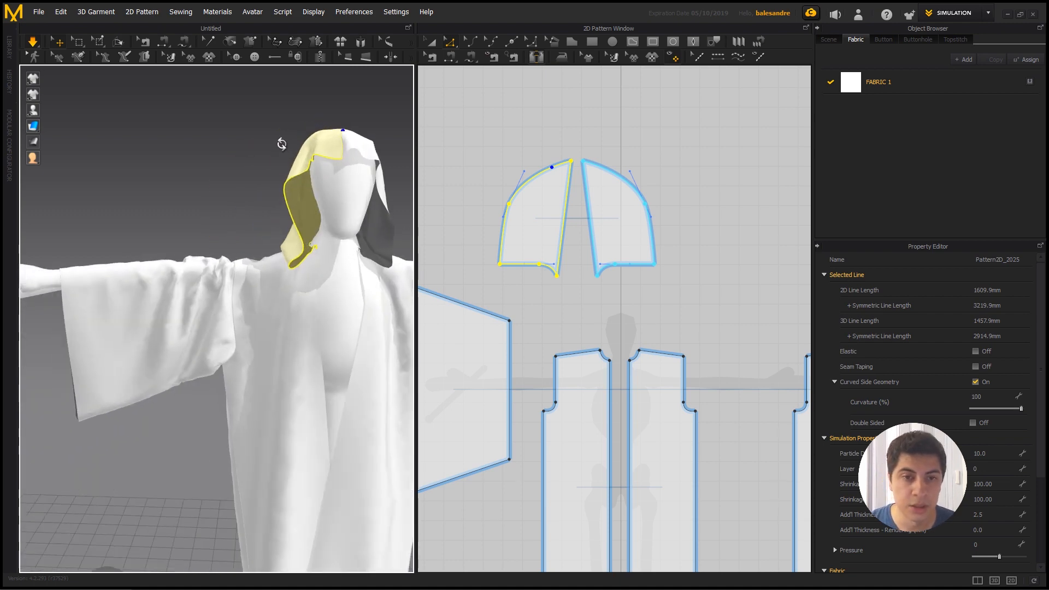
left_click(372, 152)
right_click_drag(346, 198, 244, 204)
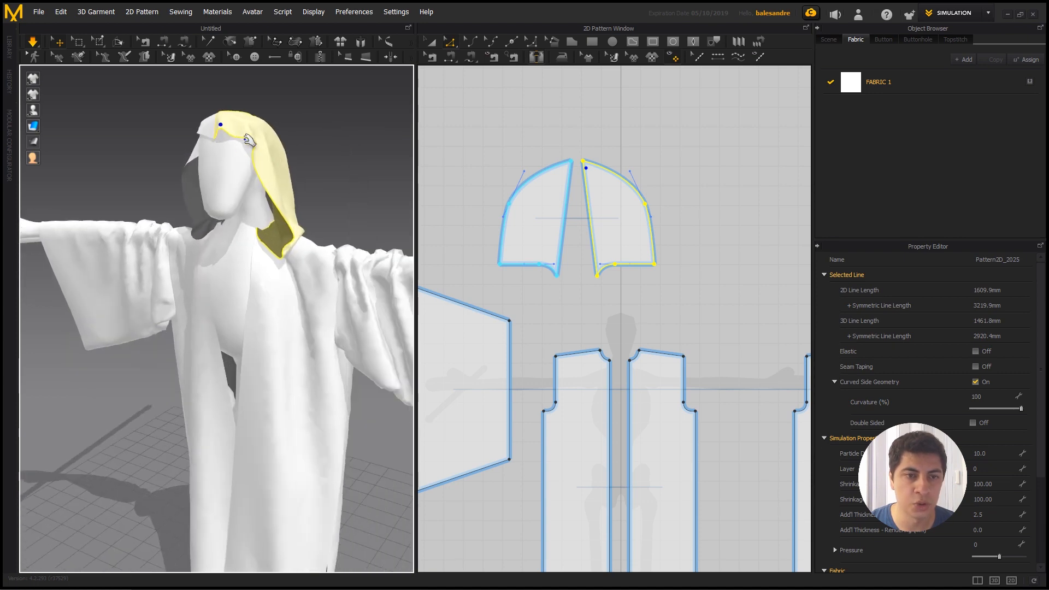
right_click_drag(248, 141, 188, 143)
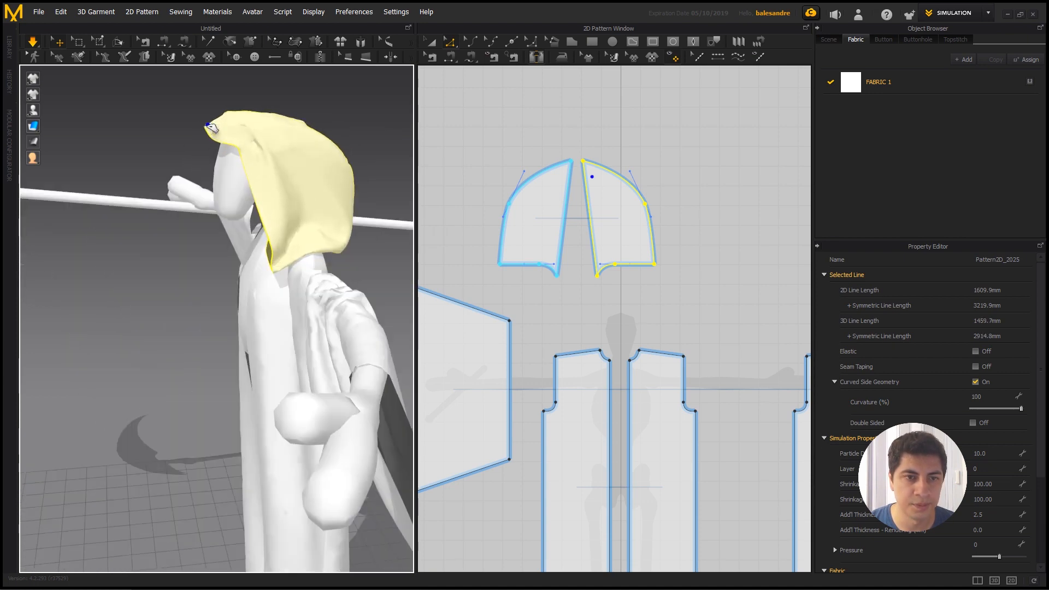
- Pull the left hood panel's side toward the face, adjust the right panel's brim, and stop the simulation
right_click_drag(189, 228, 160, 188)
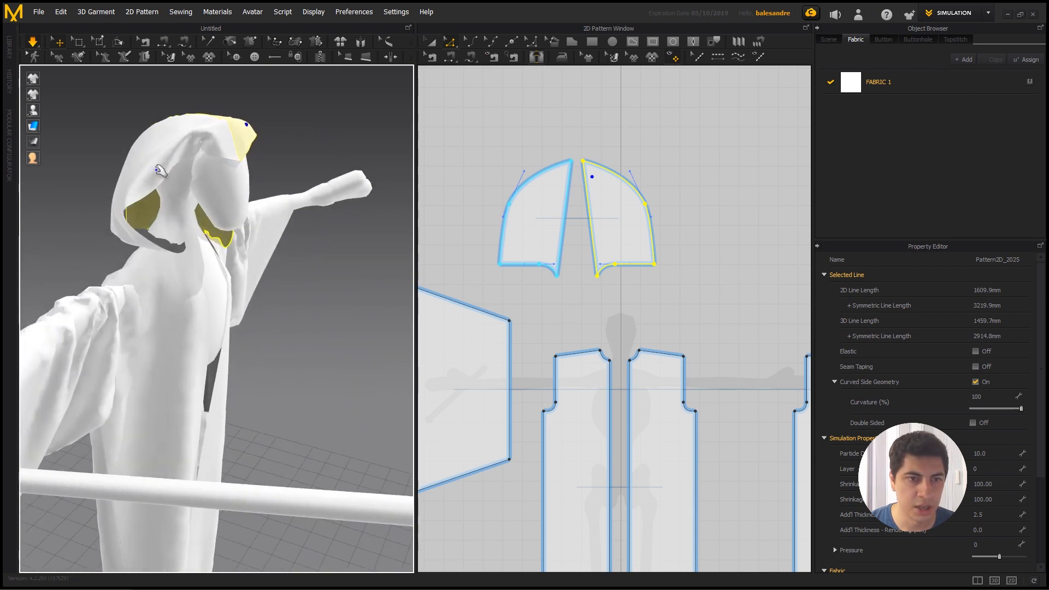
left_click_drag(156, 168, 199, 193)
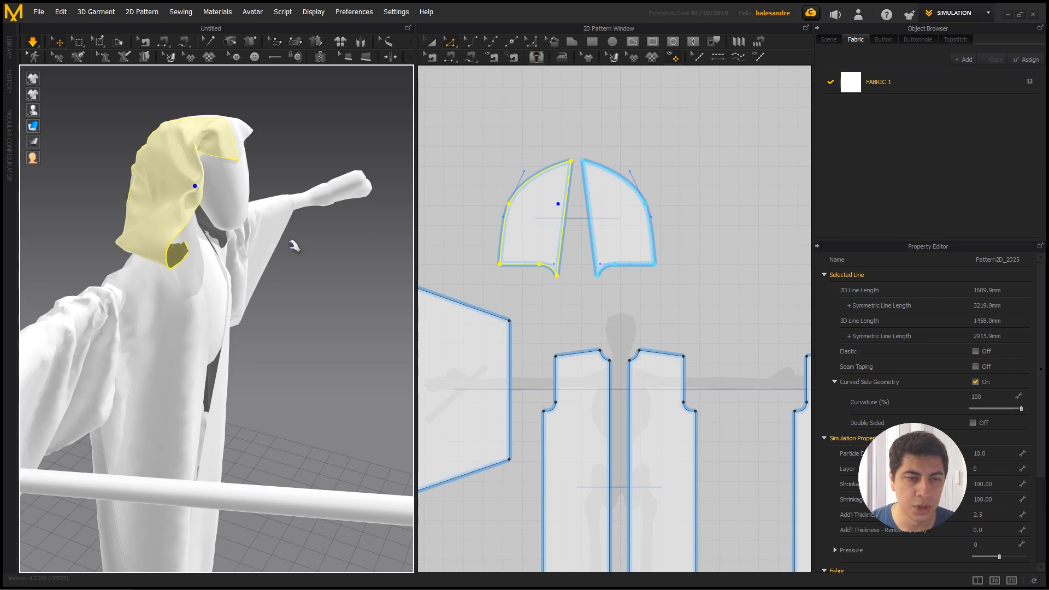
scroll(294, 244, "down", 4)
right_click_drag(297, 241, 192, 222)
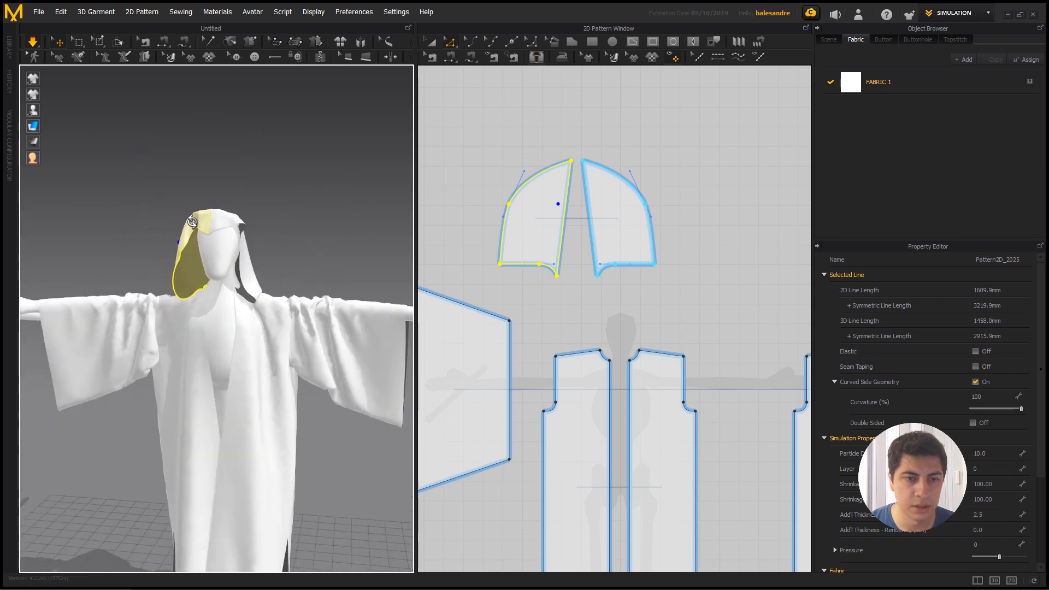
left_click(225, 221)
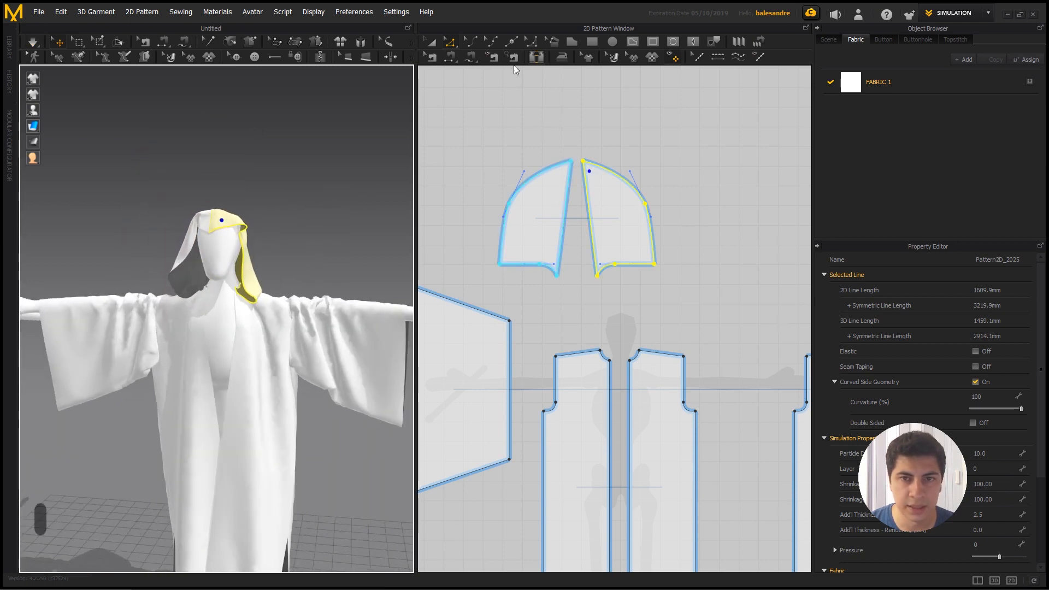
- Lower the inner top corner of the mirrored hood panels by about 191 mm along the front edge, and restart the simulation
left_click(559, 124)
left_click(570, 163)
left_click(572, 162)
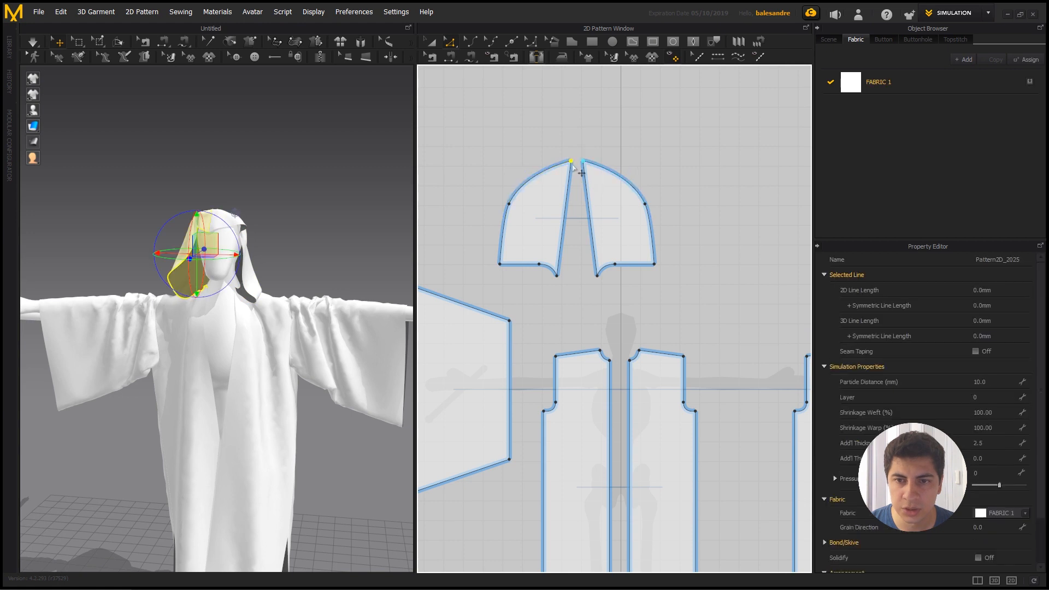
left_click_drag(572, 162, 567, 202)
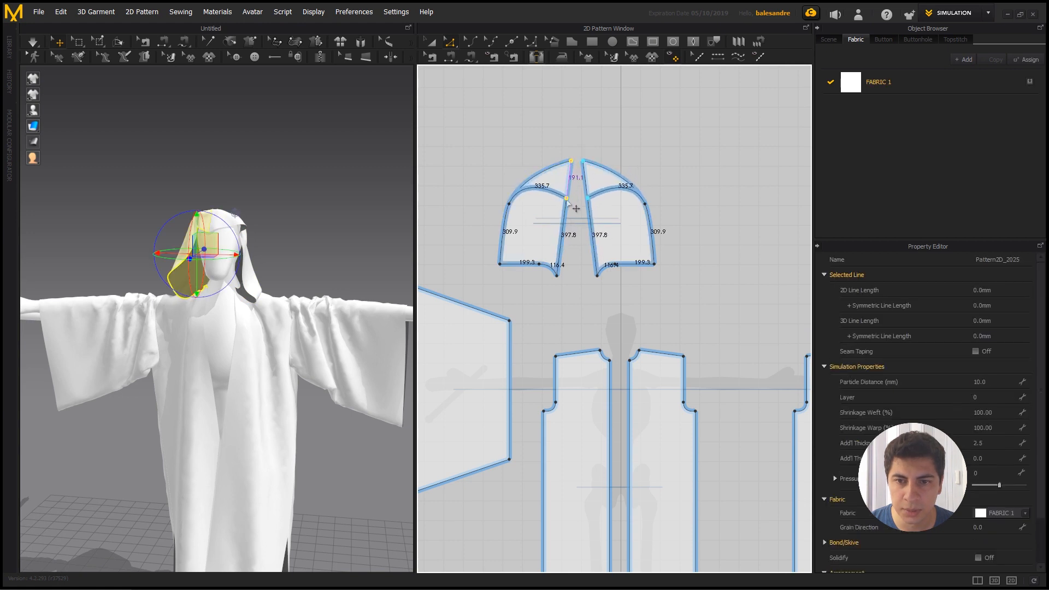
left_click(286, 199)
key("space")
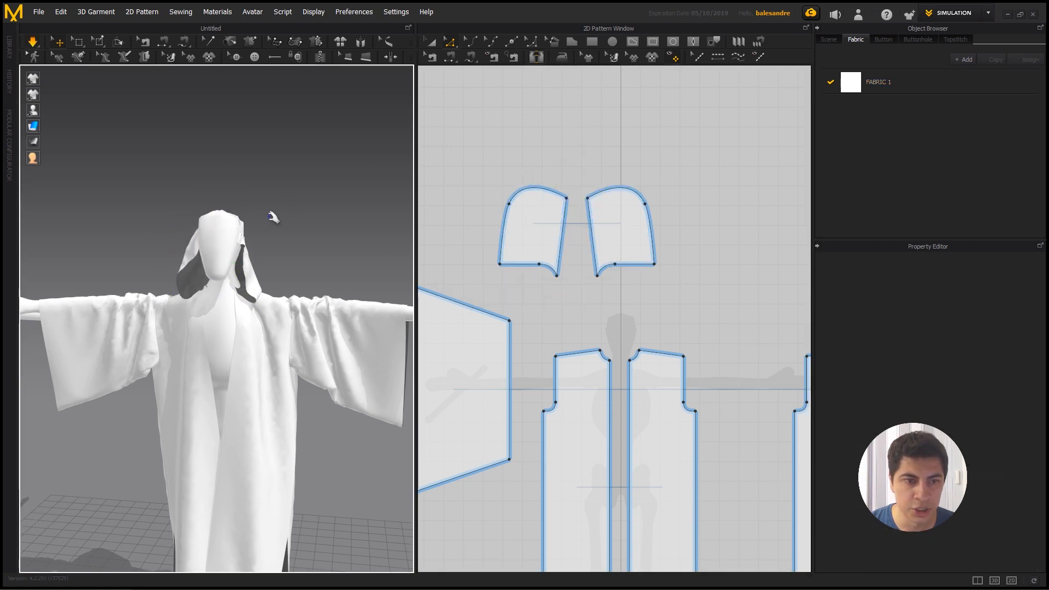
- Pull the lowered hood's right panel back over the head and adjust the left panel at the crown
right_click_drag(272, 220, 185, 227)
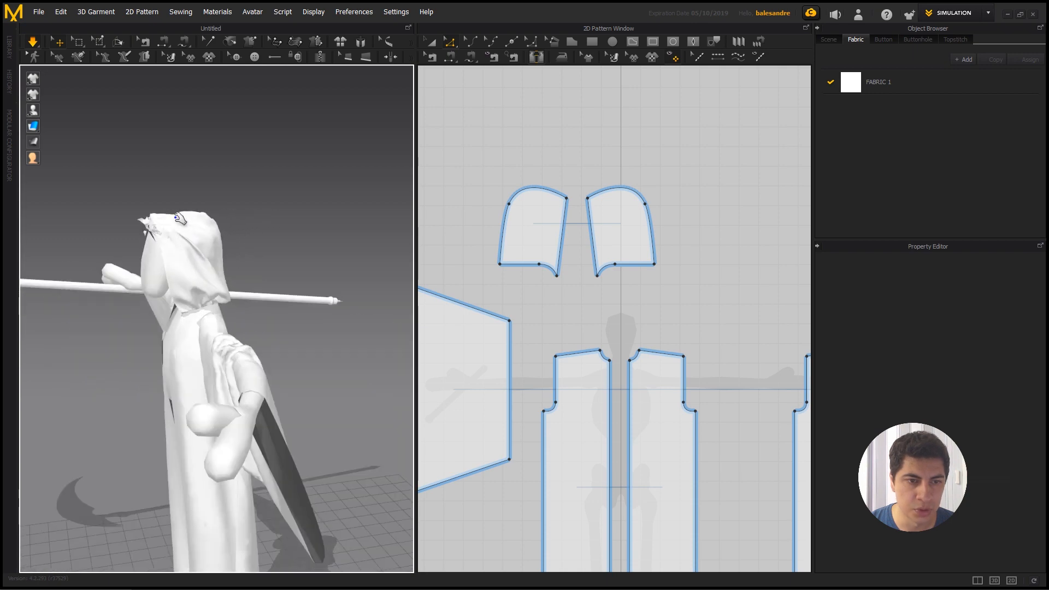
left_click(170, 220)
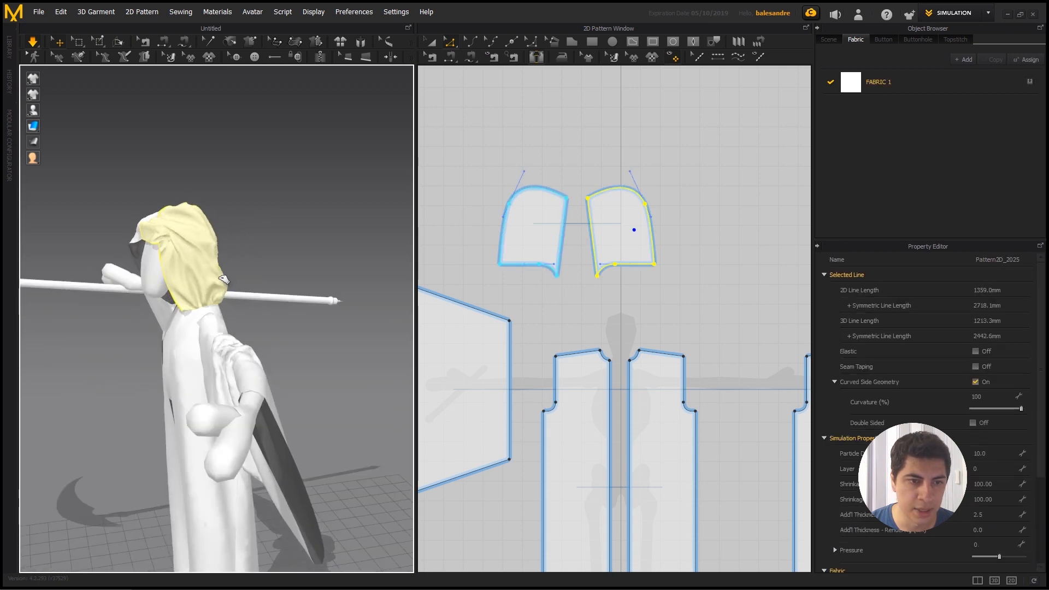
right_click_drag(195, 234, 281, 227)
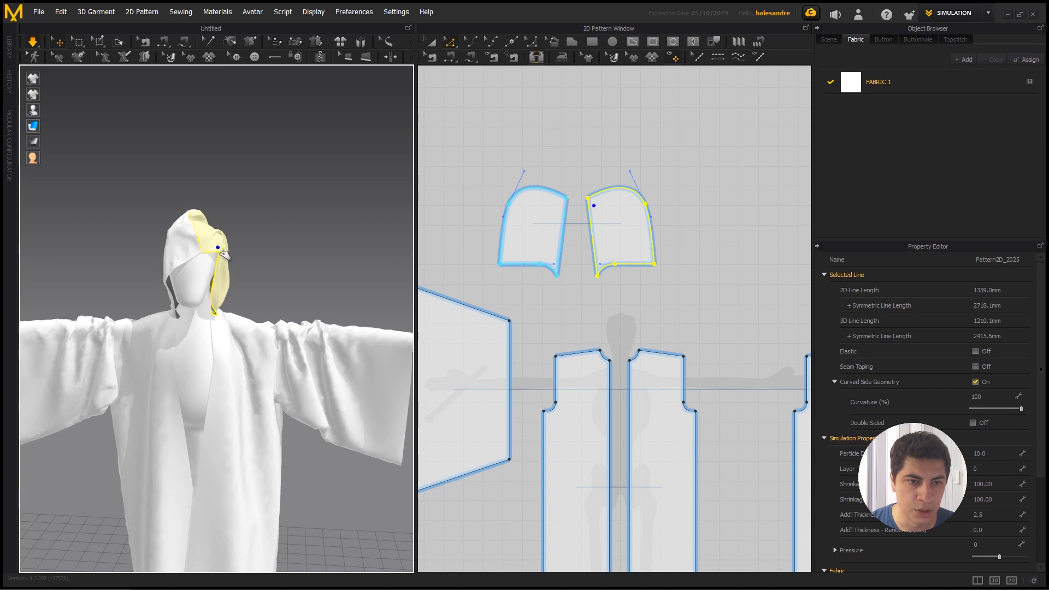
left_click(194, 218)
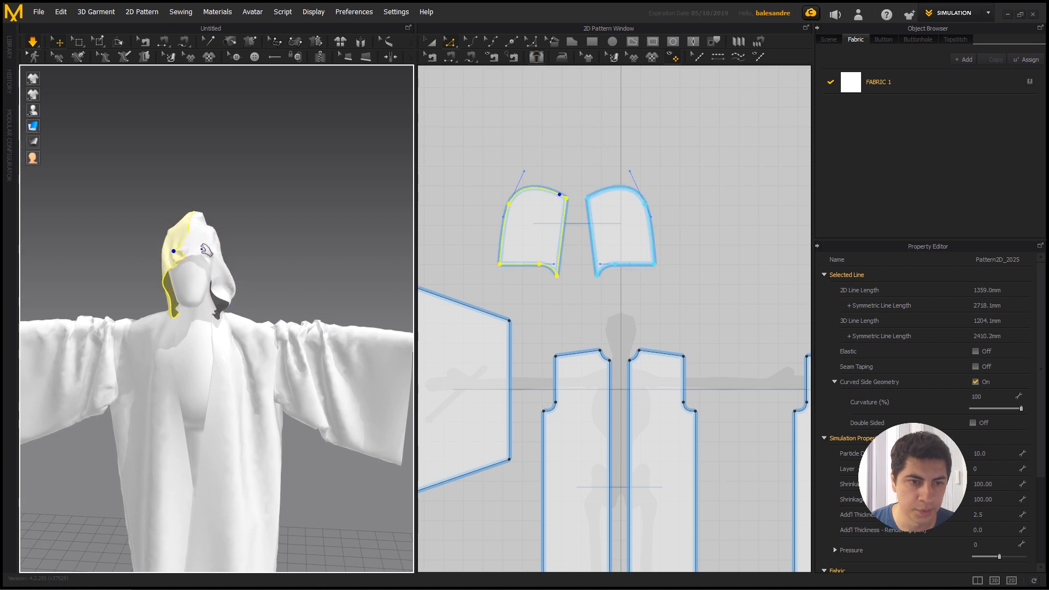
- Pull the hood's brim forward and down around the face, and adjust the cloth at the left shoulder
left_click(226, 244)
right_click_drag(233, 223, 113, 310)
left_click(158, 309)
left_click(149, 334)
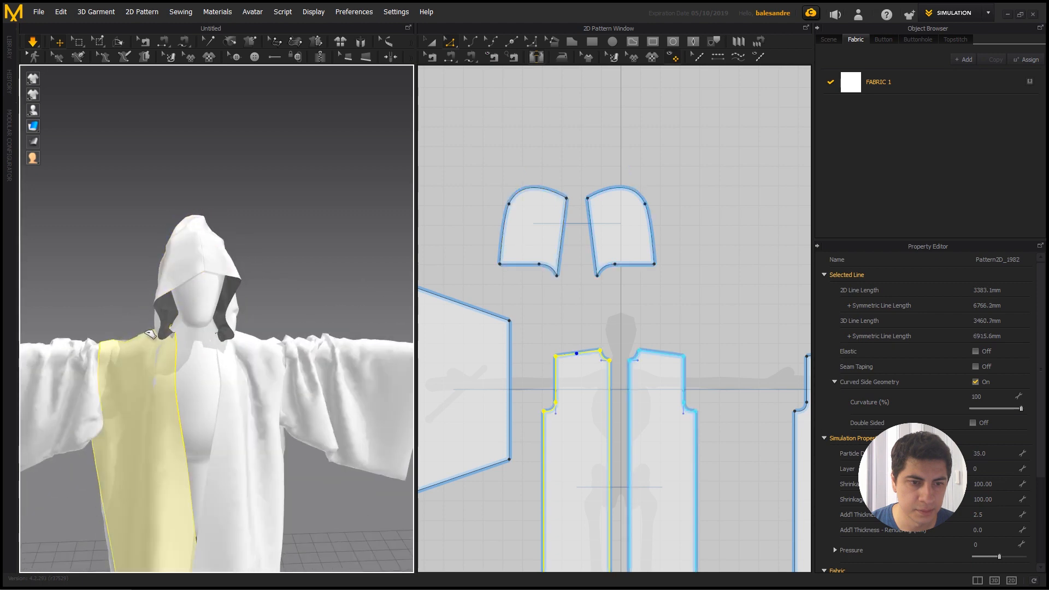
- Draw a jagged internal line across the left front robe panel's hem, corner to corner, with uneven spikes up to about 340 mm long
scroll(243, 252, "down", 4)
mouse_move(286, 260)
right_mouse_down()
mouse_move(233, 260)
mouse_move(244, 244)
mouse_move(287, 261)
right_mouse_up()
middle_click_drag(266, 264, 267, 142)
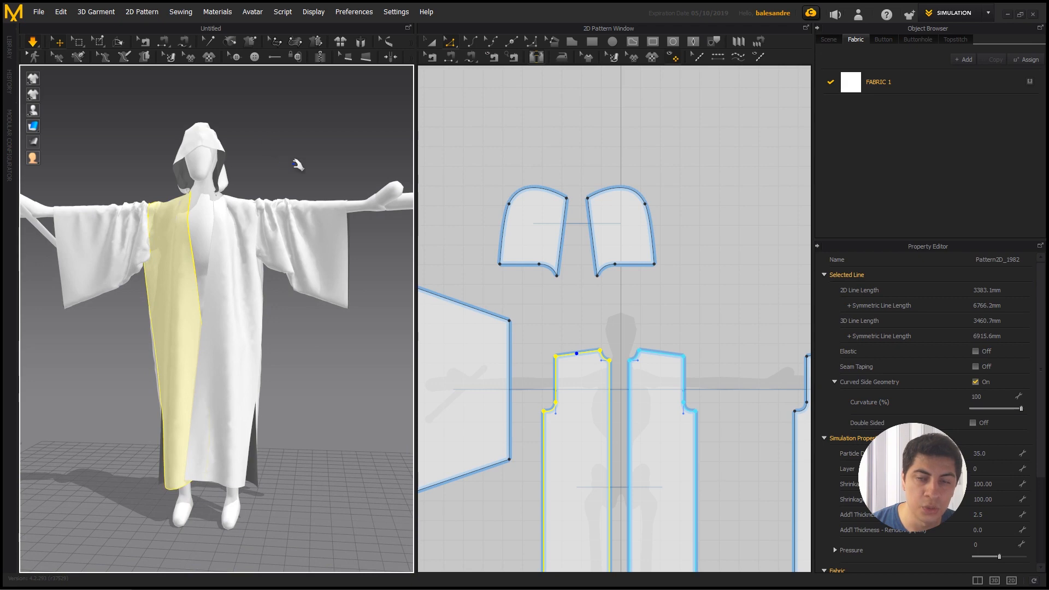
middle_click_drag(579, 267, 610, 187)
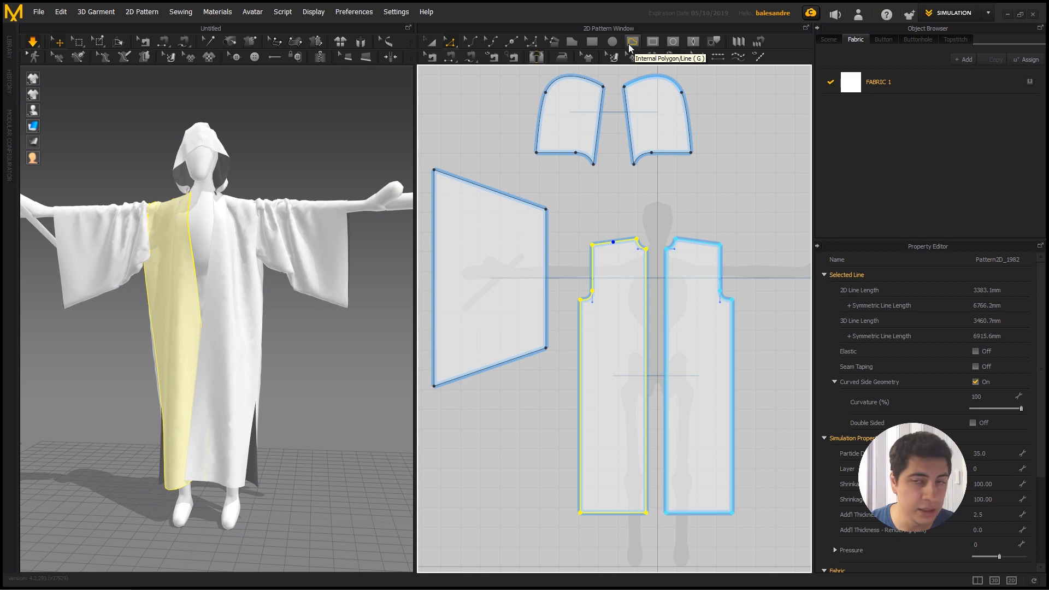
left_click(629, 45)
scroll(623, 323, "up", 10)
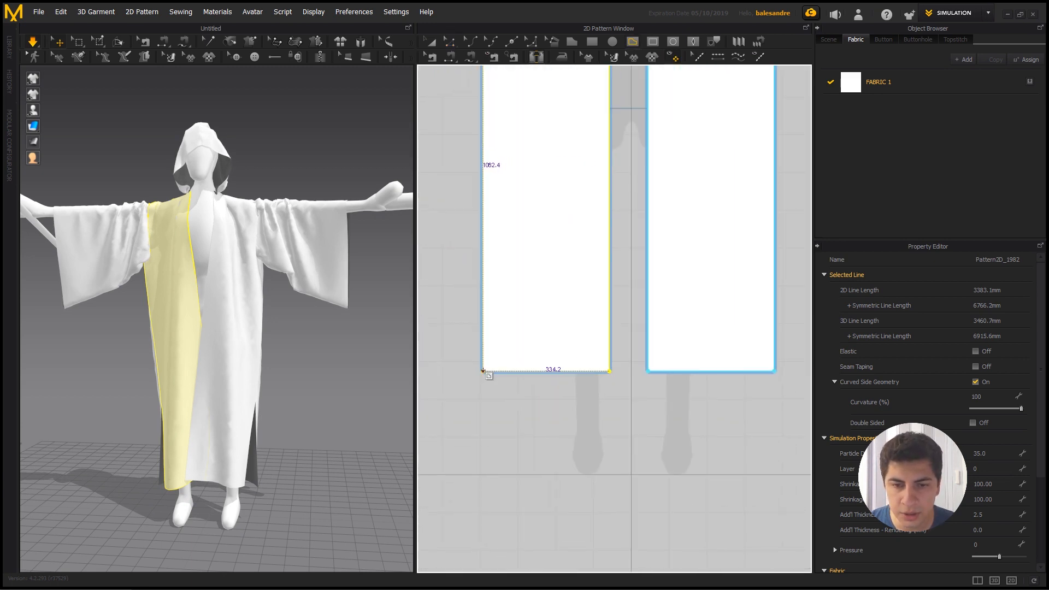
left_click(483, 371)
left_click(498, 310)
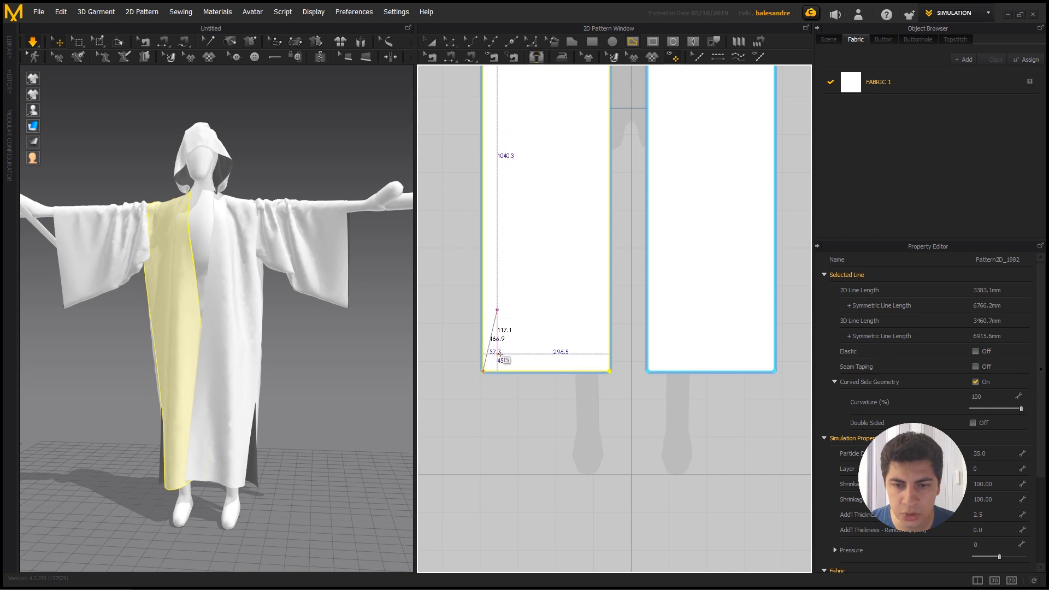
left_click(501, 354)
left_click(506, 233)
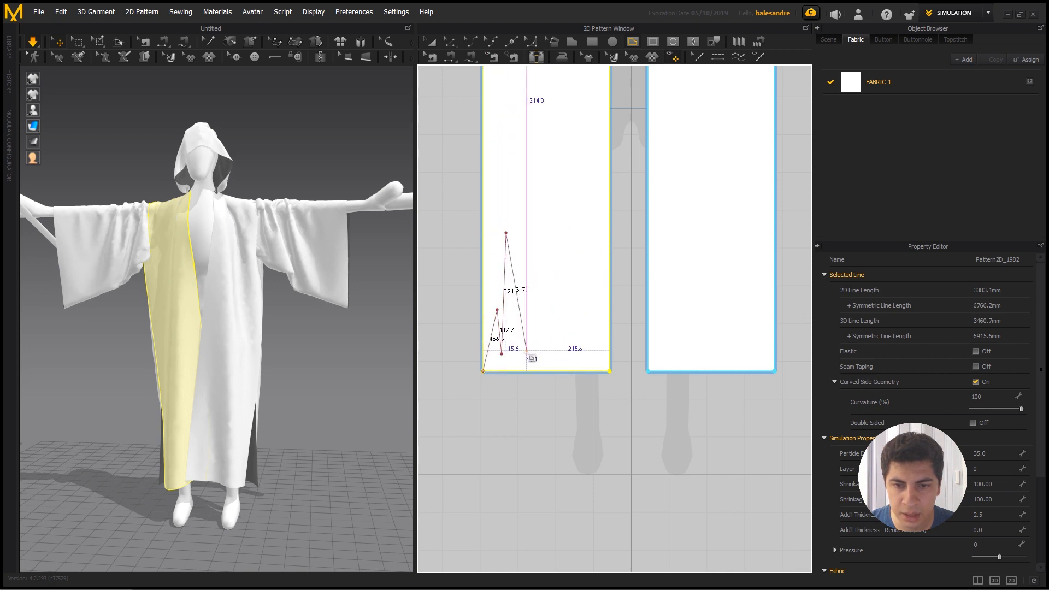
left_click(518, 360)
left_click(527, 333)
left_click(527, 354)
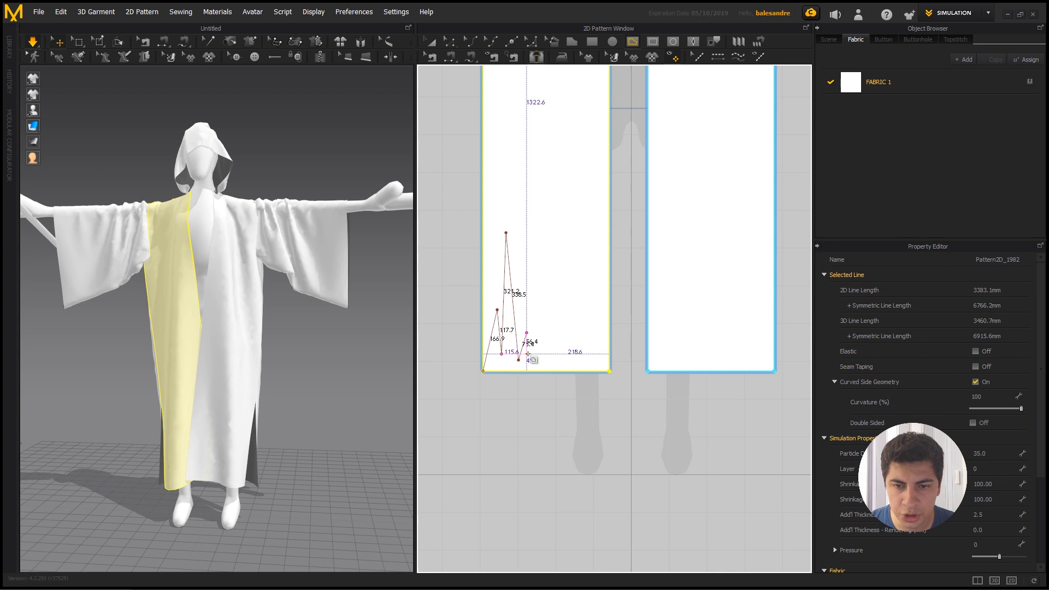
left_click(536, 258)
left_click(546, 354)
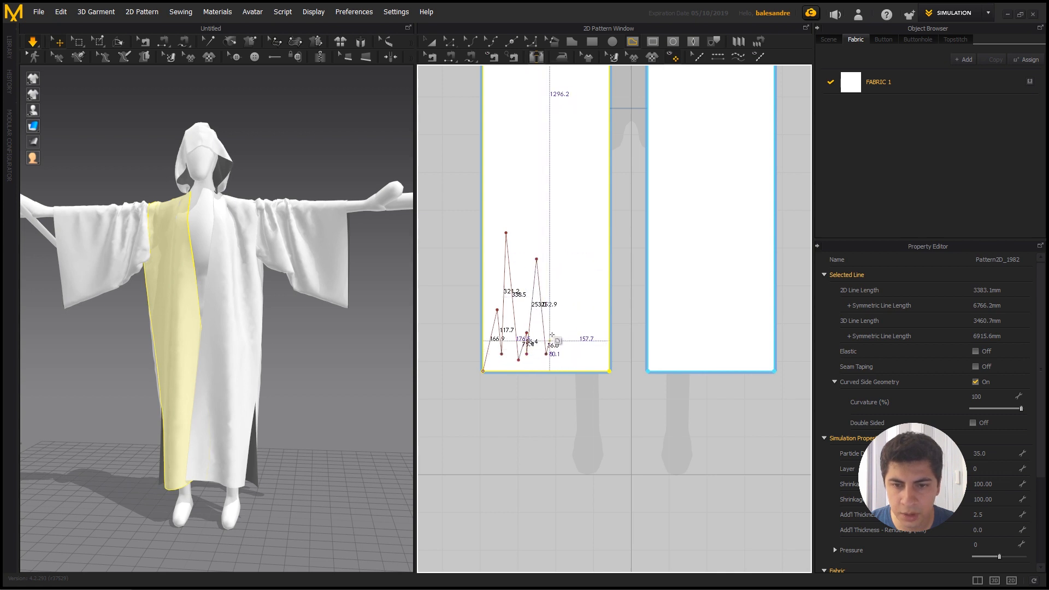
left_click(553, 332)
left_click(557, 354)
left_click(558, 302)
left_click(571, 342)
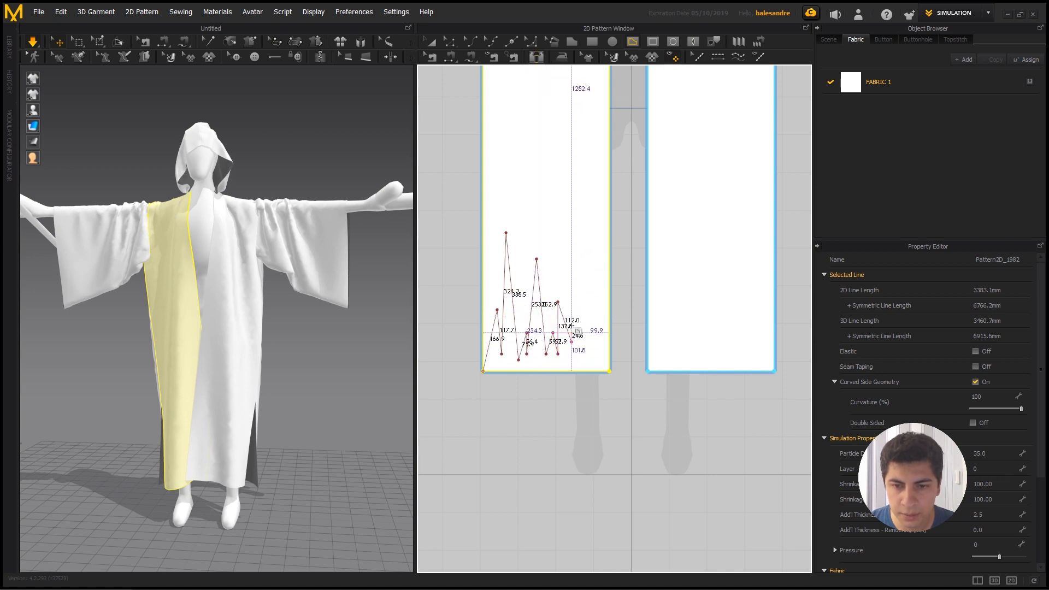
left_click(571, 326)
left_click(579, 338)
left_click(591, 265)
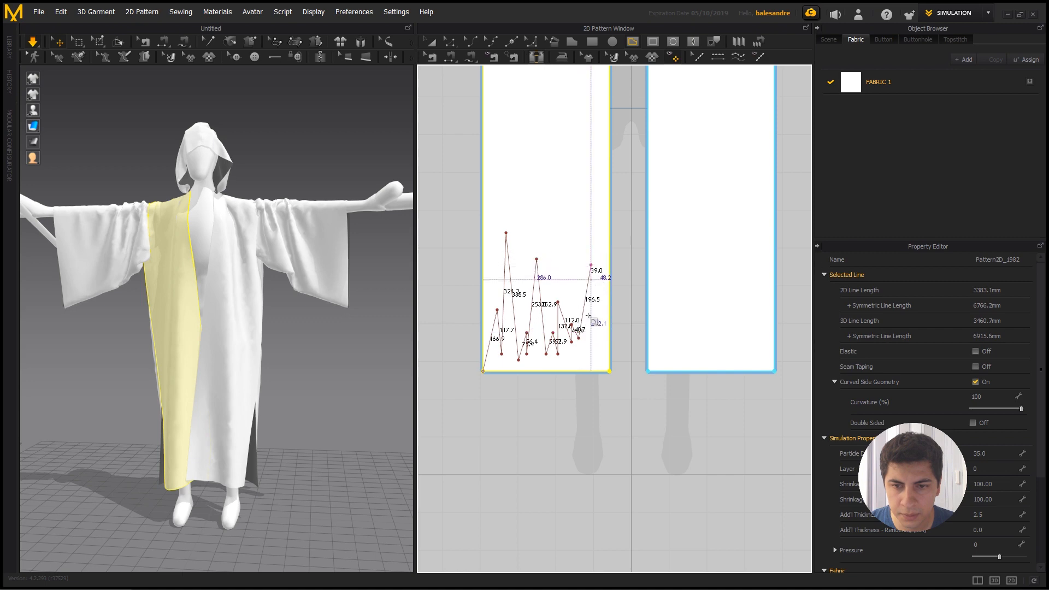
left_click(591, 348)
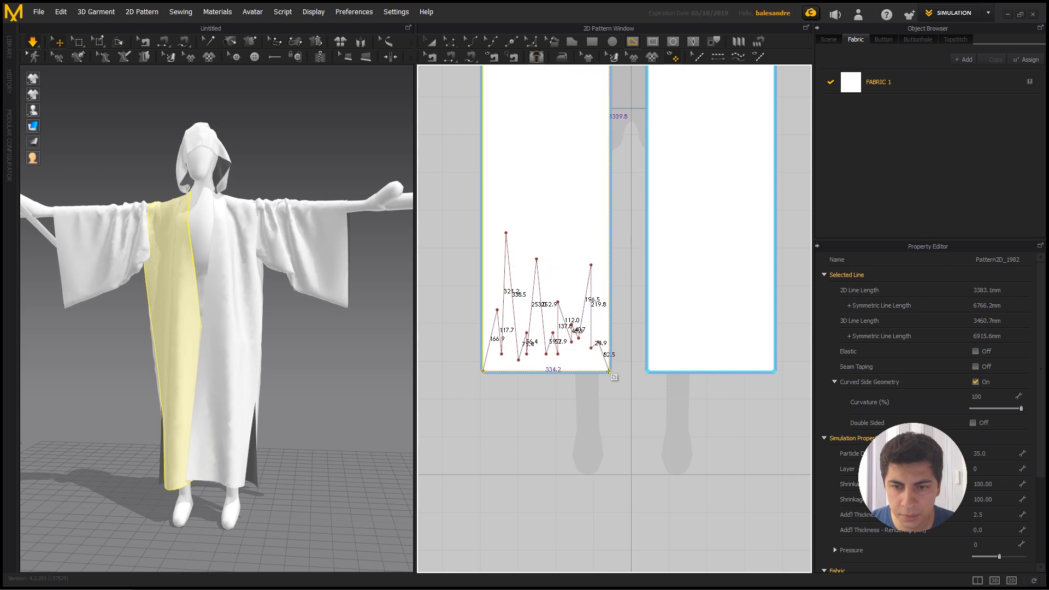
left_click(610, 374)
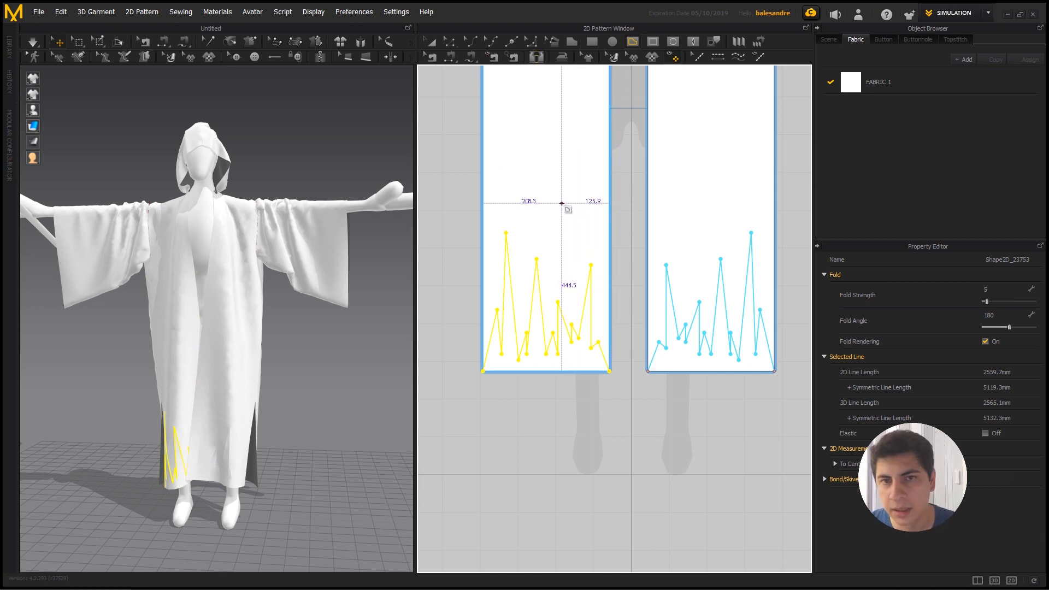
- Turn on the display of internal lines on the 3D garment and inspect the jagged lines at the robe's front hem
left_click(447, 45)
mouse_move(184, 395)
right_mouse_down()
mouse_move(253, 396)
mouse_move(176, 381)
right_mouse_up()
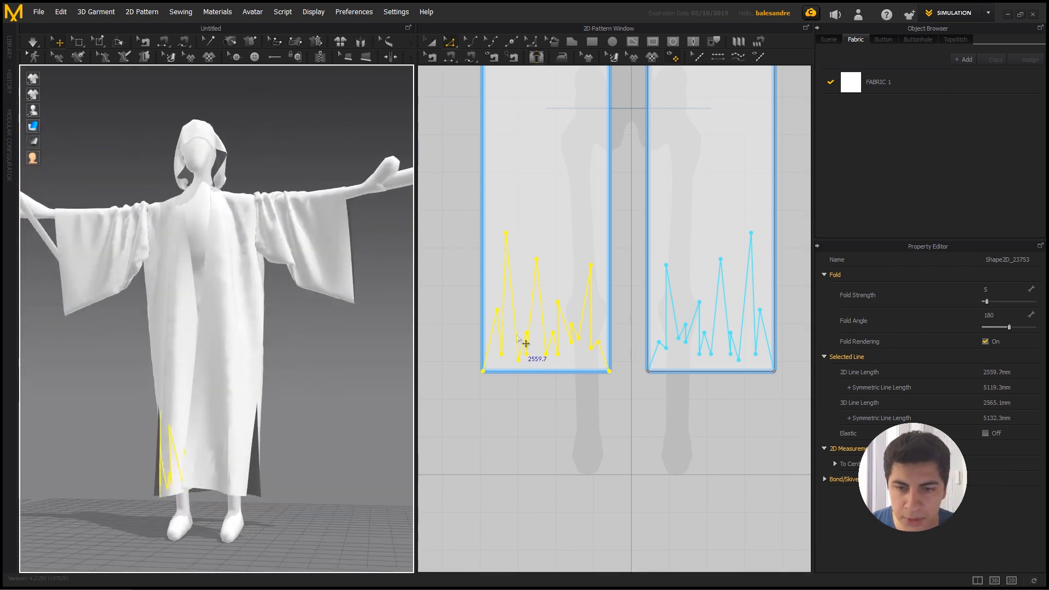
scroll(566, 344, "down", 5)
scroll(597, 374, "up", 5)
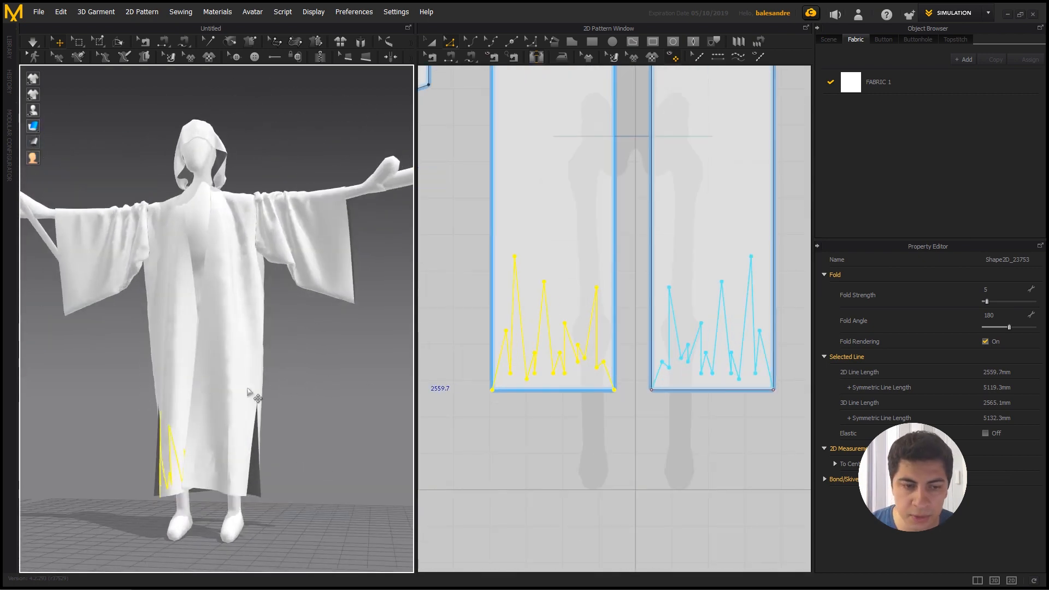
right_click_drag(249, 392, 201, 359)
scroll(195, 359, "up", 5)
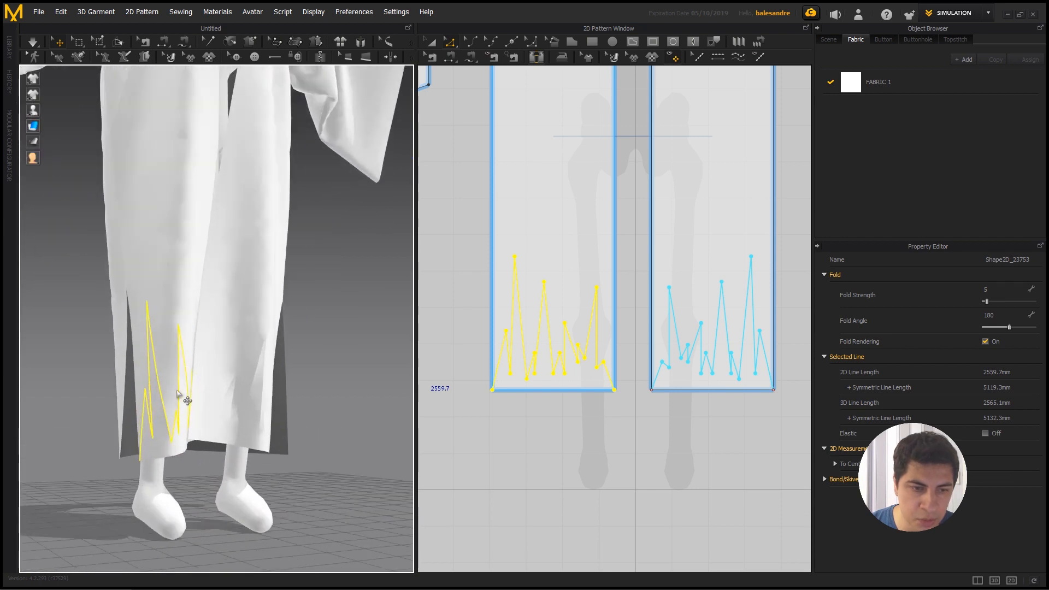
mouse_move(35, 77)
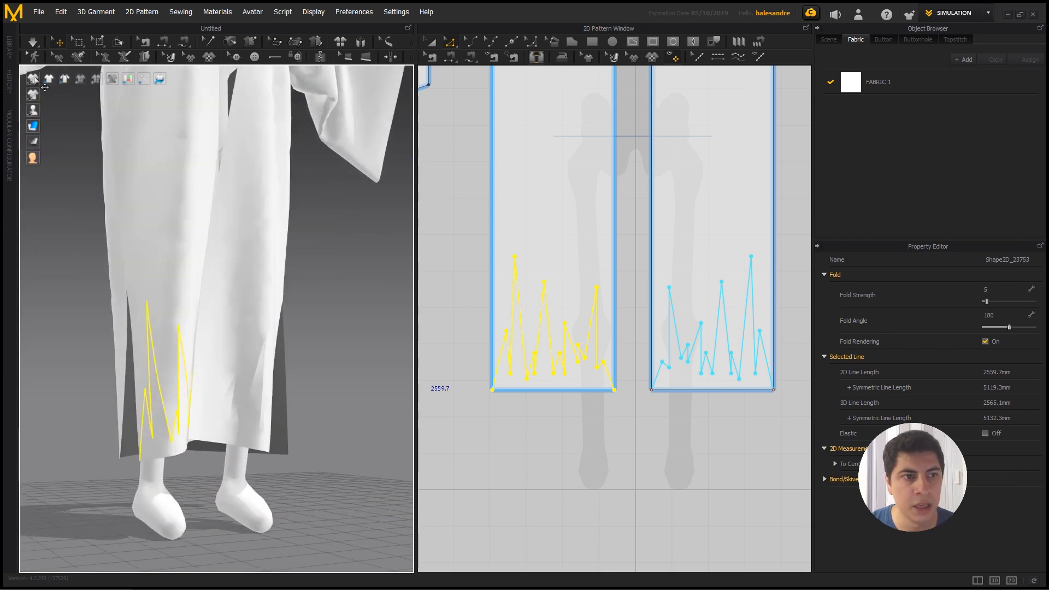
left_click(80, 79)
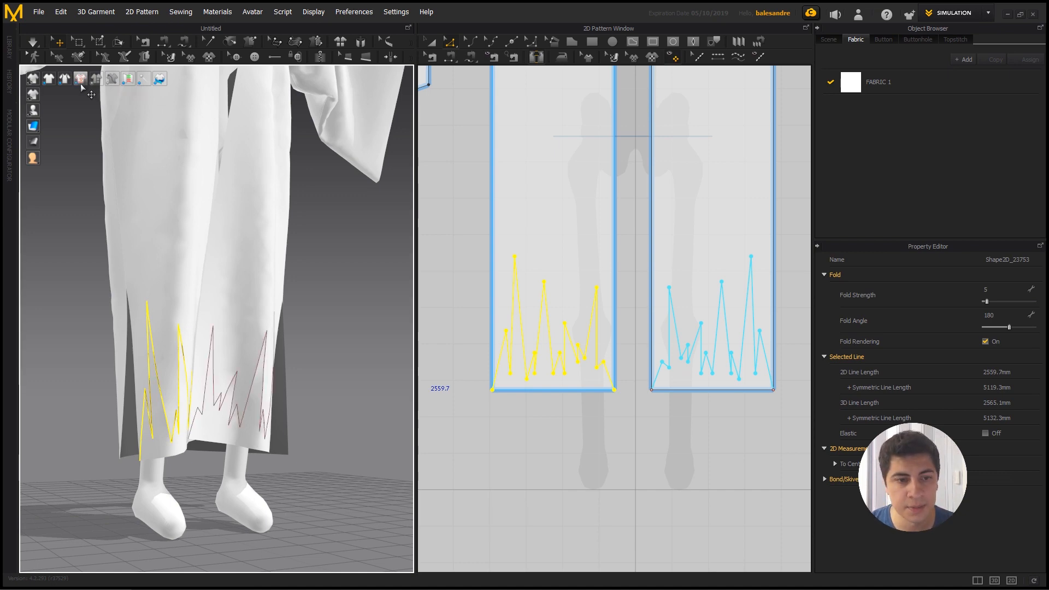
right_click_drag(260, 406, 306, 410)
scroll(312, 412, "up", 3)
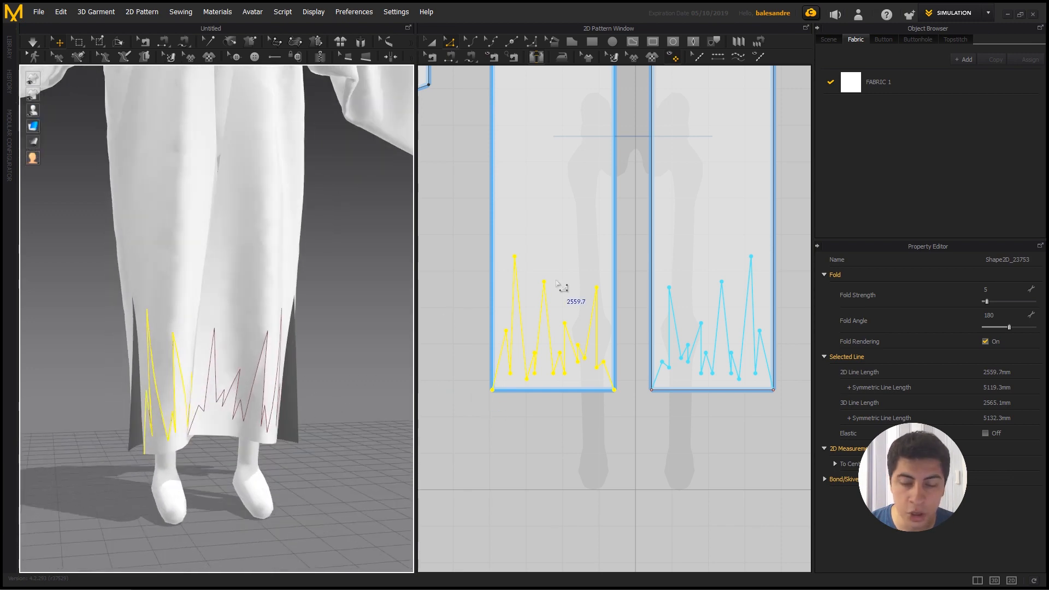
- Cut the mirrored front robe panels along the jagged internal line at the hem
left_click(446, 307)
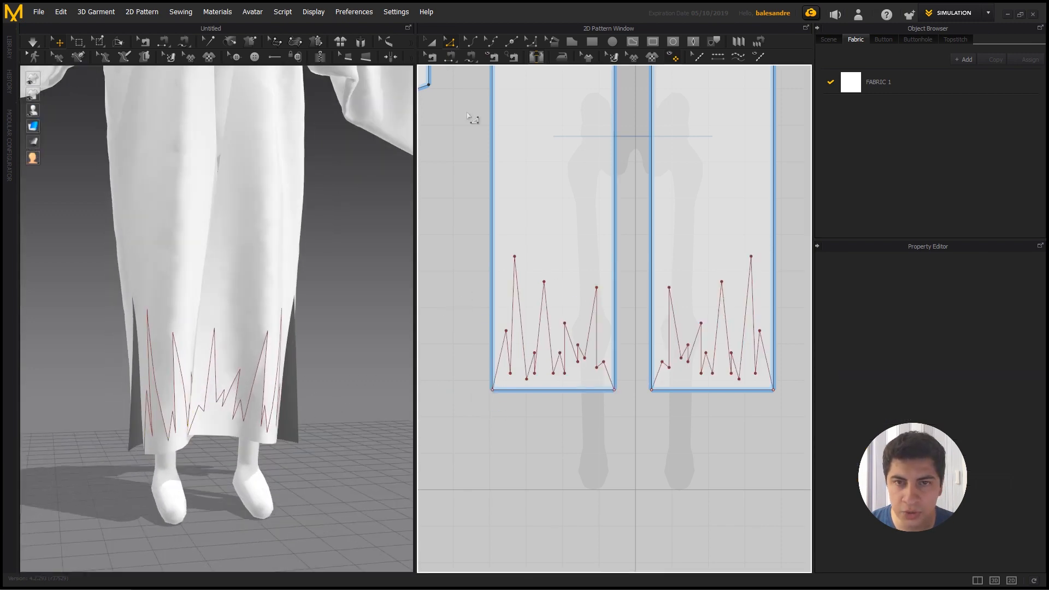
left_click(520, 296)
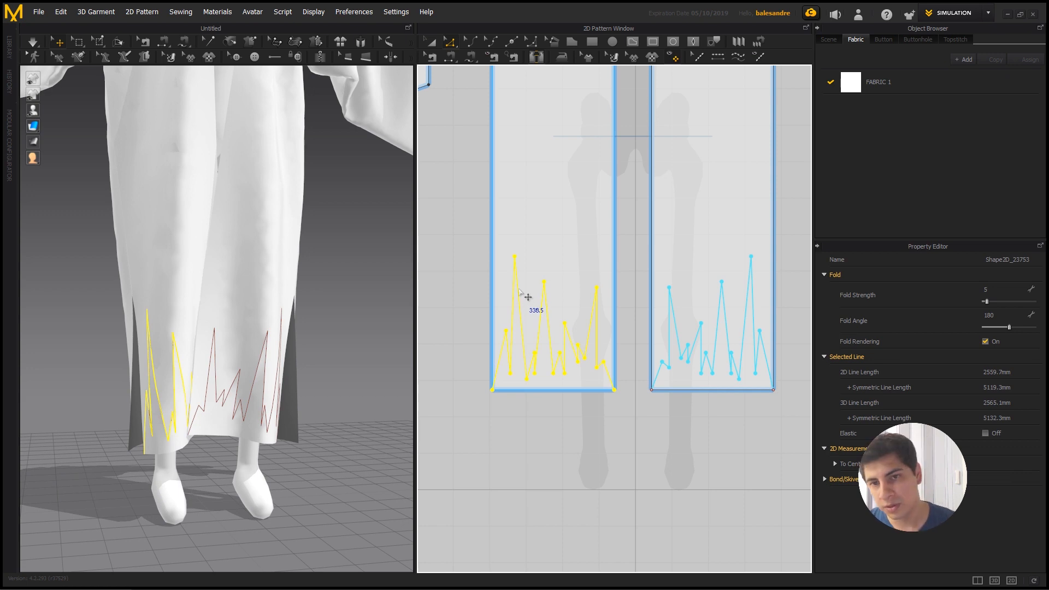
right_click(523, 334)
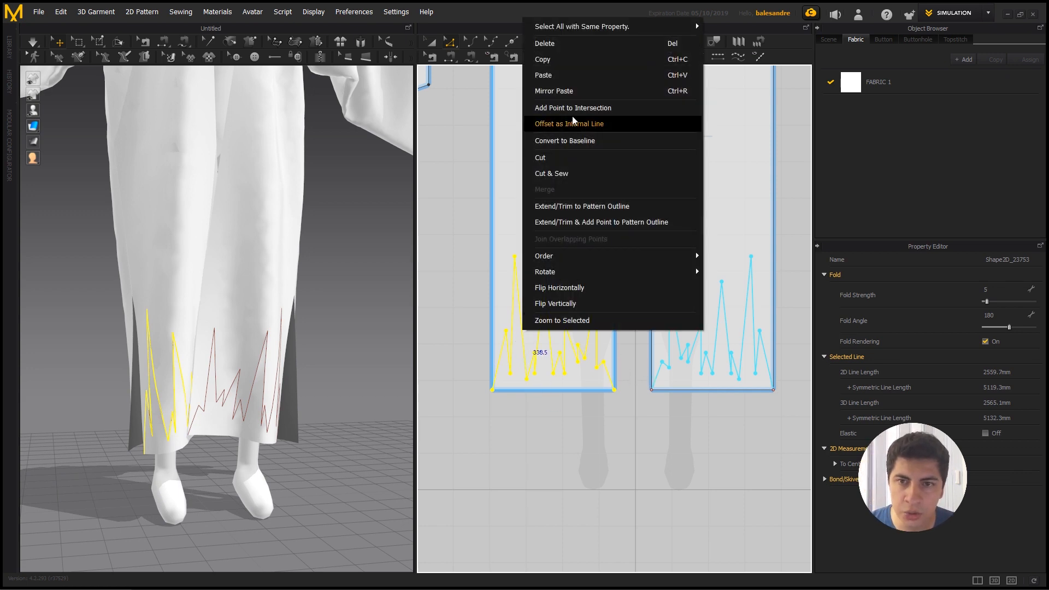
left_click(572, 158)
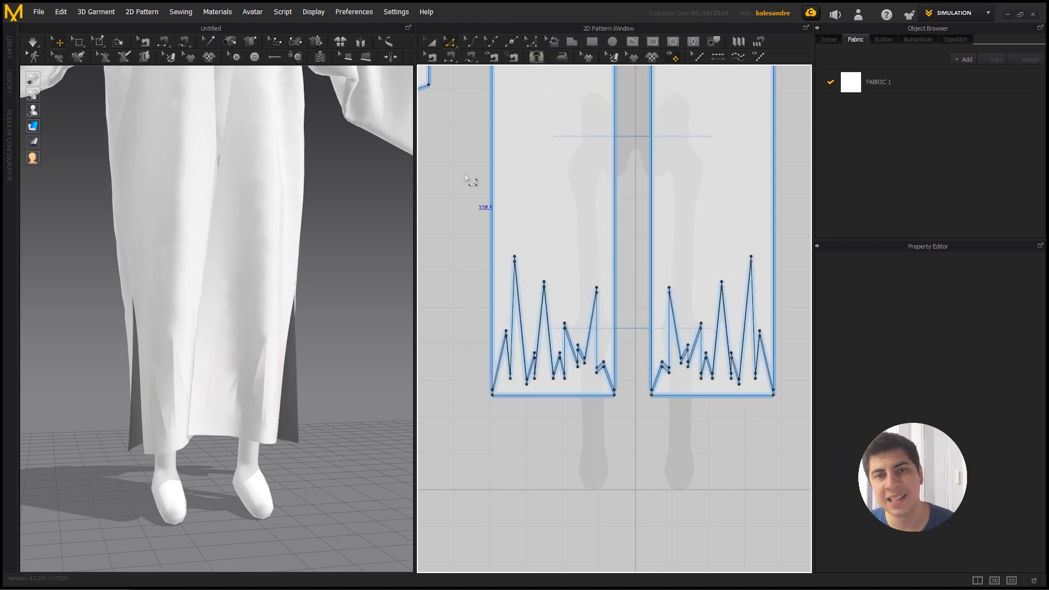
- Delete the cut-off strips below the jagged edge on both front robe panels
left_click(431, 44)
left_click(575, 390)
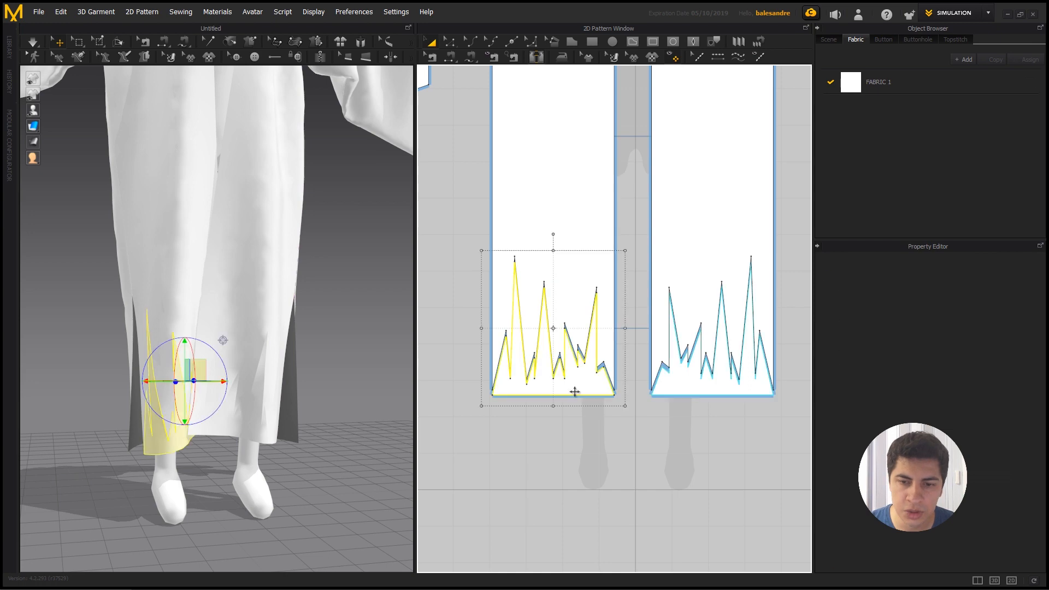
key("Delete")
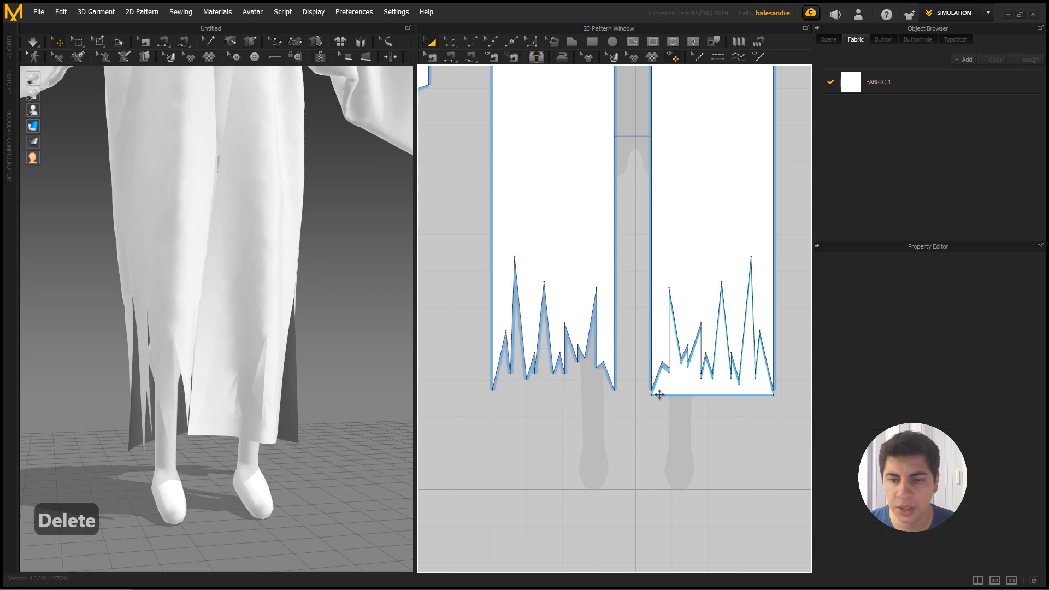
left_click(683, 391)
key("Delete")
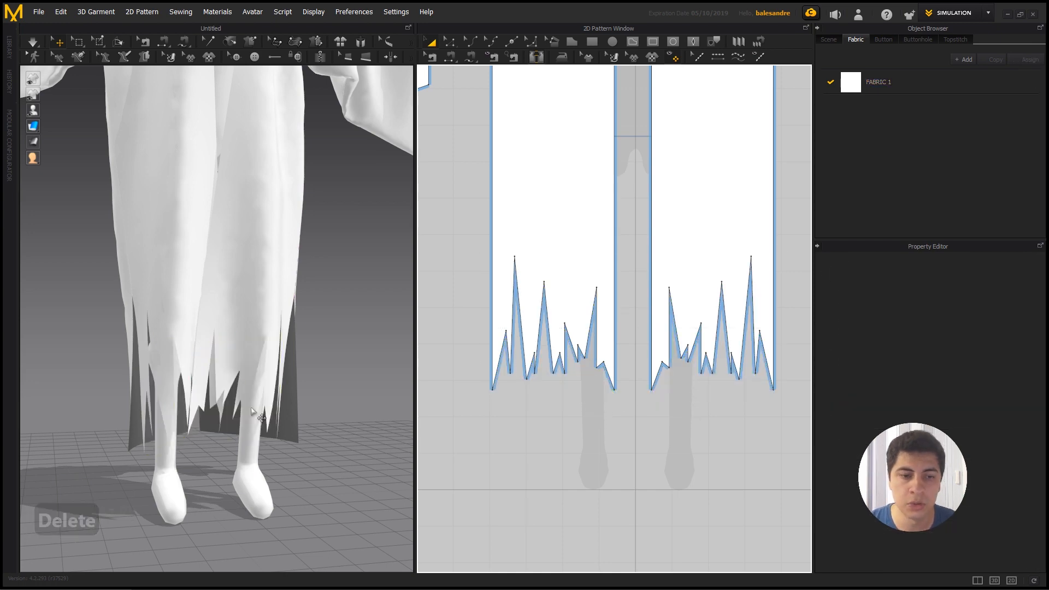
right_click_drag(259, 414, 306, 404)
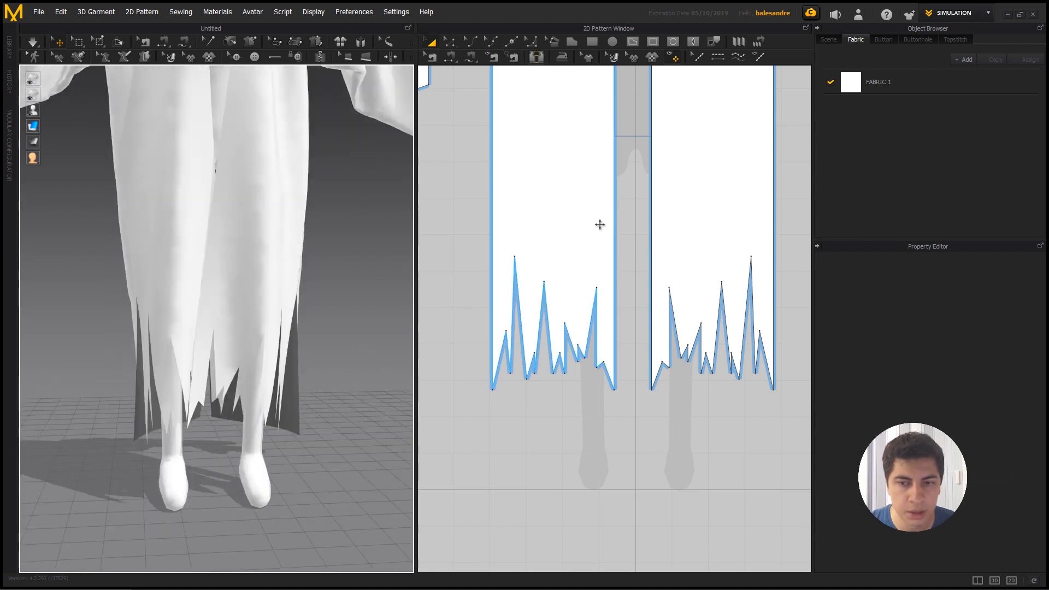
- Raise the second tall notch's tip on the left front panel's hem slightly and shift the tips of three small notches to vary them
key("z")
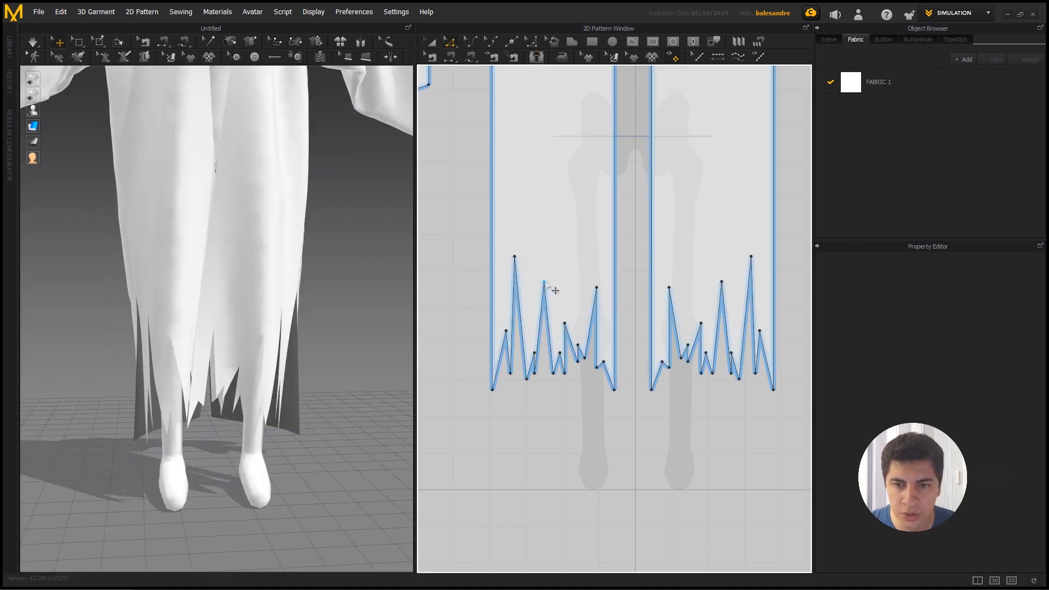
left_click_drag(545, 282, 544, 273)
left_click_drag(534, 355, 538, 352)
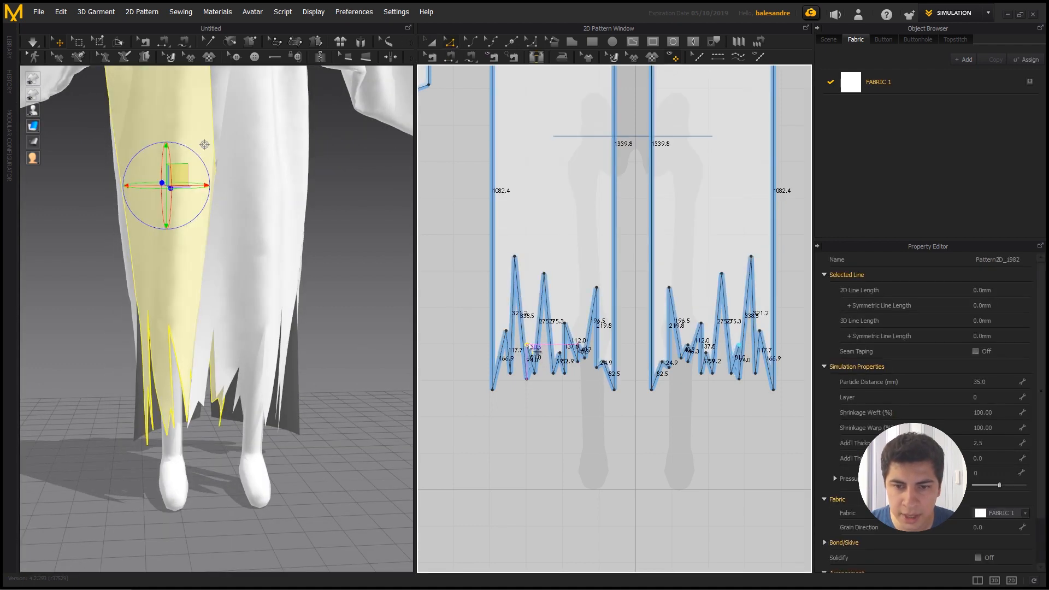
scroll(538, 360, "up", 10)
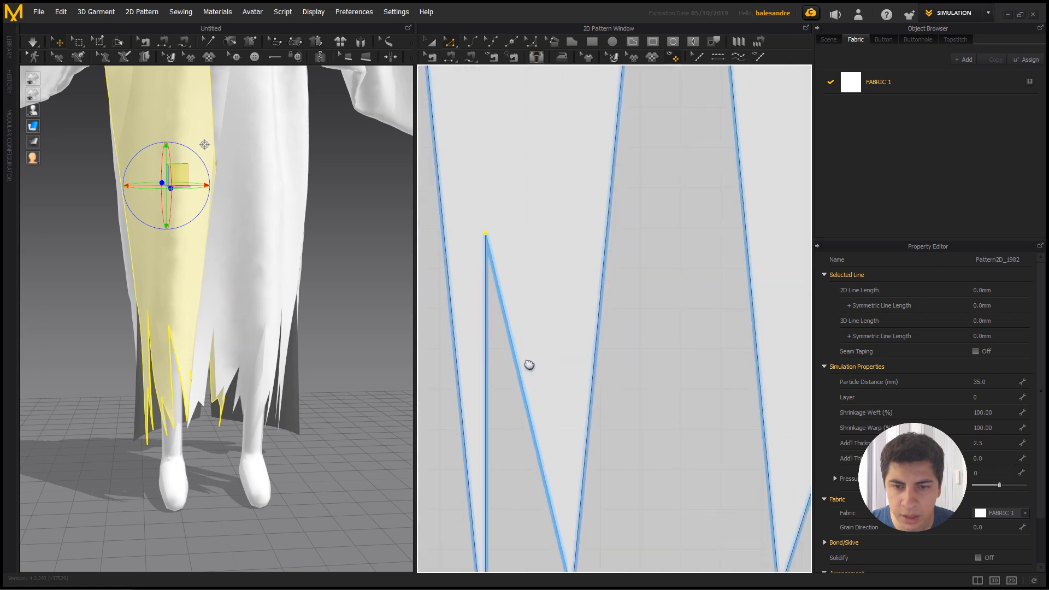
middle_click_drag(546, 323, 466, 378)
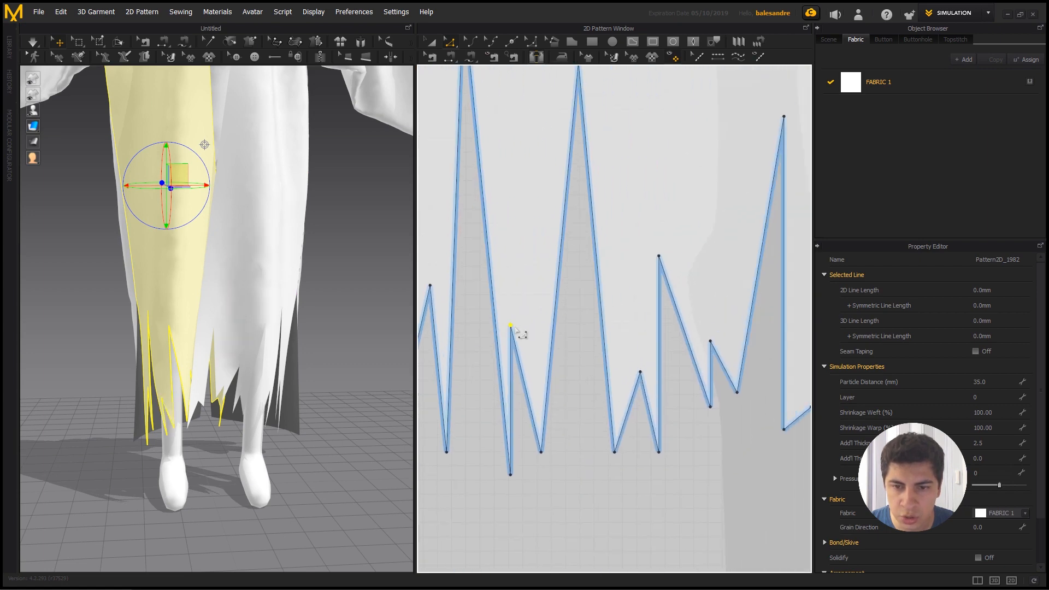
left_click_drag(512, 327, 519, 326)
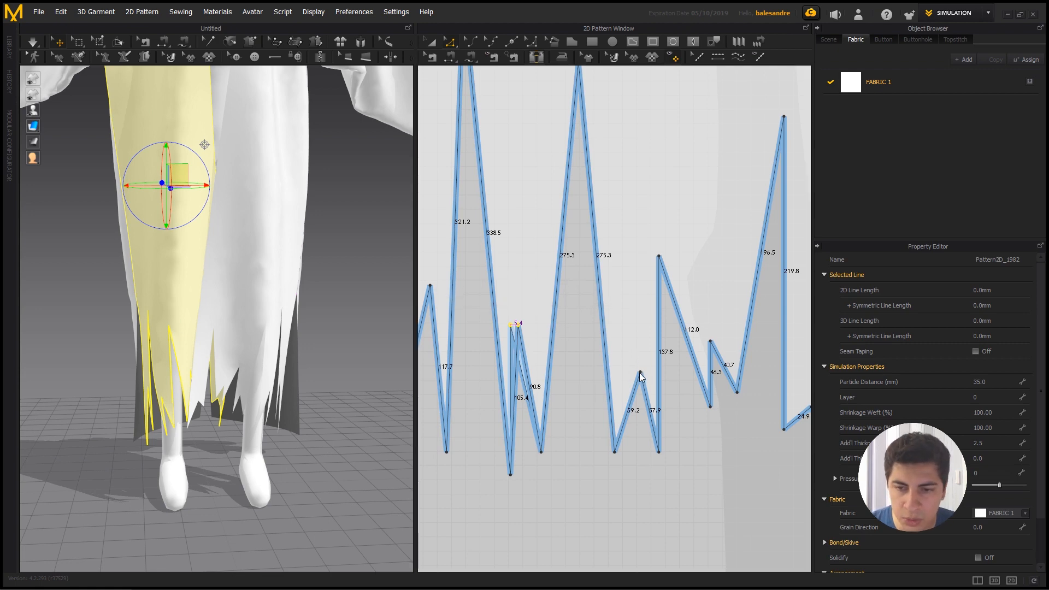
key("ctrl+z")
left_click_drag(640, 375, 626, 370)
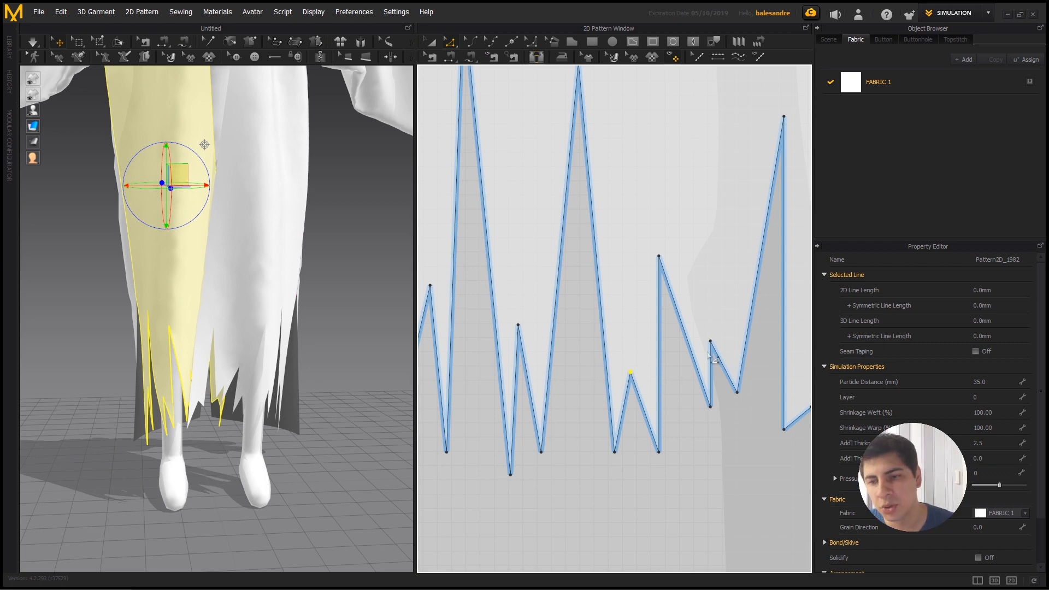
left_click_drag(709, 344, 717, 334)
- Draw a jagged internal line across the left back robe panel's hem, corner to corner, with uneven spikes up to about 380 mm long
scroll(298, 339, "down", 5)
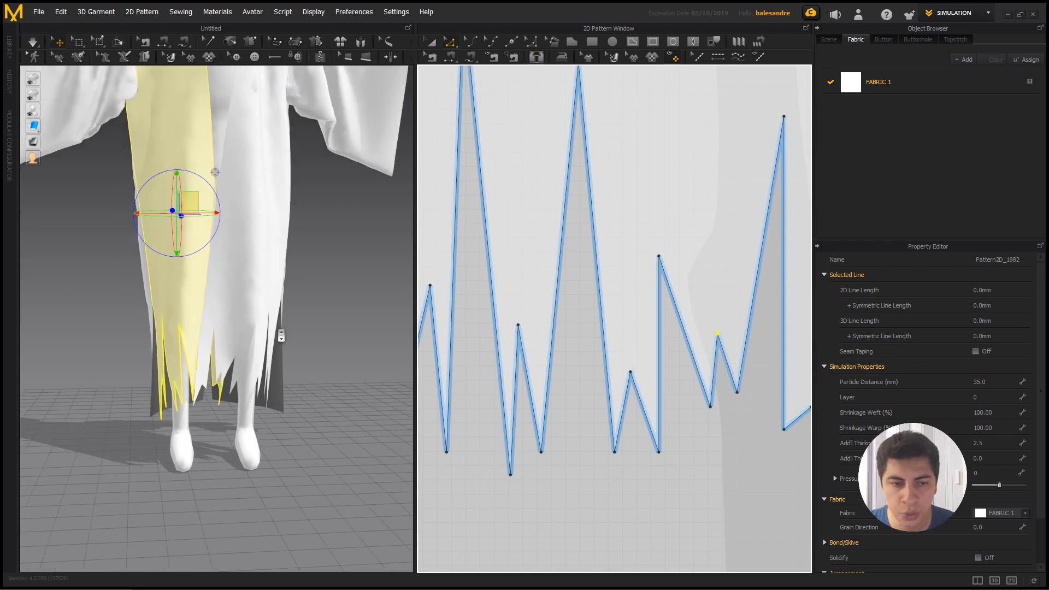
right_click_drag(297, 339, 140, 347)
scroll(581, 328, "down", 7)
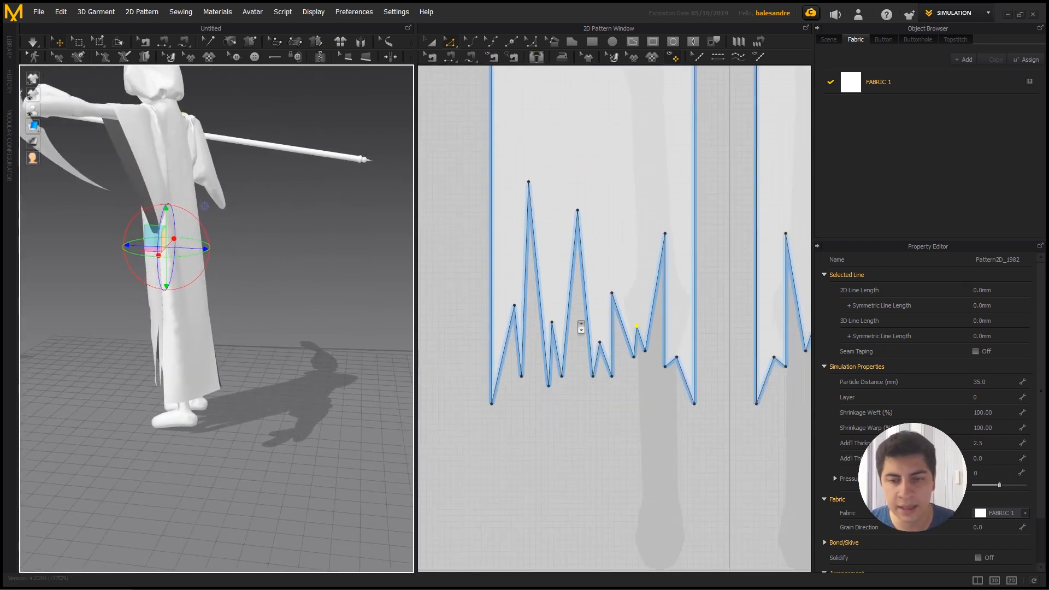
middle_click_drag(634, 330, 569, 354)
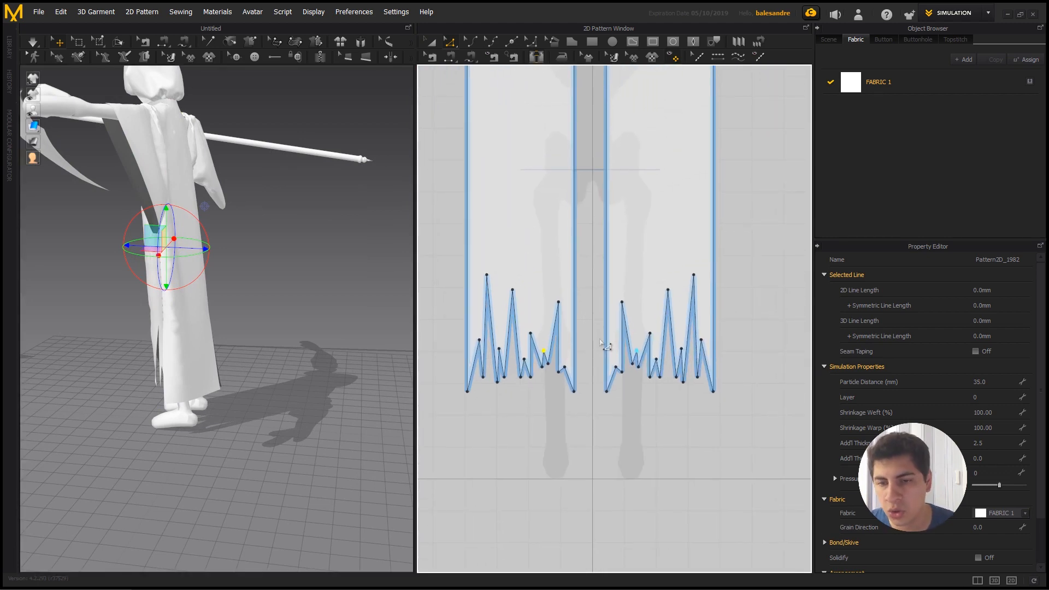
scroll(601, 343, "down", 3)
middle_click_drag(668, 344, 483, 362)
scroll(570, 328, "up", 3)
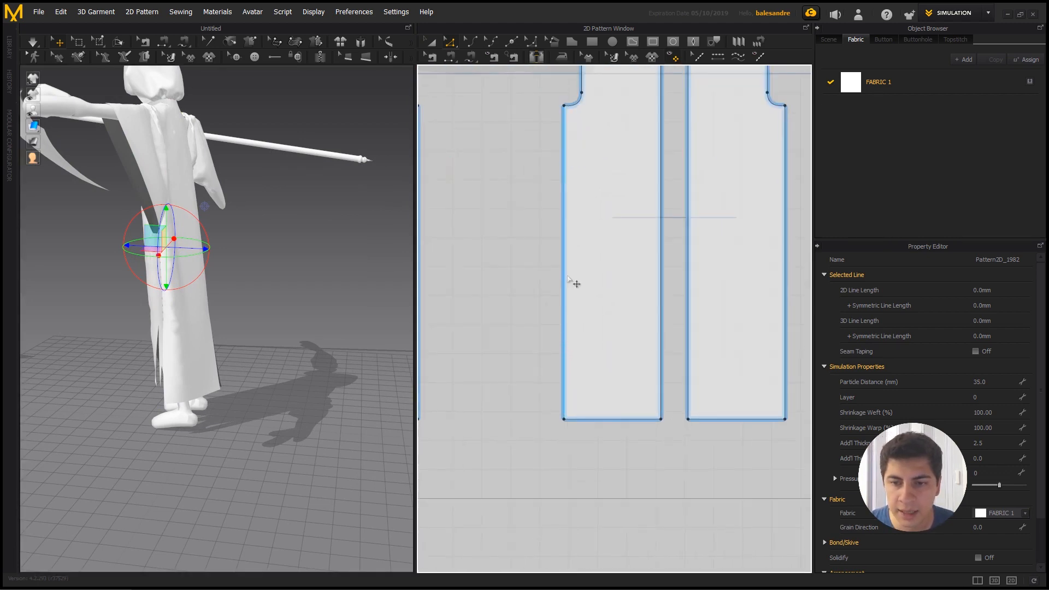
middle_click_drag(552, 215, 524, 197)
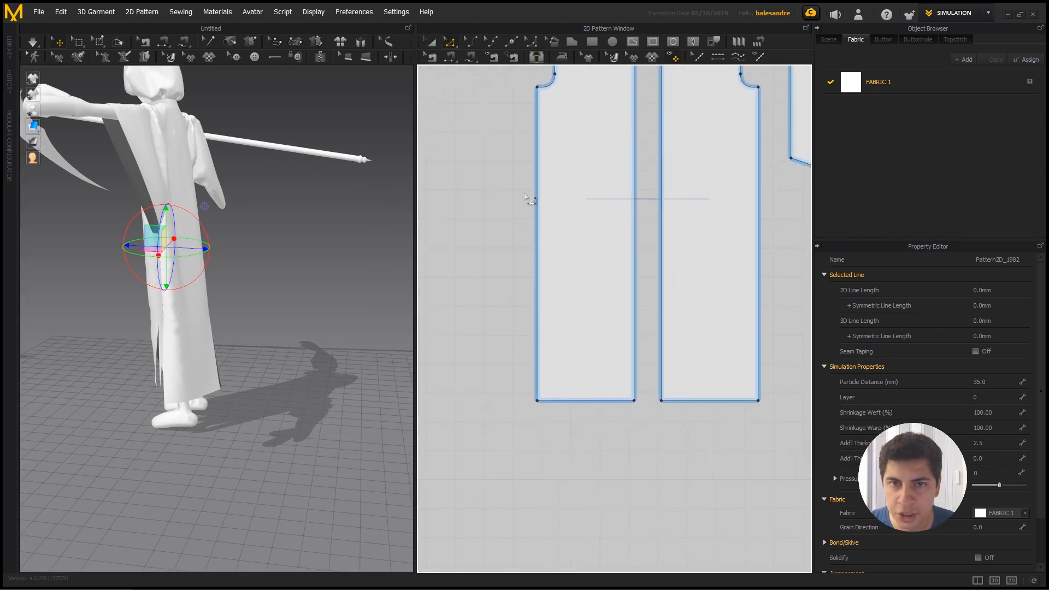
left_click(633, 46)
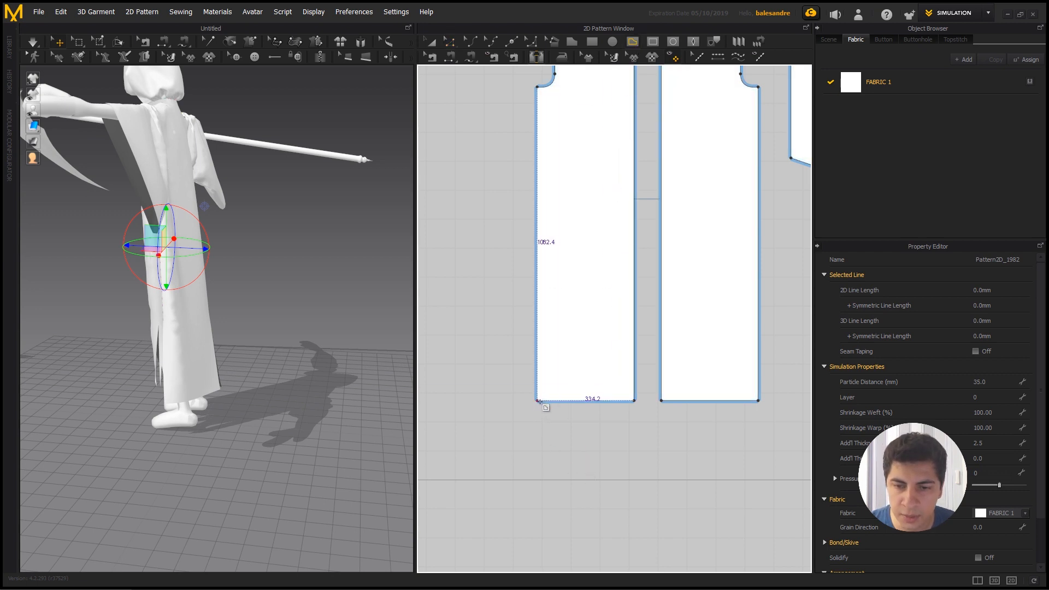
scroll(539, 402, "up", 3)
middle_click_drag(541, 402, 495, 427)
left_click(493, 424)
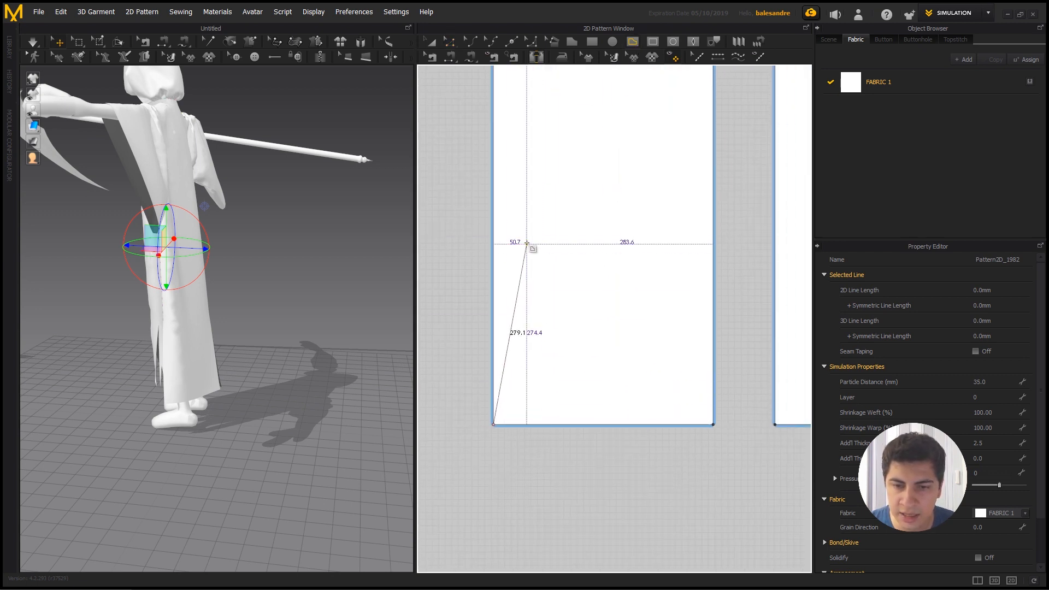
left_click(523, 240)
left_click(534, 283)
left_click(546, 273)
left_click(545, 292)
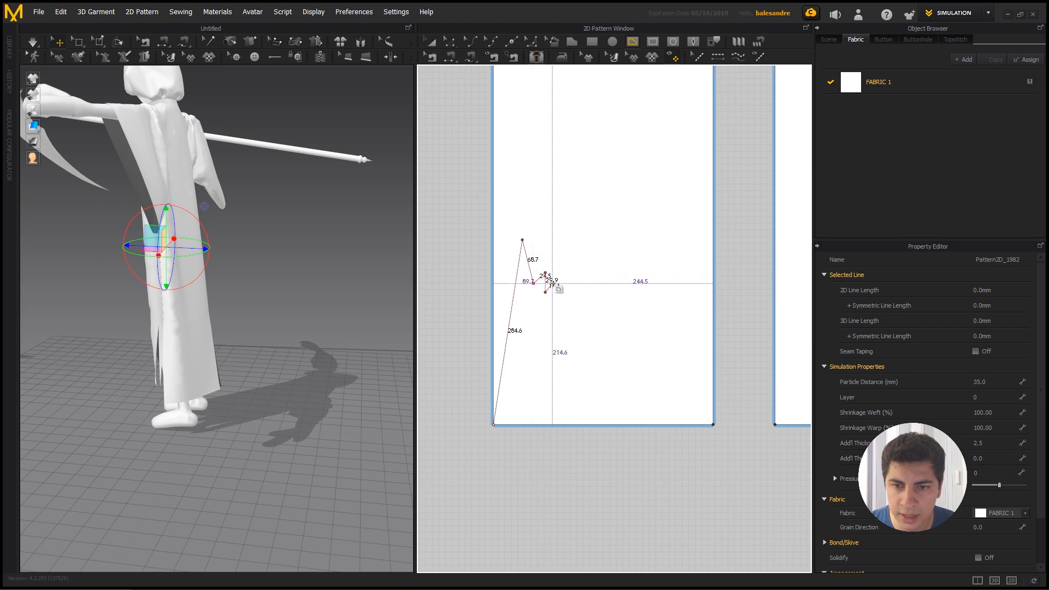
left_click(553, 284)
left_click(561, 394)
left_click(571, 332)
left_click(575, 381)
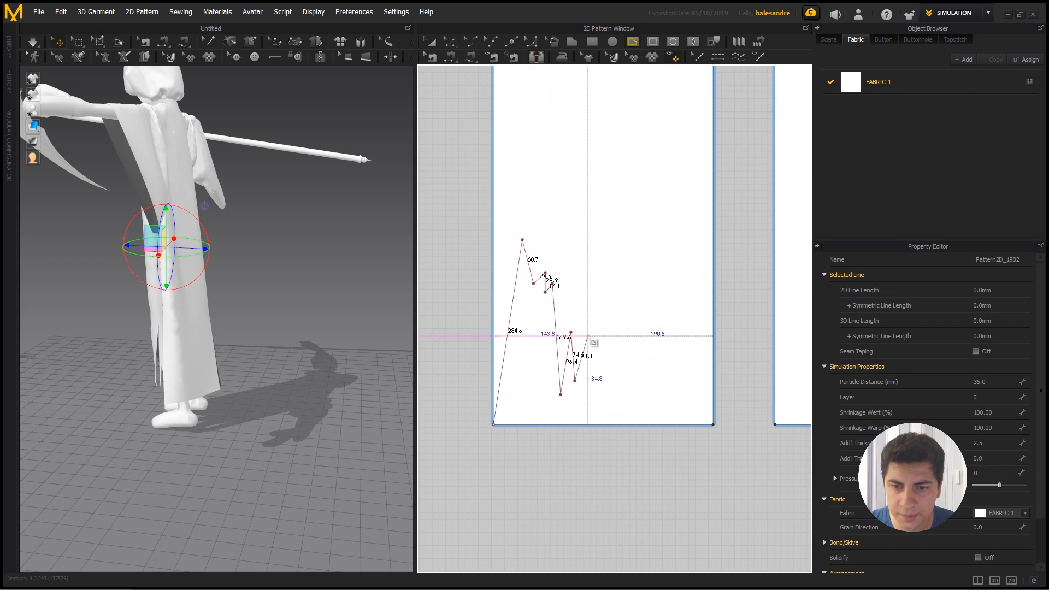
left_click(588, 336)
left_click(591, 367)
left_click(603, 233)
left_click(632, 394)
left_click(635, 358)
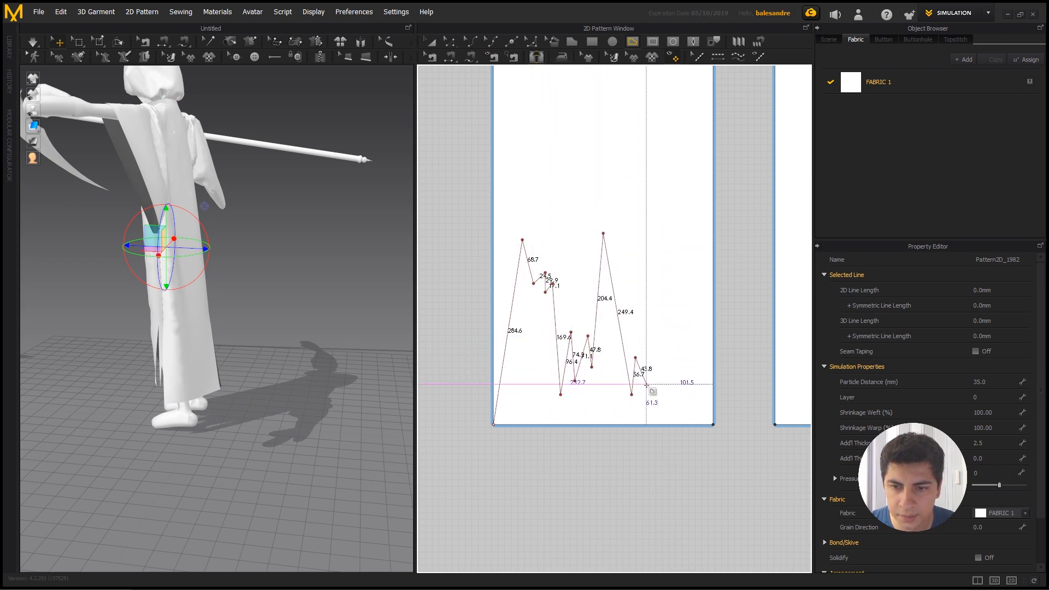
left_click(647, 384)
left_click(646, 158)
left_click(665, 405)
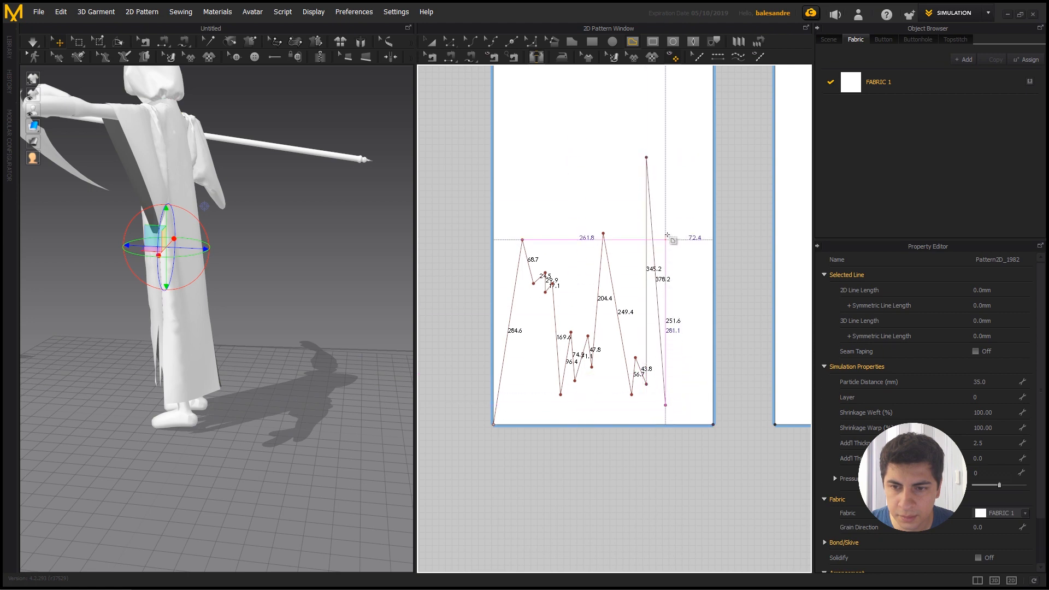
left_click(666, 214)
left_click(688, 421)
left_click(695, 328)
left_click(701, 389)
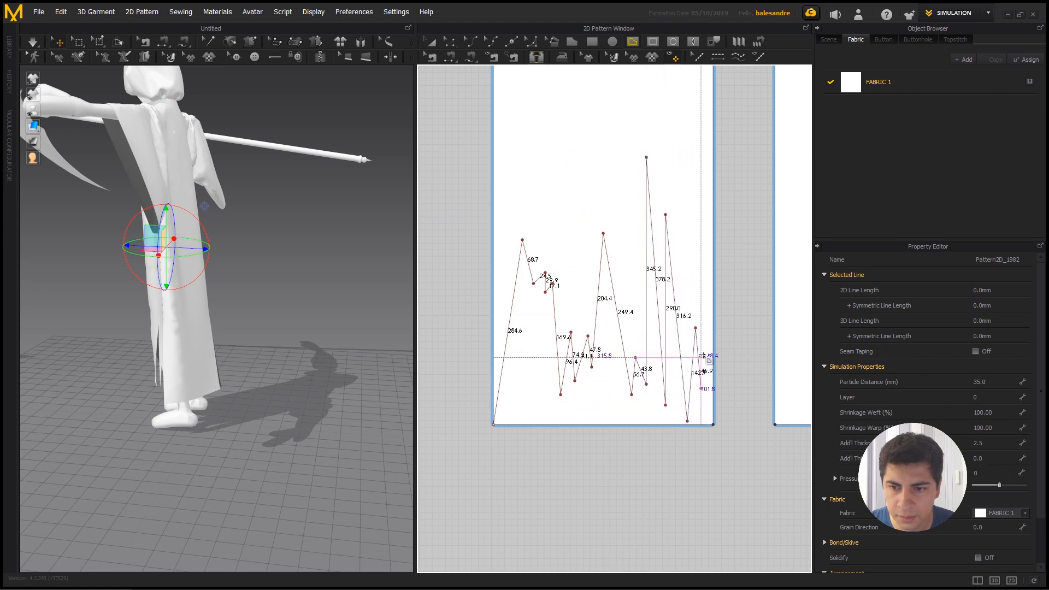
left_click(706, 354)
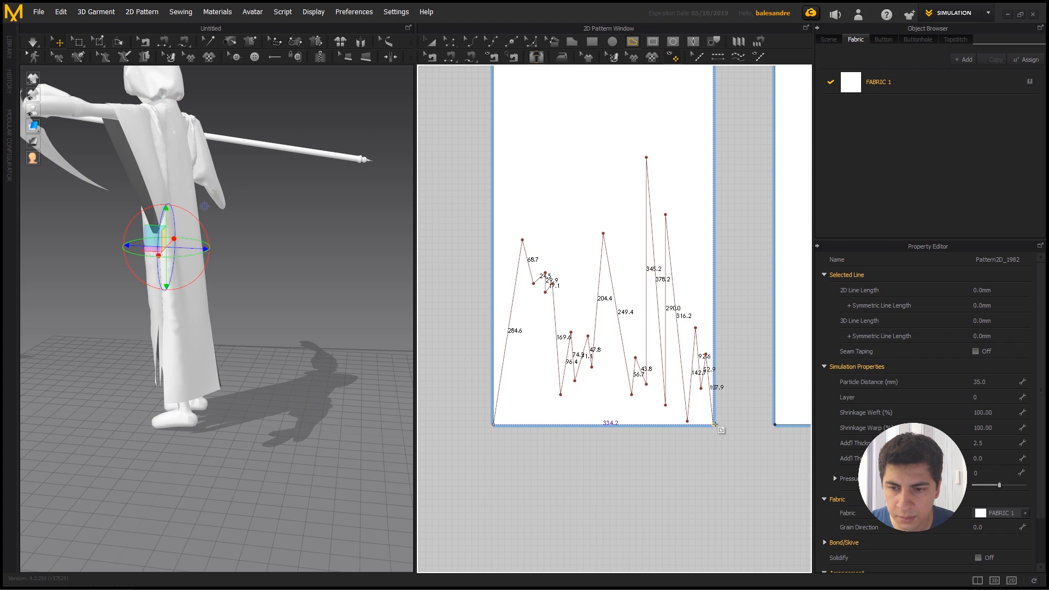
left_click(714, 424)
- Cut the mirrored back robe panels along the jagged internal line at the hem
left_click(450, 43)
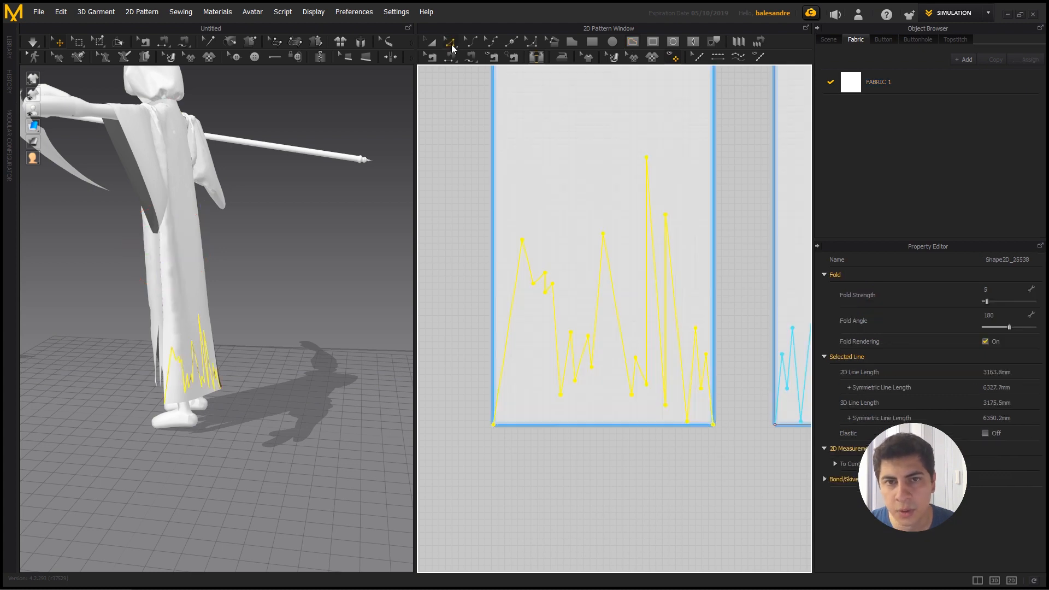
right_click(612, 277)
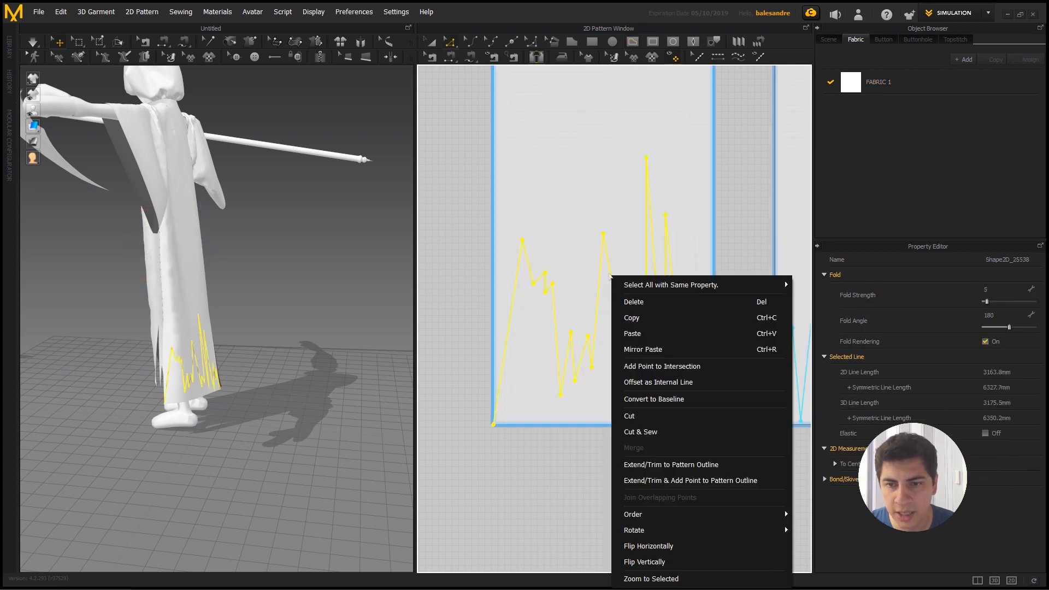
left_click(650, 416)
scroll(536, 319, "down", 2)
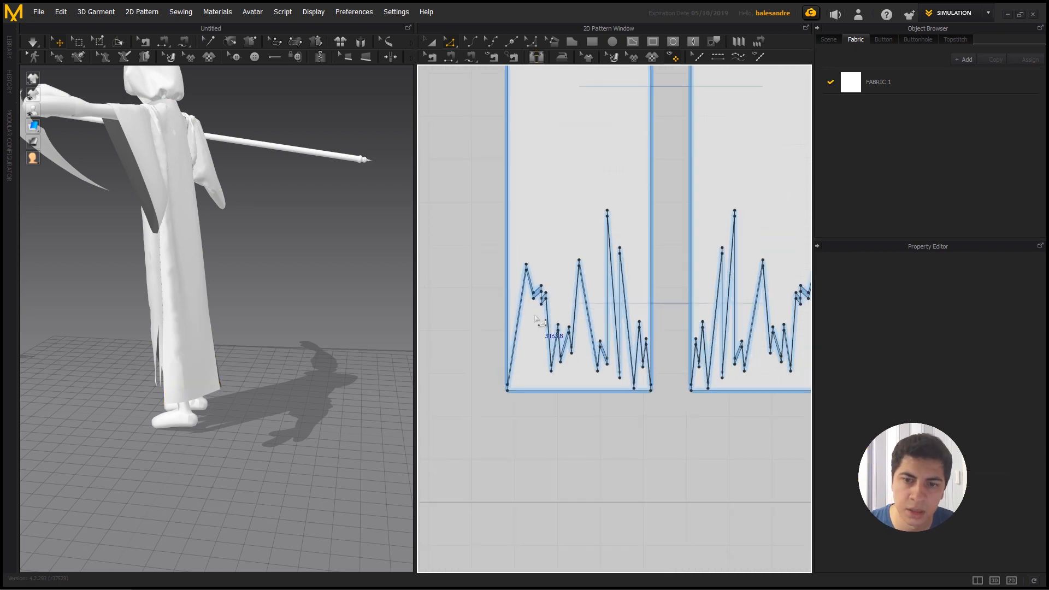
- Delete the cut-off strips below the jagged edge on both back robe panels
left_click(432, 41)
left_click(555, 356)
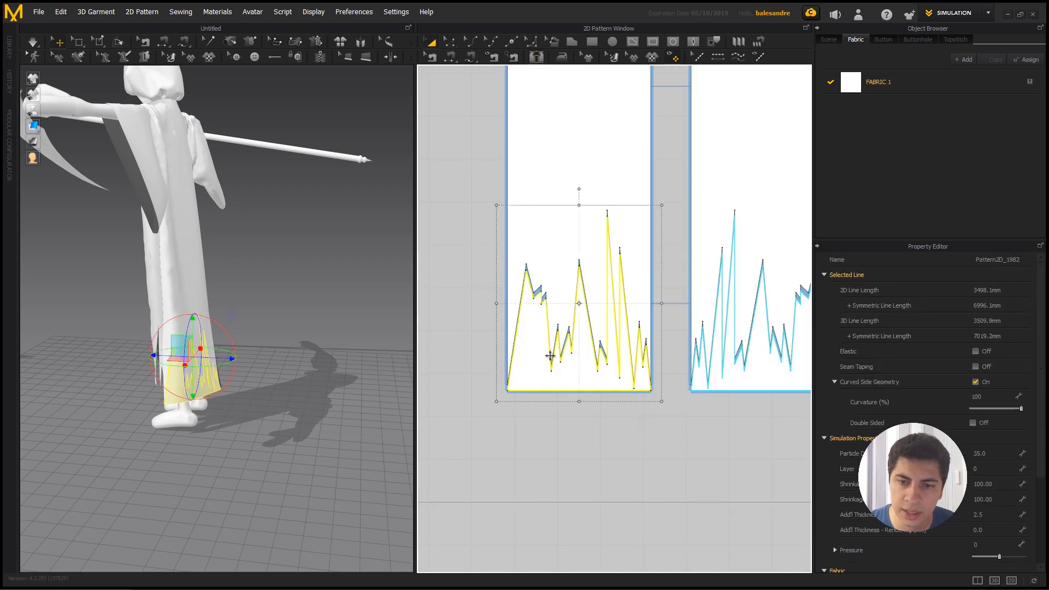
key("Delete")
right_click_drag(303, 363, 86, 328)
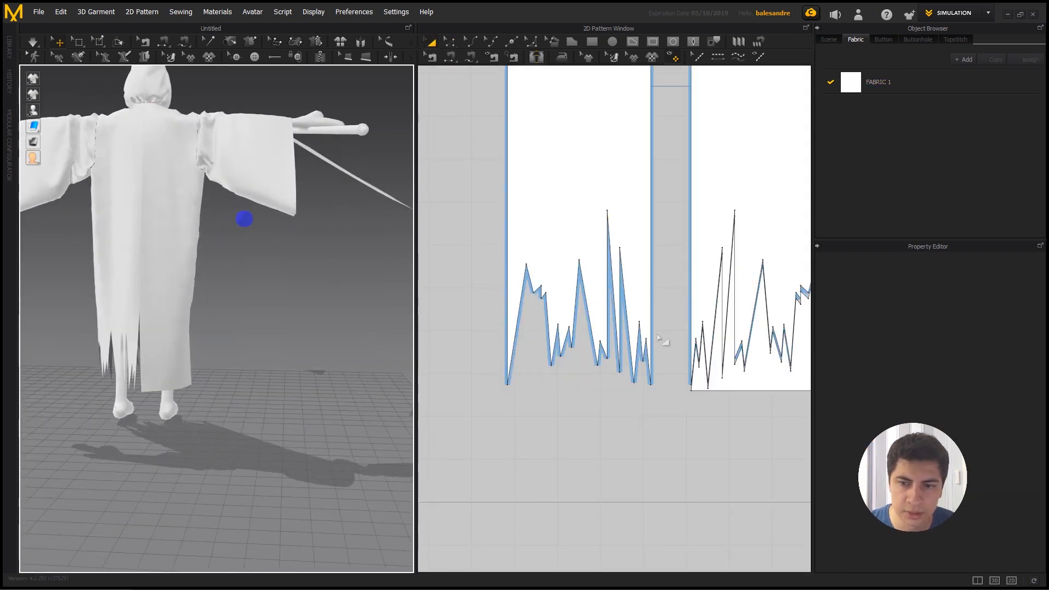
right_click_drag(660, 340, 526, 325)
left_click(577, 331)
key("Delete")
right_click_drag(356, 339, 30, 112)
right_click_drag(33, 306, 14, 315)
middle_click_drag(225, 273, 210, 289)
- Draw a jagged internal line along the wide cuff edge of the sleeve panel, corner to corner, with uneven spikes up to about 274 mm long
scroll(726, 249, "down", 8)
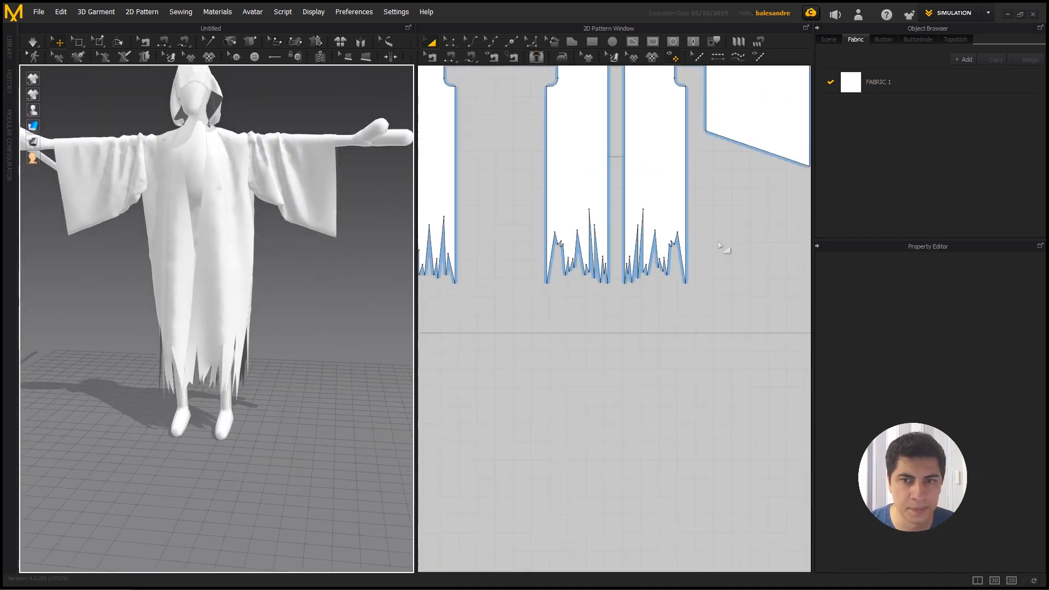
middle_click_drag(706, 237, 678, 280)
scroll(687, 230, "up", 5)
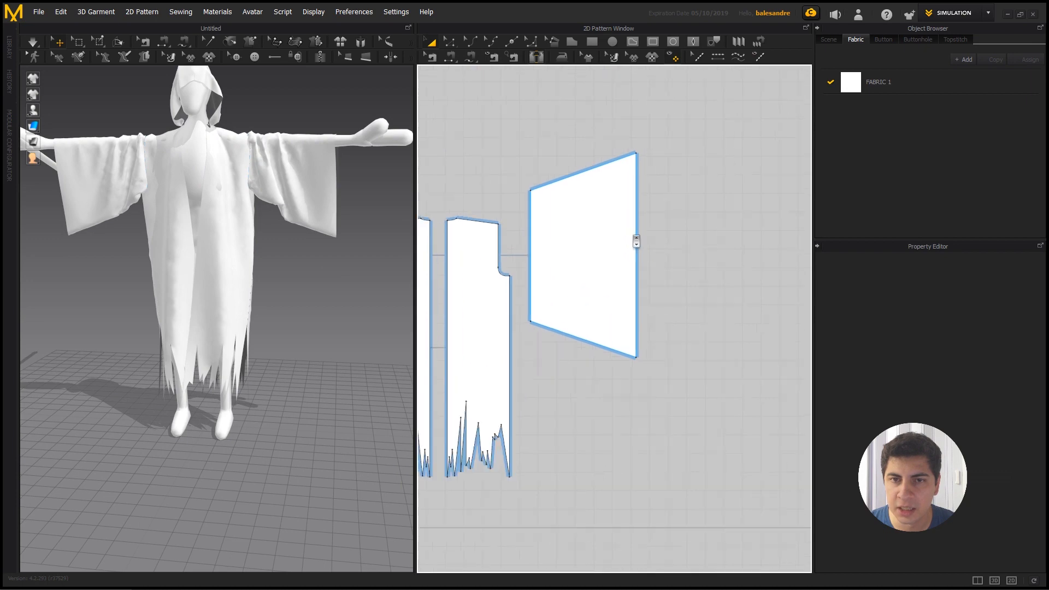
left_click(632, 41)
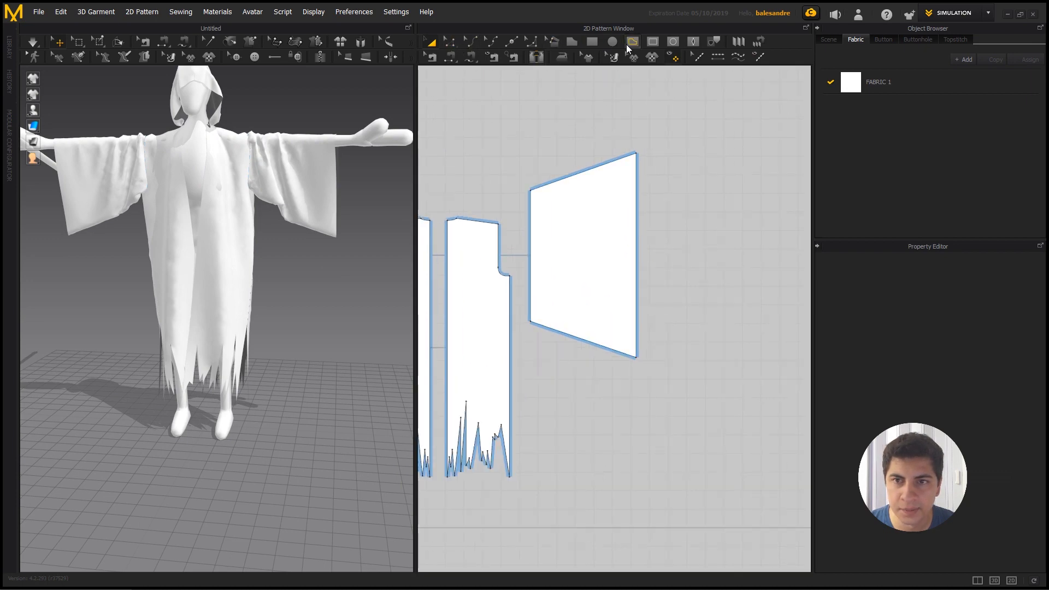
scroll(635, 164, "up", 3)
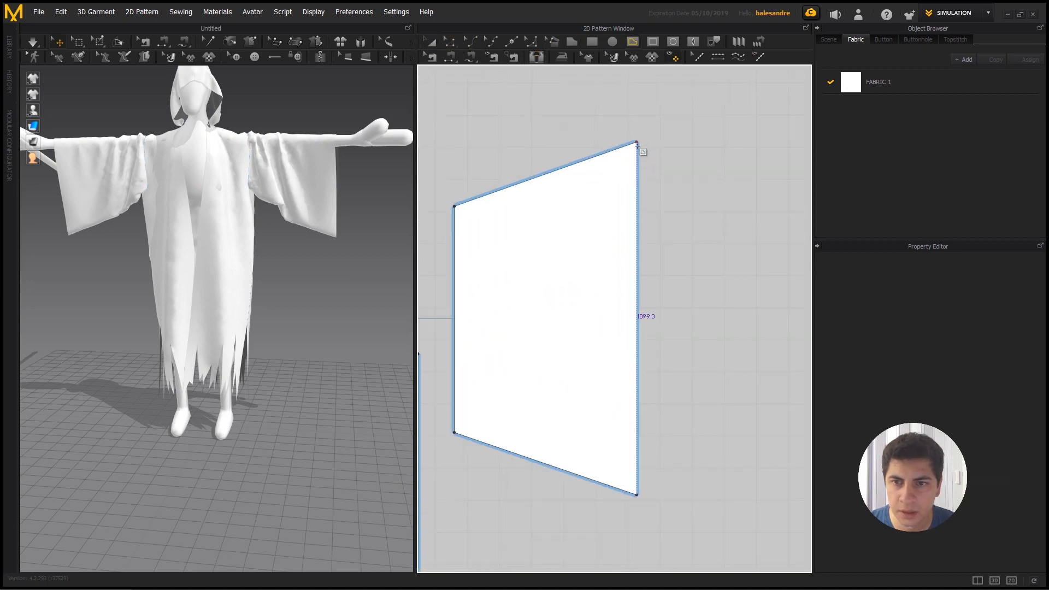
left_click(636, 143)
left_click(616, 171)
left_click(613, 185)
left_click(579, 199)
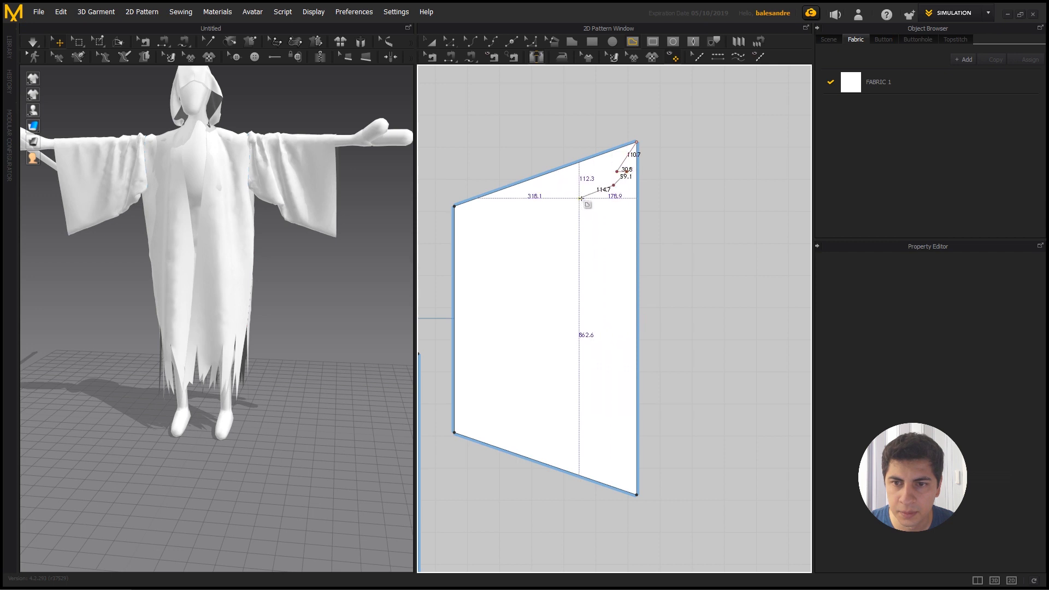
left_click(626, 198)
left_click(583, 223)
left_click(591, 232)
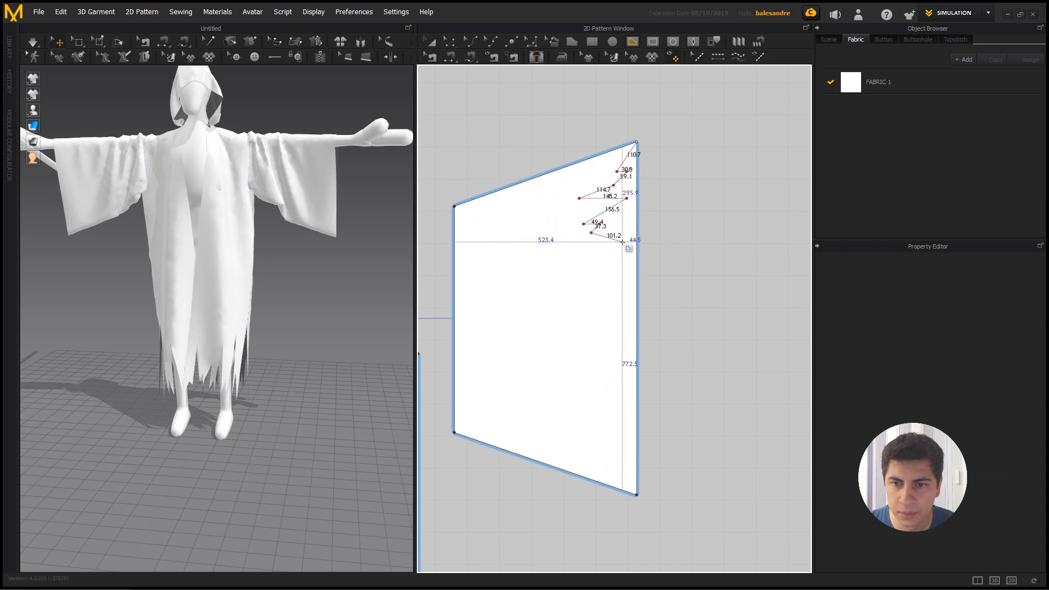
left_click(623, 241)
left_click(569, 254)
left_click(622, 286)
left_click(600, 290)
left_click(605, 301)
left_click(563, 308)
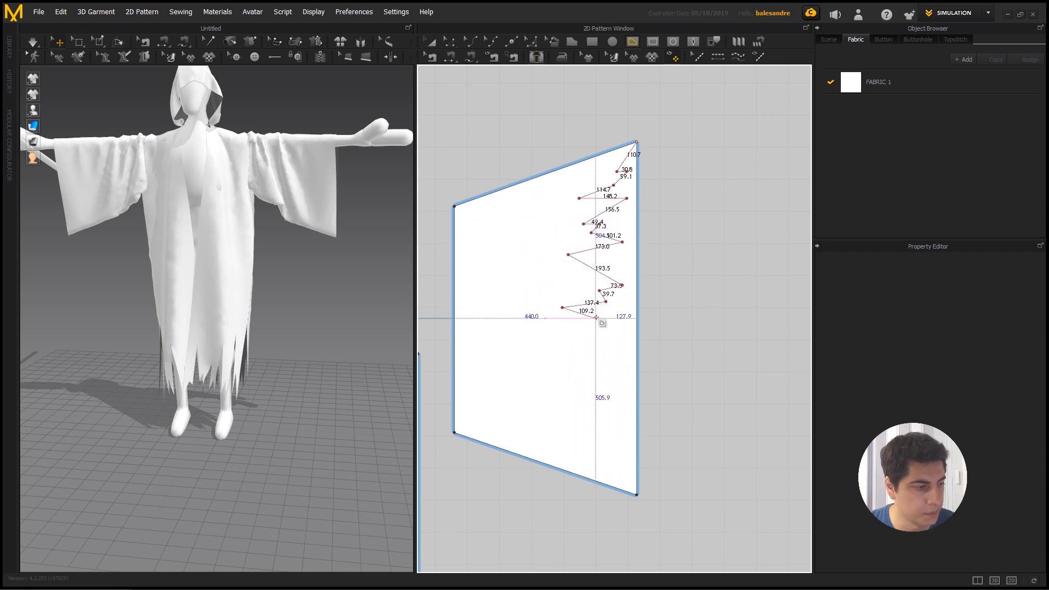
left_click(606, 324)
left_click(591, 340)
left_click(623, 367)
left_click(535, 377)
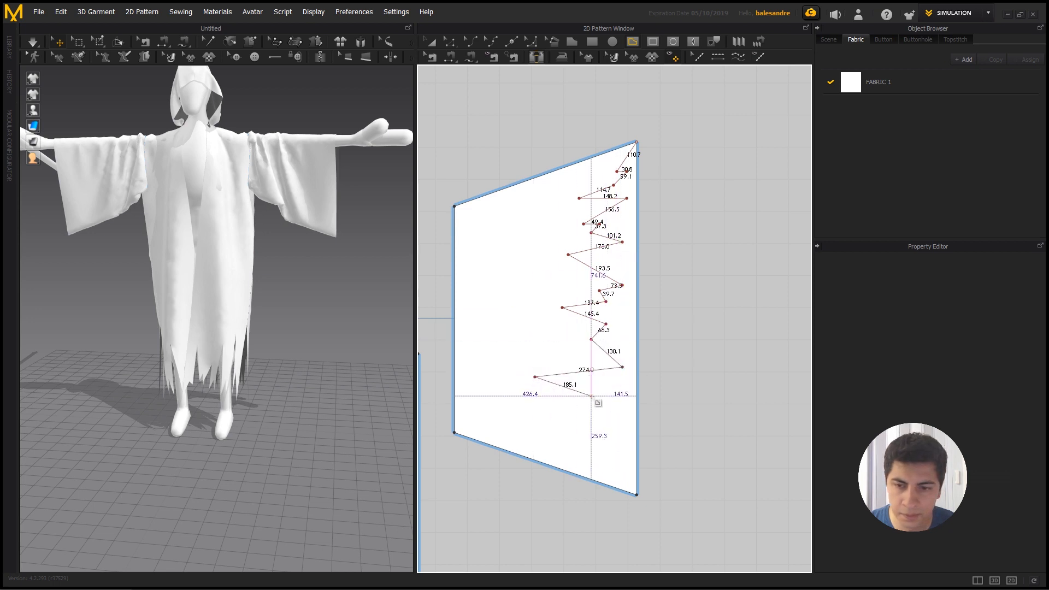
left_click(616, 405)
left_click(591, 409)
left_click(616, 420)
left_click(591, 433)
left_click(626, 448)
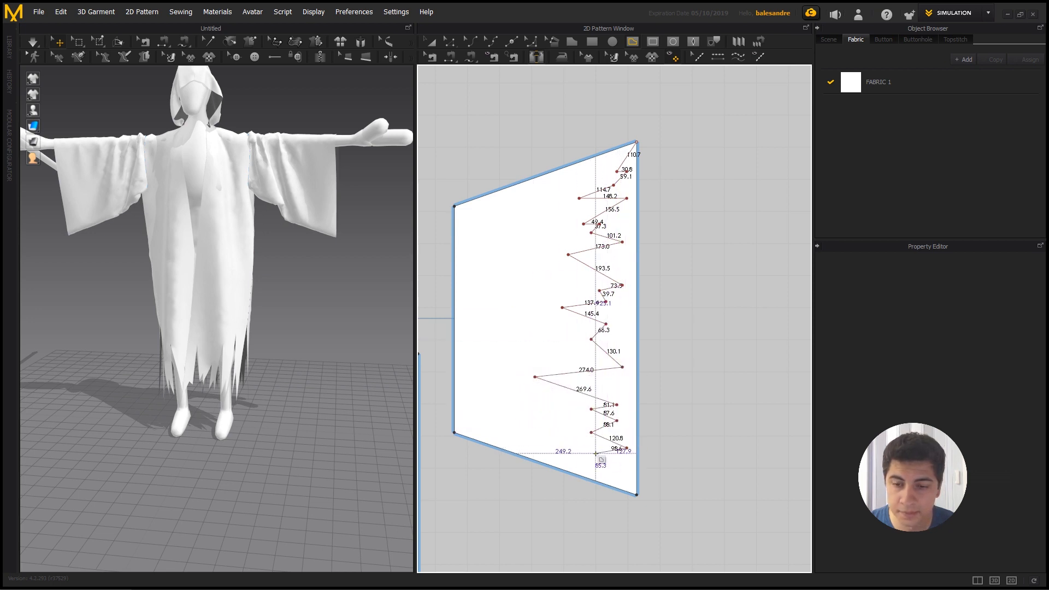
left_click(596, 453)
left_click(616, 462)
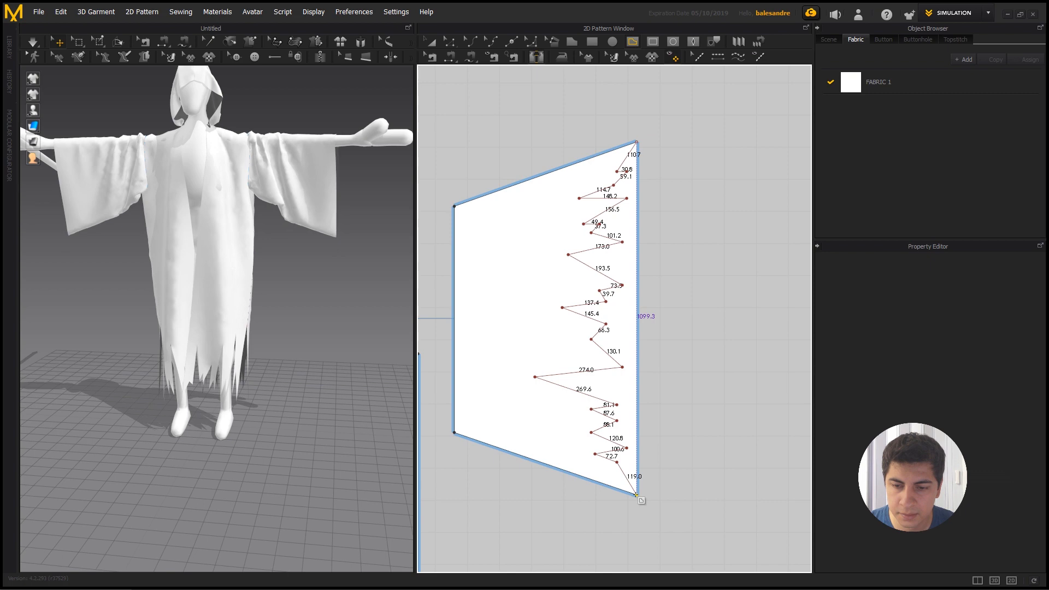
left_click(637, 495)
key("Delete")
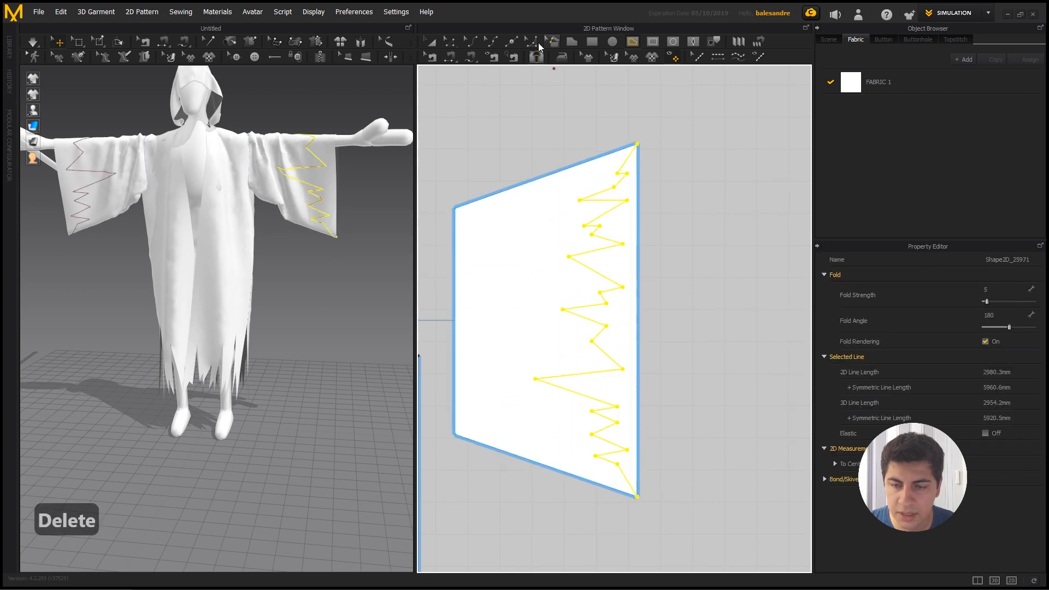
- Cut the mirrored sleeve panels along the jagged internal line at the cuff
left_click(453, 43)
middle_click_drag(635, 198, 625, 89)
right_click(632, 204)
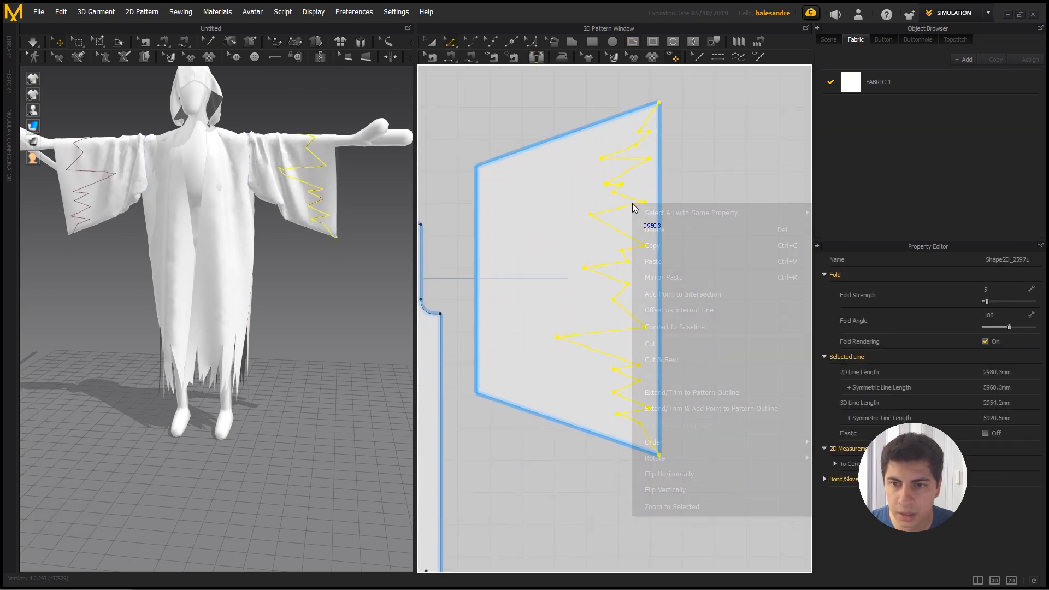
left_click(671, 349)
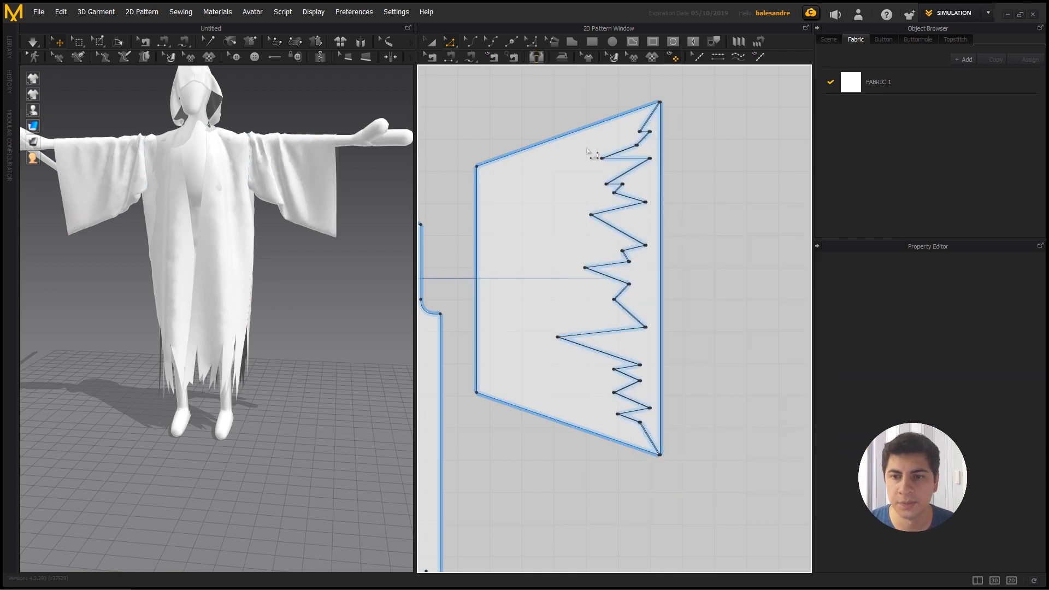
- Delete the cut-off strips outside the jagged edge on both sleeve panels
left_click(430, 41)
left_click(648, 225)
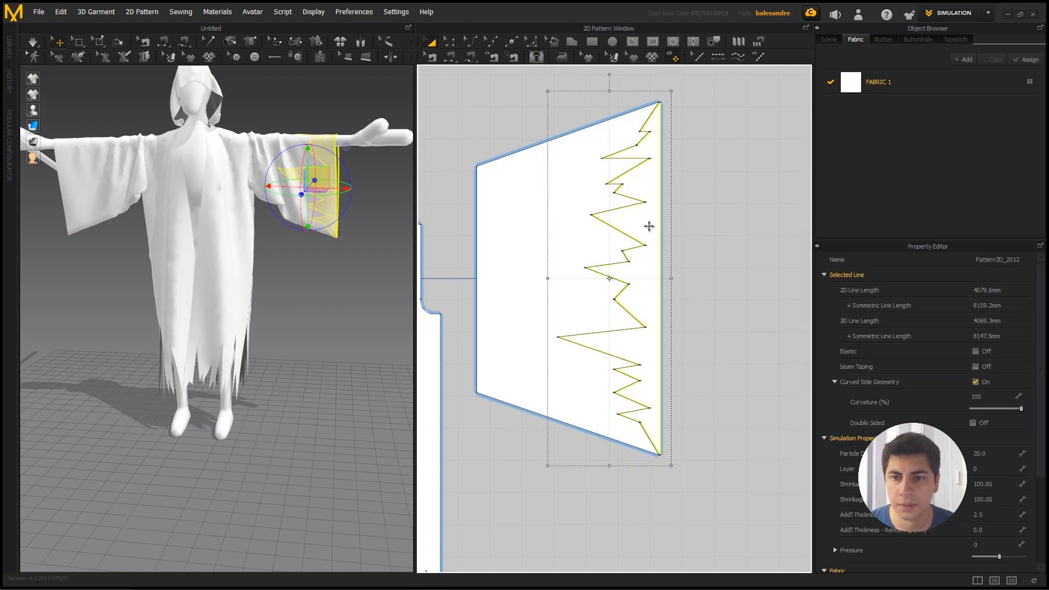
key("Delete")
scroll(651, 240, "down", 10)
scroll(551, 268, "up", 5)
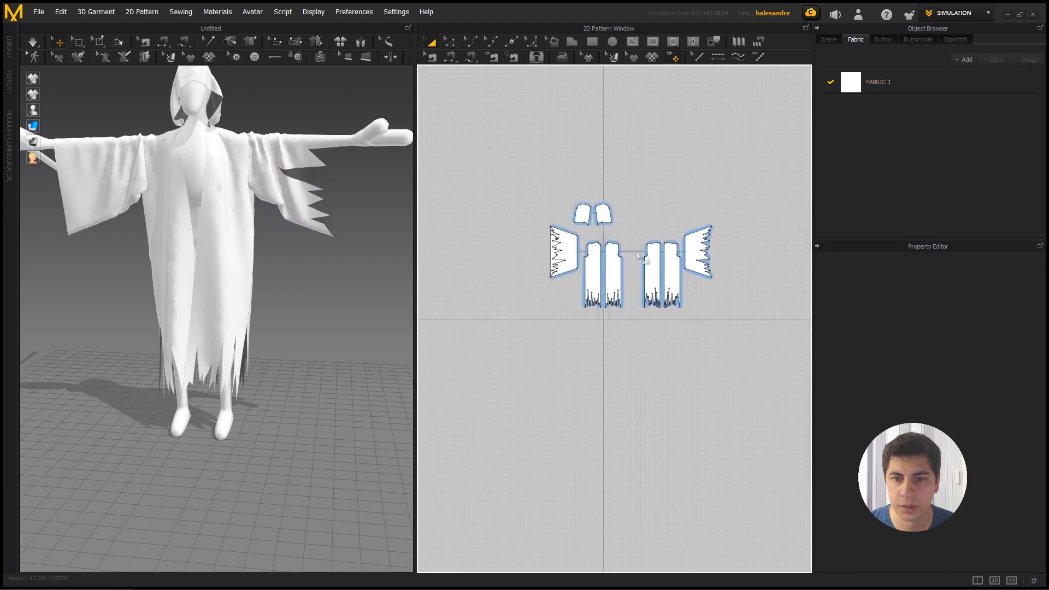
left_click(553, 274)
key("Delete")
right_click_drag(174, 270, 197, 264)
scroll(511, 249, "up", 3)
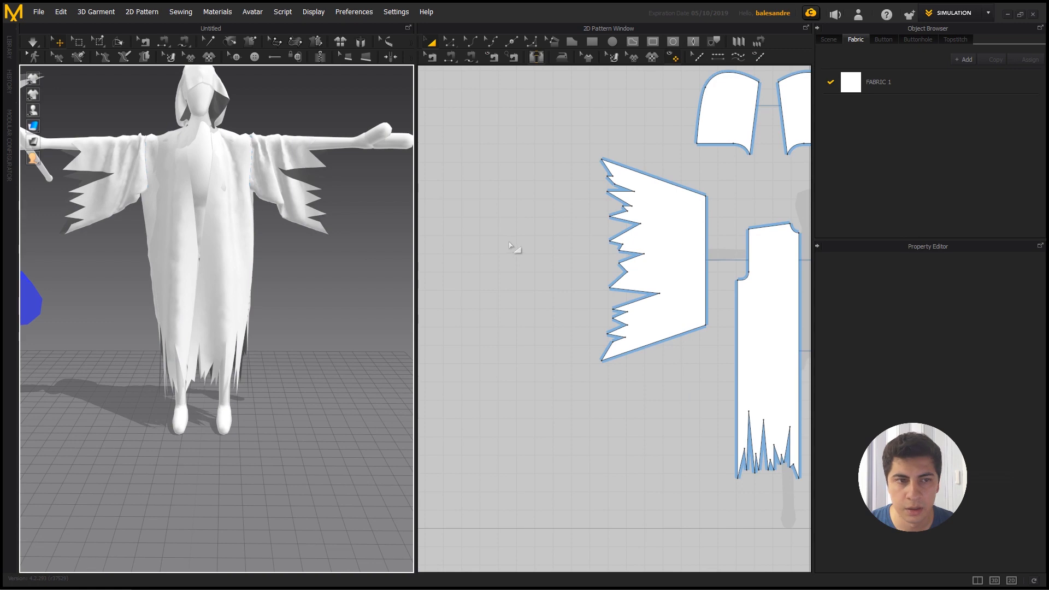
- Make the sleeve cuff's deepest notch about 90 mm shallower and extend the two spikes below it outward
left_click(451, 44)
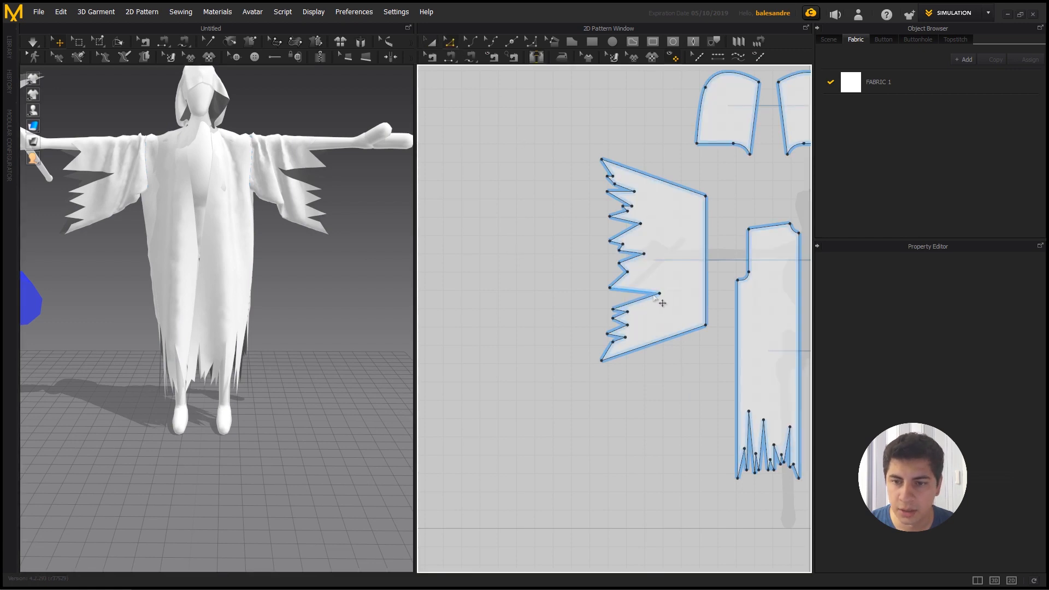
left_click(665, 300)
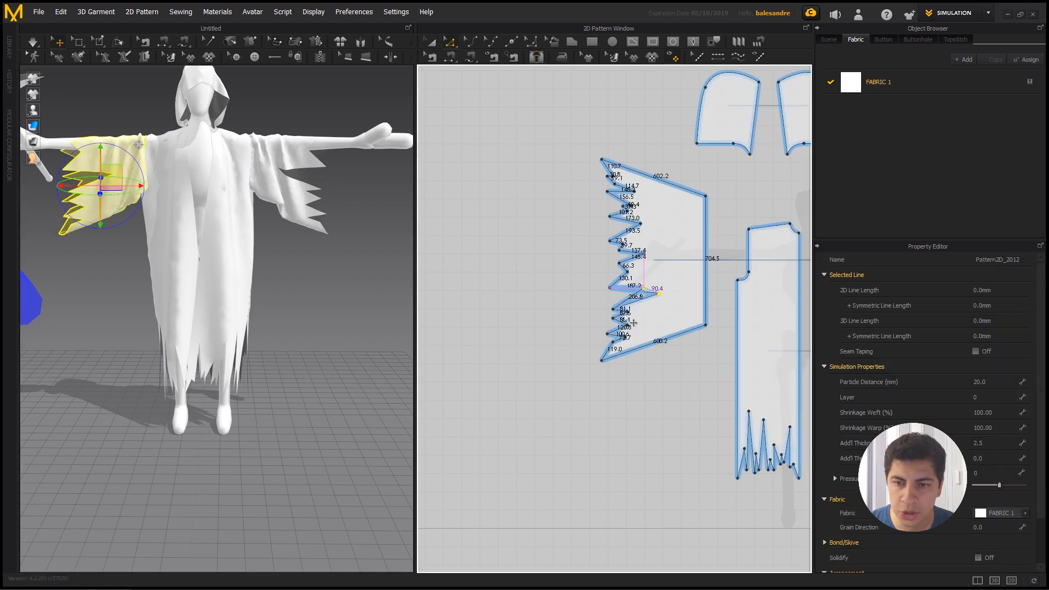
mouse_move(613, 309)
left_mouse_down()
mouse_move(597, 306)
mouse_move(602, 319)
left_mouse_up()
left_click(596, 334)
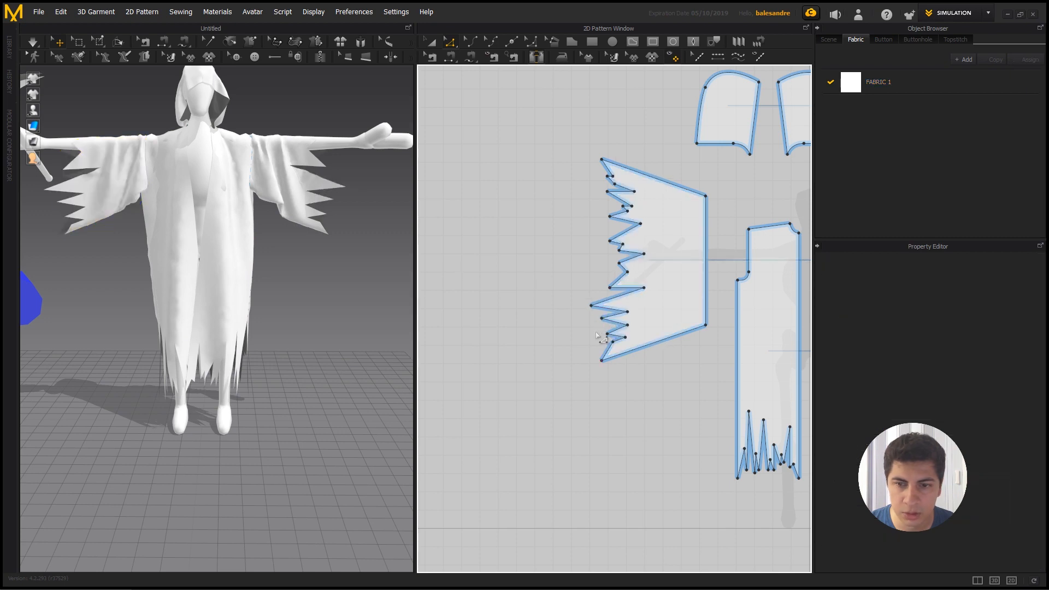
- Move the group of upper cuff points about 71 mm outward and lengthen the two large spikes below them
scroll(607, 178, "up", 3)
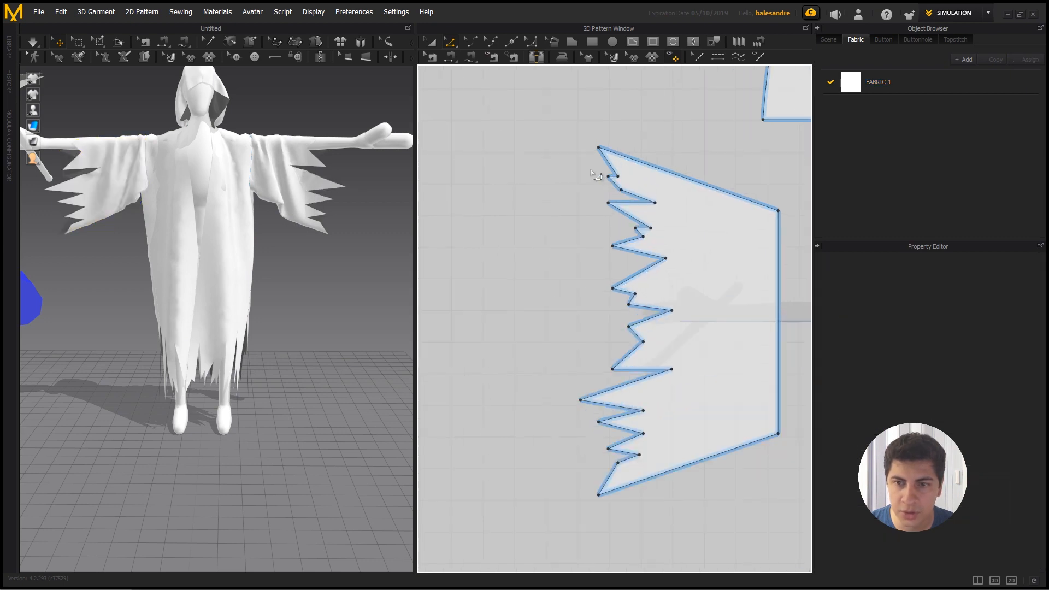
left_click_drag(631, 209, 586, 205)
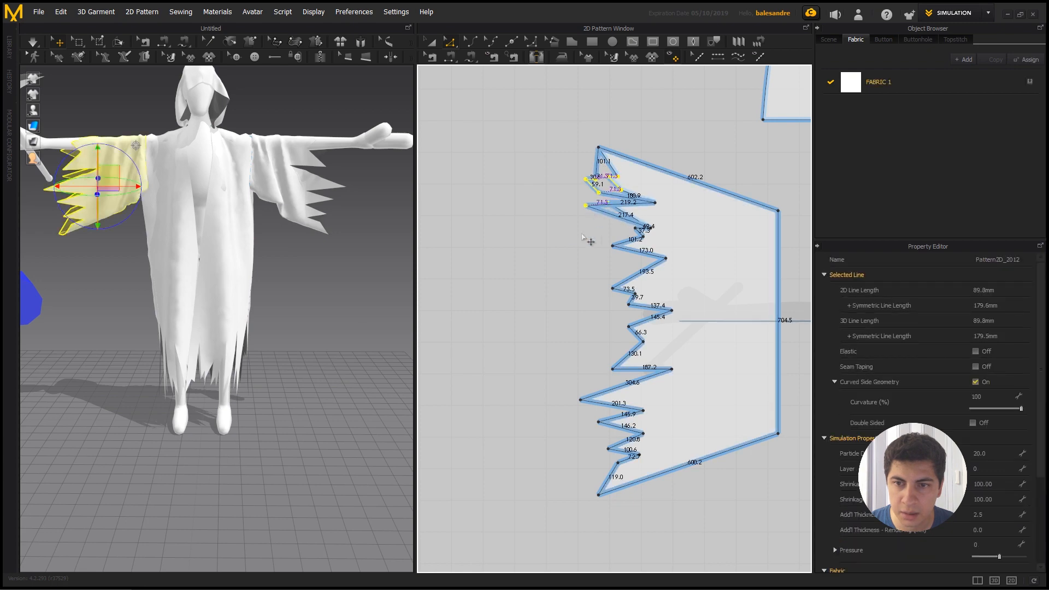
left_click(557, 244)
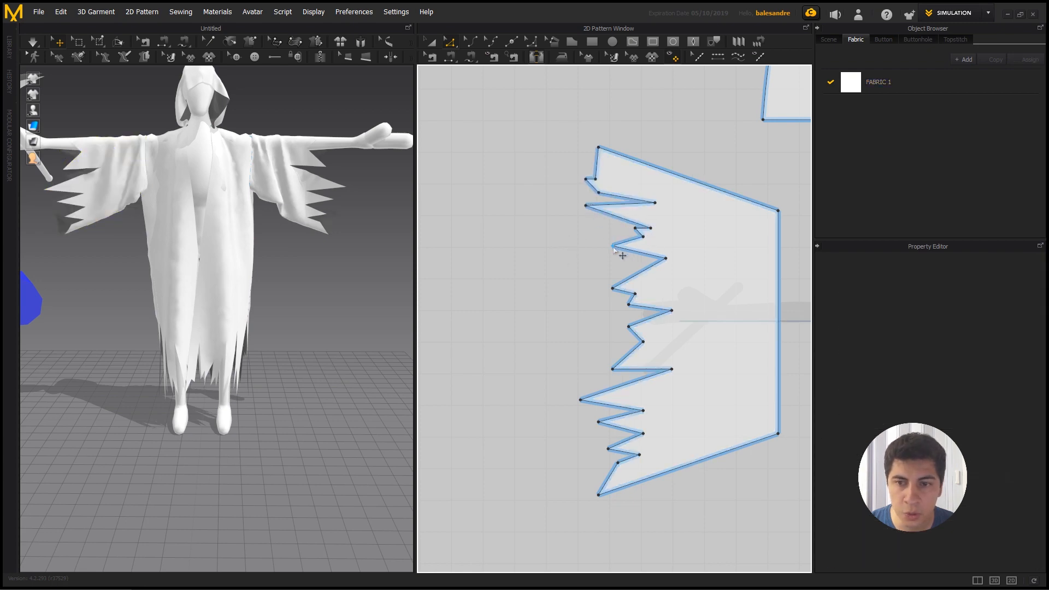
left_click_drag(613, 247, 586, 246)
left_click_drag(612, 288, 592, 290)
scroll(199, 244, "down", 2)
- Run the simulation to drape the torn sleeves, checking the robe from the back and front, and stop it
right_click_drag(277, 237, 136, 273)
key("space")
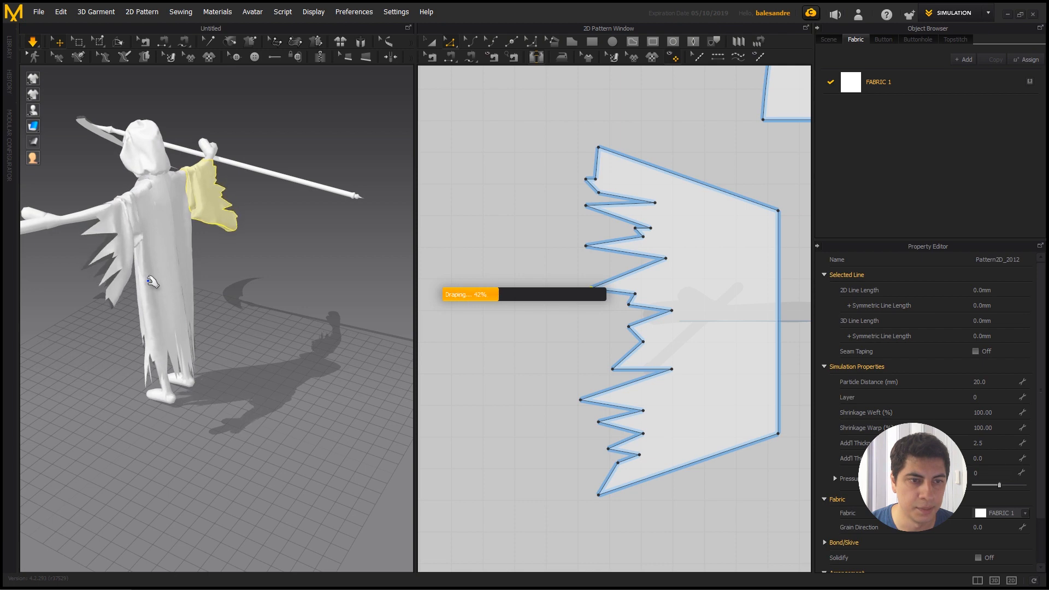
right_click_drag(152, 282, 272, 280)
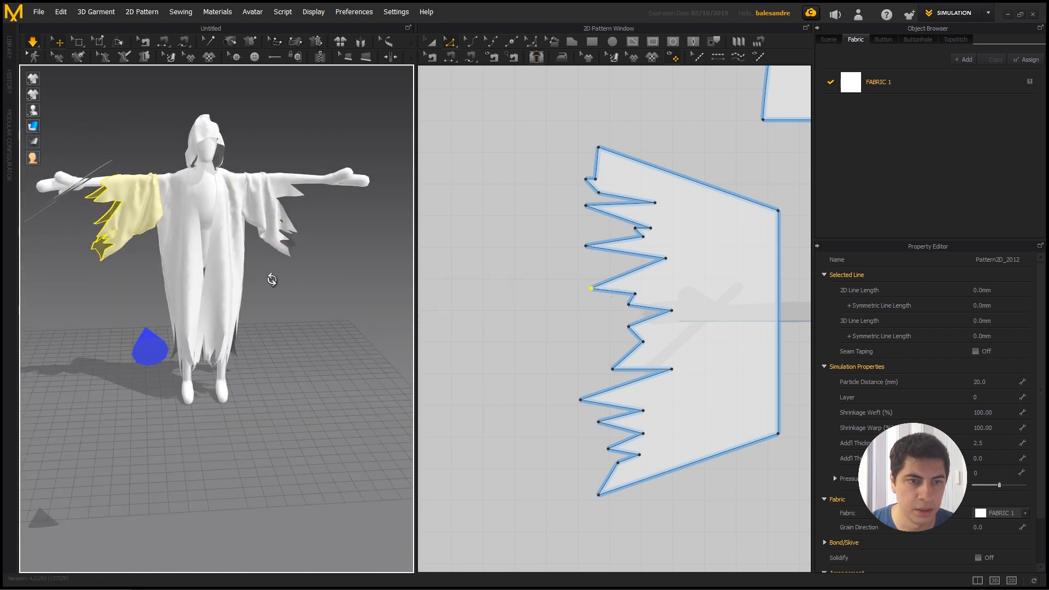
key("space")
- Shift the sleeve panel slightly outward and pull the middle group of jagged cuff points farther out
left_click(601, 149)
left_click_drag(600, 149, 585, 149)
left_click(423, 91)
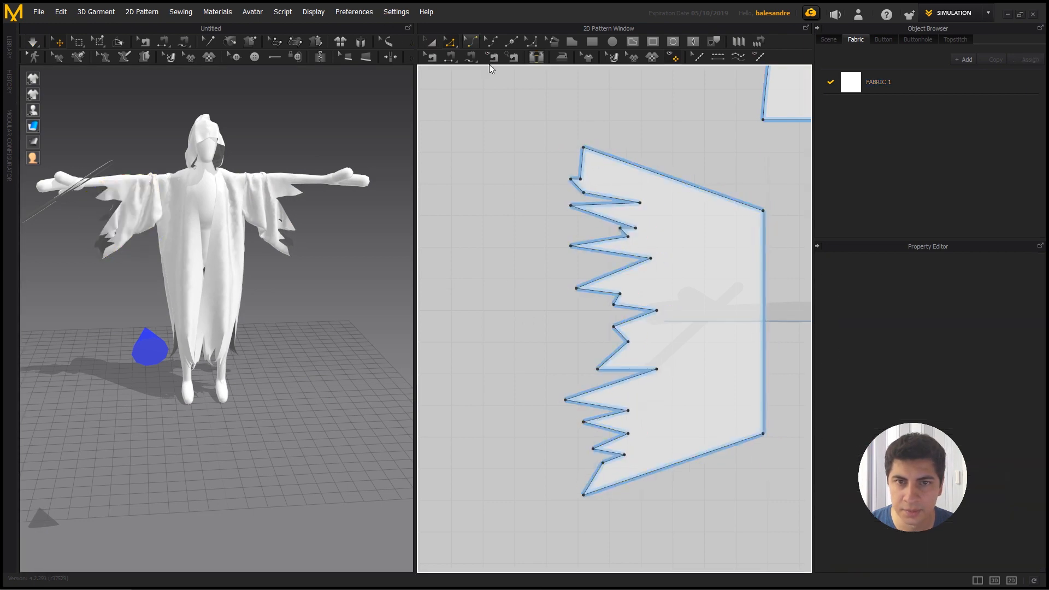
left_click_drag(669, 383, 608, 371)
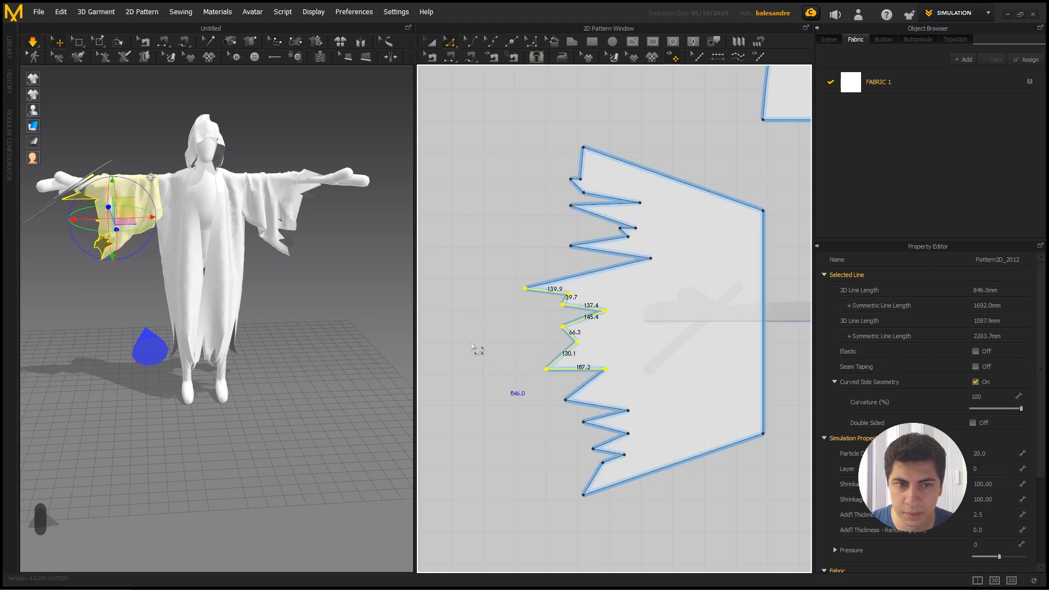
- Simulate the garment and tug the cloth of both sleeves toward the body on the avatar to resettle it
key("space")
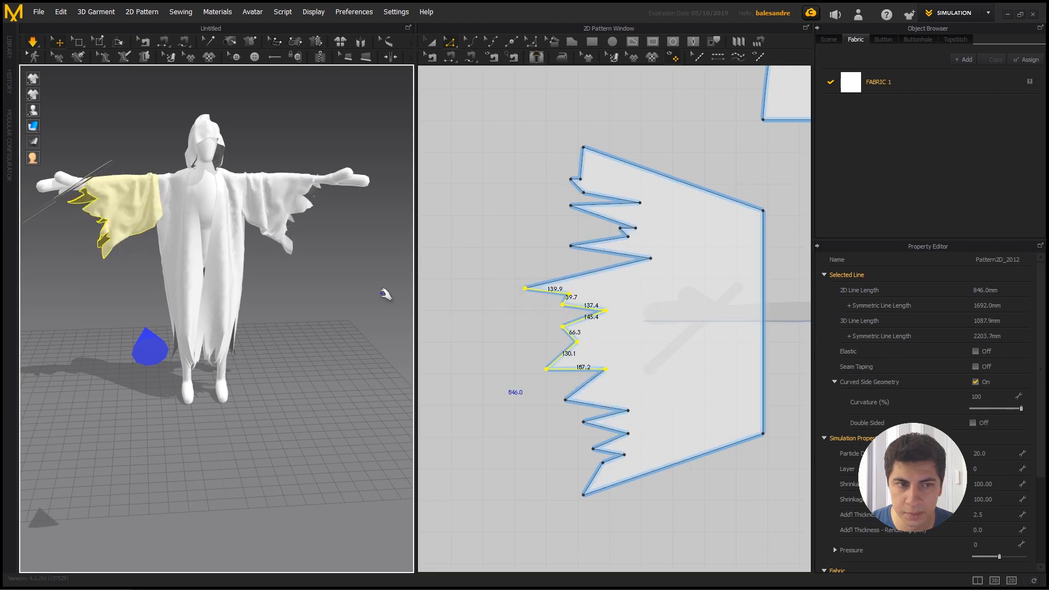
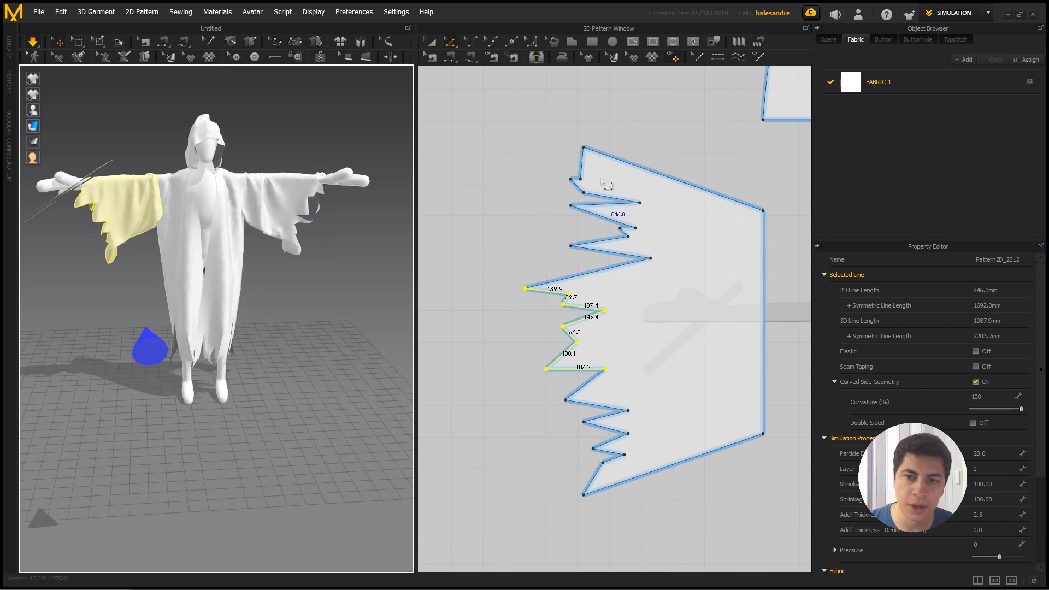
left_click_drag(312, 182, 272, 208)
left_click_drag(107, 181, 143, 180)
scroll(278, 274, "down", 3)
scroll(601, 346, "down", 5)
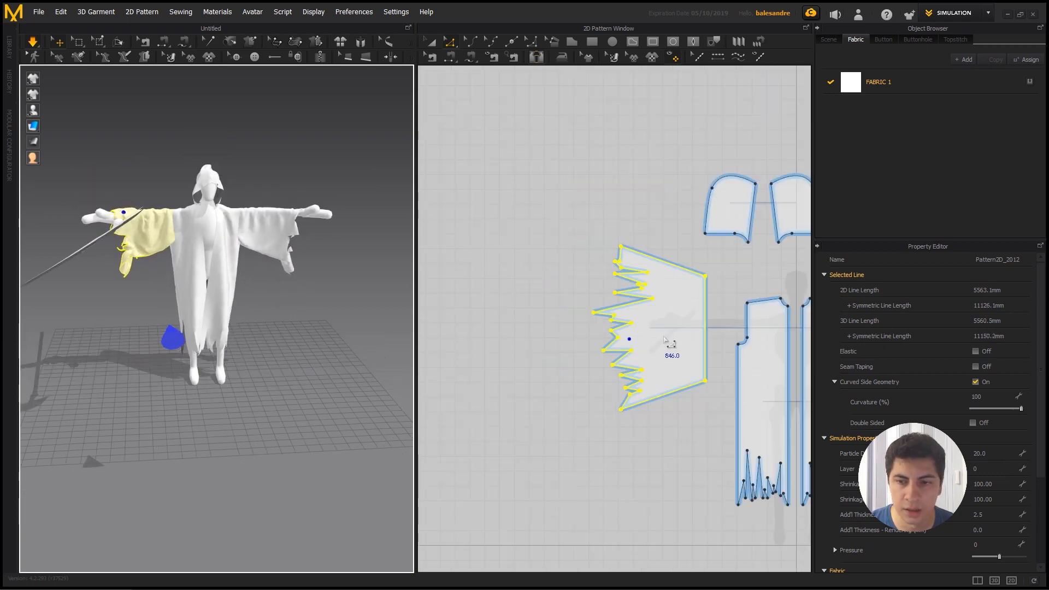
scroll(543, 292, "up", 5)
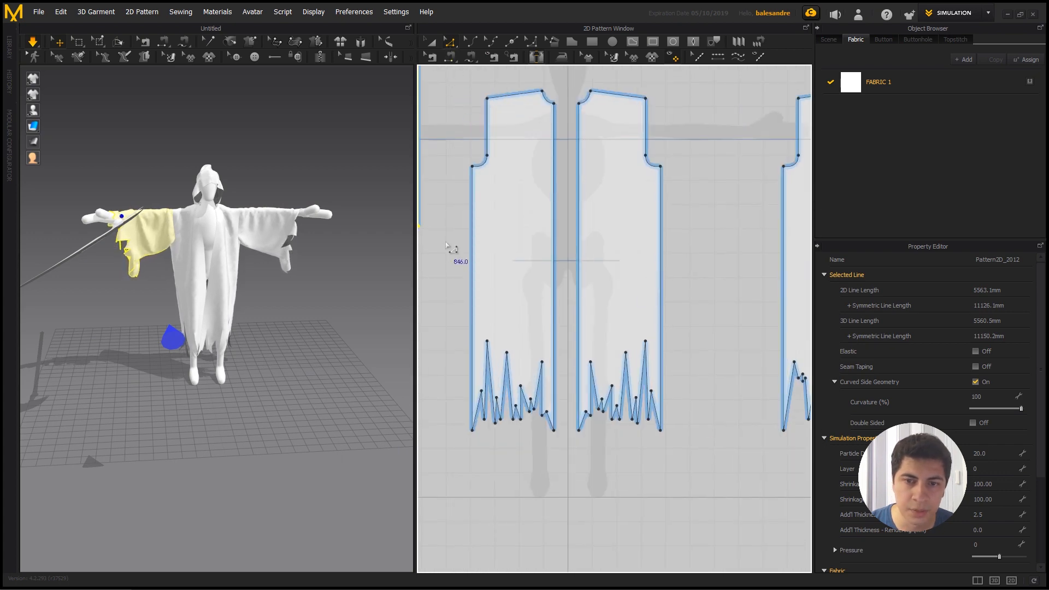
- Remove the linked editing between the two front robe panels
left_click(431, 44)
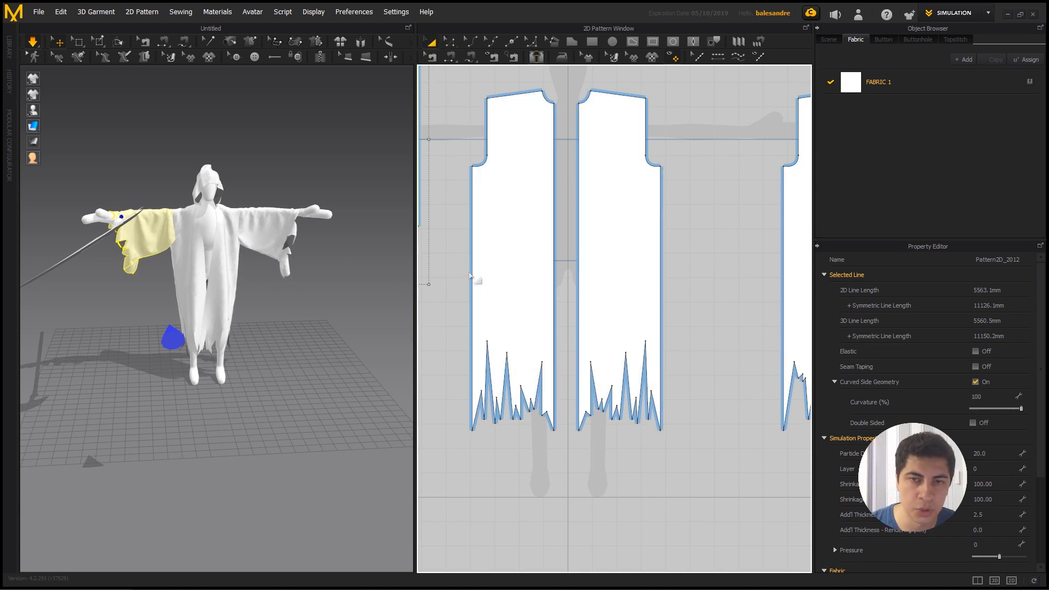
left_click(494, 276)
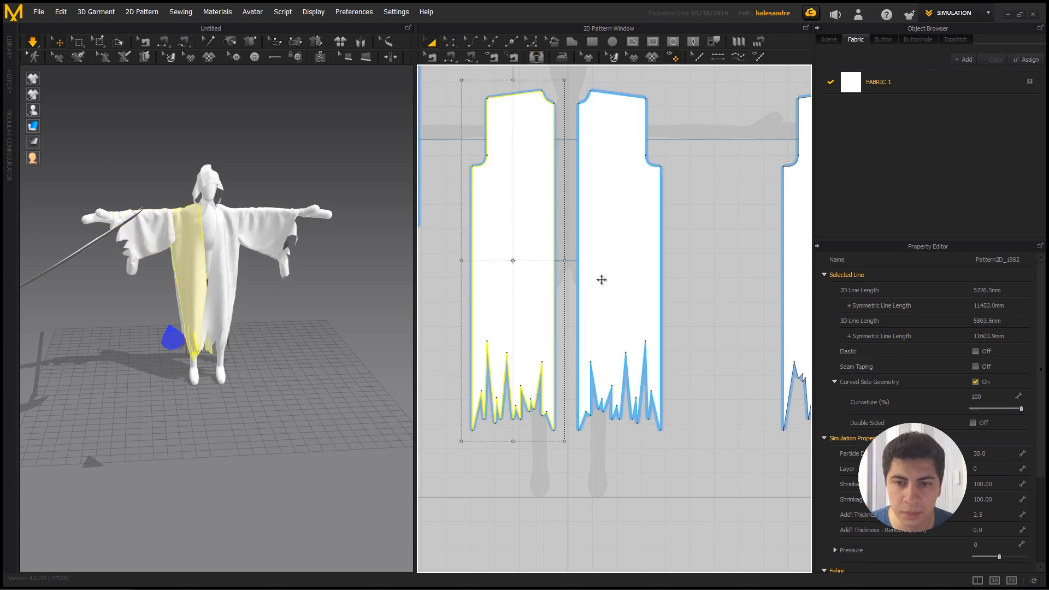
right_click(541, 229)
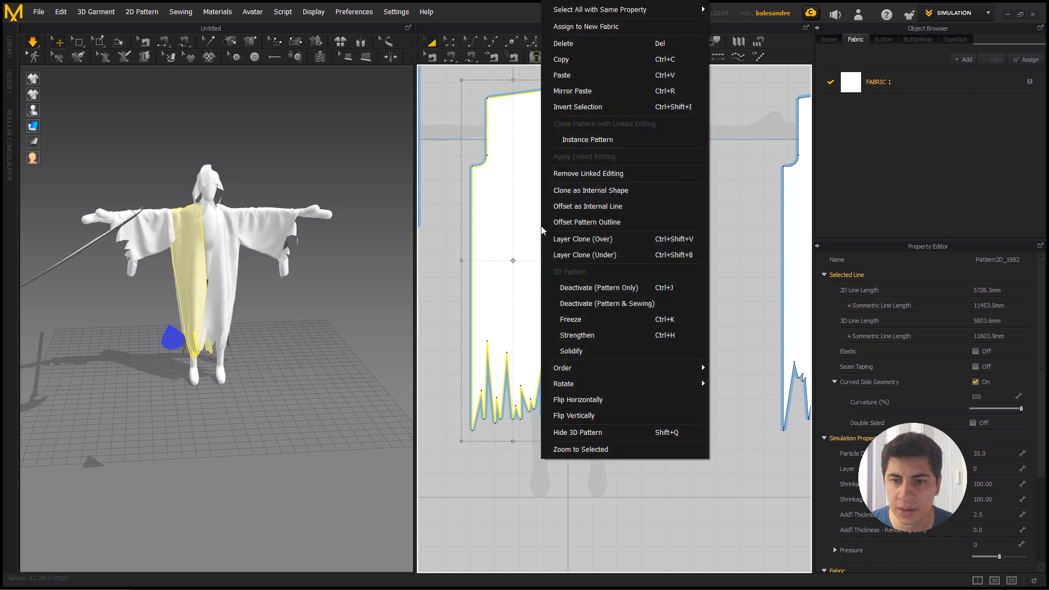
left_click(566, 175)
left_click(566, 464)
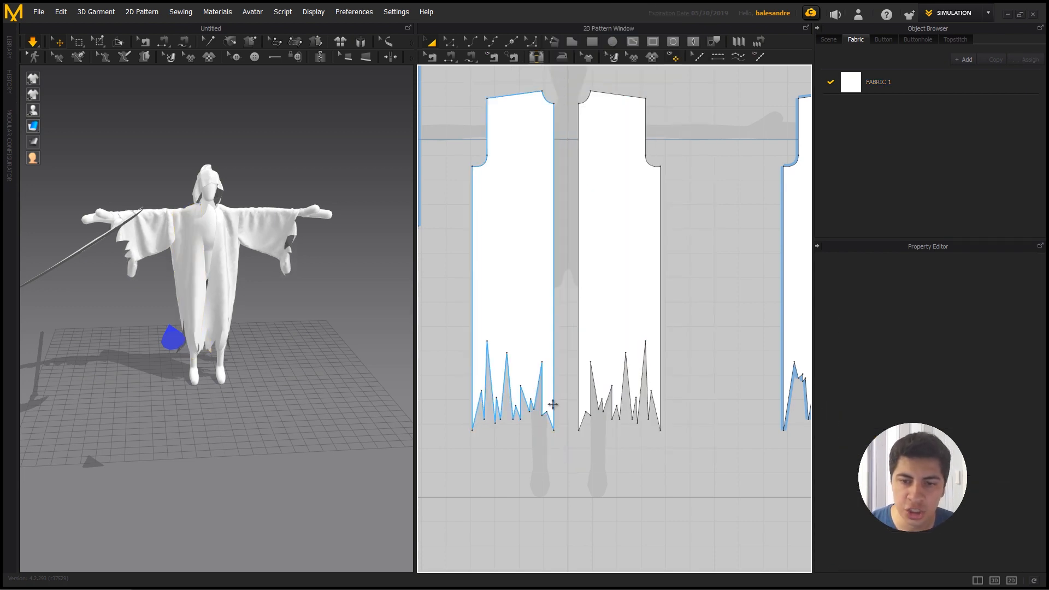
- Raise the two tallest hem notches on one front panel, the outermost by about 126 mm, and move the small notch between them upward
middle_click_drag(558, 317, 574, 304)
scroll(574, 303, "up", 2)
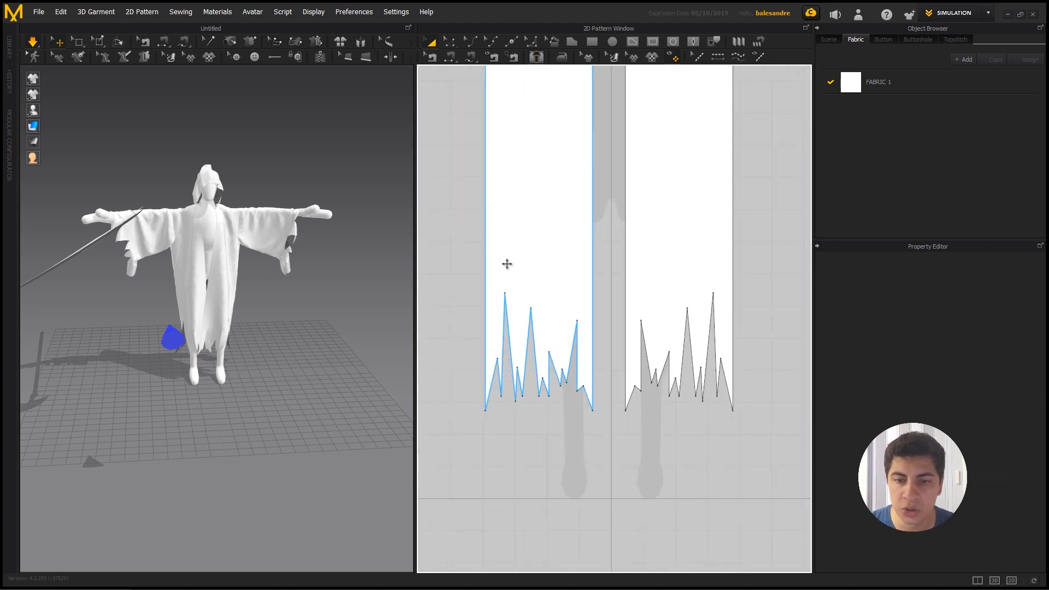
left_click(455, 44)
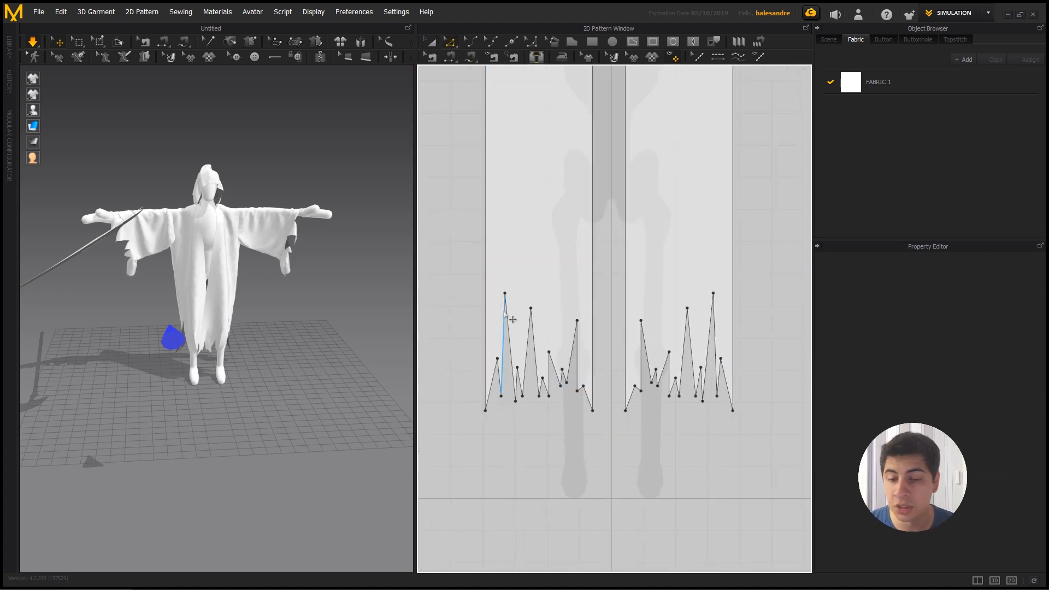
left_click_drag(505, 294, 507, 253)
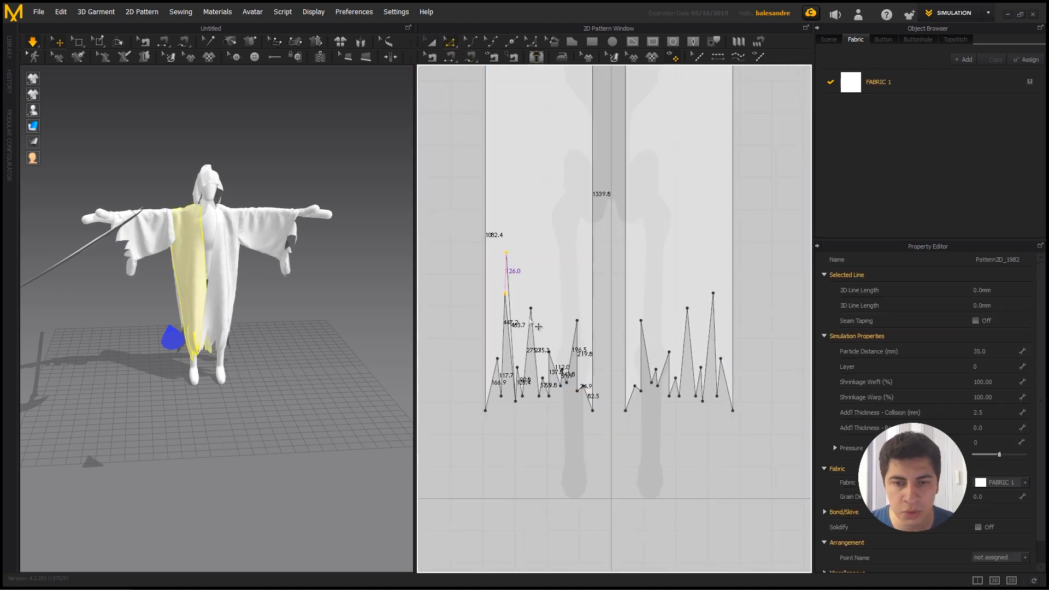
left_click_drag(531, 309, 533, 281)
left_click_drag(509, 415, 525, 345)
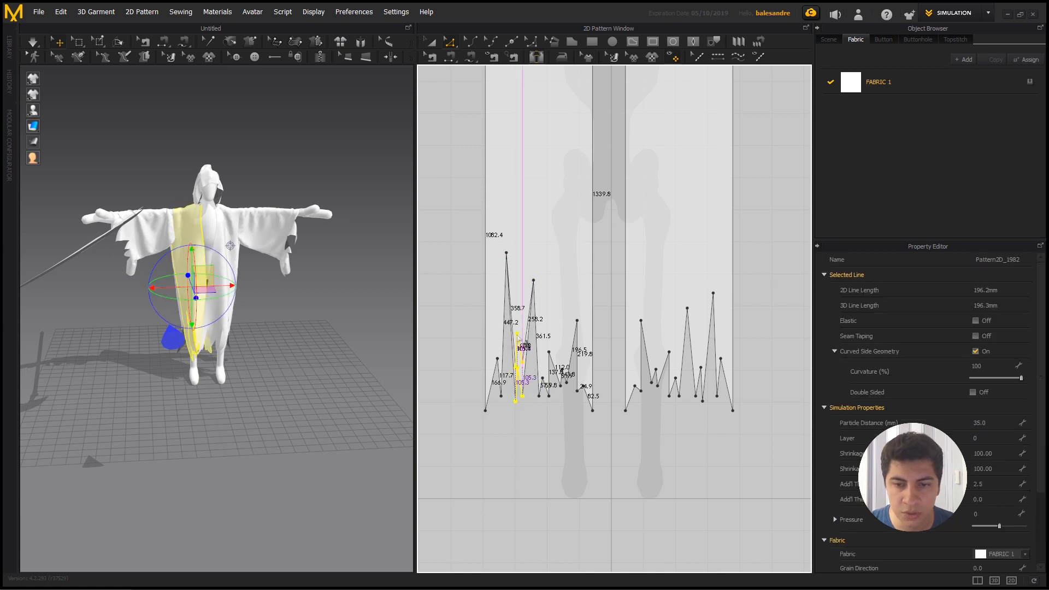
left_click(528, 394)
- Raise the notches nearer the front opening on the same hem and shift the neighbouring points to make the tears uneven
left_click(549, 353)
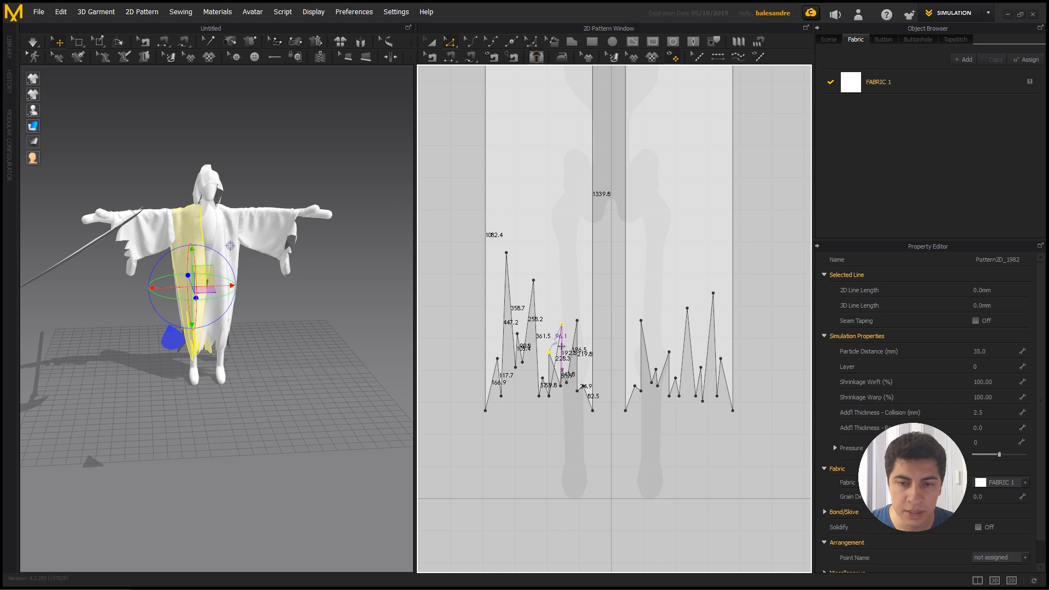
mouse_move(555, 379)
left_mouse_down()
mouse_move(537, 386)
mouse_move(549, 379)
mouse_move(557, 390)
left_mouse_up()
left_click_drag(562, 324, 576, 303)
scroll(568, 376, "up", 5)
left_click_drag(540, 367, 546, 367)
left_click_drag(535, 413, 530, 370)
left_click_drag(538, 138, 511, 137)
- Pull the hem points beside the opening of the other front panel upward into irregular notches
scroll(554, 270, "down", 3)
scroll(564, 276, "down", 1)
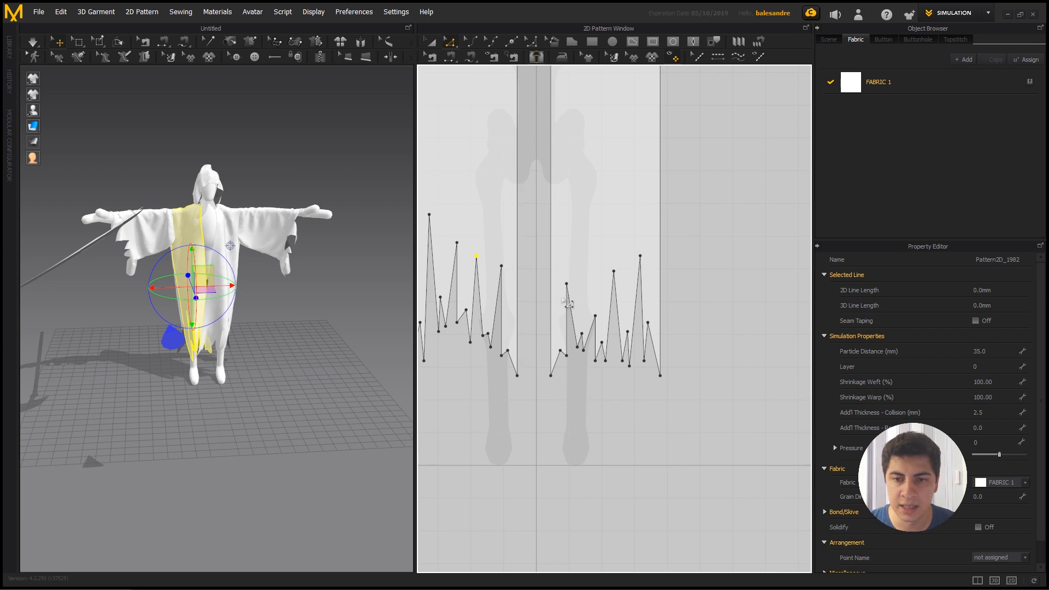
left_click_drag(568, 358, 594, 313)
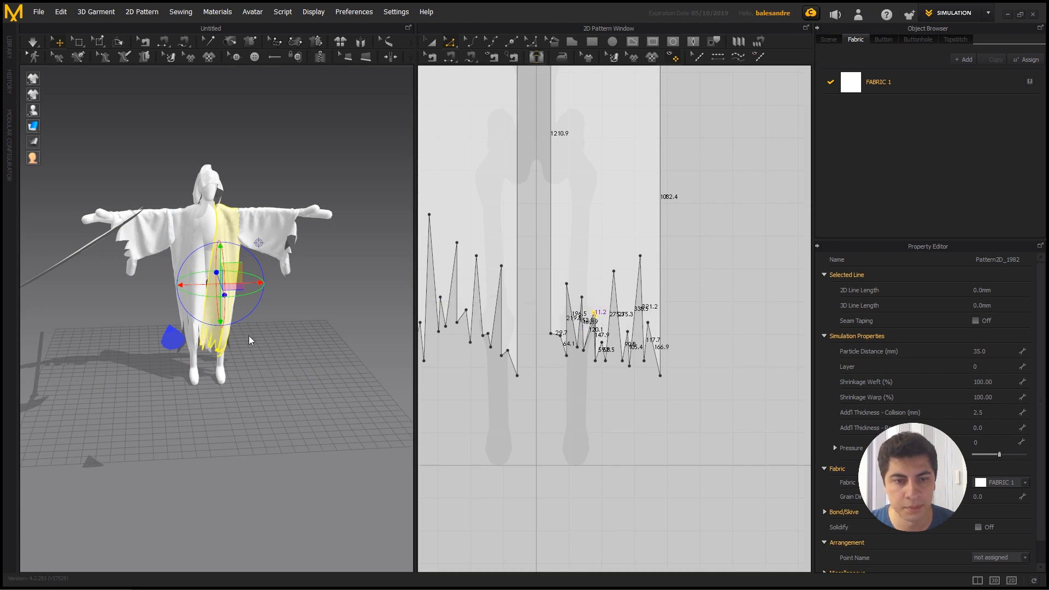
- Remove the linked editing between the two back robe panels
right_click_drag(294, 314, 157, 323)
scroll(645, 310, "down", 3)
middle_click_drag(681, 310, 523, 312)
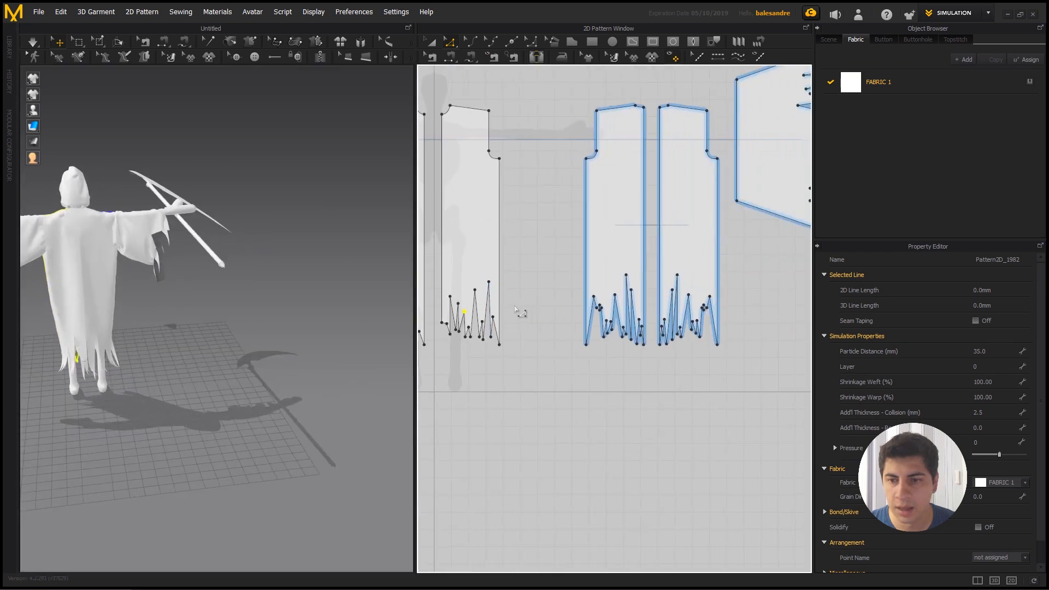
scroll(598, 314, "up", 3)
left_click(432, 41)
left_click(651, 169)
right_click(651, 169)
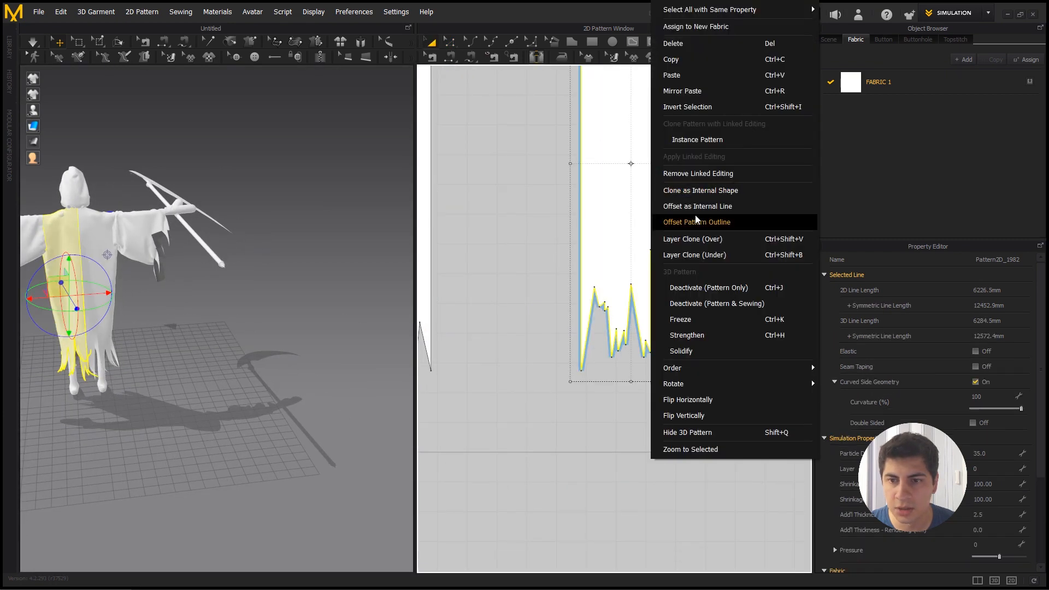
left_click(677, 173)
- Raise the small double notch near the outer side of one back panel's hem and shorten the tall notch beside it
left_click(450, 41)
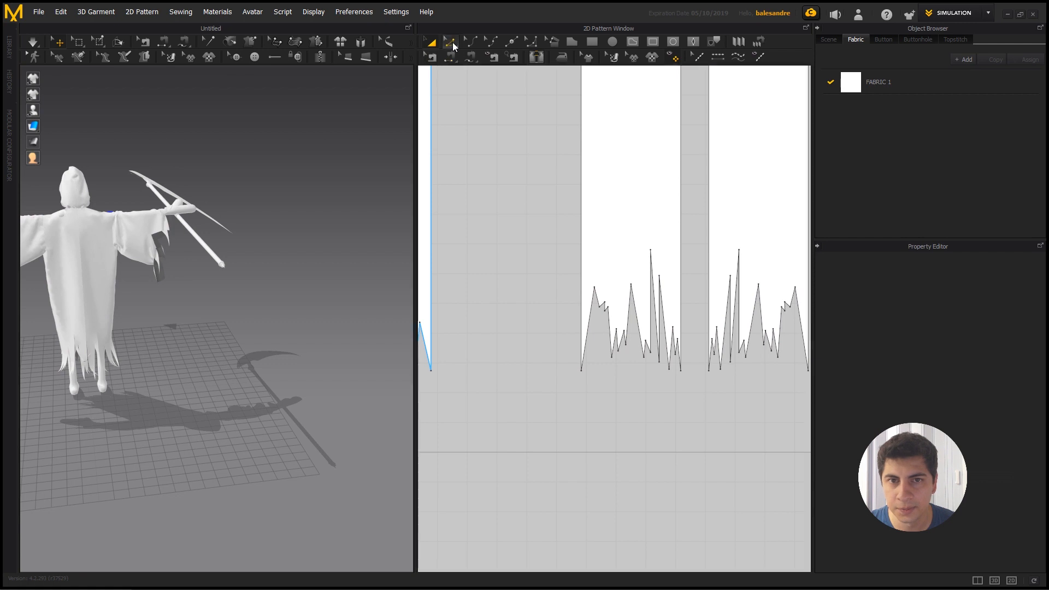
scroll(606, 298, "up", 3)
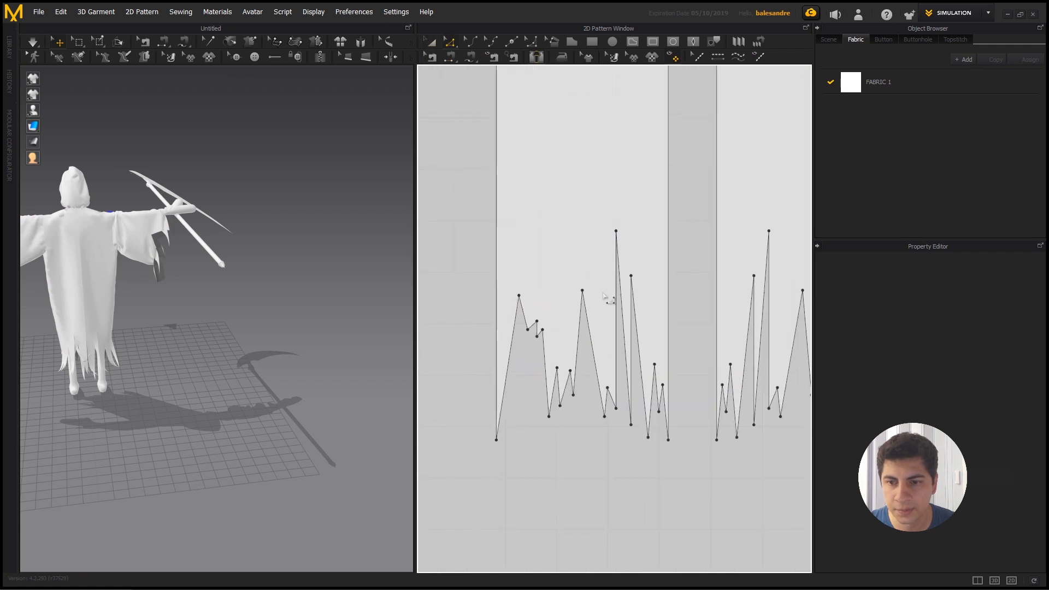
left_click(537, 329)
left_click_drag(537, 287, 537, 263)
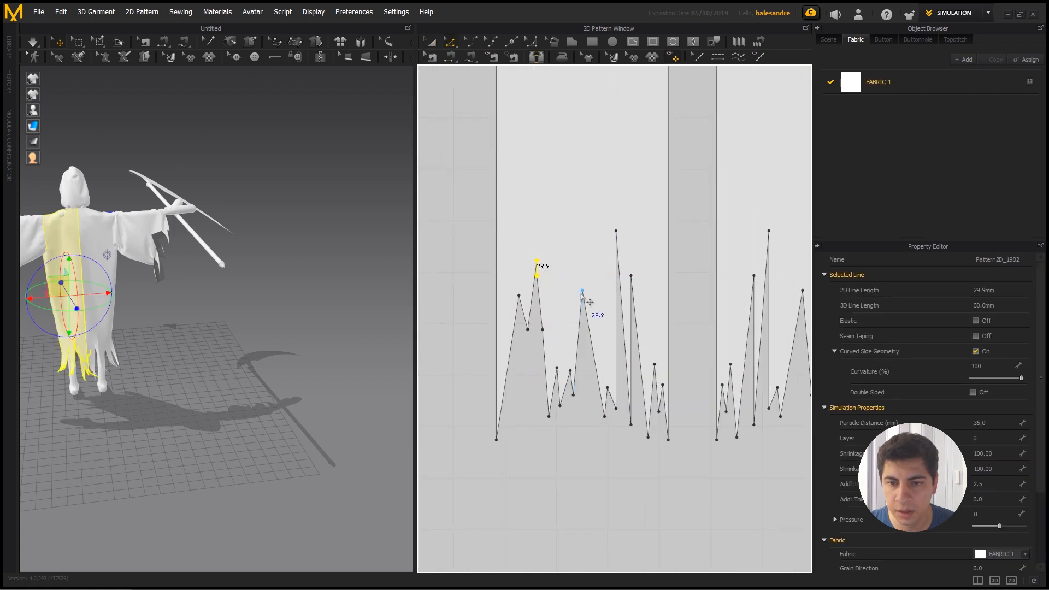
left_click_drag(582, 291, 583, 343)
- Lower the tallest notches toward the back panel's inner edge, shift nearby points, and pull one hem tip about 87 mm downward
left_click(615, 231)
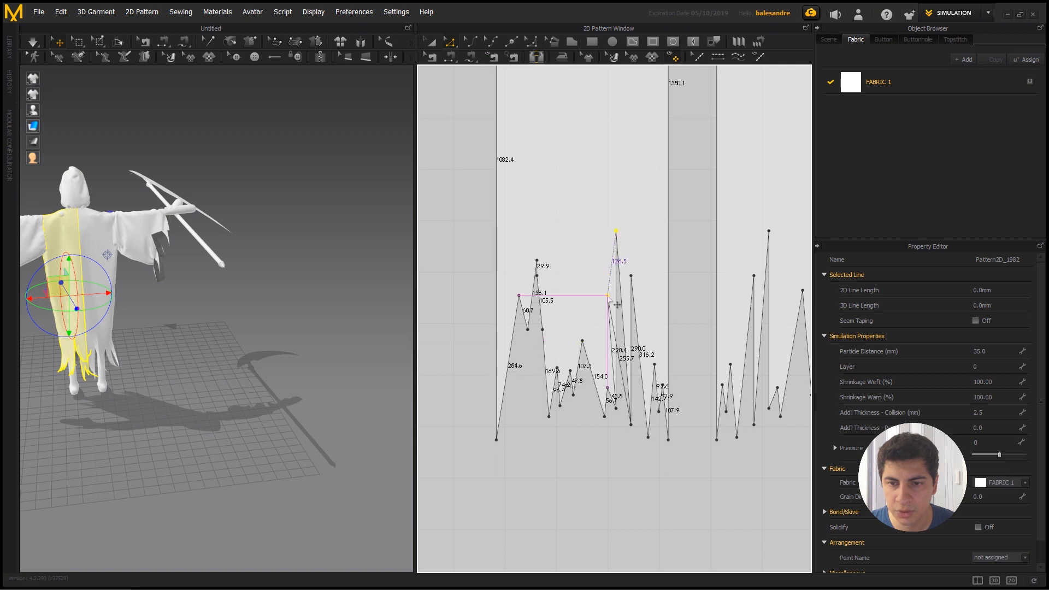
left_click_drag(616, 231, 648, 340)
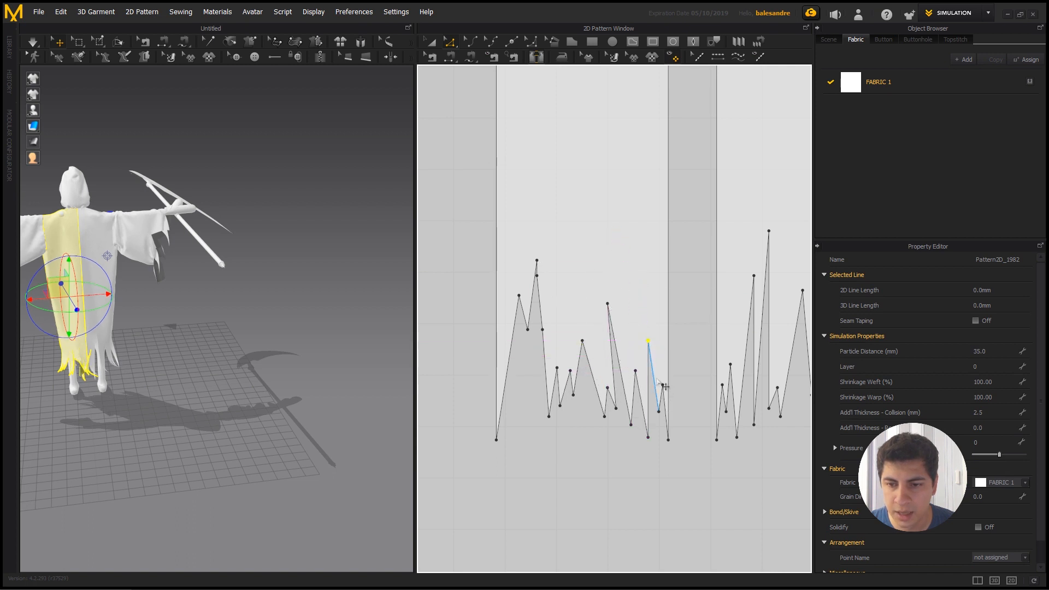
left_click_drag(648, 437, 643, 432)
left_click_drag(549, 417, 594, 463)
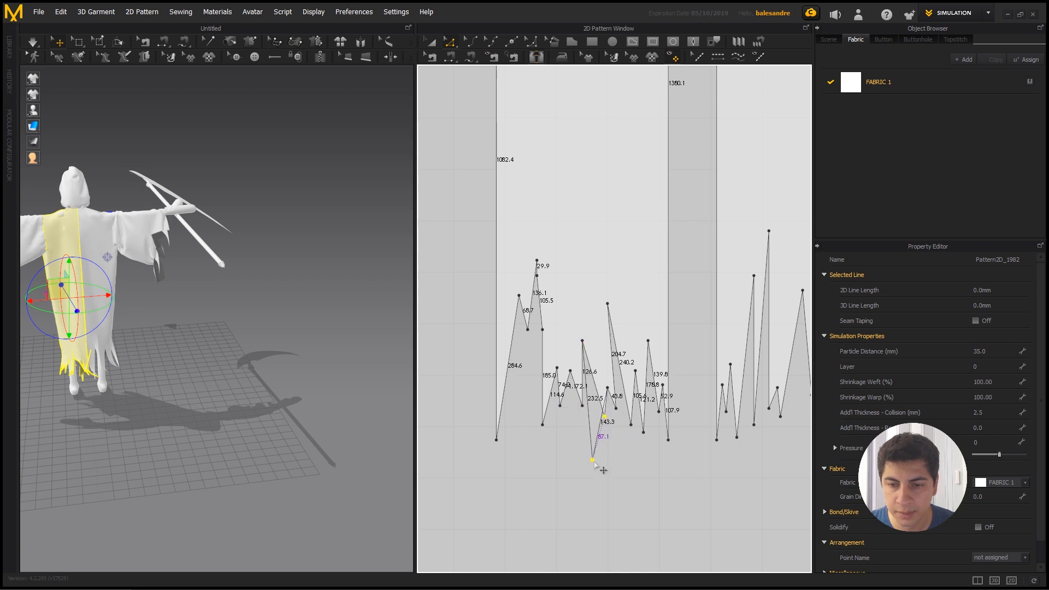
- Start the simulation to drape the reshaped hems, with the robe viewed from the front
left_click(224, 374)
right_click_drag(202, 366, 314, 345)
key("space")
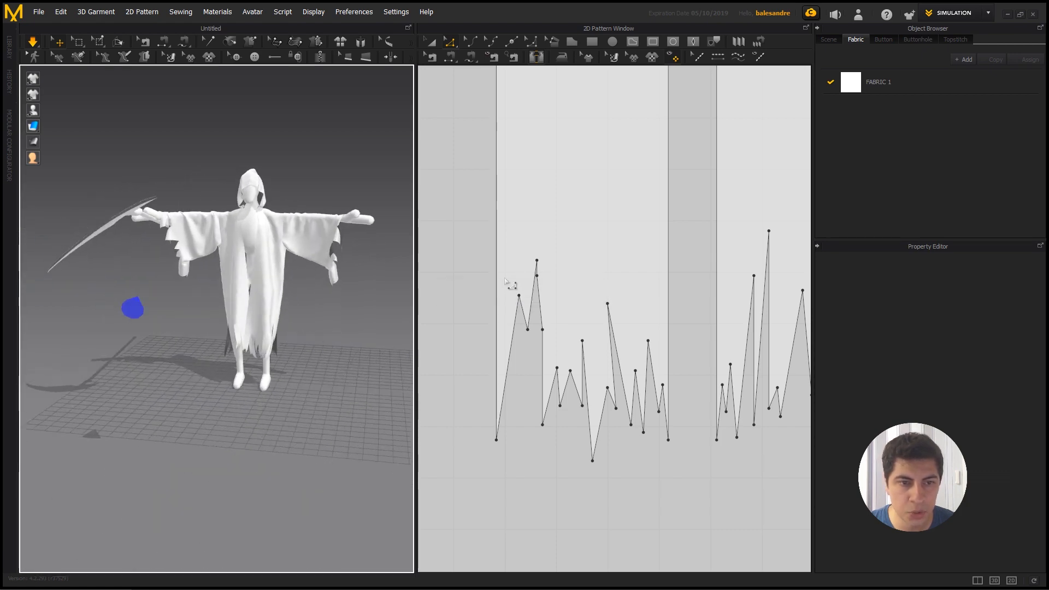
- Curve the front edge of the hood panel slightly inward with the Edit Curvature tool
scroll(524, 336, "down", 5)
right_click_drag(524, 336, 554, 520)
scroll(276, 301, "up", 6)
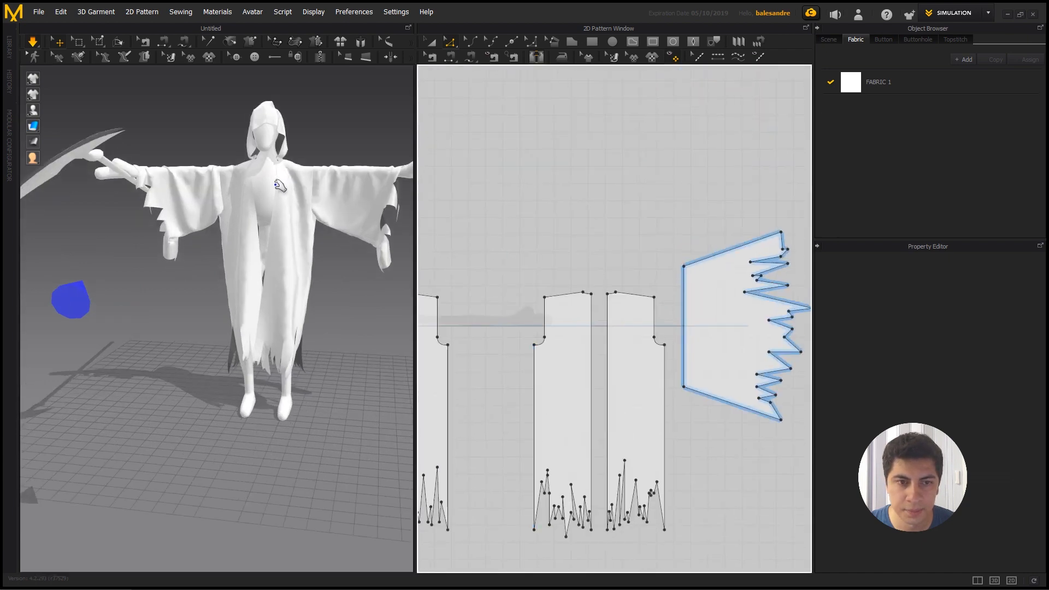
left_click(256, 306)
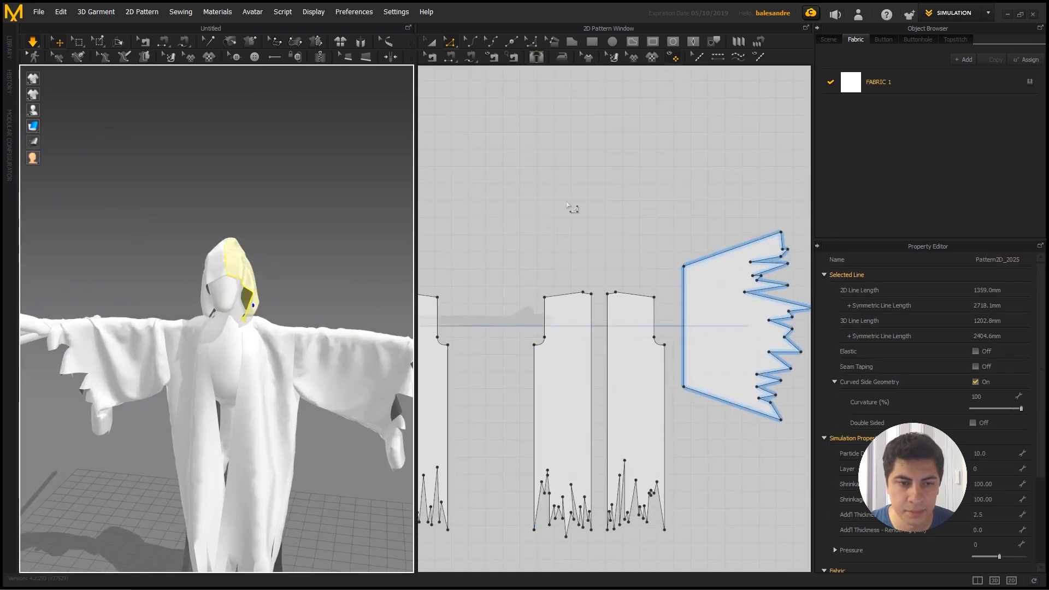
scroll(547, 219, "down", 5)
scroll(548, 222, "up", 5)
scroll(548, 223, "up", 2)
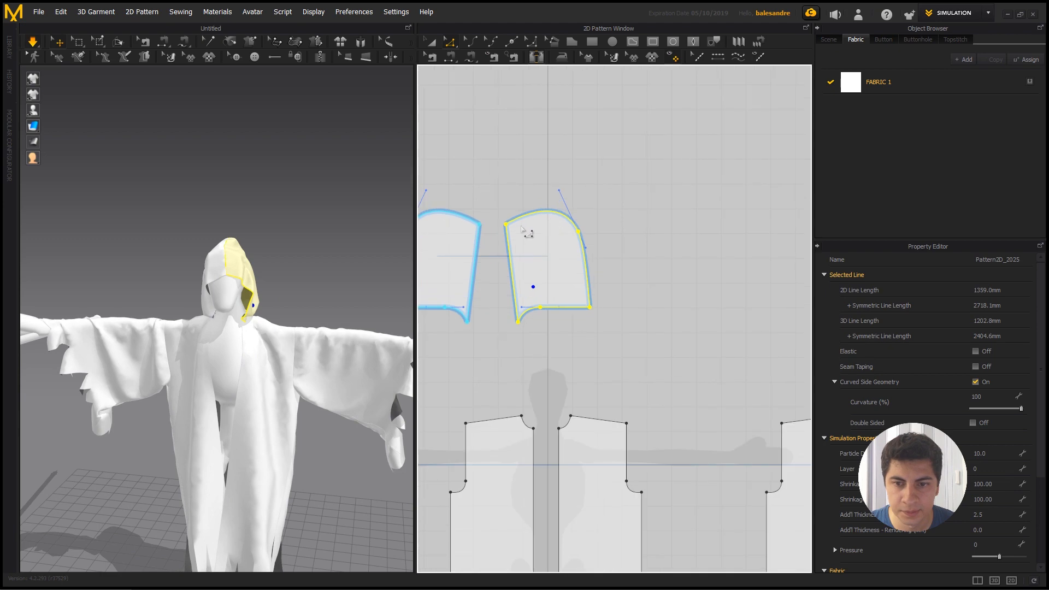
left_click(471, 42)
scroll(498, 240, "up", 3)
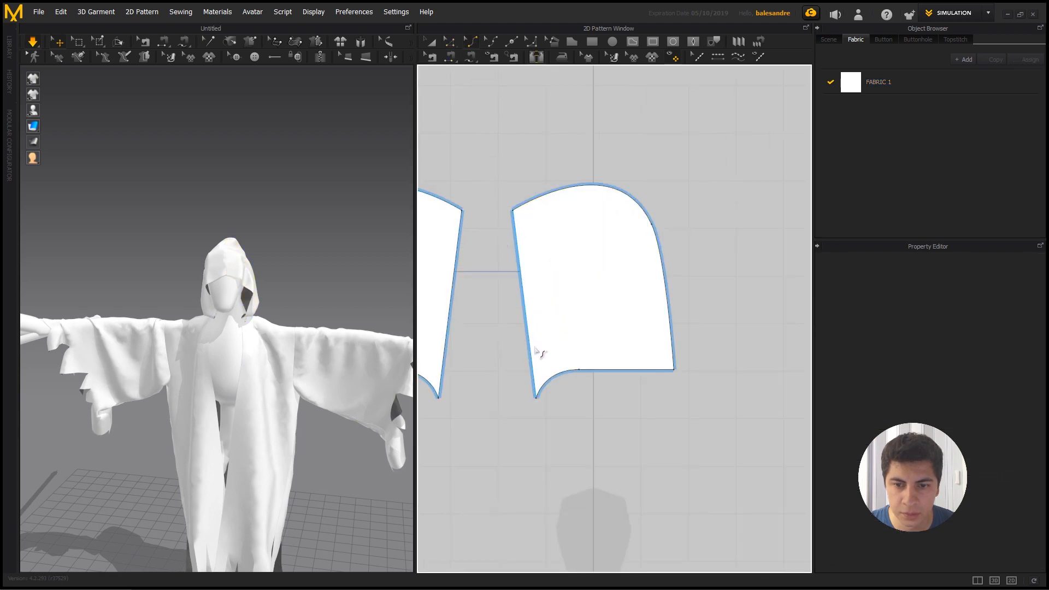
left_click_drag(531, 347, 538, 349)
left_click(525, 314)
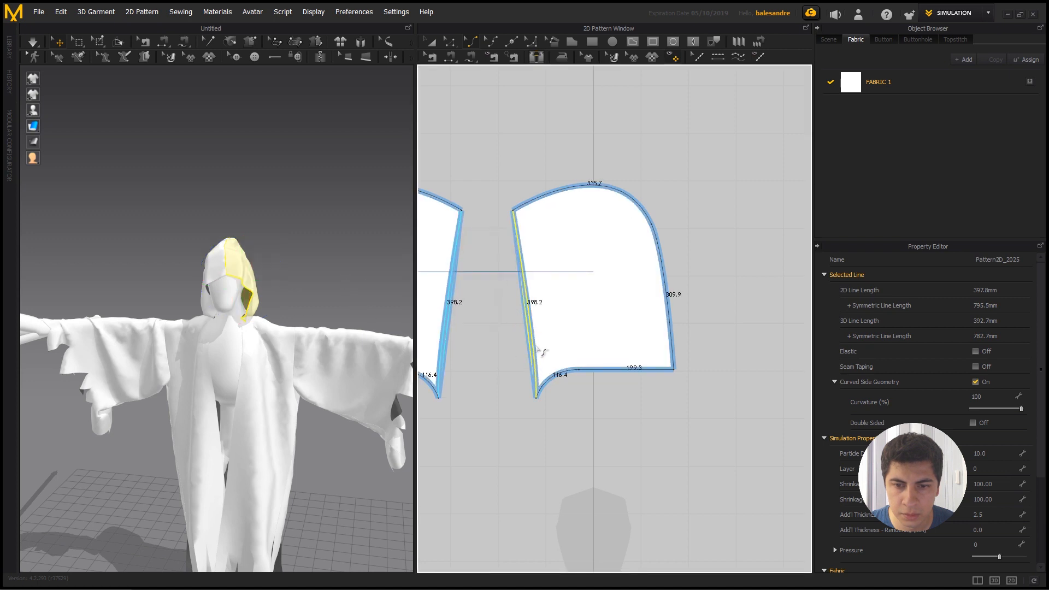
- Simulate the garment with the curved hood edge and check the hood from the side and front
key("space")
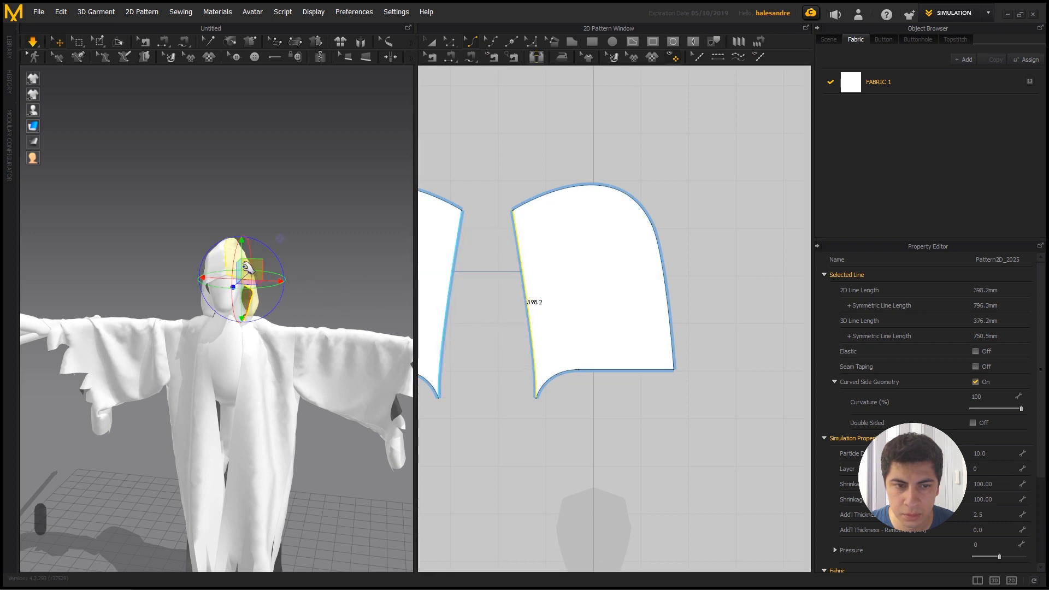
right_click_drag(263, 225, 206, 226)
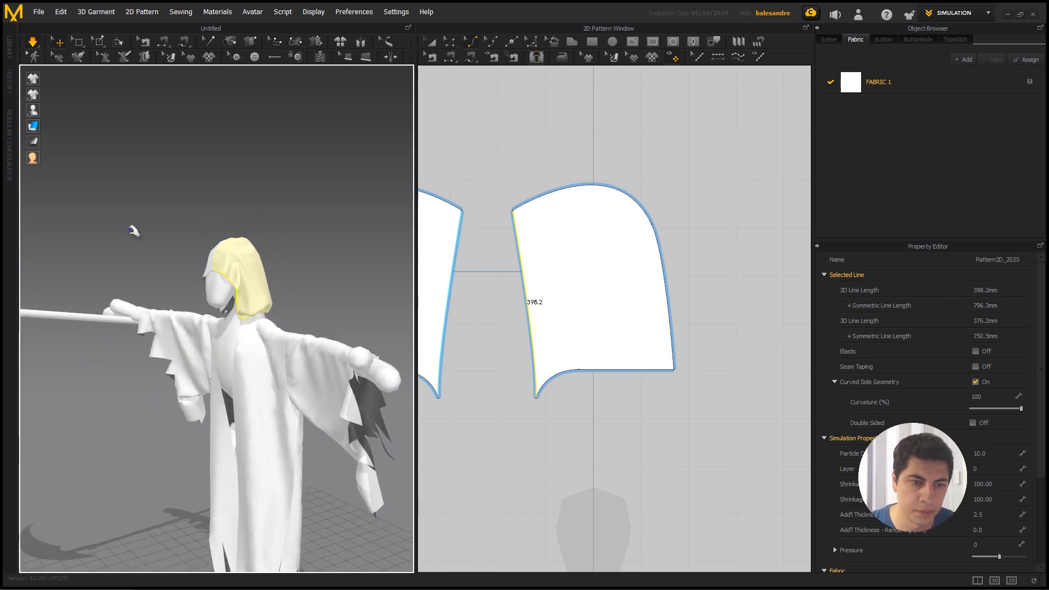
right_click_drag(134, 231, 220, 233)
scroll(229, 239, "down", 4)
middle_click_drag(233, 241, 262, 197)
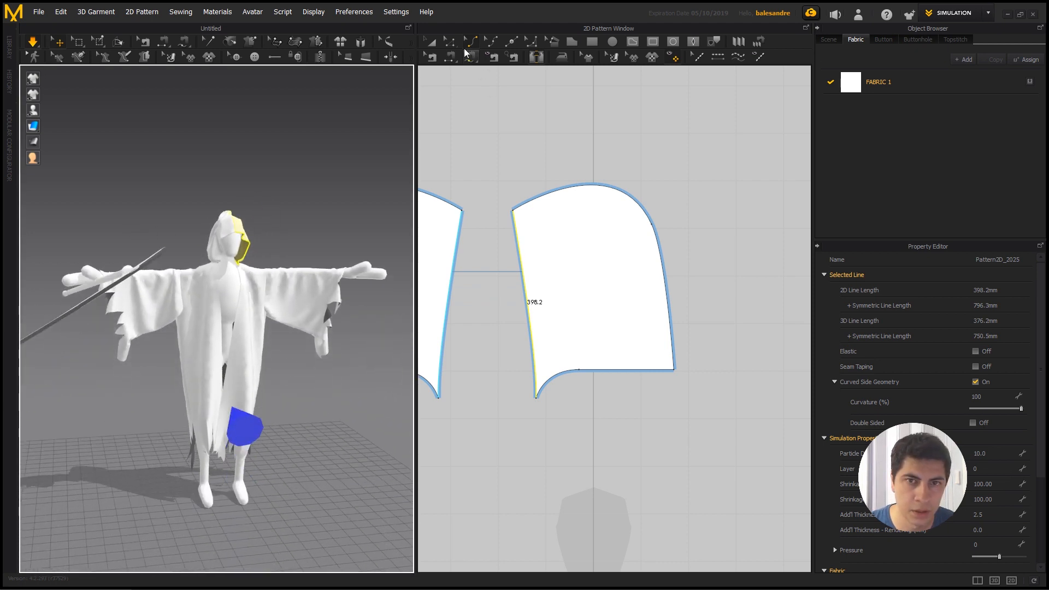
- Set the color of FABRIC 1 to Gray 2
key("a")
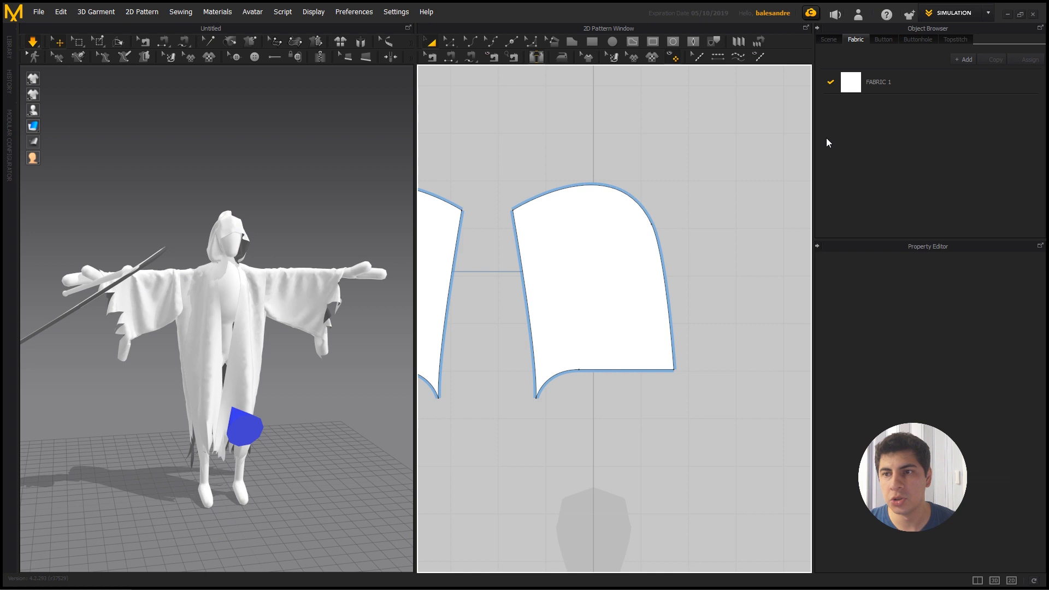
left_click(883, 79)
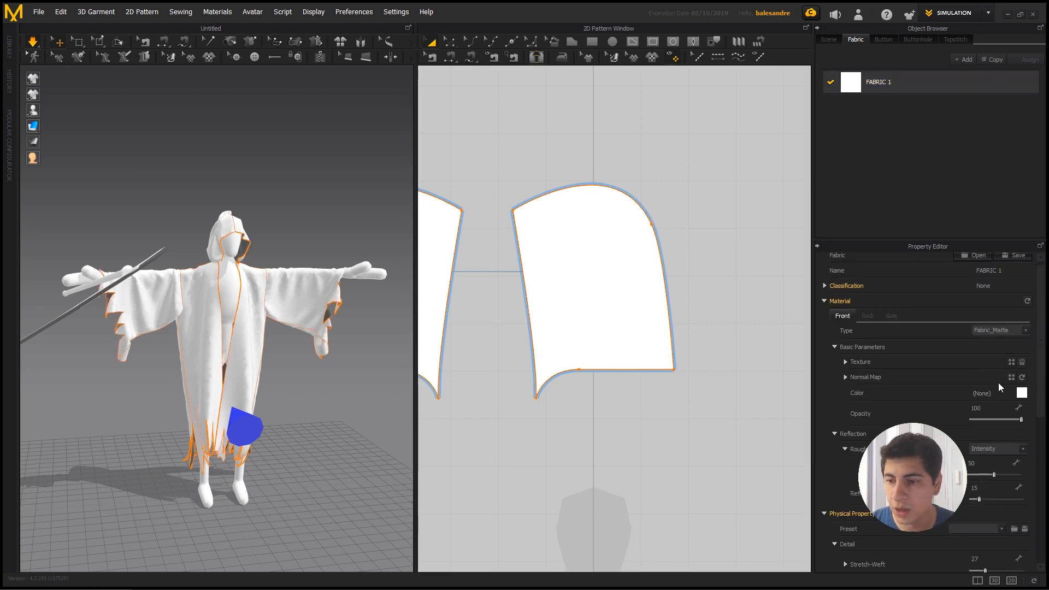
left_click(1022, 393)
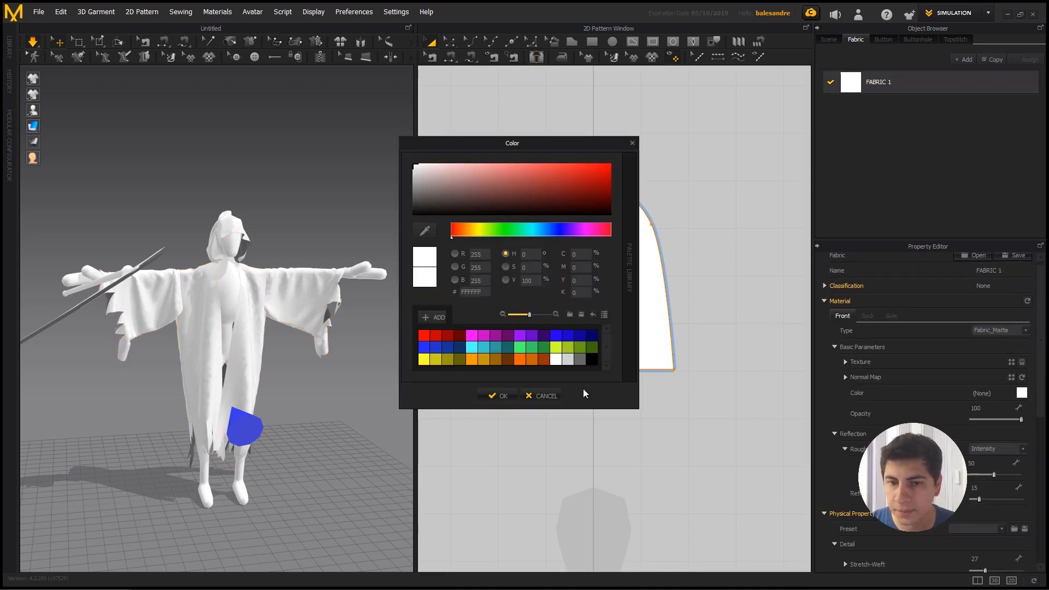
left_click(581, 362)
left_click(508, 396)
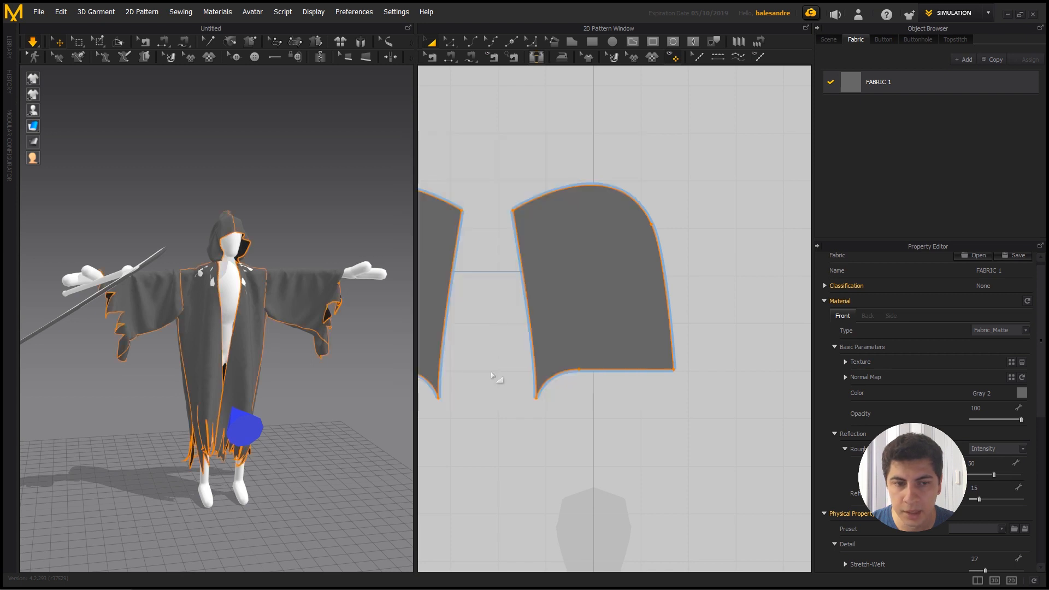
- Undo the accidental shift of the front panel and start the simulation to drape the gray robe
left_click(281, 216)
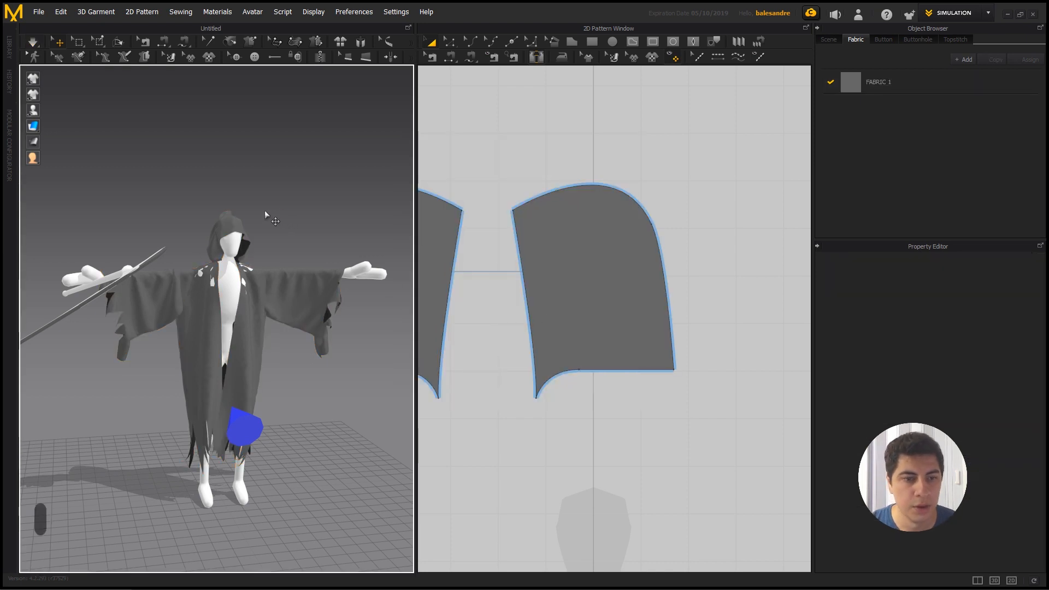
right_click_drag(254, 287, 243, 274)
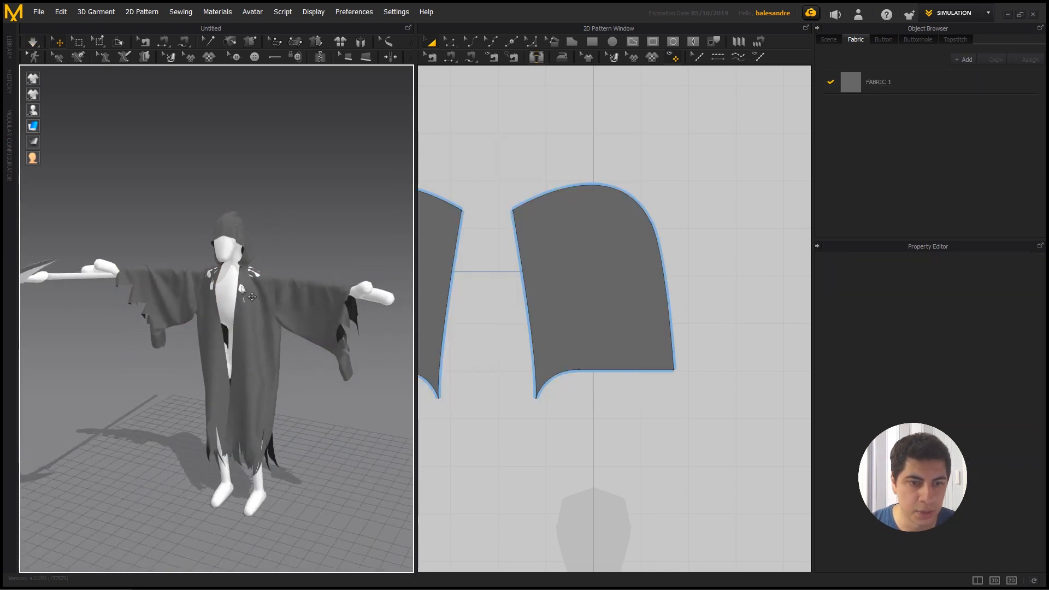
left_click(243, 274)
left_click_drag(244, 273, 244, 269)
key("ctrl+z")
left_click(264, 254)
key("space")
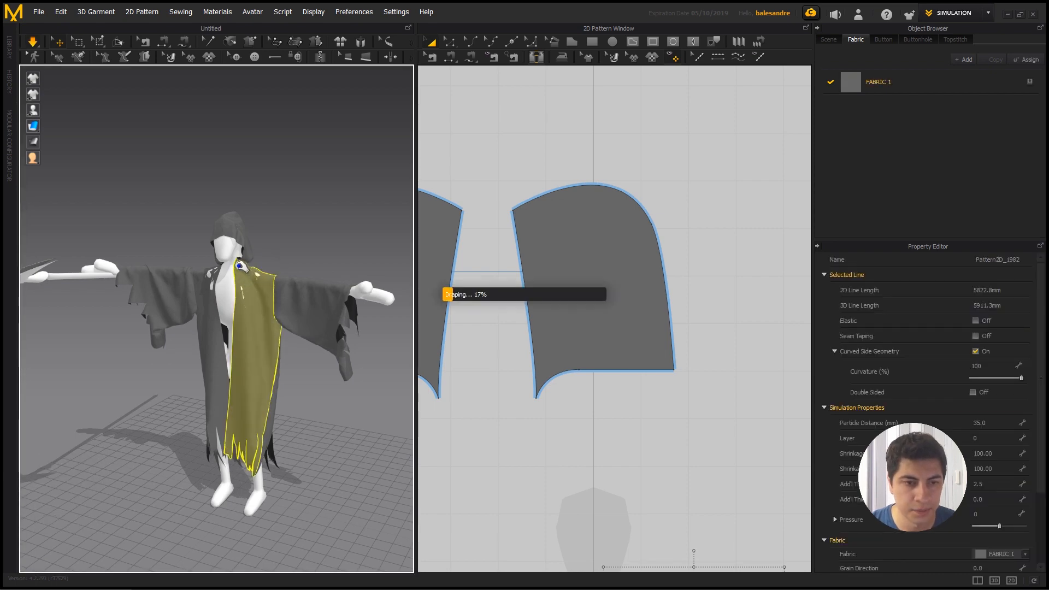
- Pull the front, back and sleeve panels around the shoulders during simulation to settle the robe over the body
left_click(244, 293)
left_click(282, 246)
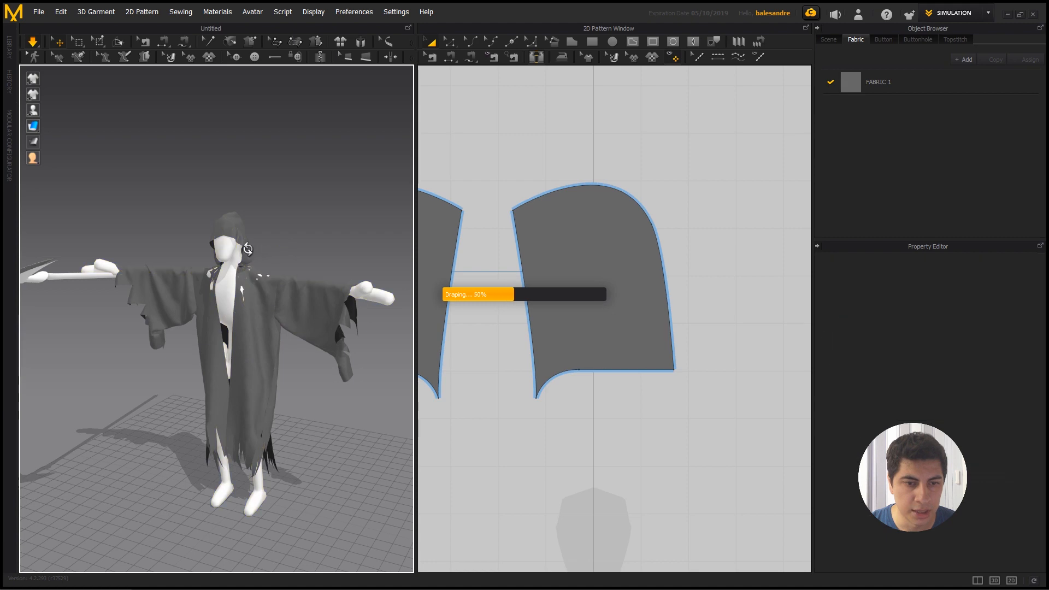
right_click_drag(282, 290, 221, 294)
left_click_drag(218, 295, 172, 296)
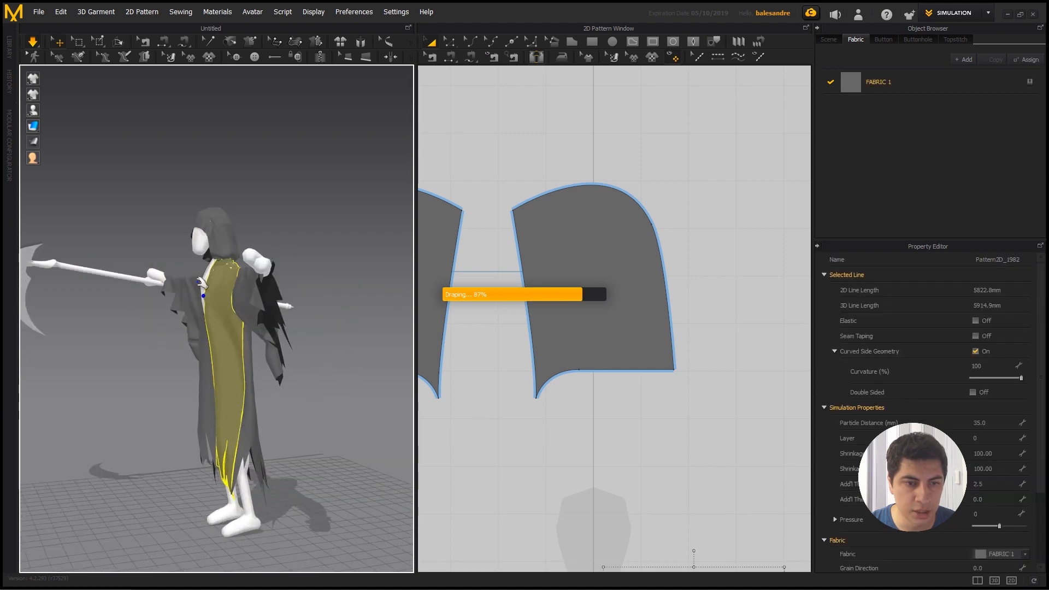
right_click_drag(169, 266, 275, 270)
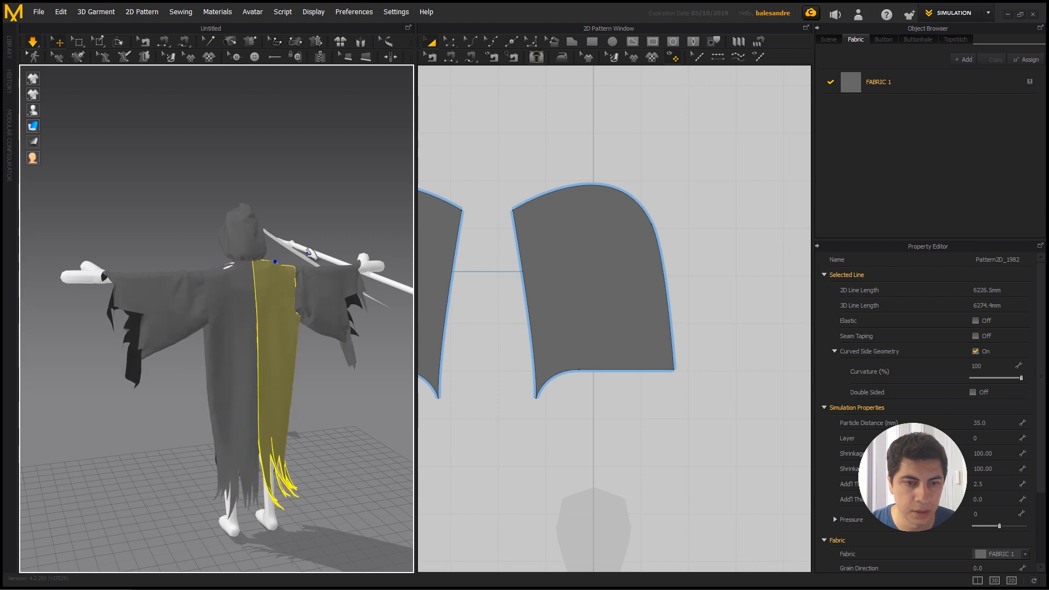
right_click_drag(274, 270, 136, 262)
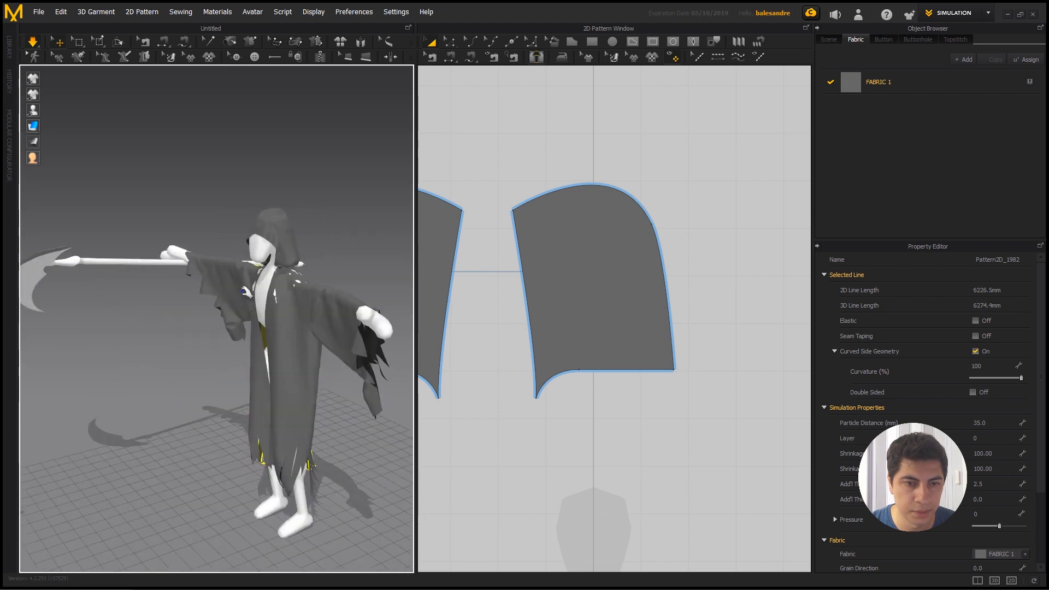
left_click(244, 284)
left_click(250, 296)
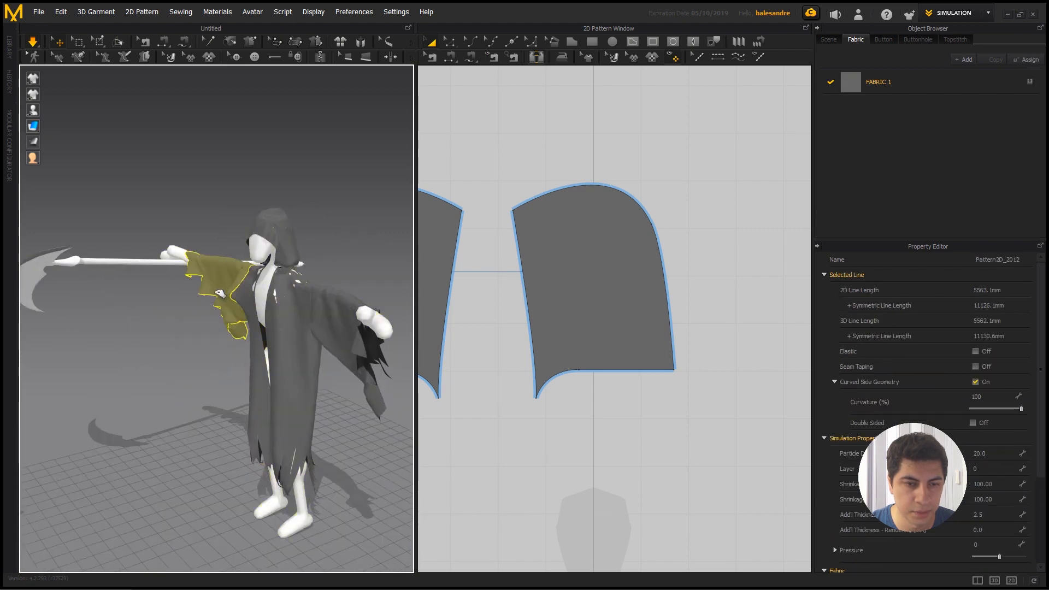
left_click(218, 291)
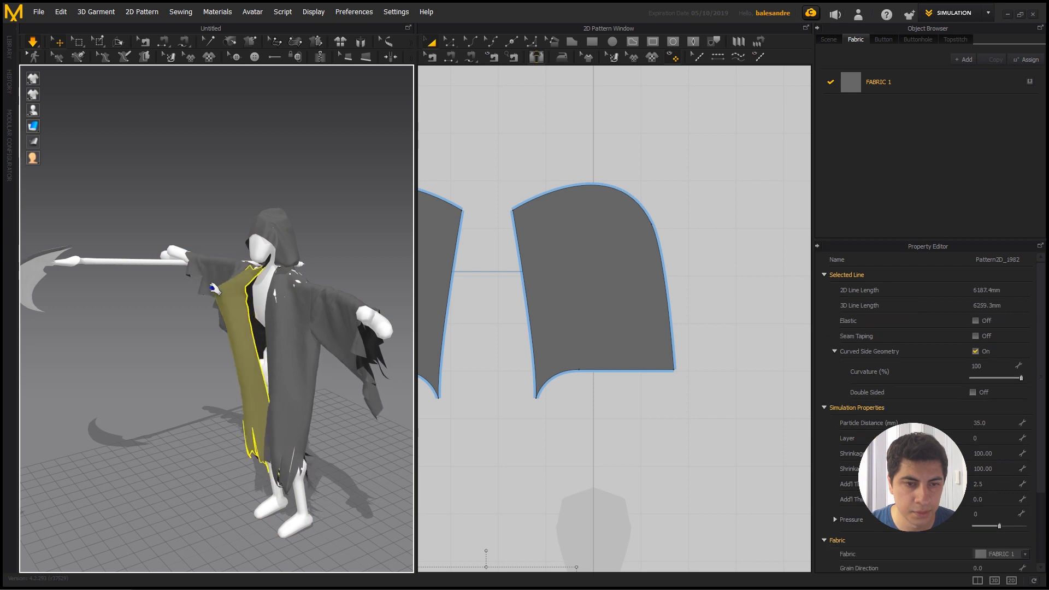
left_click(284, 283)
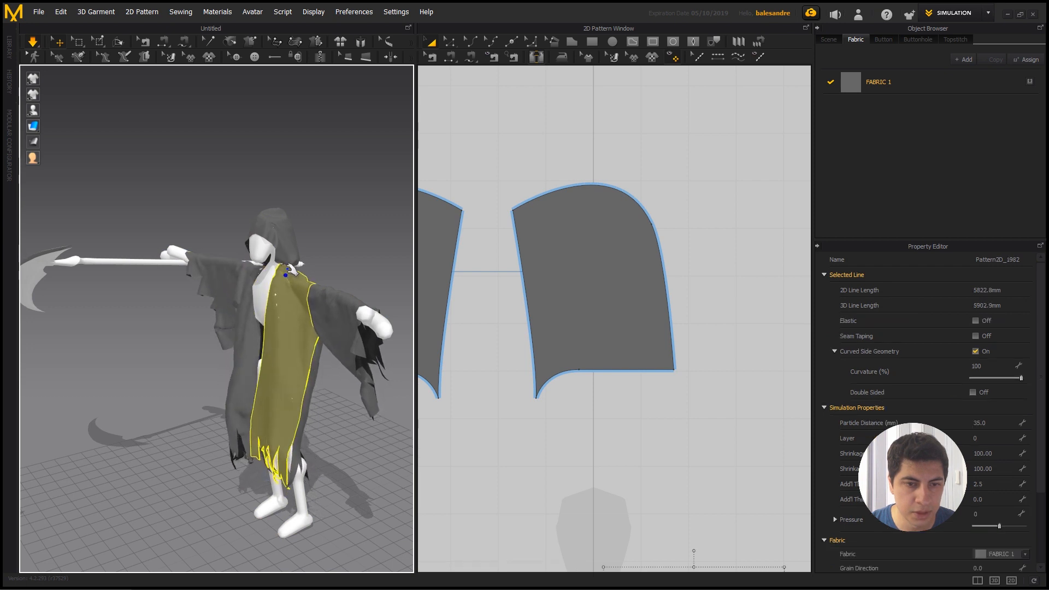
- Set the Wind Controller's strength to 400 and stop the simulation
right_click_drag(308, 349, 308, 347)
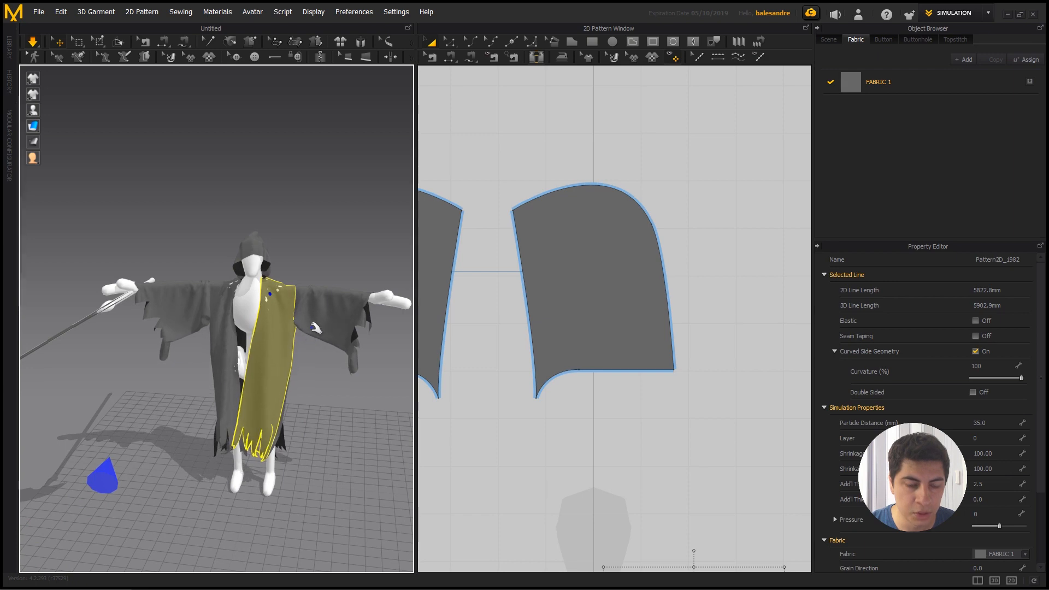
scroll(563, 269, "down", 3)
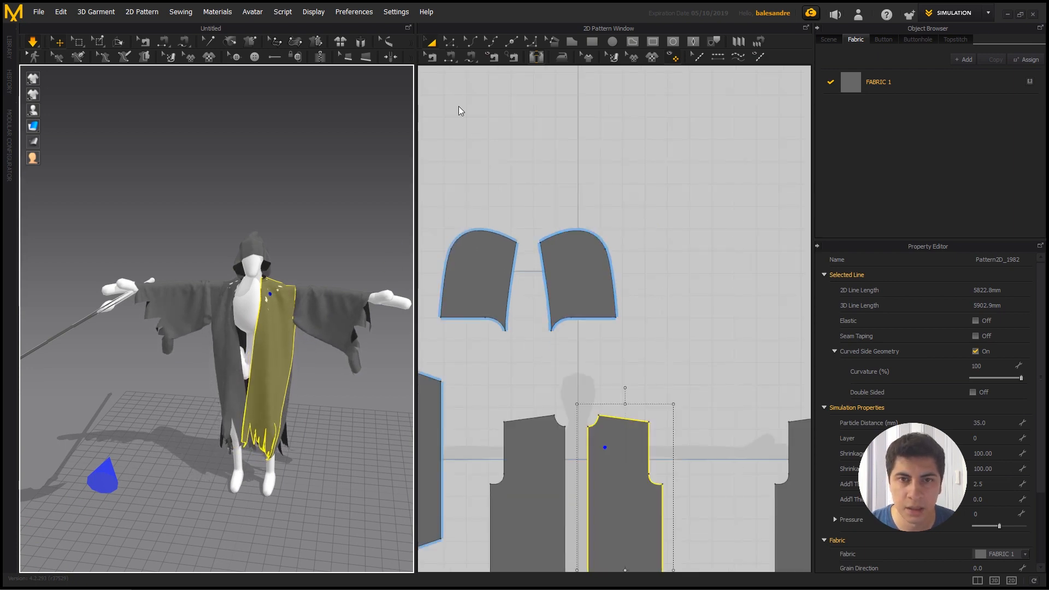
left_click(460, 111)
scroll(240, 276, "down", 3)
right_click_drag(298, 271, 24, 403)
left_click(76, 382)
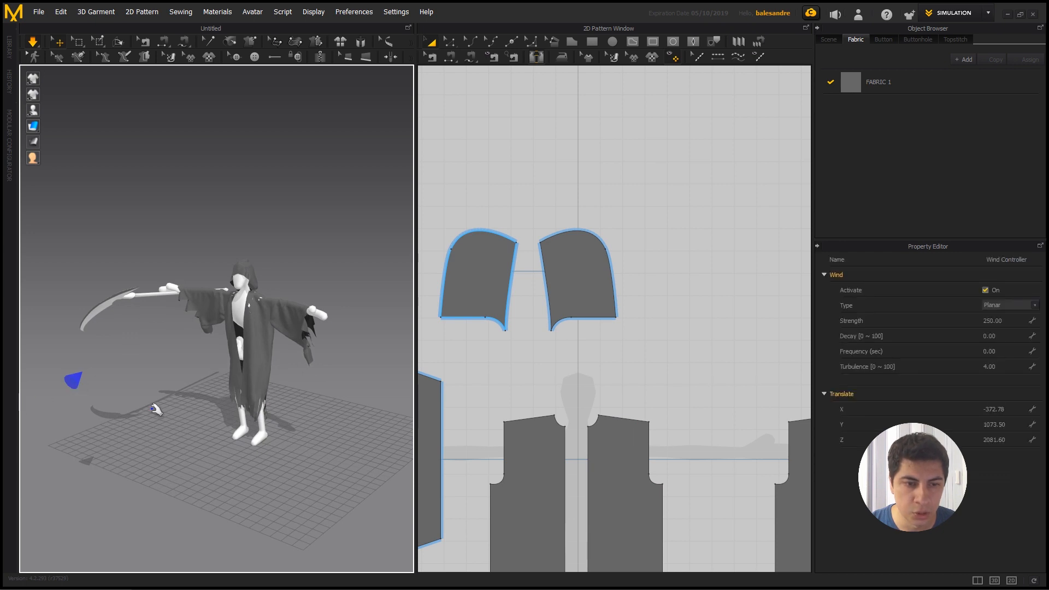
left_click(1009, 321)
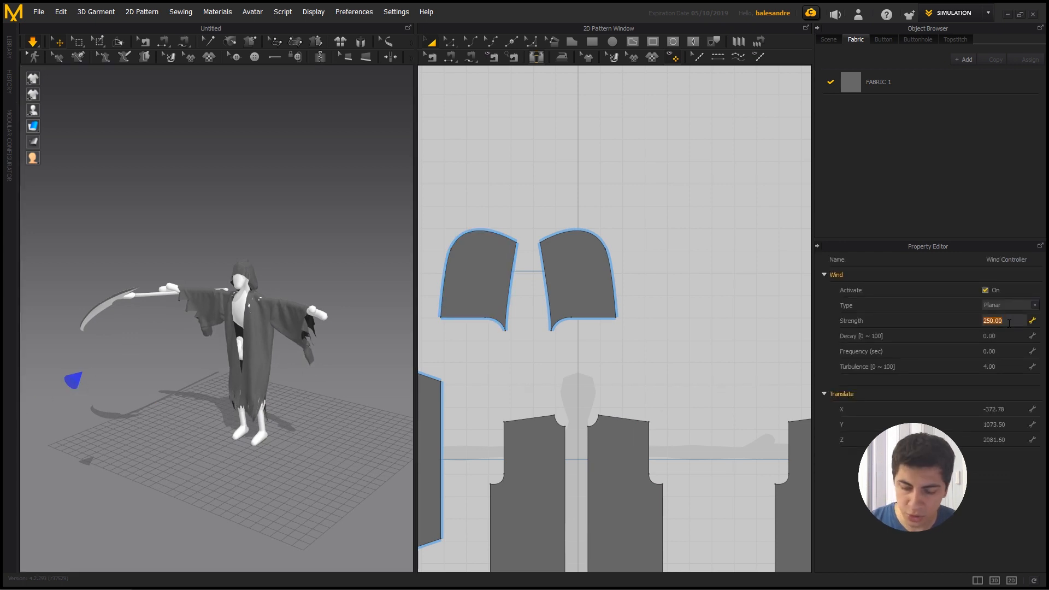
type("400")
key("Return")
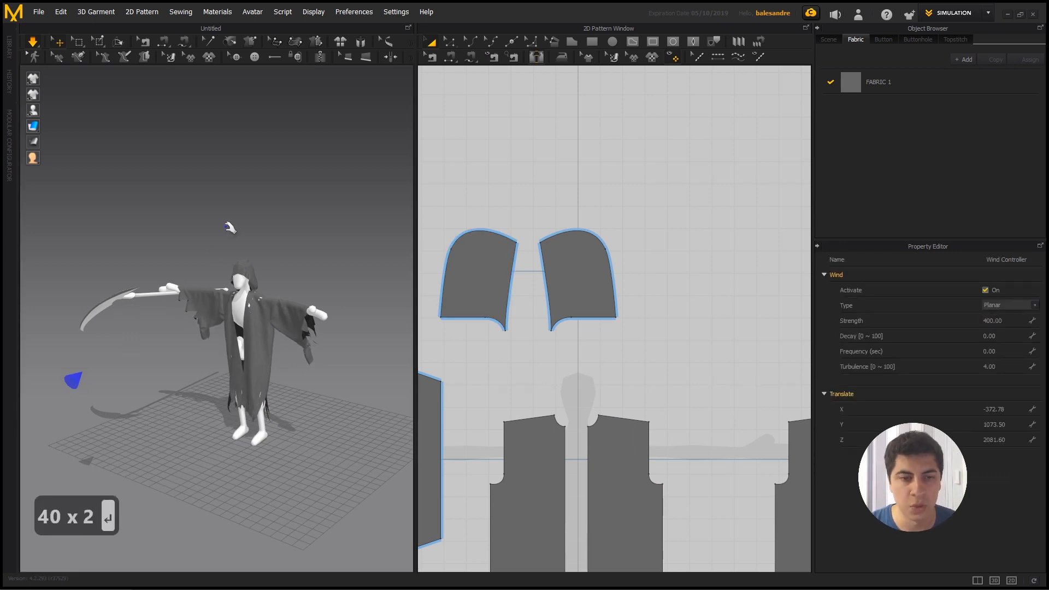
left_click(229, 228)
right_click_drag(254, 237, 217, 228)
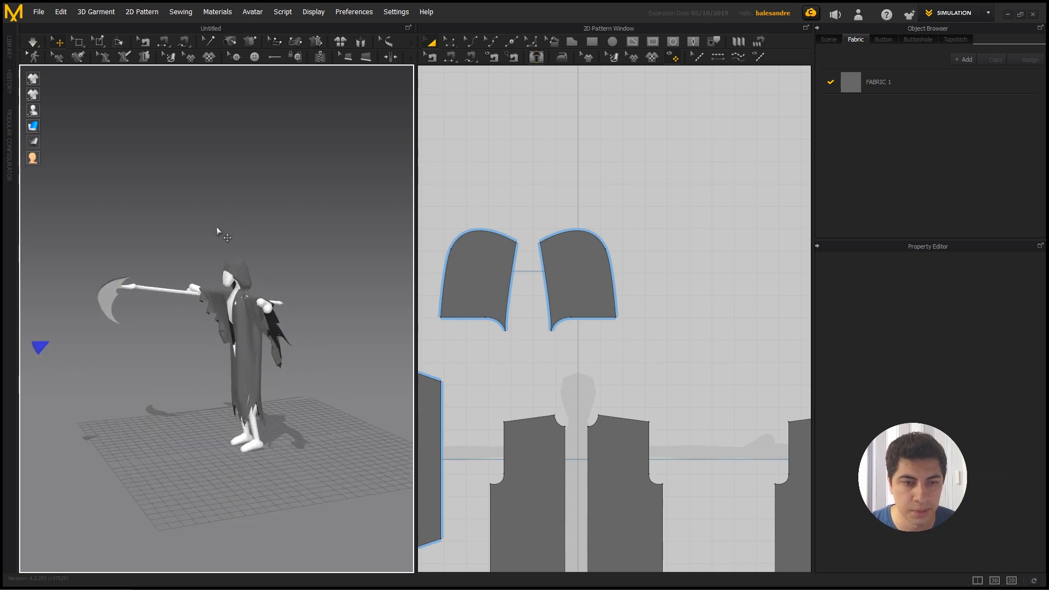
- Set the gravity in the scene's Simulation Property to -6000
left_click(819, 39)
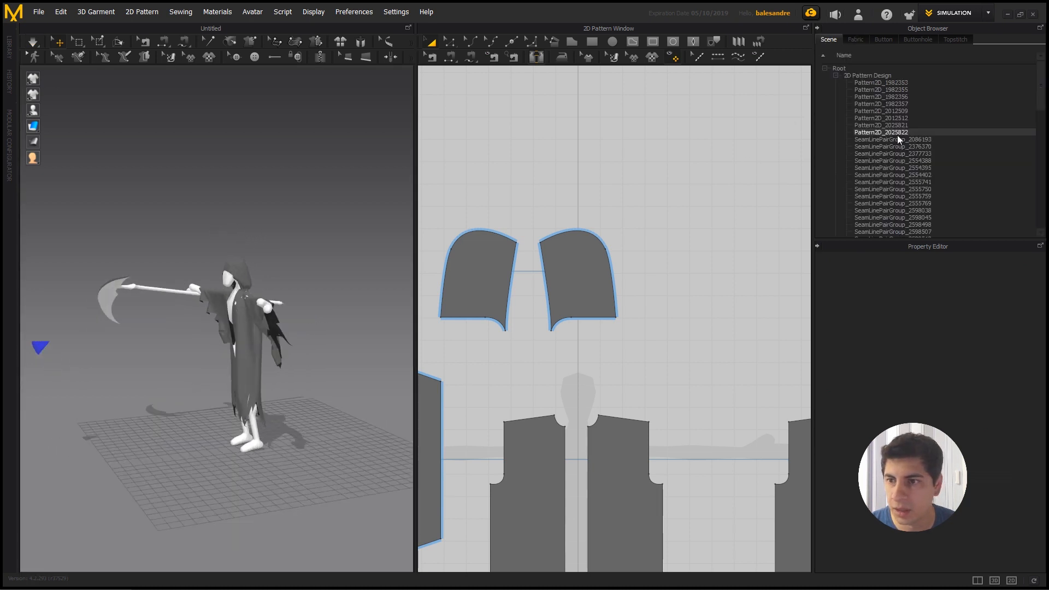
left_click(835, 76)
left_click(836, 90)
left_click(836, 89)
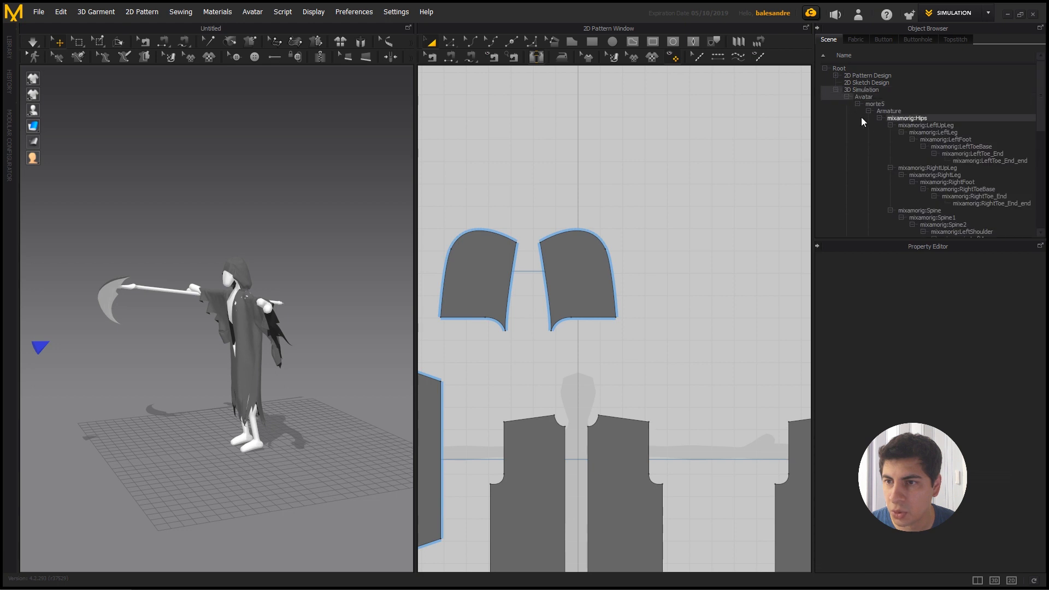
left_click(855, 104)
left_click(874, 140)
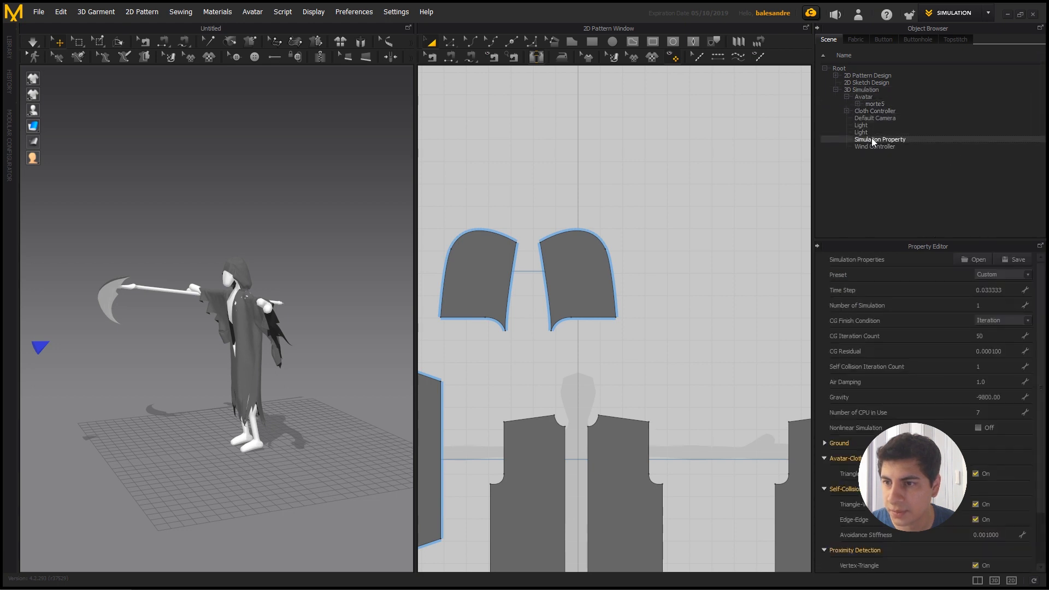
left_click(1009, 398)
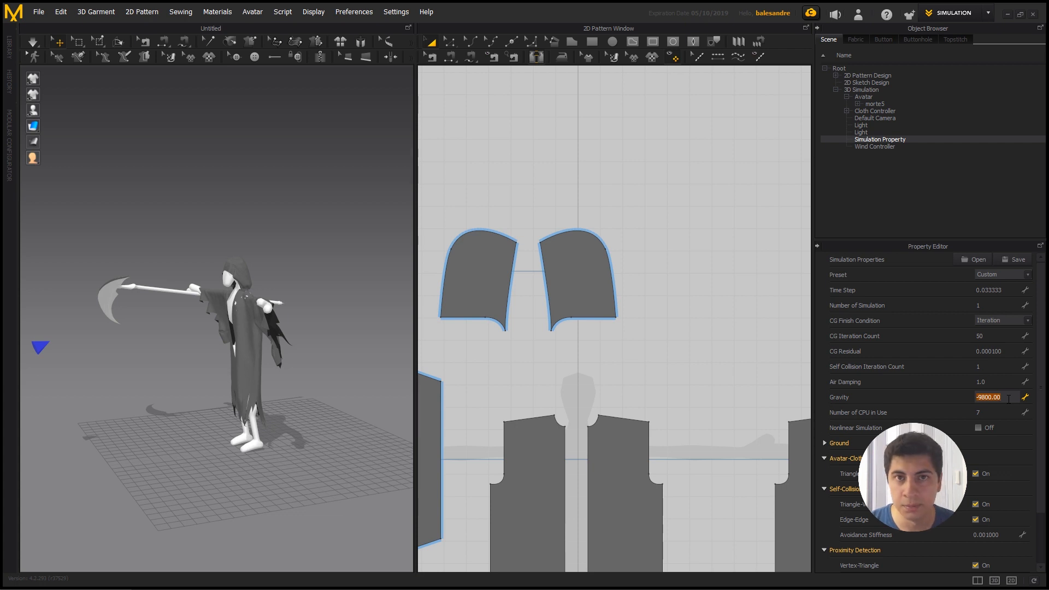
type("-")
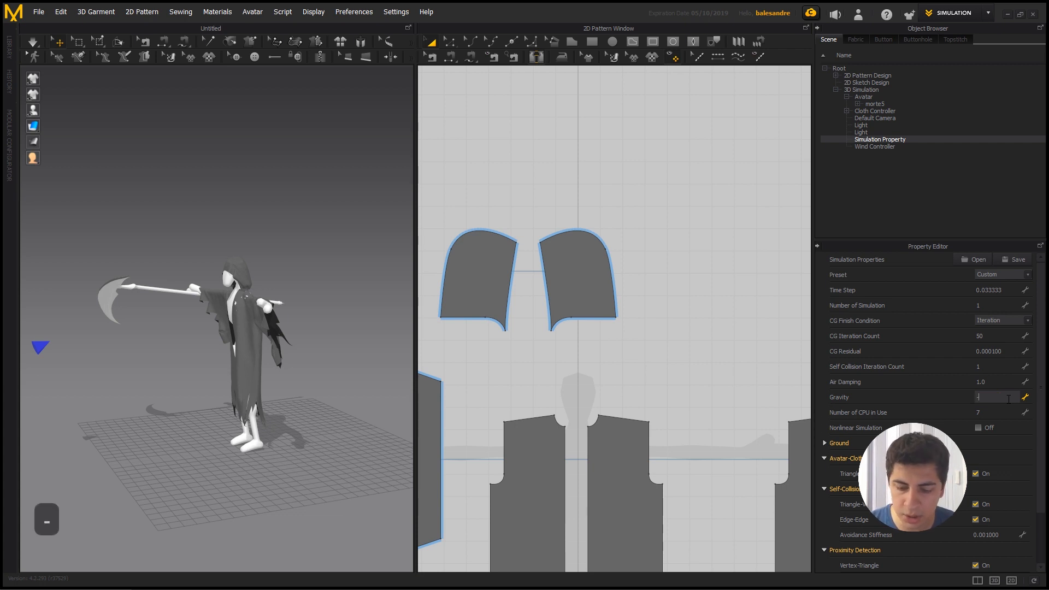
type("6")
key("Return")
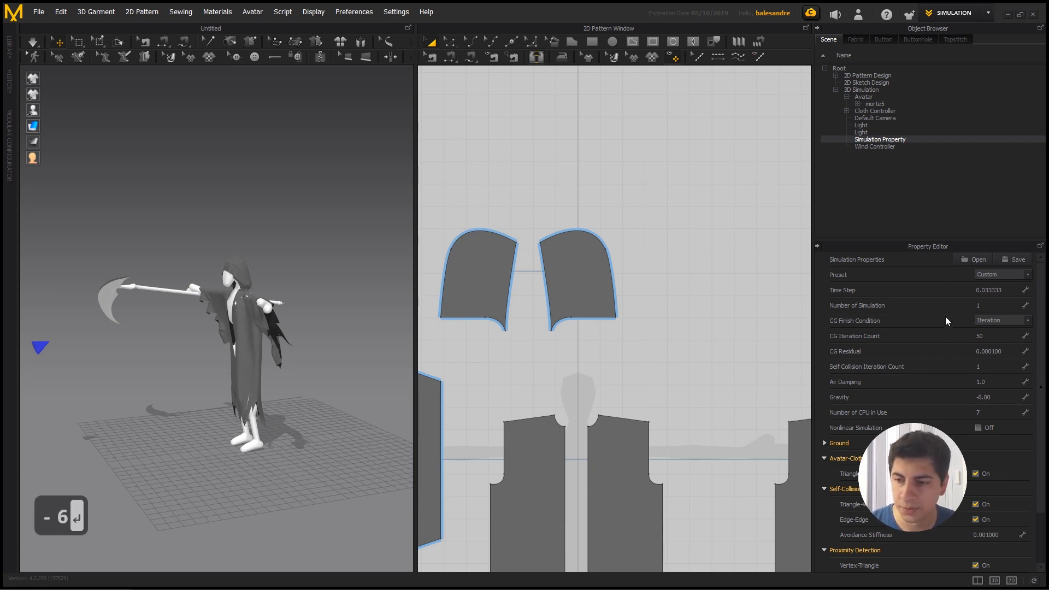
left_click(1005, 399)
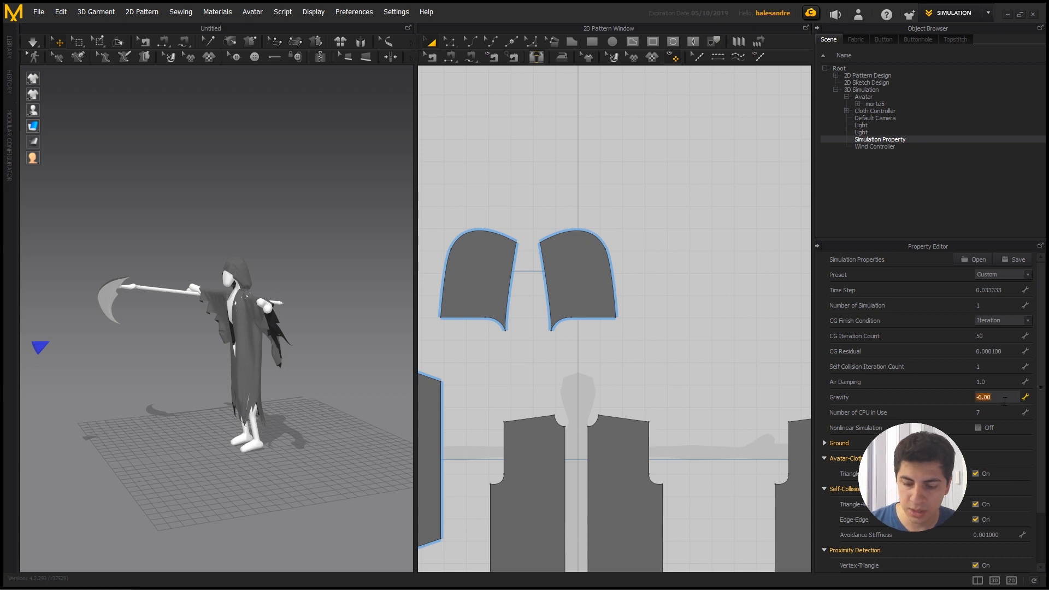
type("-600")
key("Return")
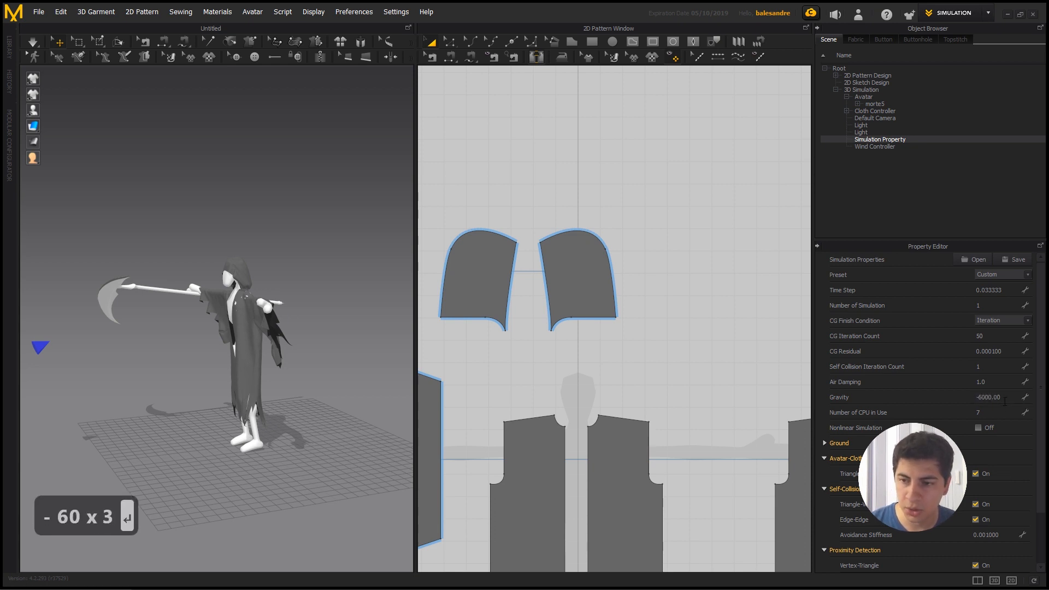
- Simulate the robe with the reduced gravity and check its drape from the front
left_click(156, 254)
key("space")
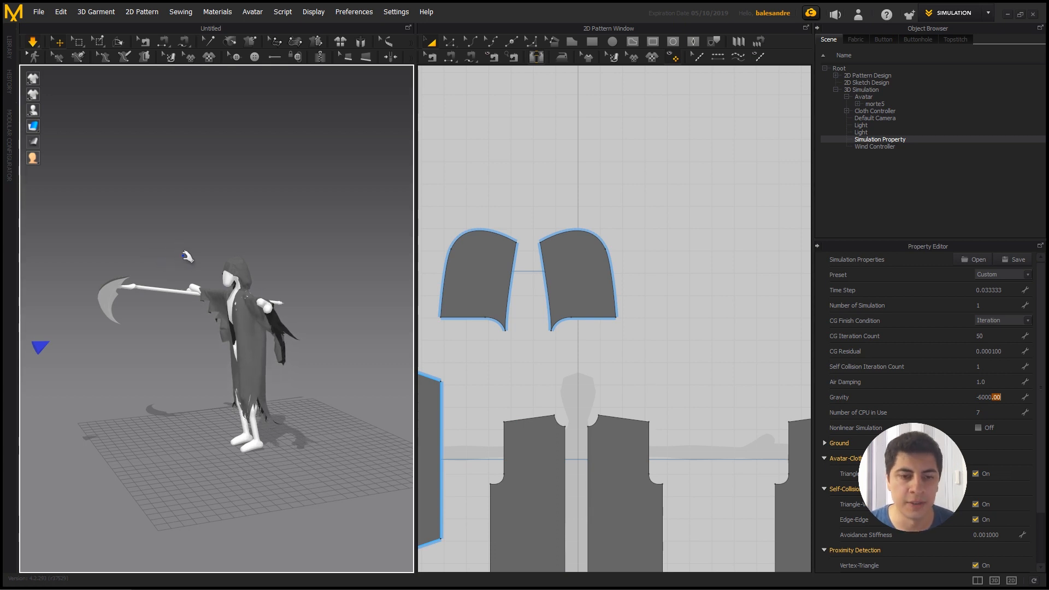
right_click_drag(192, 257, 245, 256)
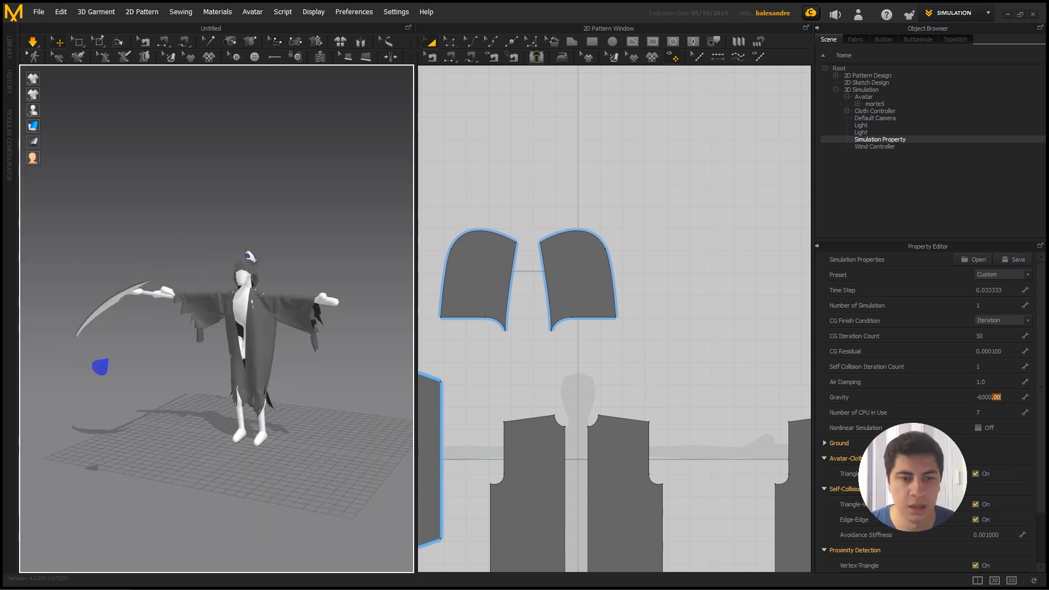
- Switch to the Animation workspace and record the garment simulation over the avatar's walking motion
left_click(989, 14)
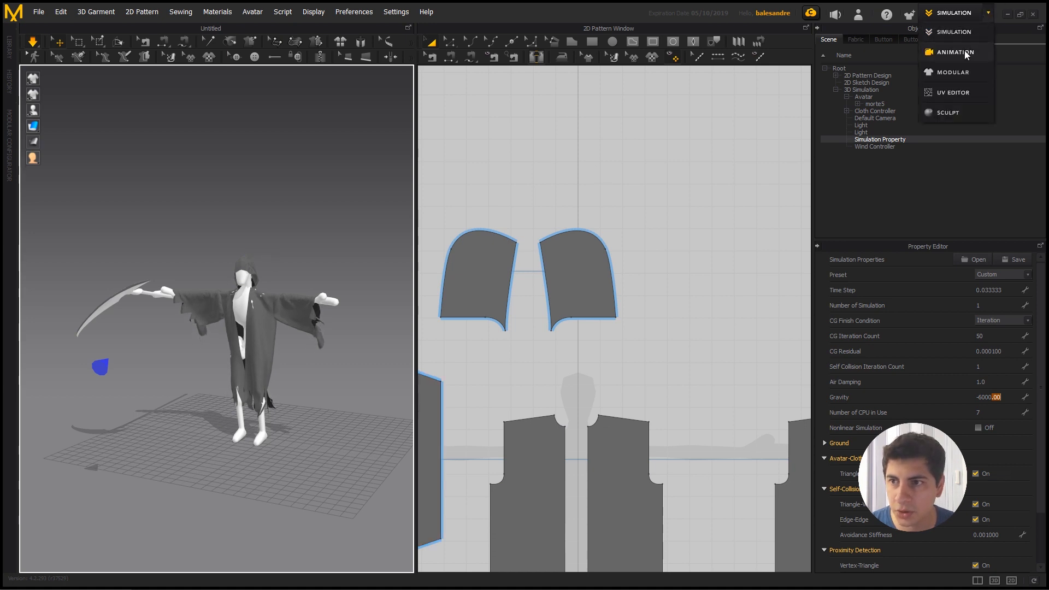
left_click(964, 50)
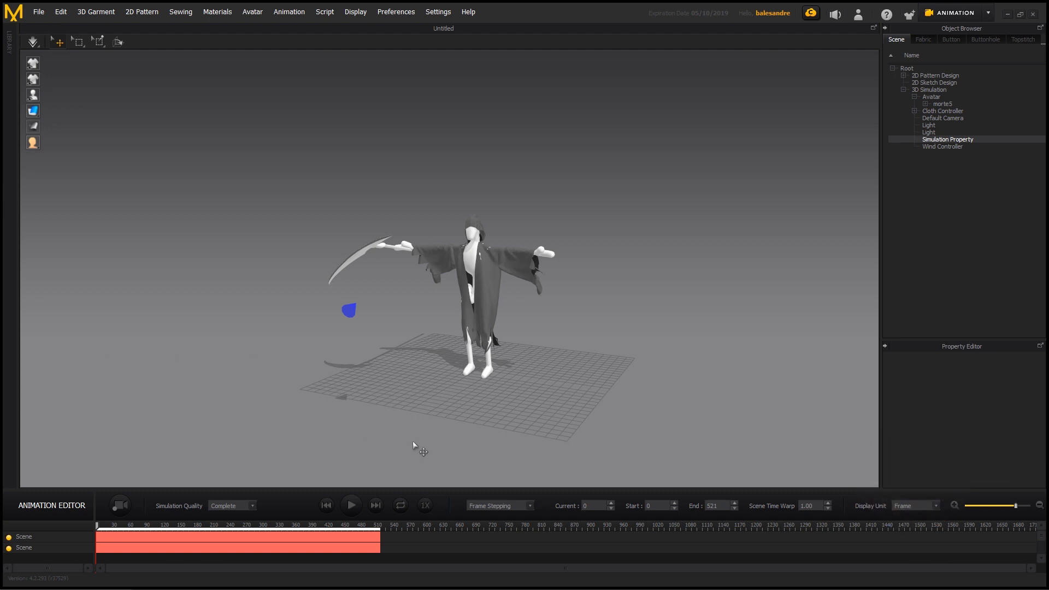
left_click(129, 504)
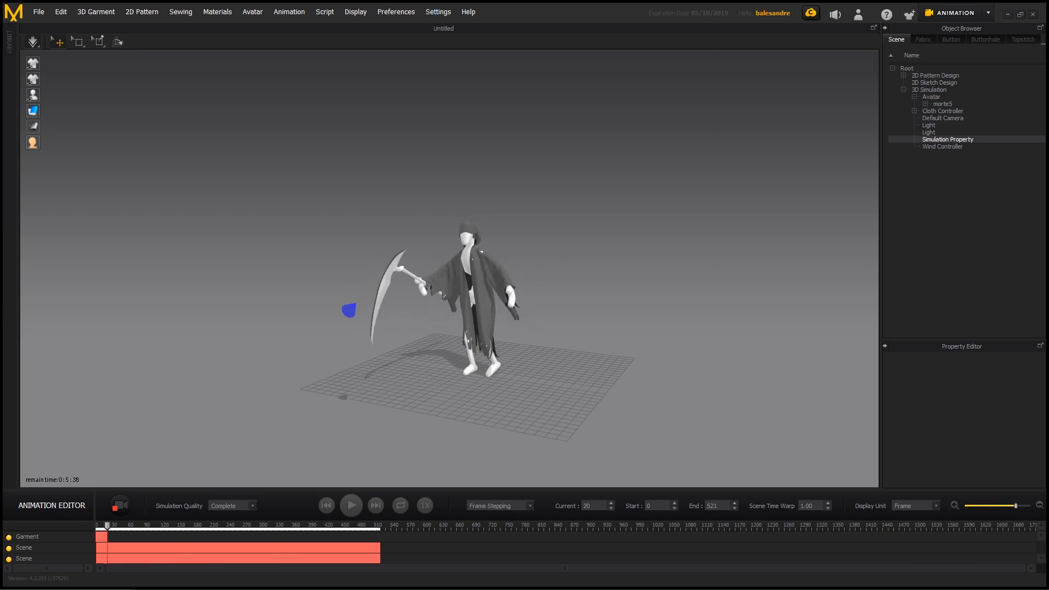
scroll(445, 354, "up", 2)
scroll(446, 355, "down", 5)
middle_click_drag(446, 354, 428, 305)
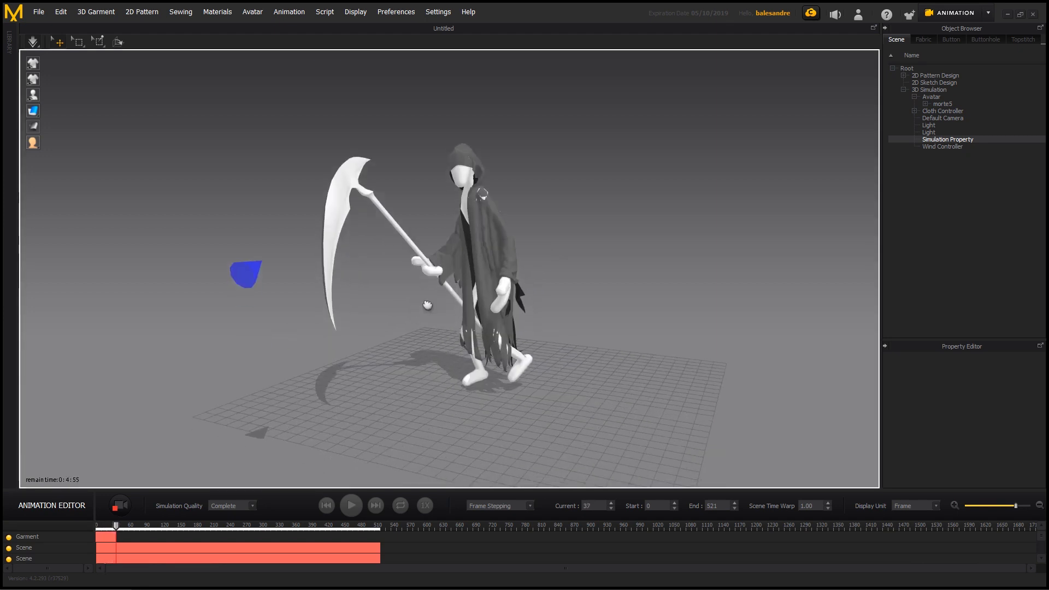
scroll(426, 306, "up", 2)
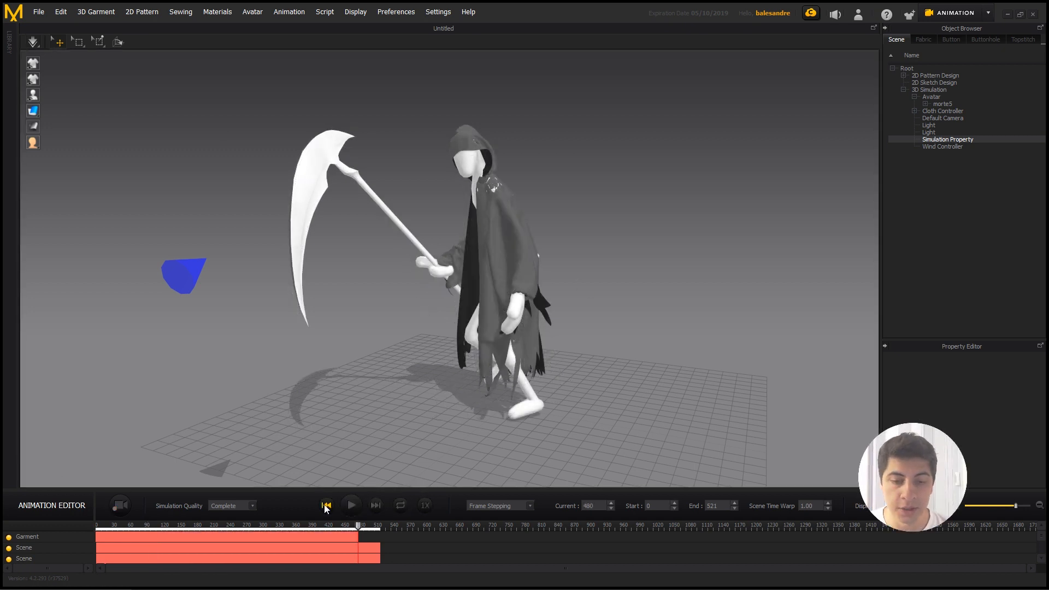
- Play the recorded animation from the first frame, examine the robe from several angles, and return to the start
left_click(327, 506)
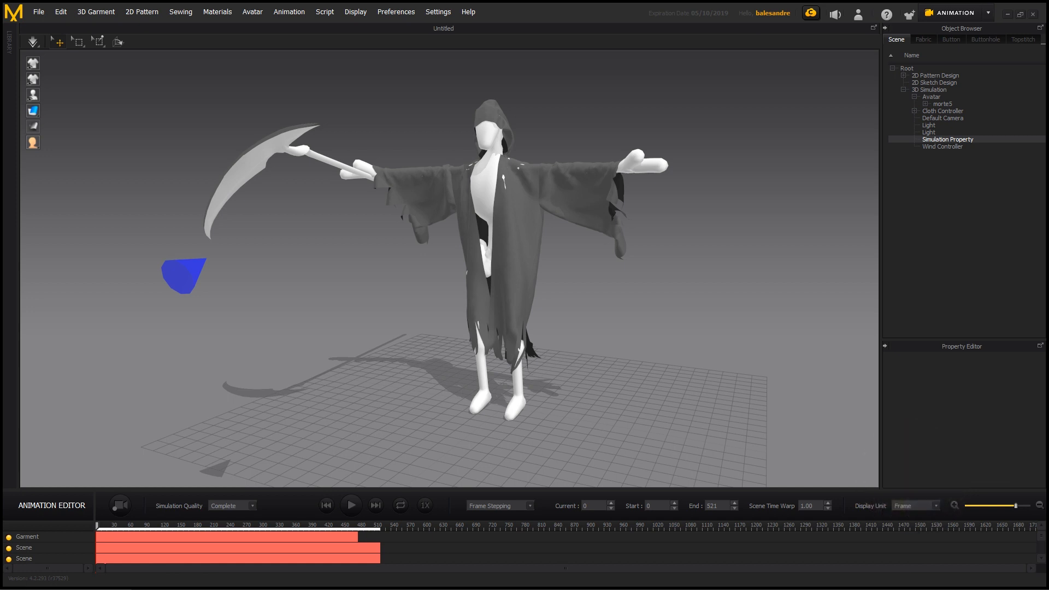
left_click(356, 498)
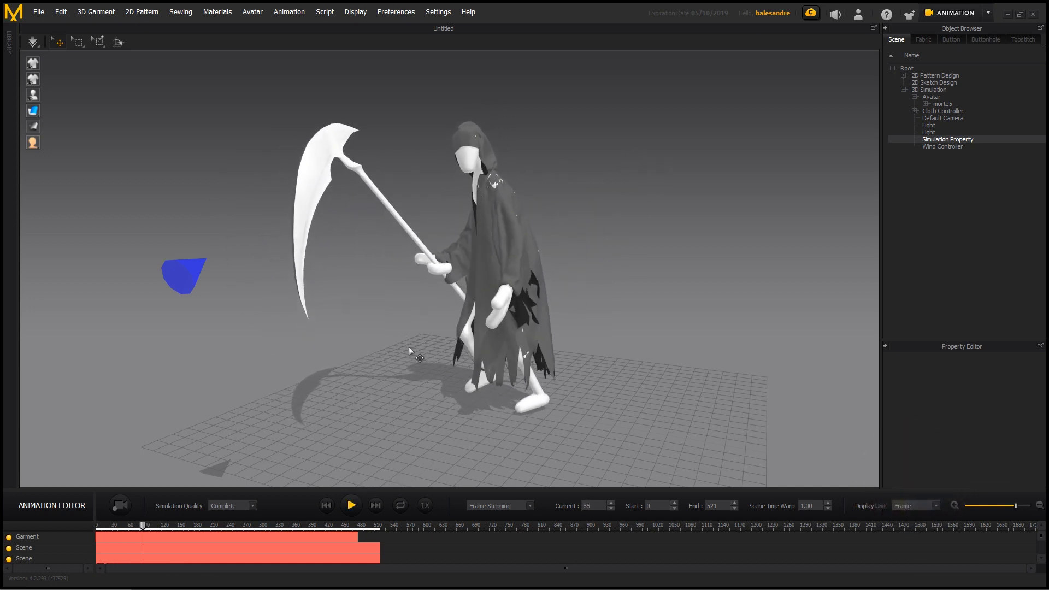
right_click_drag(409, 346, 710, 349)
right_click_drag(623, 357, 544, 353)
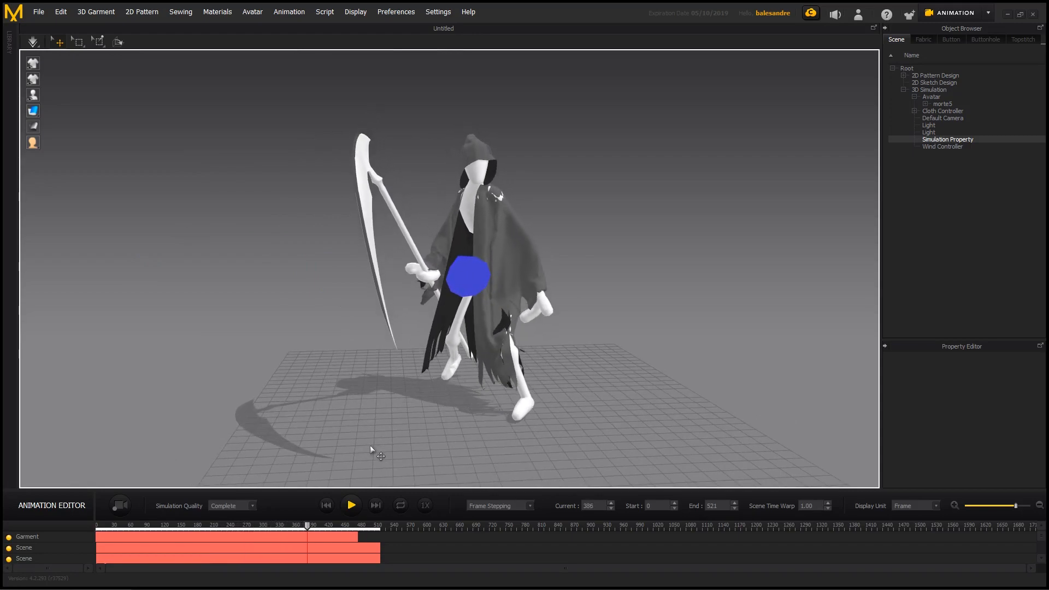
left_click(330, 504)
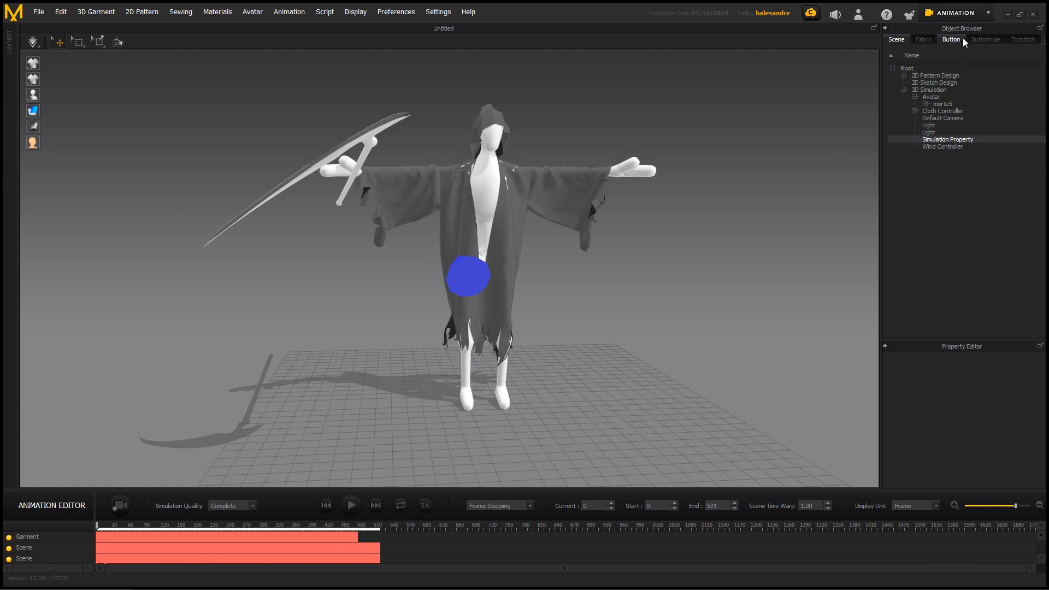
- Switch back to the Simulation workspace and start an Alembic (OGAWA) export of the animated garment
left_click(987, 13)
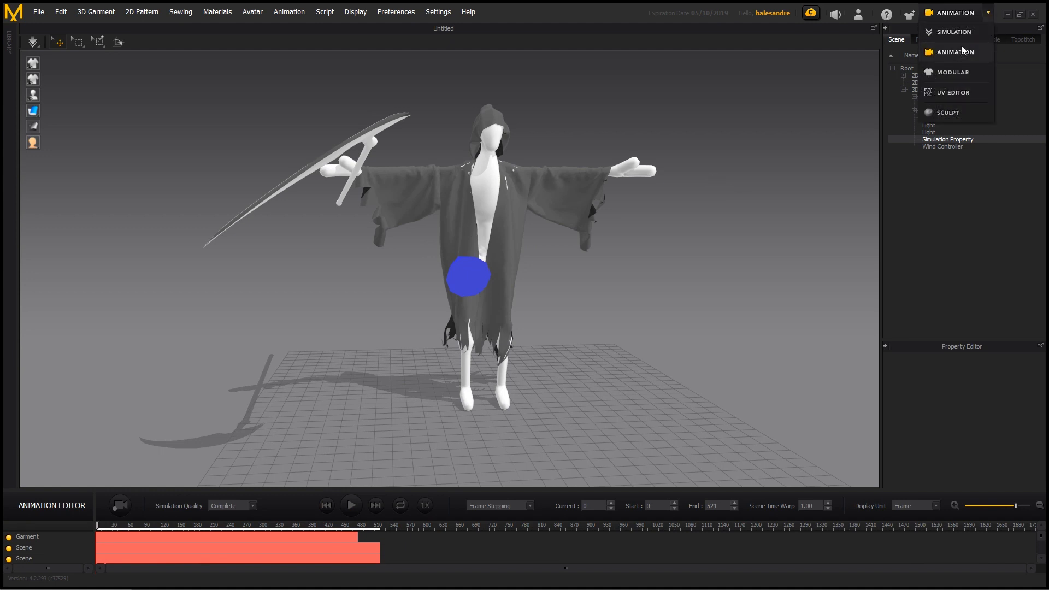
left_click(952, 34)
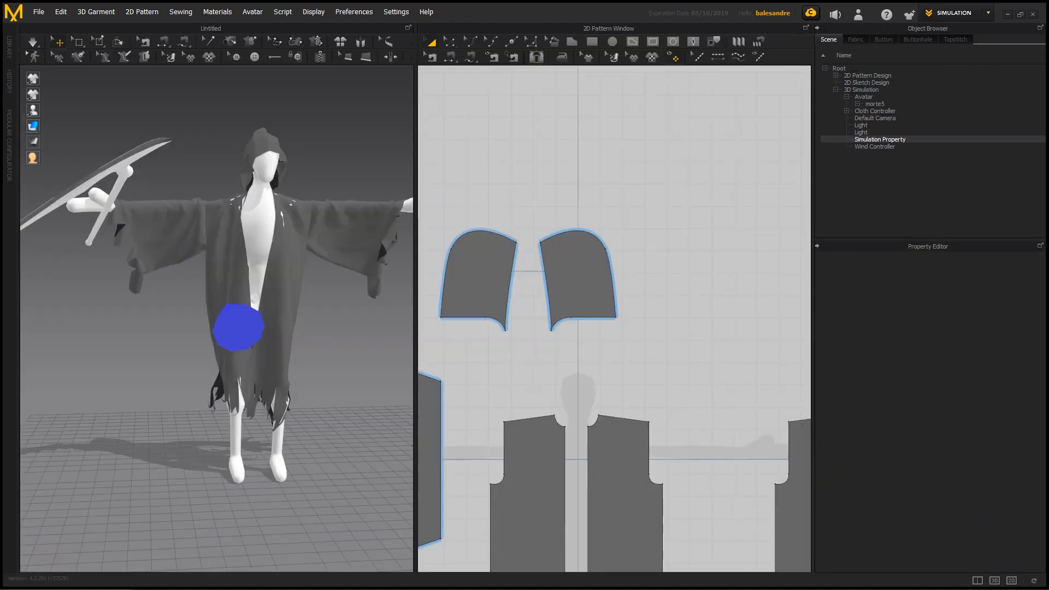
left_click(38, 12)
mouse_move(50, 139)
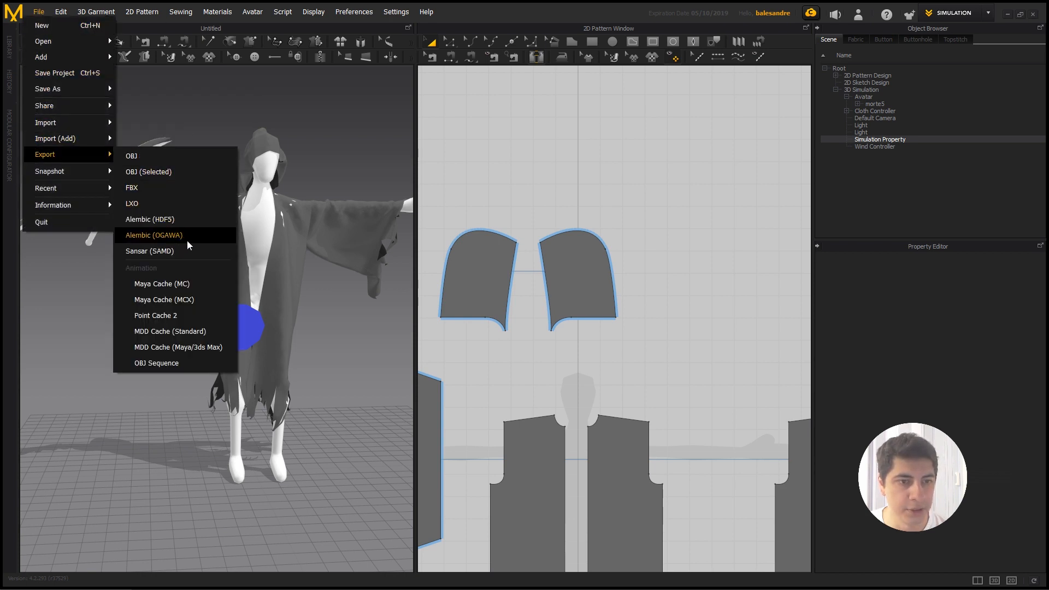
left_click(186, 235)
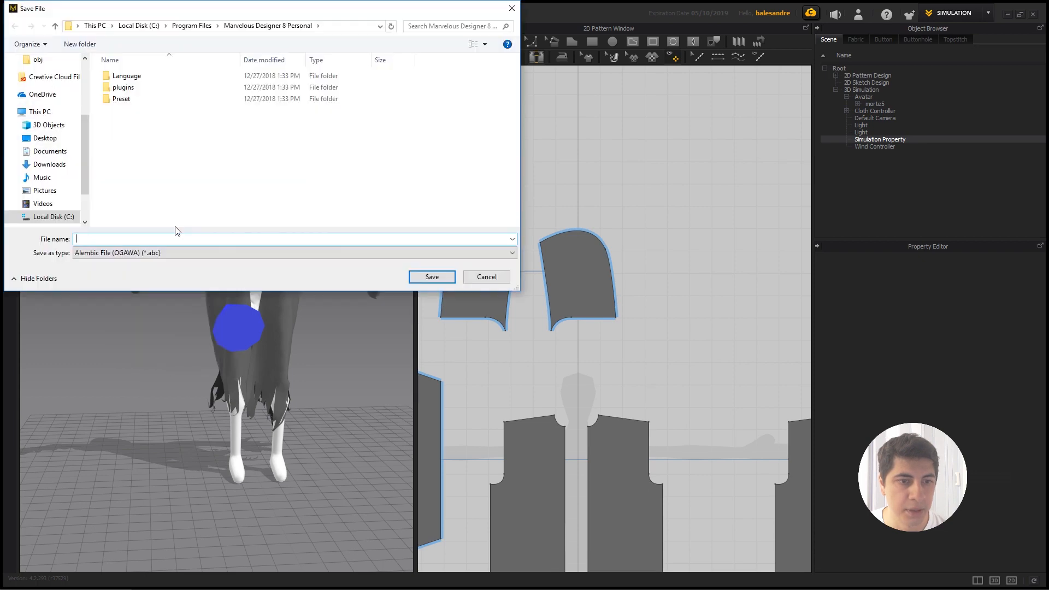
- Name the Alembic file roupa in the morte\obj folder and export it unwelded and thin, at 30 FPS and cm scale
scroll(49, 137, "up", 1)
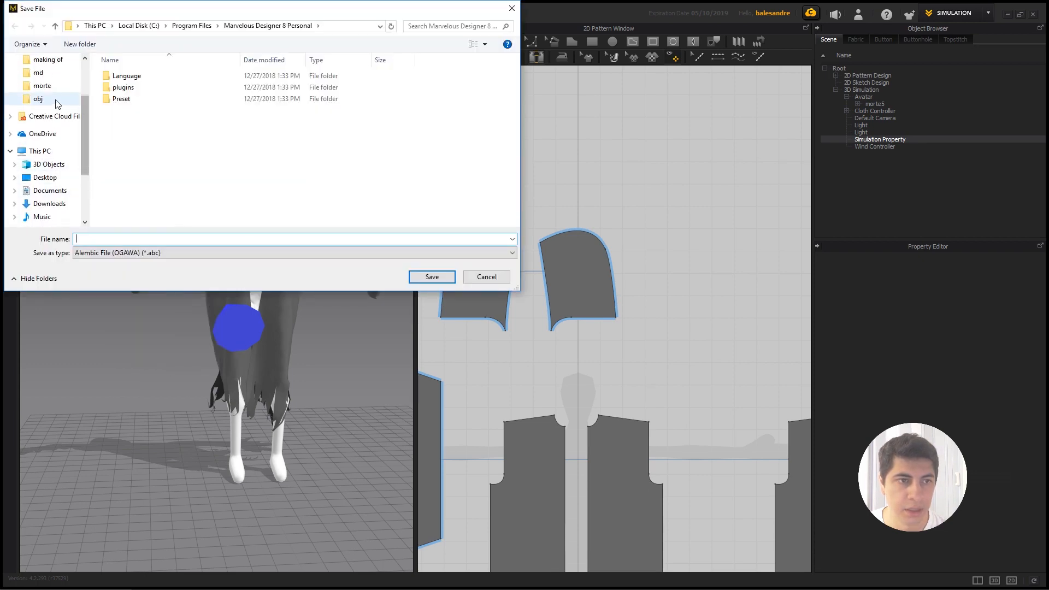
left_click(42, 85)
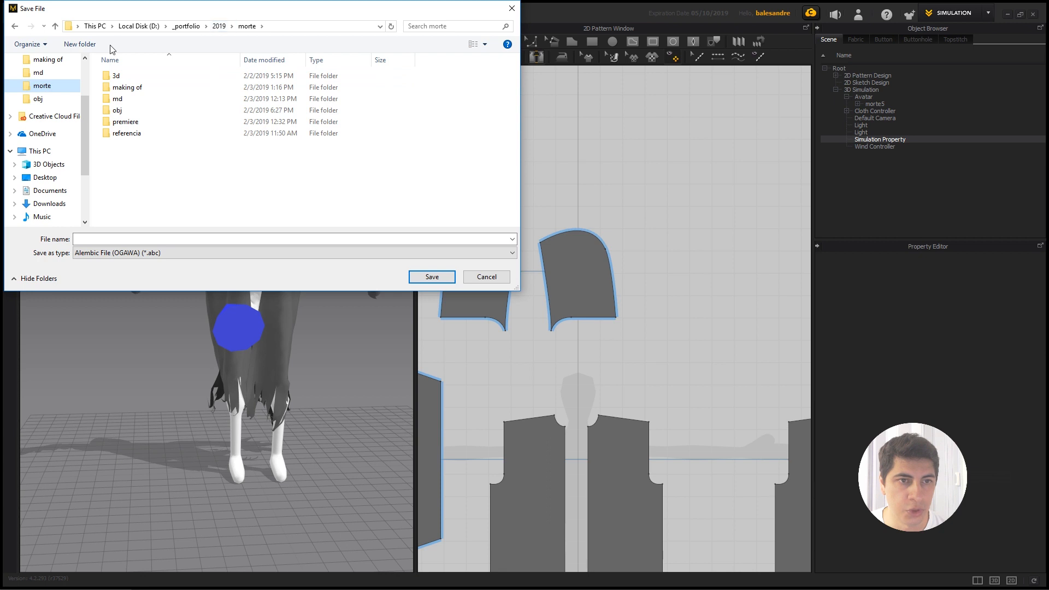
double_click(124, 111)
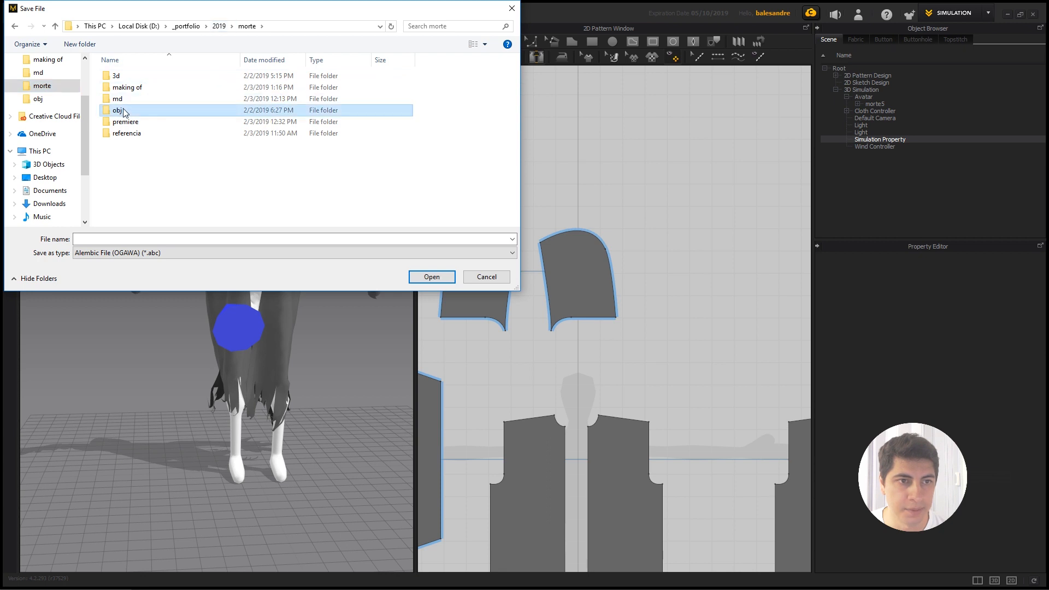
left_click(158, 238)
type("ropu")
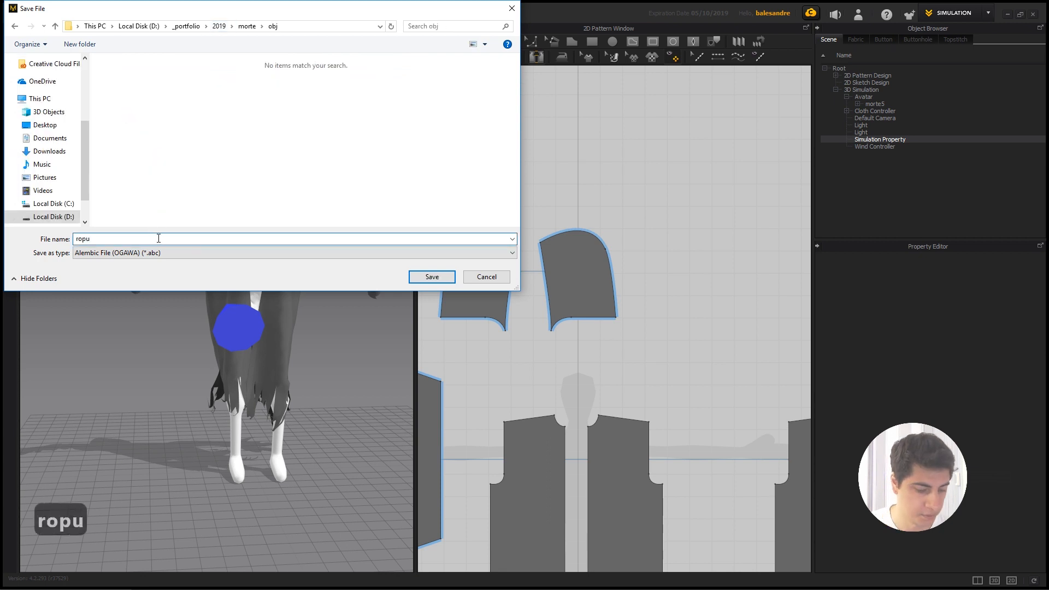
key("BackSpace")
key("BackSpace")
type("upa")
key("Return")
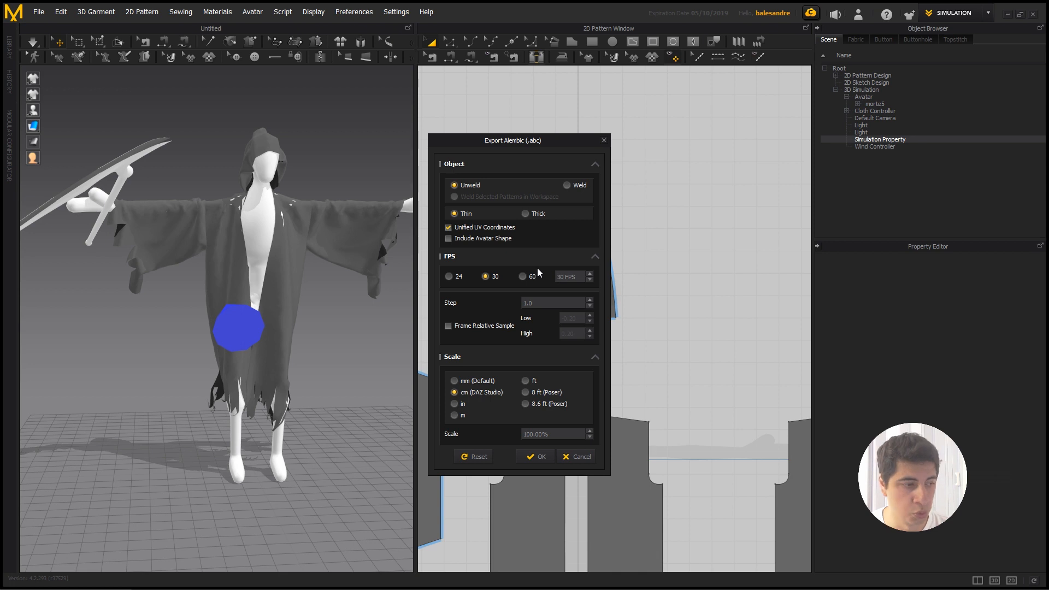
left_click(538, 457)
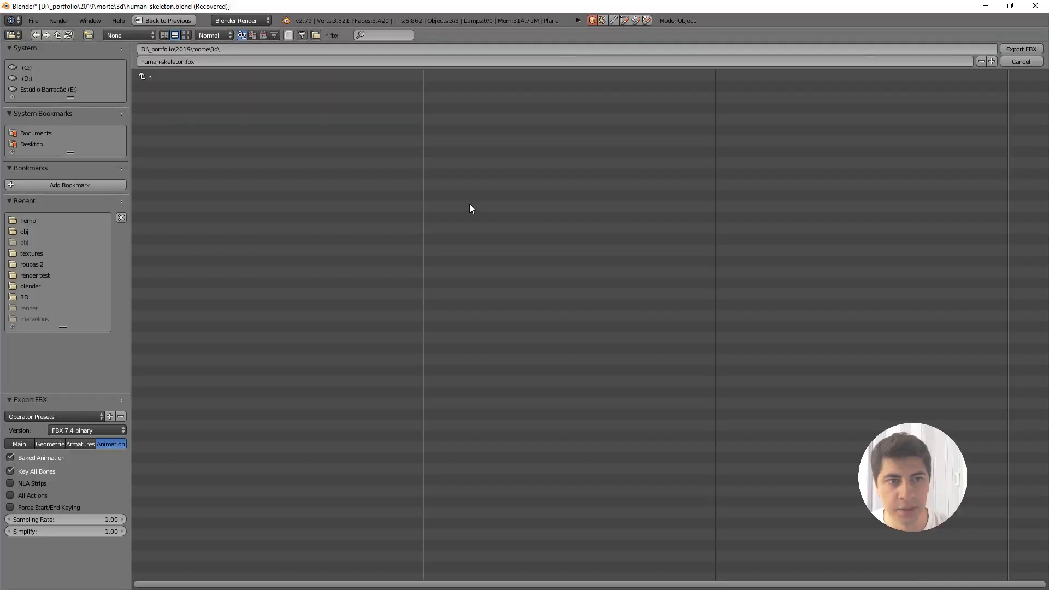
- Switch to Blender, cancel the pending FBX export and display an empty layer for the robe
key("Escape")
key("Escape")
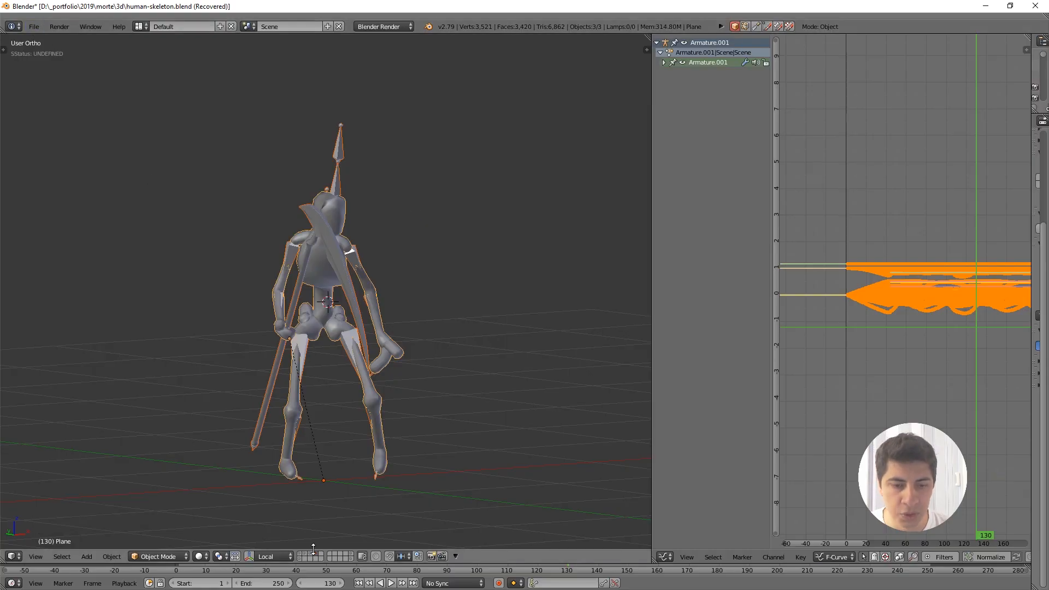
left_click(322, 557)
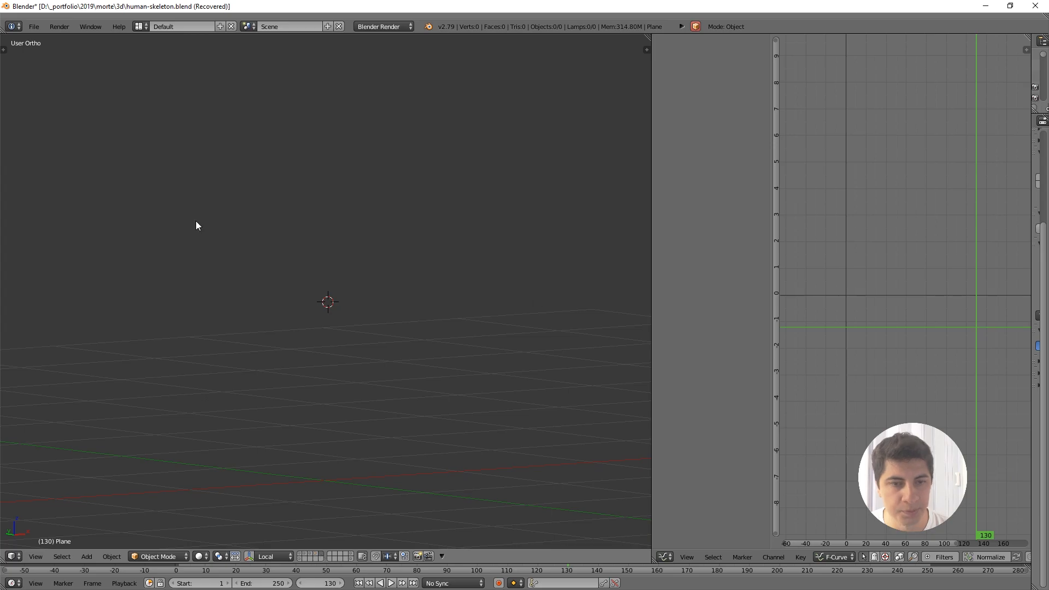
key("alt+Tab")
key("alt+Tab")
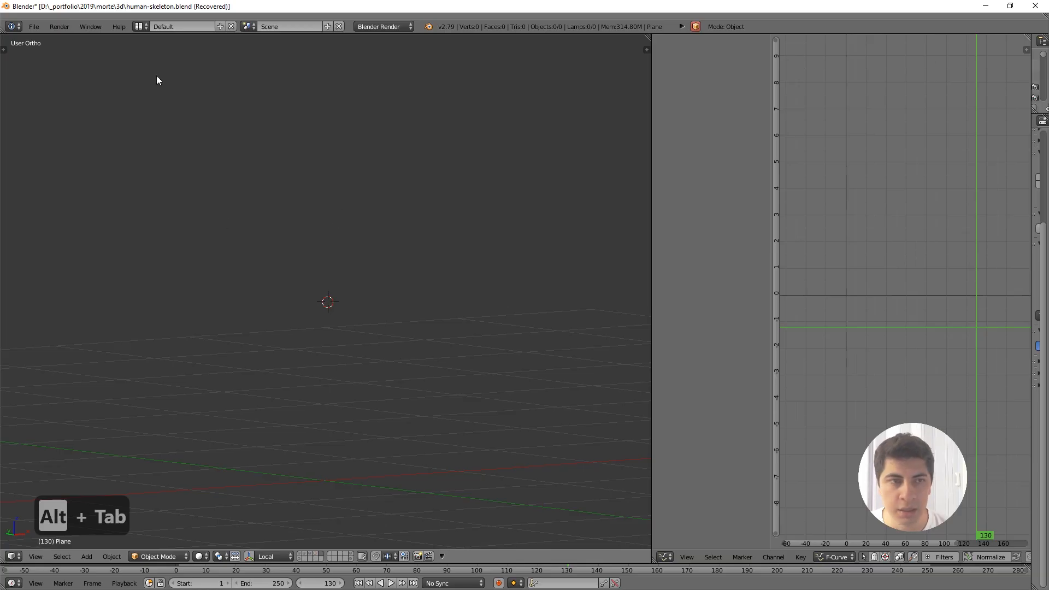
- Import roupa.abc from the morte\obj folder as Alembic with scale 1.000 and Set Frame Range enabled
left_click(36, 26)
mouse_move(93, 234)
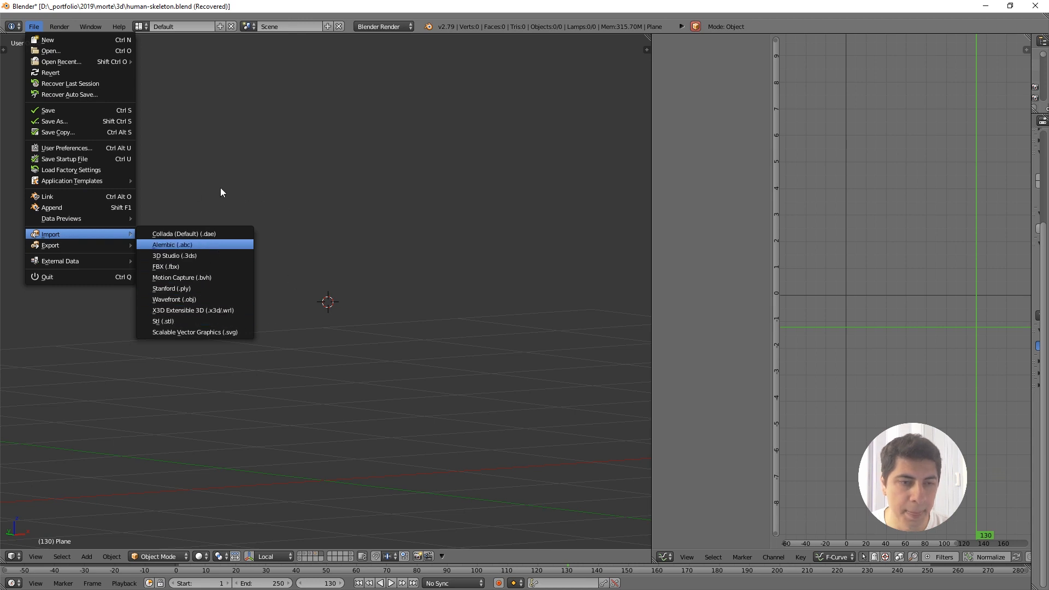
key("Return")
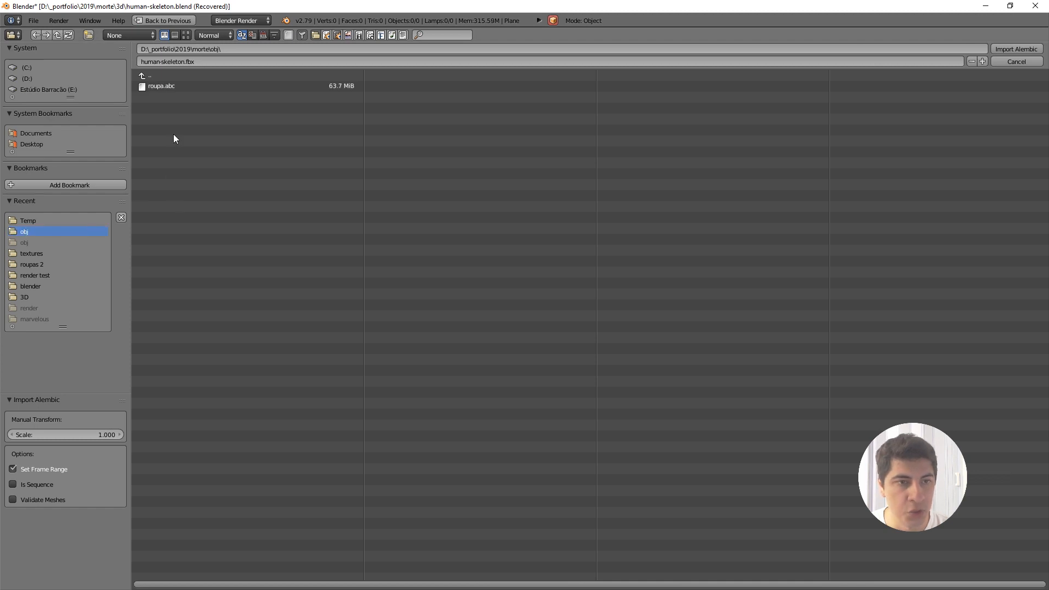
left_click(165, 86)
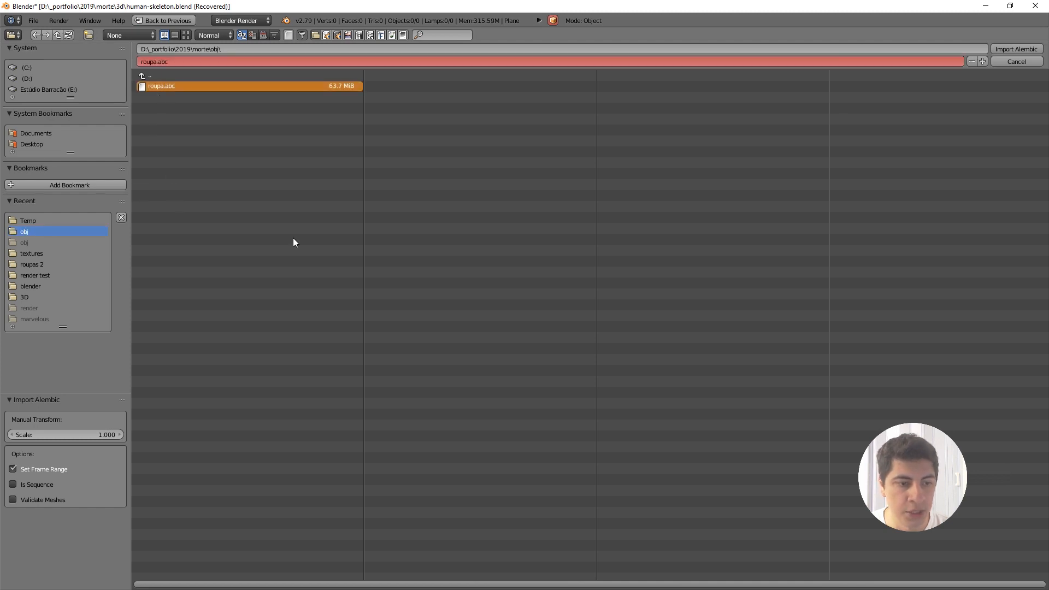
left_click(1004, 50)
key("Return")
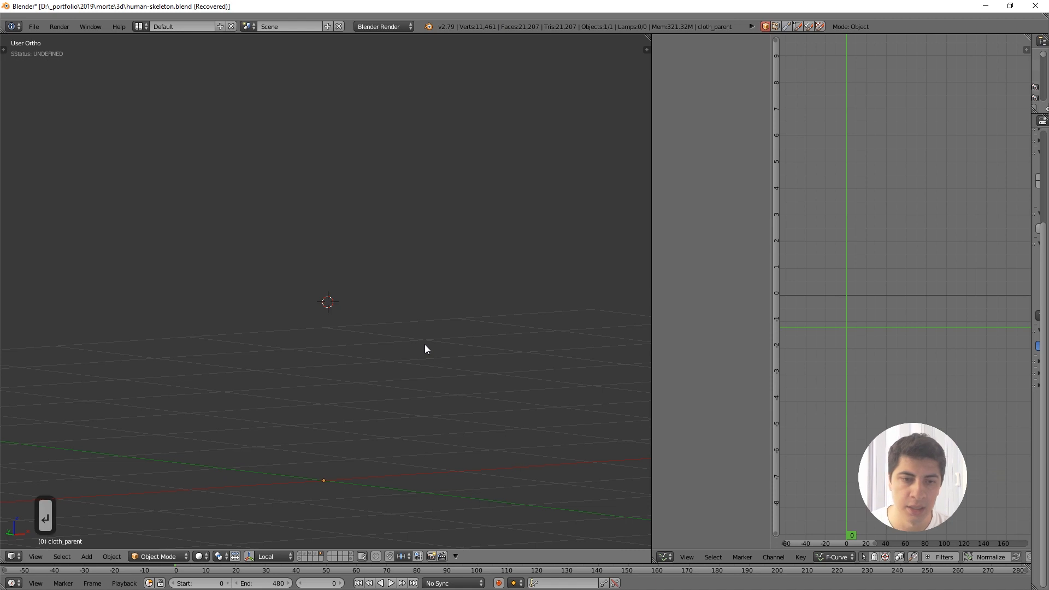
- Select the imported robe and frame it in the 3D view
middle_click_drag(416, 356, 397, 359)
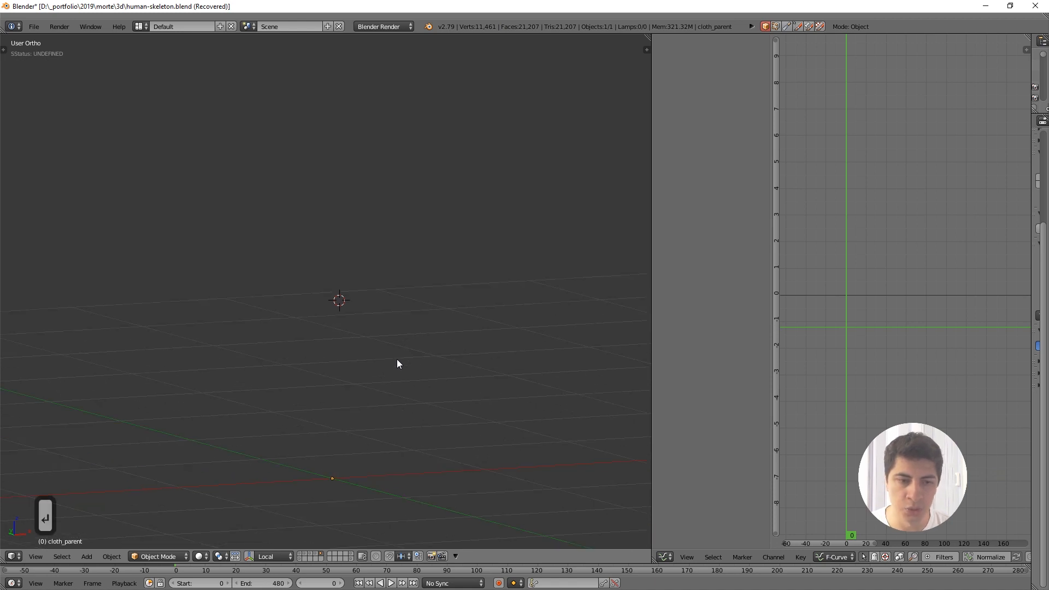
key("a")
key("Return")
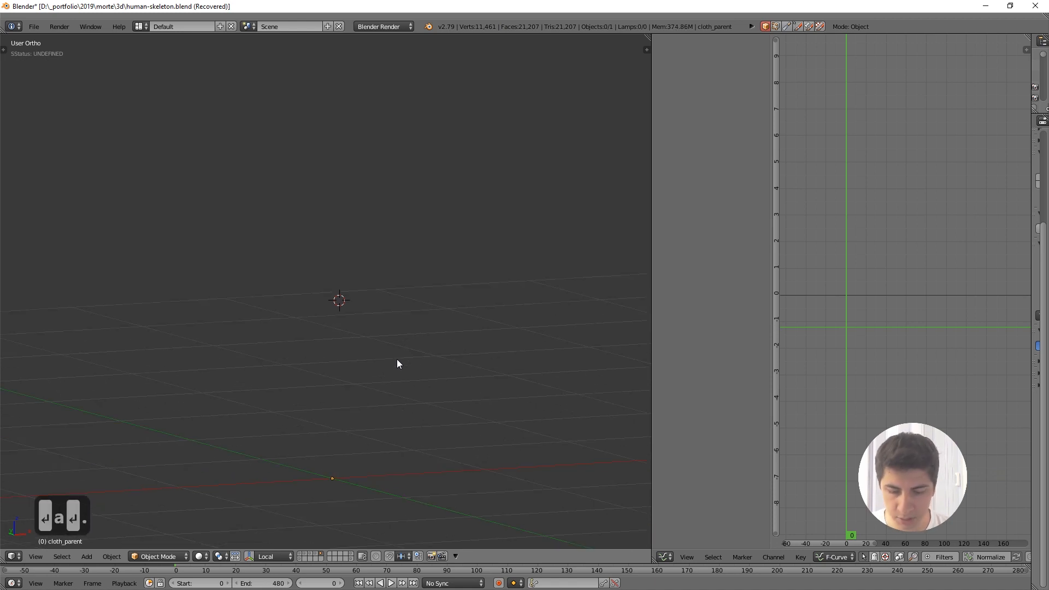
middle_click_drag(372, 258, 309, 289)
scroll(308, 290, "down", 4)
key("a")
key("a")
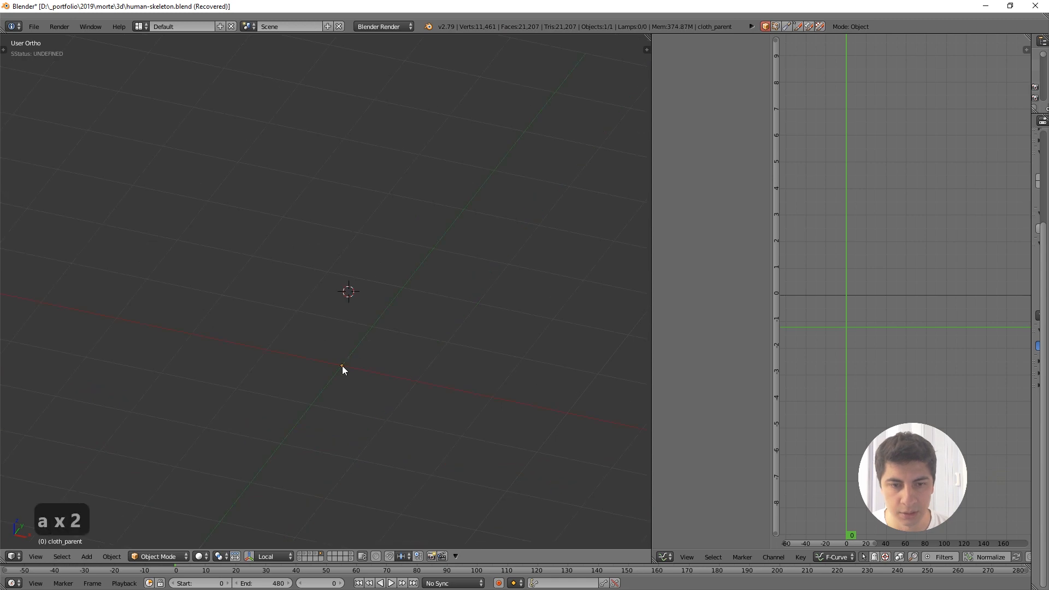
middle_click_drag(343, 366, 453, 339)
key("g")
right_click(389, 362)
key("KP_Decimal")
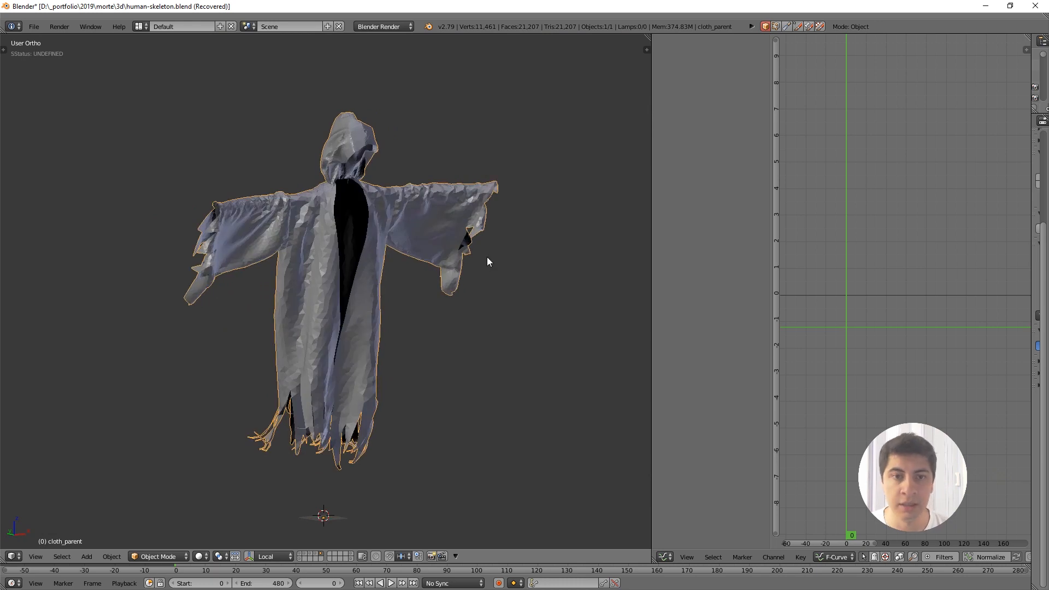
- Show the skeleton's layer alongside the robe and scale the robe by 0.01 to match the skeleton's size
left_click(305, 555, "shift")
scroll(396, 287, "up", 8)
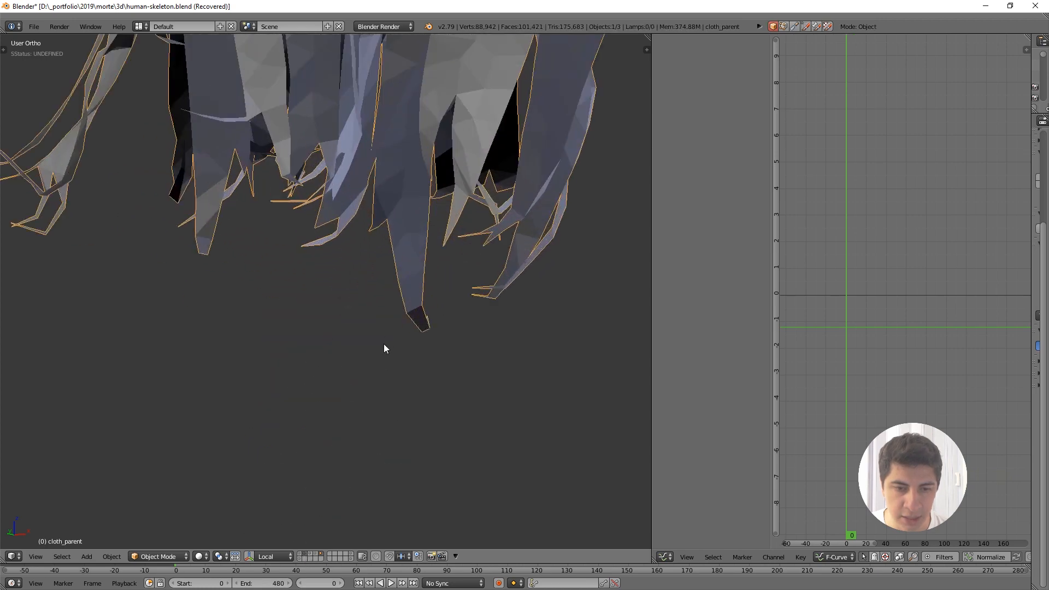
middle_click_drag(385, 348, 383, 148, "shift")
type("s")
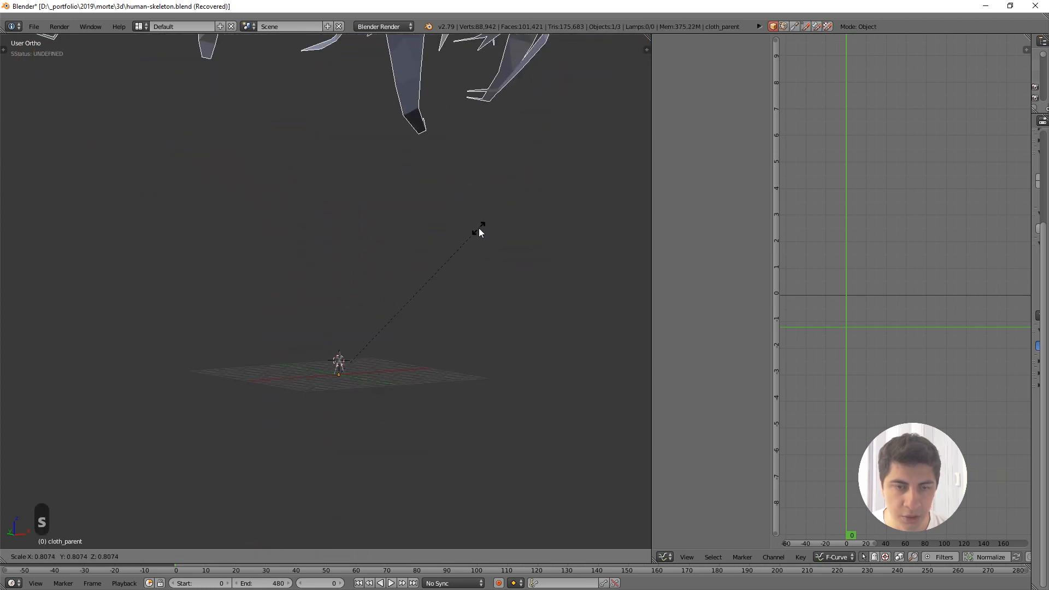
type("0.")
type("01")
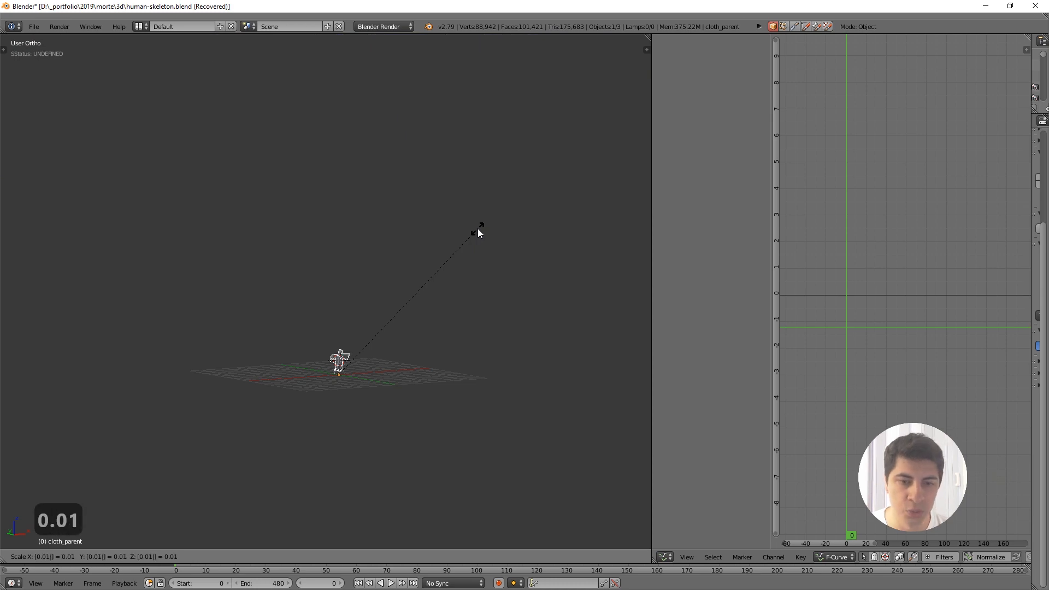
key("Return")
key("KP_Decimal")
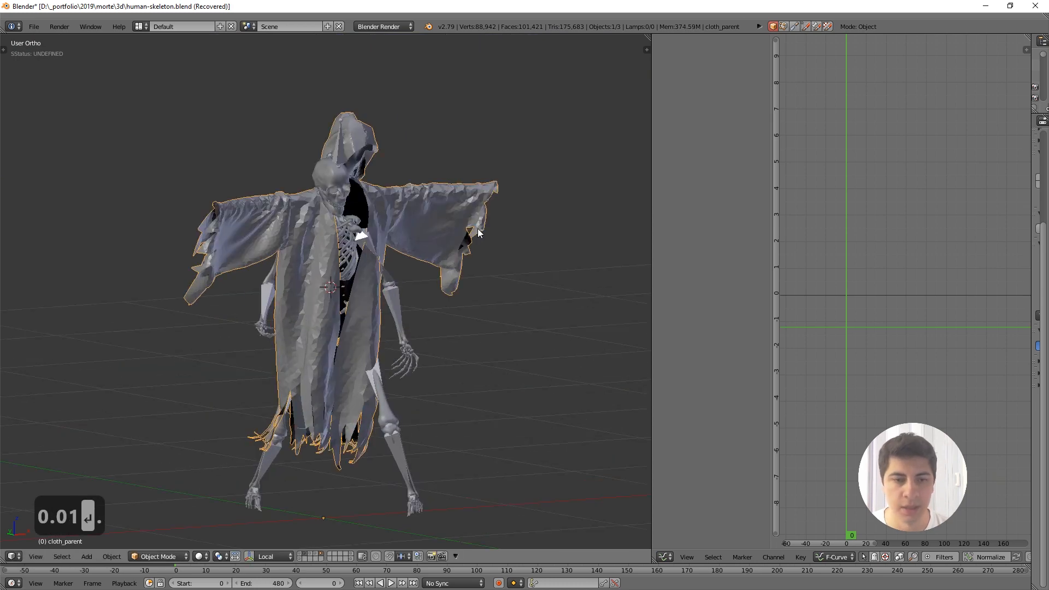
- View the model from the front and toggle the layers until the skeleton and robe are displayed together
key("KP_1")
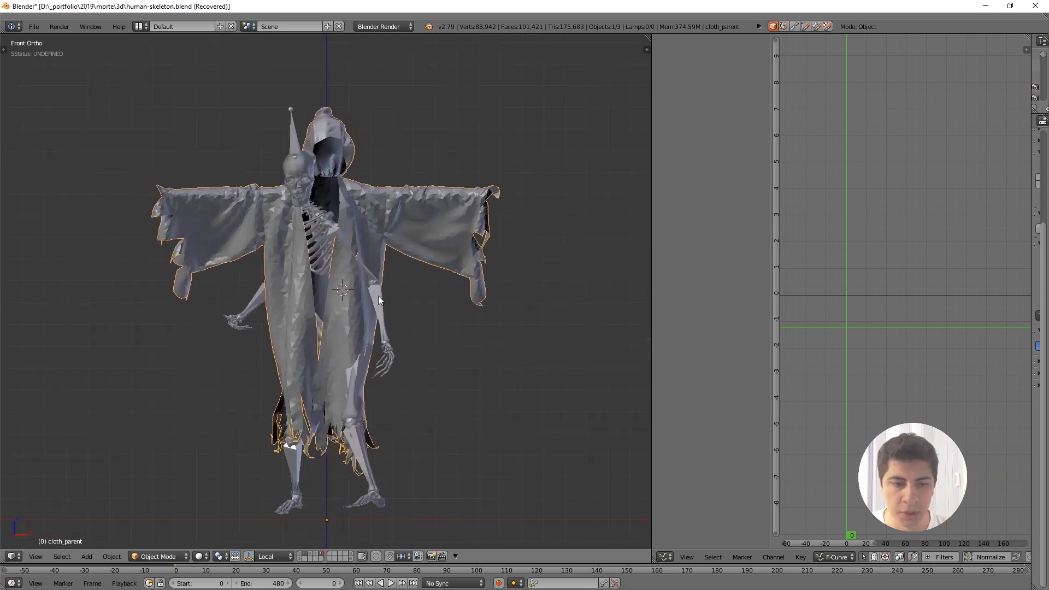
left_click(310, 554)
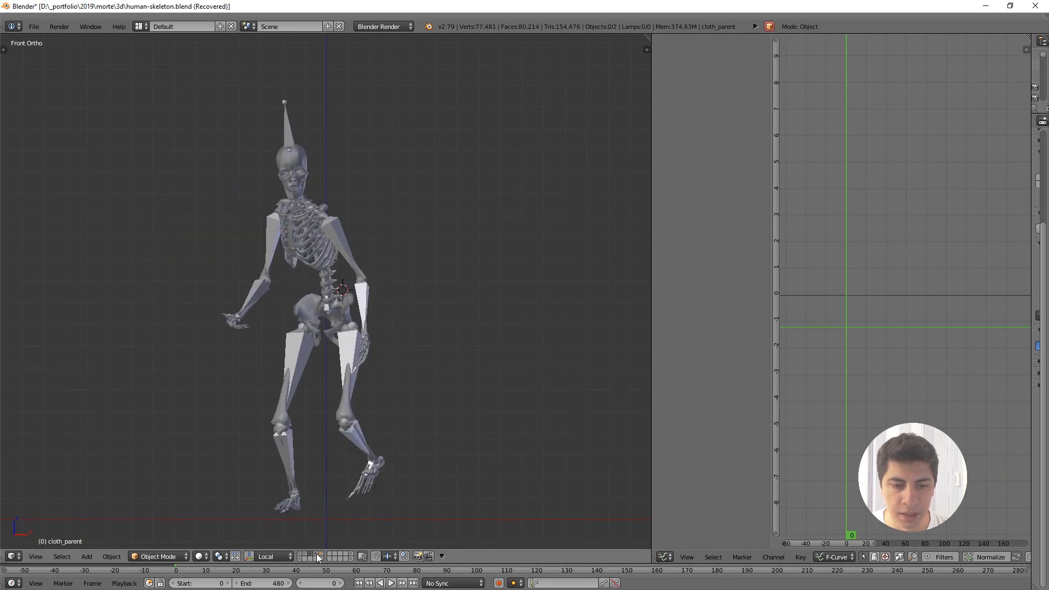
left_click(321, 553, "shift")
left_click(321, 554, "shift")
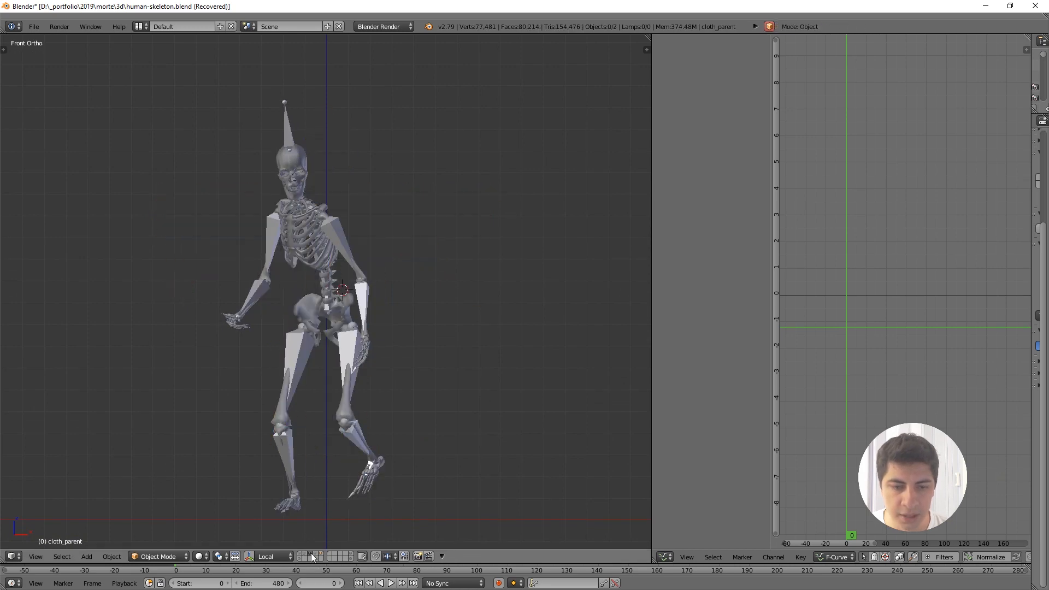
left_click(315, 553, "shift")
left_click(315, 552)
left_click(320, 553, "shift")
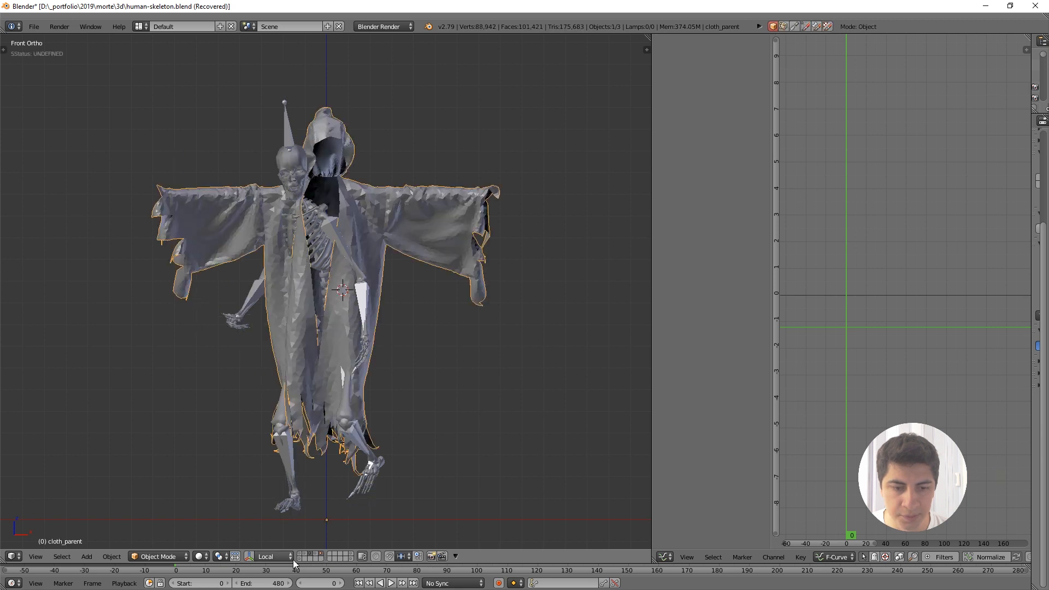
- Enlarge the timeline area and apply smooth shading to the robe
left_click_drag(292, 563, 291, 455)
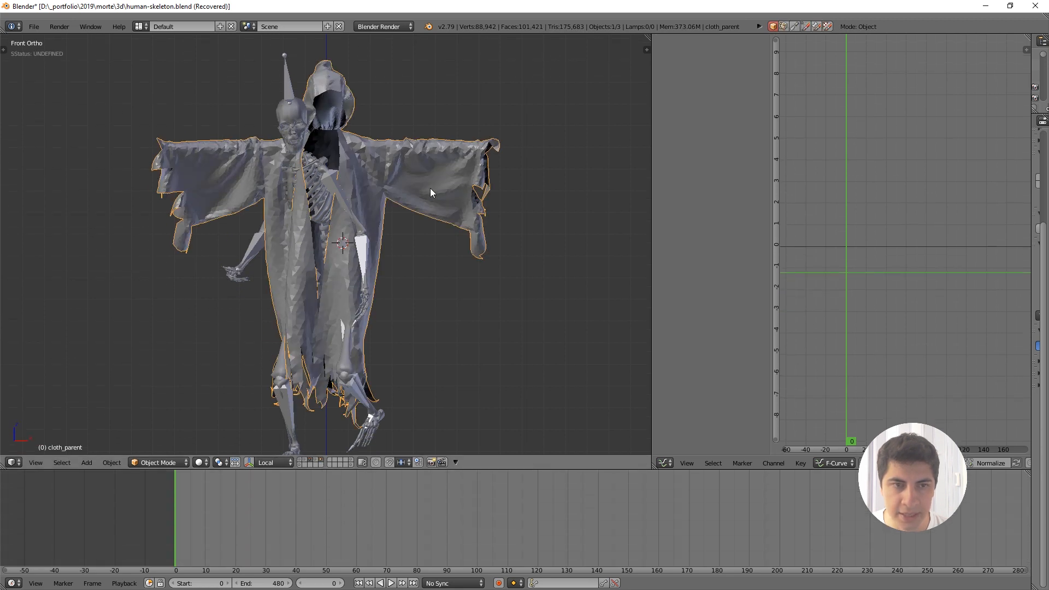
key("space")
type("smoo")
key("Return")
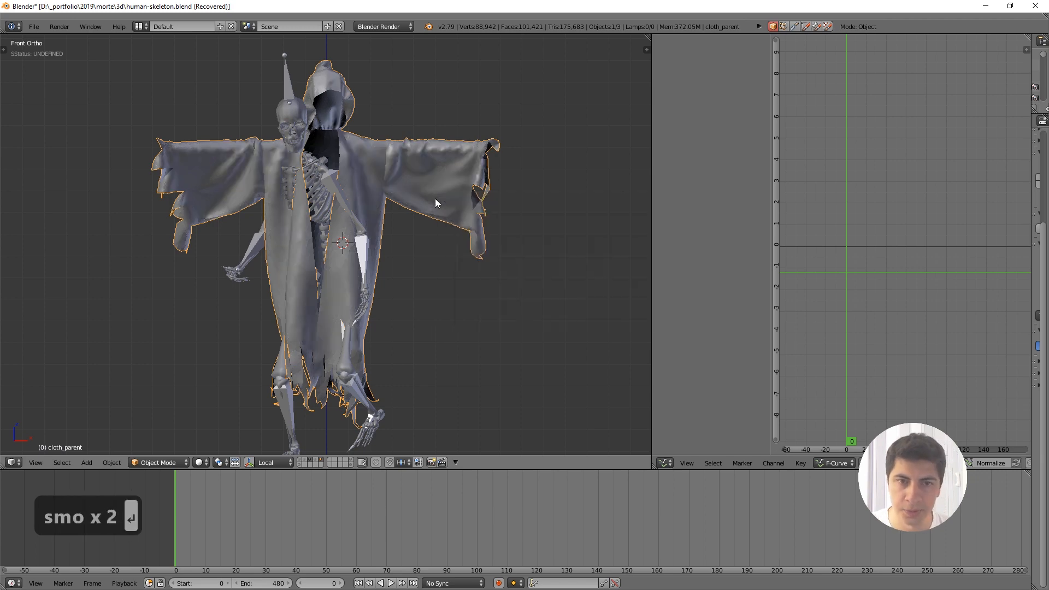
- Play the animation forward and in reverse to check how the robe follows the walking skeleton
key("alt+a")
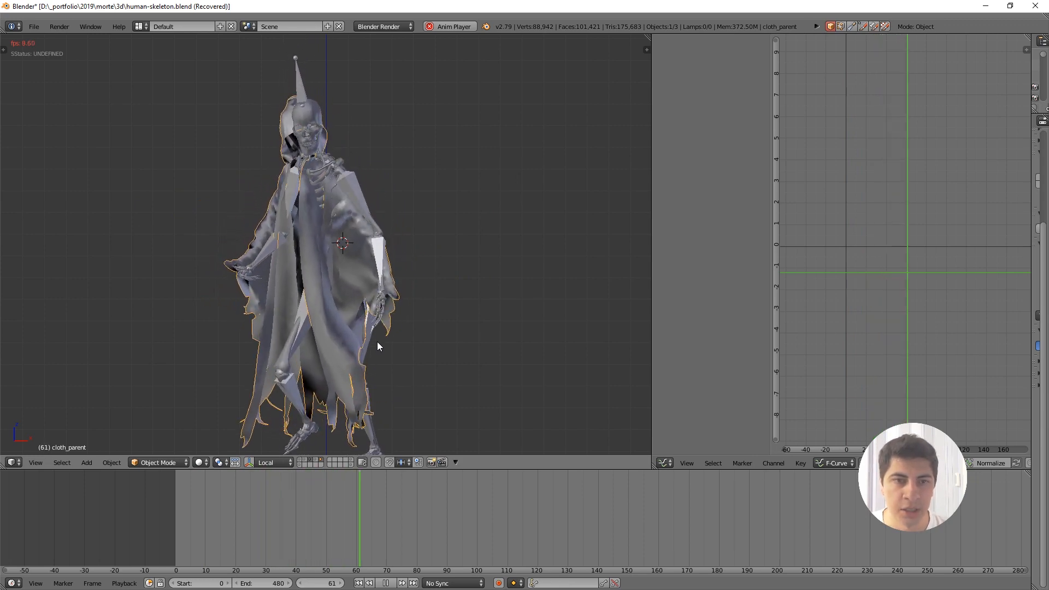
key("alt+a")
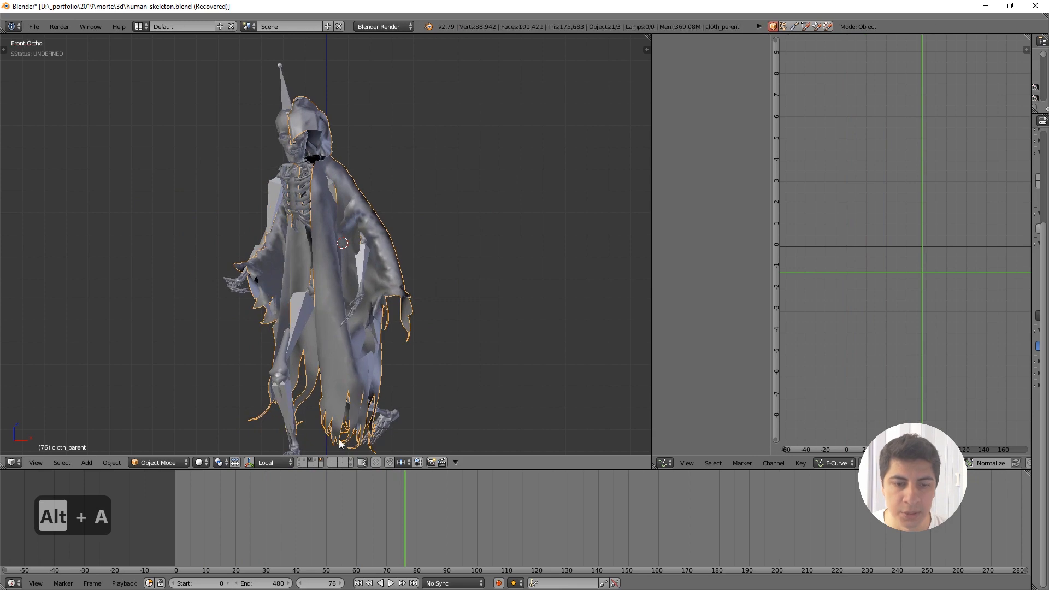
key("shift+alt+a")
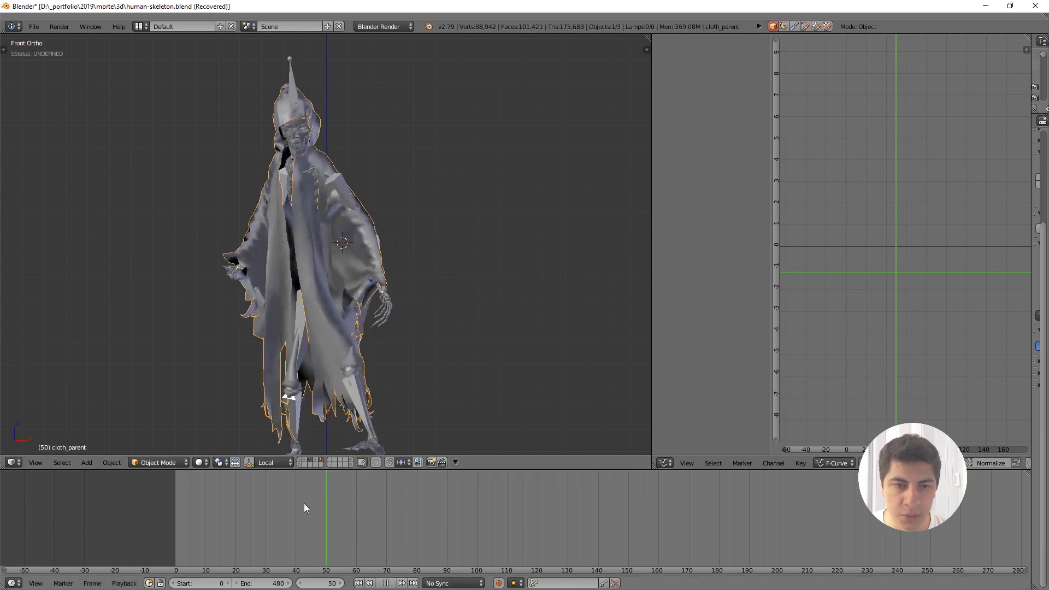
key("alt+a")
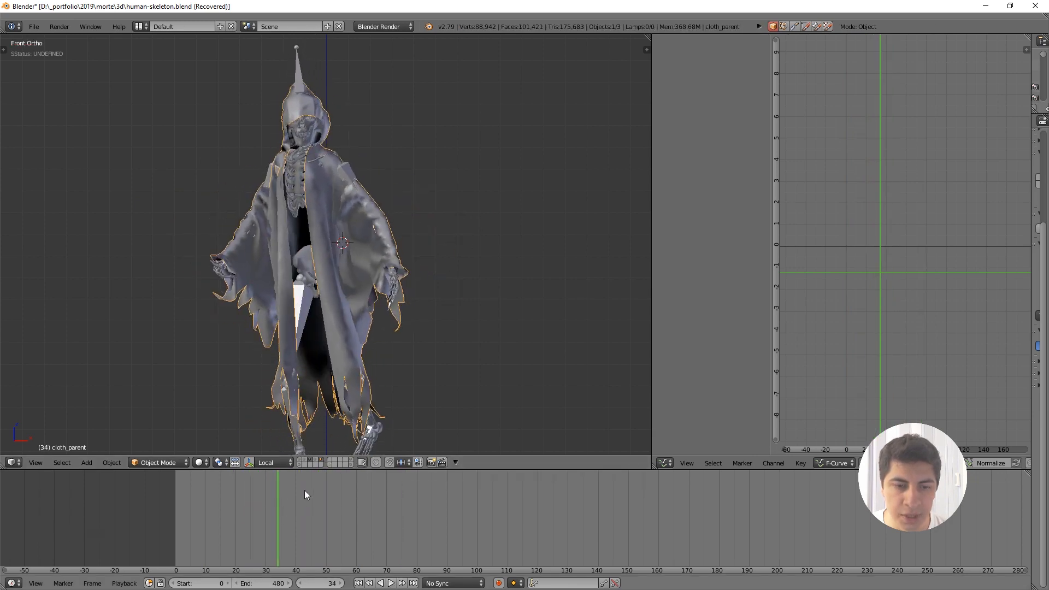
- Display only the skeleton's layer and select all bones of its armature so their animation curves are shown
left_click(314, 463)
right_click(335, 203)
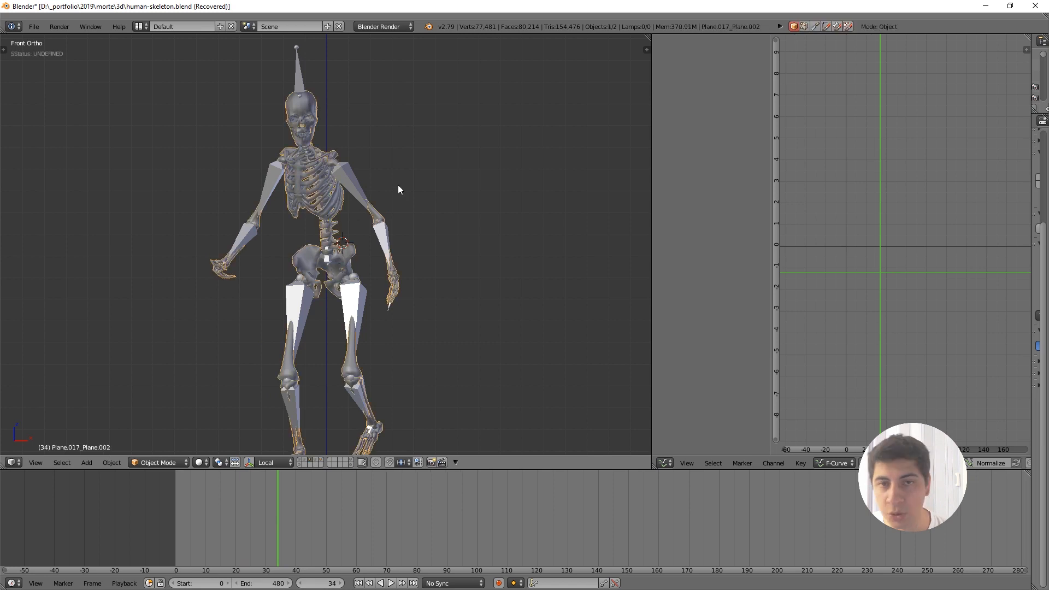
right_click(294, 68)
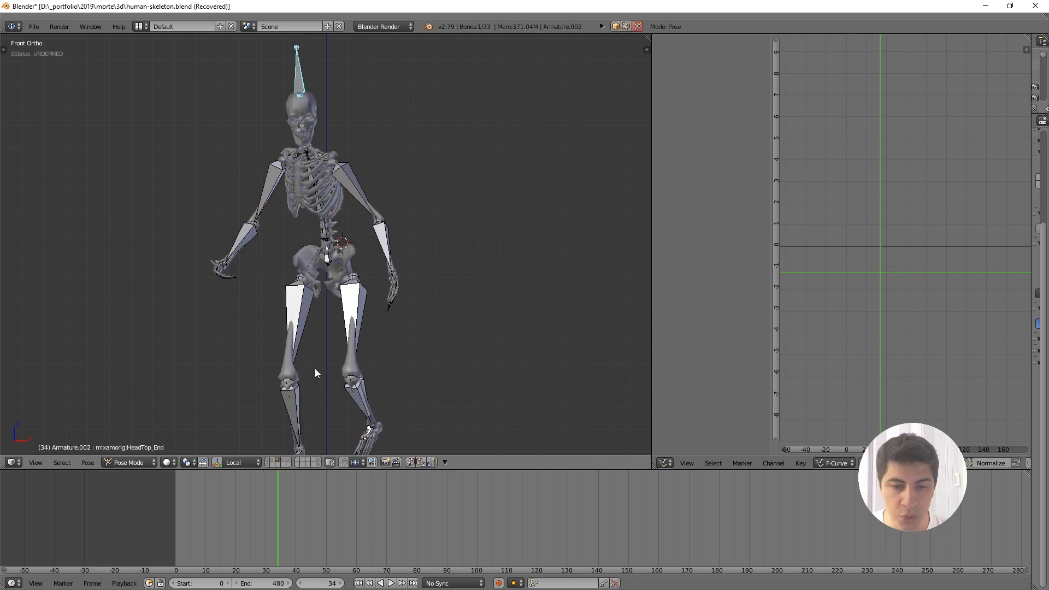
key("a")
key("a")
key("Home")
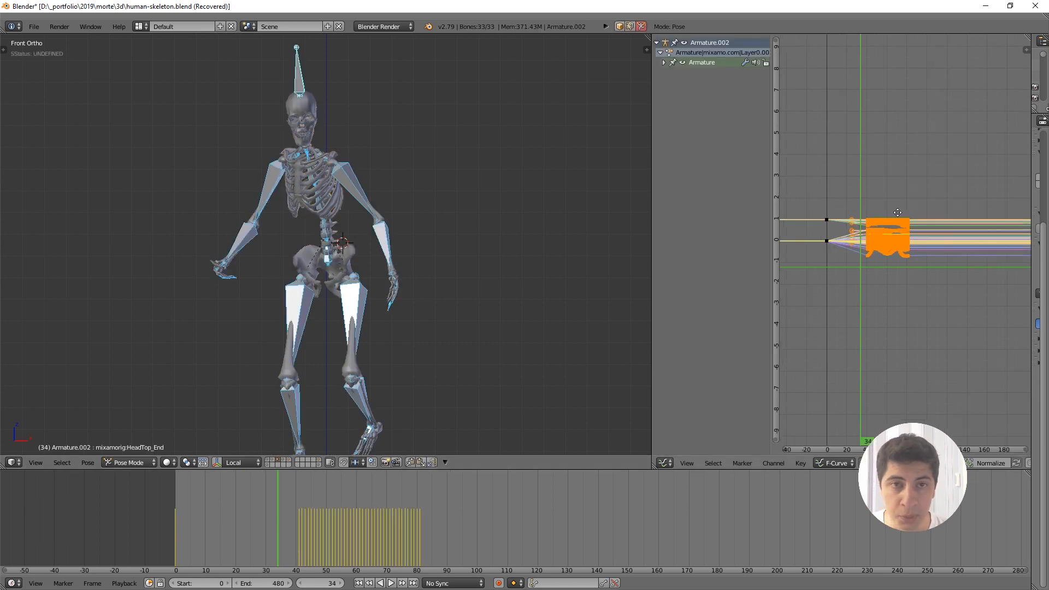
- Box-select the walk cycle's keyframes, go to its first keyframe at frame 41 and maximize the graph editor
key("a")
key("b")
left_click_drag(812, 193, 876, 271)
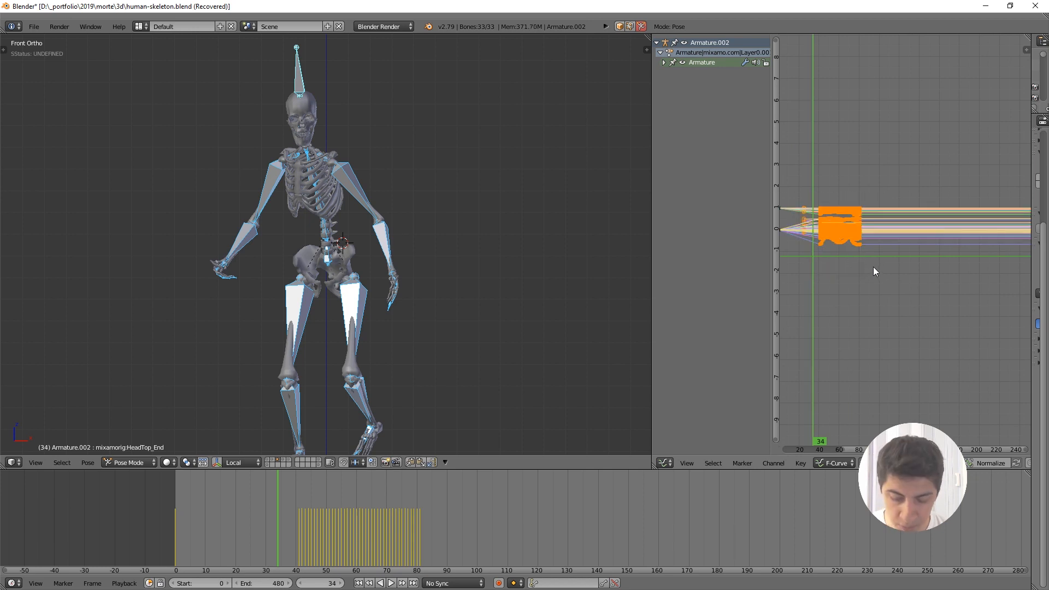
key("Up")
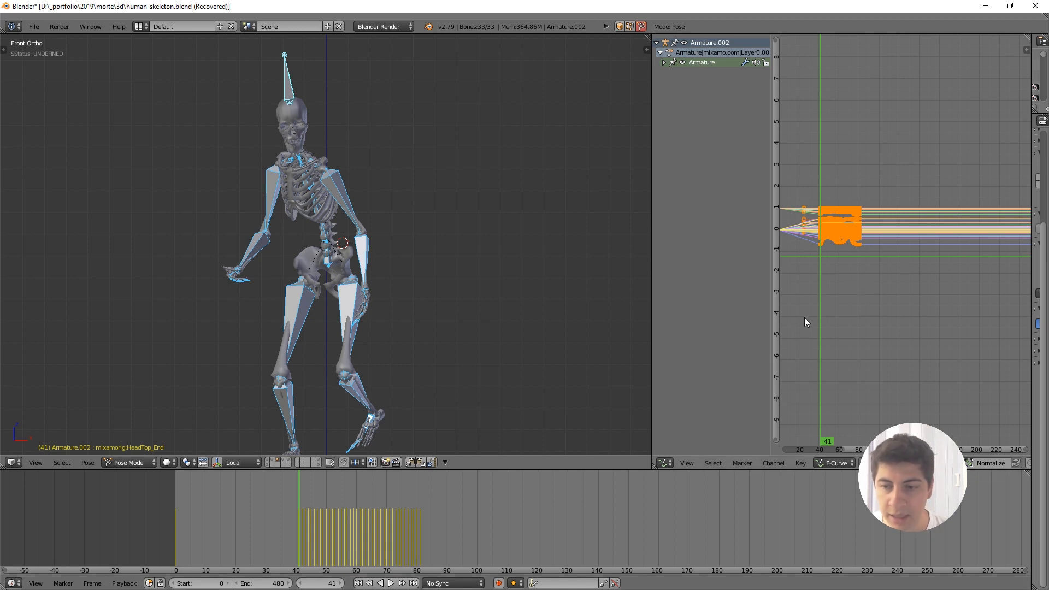
key("ctrl+space")
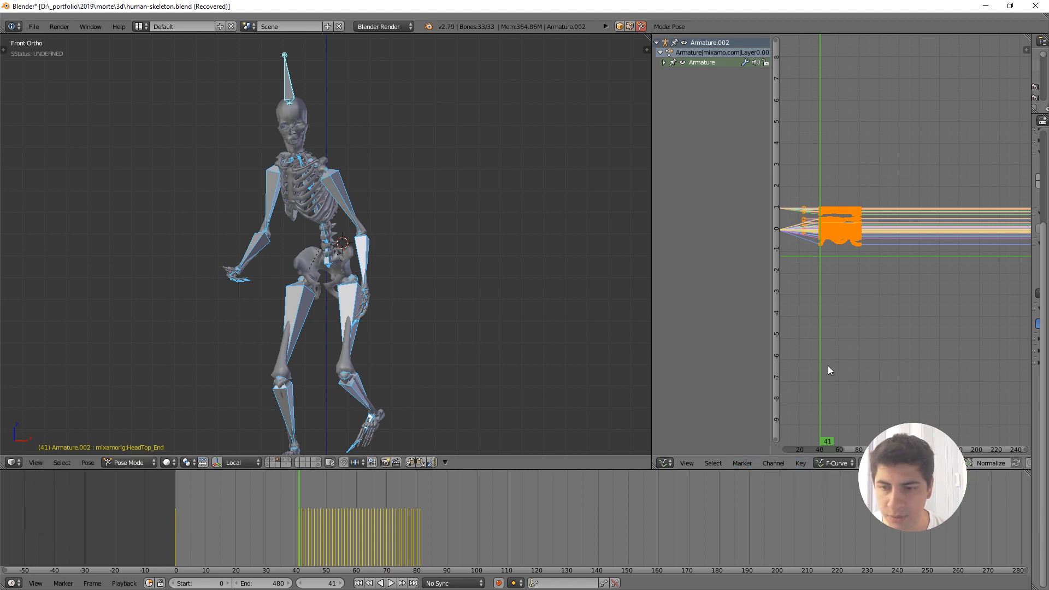
key("shift+space")
key("shift+d")
key("x")
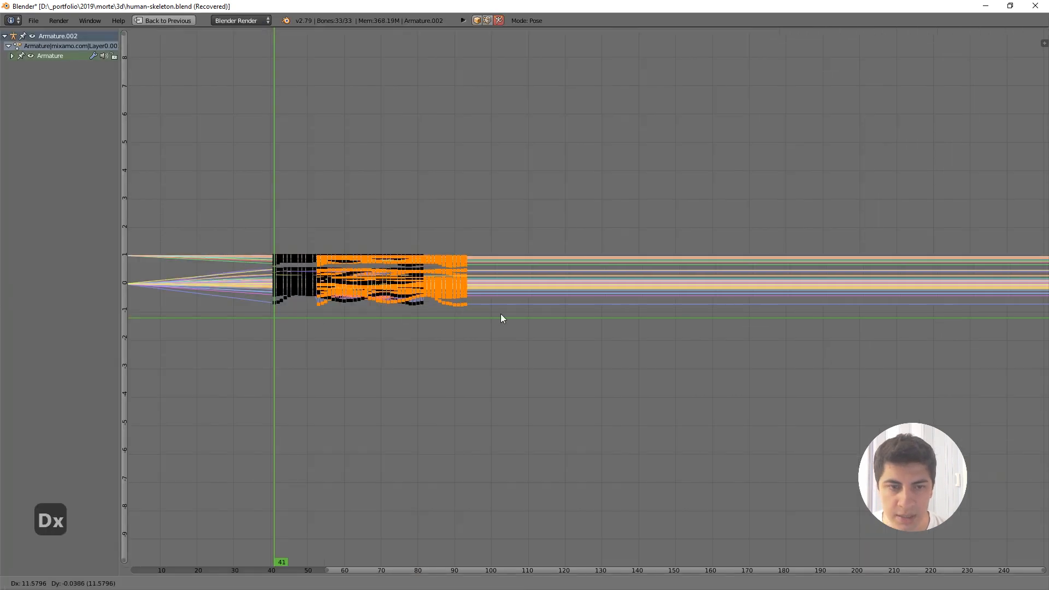
right_click(481, 324)
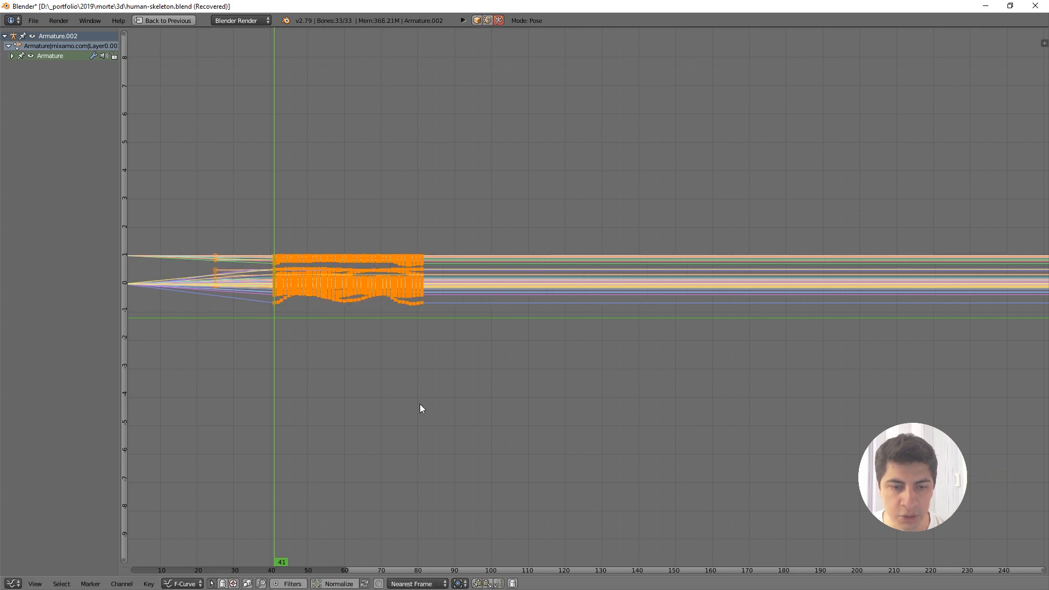
key("shift+space")
key("shift+space")
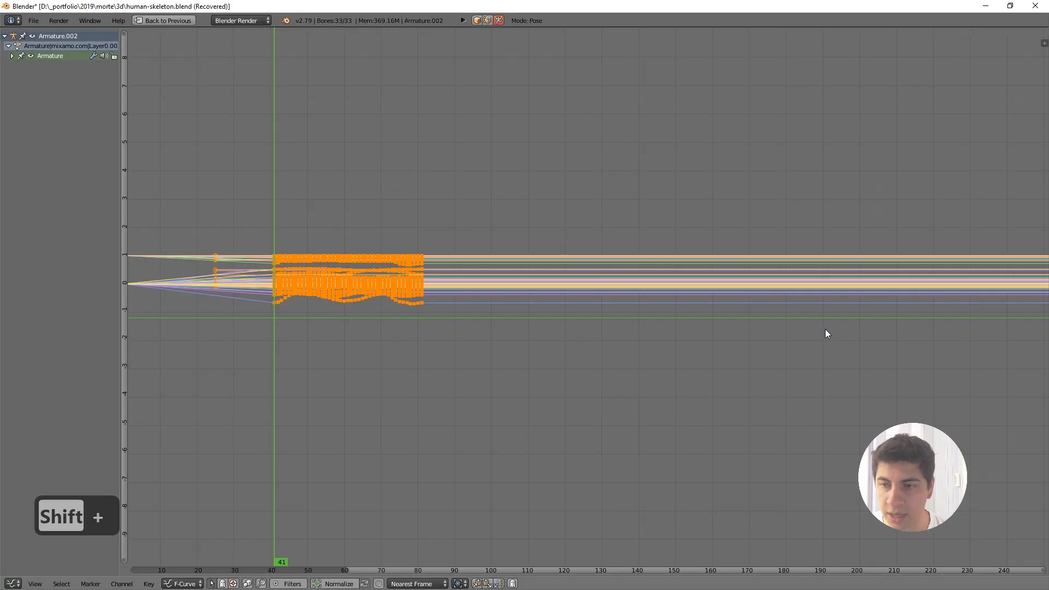
- Duplicate the walk cycle's keyframes 40 frames along the time axis
key("shift+d")
key("x")
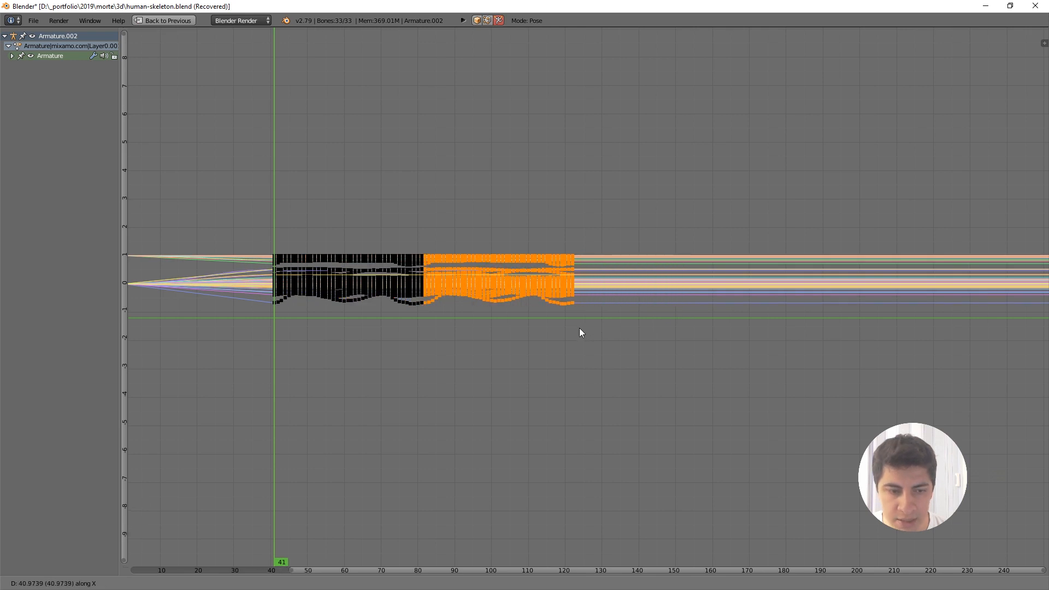
type("40")
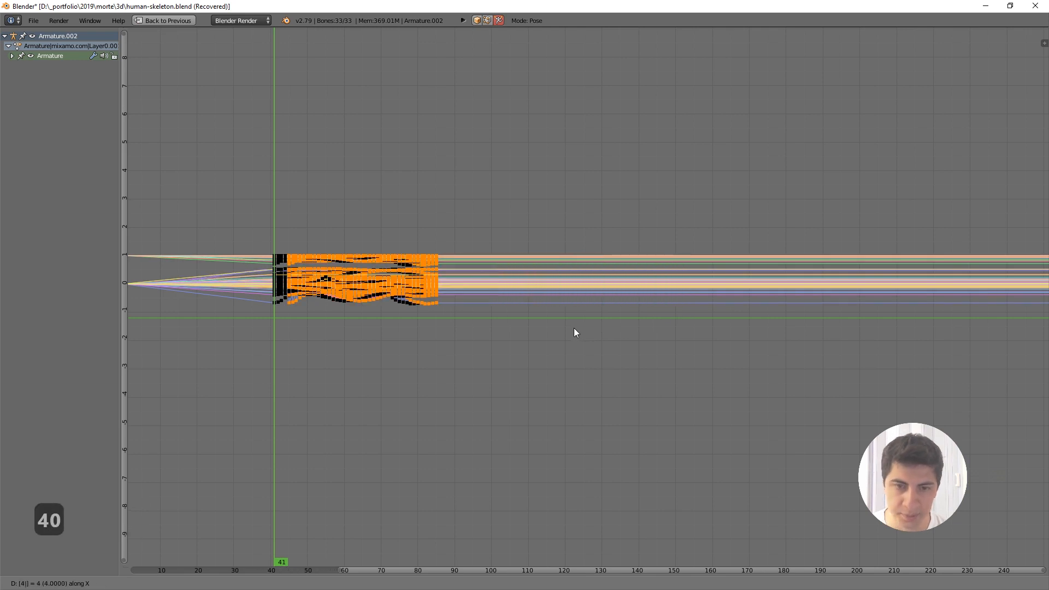
key("Return")
- Select the keyframes of both walk cycles and duplicate them 80 frames along the time axis
key("a")
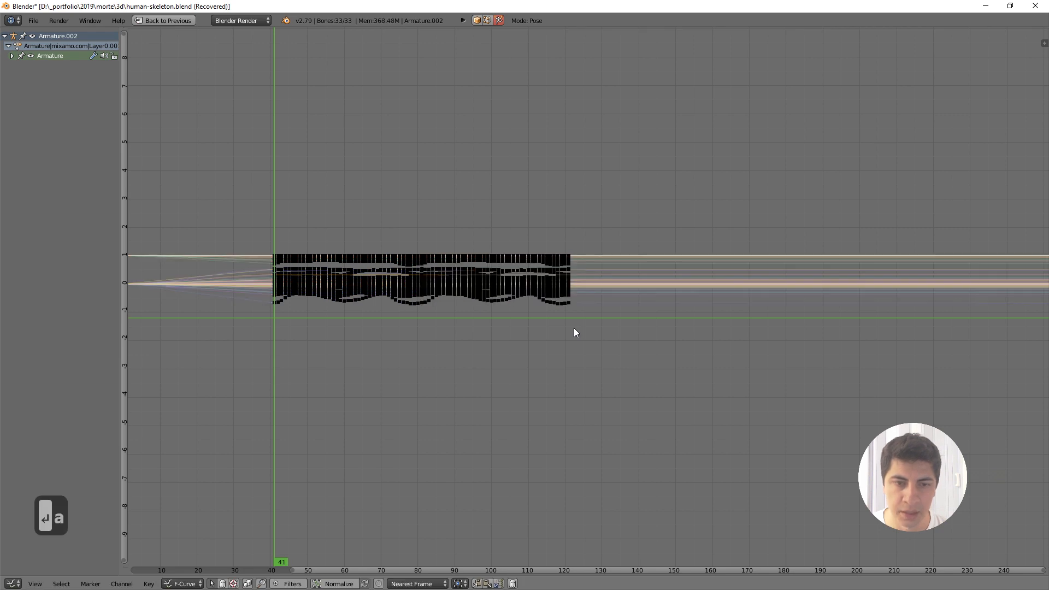
key("b")
left_click_drag(227, 202, 679, 398)
key("shift+d")
type("x")
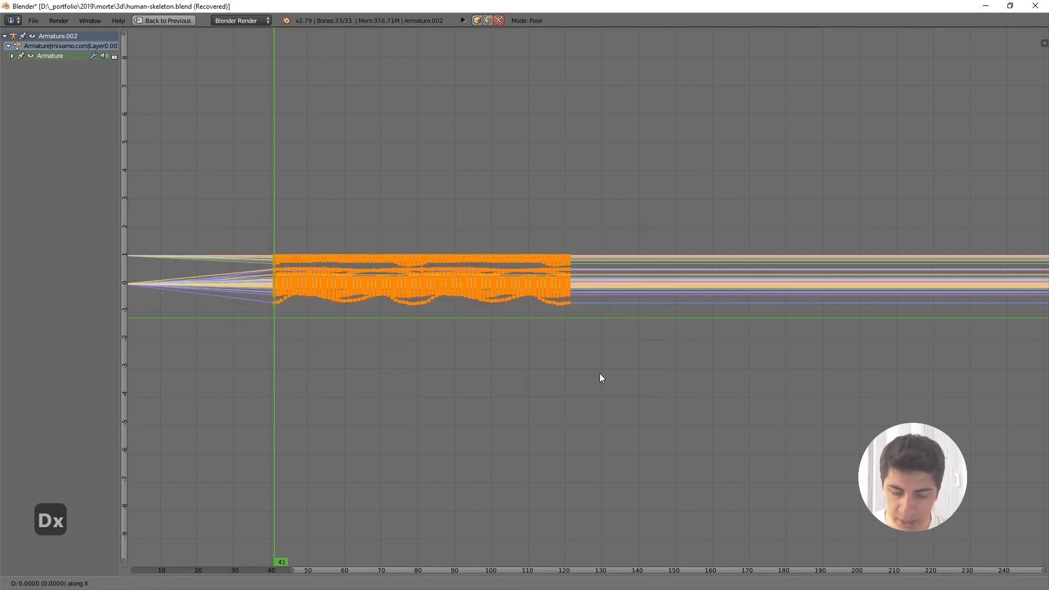
type("80")
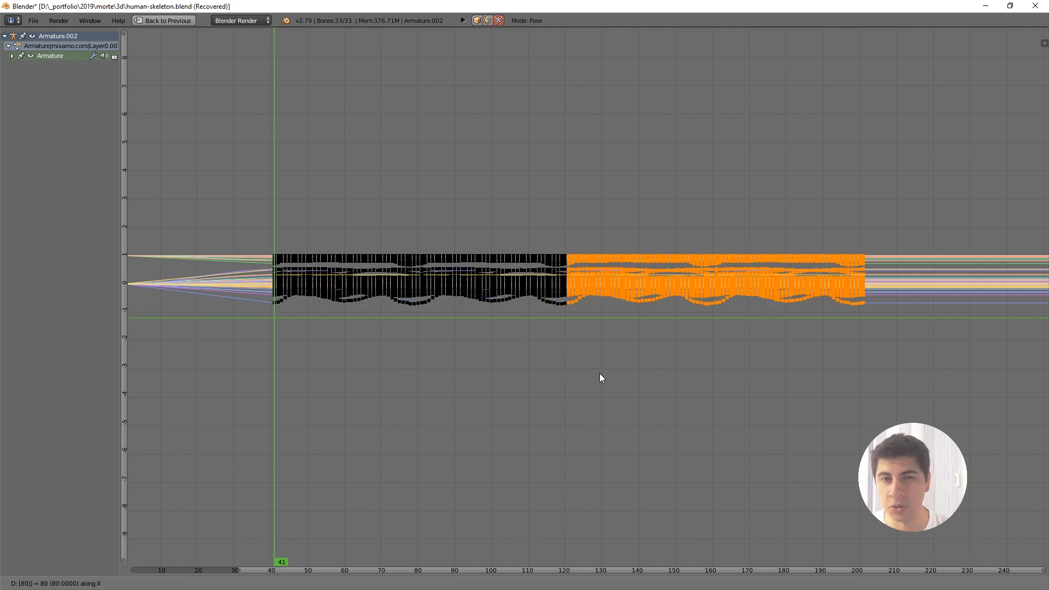
key("Return")
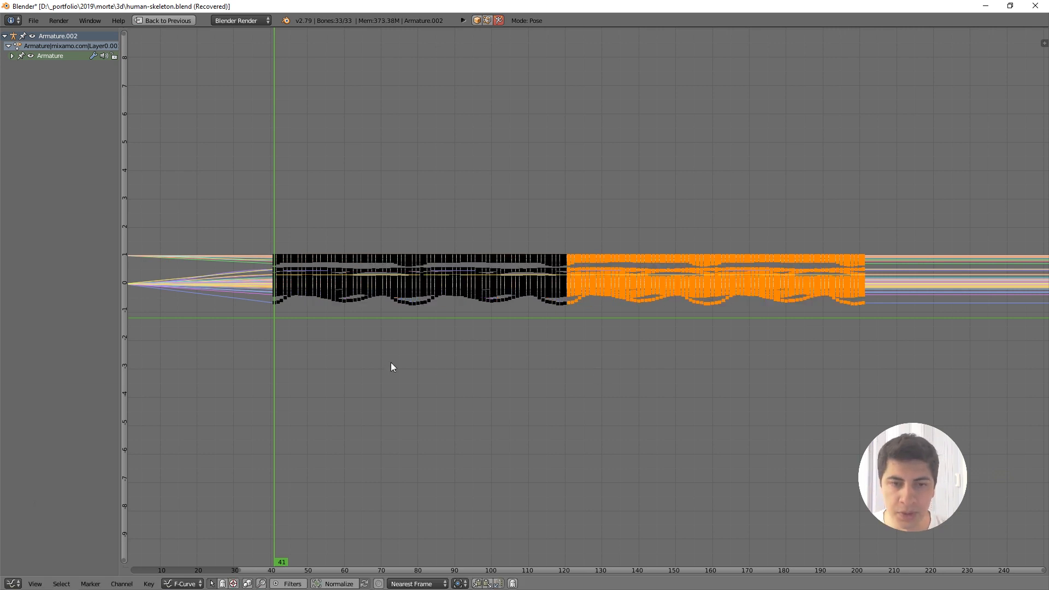
- Select all walk keyframes from frame 41 onward, covering the original and the duplicated cycles
key("a")
key("a")
key("a")
key("b")
left_click_drag(259, 222, 888, 383)
key("s")
key("x")
right_click(749, 392)
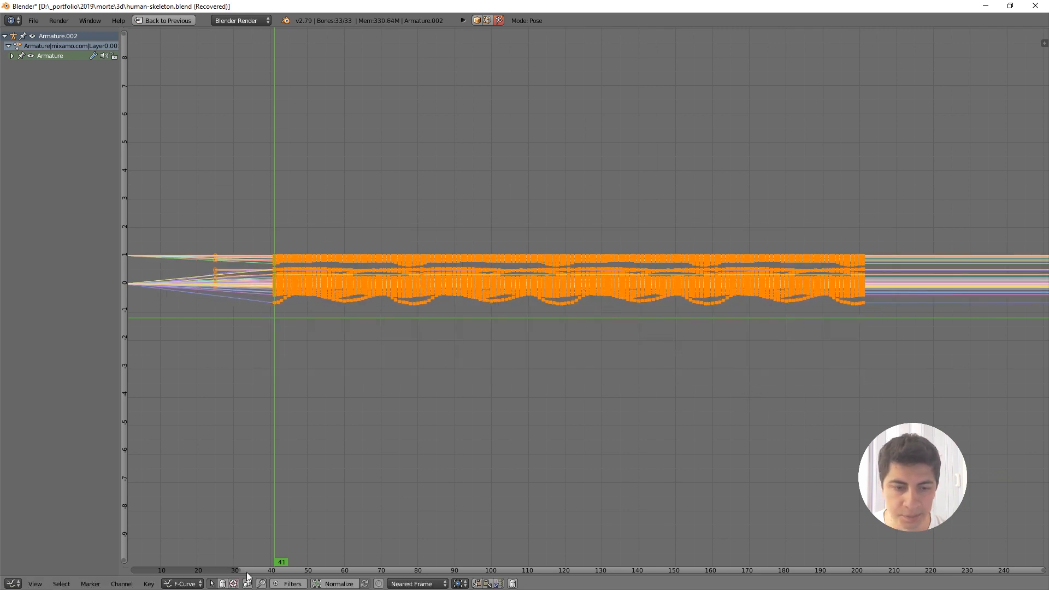
- Set the pivot point to 2D Cursor, scale the selected keyframes by 2 along the time axis and restore the full layout
left_click(460, 583)
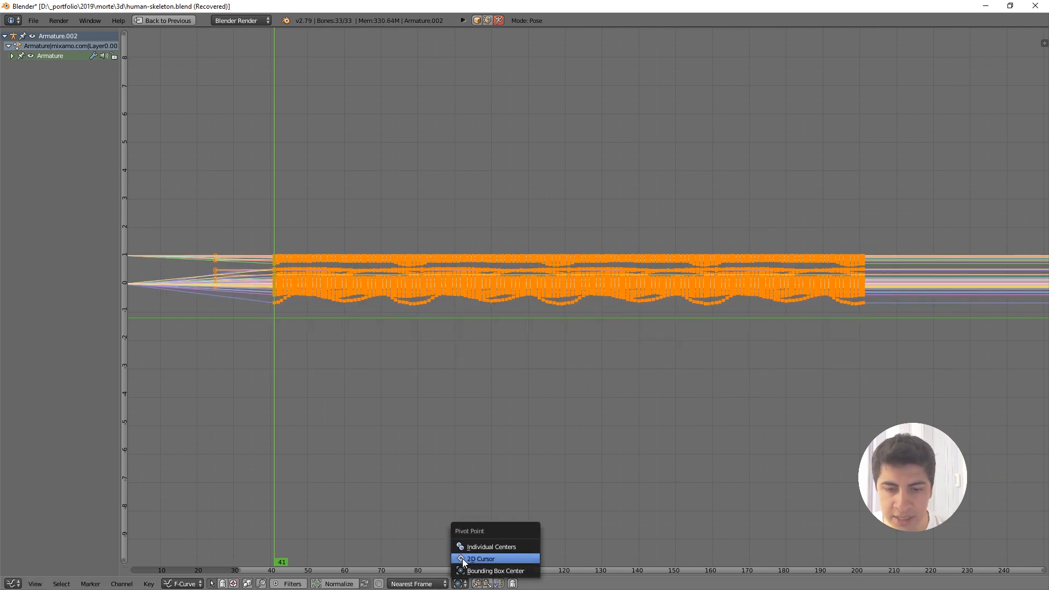
left_click(462, 558)
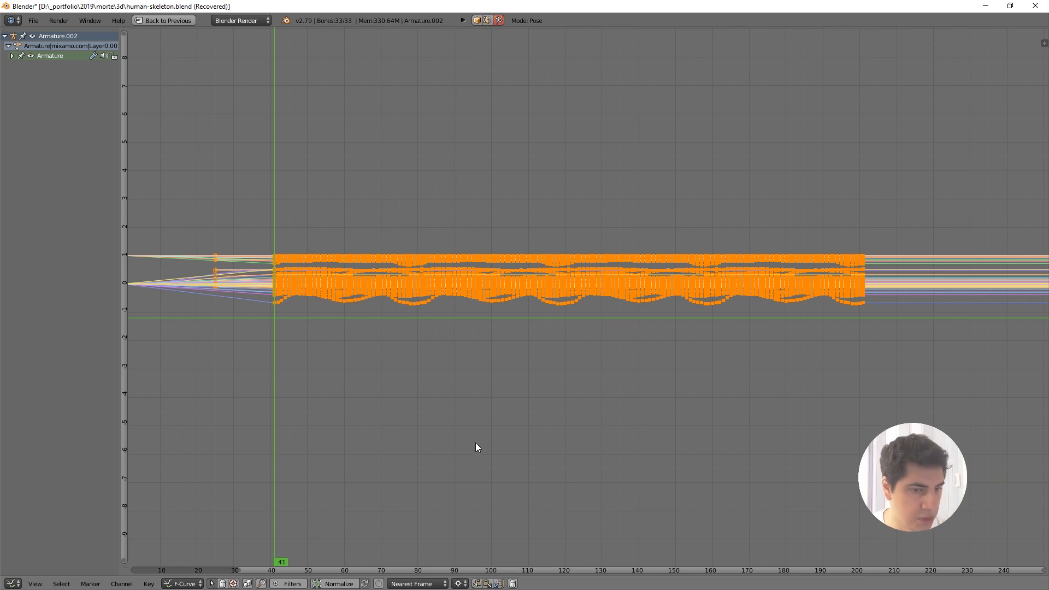
key("s")
key("x")
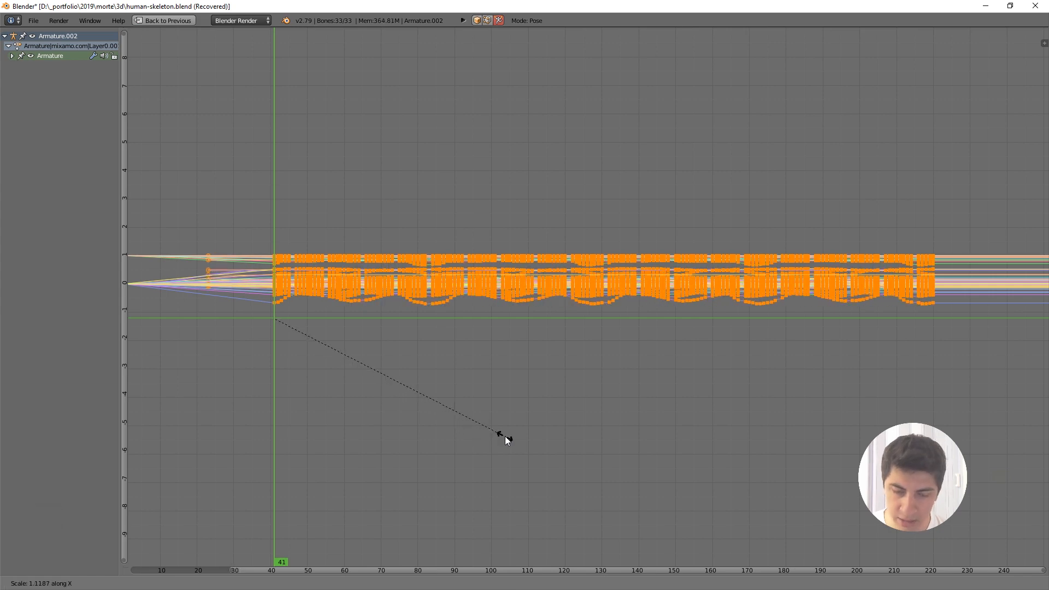
key("2")
key("Return")
key("shift+space")
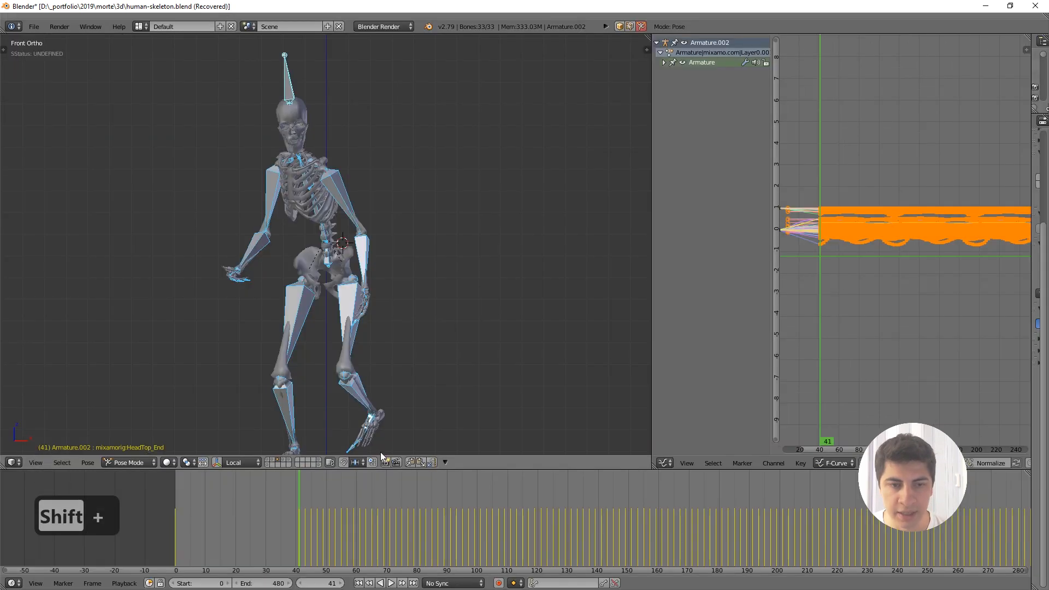
- Play the slowed walk, show the robe's layer alongside the skeleton and play both together
key("alt+a")
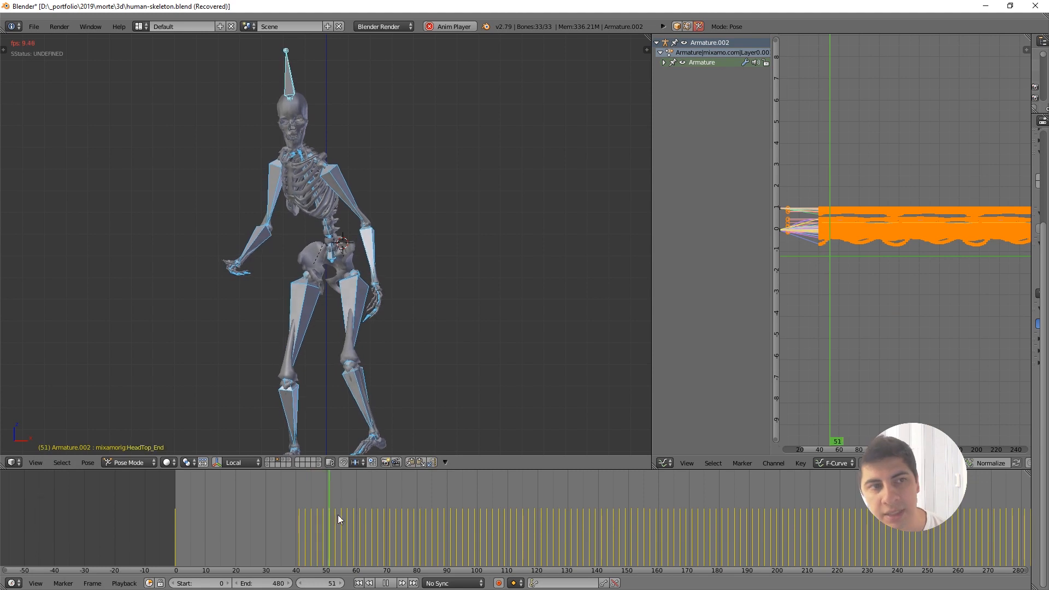
key("alt+a")
left_click(290, 459, "shift")
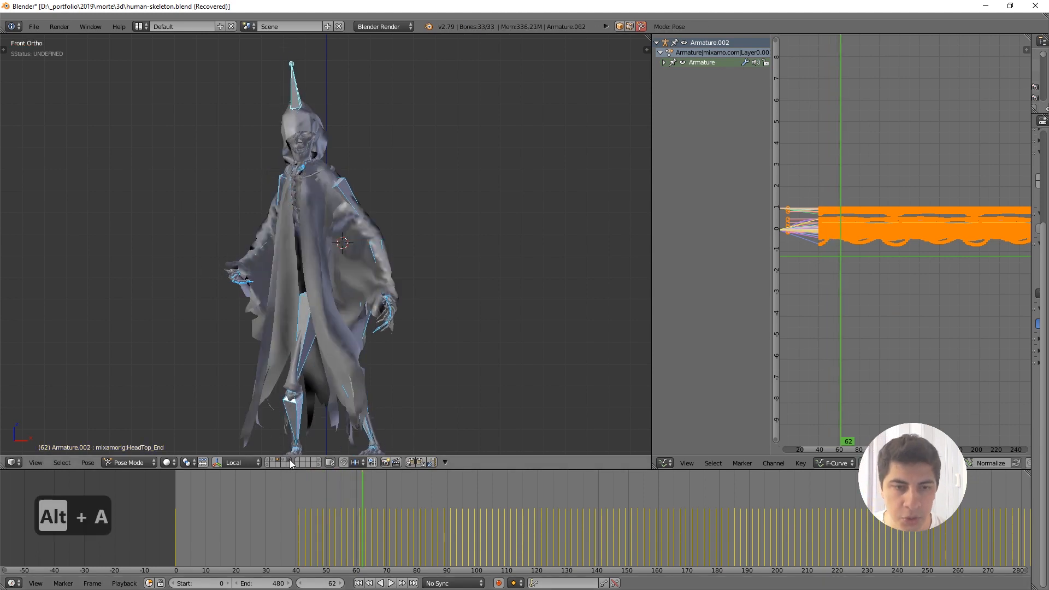
key("alt+a")
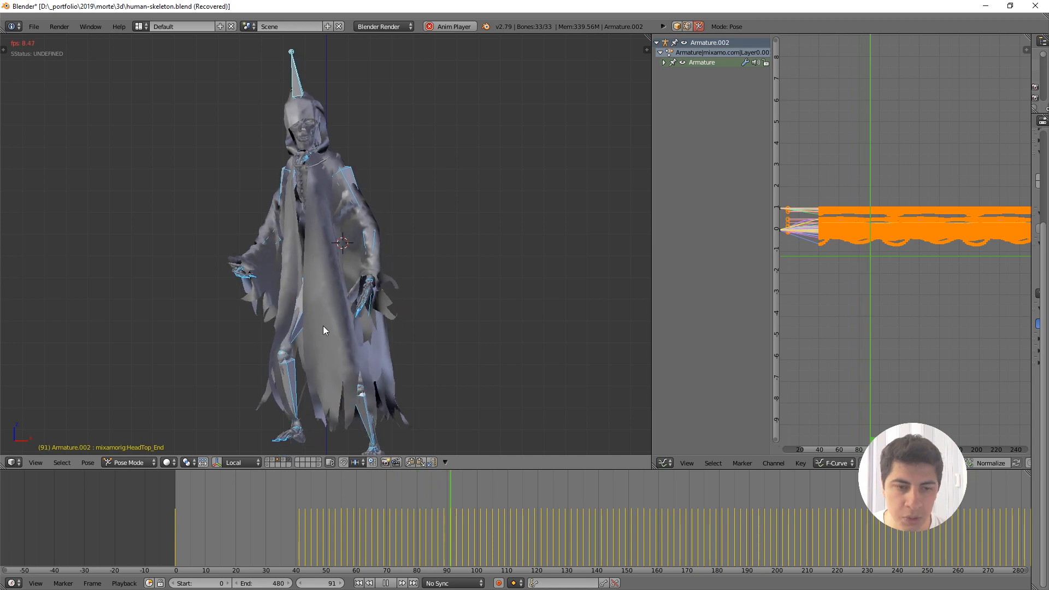
- Turn on Only Render in the viewport display to hide the bones and stop the playback
left_click(445, 462)
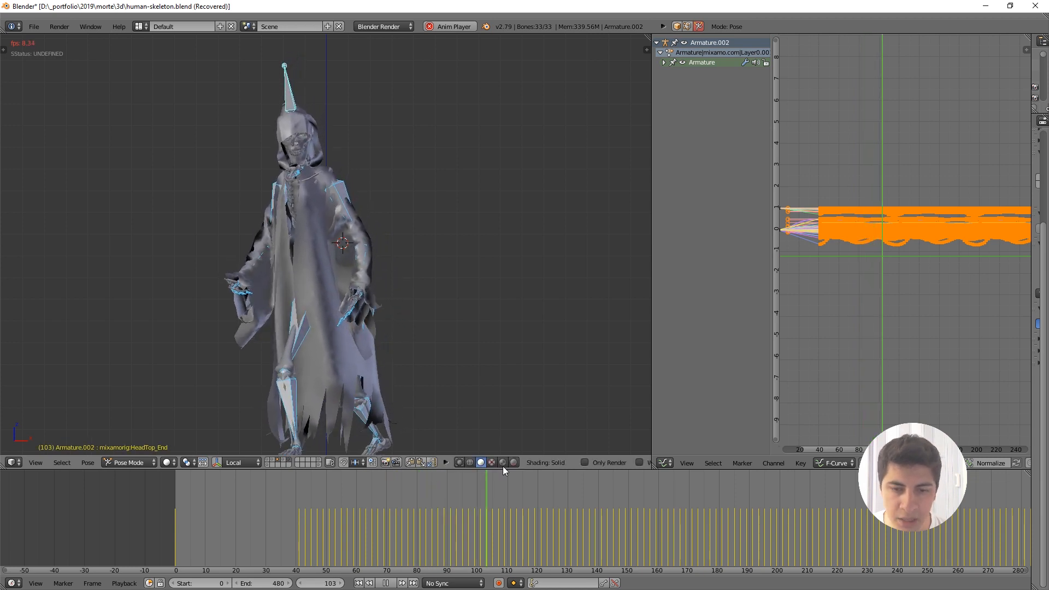
left_click(585, 462)
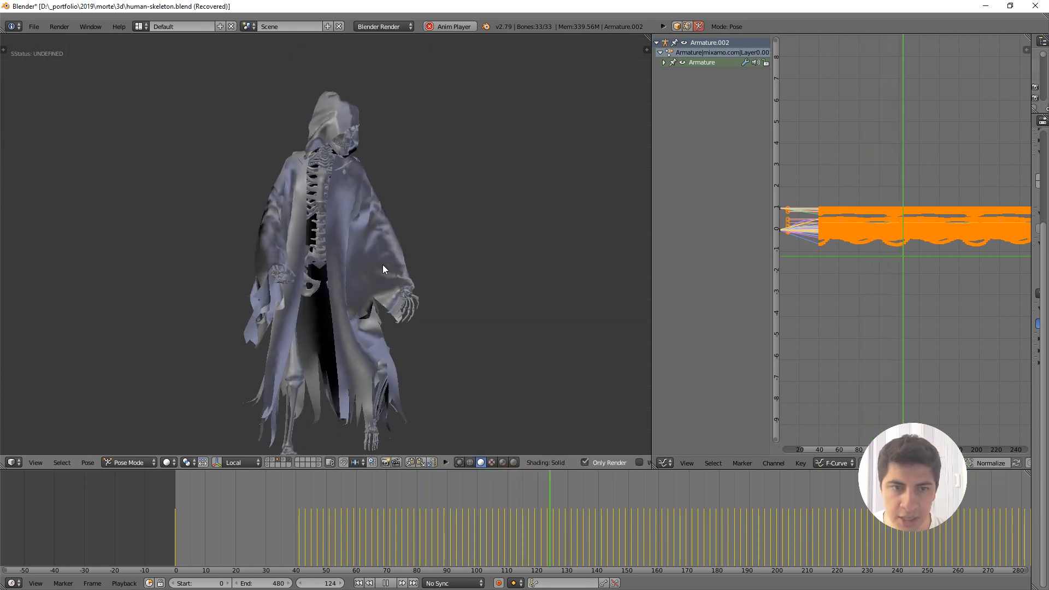
key("alt+a")
- Select the robe, widen the properties area and add a Solidify modifier with a thickness of 0.2410
right_click(360, 271)
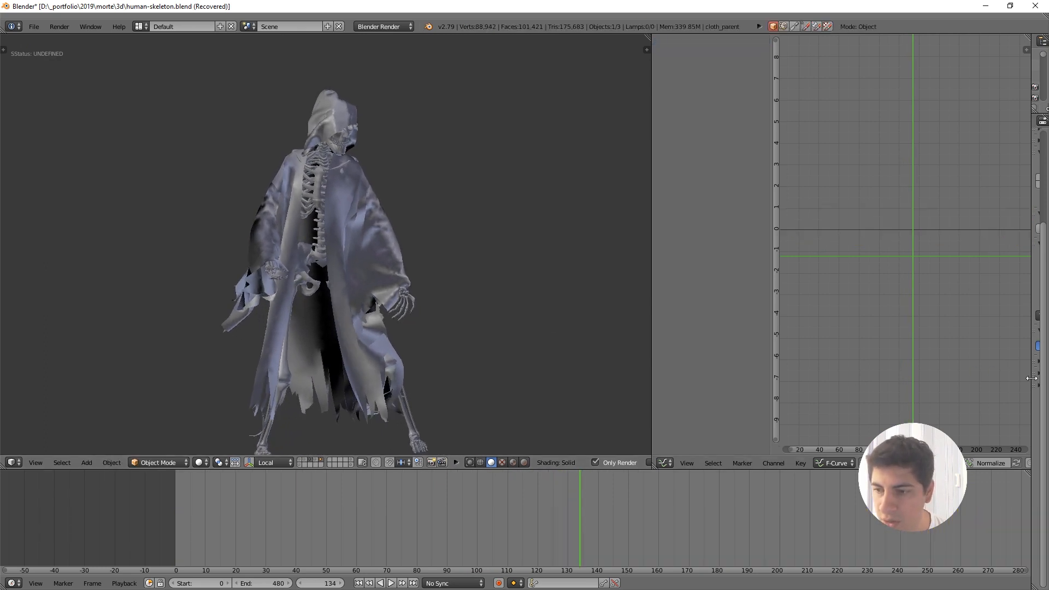
left_click_drag(1031, 378, 882, 389)
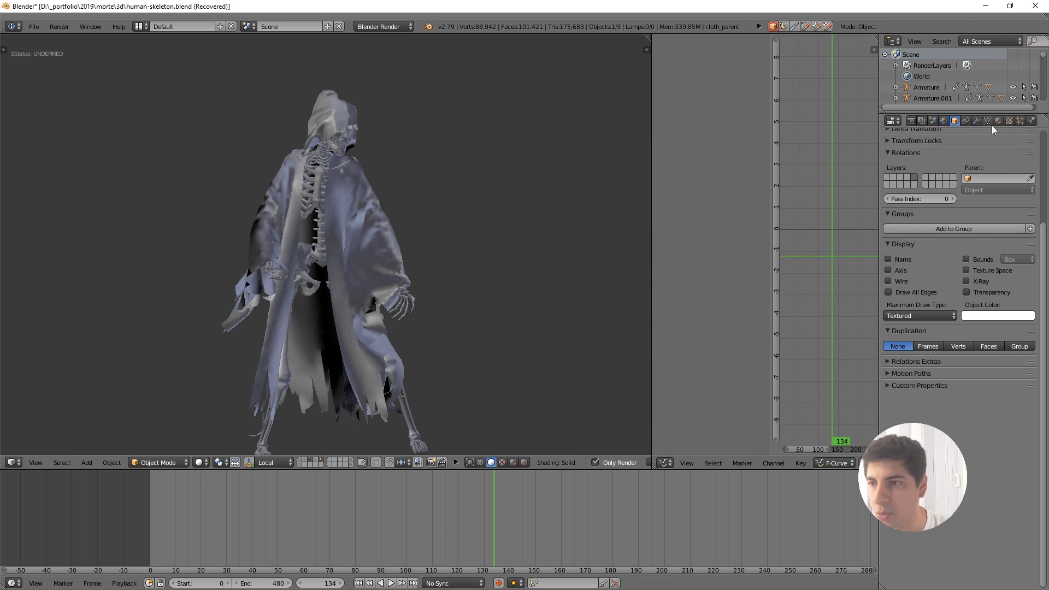
left_click(976, 121)
left_click(904, 170)
left_click(903, 155)
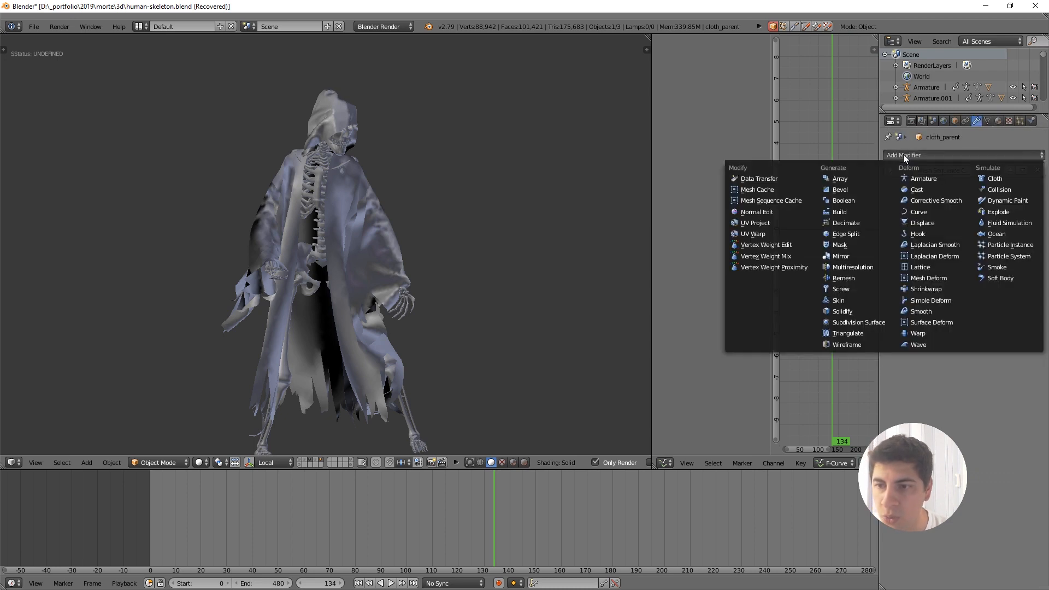
left_click(840, 311)
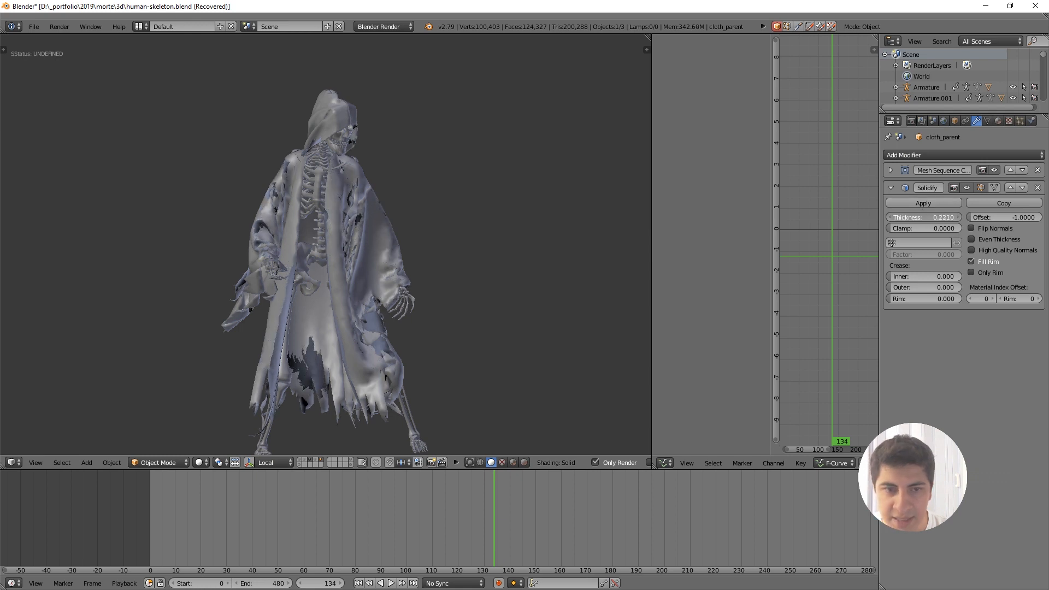
left_click_drag(928, 218, 907, 217)
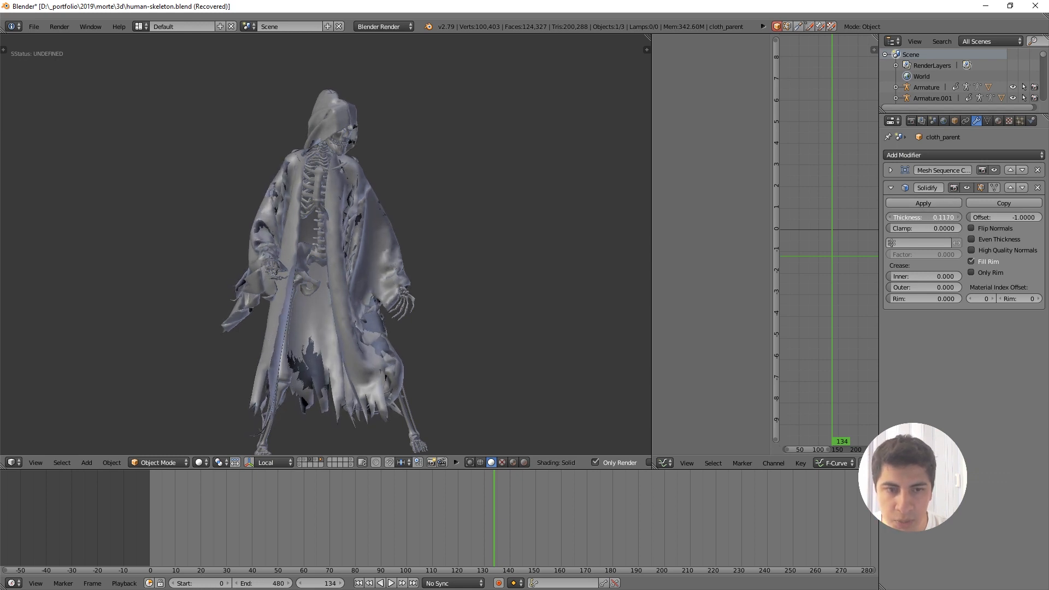
- Inspect the thickened robe up close and from the back and side while the animation plays
scroll(481, 196, "up", 5)
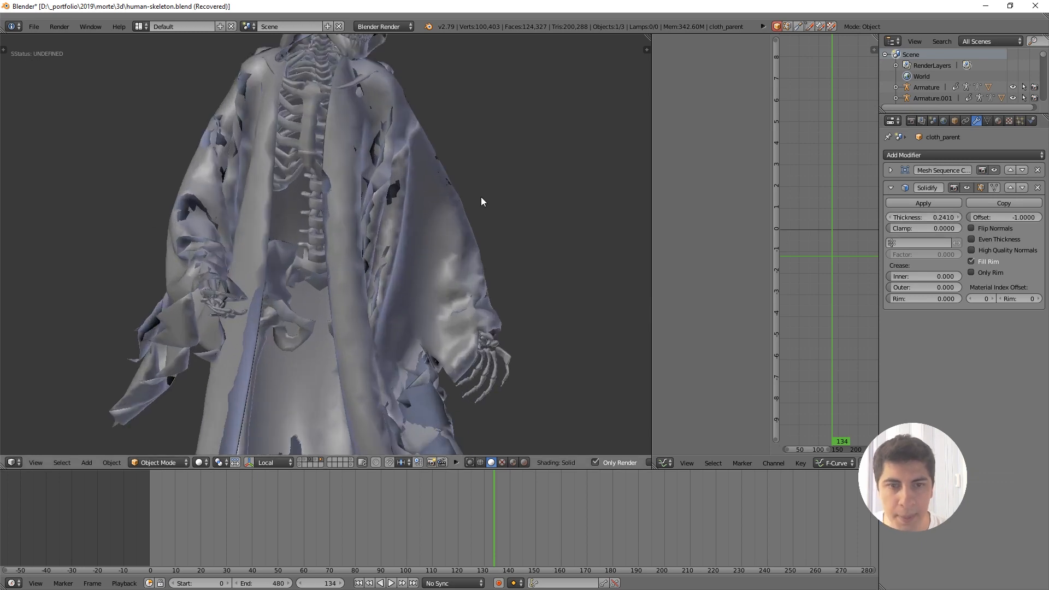
middle_click_drag(484, 197, 352, 199)
key("alt+a")
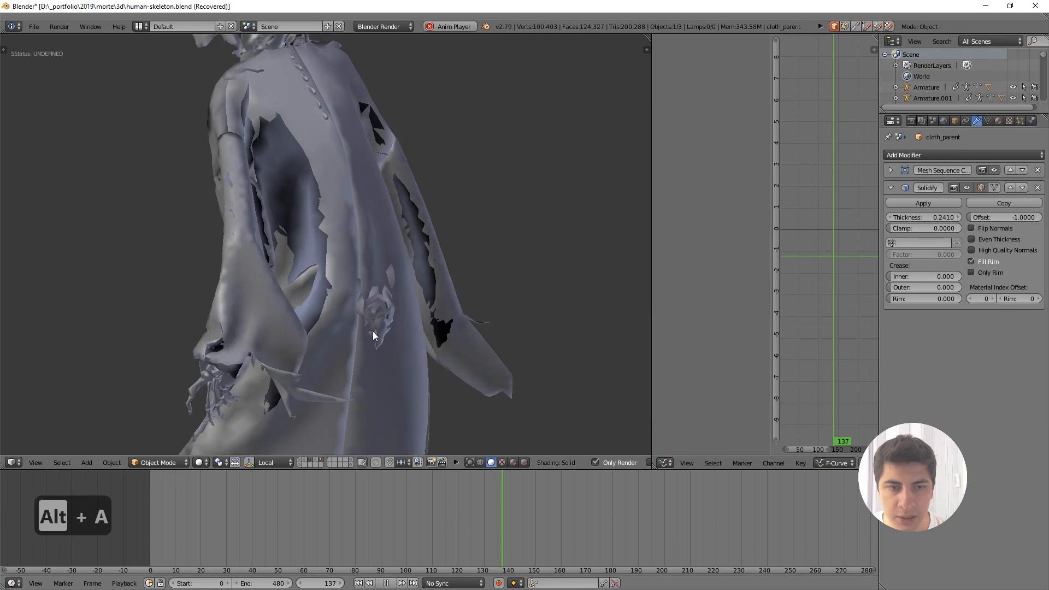
scroll(355, 306, "down", 4)
middle_click_drag(345, 292, 441, 291)
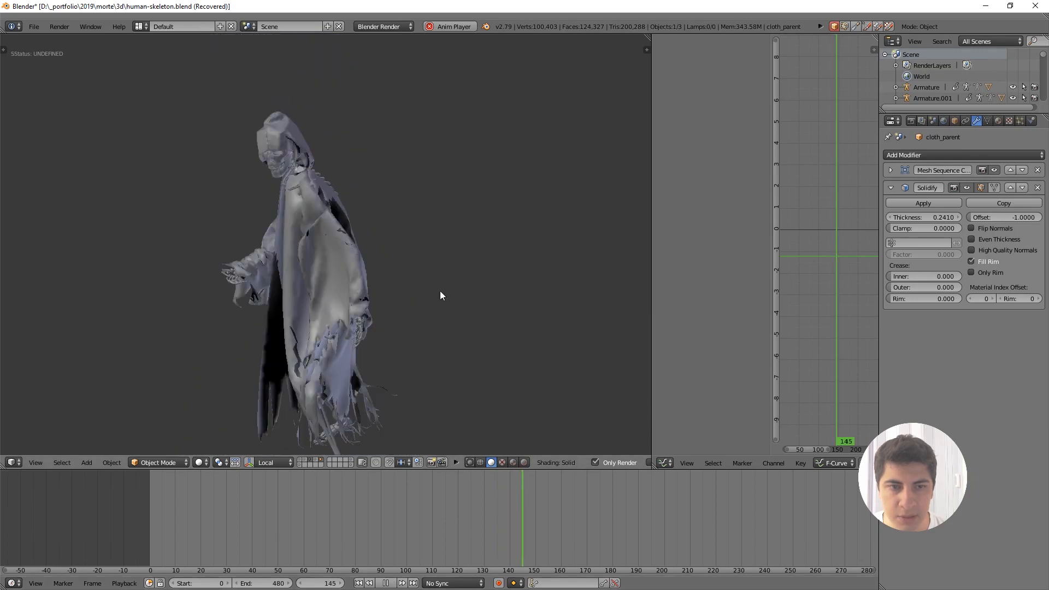
- Darken the robe material's diffuse color to a grey of 0.076 and view the model from the front
right_click(291, 131)
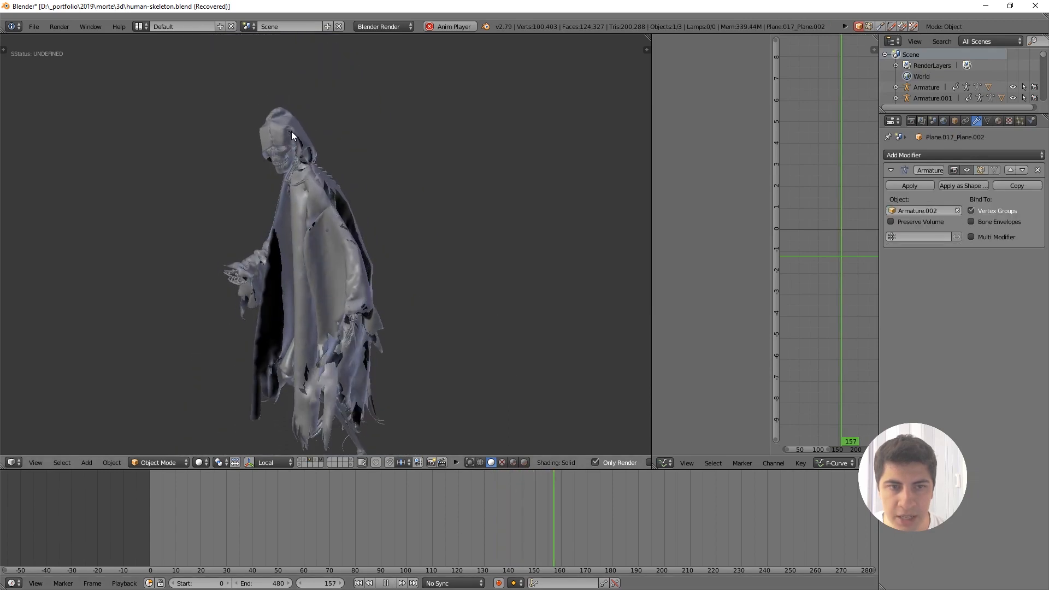
right_click(299, 213)
left_click(999, 120)
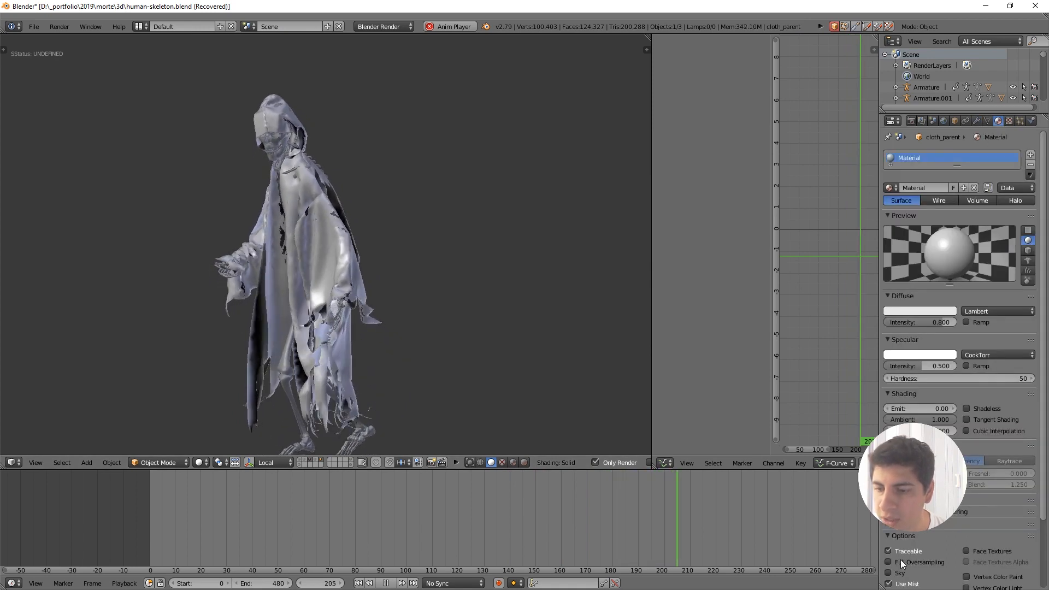
left_click(911, 310)
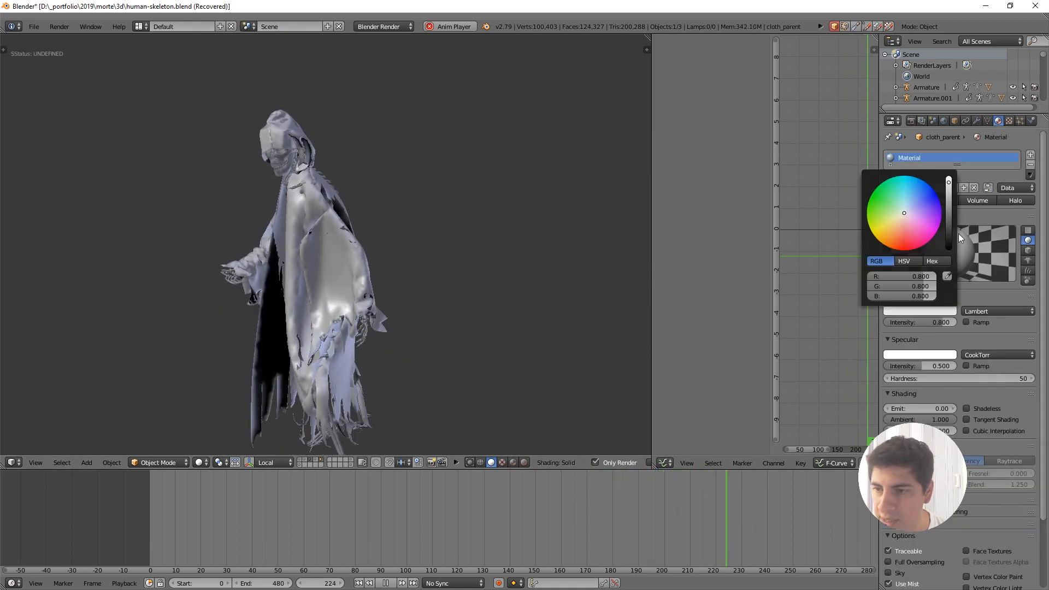
left_click(949, 241)
left_click(949, 231)
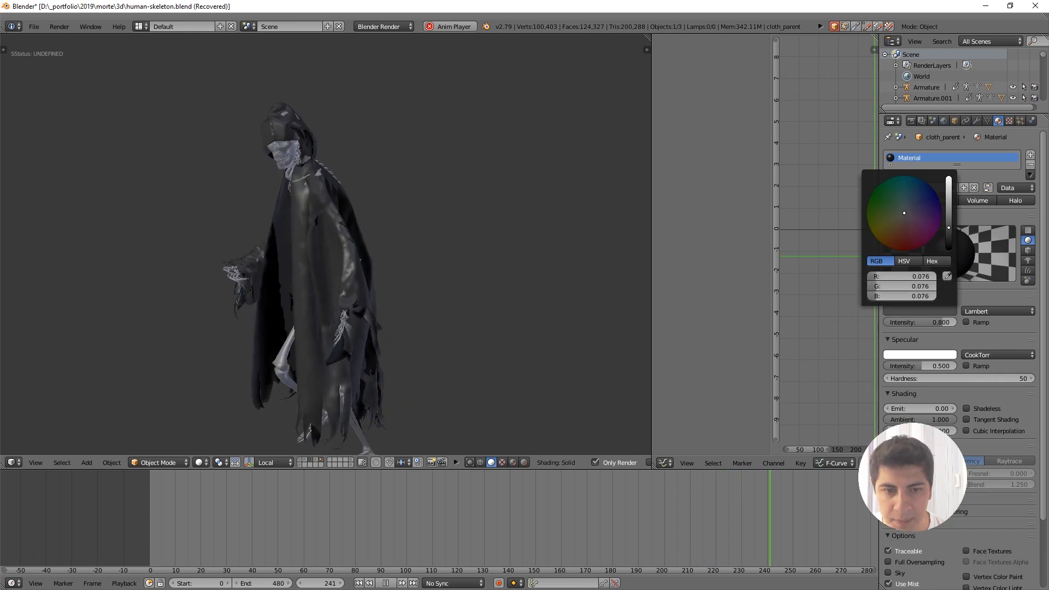
middle_click_drag(231, 304, 269, 304)
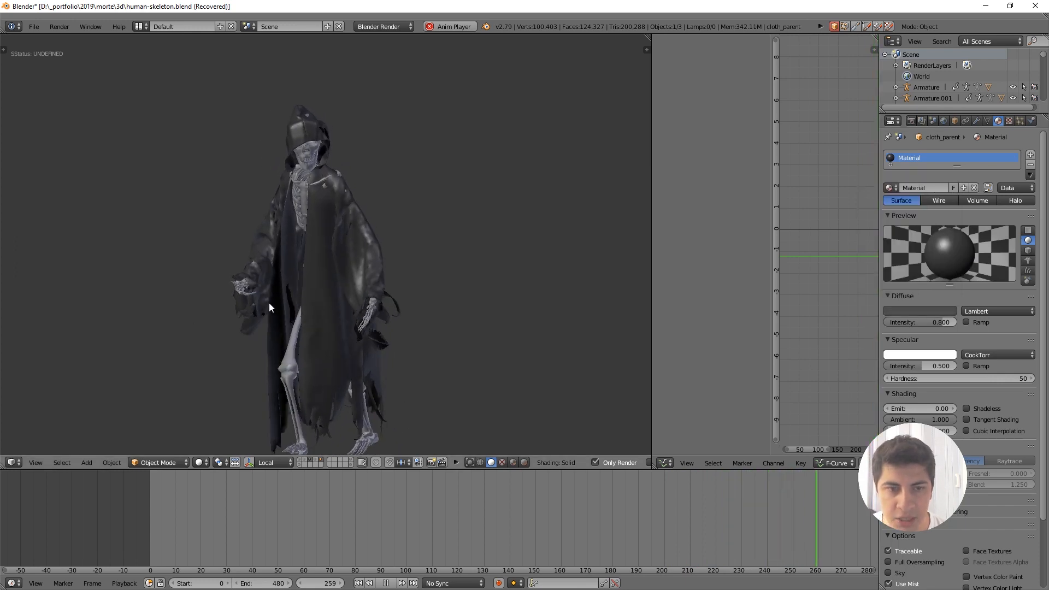